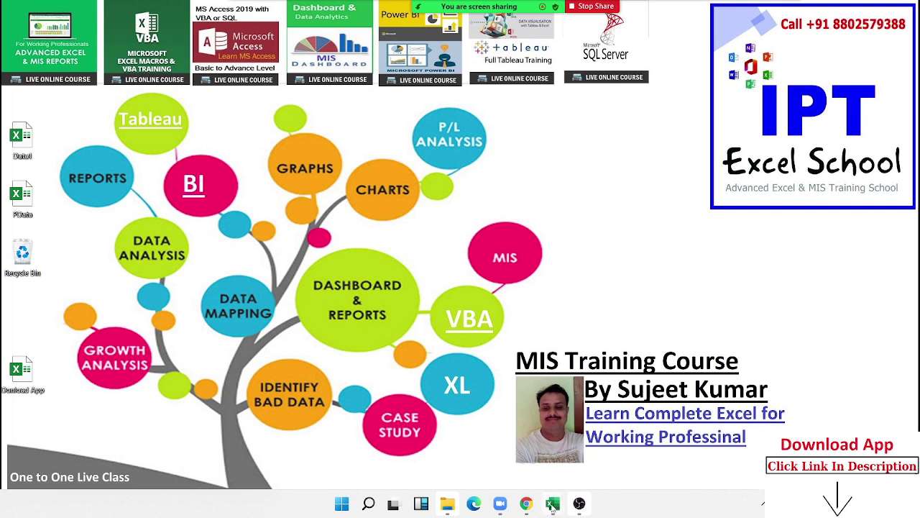
- Bring the 3.Financial Dashboard workbook forward and settle on its View sheet after checking the data sheet
mouse_move(552, 506)
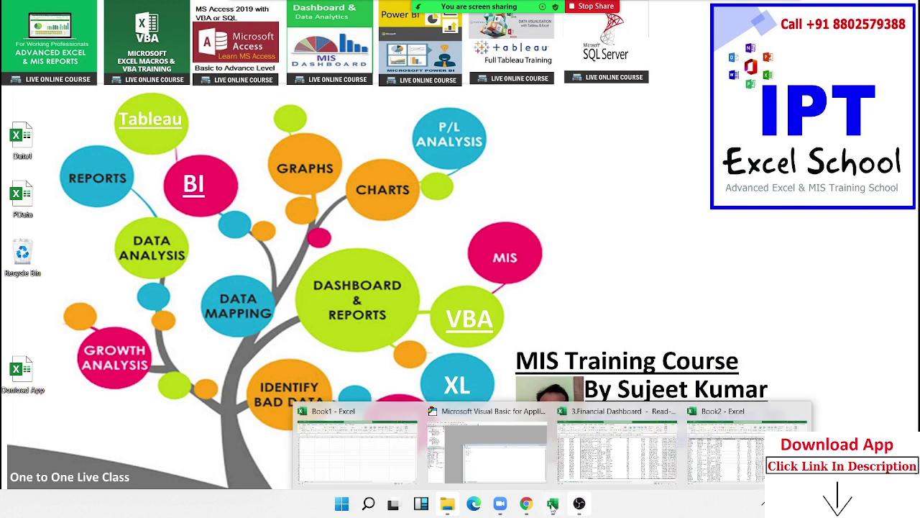
left_click(597, 466)
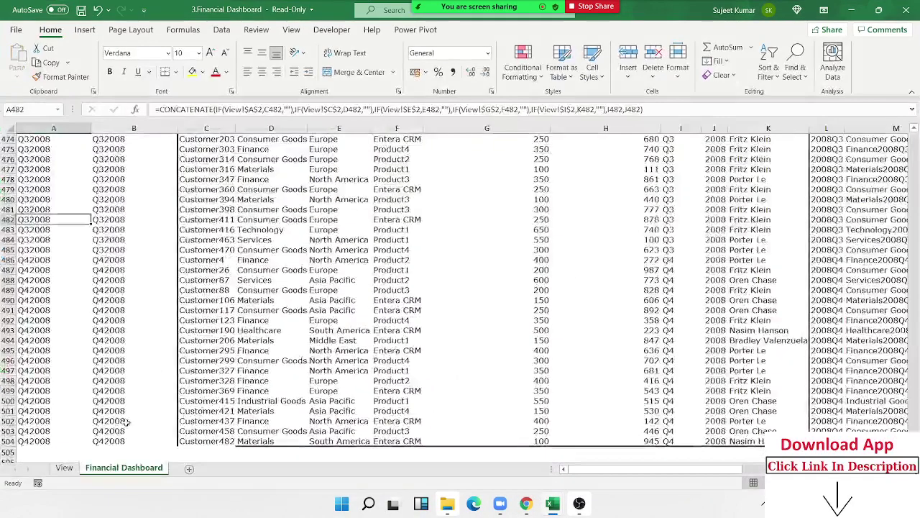
left_click(59, 471)
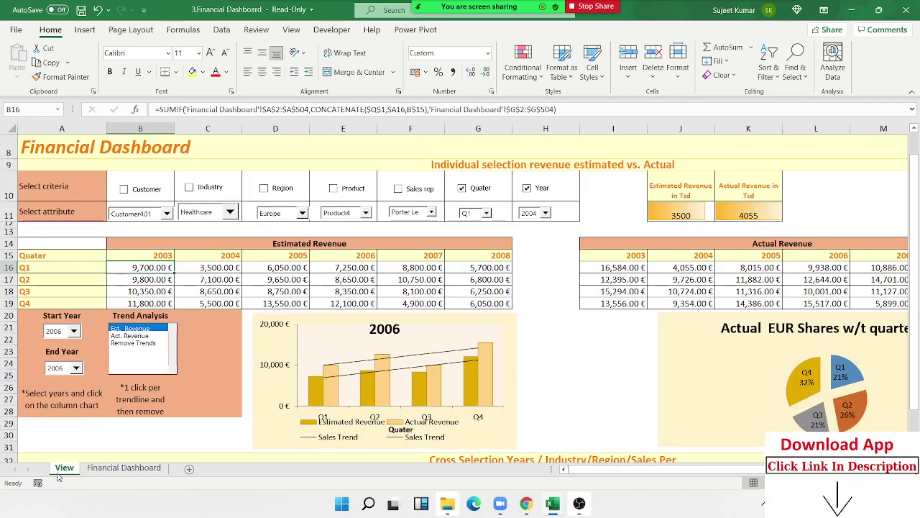
scroll(269, 388, "down", 4)
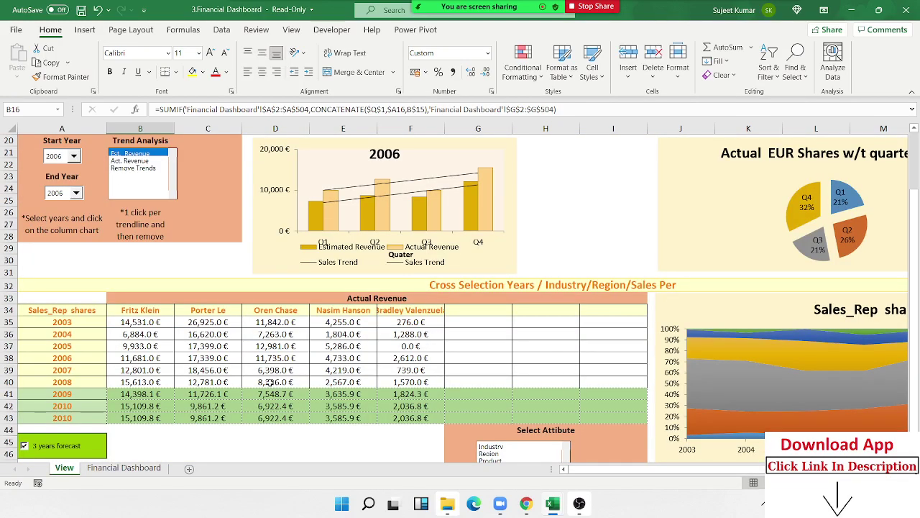
left_click(122, 468)
scroll(394, 315, "up", 3)
scroll(394, 315, "up", 4)
scroll(394, 315, "up", 4)
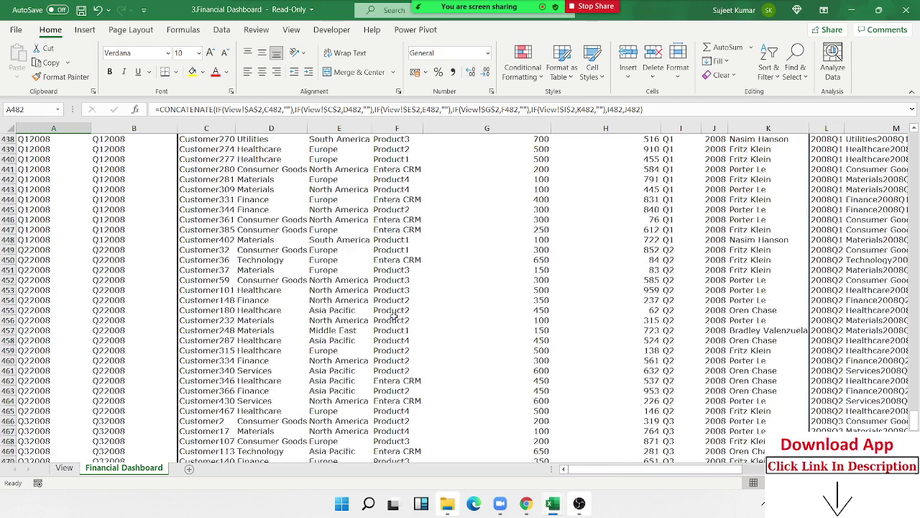
scroll(394, 315, "up", 4)
scroll(395, 315, "up", 3)
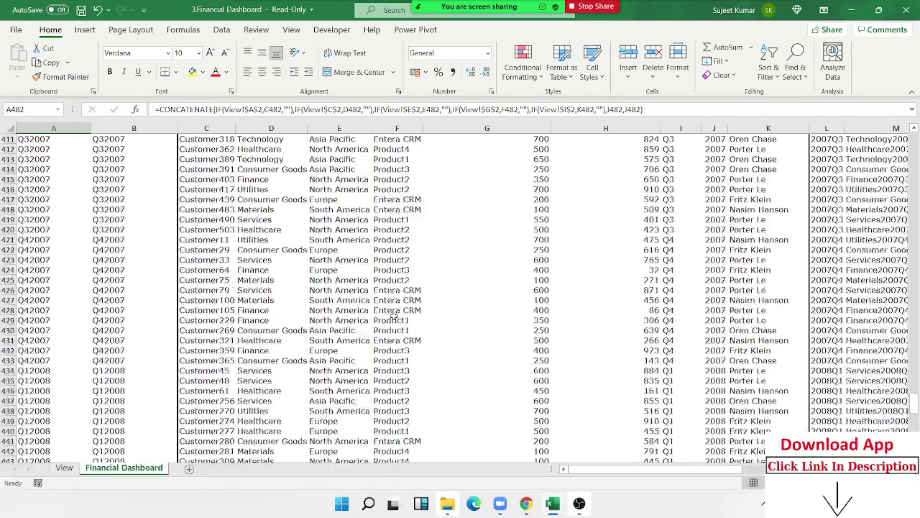
left_click(64, 468)
scroll(180, 291, "up", 4)
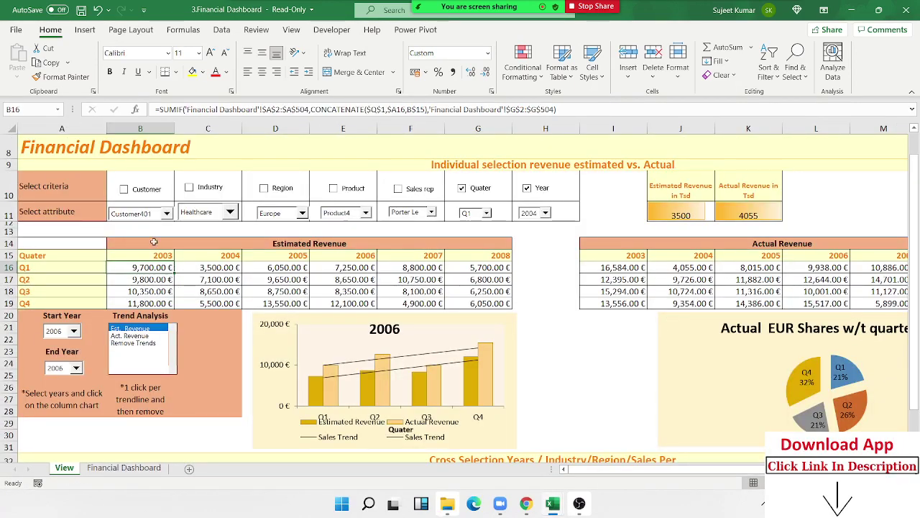
- Tick the Customer, Industry, Region, Product and Sales rep criteria, previewing the customer and industry lists
left_click(124, 190)
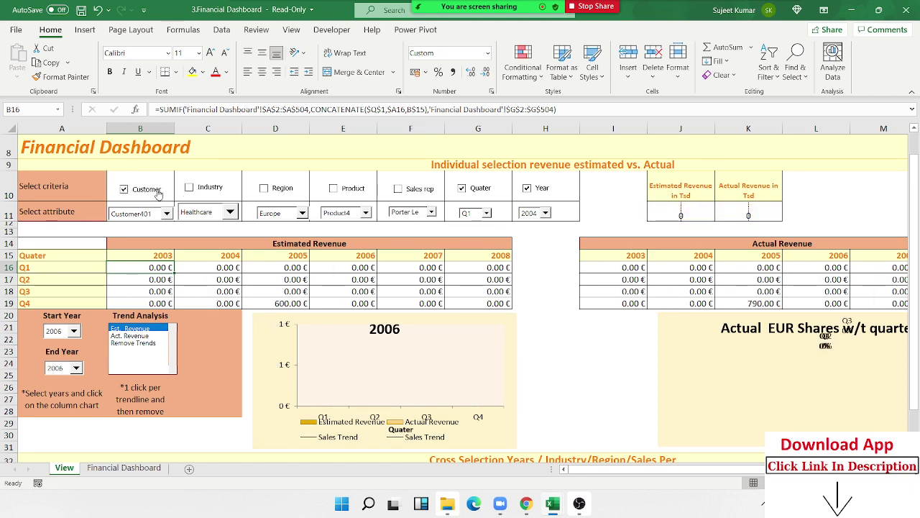
left_click(189, 188)
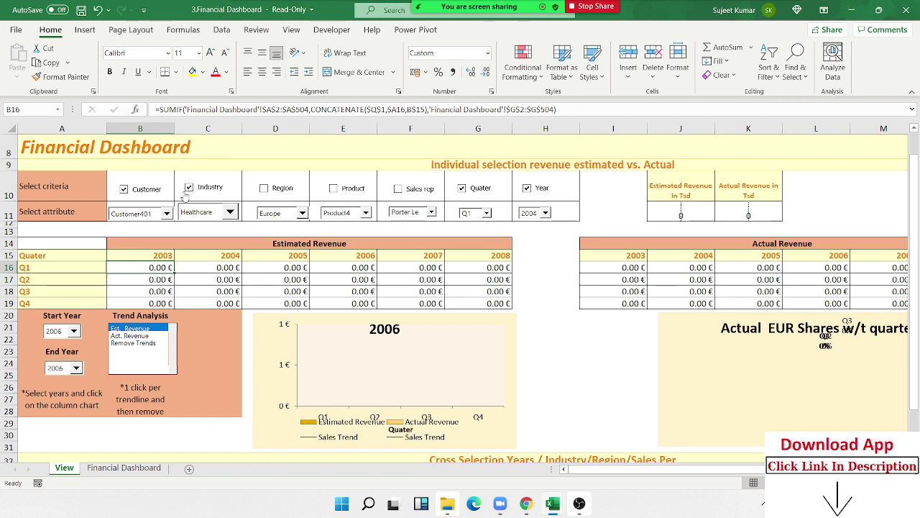
left_click(271, 194)
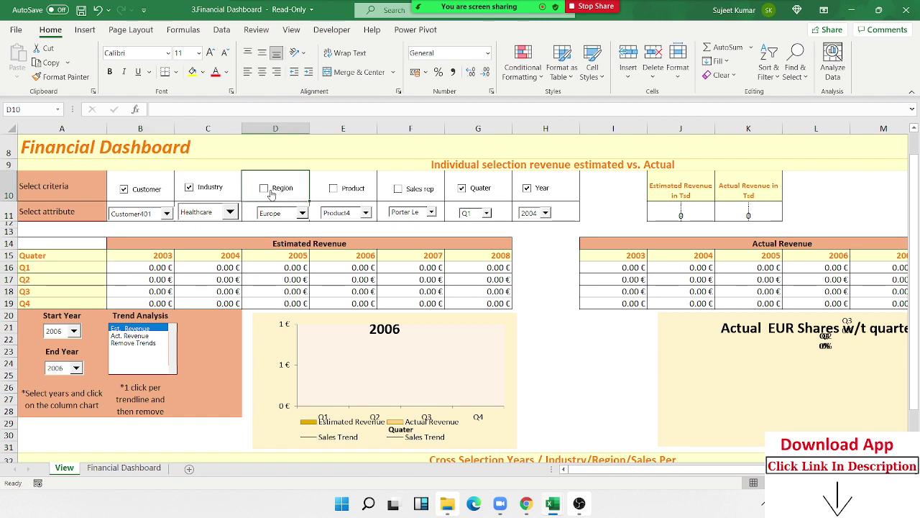
left_click(270, 193)
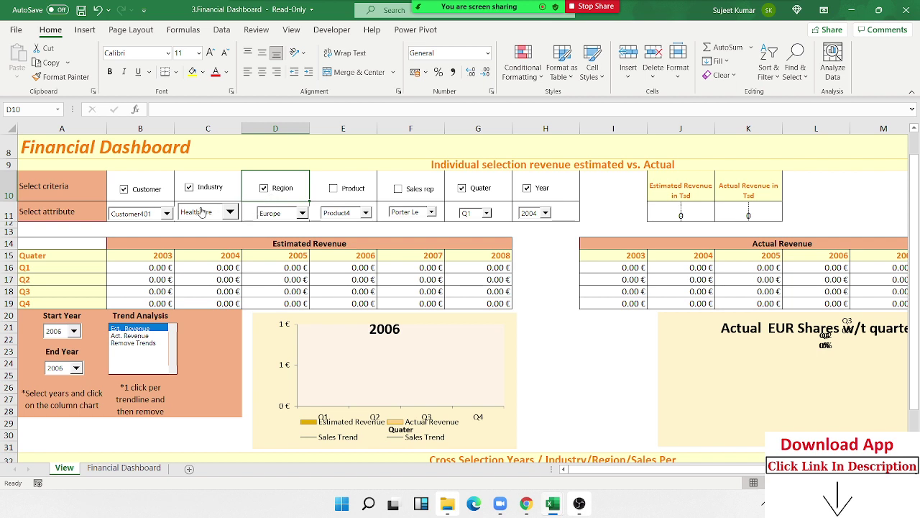
left_click(166, 213)
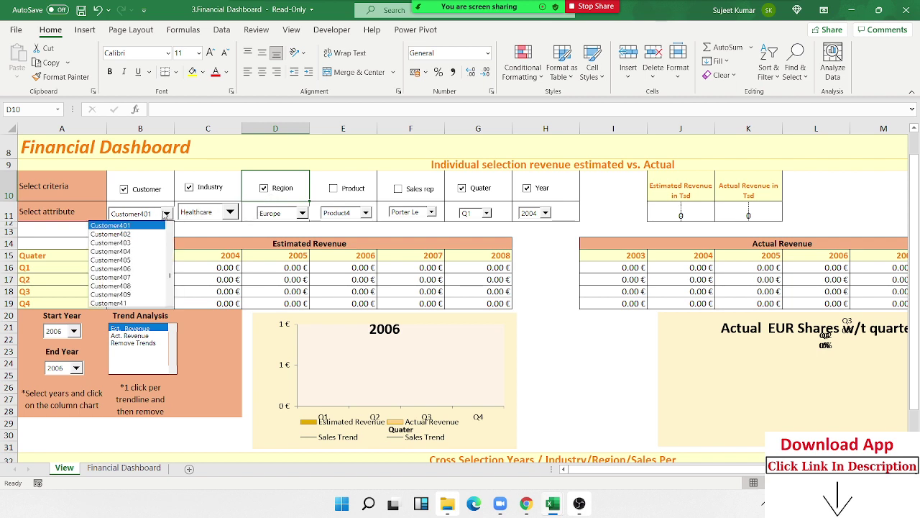
left_click(226, 216)
left_click(229, 213)
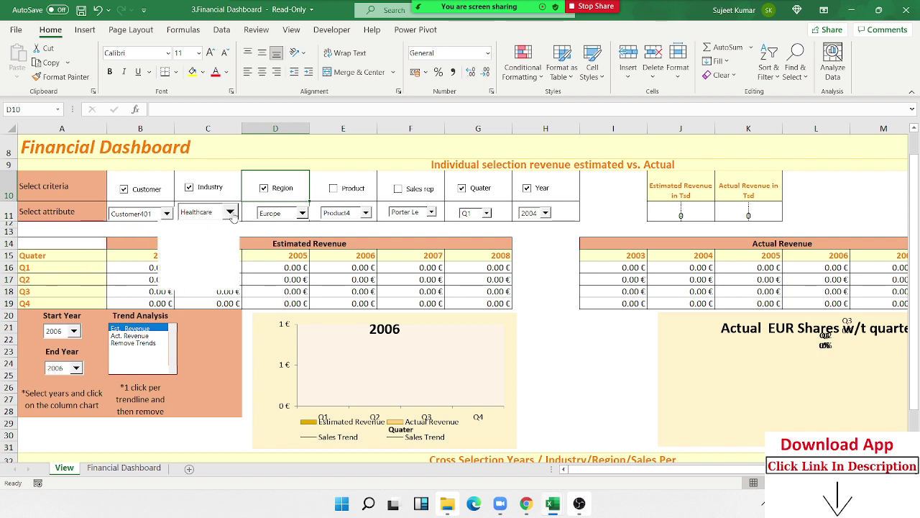
left_click(299, 214)
left_click(333, 188)
left_click(397, 188)
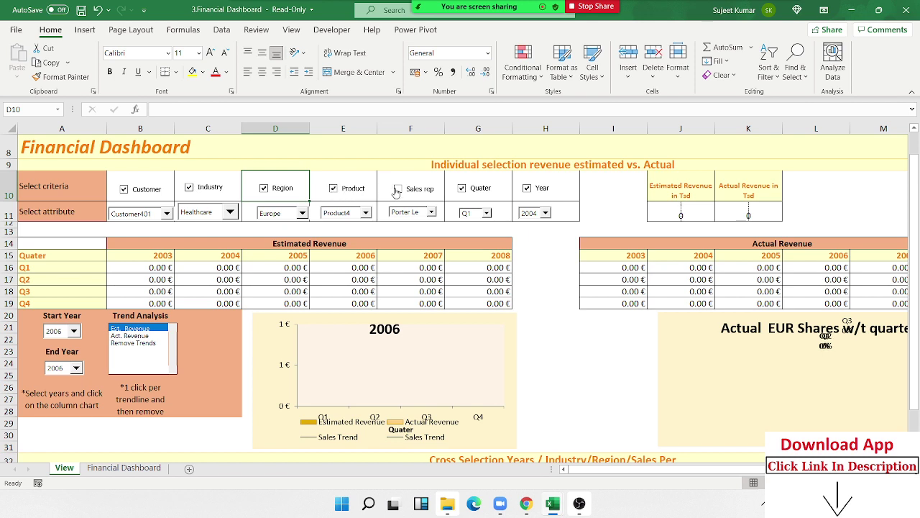
- Inspect the Quater criterion cell and the SUMIF formulas behind the estimated table
left_click(471, 192)
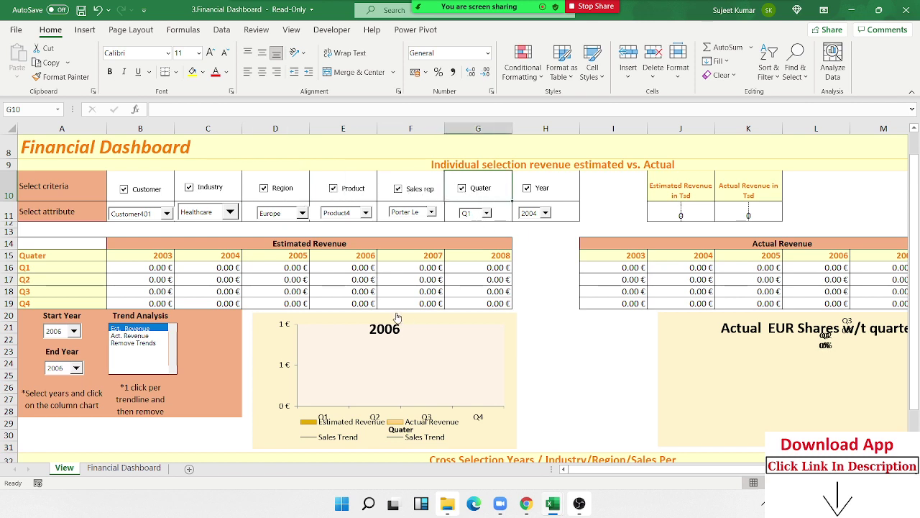
left_click(177, 283)
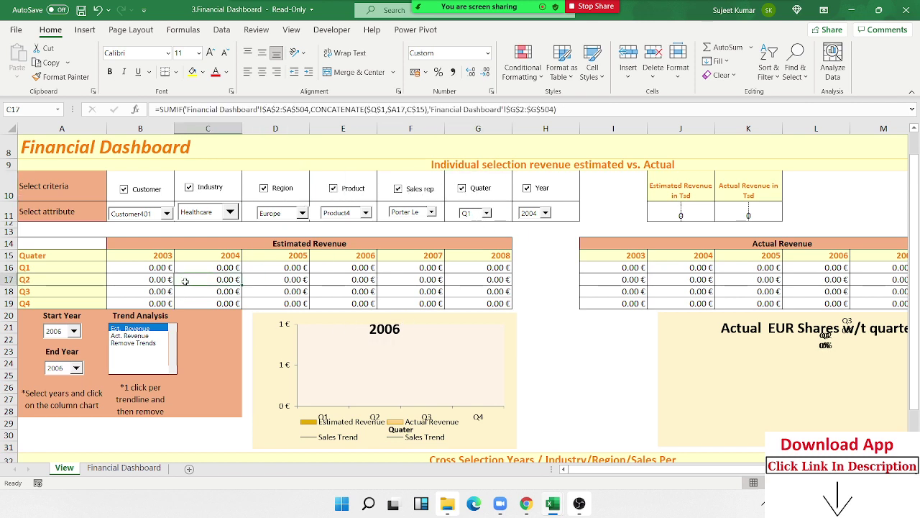
left_click(289, 279)
left_click(813, 272)
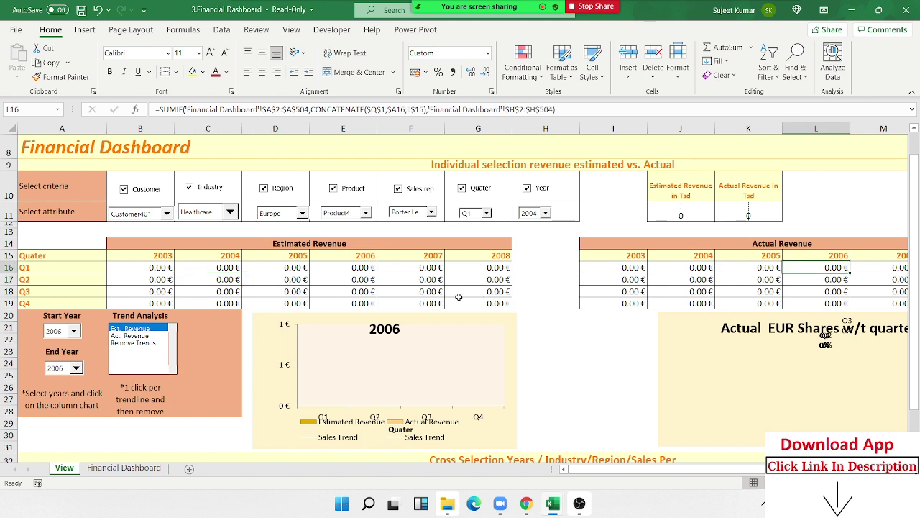
- Untick Customer, Industry, Region, Product, Quater and Year so totals read 198100 and 268757
left_click(147, 196)
left_click(146, 196)
left_click(146, 191)
left_click(205, 190)
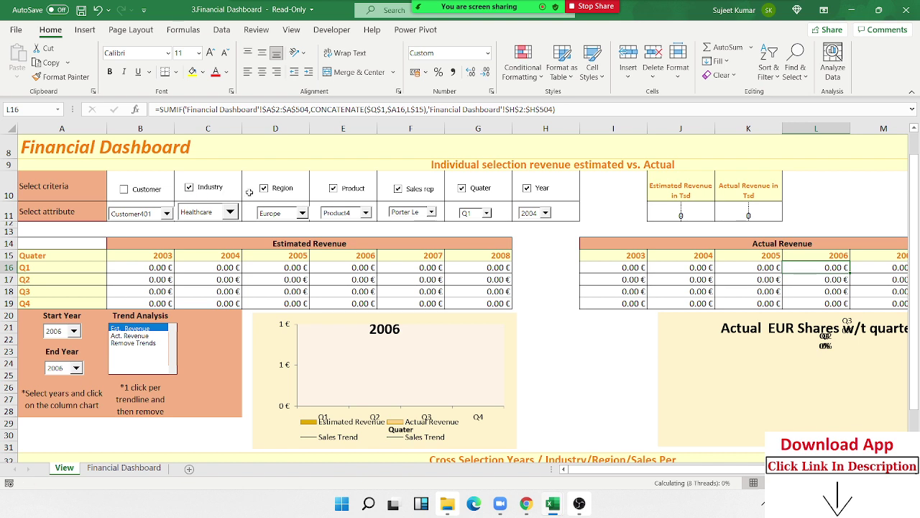
left_click(268, 195)
left_click(349, 191)
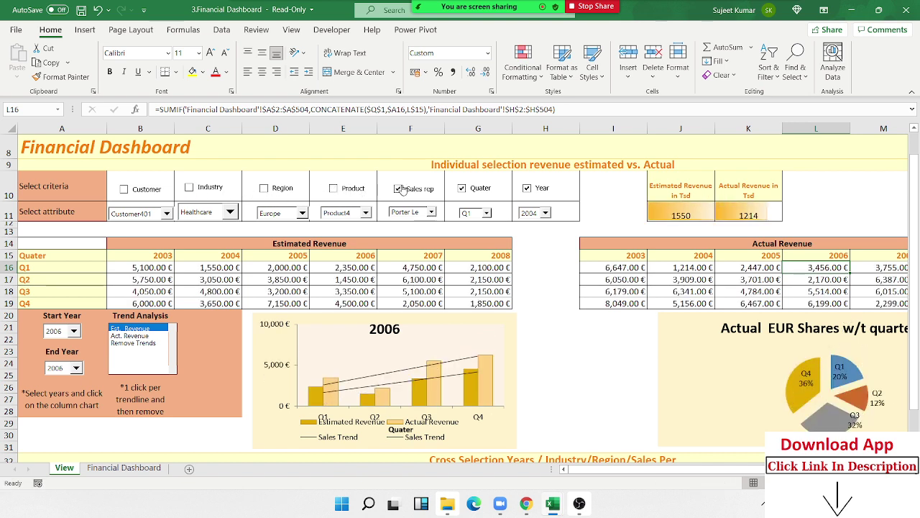
left_click(461, 187)
left_click(527, 187)
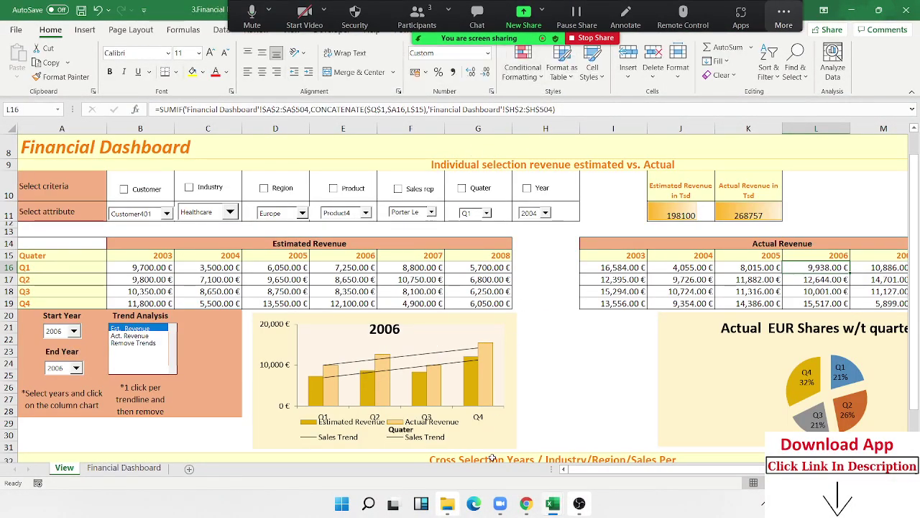
mouse_move(555, 505)
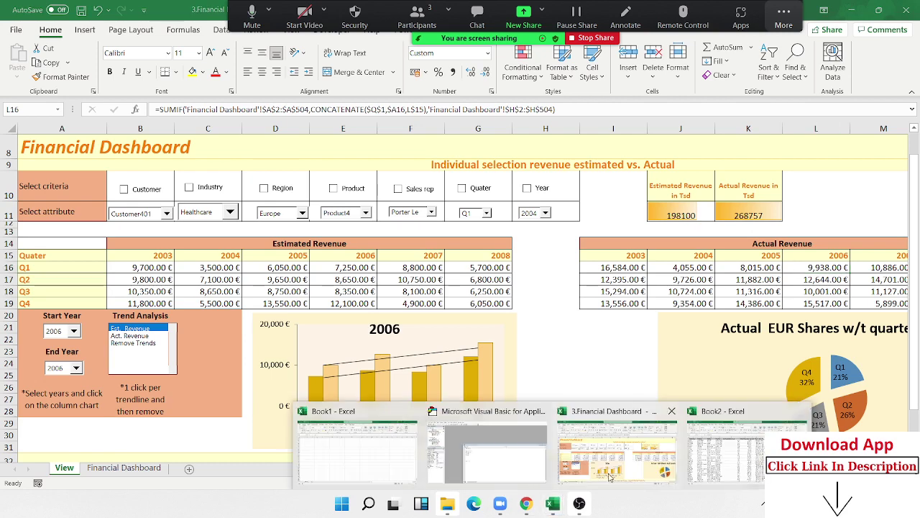
left_click(701, 459)
left_click(467, 289)
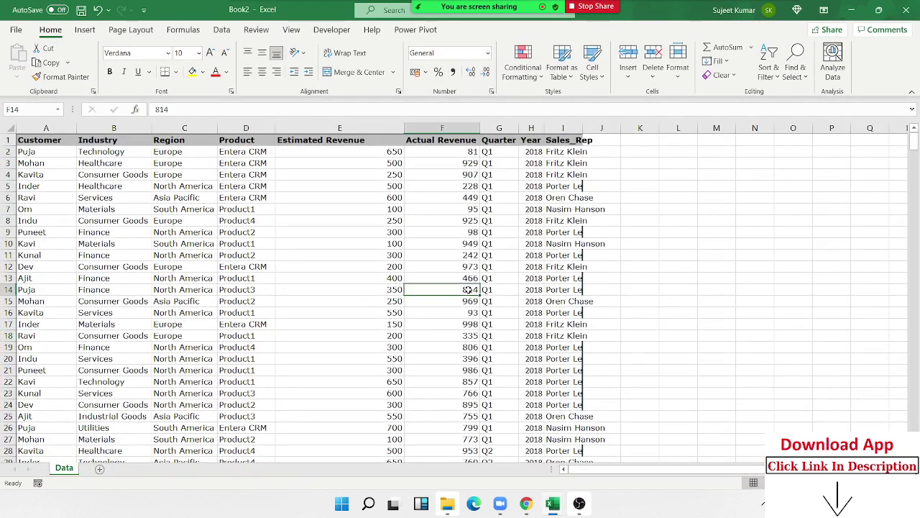
key("Right")
key("shift+Left")
key("shift+Right")
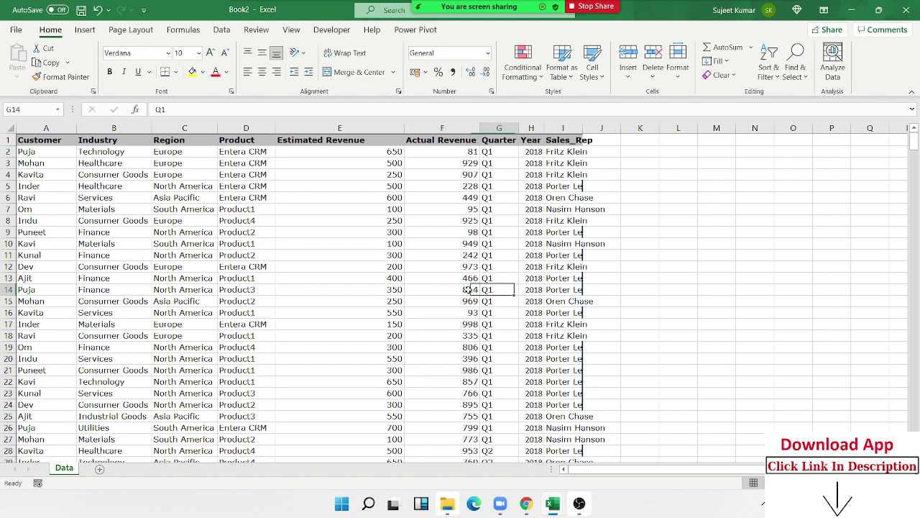
key("shift+Left")
key("Home")
key("ctrl+Home")
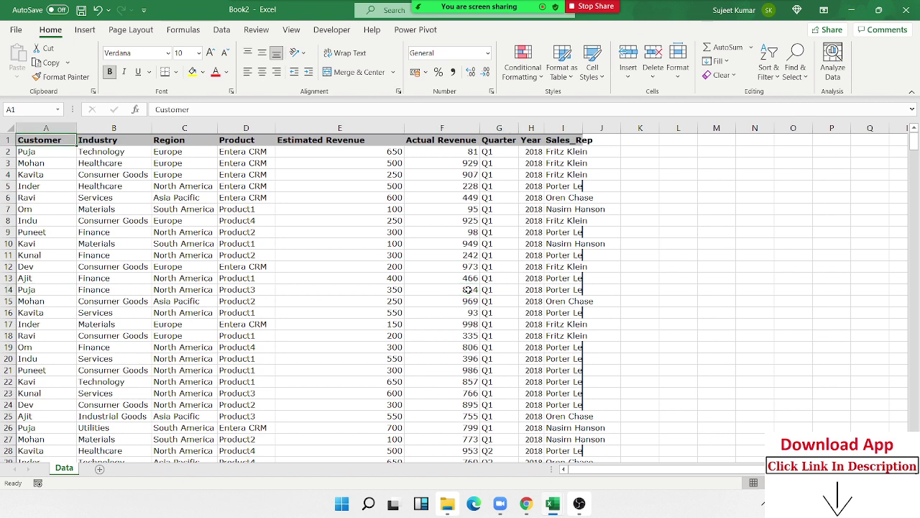
key("Right")
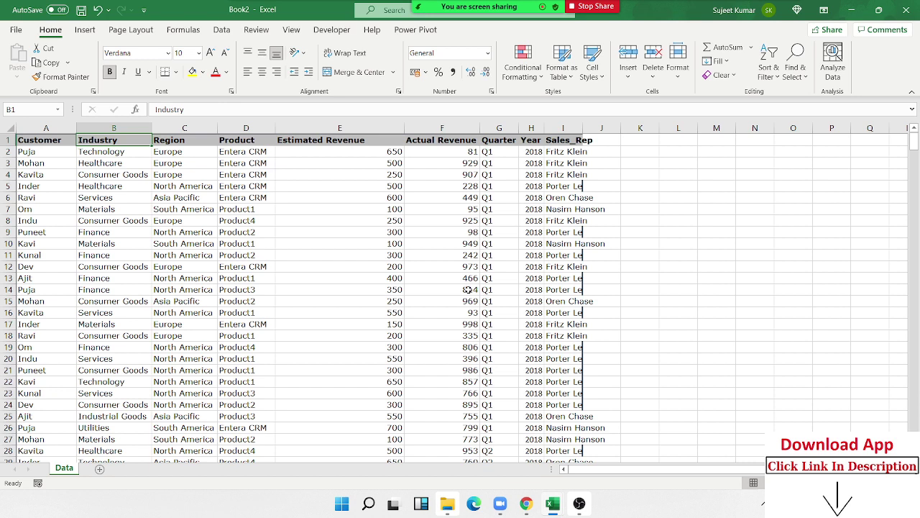
key("Right")
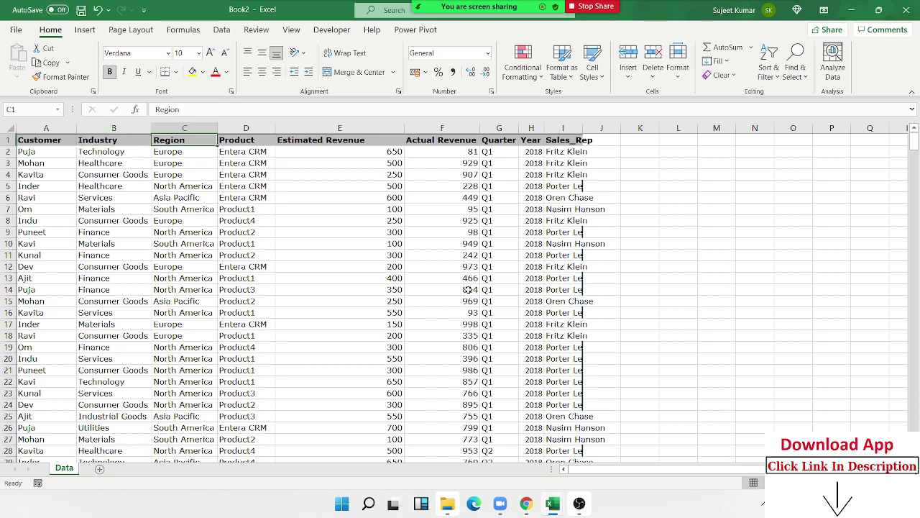
key("Right")
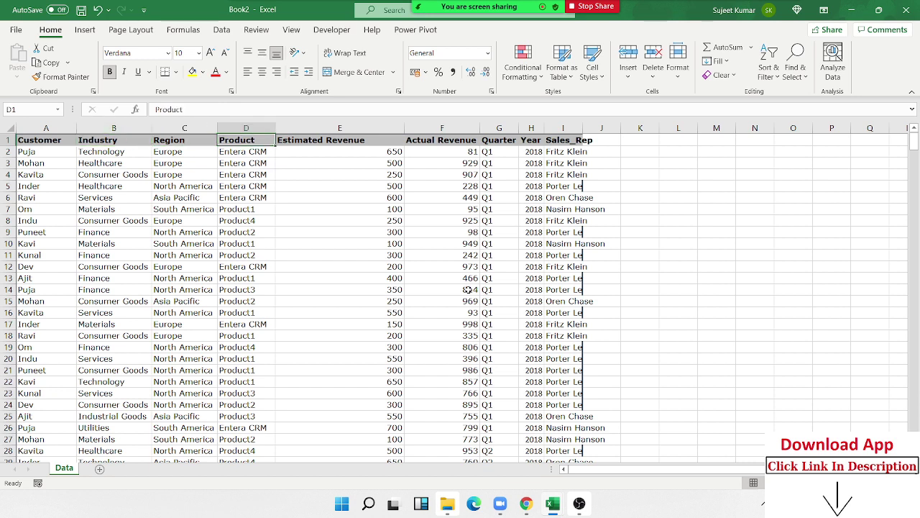
key("Right")
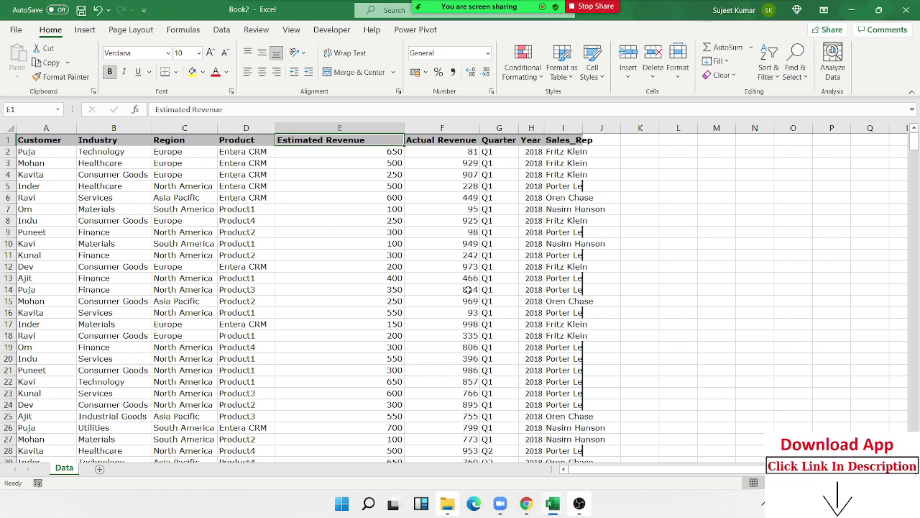
key("Right")
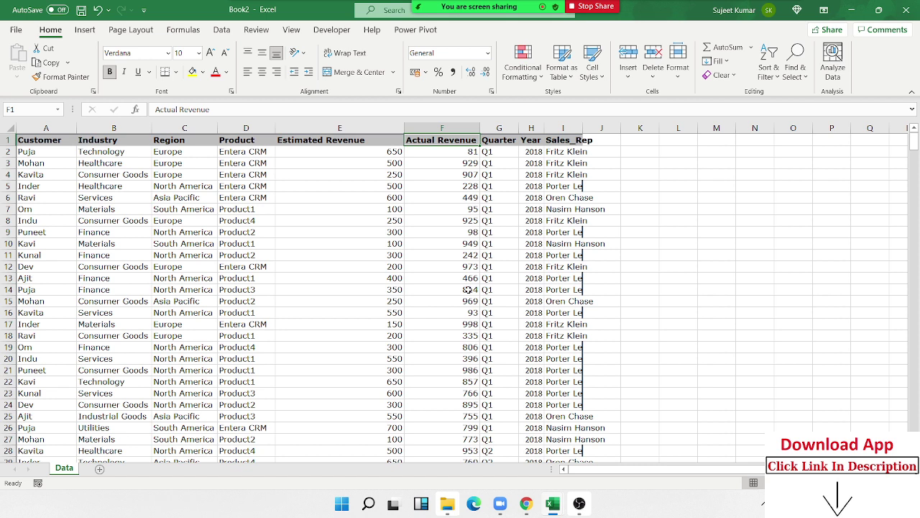
key("Right")
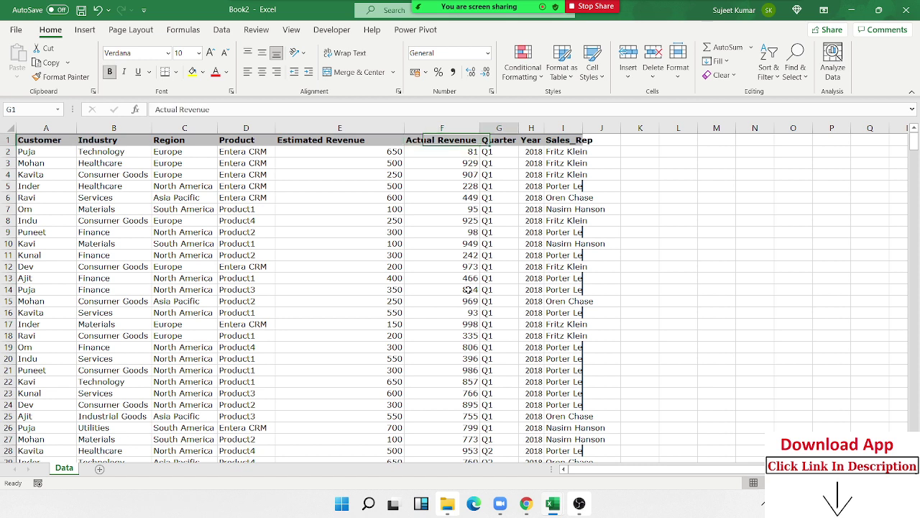
key("Right")
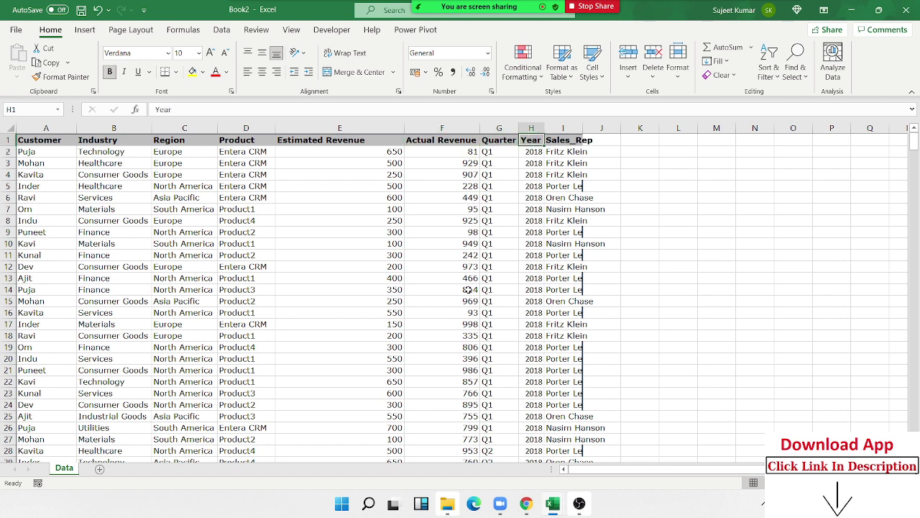
key("Right")
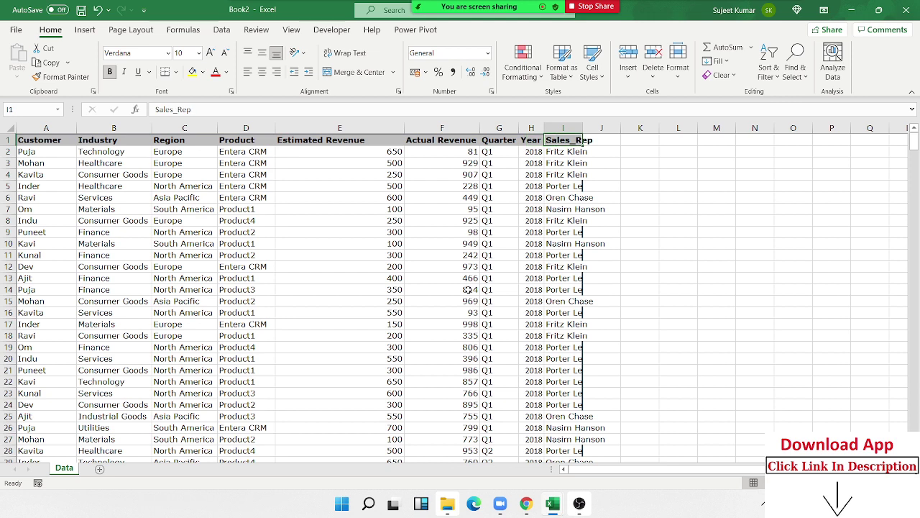
key("Left")
key("Left")
key("Left")
key("Left")
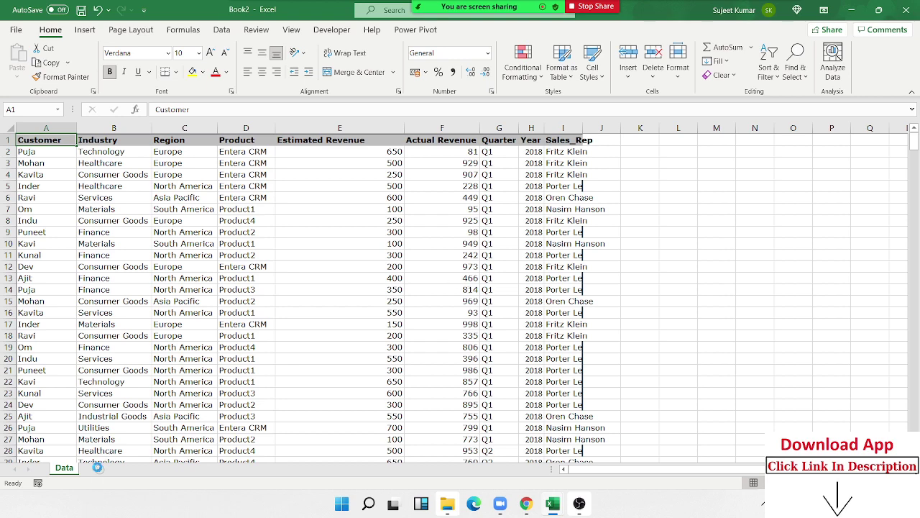
- Insert a new worksheet beside Data and name it Dashboard
left_click(100, 468)
type("DAs")
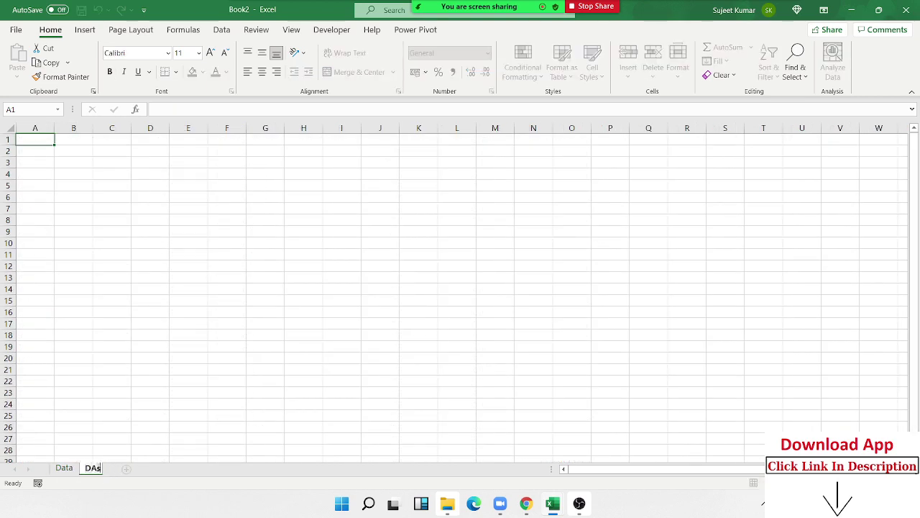
type("hbo")
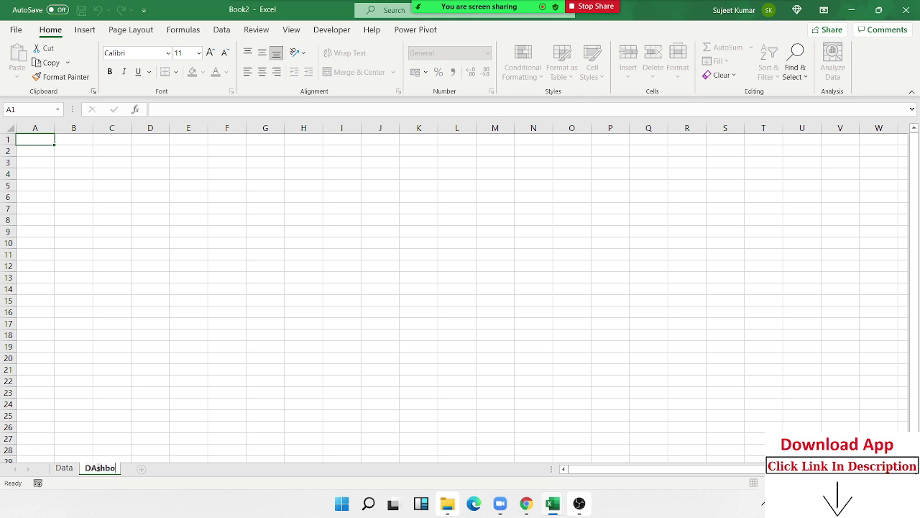
type("ard")
key("BackSpace")
type("a")
left_click(74, 335)
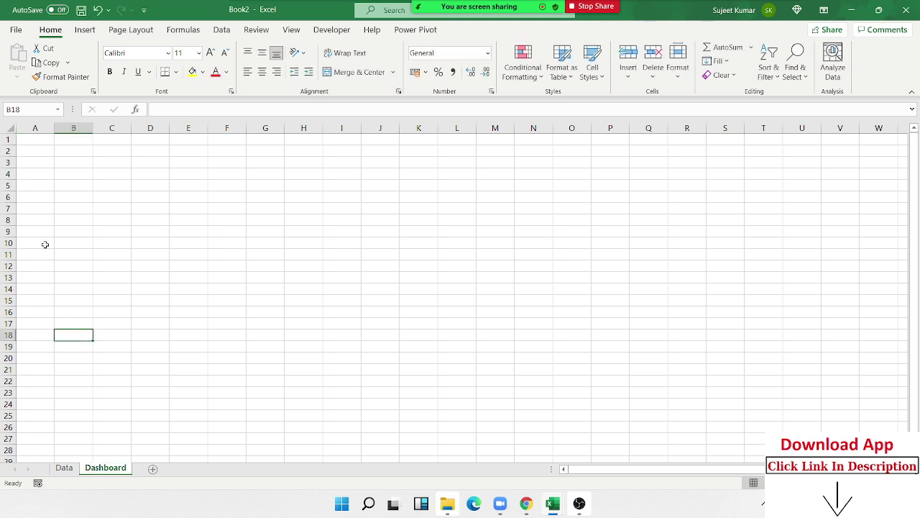
- Merge cells A1:S2 on the Dashboard sheet into one title cell
left_click_drag(41, 144, 752, 164)
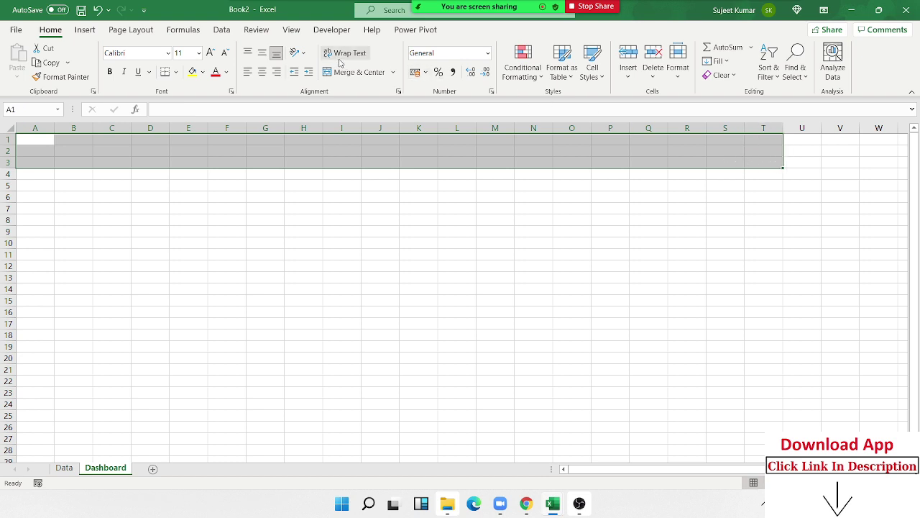
left_click_drag(38, 138, 733, 157)
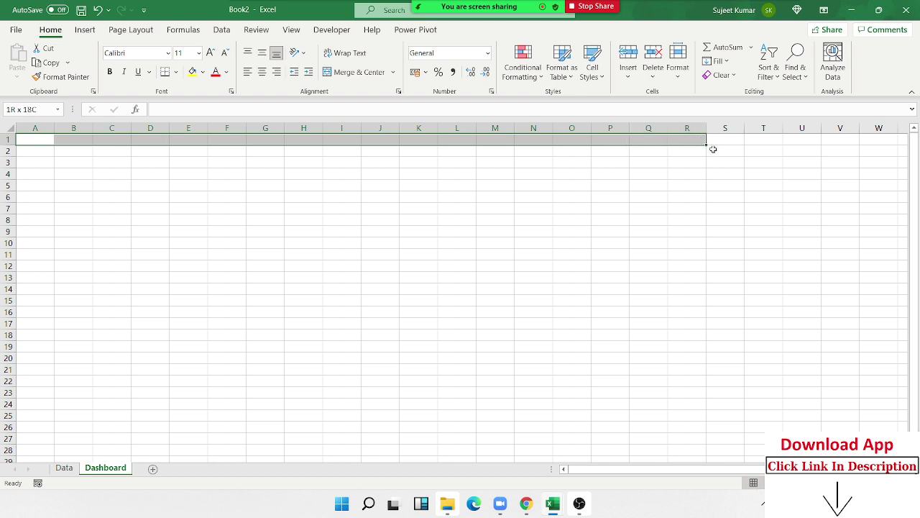
left_click(352, 72)
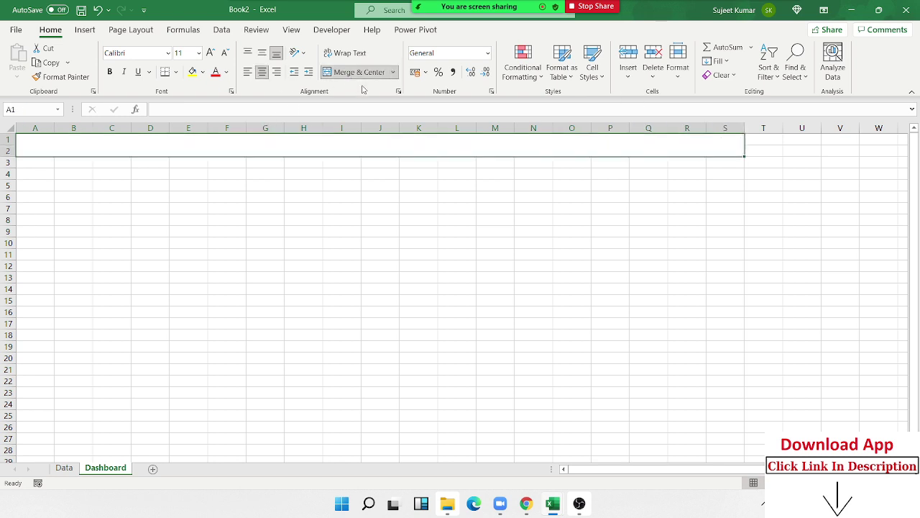
- Change an option for a participant in the meeting participants list
left_click(432, 7)
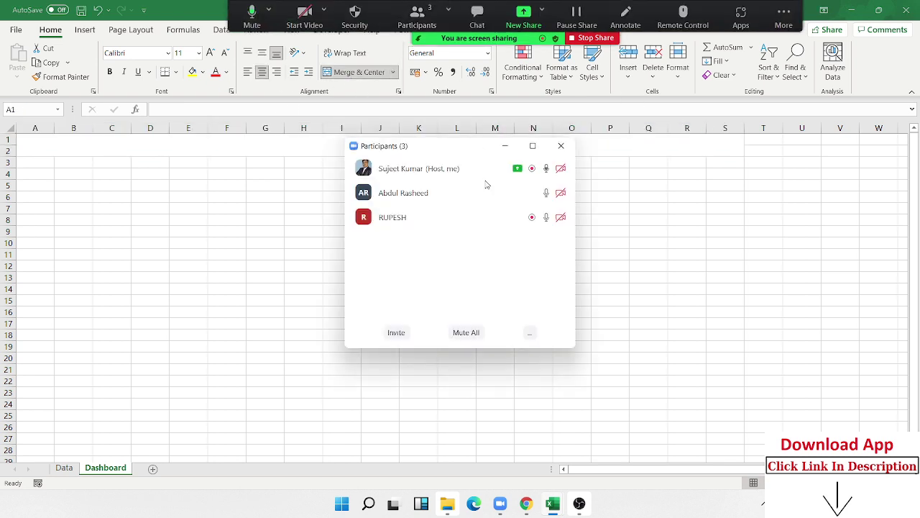
mouse_move(503, 194)
left_click(543, 194)
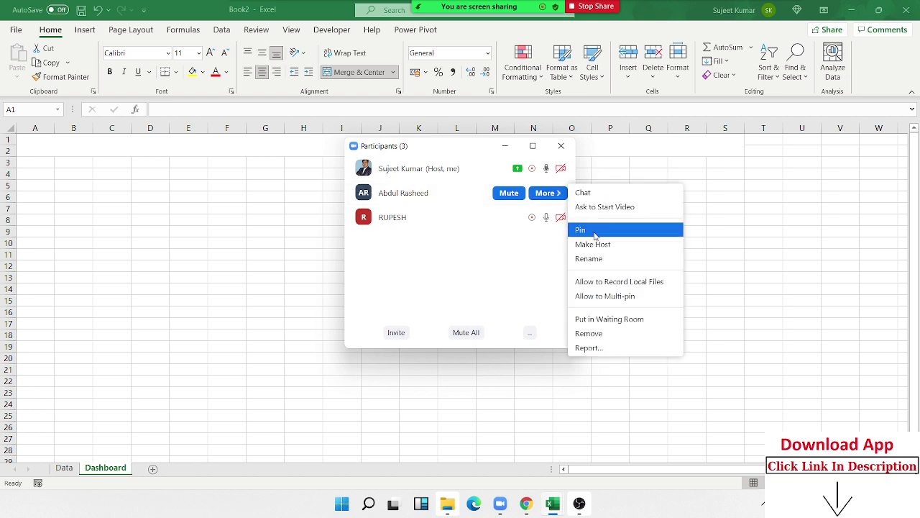
left_click(606, 280)
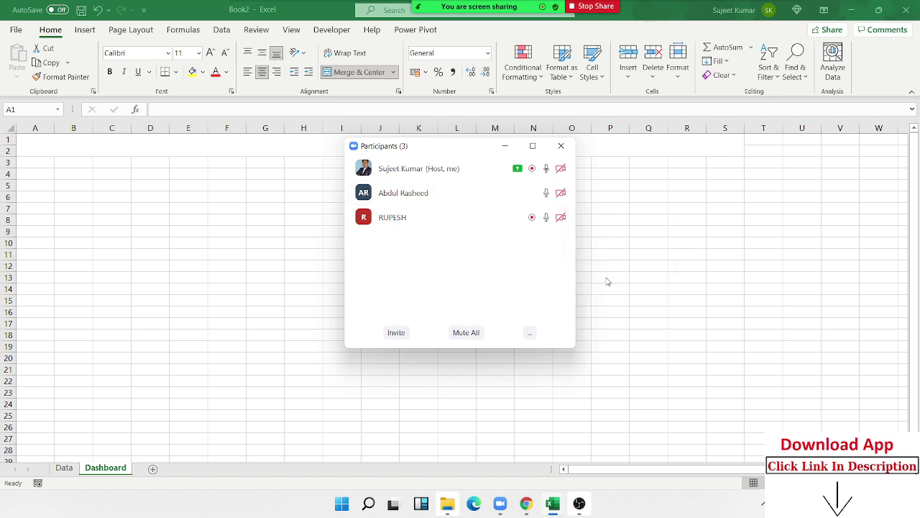
left_click(561, 146)
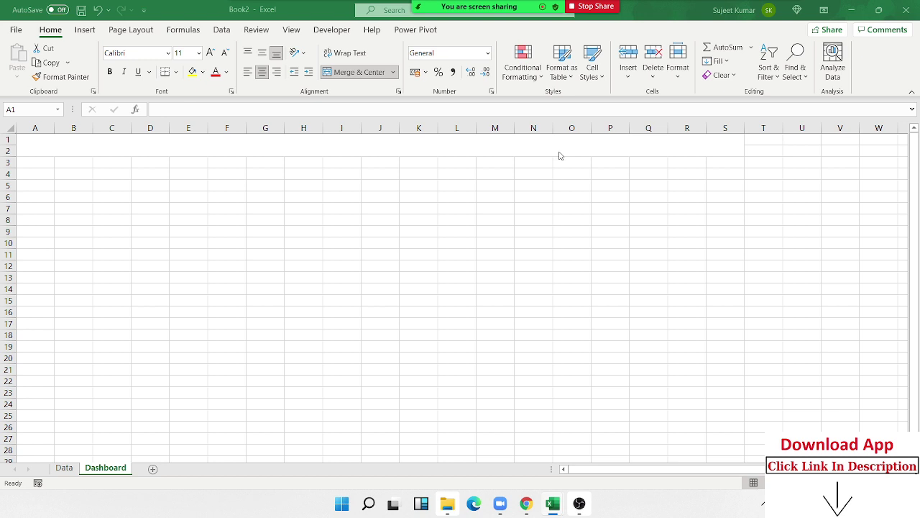
- Make row 2 taller and fill the merged A1:S2 banner light blue
left_click(19, 150)
left_click_drag(11, 155, 10, 161)
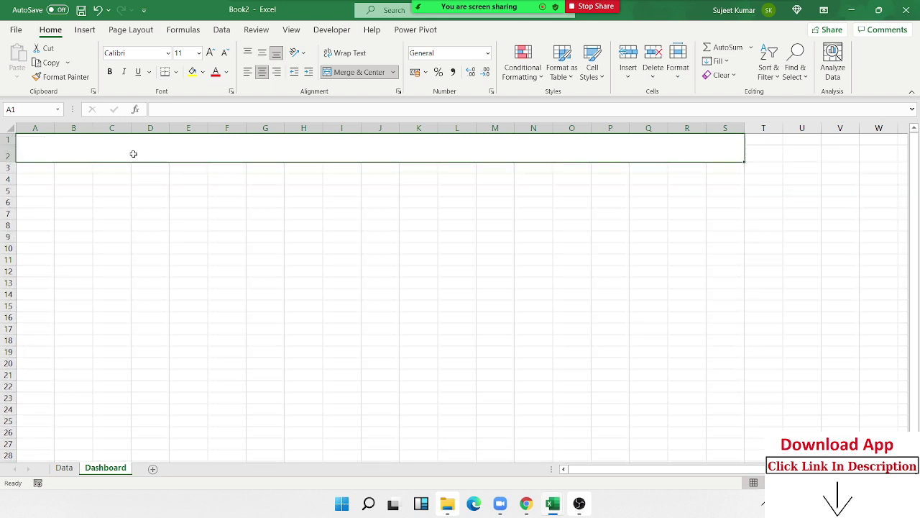
left_click(204, 73)
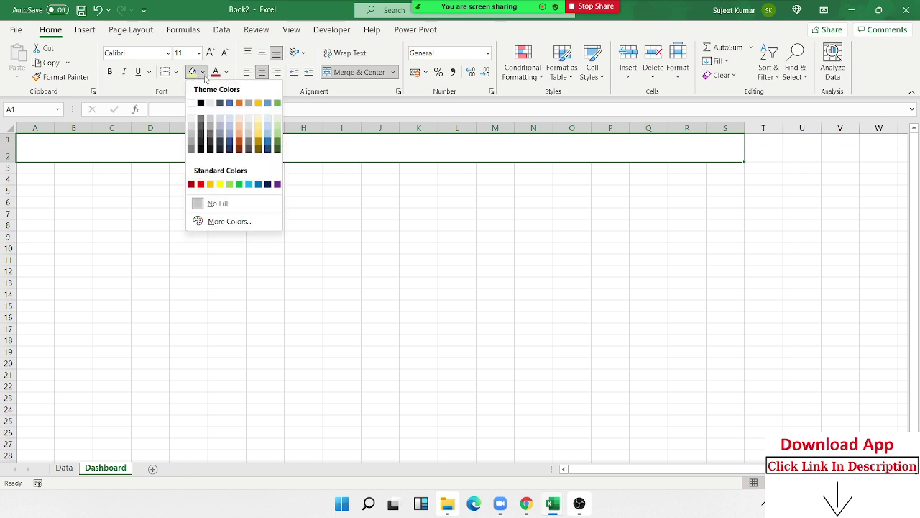
left_click(245, 186)
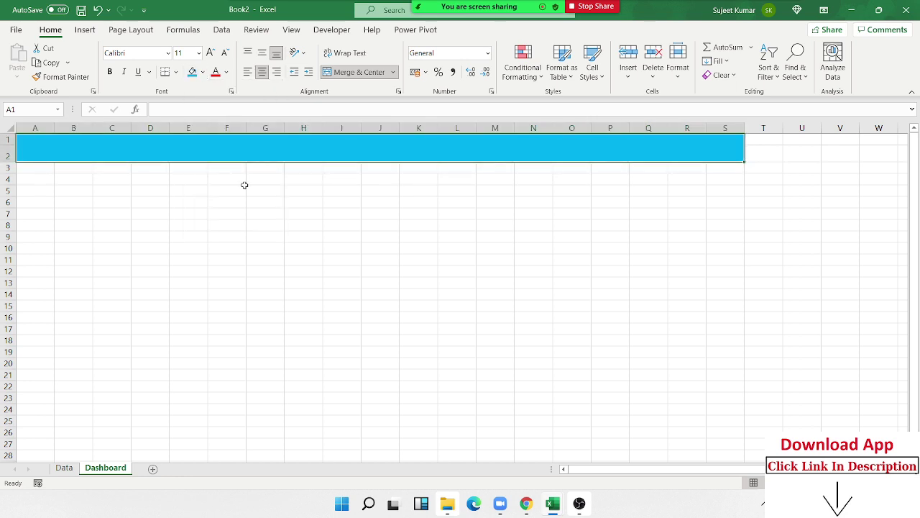
type("Fina")
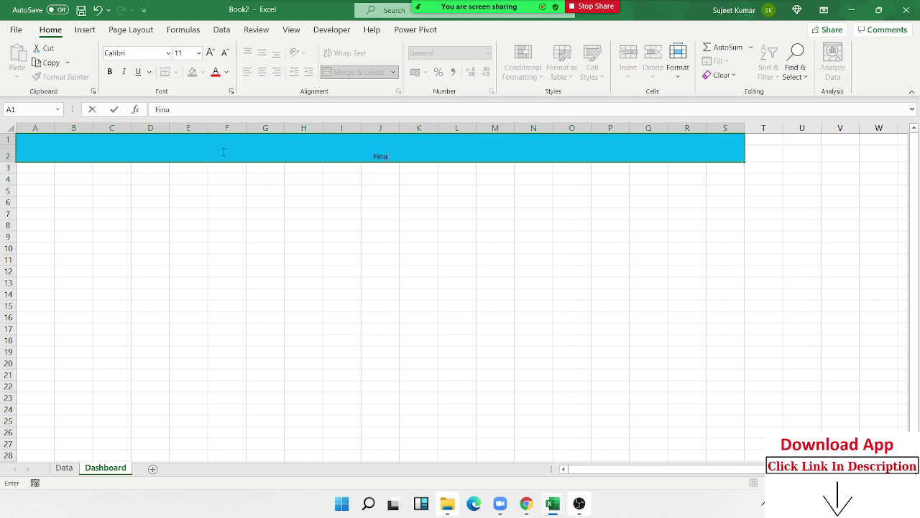
- Finish typing the banner title 'Financial Report - Sales Team'
type("ncial")
type(" Rep")
type("ort - ")
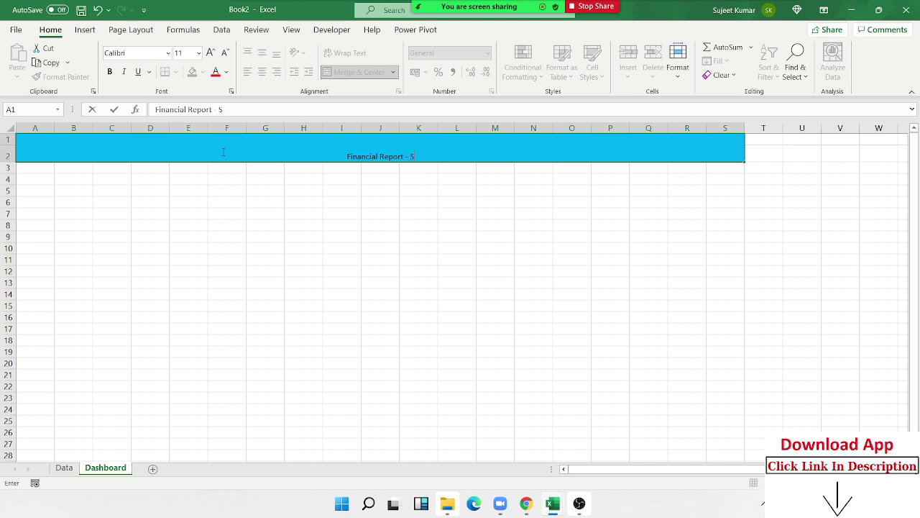
type("Sales T")
type("eam")
key("Return")
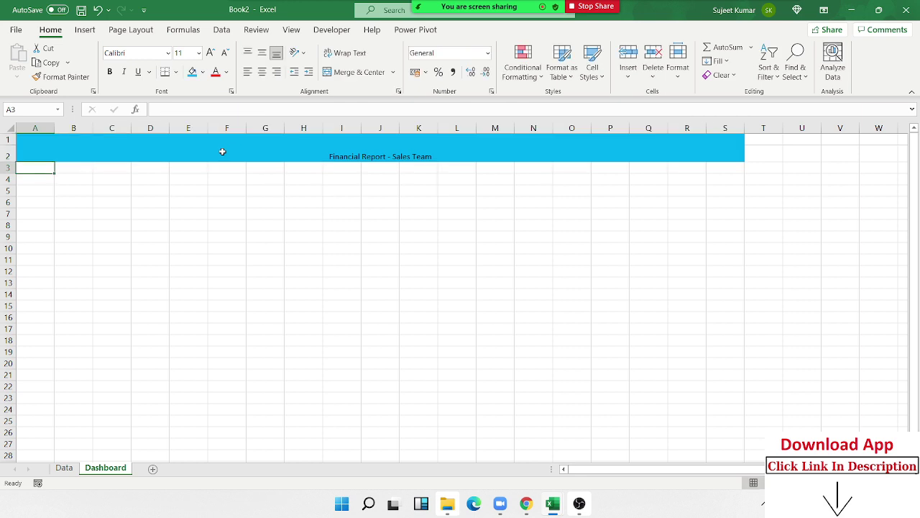
left_click(222, 151)
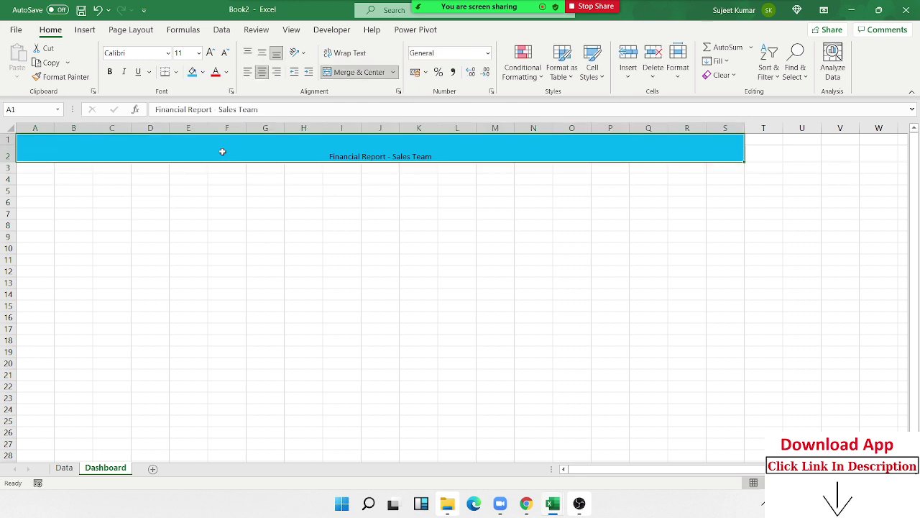
- Format the banner title as 22-pt white text, aligned left
left_click(209, 53)
left_click(209, 53)
left_click(210, 53)
left_click(210, 53)
left_click(210, 53)
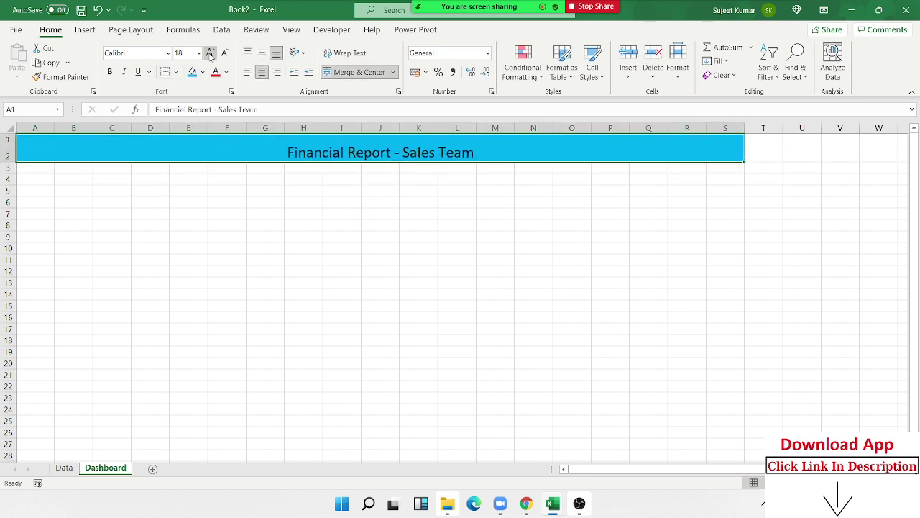
left_click(210, 53)
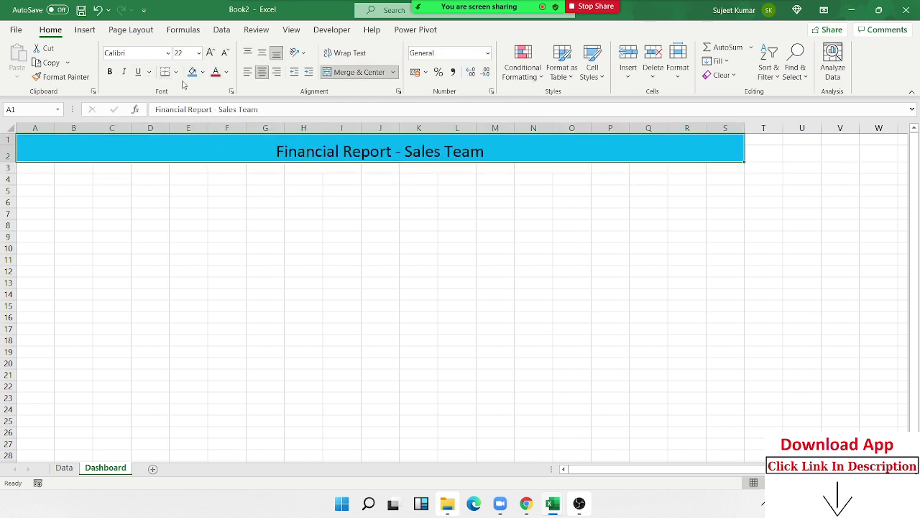
left_click(247, 72)
left_click(226, 73)
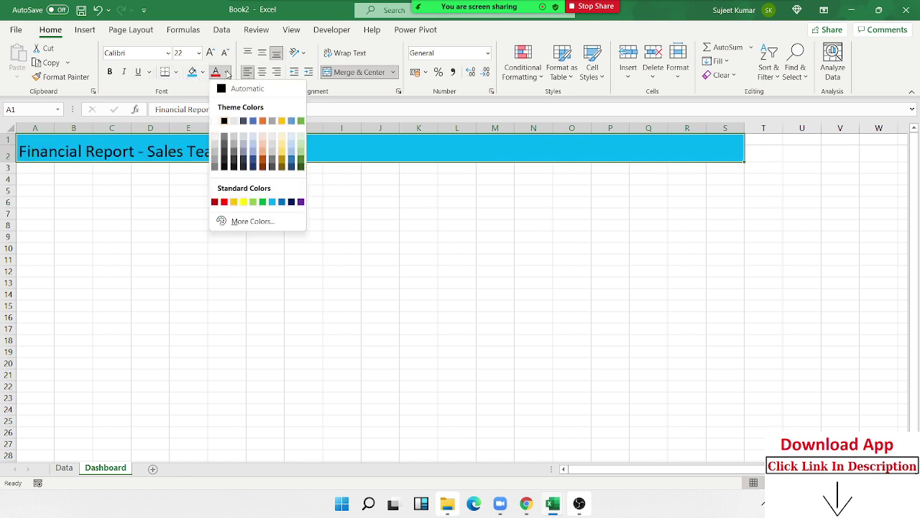
left_click(216, 124)
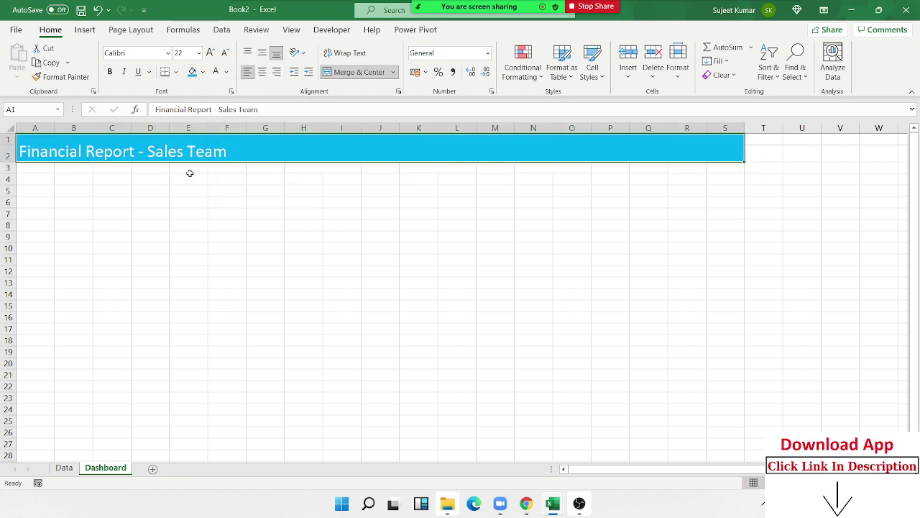
left_click(191, 188)
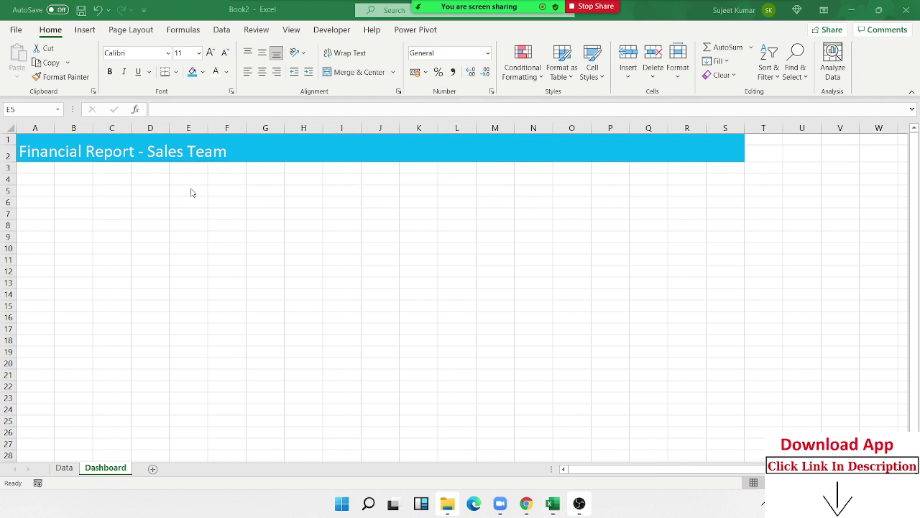
key("alt+Tab")
key("alt+Tab")
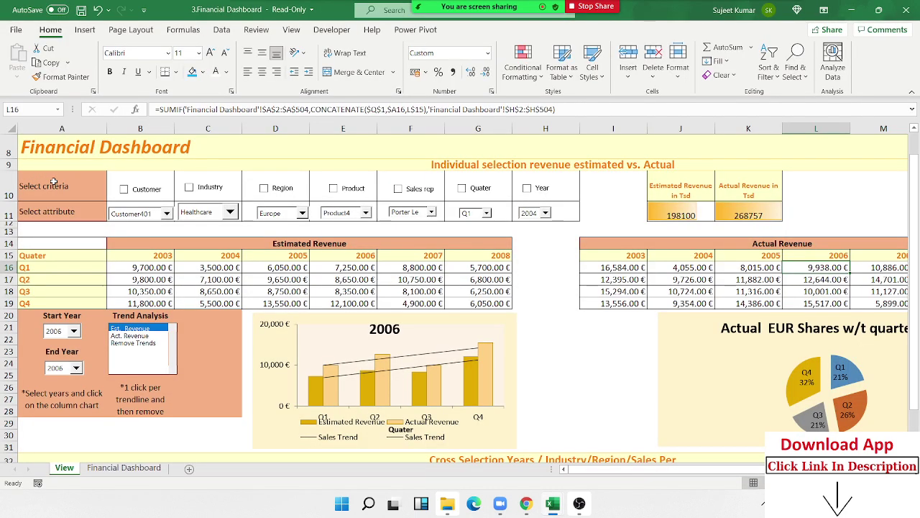
- Check the subtitle text in the reference Financial Dashboard without changing it
left_click(497, 171)
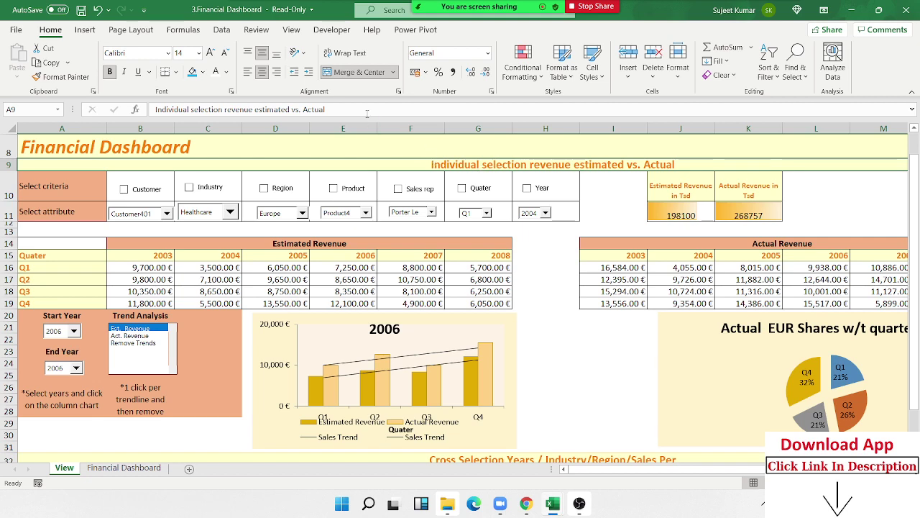
left_click_drag(325, 109, 155, 110)
key("Escape")
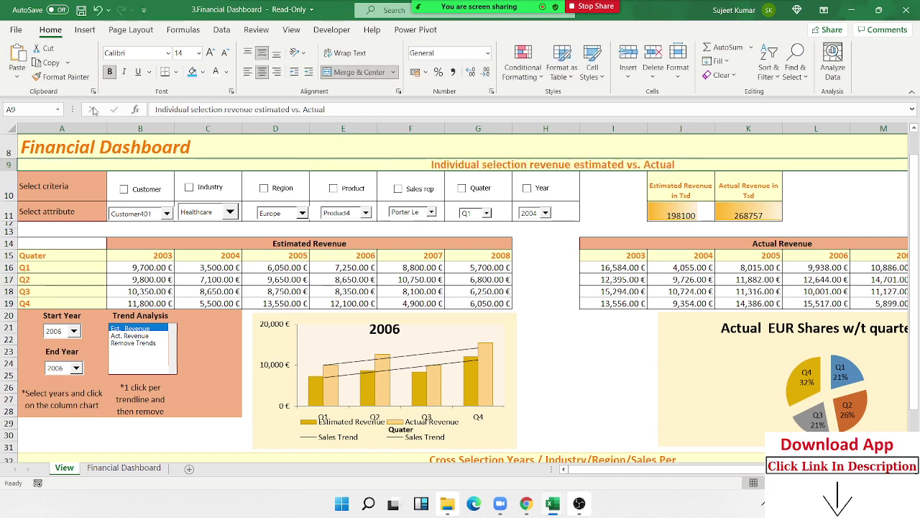
key("alt+Tab")
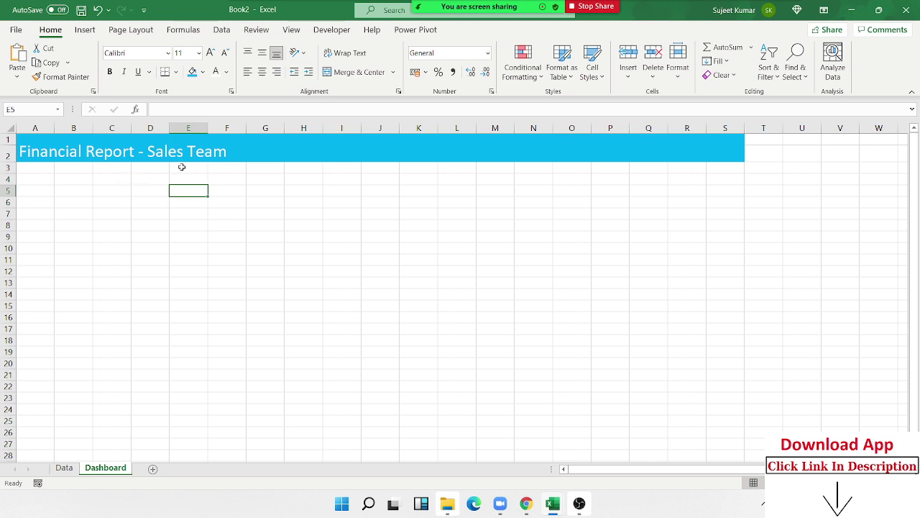
- Merge E3:O3 and enter 'Individual selection revenue estimated vs. Actual'
left_click_drag(180, 168, 561, 167)
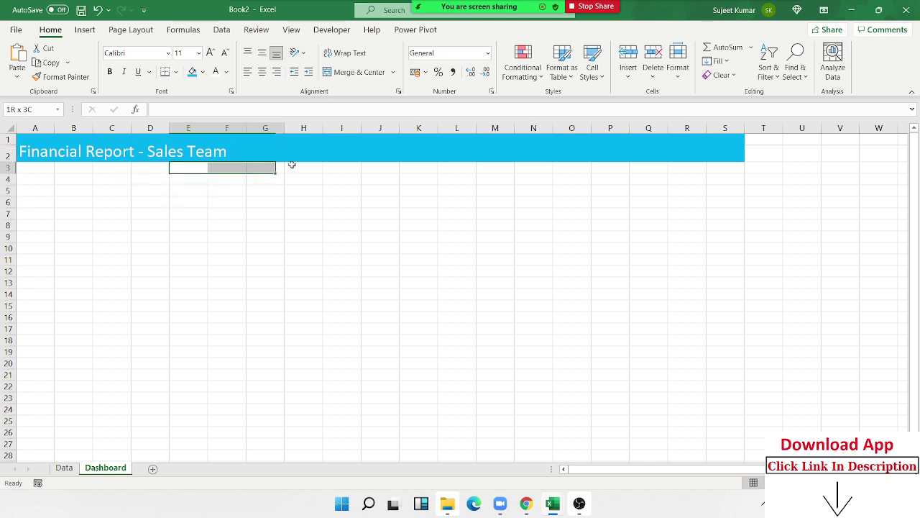
left_click(359, 72)
type("Individual selection revenue estimated vs. Actual")
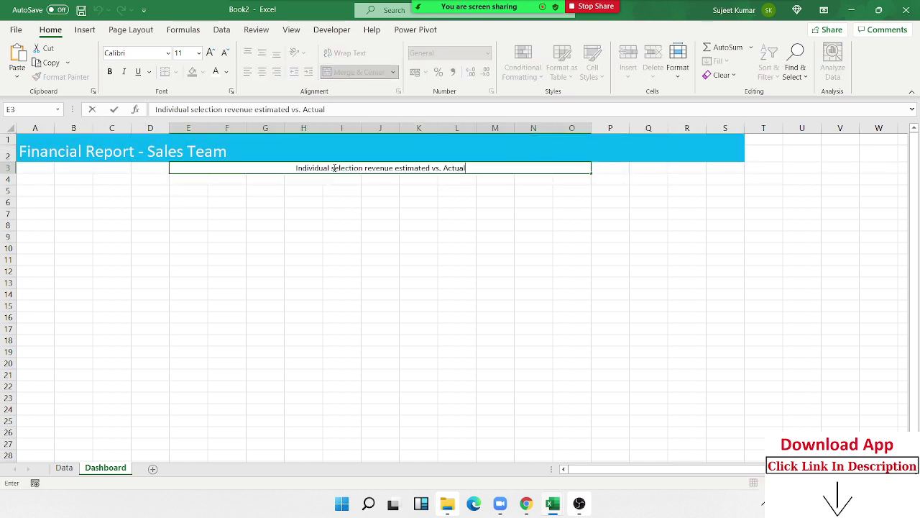
left_click(332, 190)
left_click(331, 168)
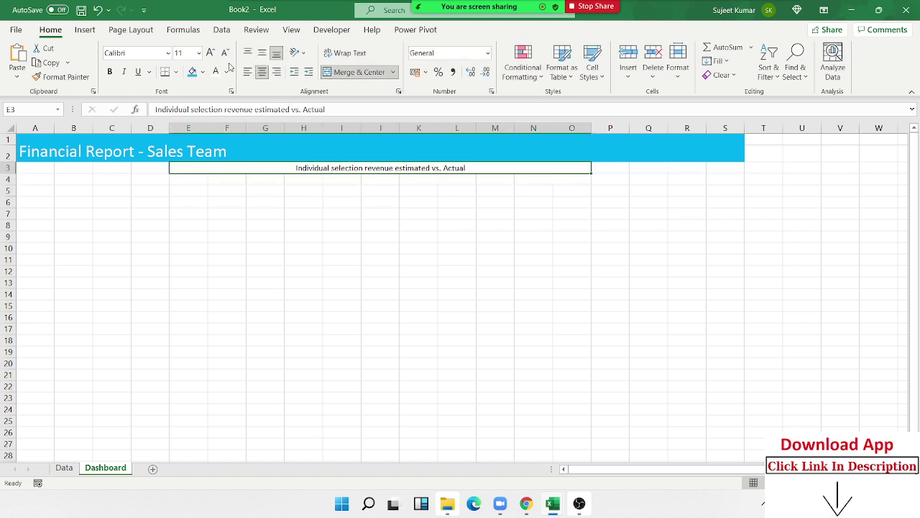
- Make the subtitle 14-point with a yellow fill
left_click(210, 52)
left_click(210, 52)
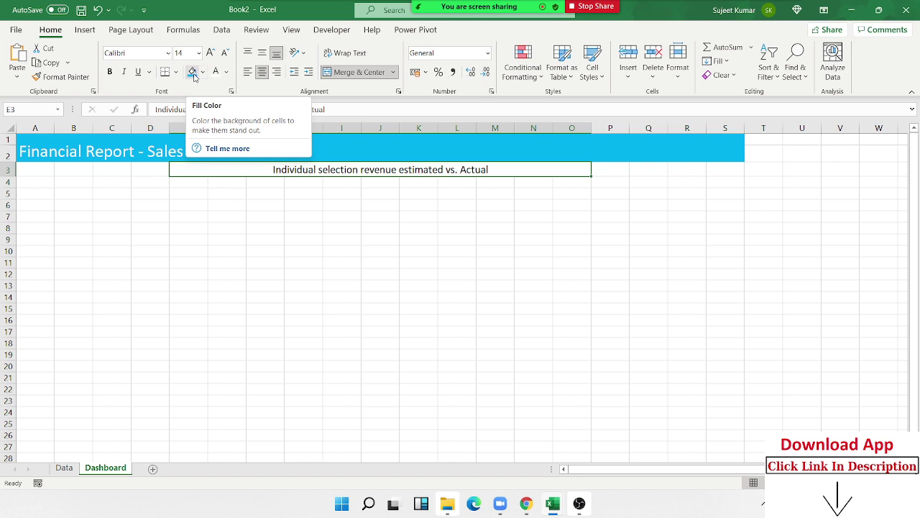
left_click(204, 73)
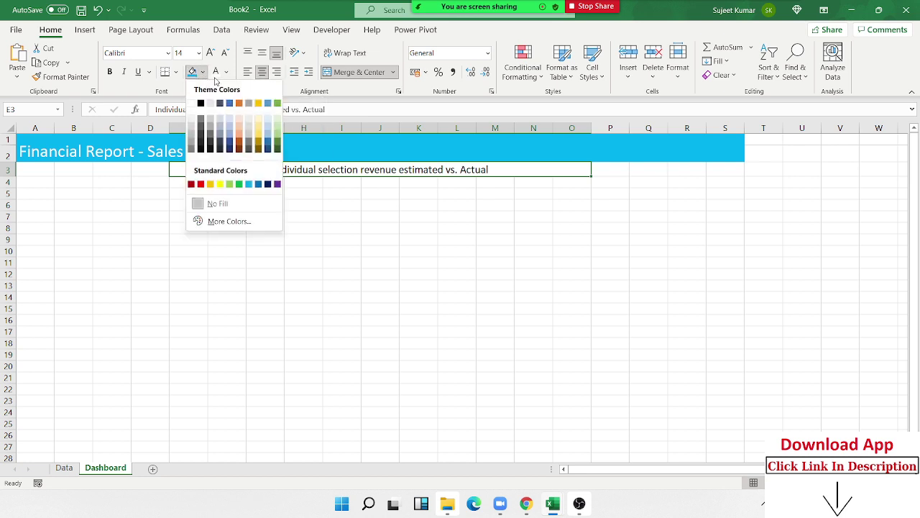
left_click(220, 185)
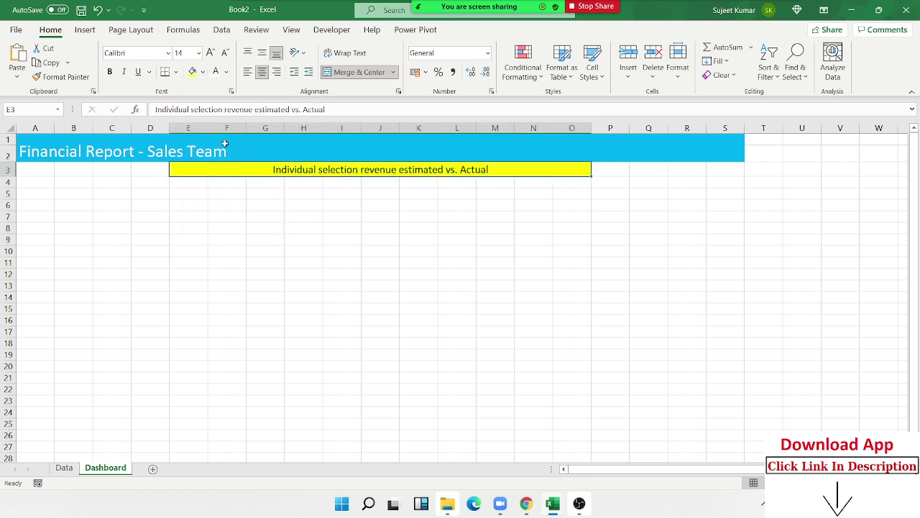
left_click(263, 181)
left_click(53, 194)
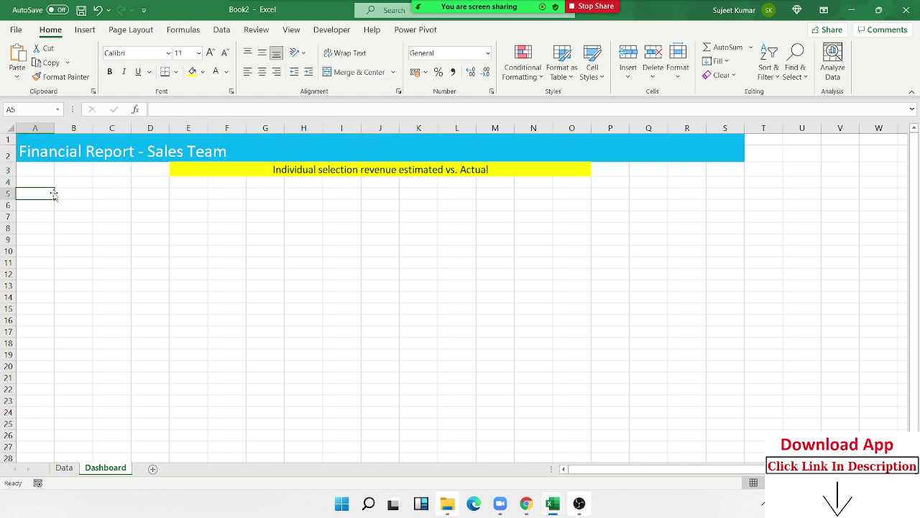
- Copy the orange 'Select criteria' label from the reference into A5 and widen column A
key("alt+Tab")
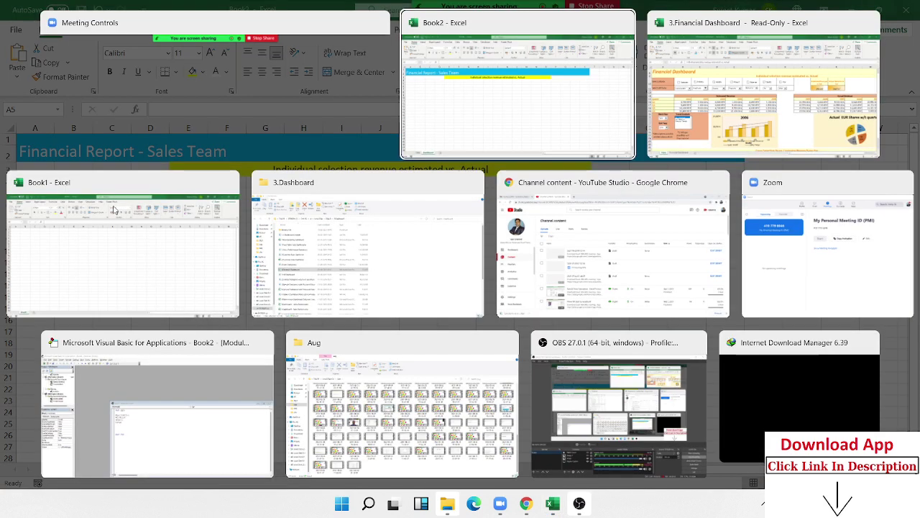
key("alt+Tab")
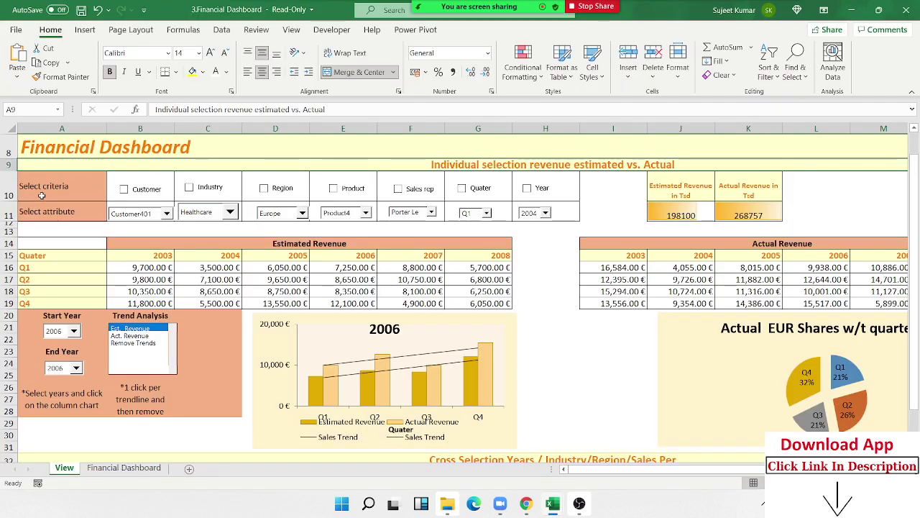
left_click(41, 197)
left_click(50, 219)
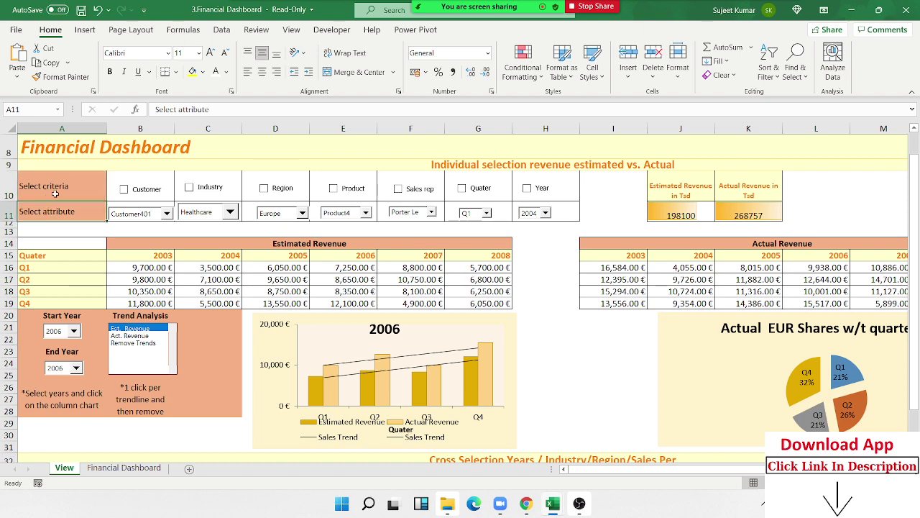
left_click(57, 182)
key("ctrl+c")
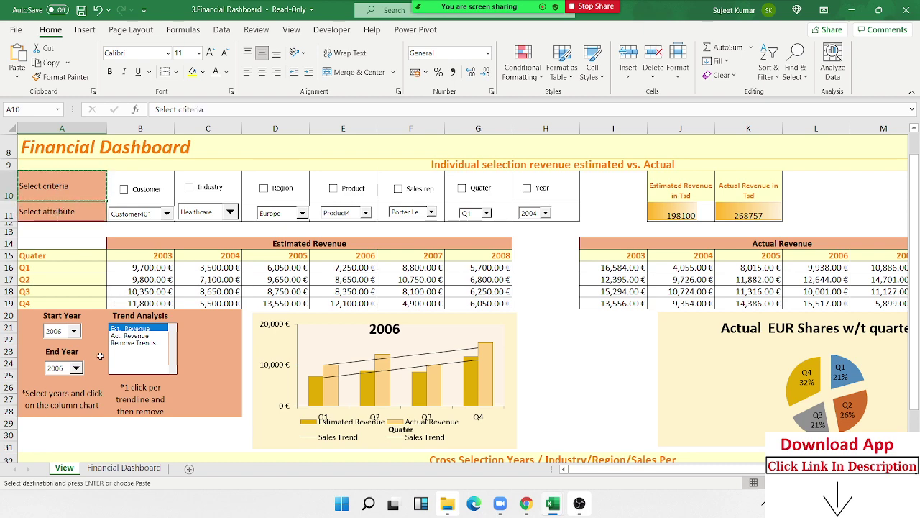
key("alt+Tab")
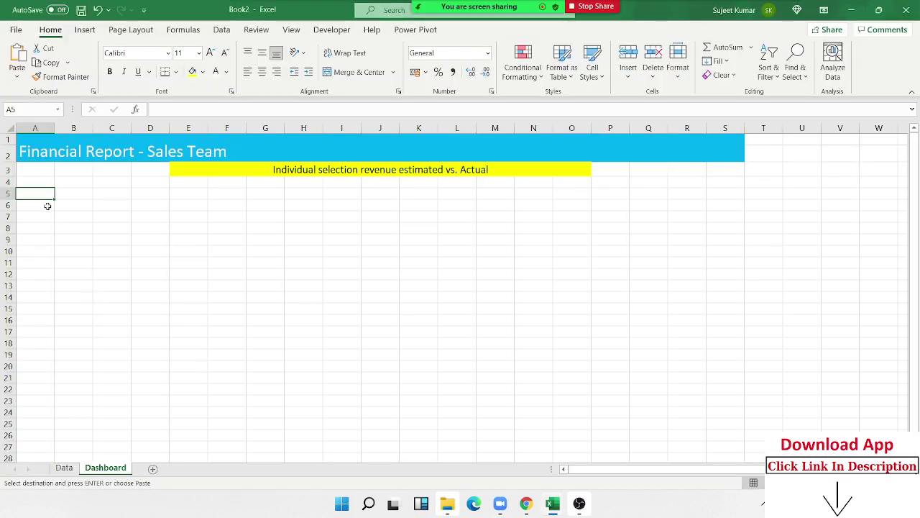
key("ctrl+v")
left_click_drag(57, 128, 69, 128)
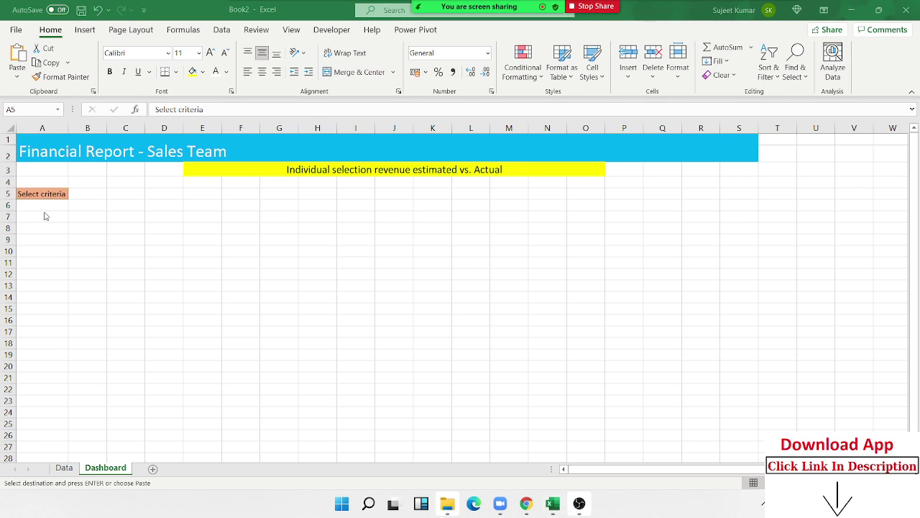
- Copy the 'Select attribute' label into A6, then enlarge rows 5 and 6 and column A
key("alt+Tab")
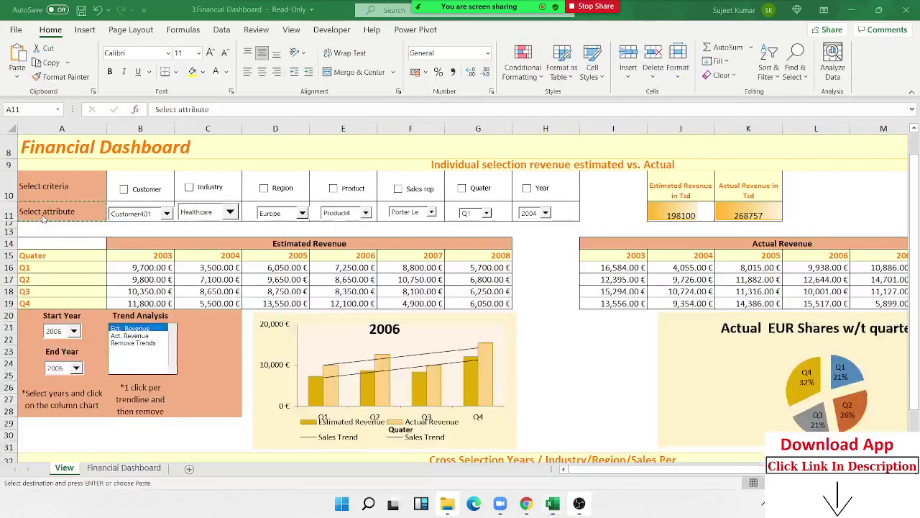
left_click(47, 216)
key("ctrl+c")
key("alt+Tab")
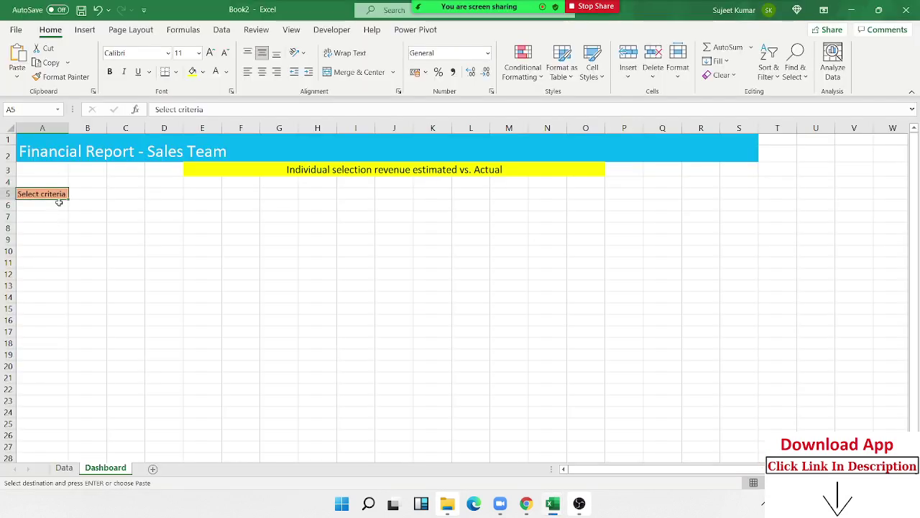
left_click(57, 204)
key("ctrl+v")
left_click(55, 228)
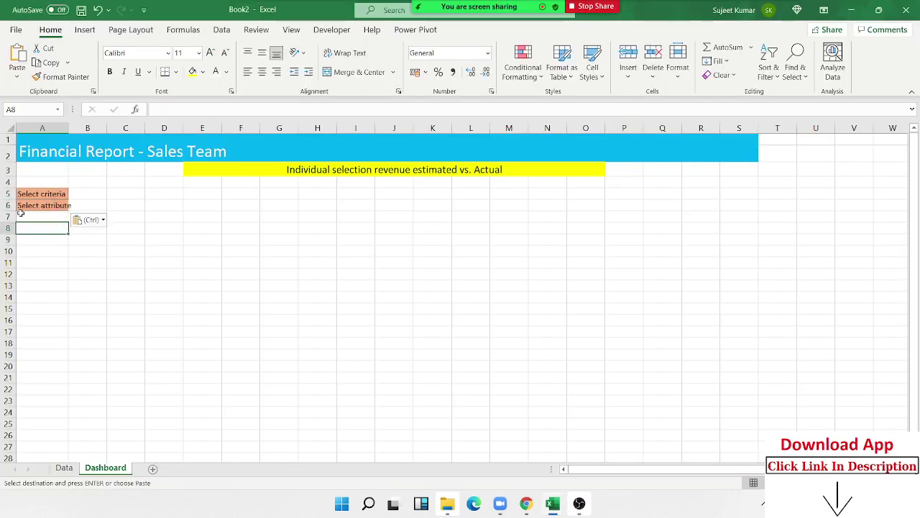
left_click_drag(9, 211, 10, 217)
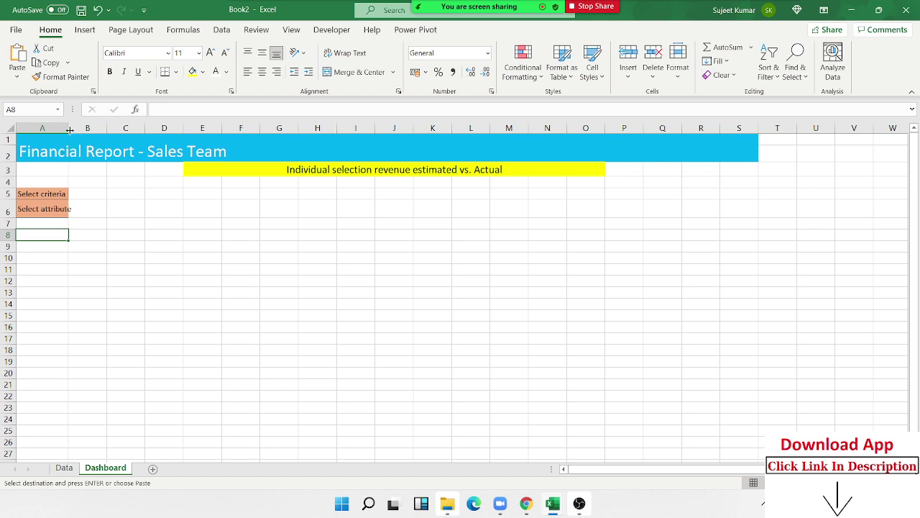
left_click_drag(69, 128, 75, 128)
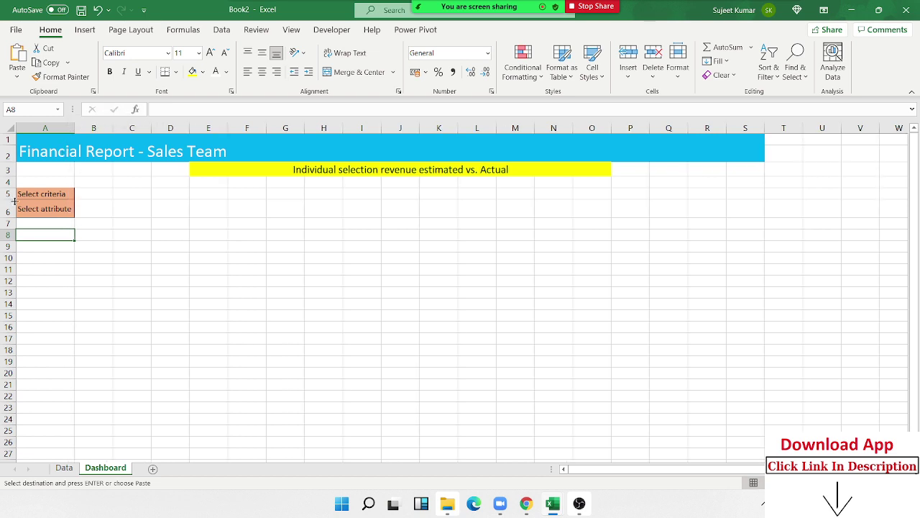
left_click_drag(10, 196, 11, 202)
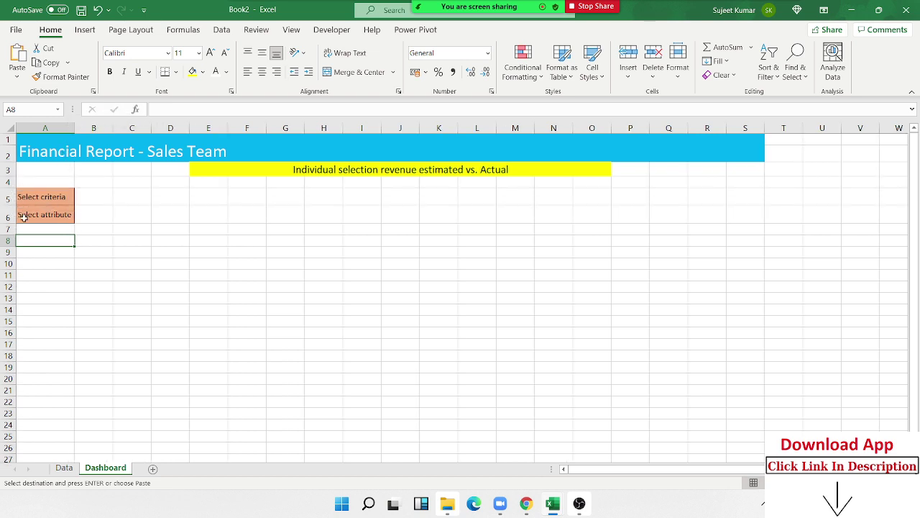
left_click(87, 214)
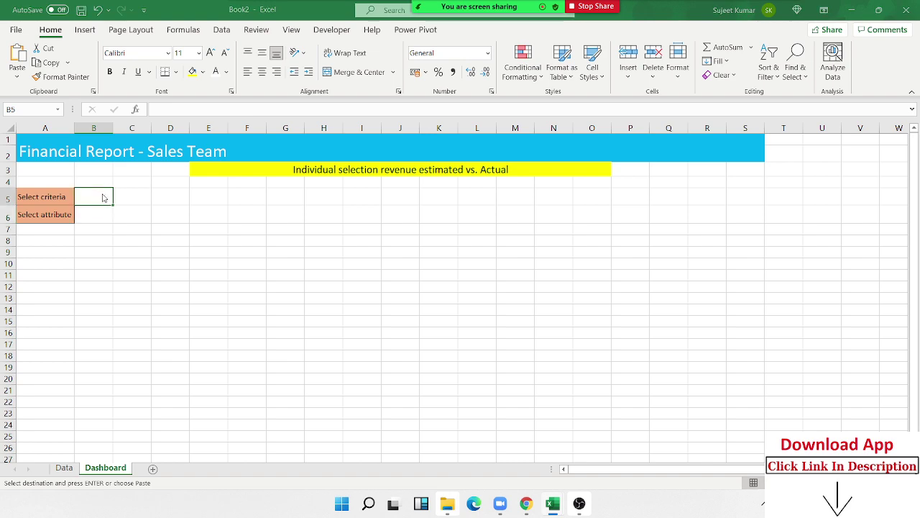
- Return to the 3.Financial Dashboard workbook and select its Customer and Industry criteria cells
key("alt+Tab")
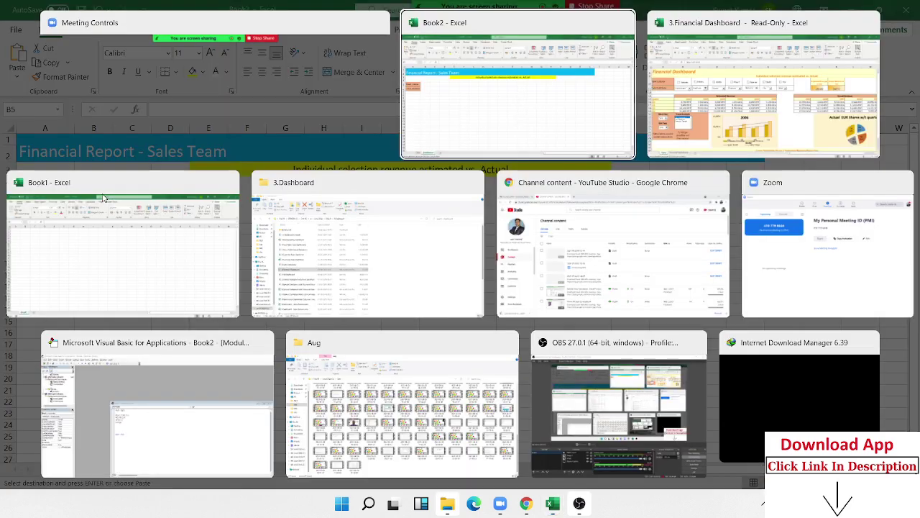
key("alt+Tab")
key("alt+Tab")
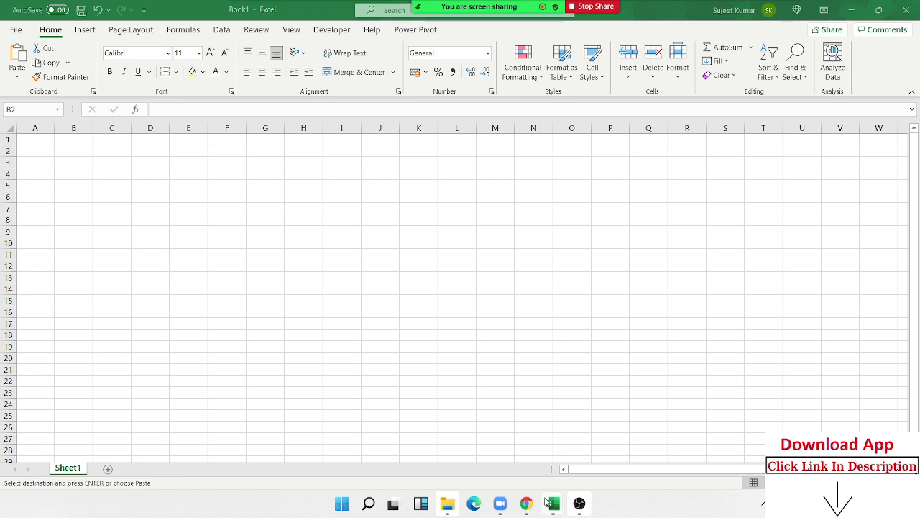
mouse_move(550, 503)
left_click(585, 474)
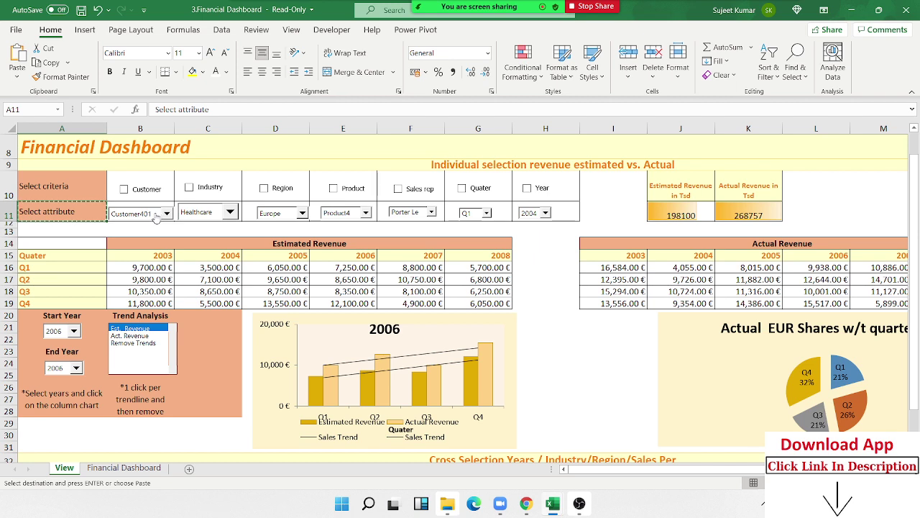
left_click(61, 187)
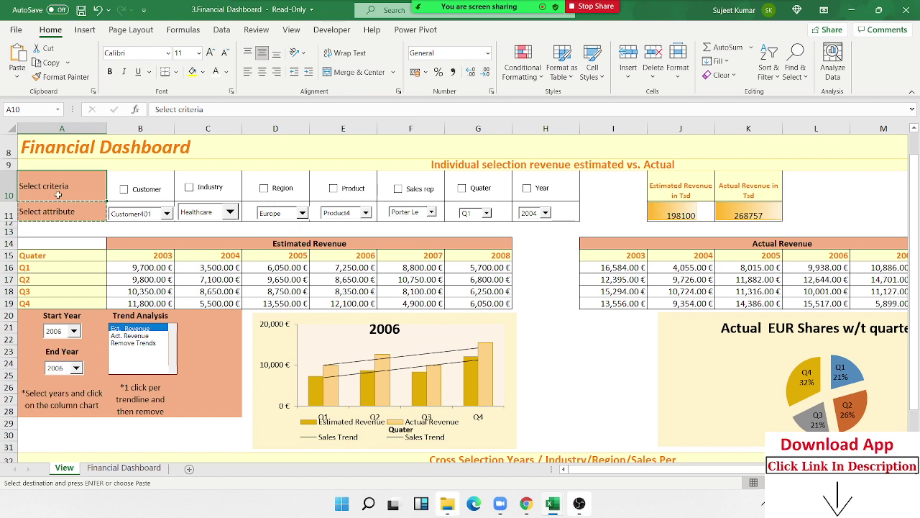
left_click_drag(141, 190, 197, 190)
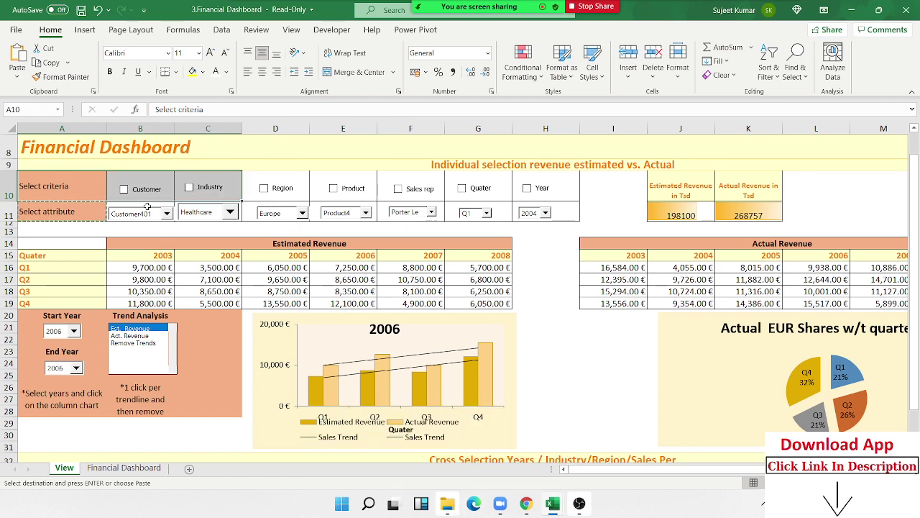
- Try the Customer filter with Customer1, then leave Customer unticked to show all customers
left_click(123, 190)
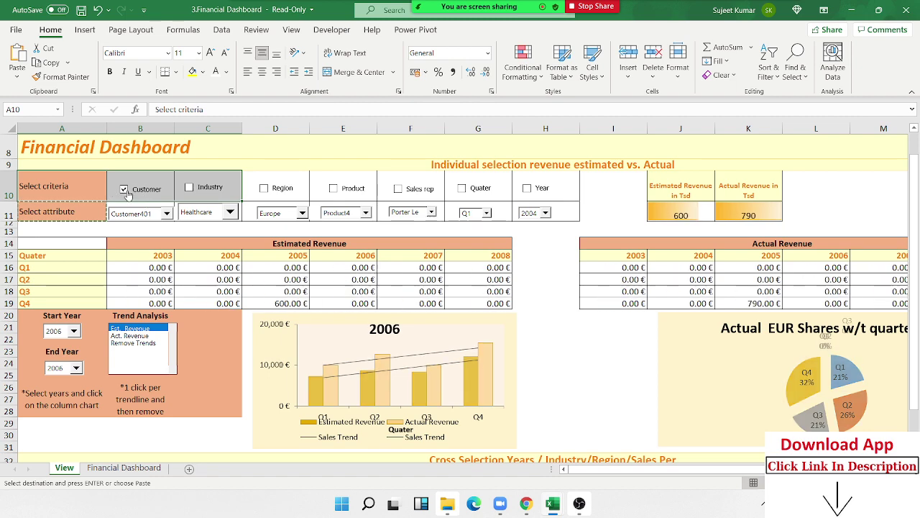
left_click(166, 213)
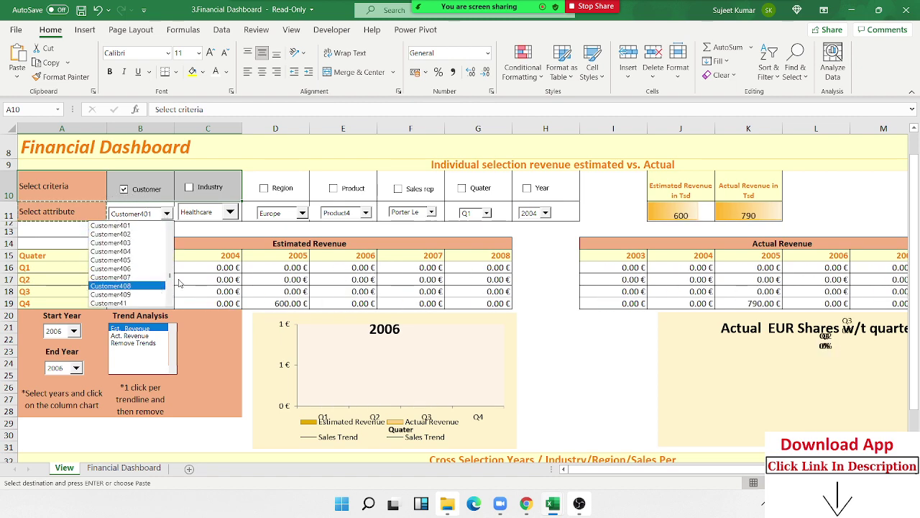
left_click_drag(170, 276, 161, 229)
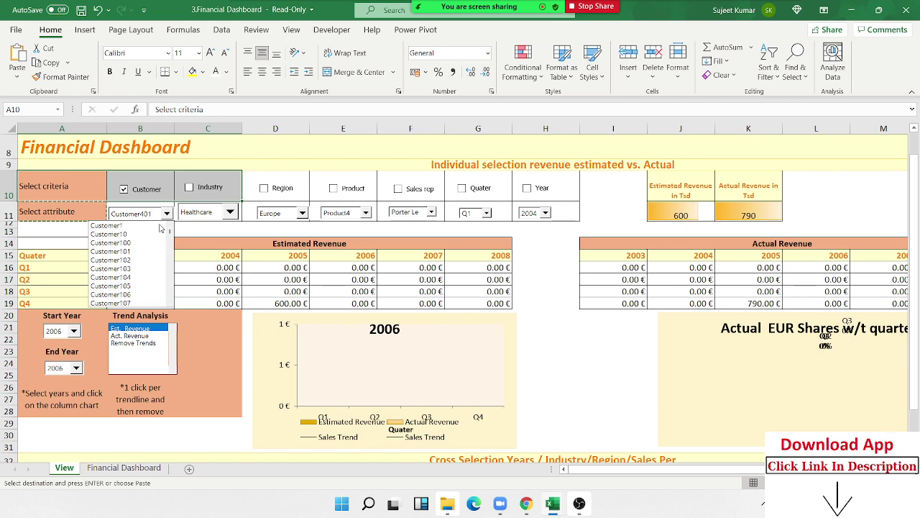
left_click(111, 226)
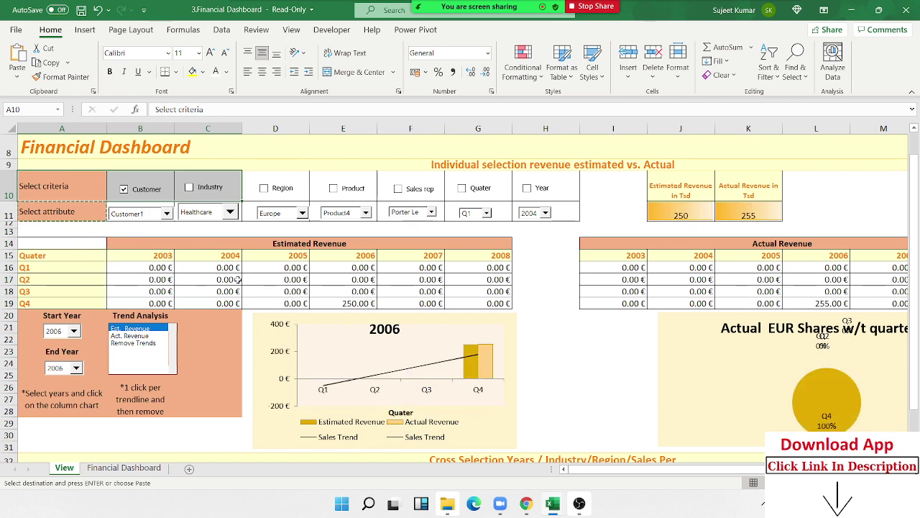
left_click(165, 214)
left_click(166, 214)
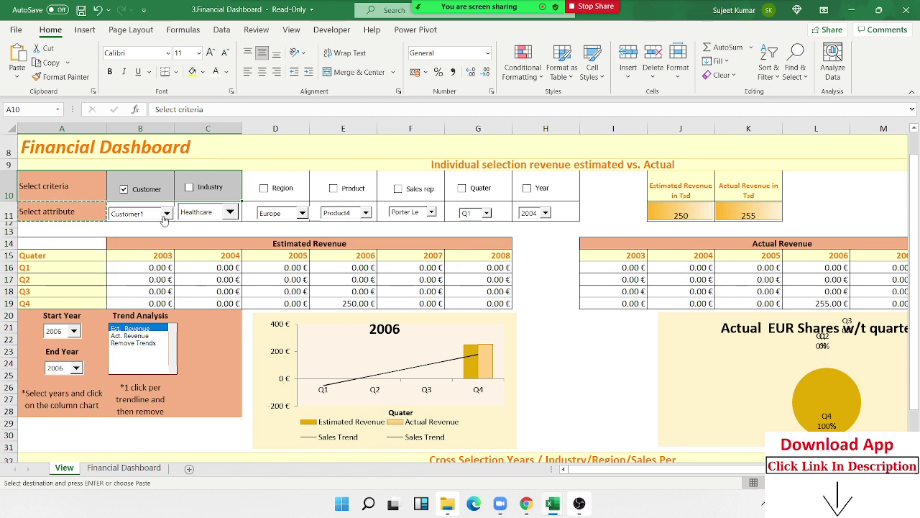
left_click(125, 190)
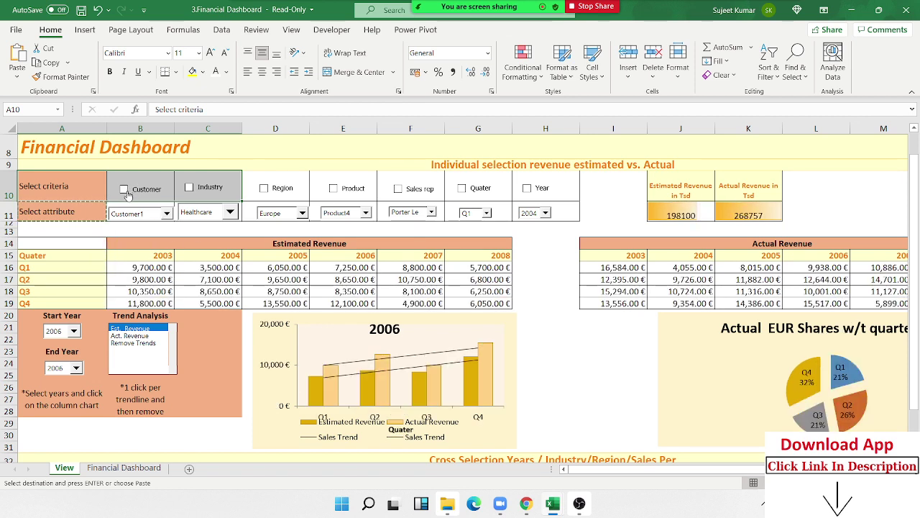
left_click(125, 192)
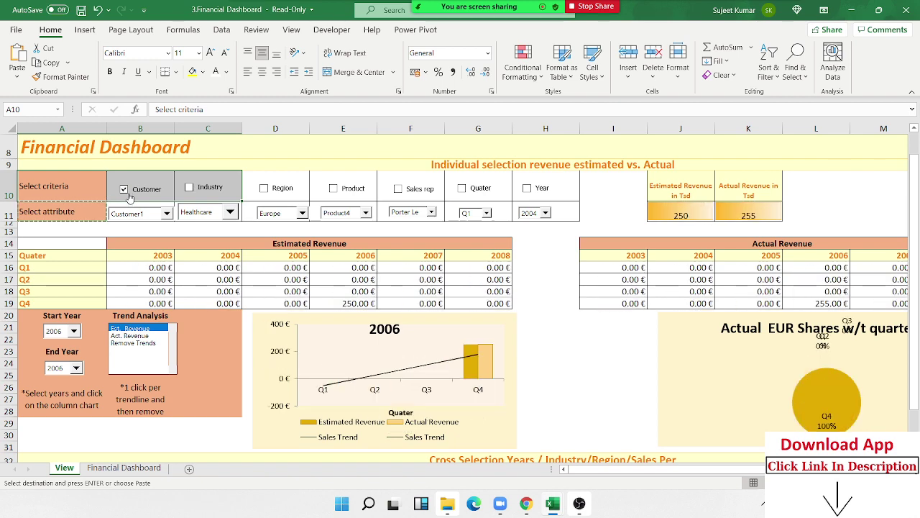
left_click(129, 197)
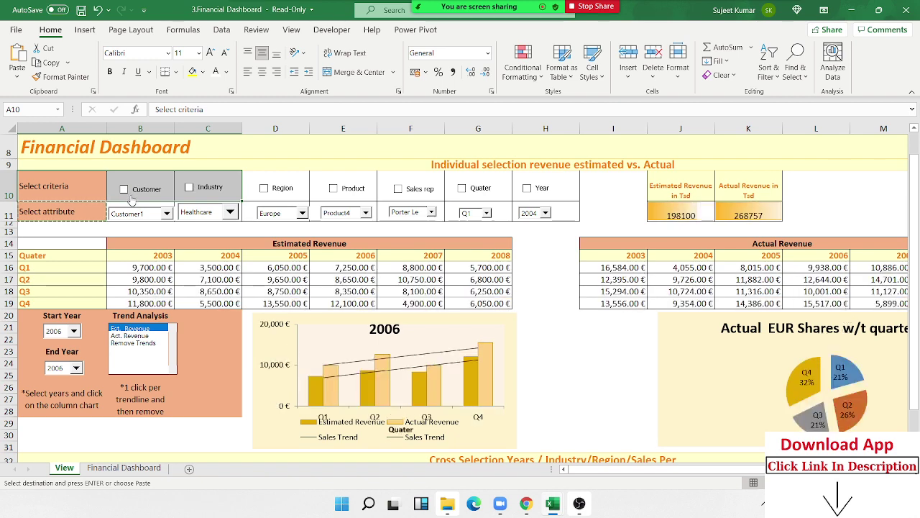
left_click(131, 199)
left_click(167, 216)
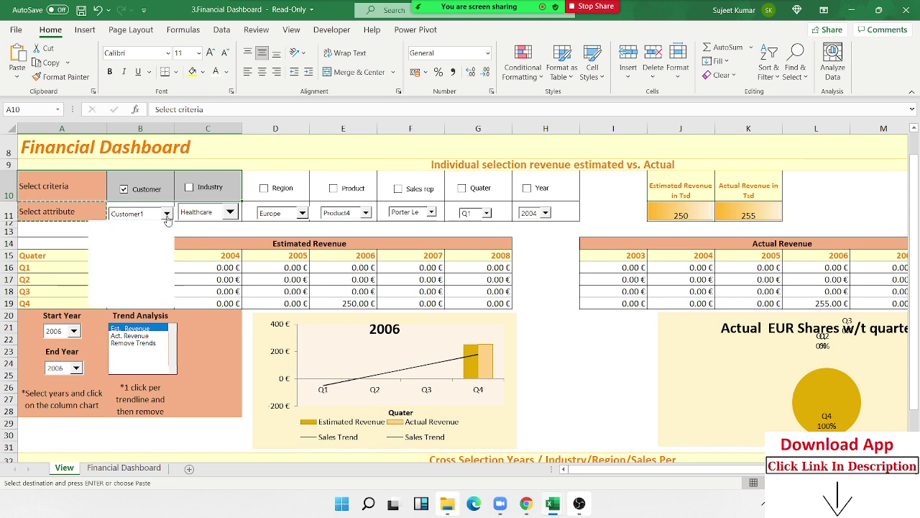
left_click(167, 214)
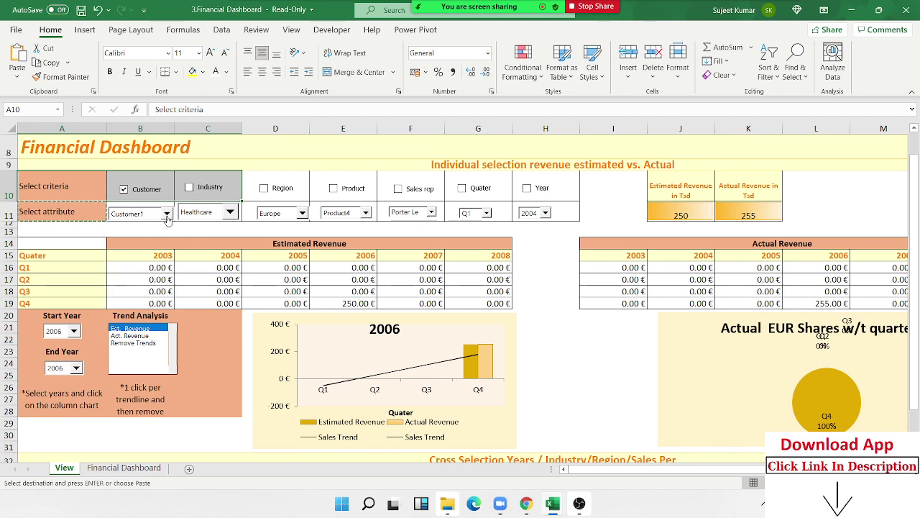
left_click(167, 215)
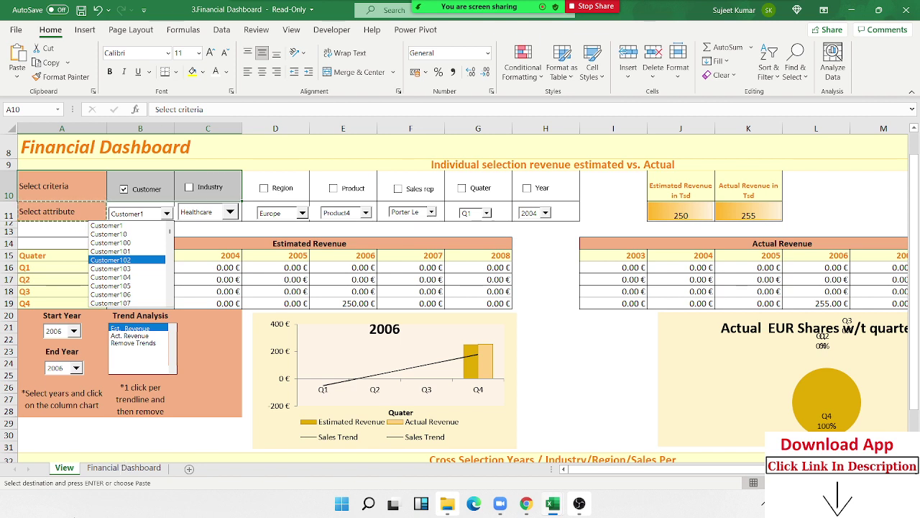
left_click(153, 189)
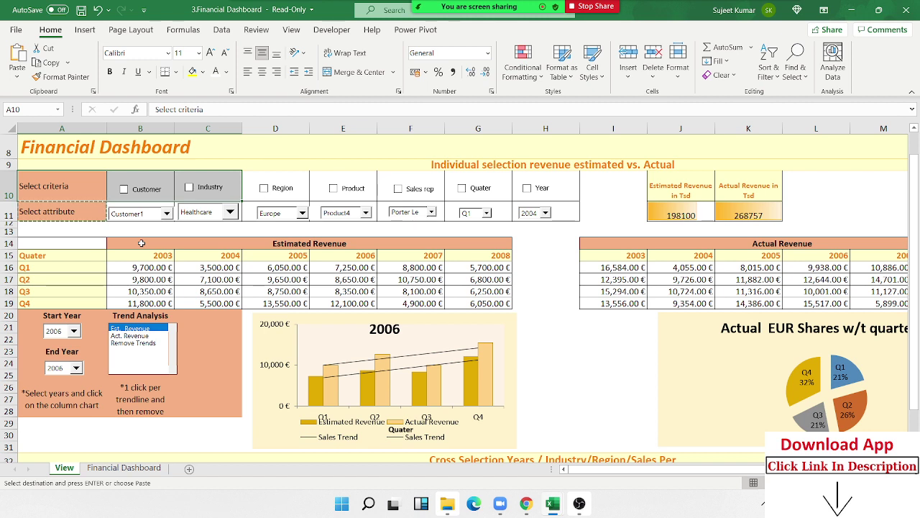
- Filter by Year 2006 and Quater Q1, giving totals of 7250 and 9938
left_click(532, 195)
left_click(545, 213)
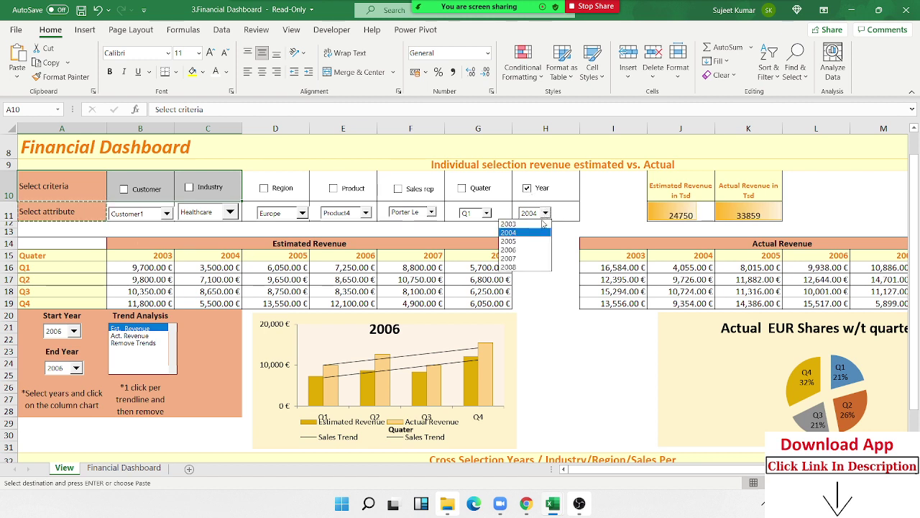
left_click(521, 250)
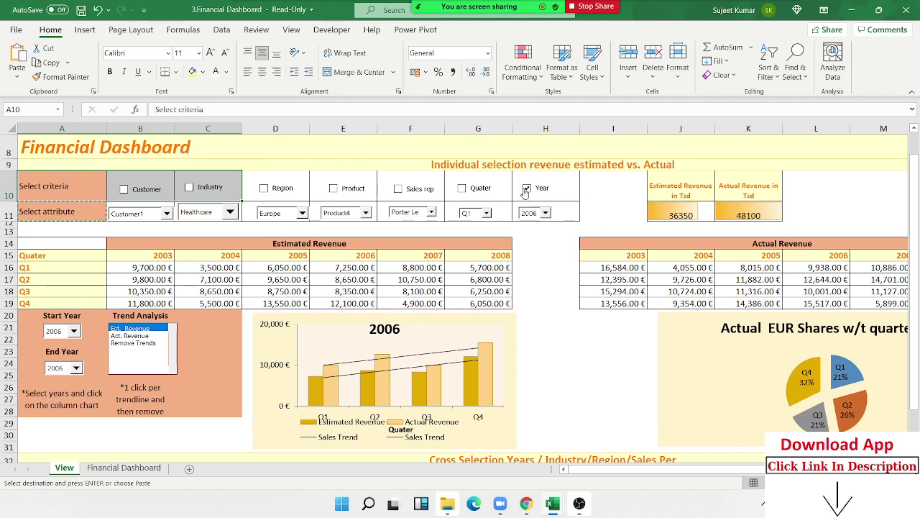
left_click(463, 189)
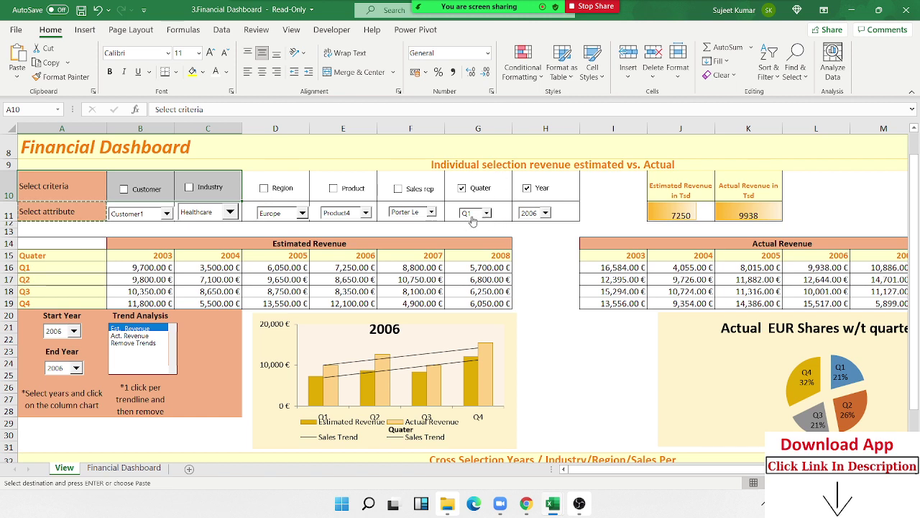
left_click(471, 216)
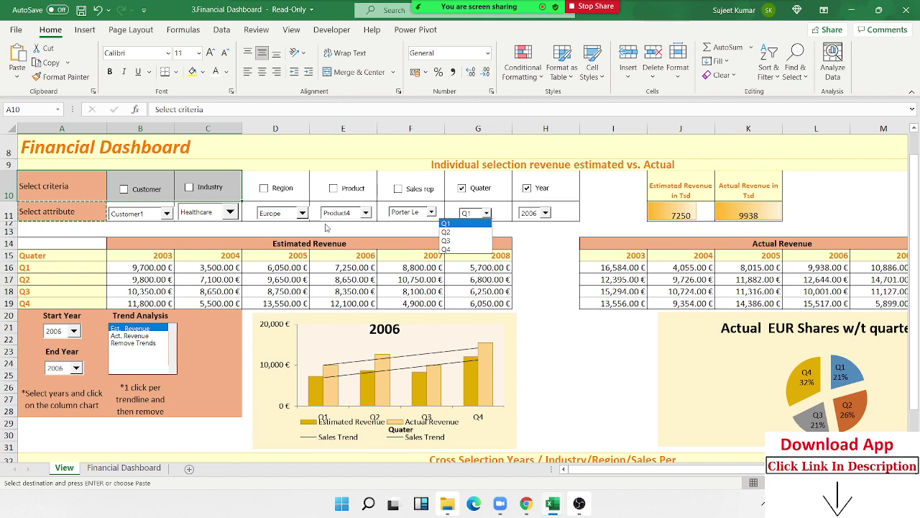
key("Escape")
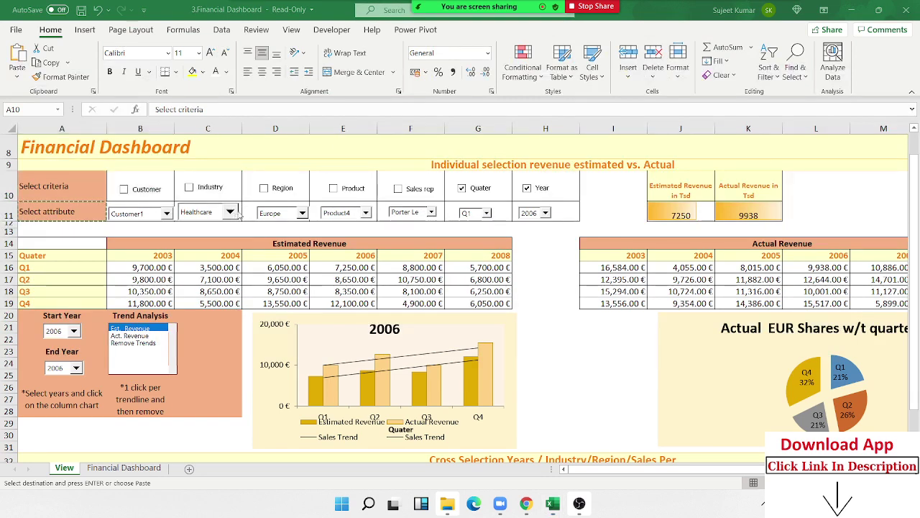
key("alt+Tab")
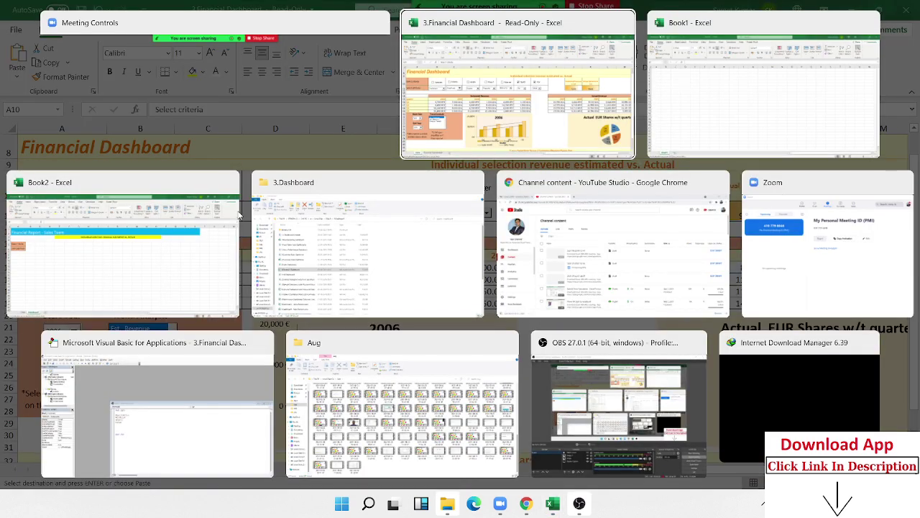
- In Book2, delete the Select attribute row and move Select criteria down to A6 with a taller row
key("alt+Tab")
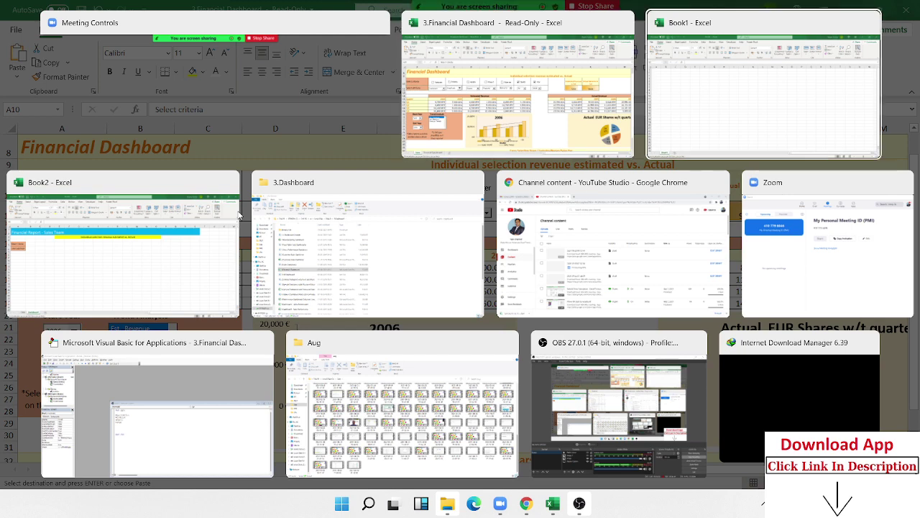
key("alt+Tab")
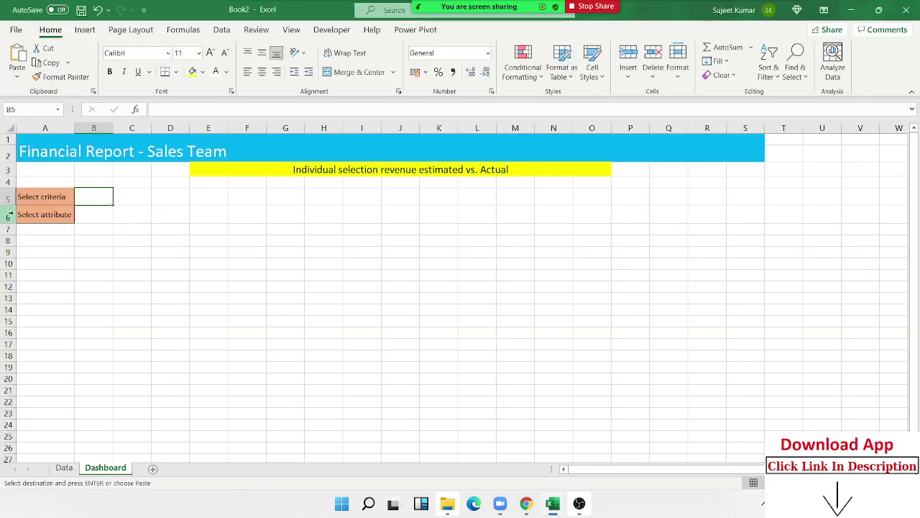
left_click(6, 216)
key("ctrl+minus")
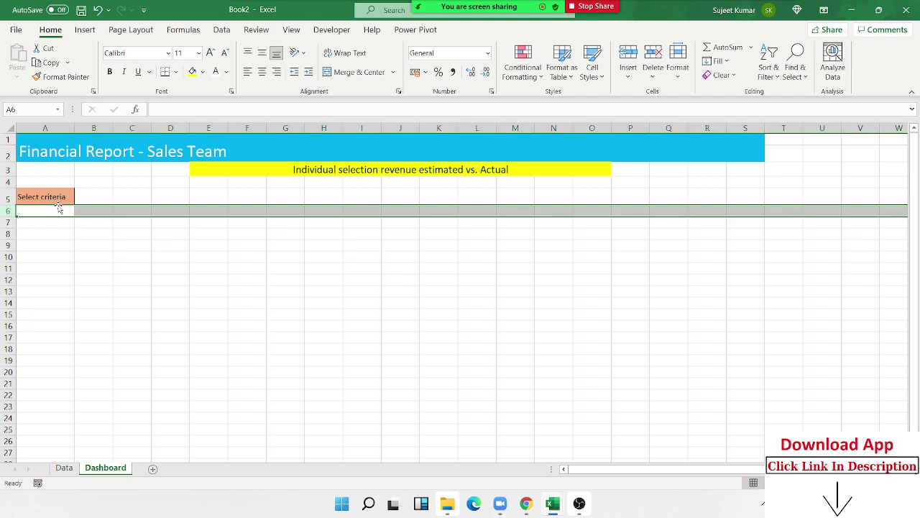
left_click(45, 200)
mouse_move(45, 207)
left_mouse_down()
mouse_move(45, 215)
mouse_move(9, 220)
left_mouse_up()
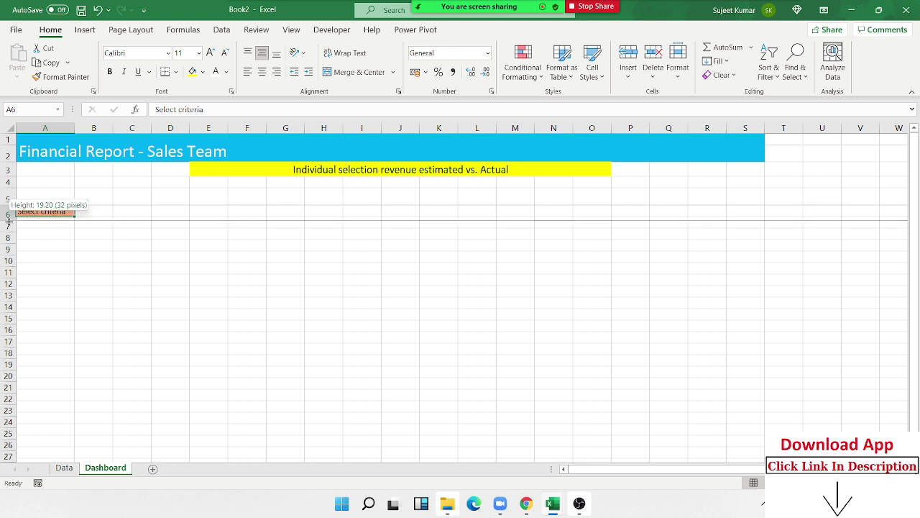
left_click(107, 224)
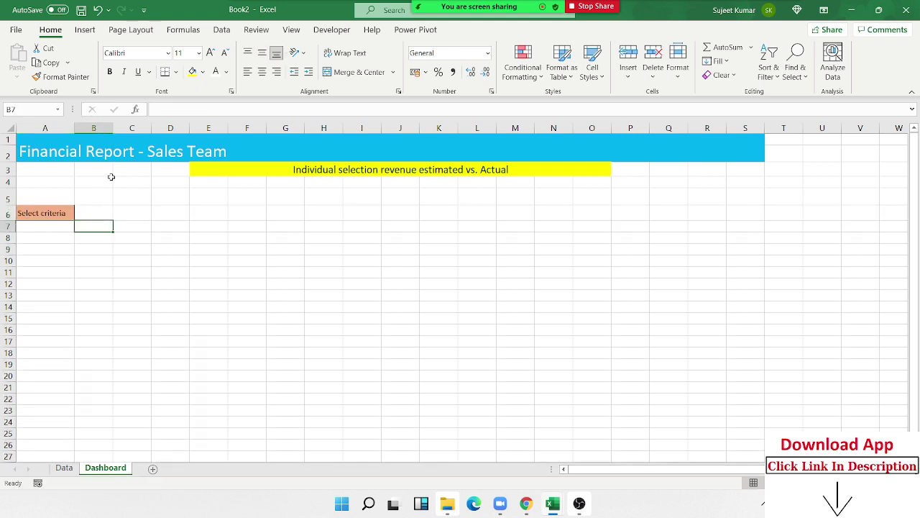
left_click_drag(107, 212, 128, 213)
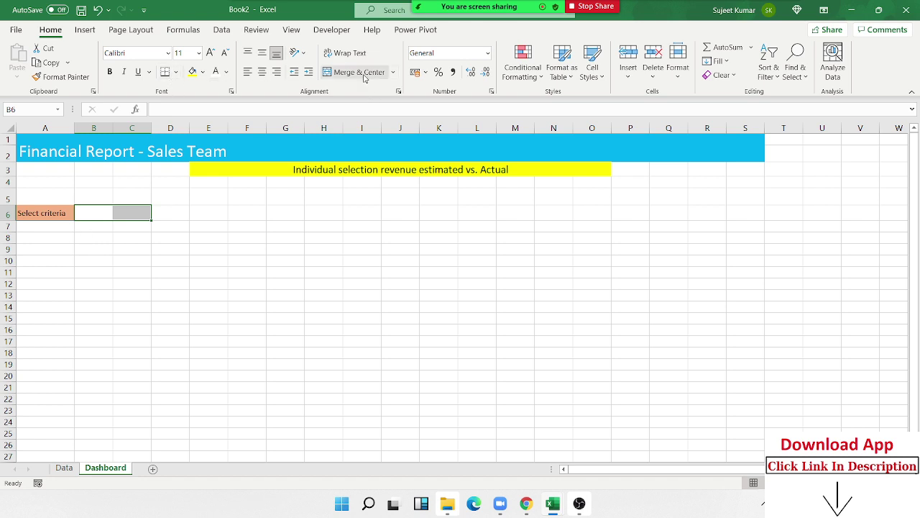
- Merge and center B5:C5 as a 'Customer' heading, then widen columns B and C
left_click_drag(108, 196, 123, 195)
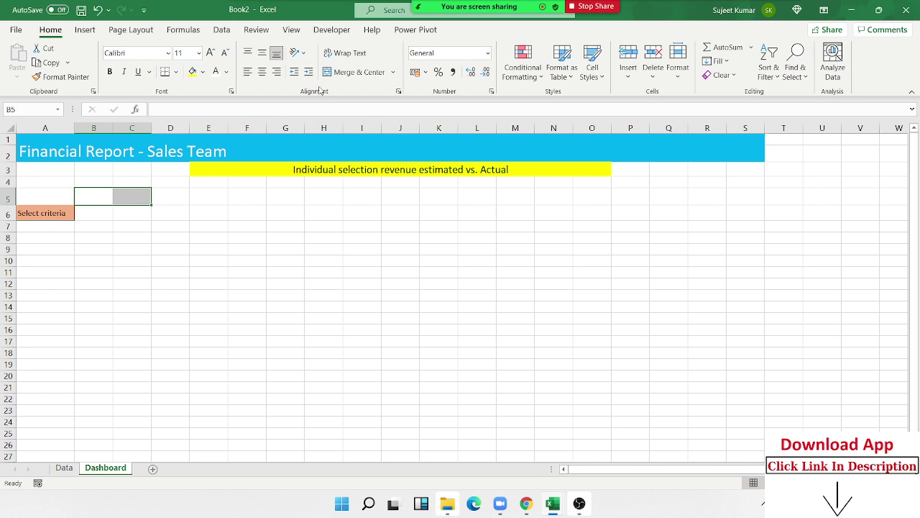
left_click(345, 72)
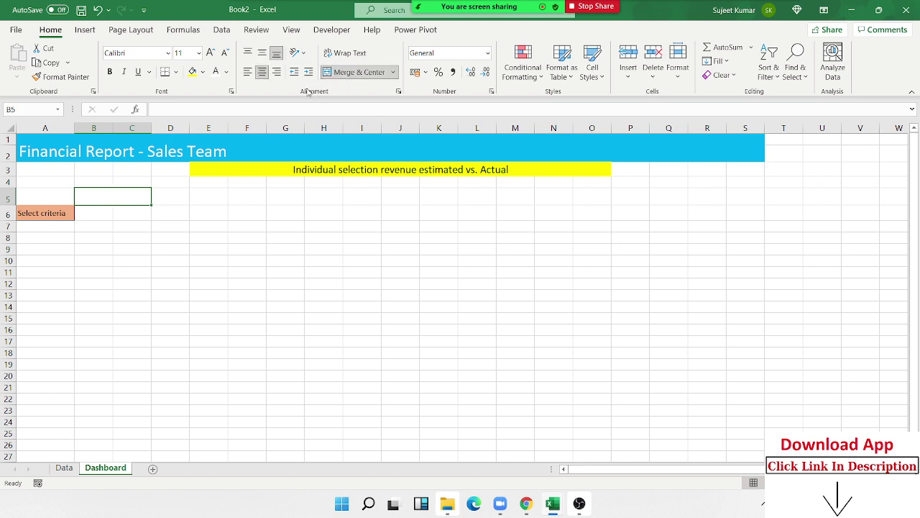
type("Custom")
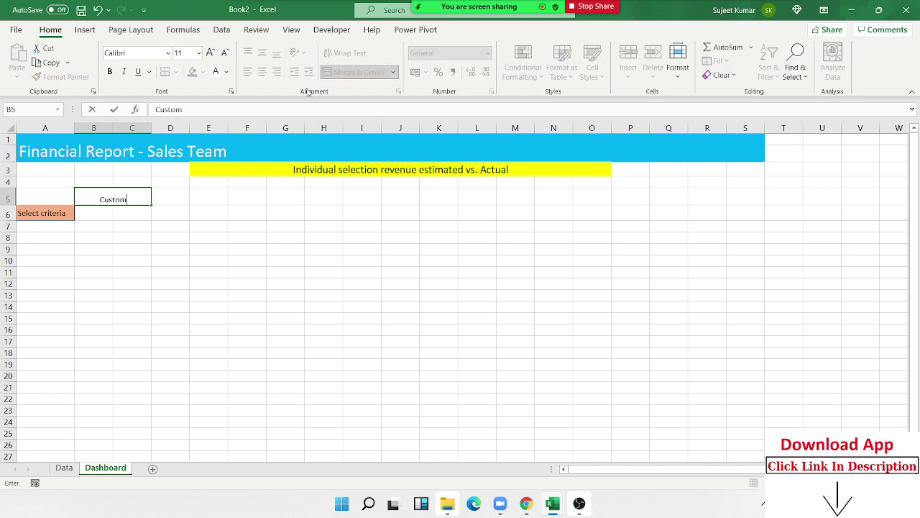
type("er")
key("Return")
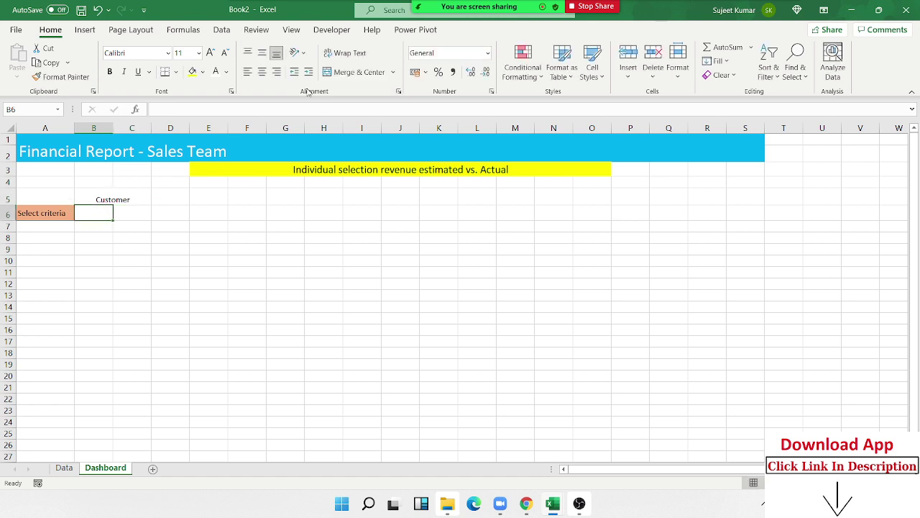
left_click_drag(114, 129, 117, 129)
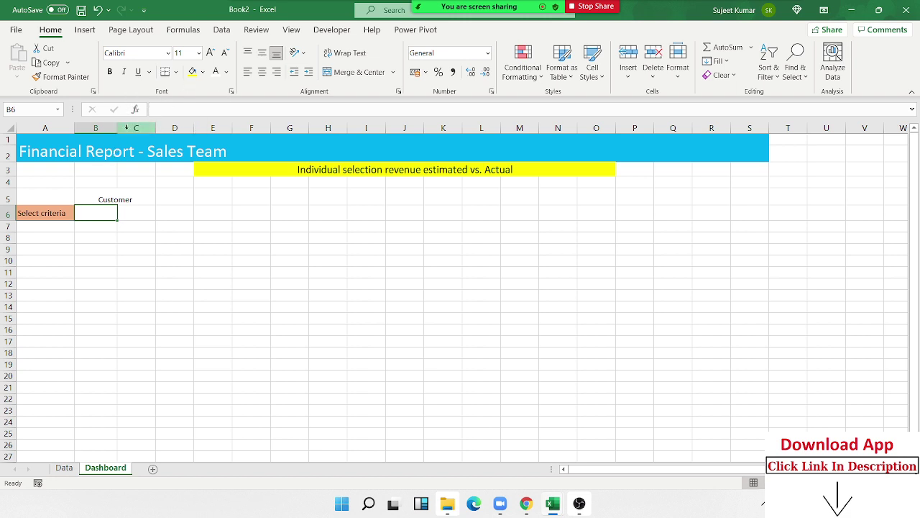
left_click_drag(121, 128, 127, 129)
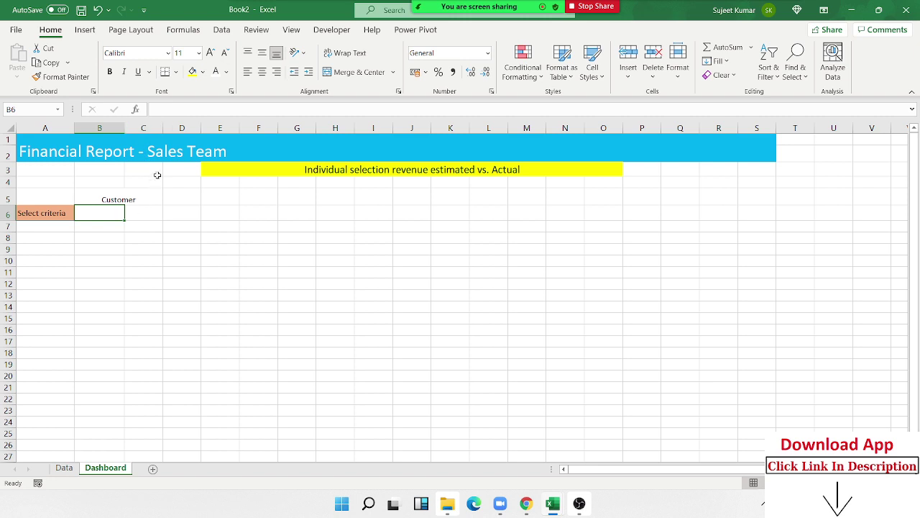
left_click(199, 271)
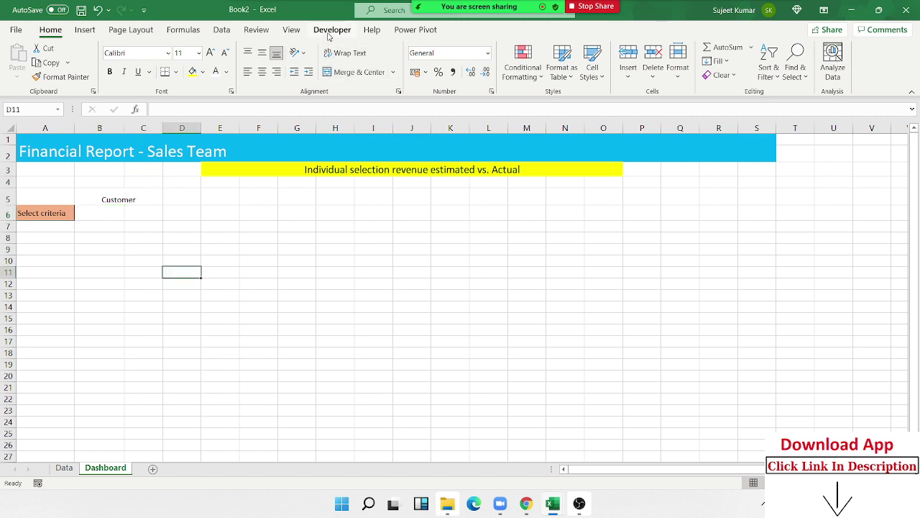
- Draw a form-control check box in C6 beside Select criteria and label it ALL
left_click(330, 33)
left_click(259, 58)
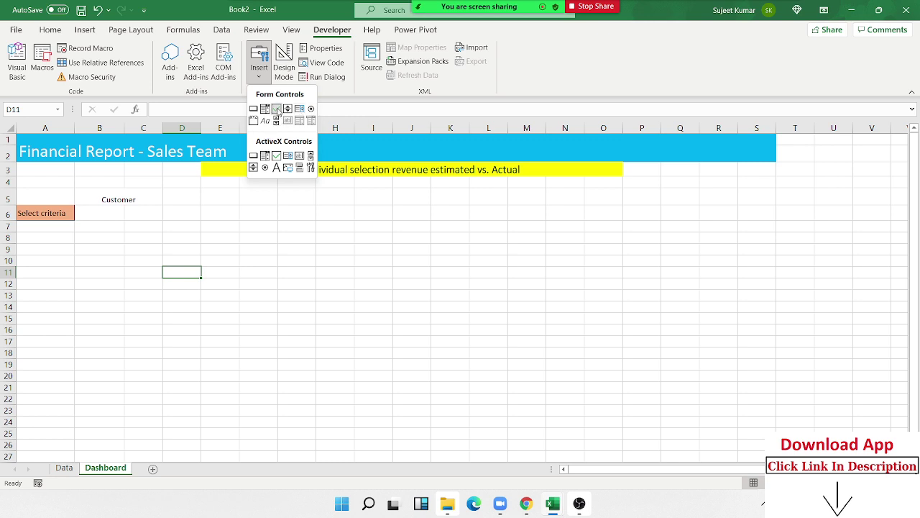
left_click(277, 108)
left_click_drag(126, 205, 157, 220)
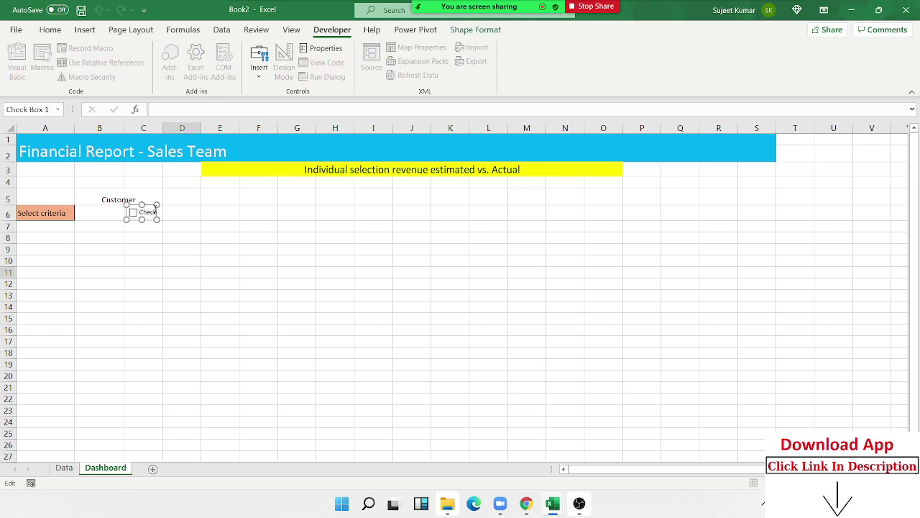
left_click(156, 211)
type("ALL")
left_click(207, 251)
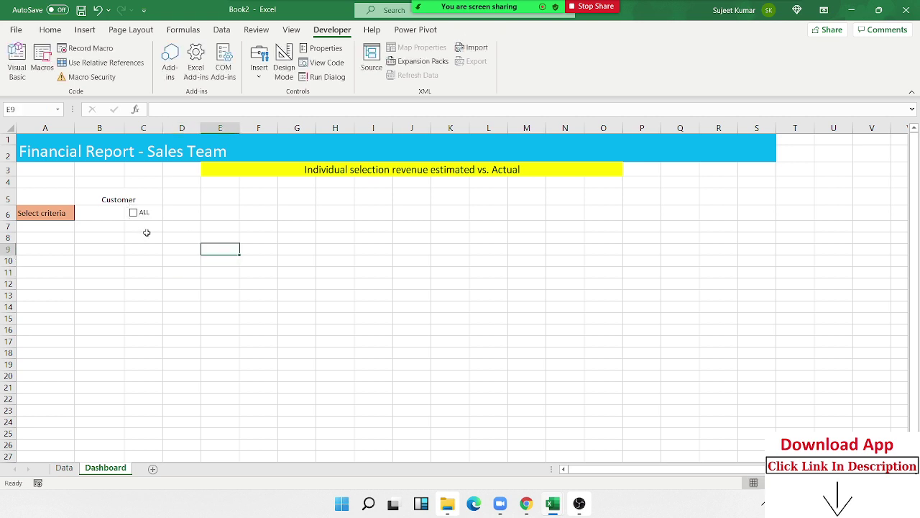
- Give the ALL check box 3-D shading, tick it, and select B6
right_click(140, 217)
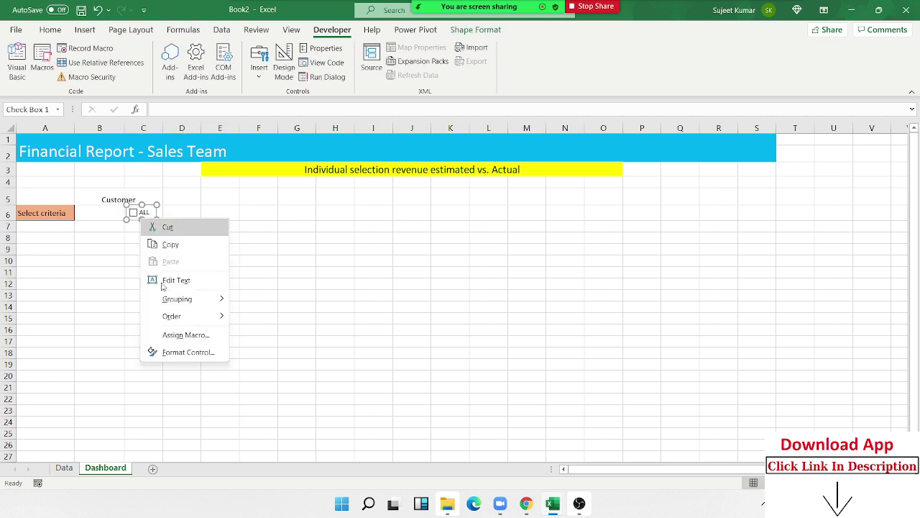
left_click(186, 352)
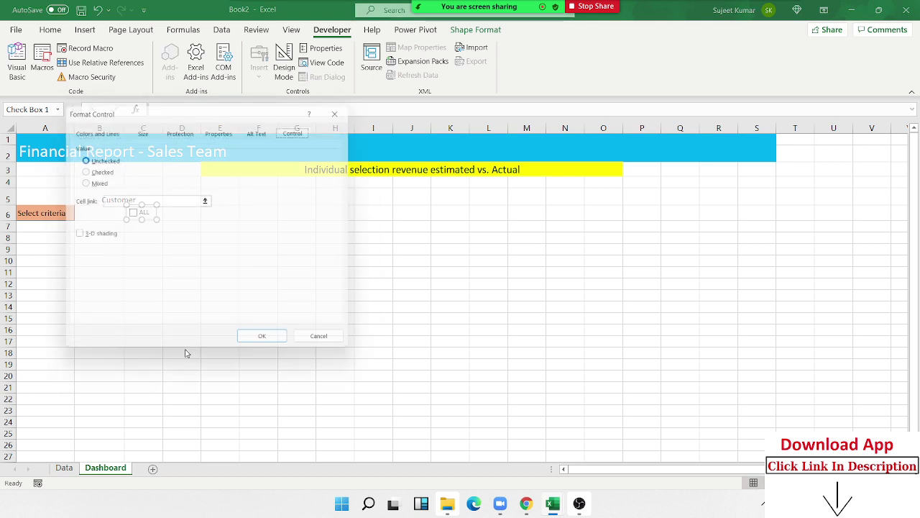
left_click(75, 234)
left_click(268, 345)
left_click(186, 317)
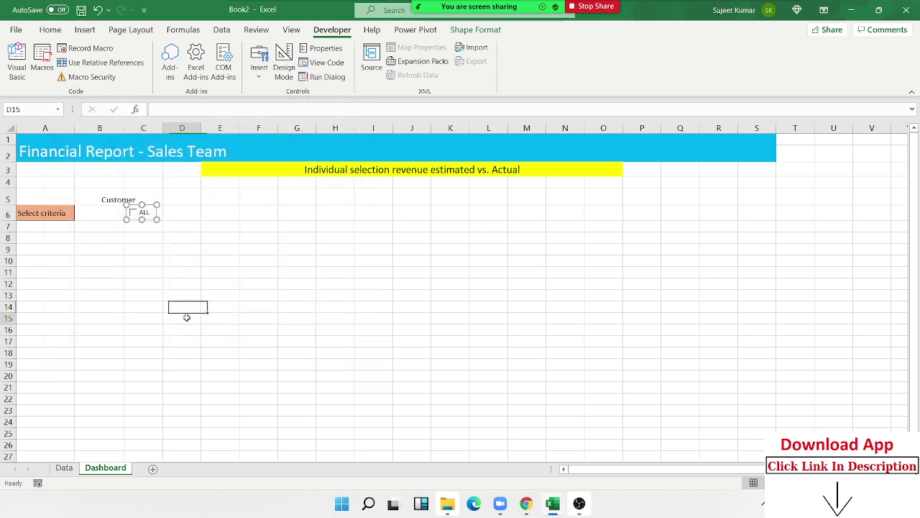
left_click(133, 212)
left_click(105, 211)
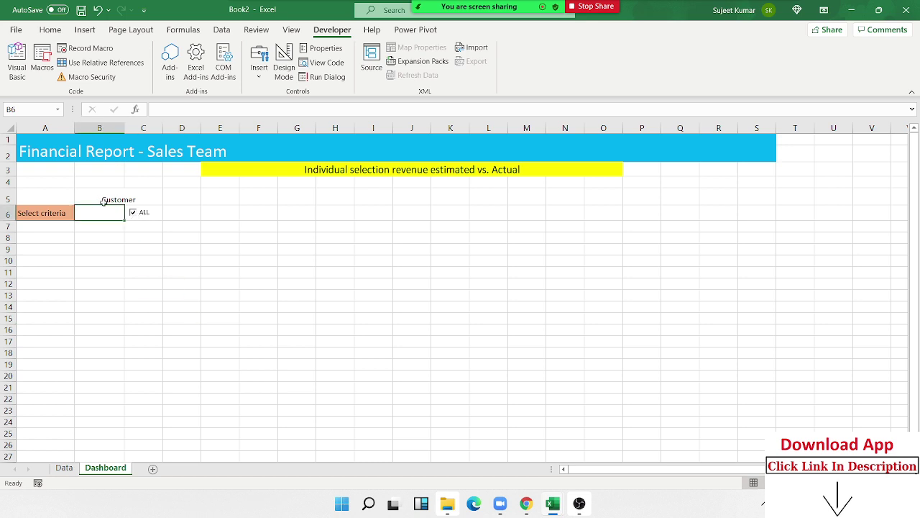
- Check the customer table on the Data sheet, then return to the Dashboard
left_click(120, 253)
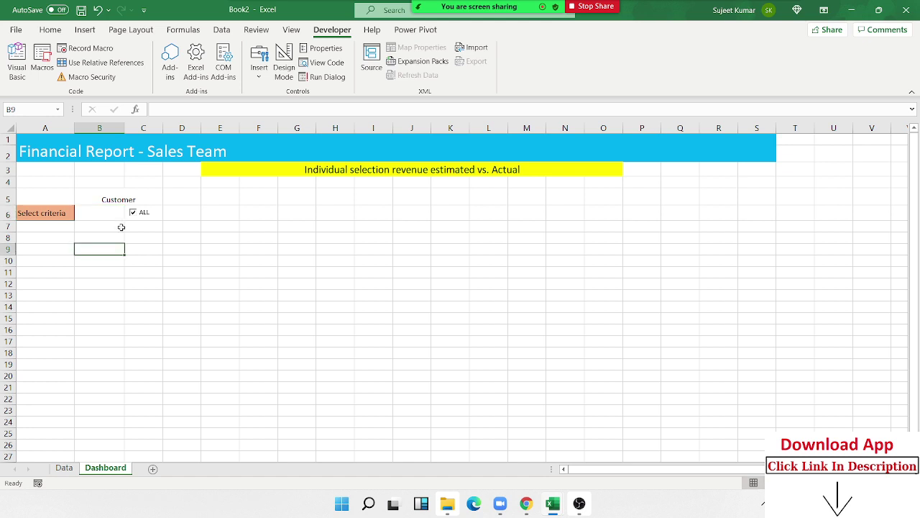
left_click(64, 467)
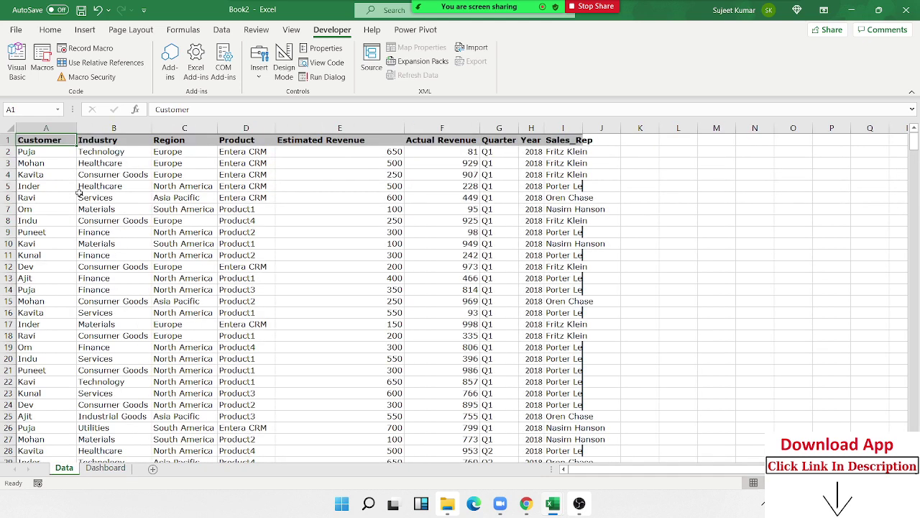
left_click(105, 468)
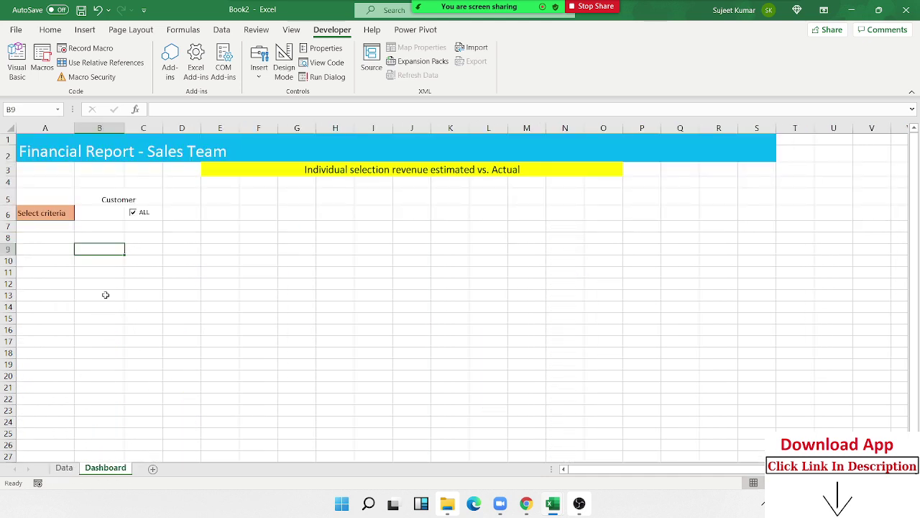
left_click(102, 211)
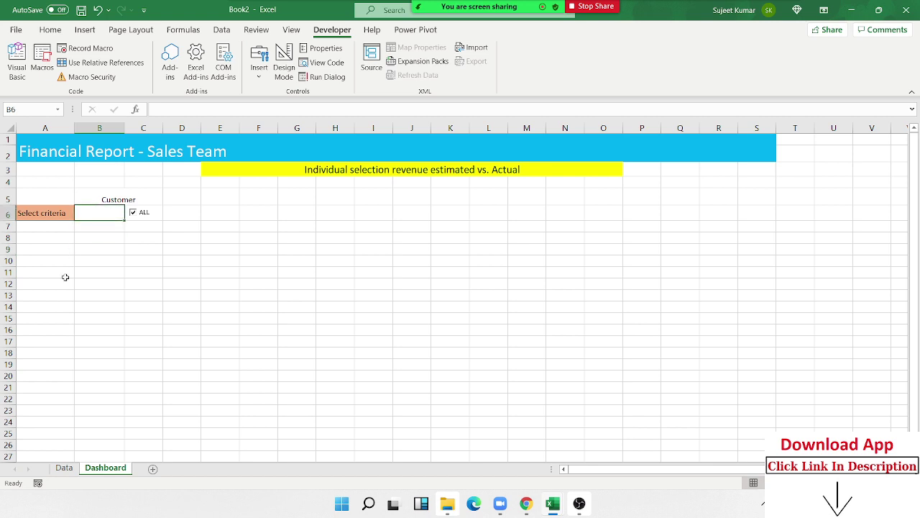
- Enter =UNIQUE(Data!A2:A504) in H10 to spill the distinct customer names
left_click(352, 262)
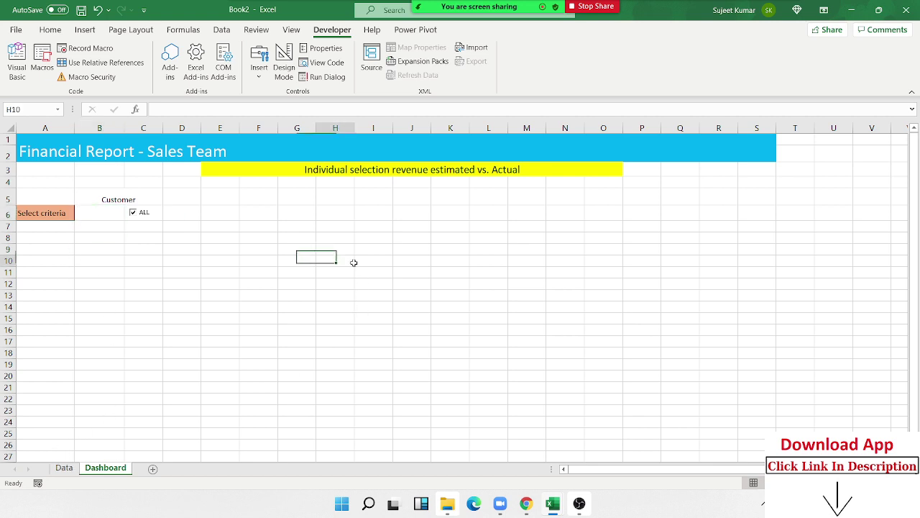
type("=")
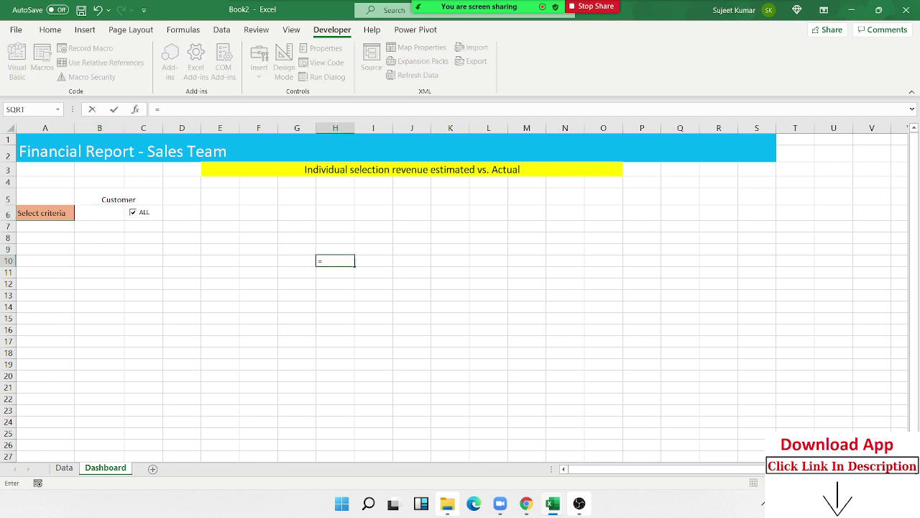
type("un")
key("Down")
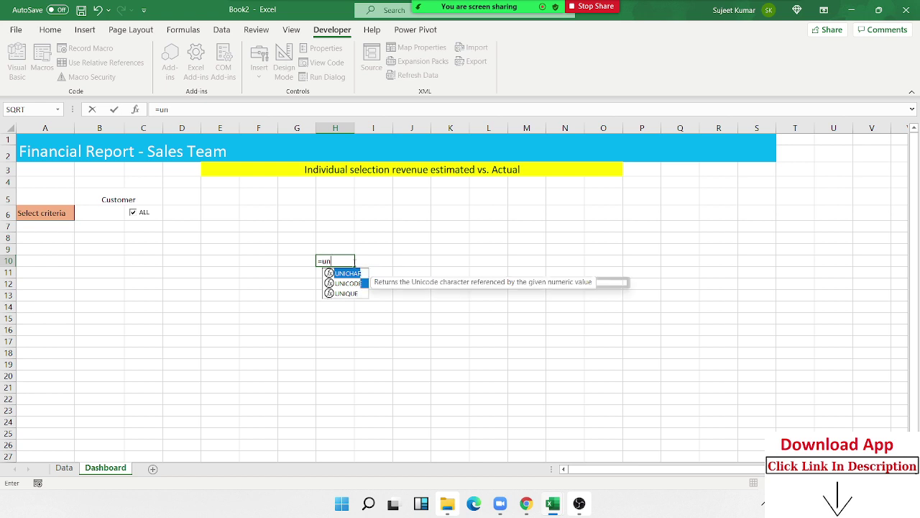
key("Down")
key("Tab")
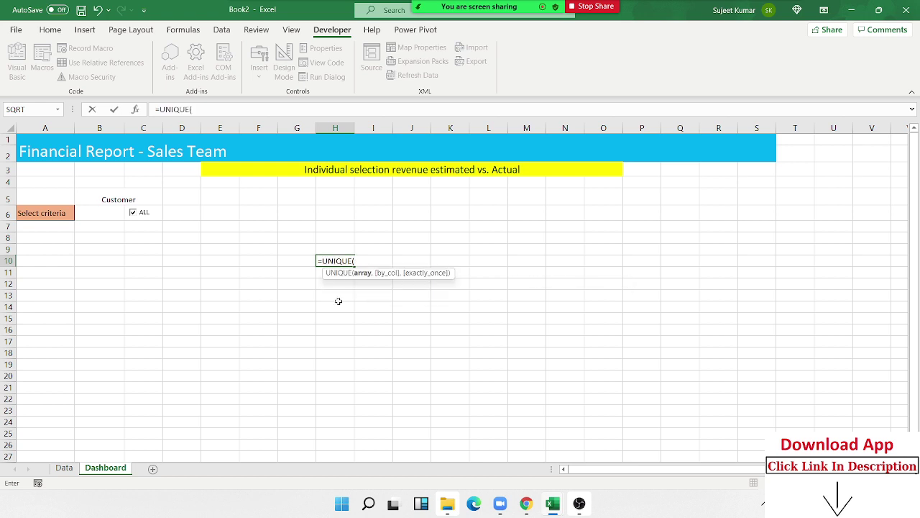
left_click(64, 467)
left_click(46, 243)
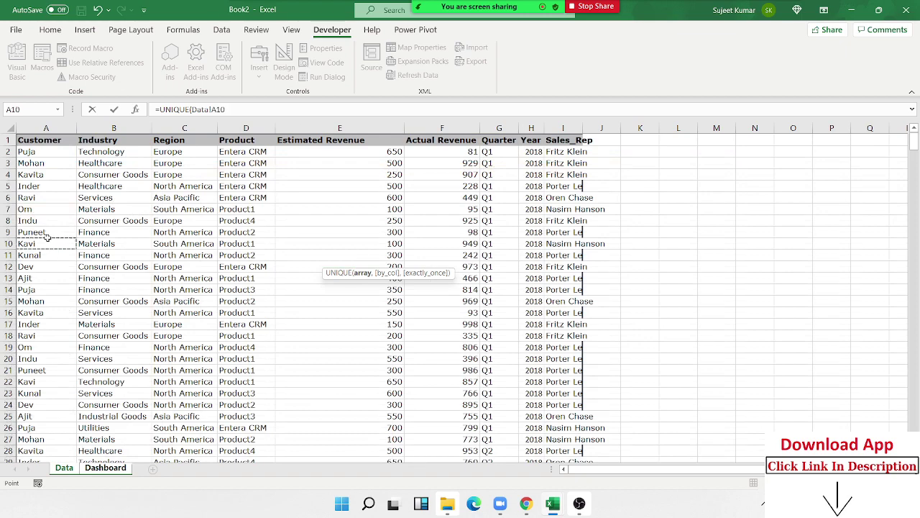
key("ctrl+Down")
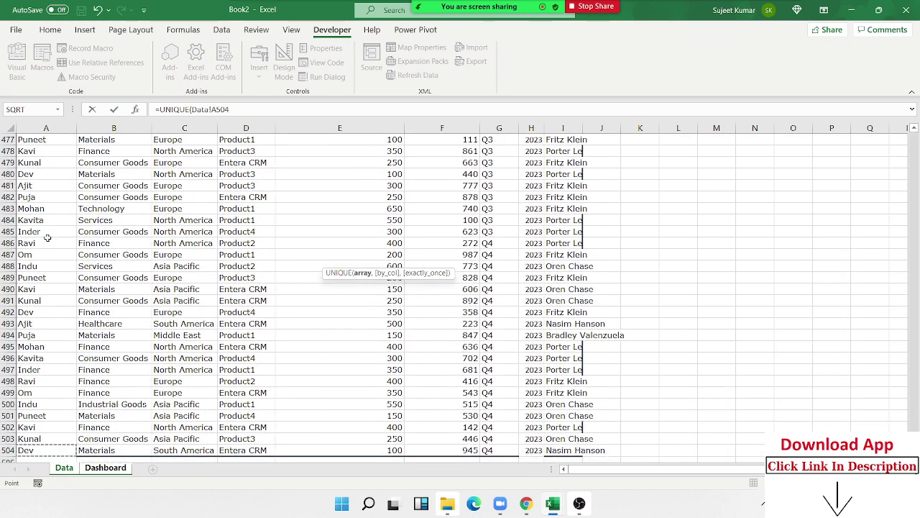
key("ctrl+shift+Up")
key("shift+Down")
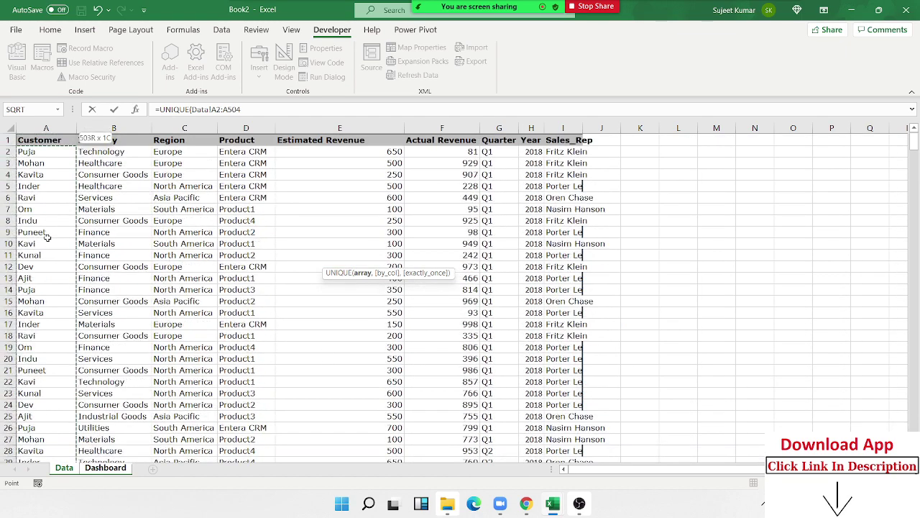
key("Return")
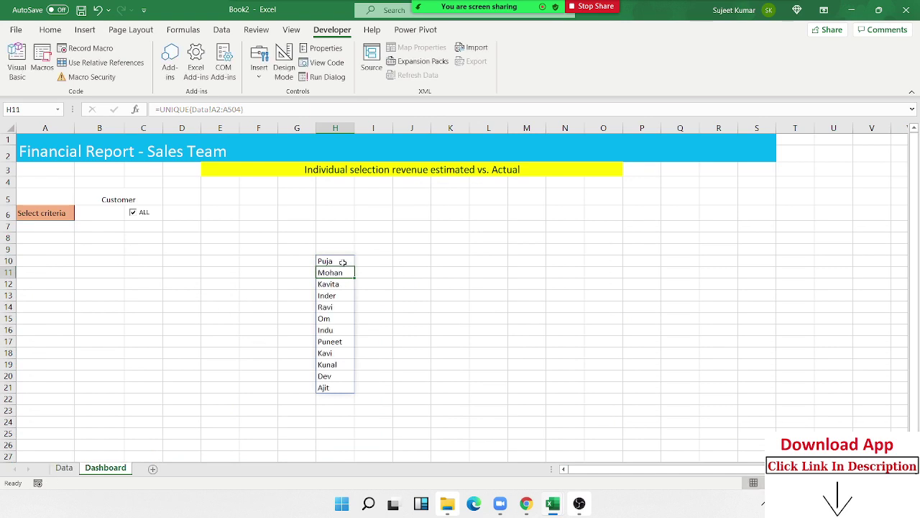
- Copy the UNIQUE formula text from H10's formula bar and select B6
left_click(342, 262)
left_click_drag(245, 109, 76, 91)
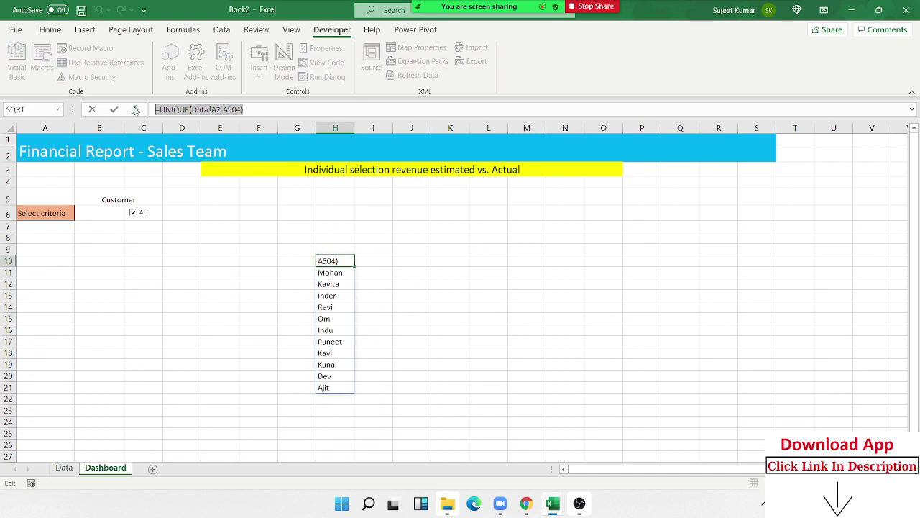
key("Escape")
left_click(101, 209)
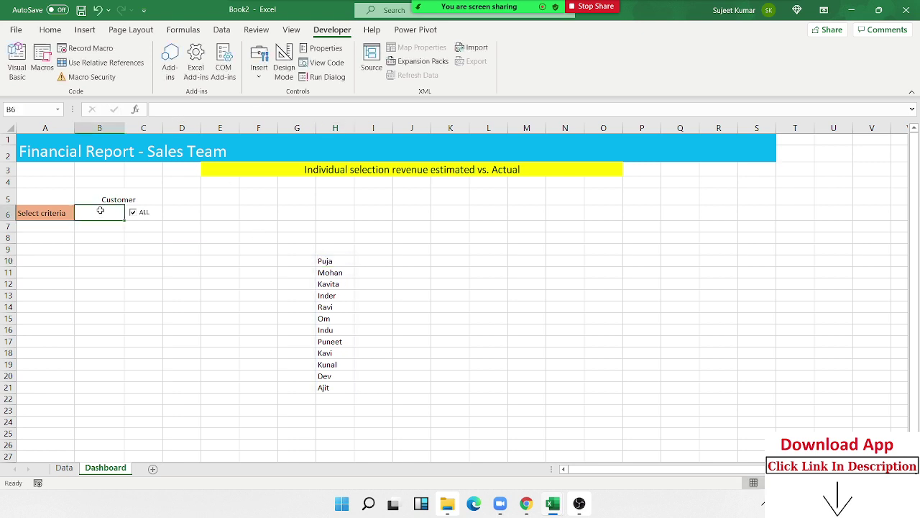
- Give B6 list validation sourced from =UNIQUE(Data!A2:A504), accepting the source warning
left_click(184, 29)
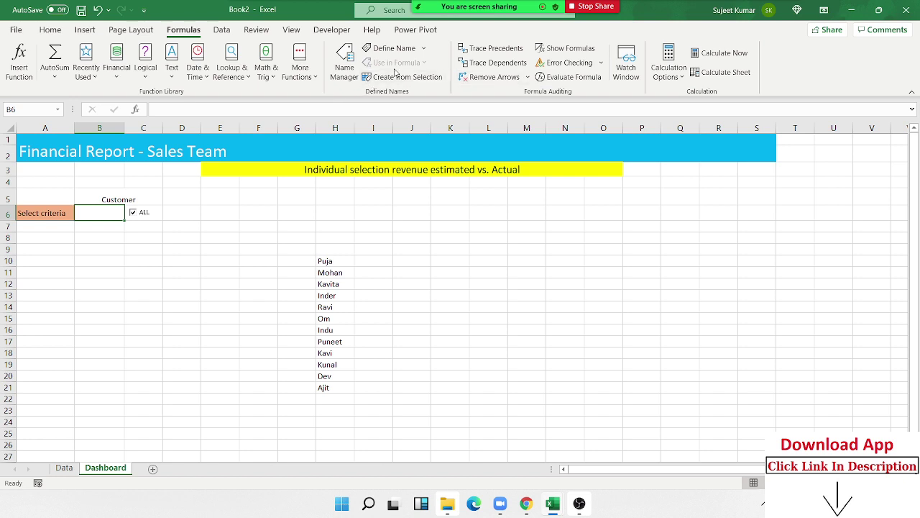
left_click(222, 30)
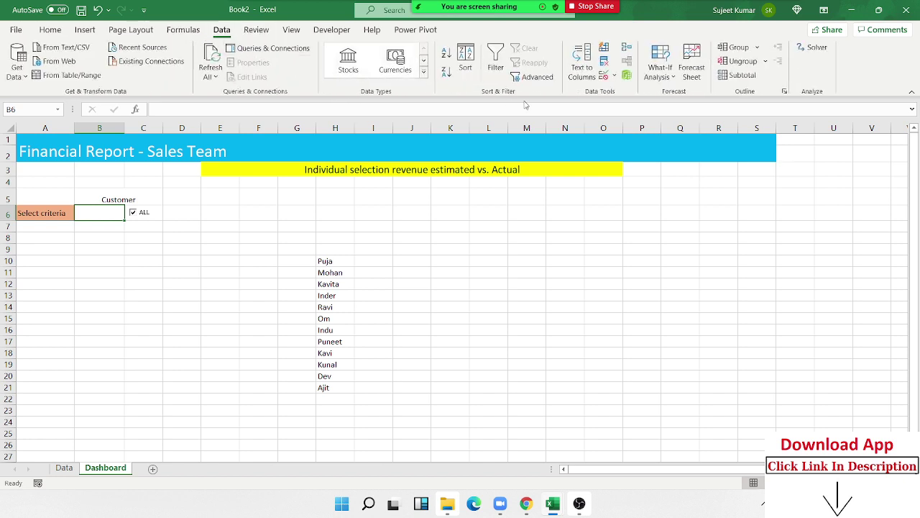
left_click(602, 74)
left_click(122, 200)
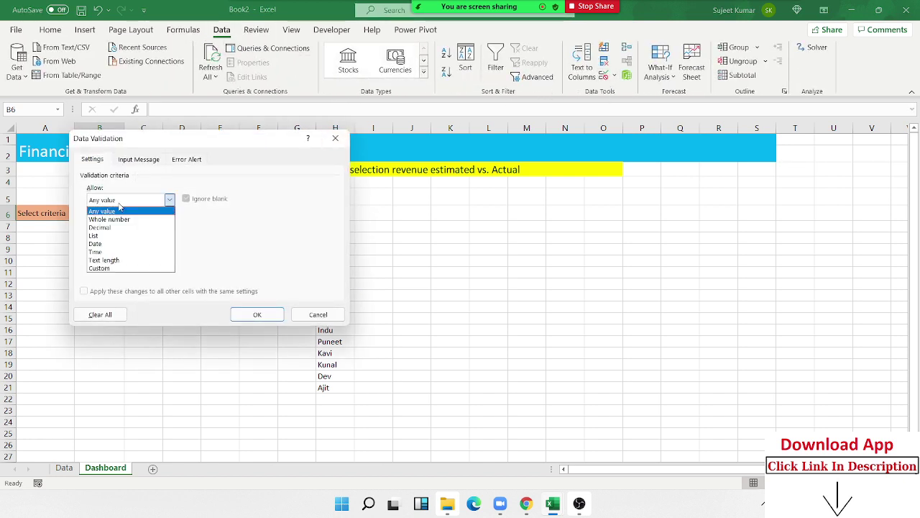
left_click(105, 238)
left_click(101, 249)
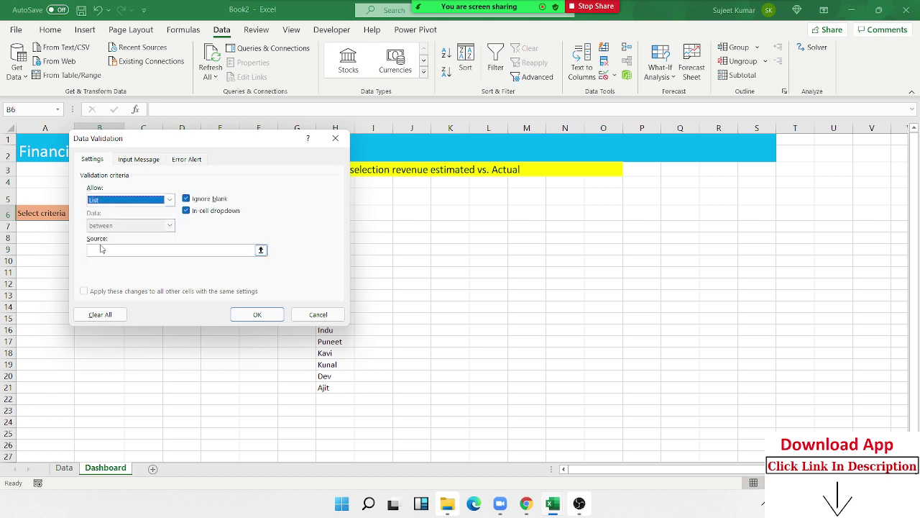
type("=")
key("ctrl+v")
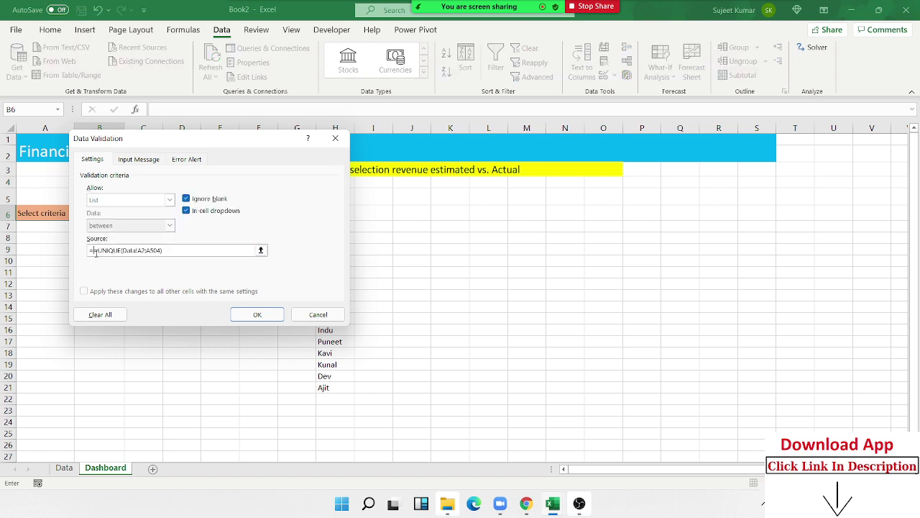
left_click(95, 251)
key("BackSpace")
left_click(257, 315)
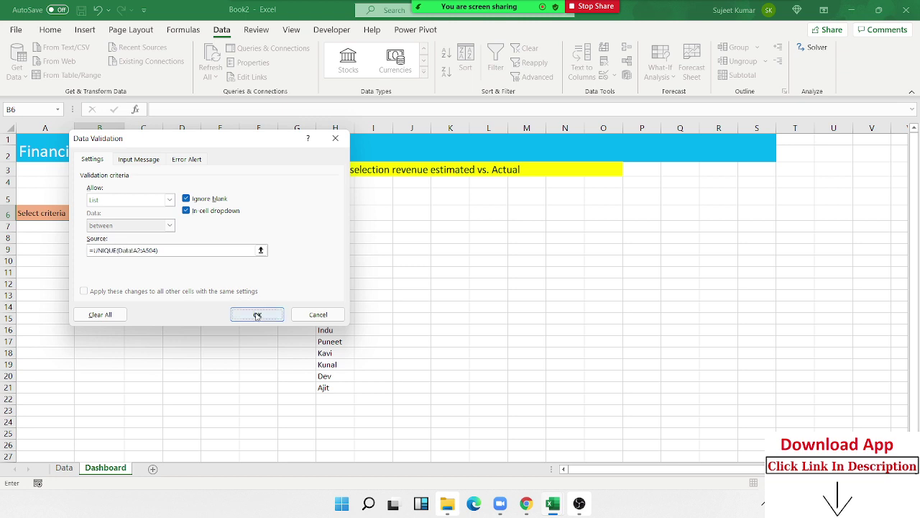
left_click(444, 283)
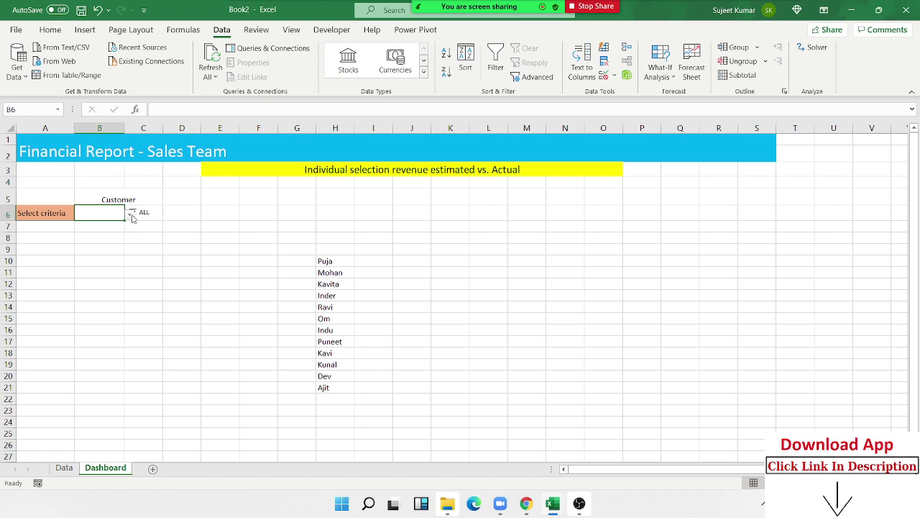
- Undo to remove the helper customer list from column H and reselect B6
left_click(164, 264)
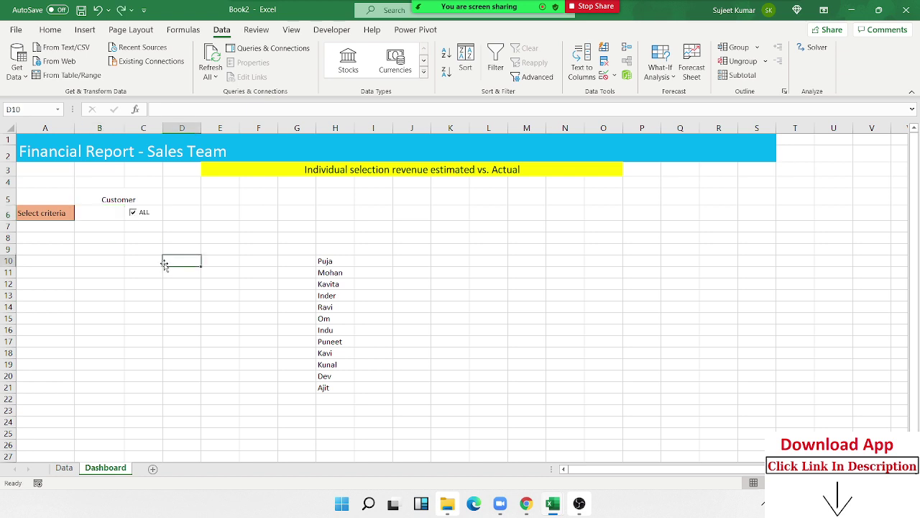
key("ctrl+z")
left_click(101, 217)
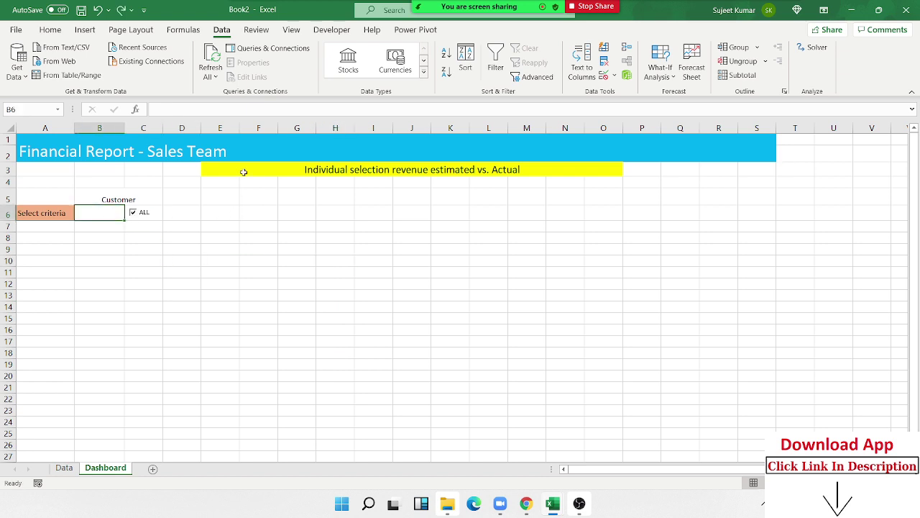
- Define the workbook name Cust referring to =UNIQUE(Data!$A:$A)
left_click(184, 30)
left_click(392, 48)
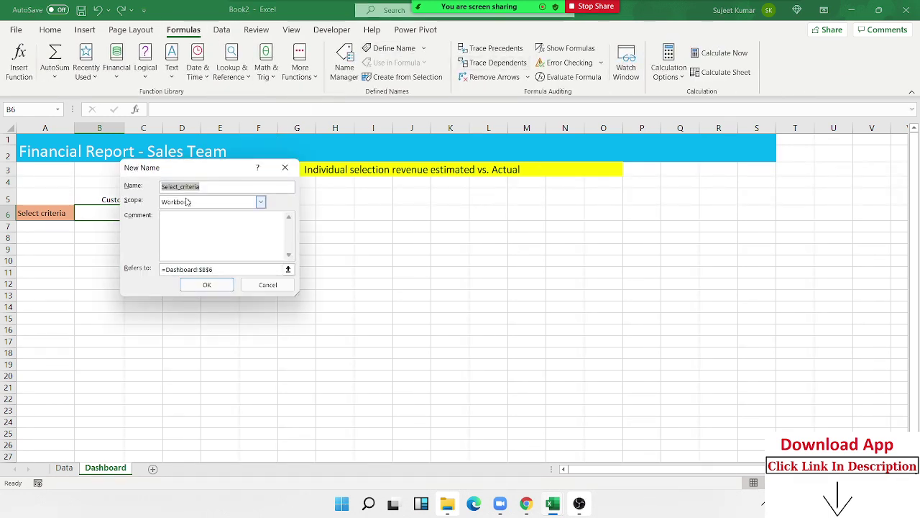
type("c")
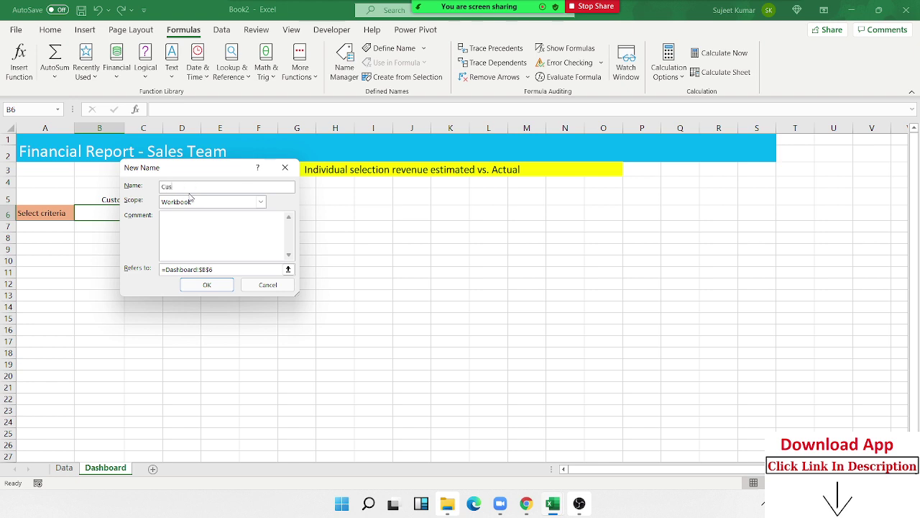
left_click_drag(216, 269, 137, 271)
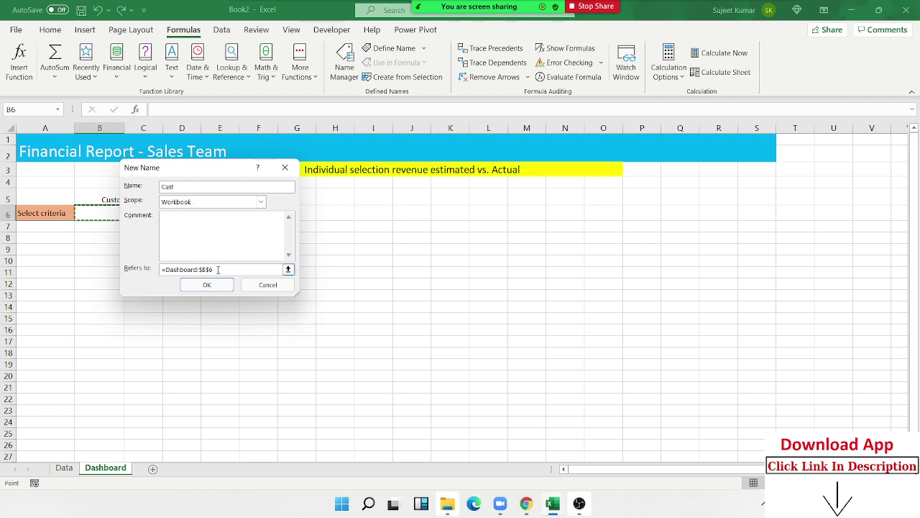
type("=")
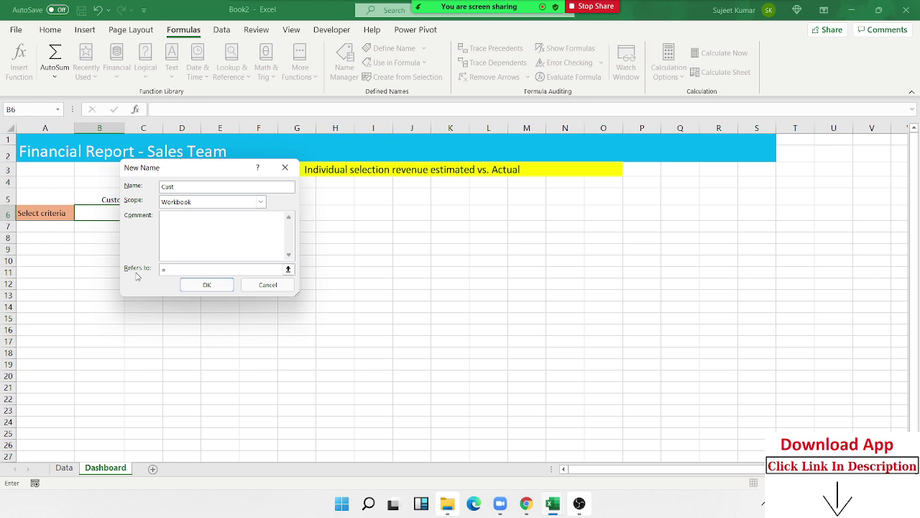
key("ctrl+v")
key("BackSpace")
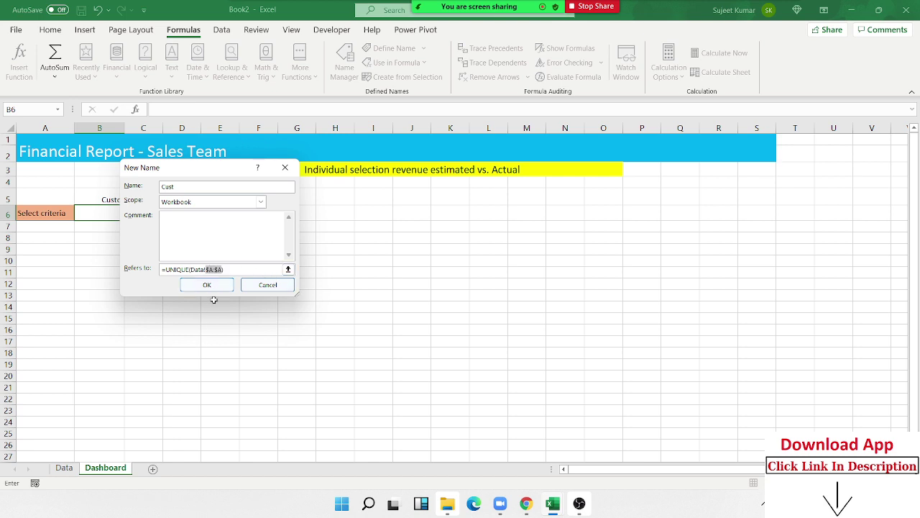
left_click(211, 285)
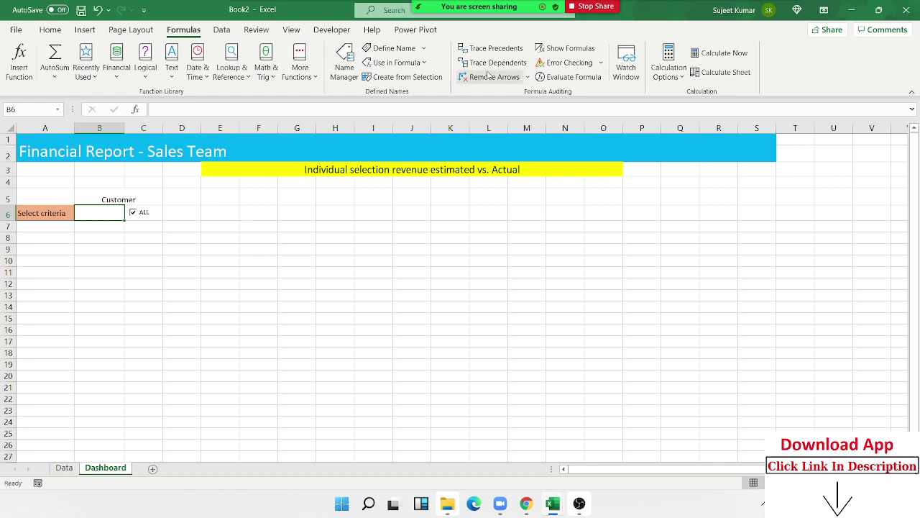
- Set B6's data validation to a List with source =Cust, accepting the source-error warning
left_click(331, 29)
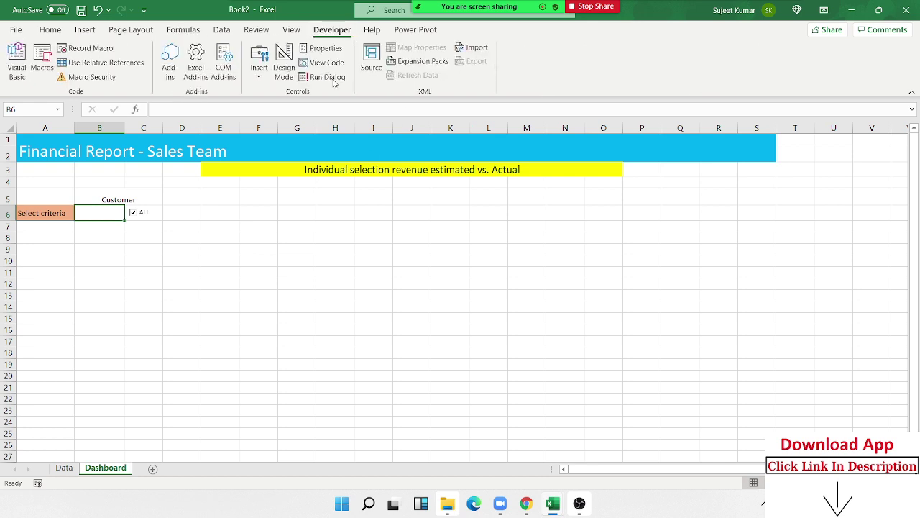
left_click(222, 32)
left_click(613, 76)
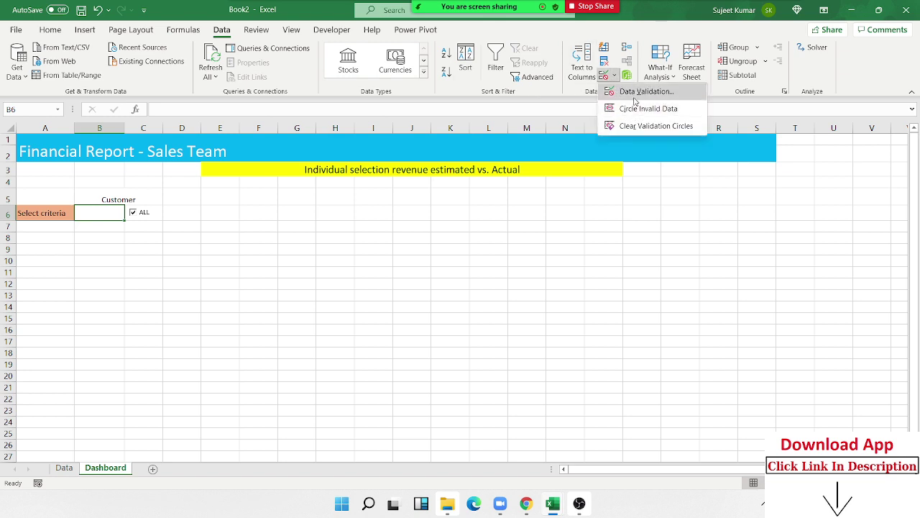
left_click(636, 99)
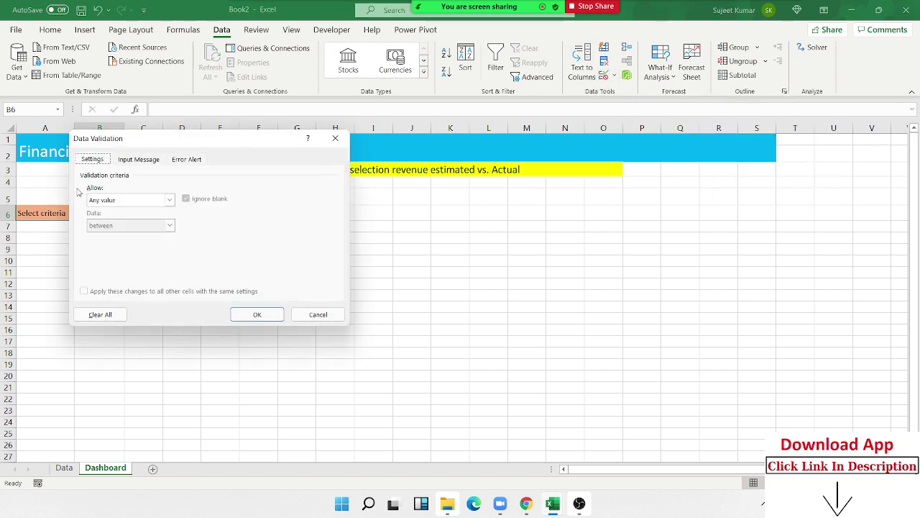
left_click(120, 200)
left_click(104, 234)
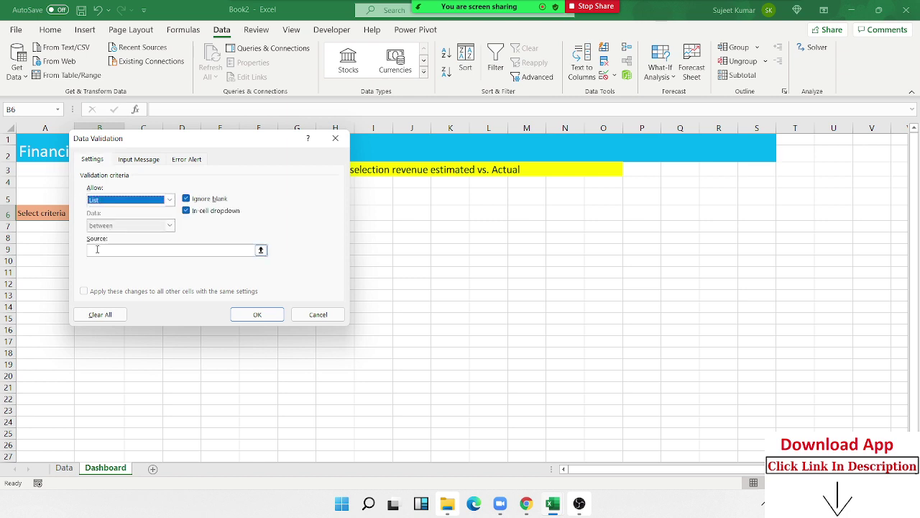
left_click(97, 249)
type("=Cust")
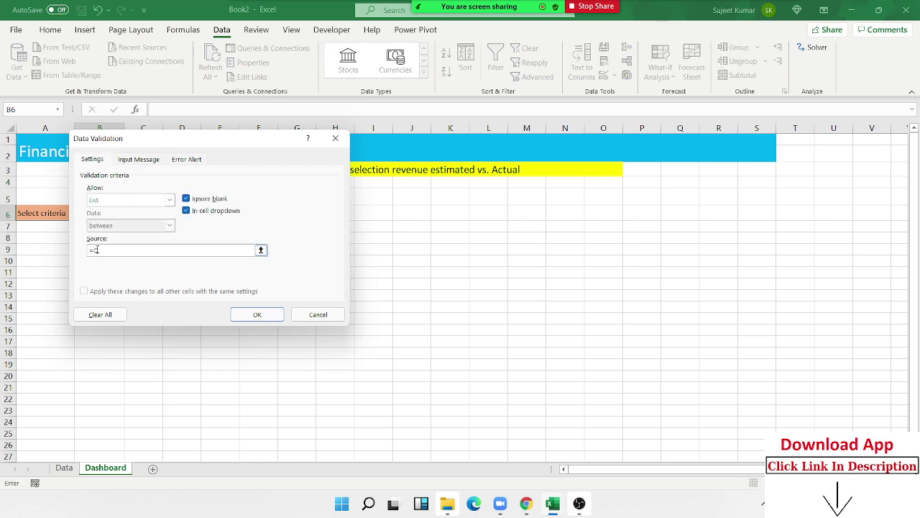
left_click(250, 316)
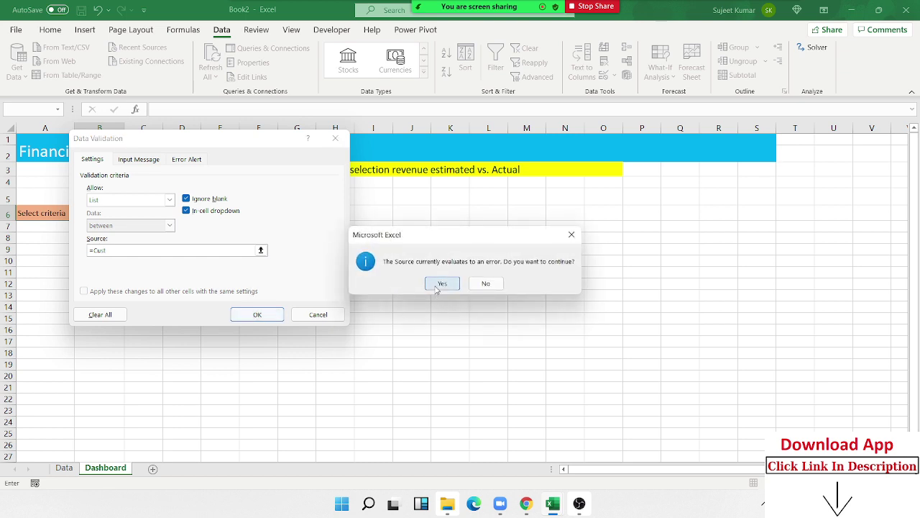
left_click(440, 285)
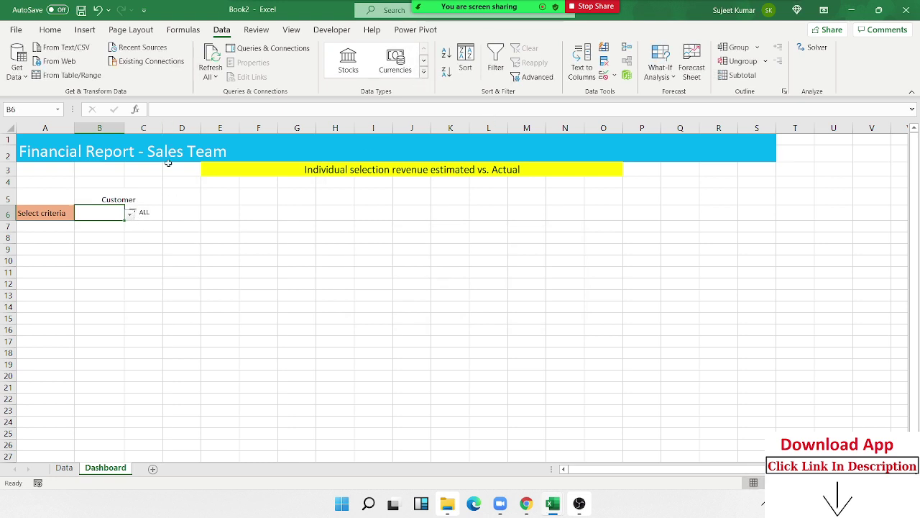
left_click(194, 225)
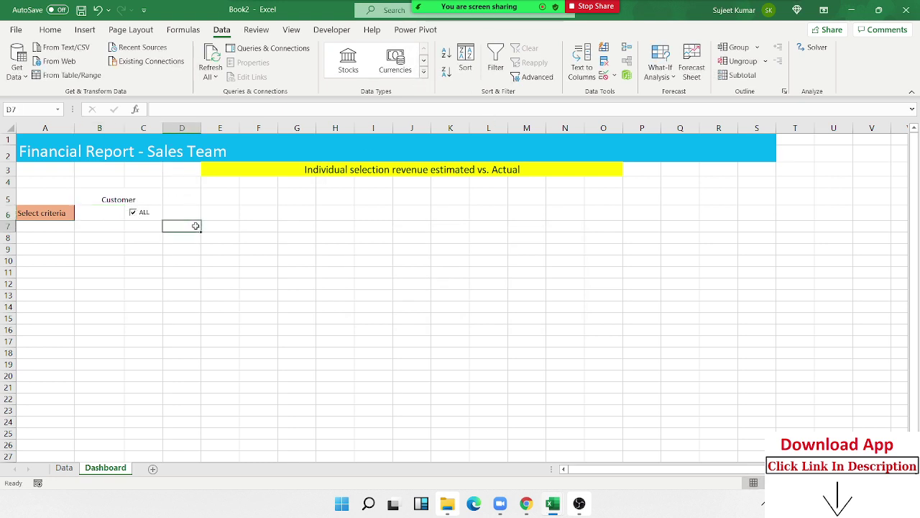
left_click(112, 212)
left_click(186, 30)
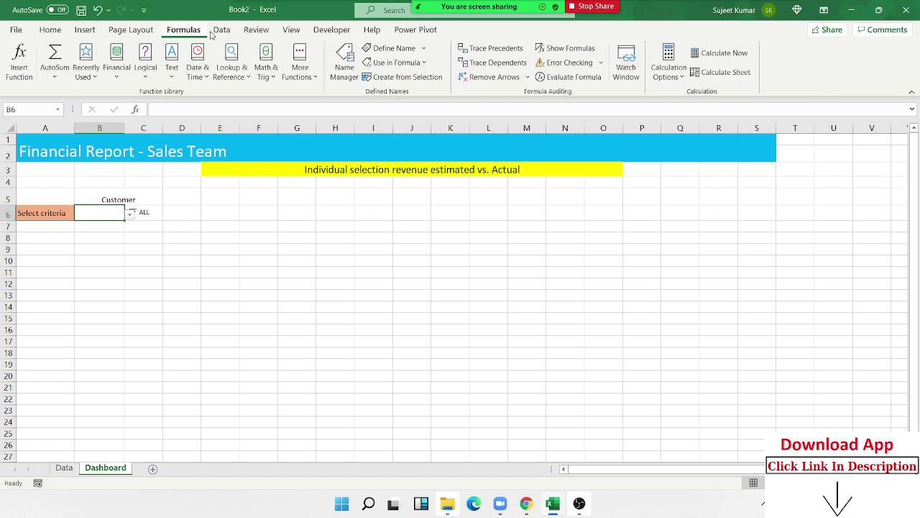
- Review the Cust name, then reopen B6's =Cust list validation and cancel it
left_click(349, 80)
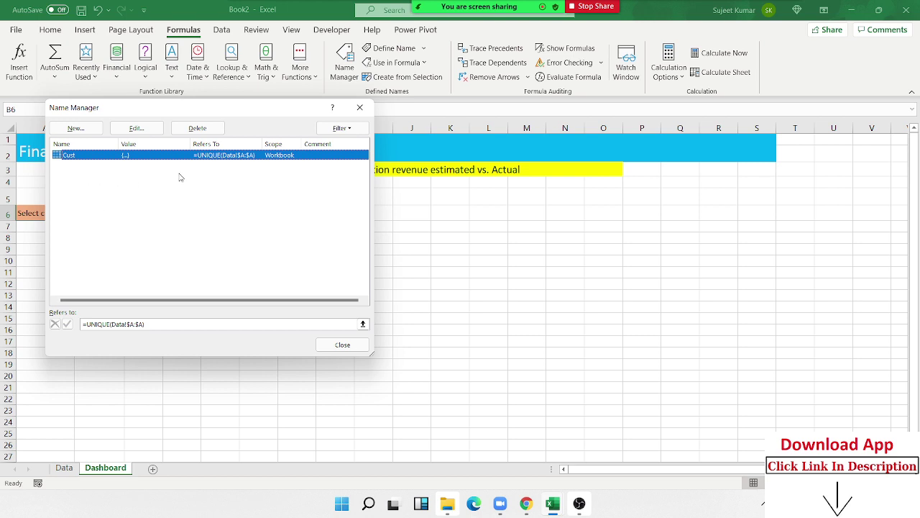
left_click(359, 107)
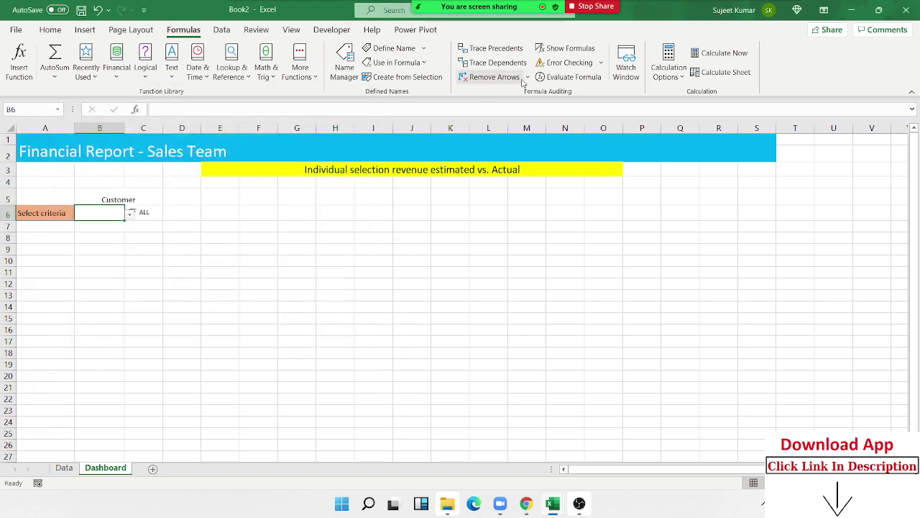
left_click(221, 30)
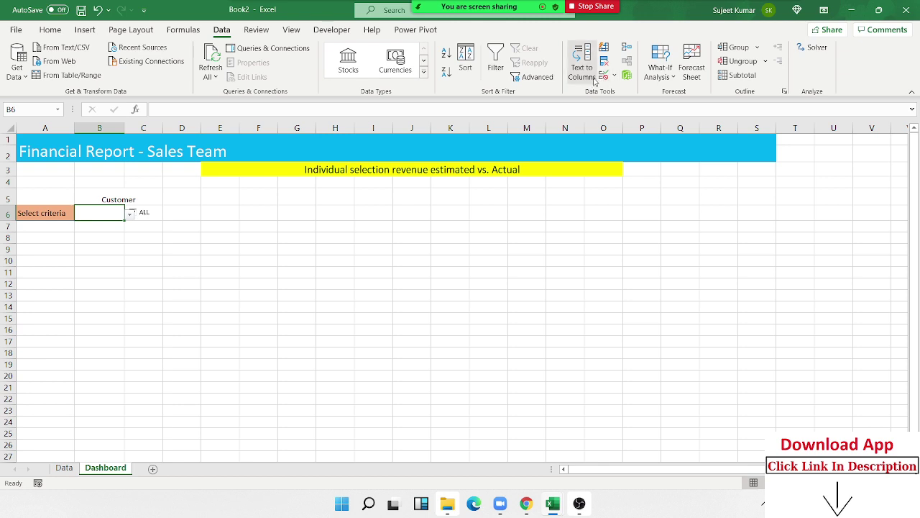
left_click(608, 77)
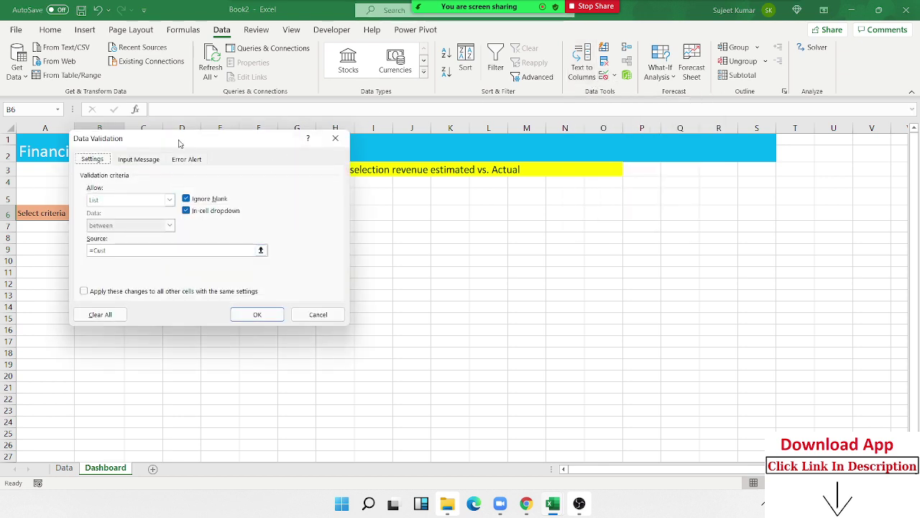
left_click_drag(179, 139, 467, 150)
left_click(406, 262)
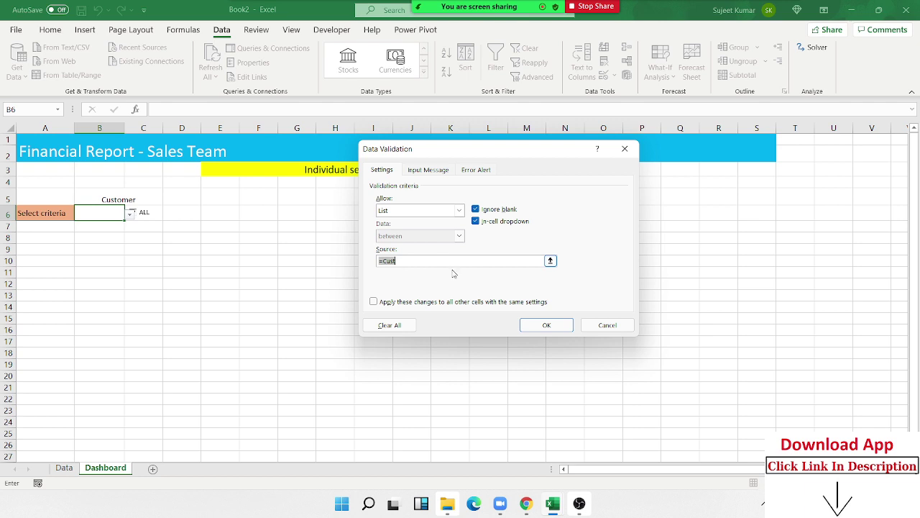
left_click(566, 328)
key("Escape")
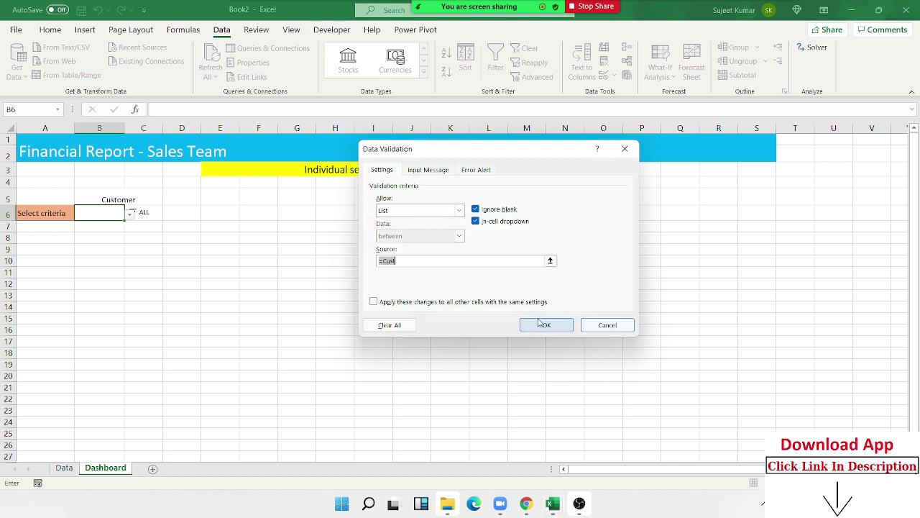
left_click(596, 324)
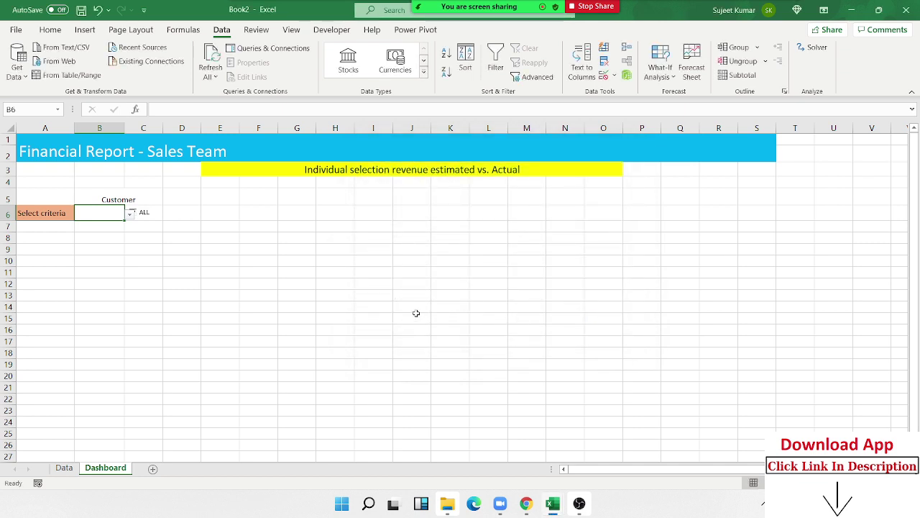
- Copy the blank cell B8 and select B6 to overwrite its dropdown
left_click(77, 238)
key("ctrl+c")
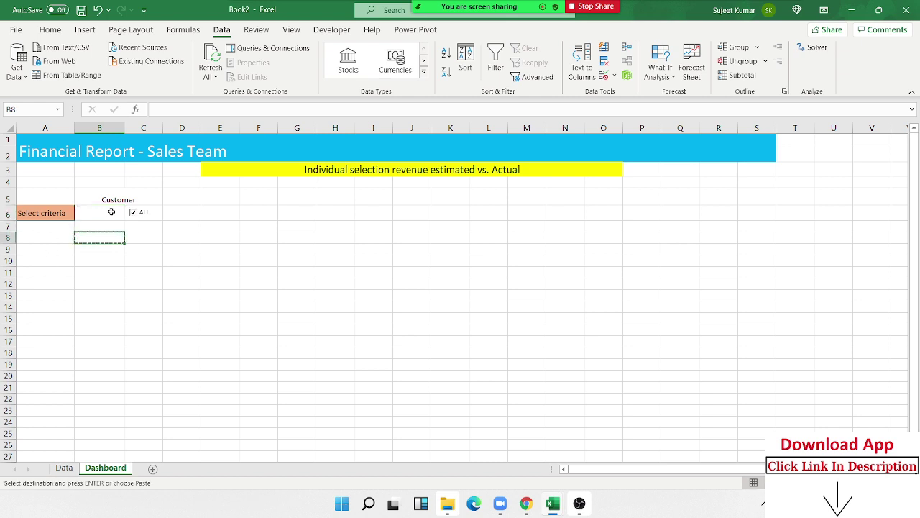
left_click(111, 211)
key("Escape")
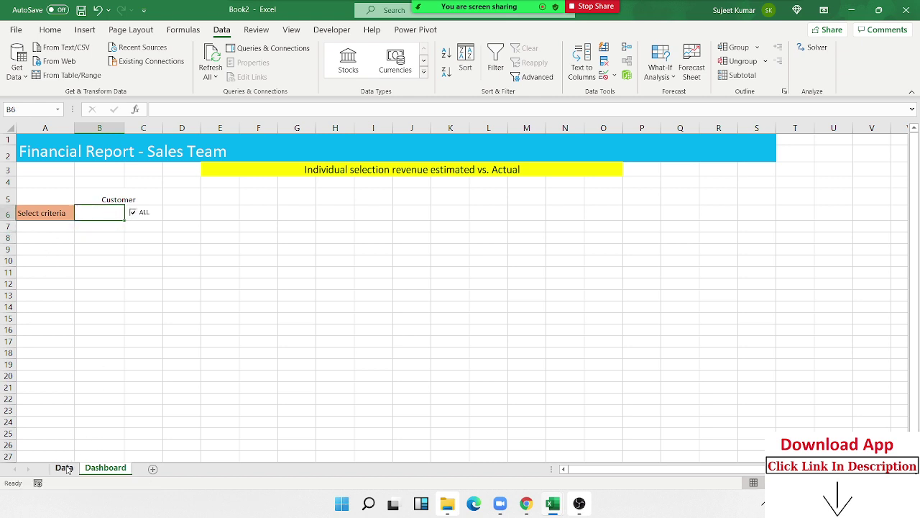
- On the Data sheet, put a 'Customer' header in M1 and =UNIQUE(A:A) below it
left_click(64, 467)
left_click(731, 149)
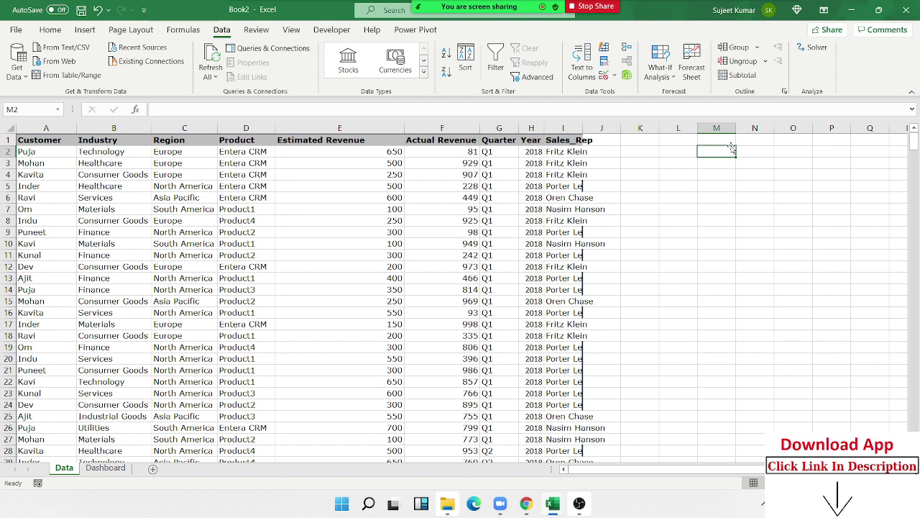
left_click(732, 145)
type("Cus")
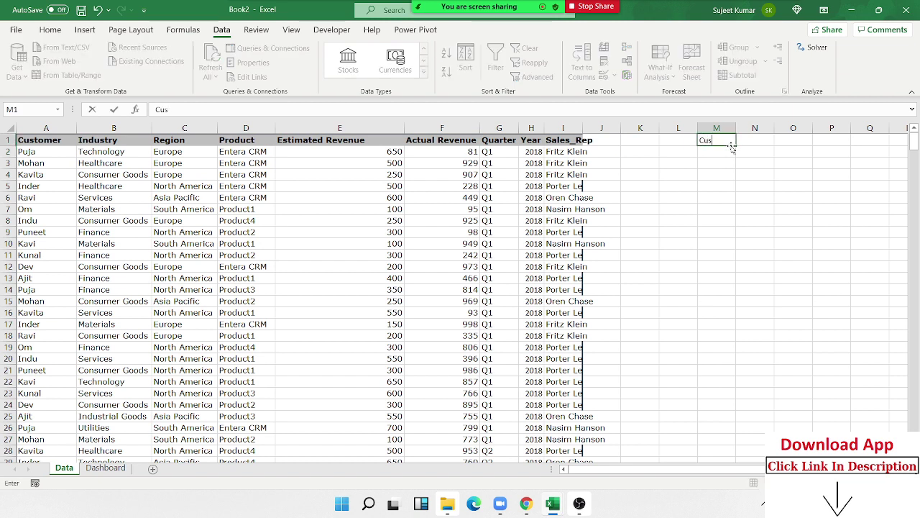
type("tome")
type("r")
key("Return")
type("=")
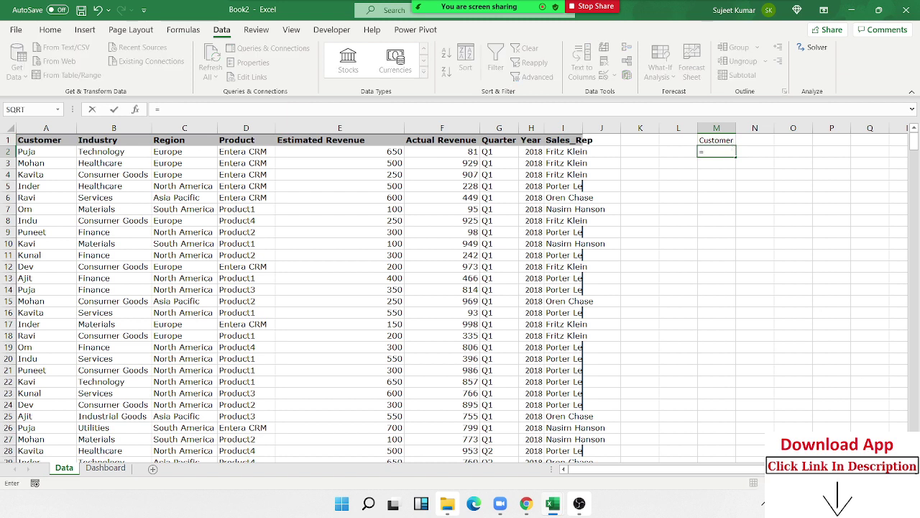
type("uni")
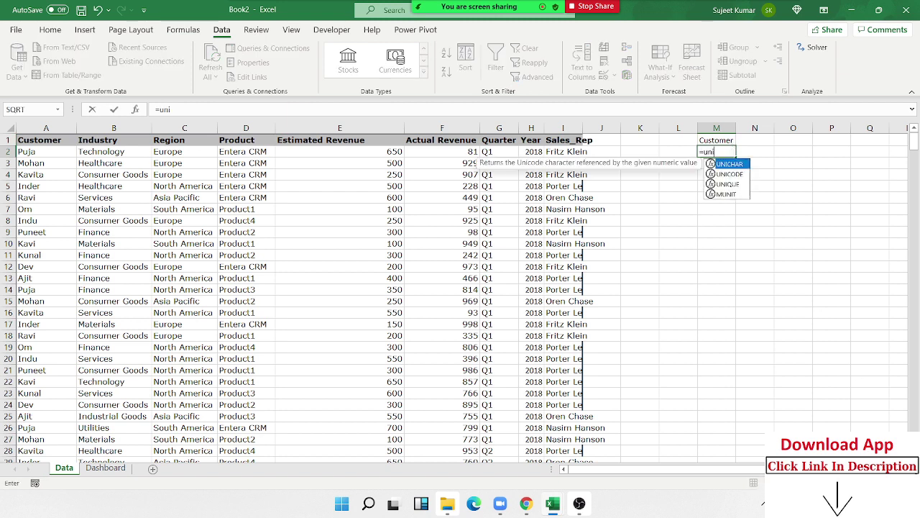
key("Down")
key("Down")
key("Tab")
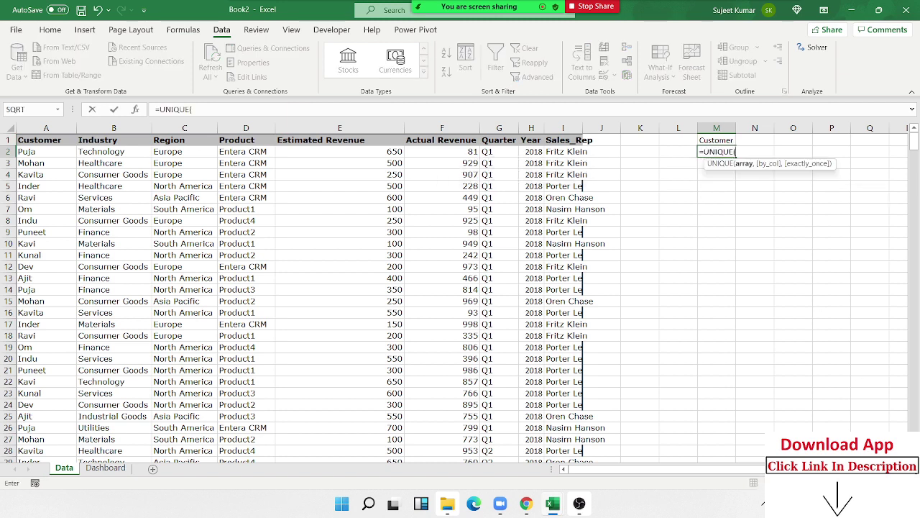
left_click(37, 124)
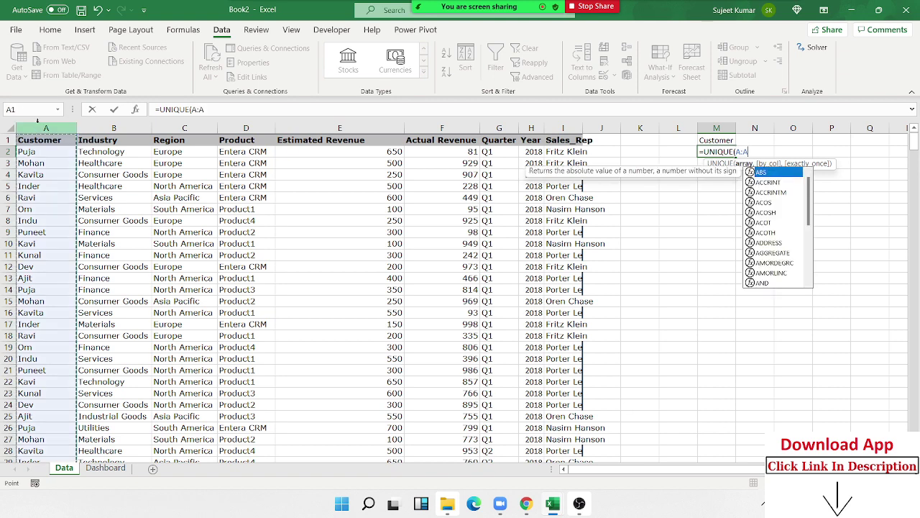
key("Return")
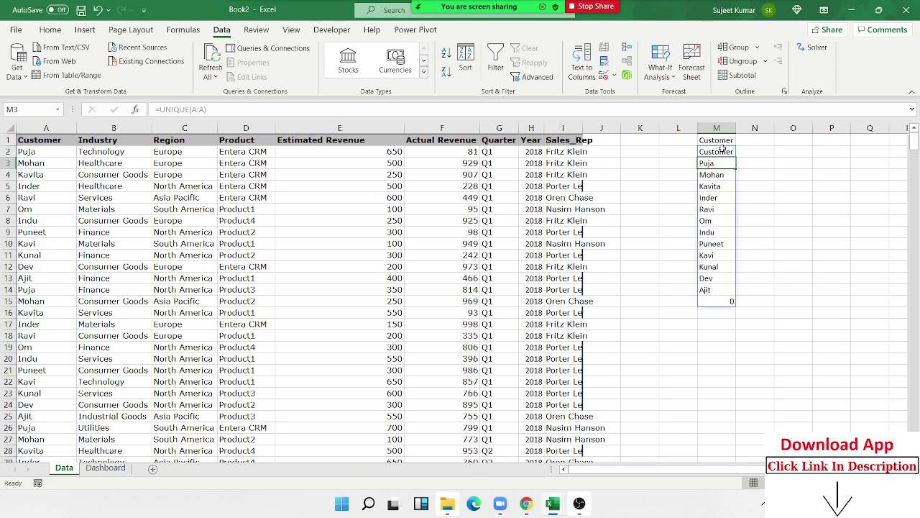
- Re-enter the M2 formula as the array formula {=UNIQUE(A:A)} and check the customer data
left_click(722, 149)
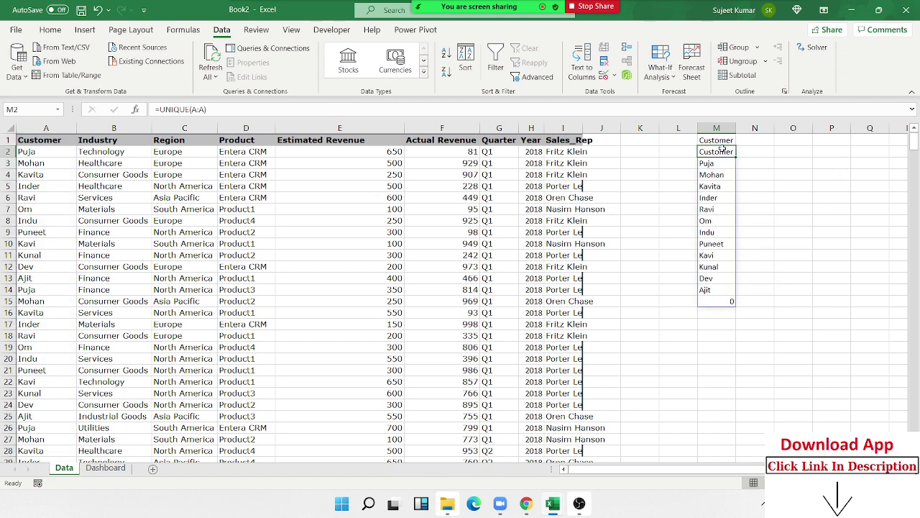
left_click(182, 109)
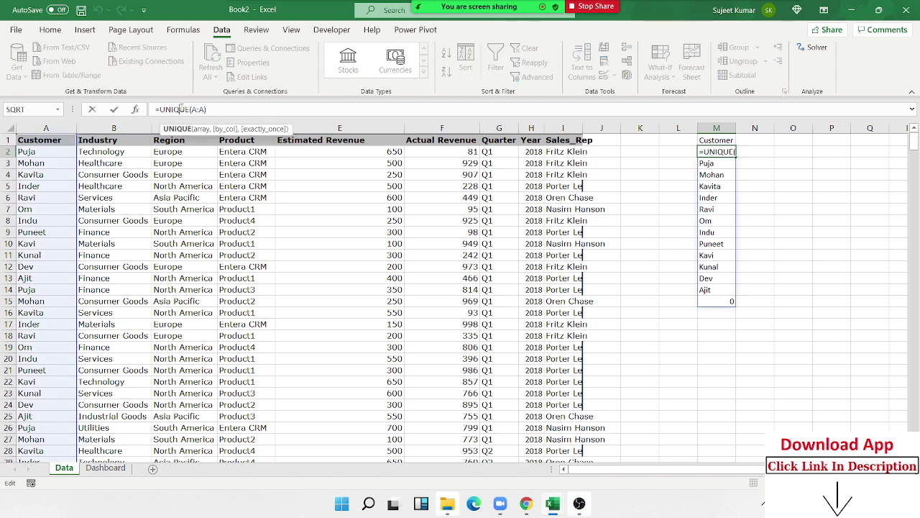
key("ctrl+shift+Return")
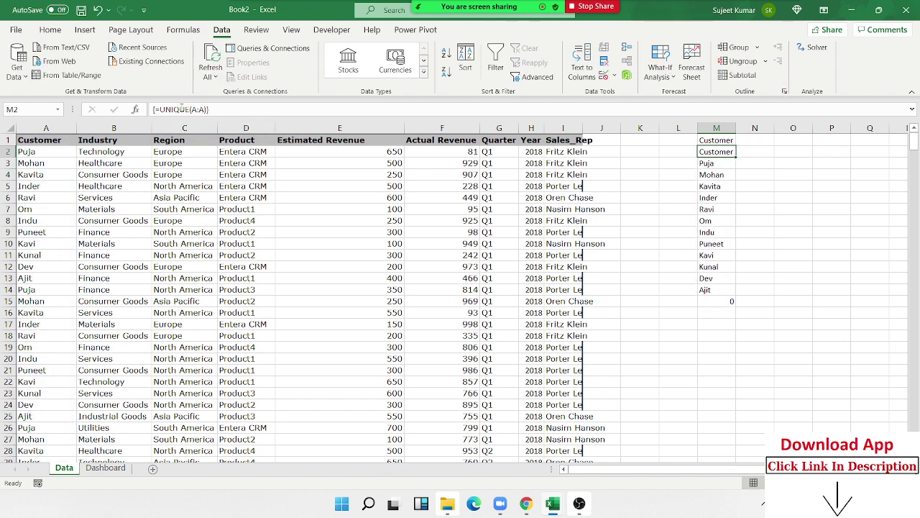
left_click(60, 289)
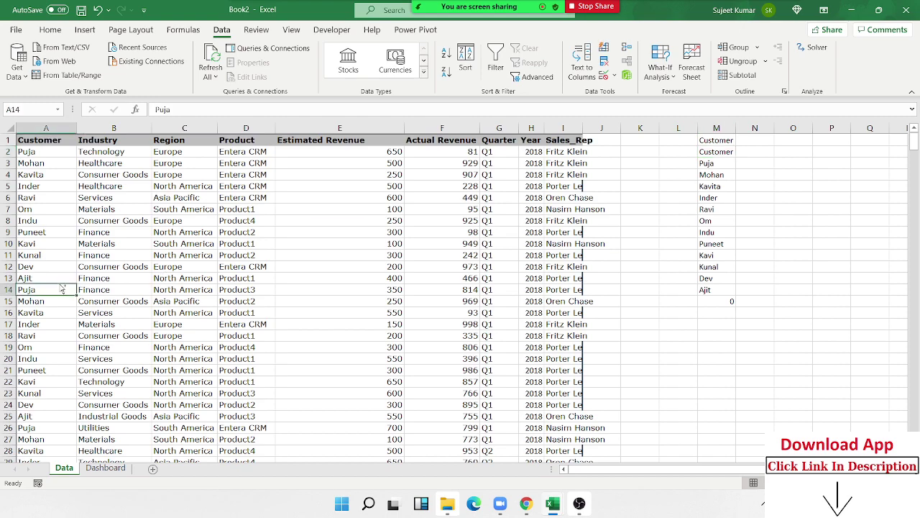
key("ctrl+Down")
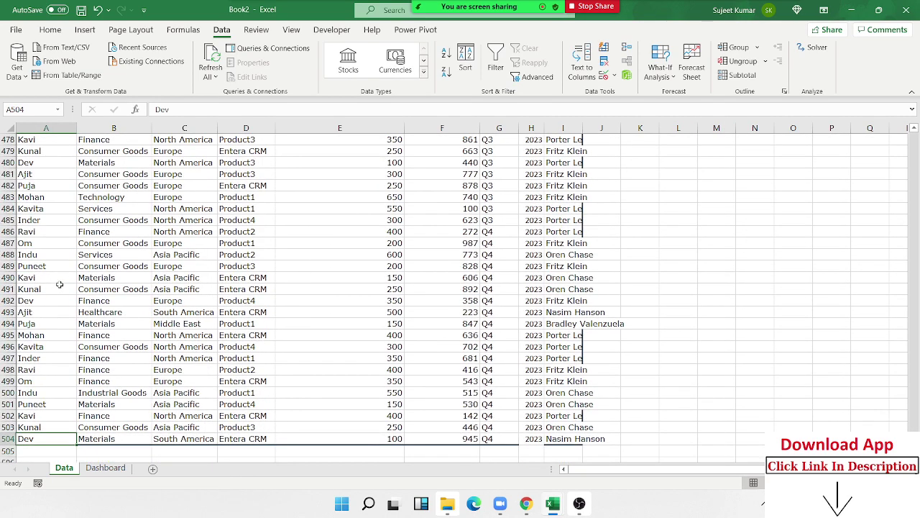
key("ctrl+Home")
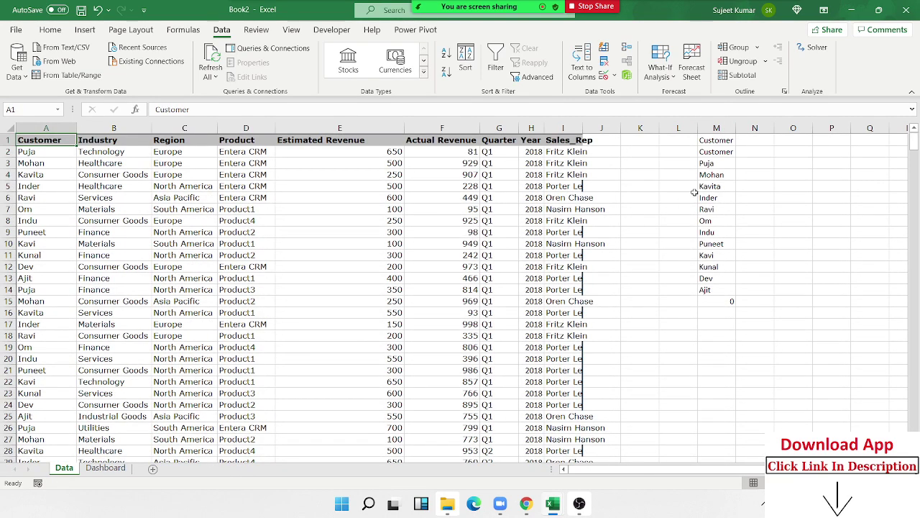
- Delete the duplicate Customer label in M1 and select the customer names M3:M15
left_click(708, 141)
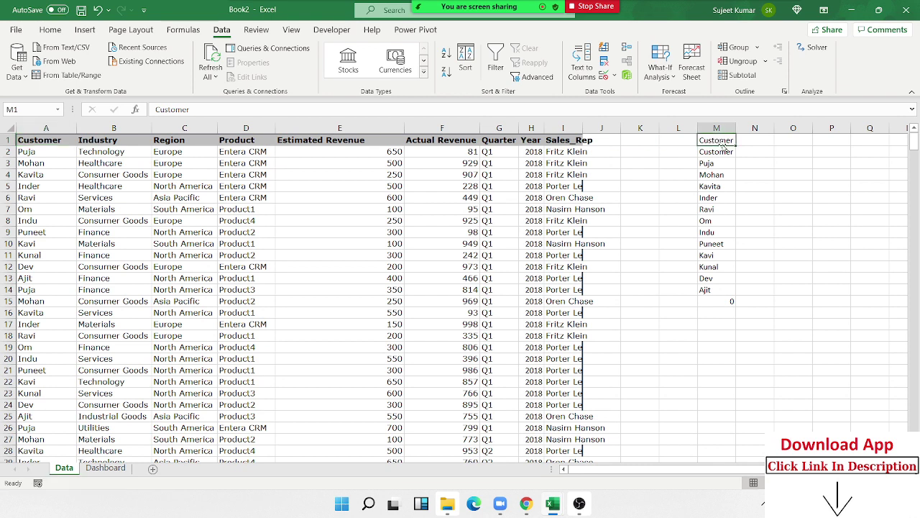
left_click(713, 152)
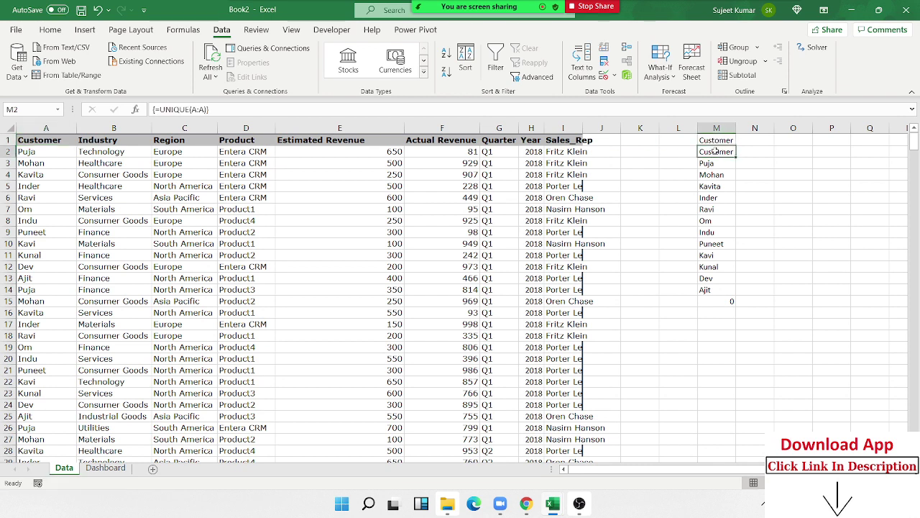
left_click(716, 141)
key("Delete")
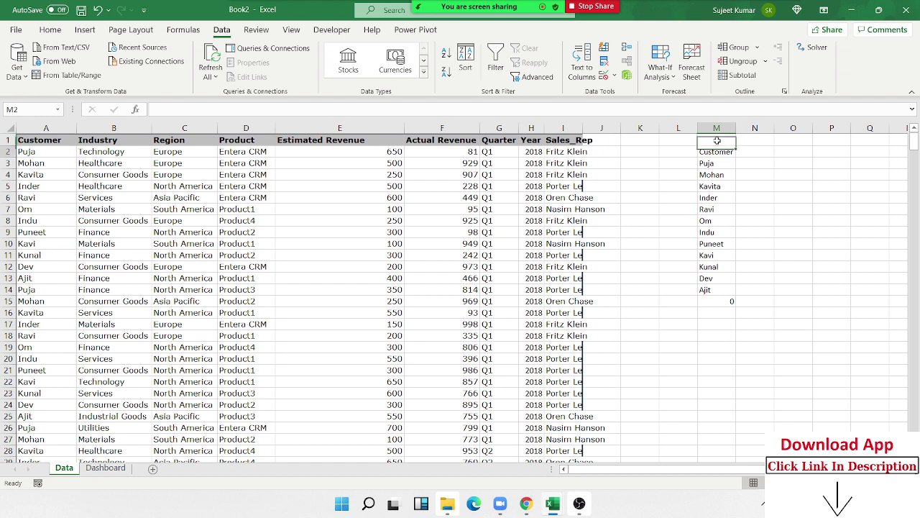
key("Down")
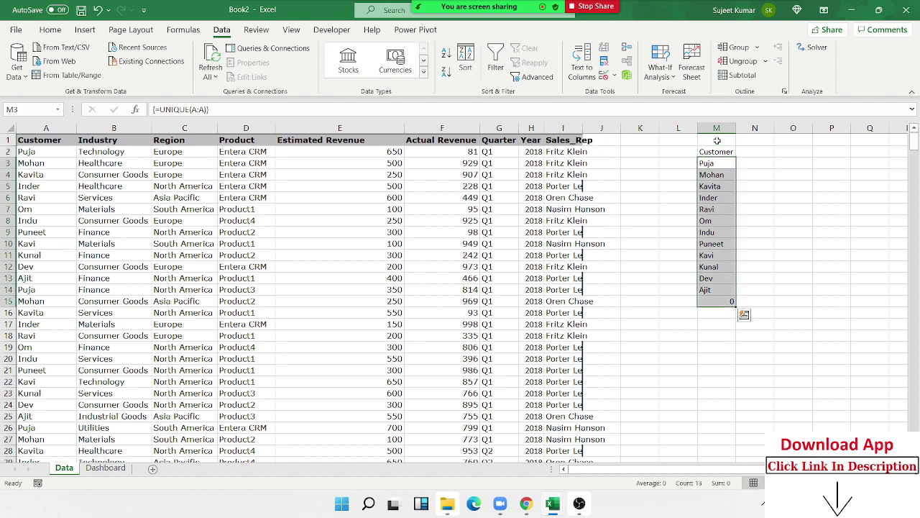
key("Left")
key("Left")
key("Left")
key("Right")
key("Right")
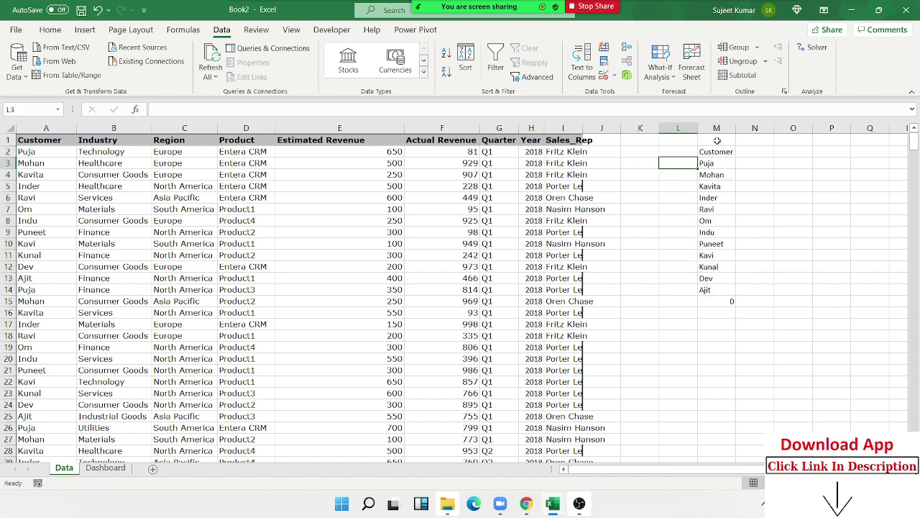
key("Right")
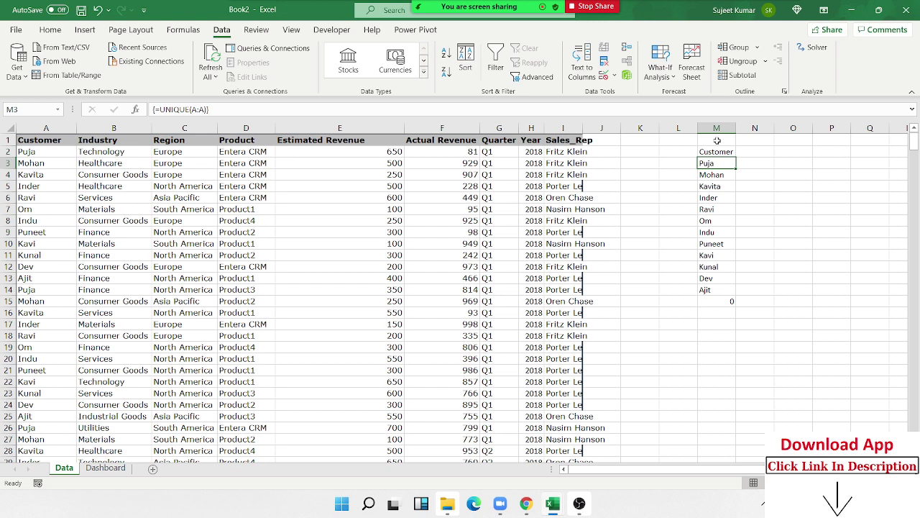
key("ctrl+shift+Down")
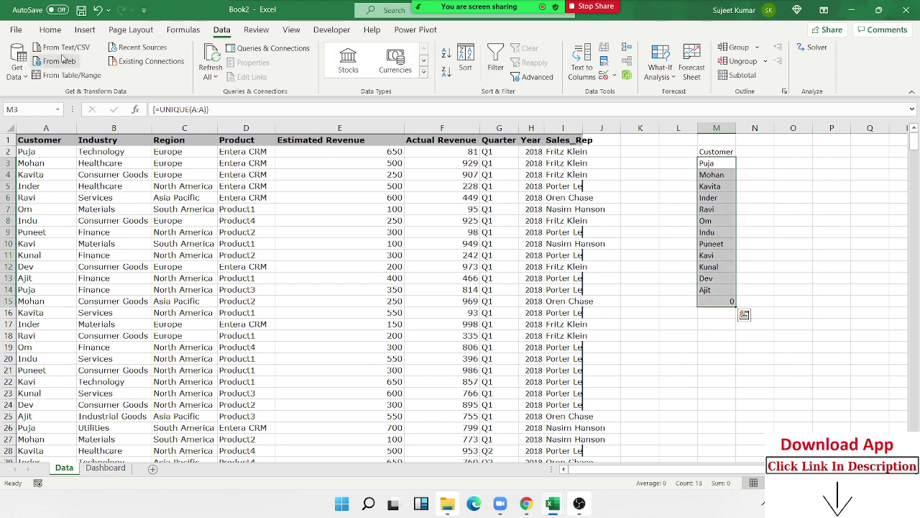
left_click(50, 30)
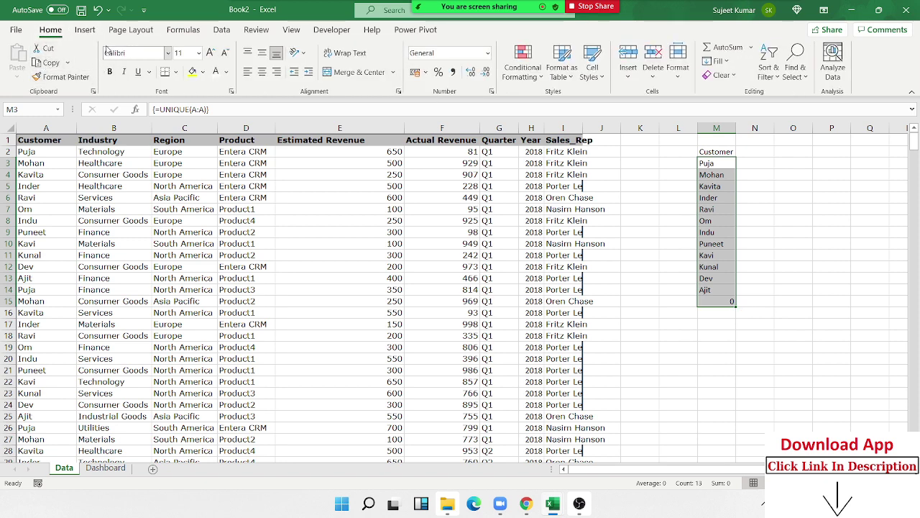
left_click(85, 30)
left_click(103, 57)
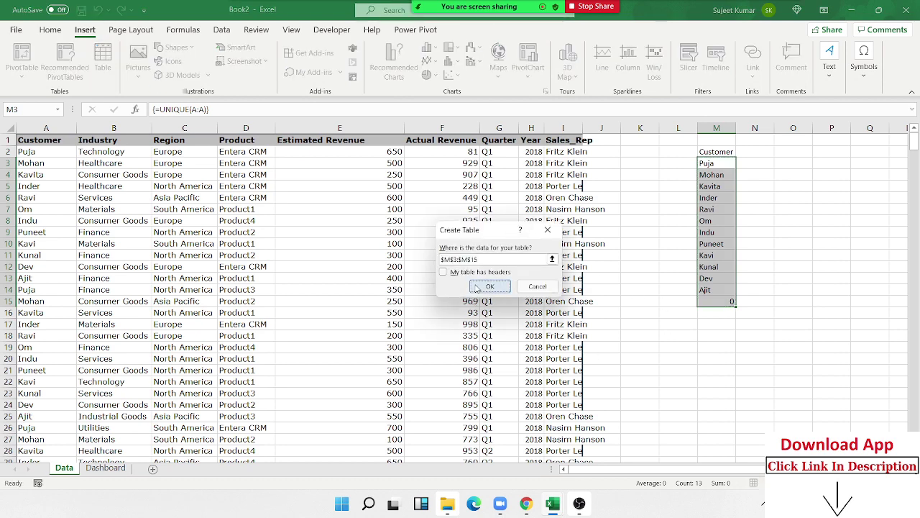
key("alt+m")
left_click(482, 286)
left_click(460, 285)
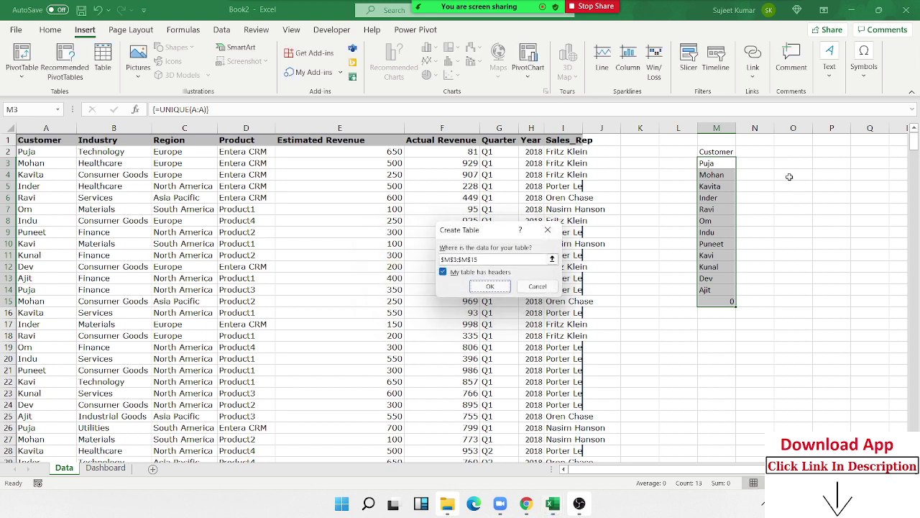
left_click_drag(715, 153, 717, 302)
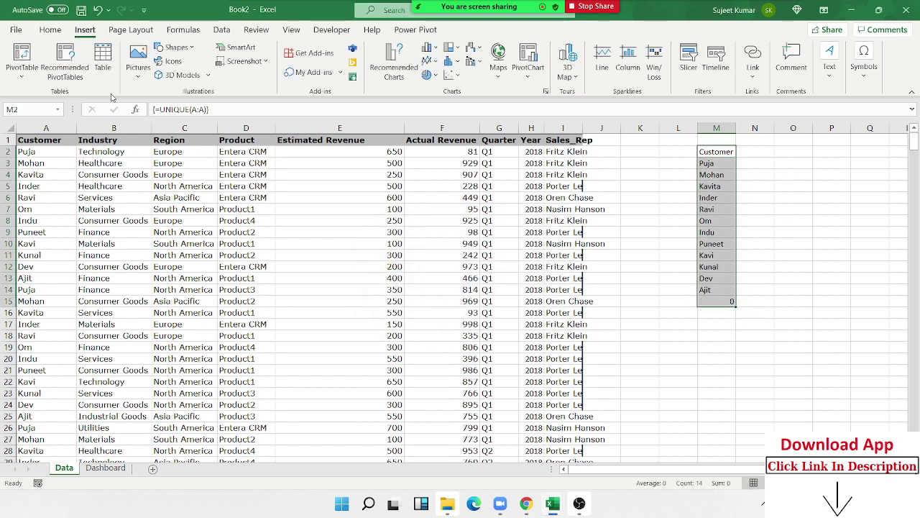
left_click(102, 58)
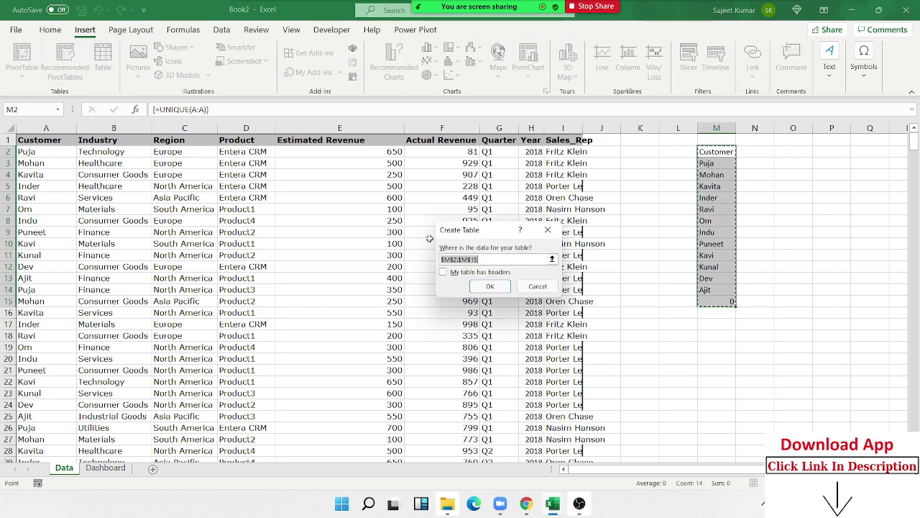
left_click(443, 272)
left_click(476, 287)
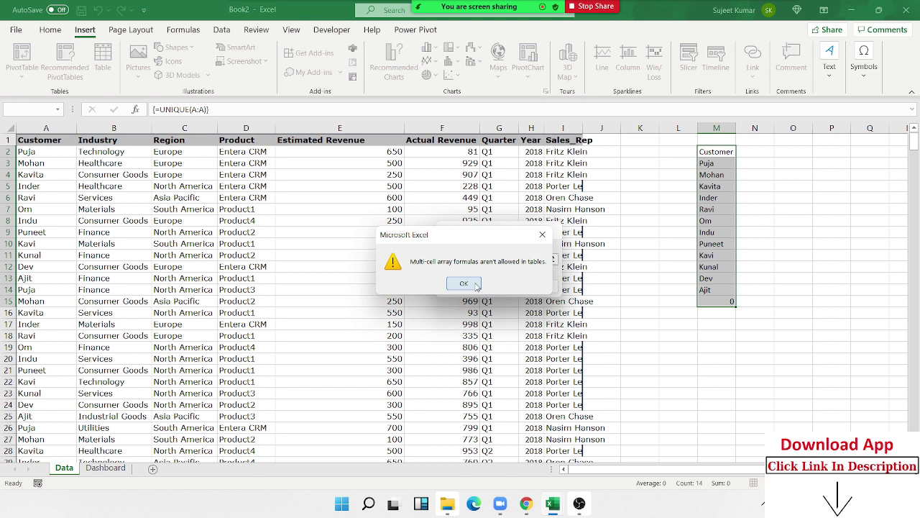
left_click(476, 285)
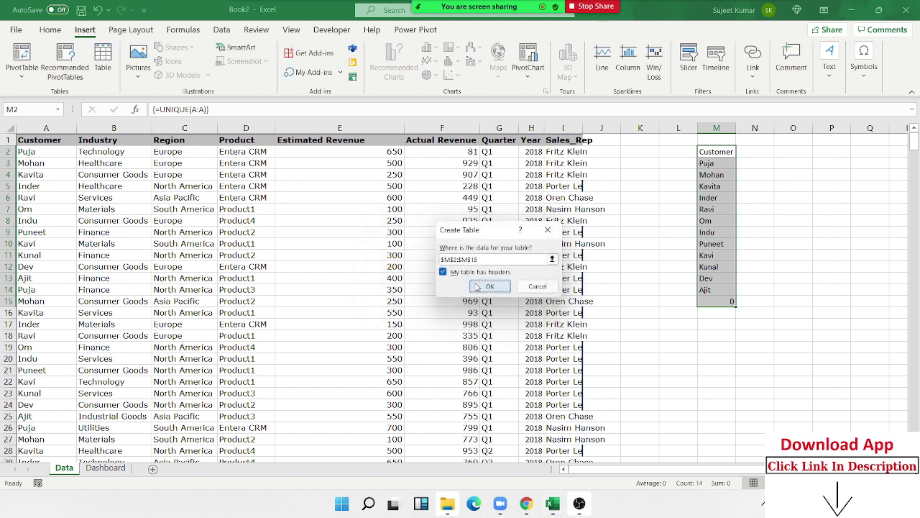
left_click(534, 285)
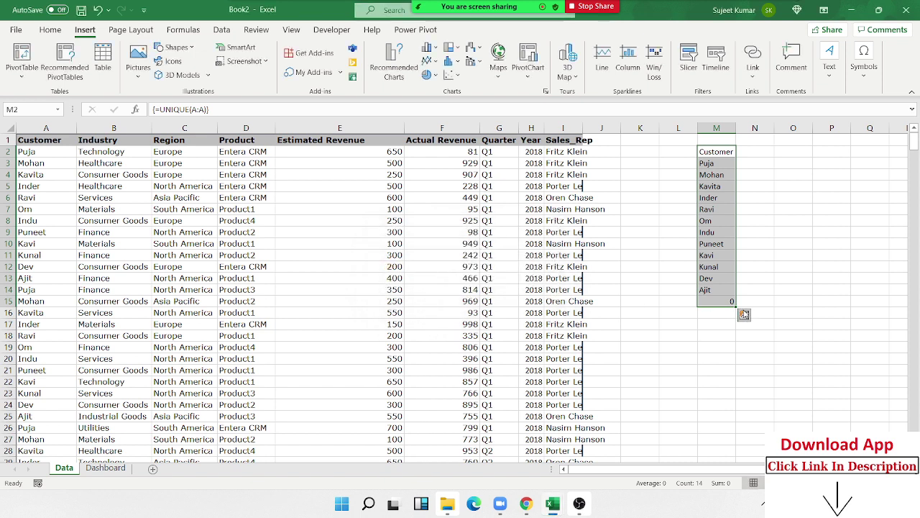
left_click(727, 301)
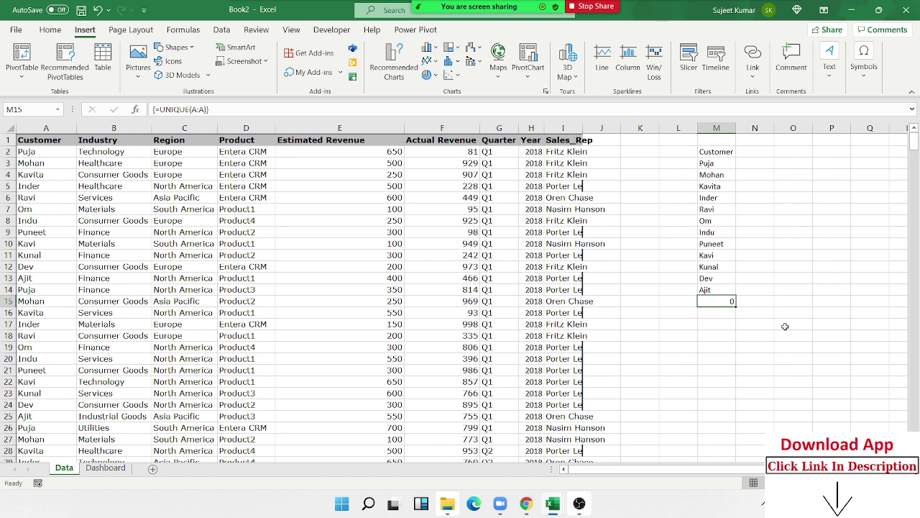
- Inspect the end and top of the distinct customer list in column M
key("Up")
key("Down")
key("Down")
key("Up")
key("Up")
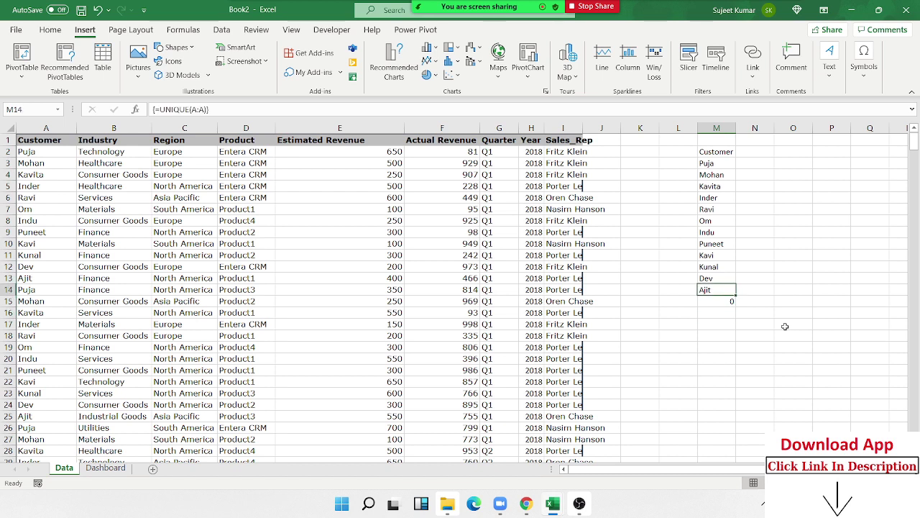
key("ctrl+Up")
key("Up")
key("Down")
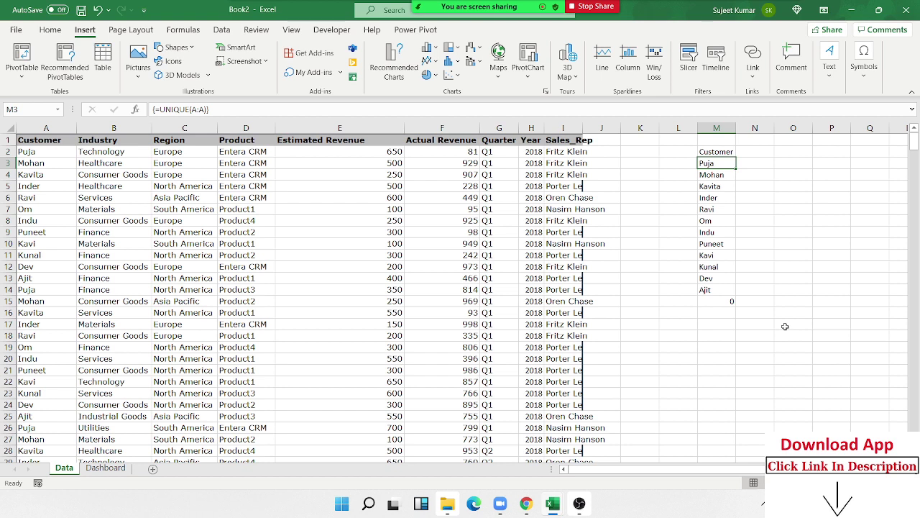
- Start a TEXTJOIN formula in O3, then cancel it, leaving O3 empty
key("Right")
key("Right")
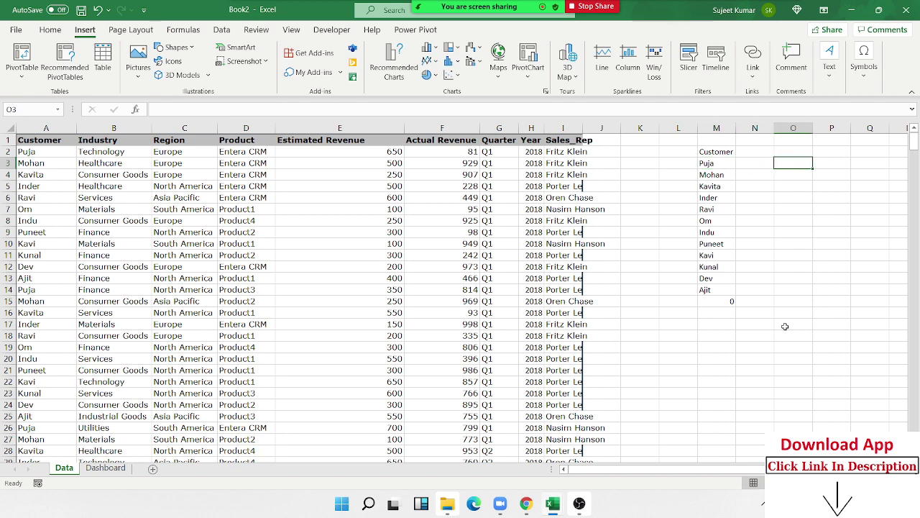
type("=")
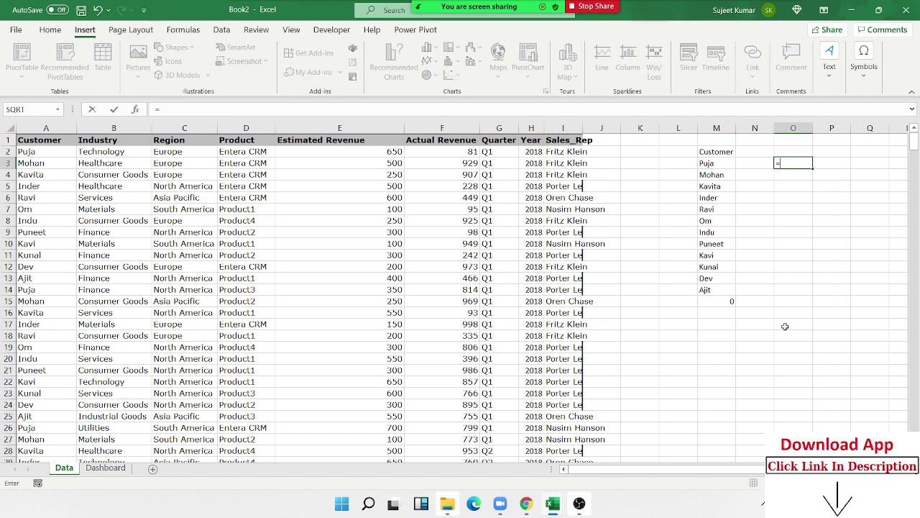
type("te")
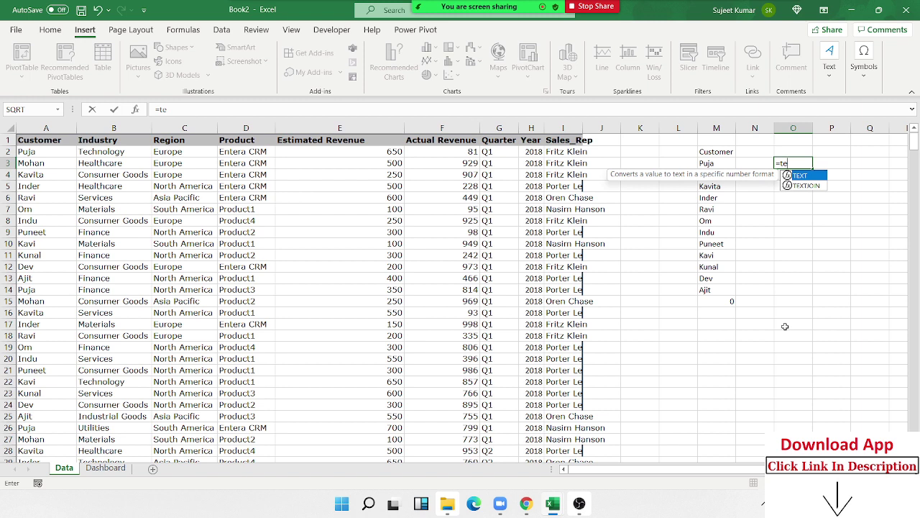
key("Down")
key("Tab")
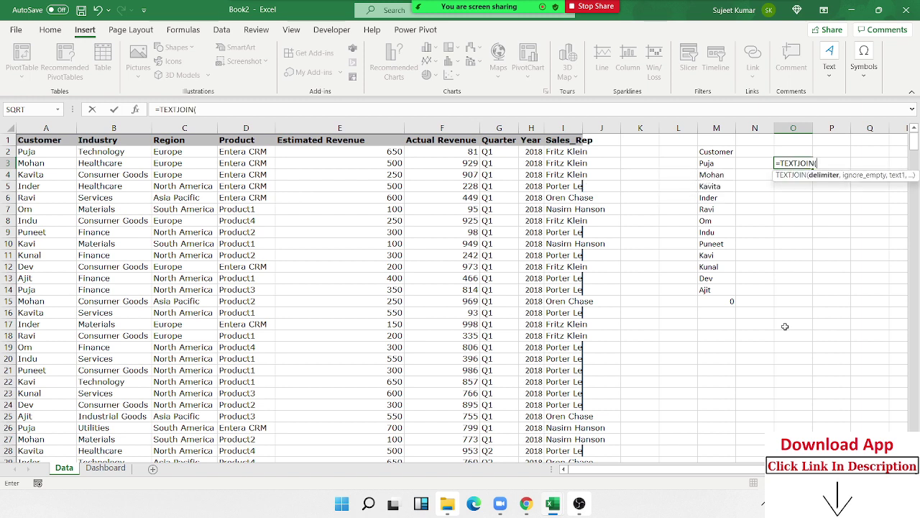
key("Escape")
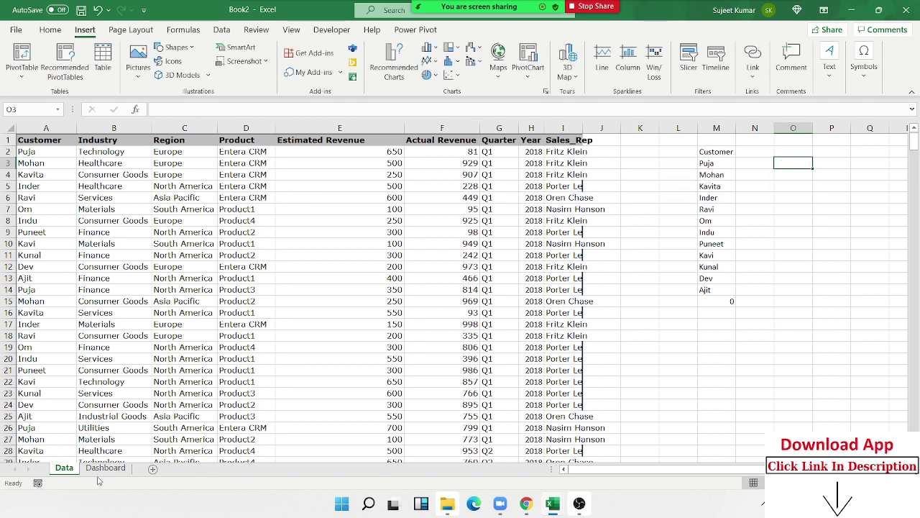
- Enter =TEXTJOIN(",",TRUE,Data!M:M) in Dashboard cell I6, ignoring empty values
left_click(103, 468)
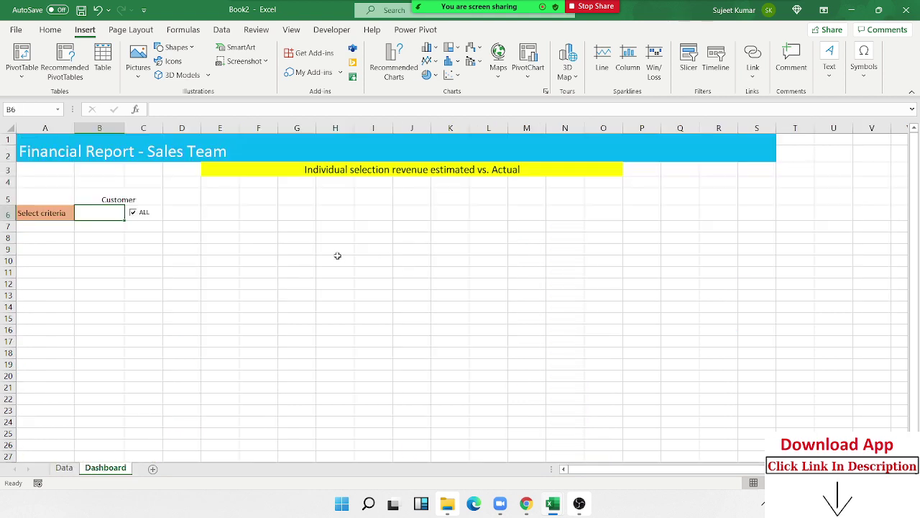
left_click(357, 203)
left_click(364, 214)
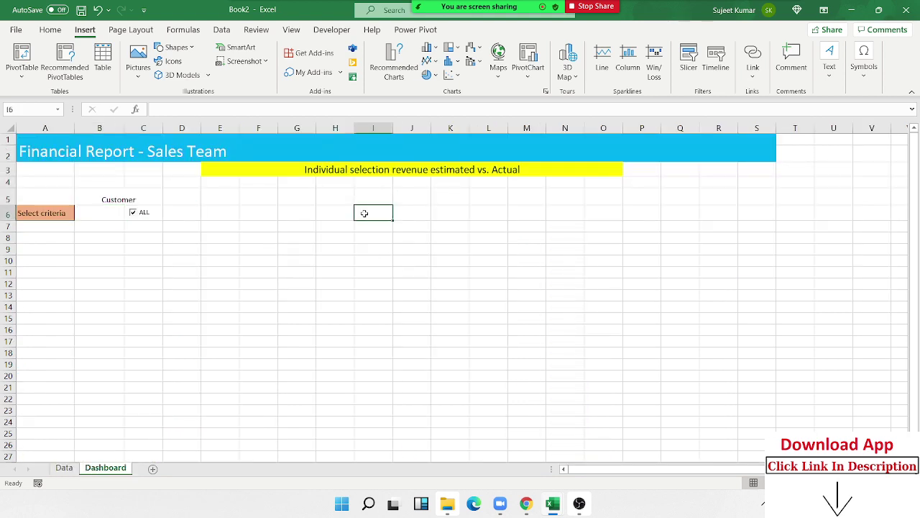
type("=text")
key("Down")
key("Tab")
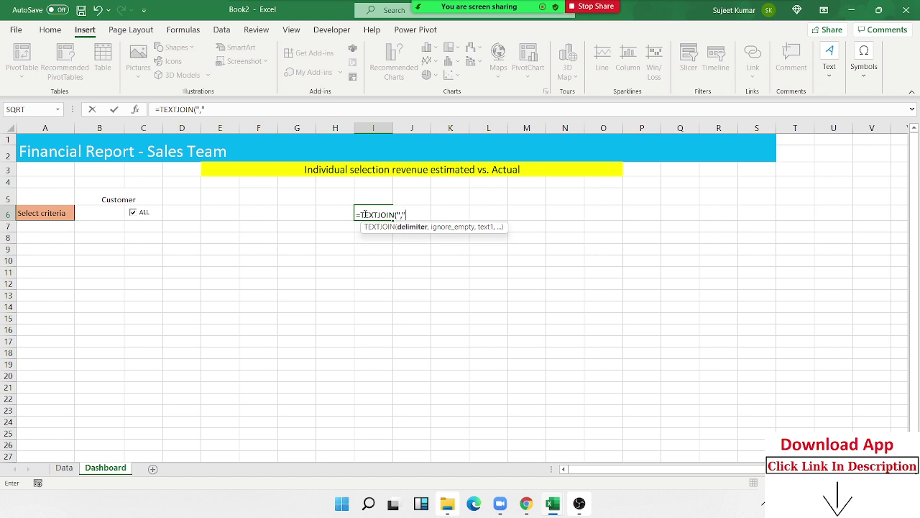
type(",")
key("Tab")
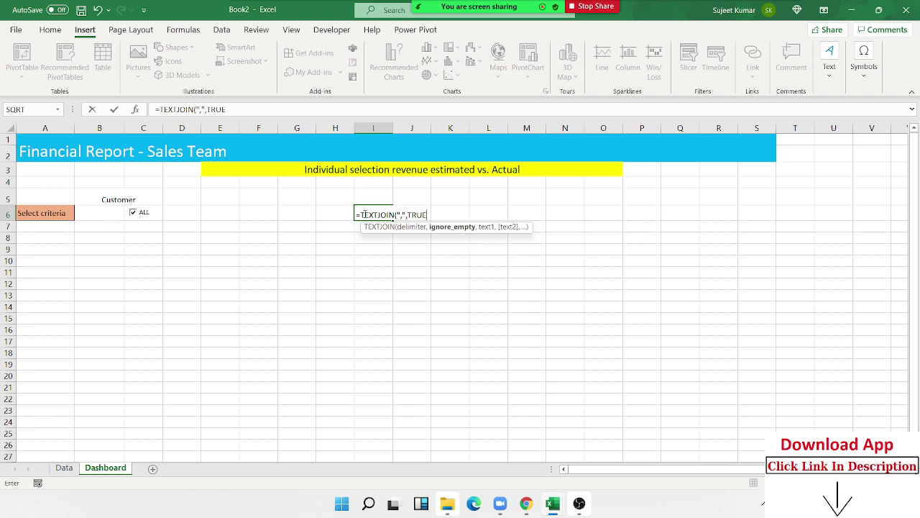
type(",")
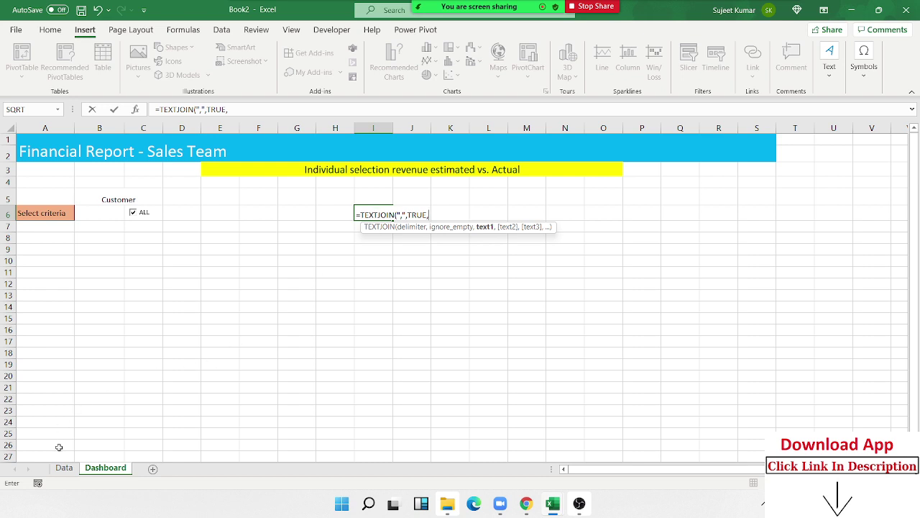
left_click(64, 471)
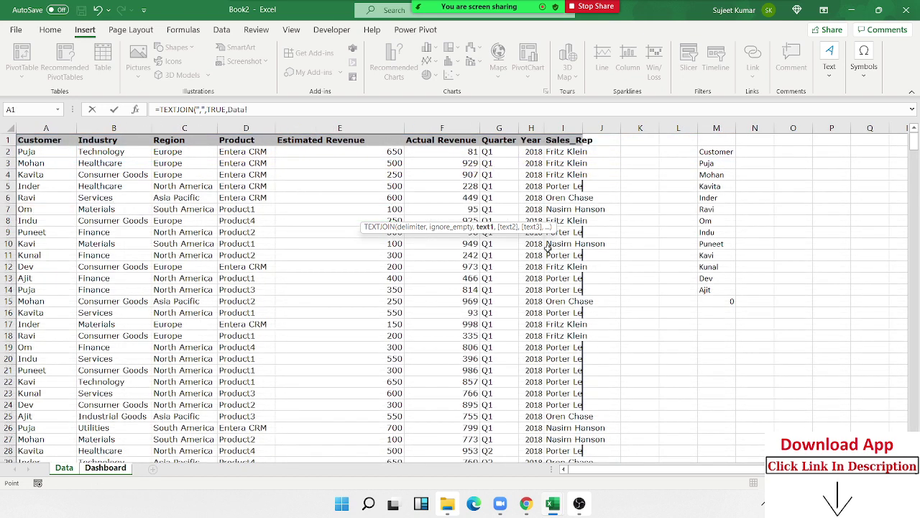
left_click(717, 136)
left_click(718, 128)
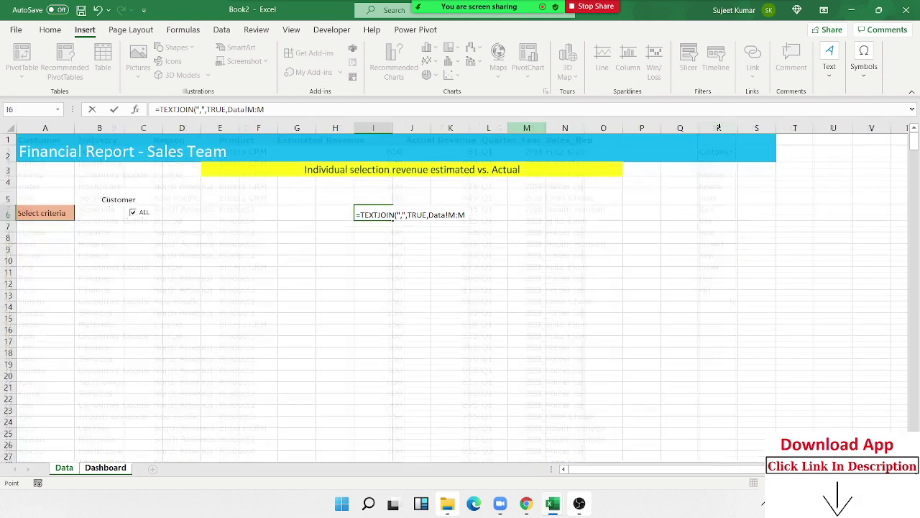
key("Return")
- Make the I6 reference absolute as Data!$M:$M, copy the formula text, and select B6
left_click(381, 214)
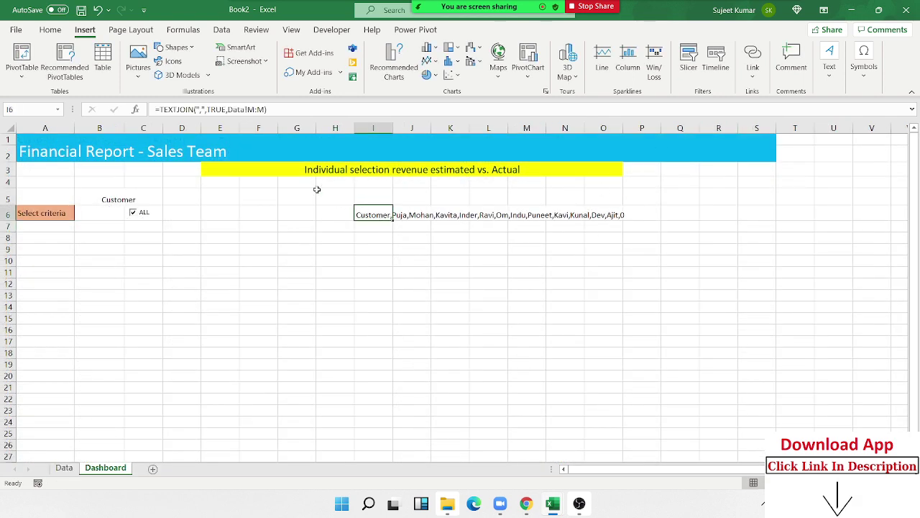
left_click_drag(272, 109, 154, 109)
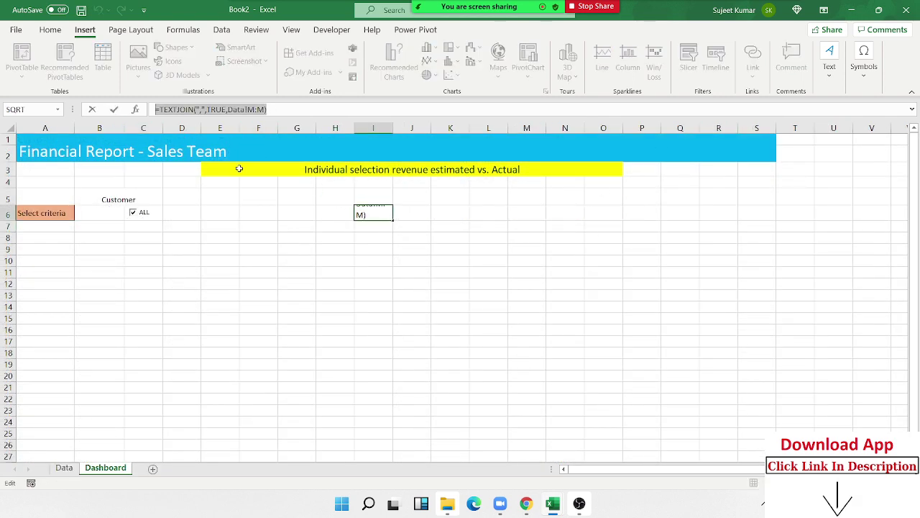
key("Escape")
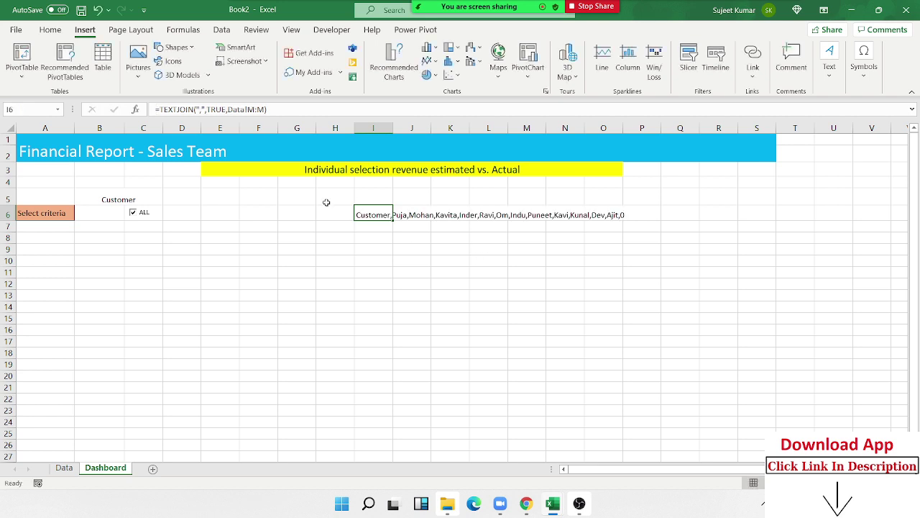
left_click(250, 109)
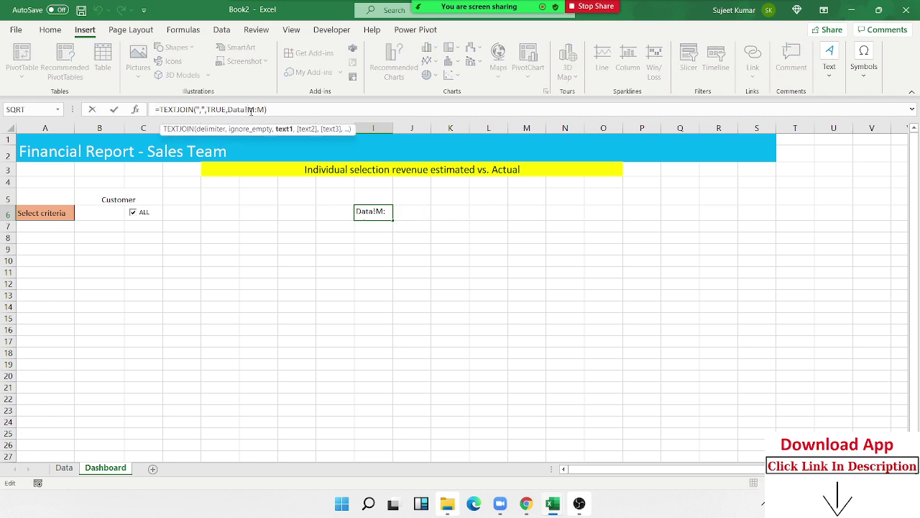
key("F4")
left_click_drag(284, 109, 31, 112)
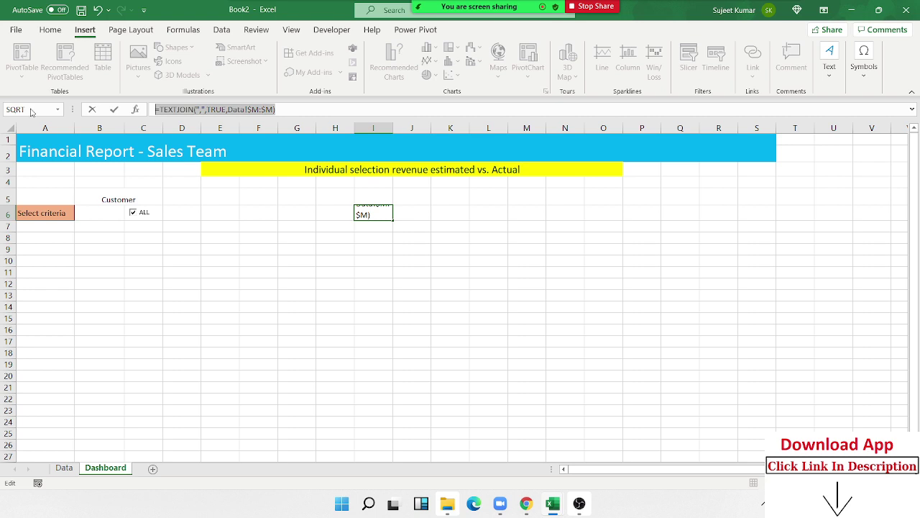
key("Return")
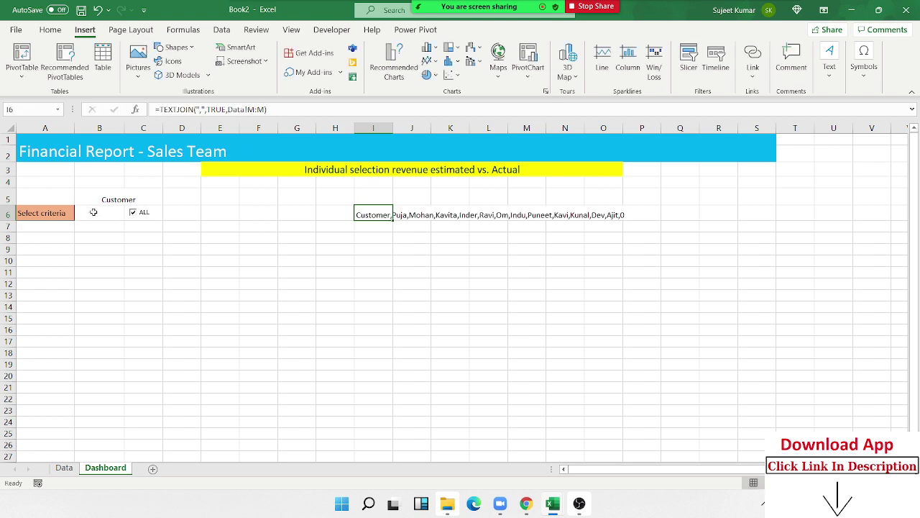
left_click(92, 212)
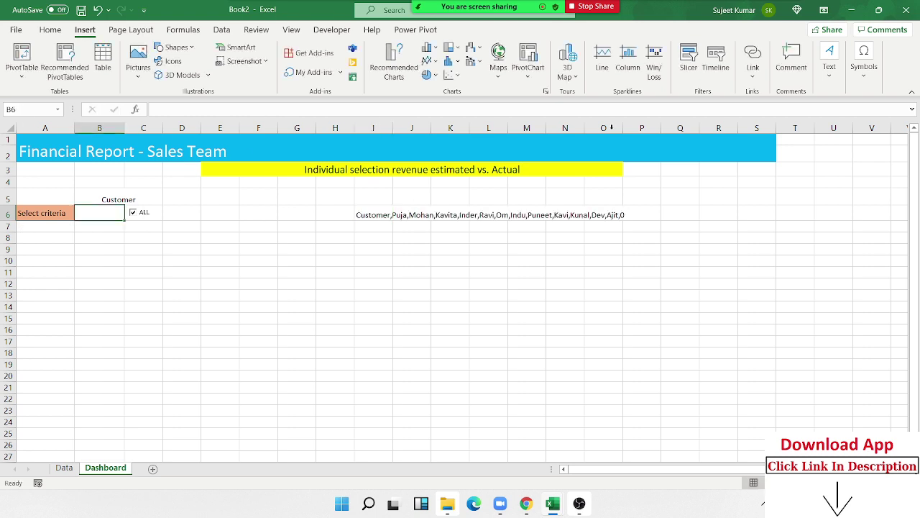
- Try List validation on B6 with the pasted TEXTJOIN formula as source, dismiss the error, select I6
left_click(221, 30)
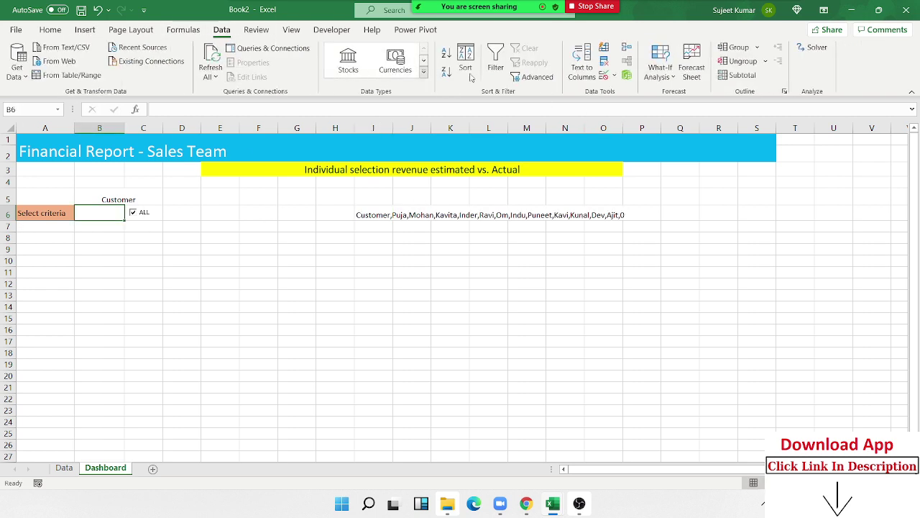
left_click(615, 76)
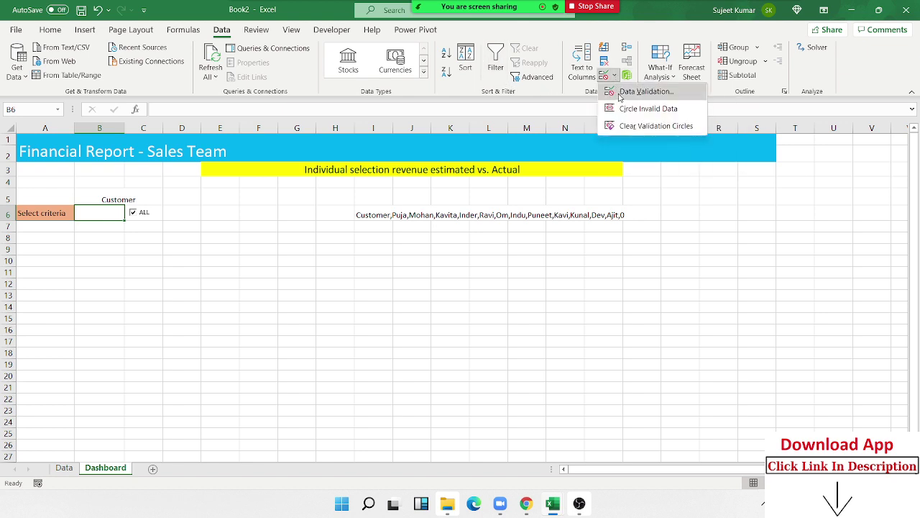
left_click(620, 93)
left_click(415, 211)
left_click(395, 244)
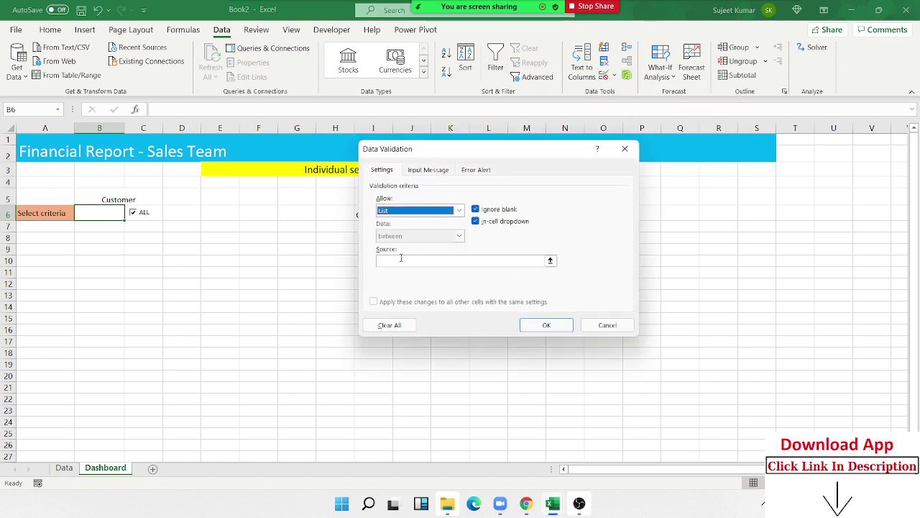
left_click(401, 260)
key("ctrl+v")
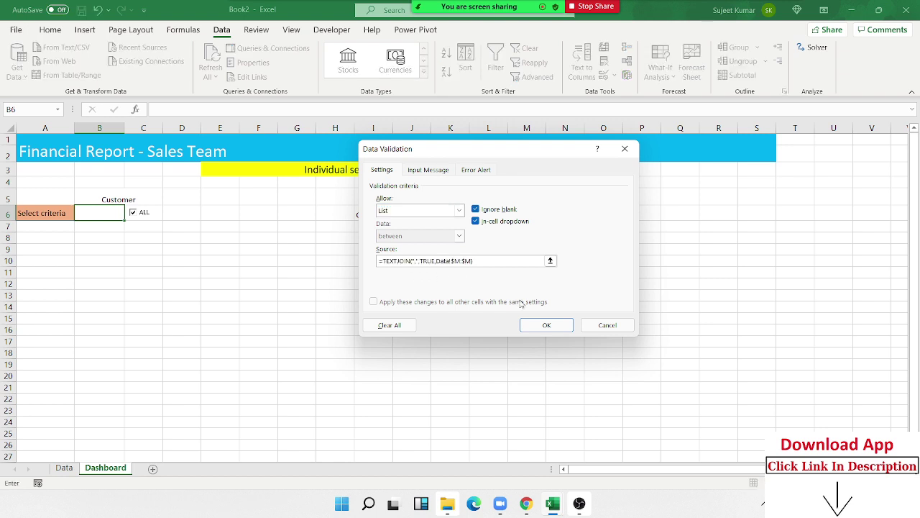
left_click(550, 324)
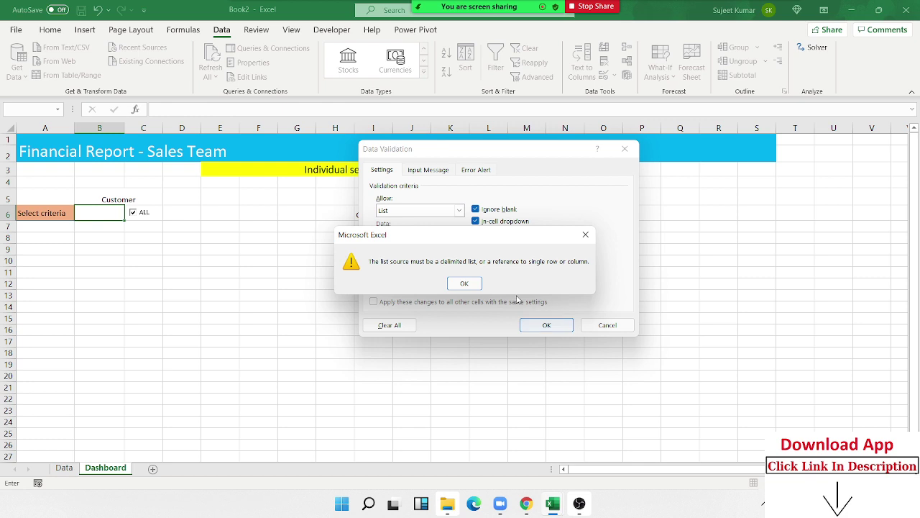
key("Return")
left_click(526, 323)
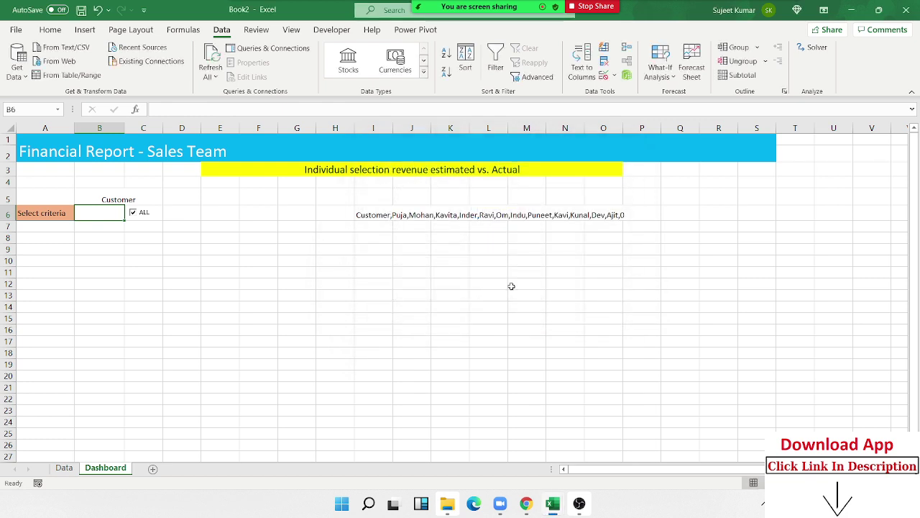
left_click(388, 216)
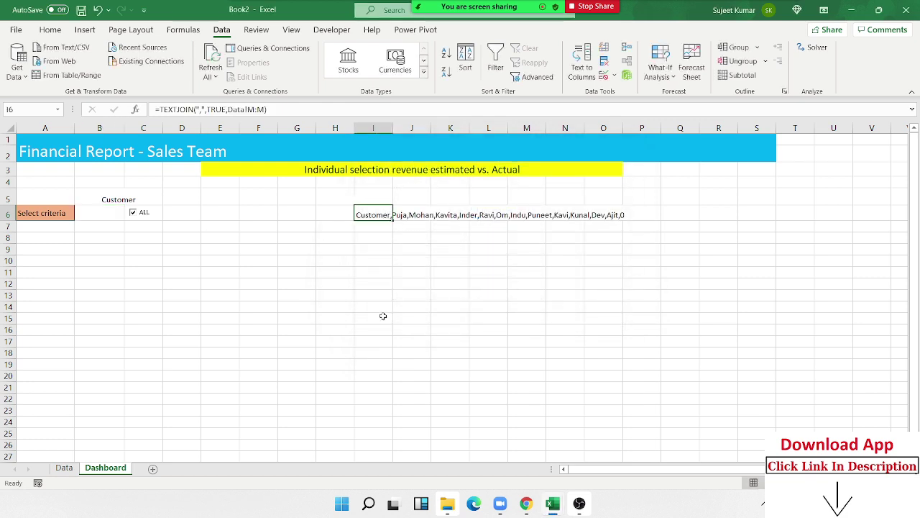
- On the Data sheet, begin =OFFSET(M2,1,0, in cell O3
left_click(65, 467)
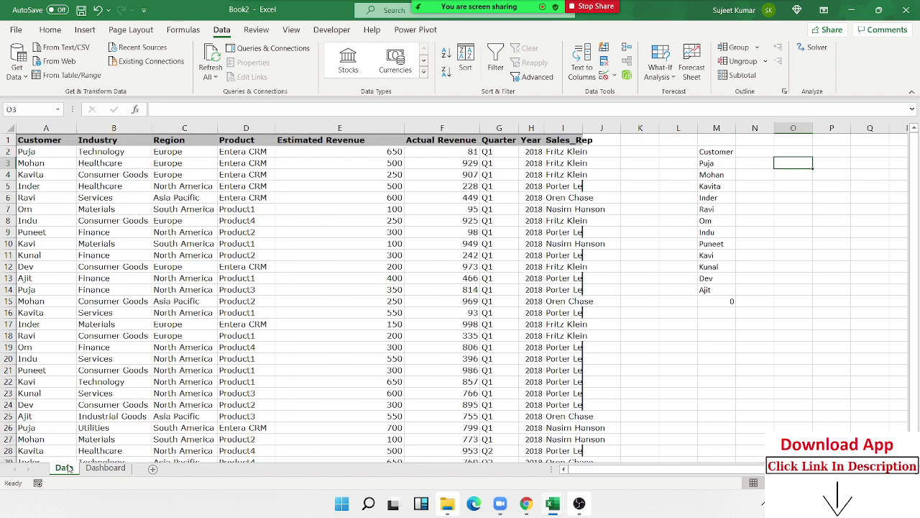
left_click(723, 165)
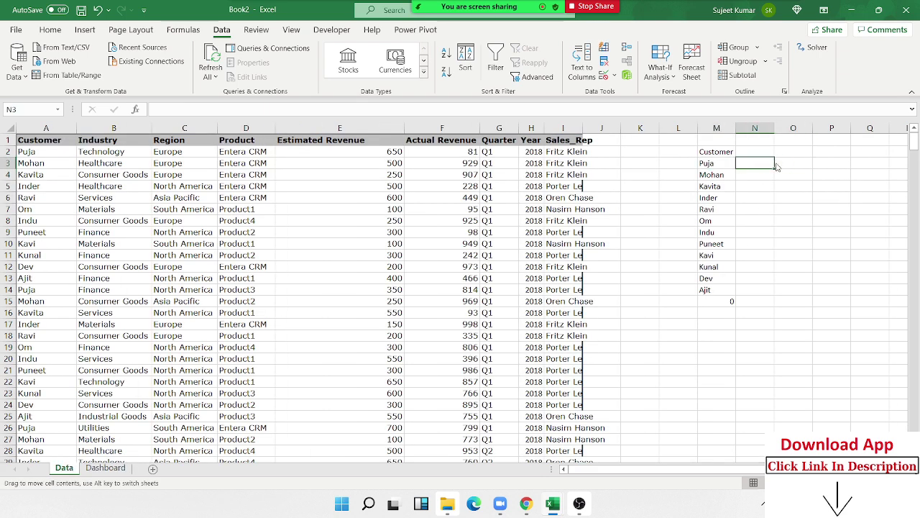
left_click(781, 163)
type("=")
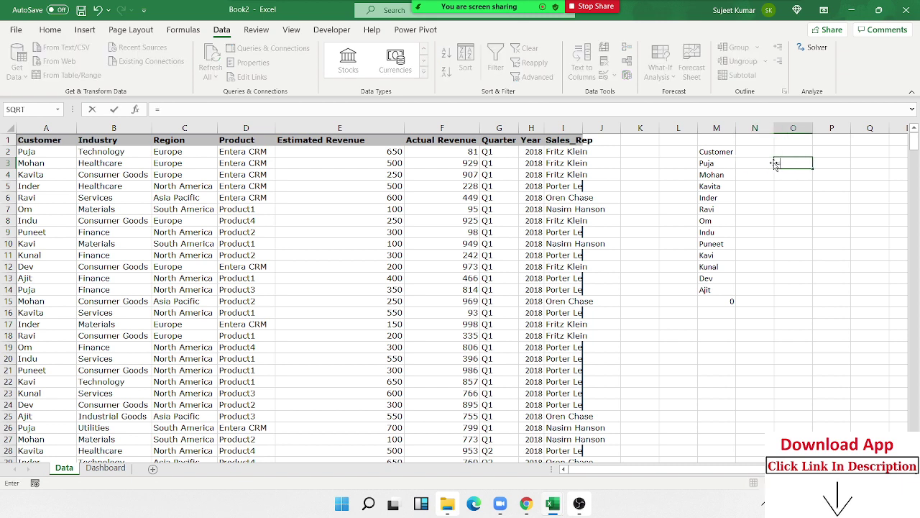
type("of")
key("Tab")
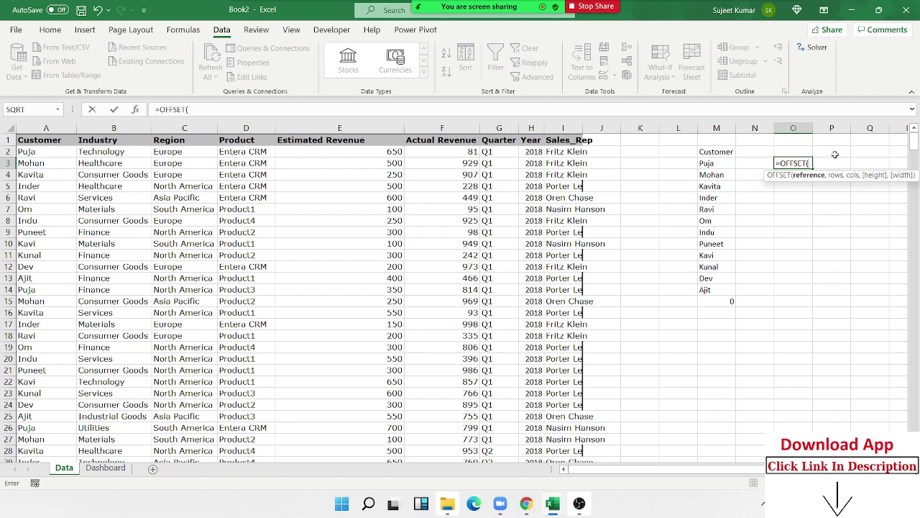
left_click(701, 151)
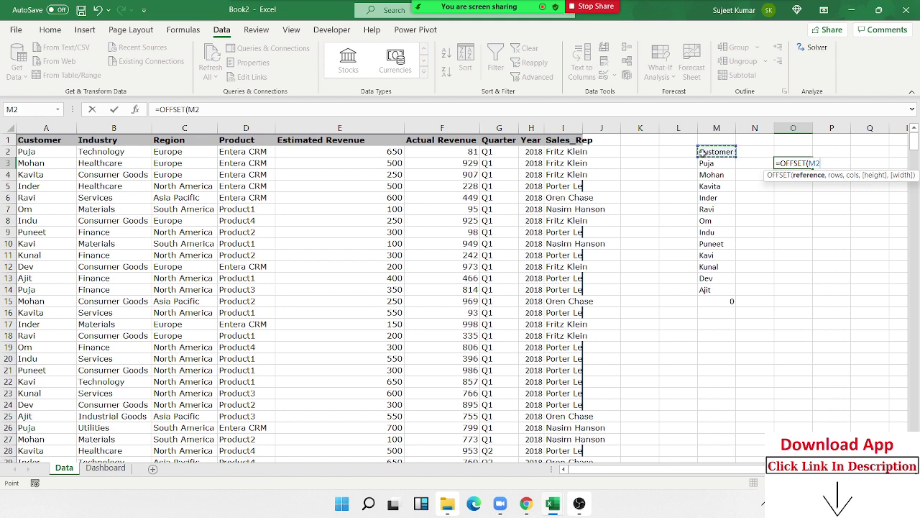
type(",")
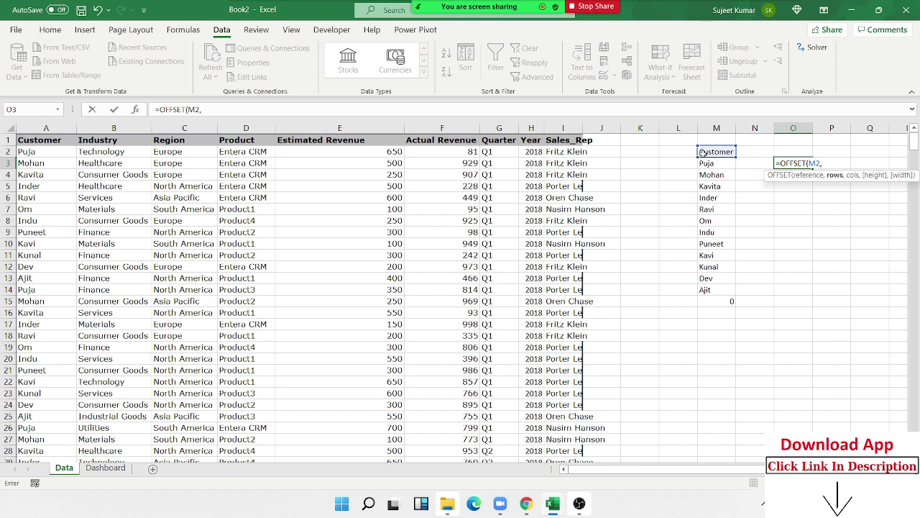
type("1,0")
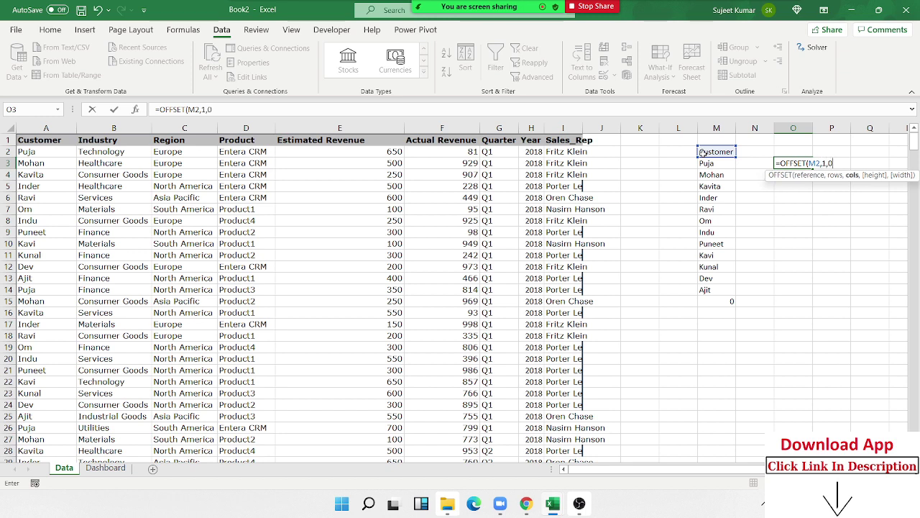
type(",")
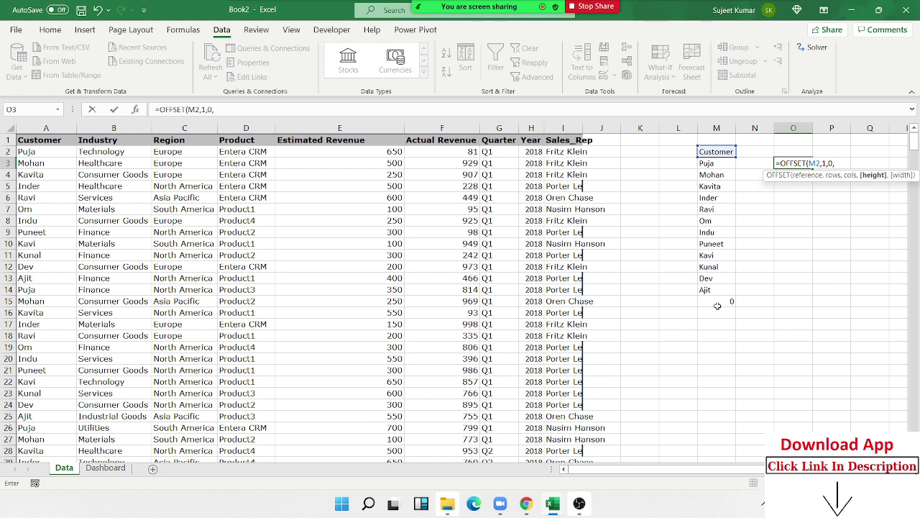
- Enter =OFFSET(M2,1,0,COUNTIFS(M:M,">0",M:M,"<>")) in O3 and accept Excel's correction
type("coun")
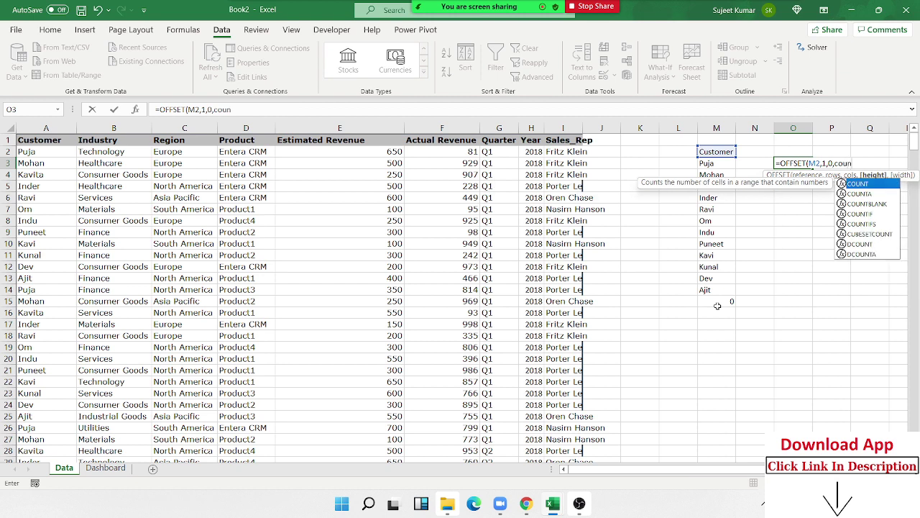
key("Down")
key("Down")
key("Down")
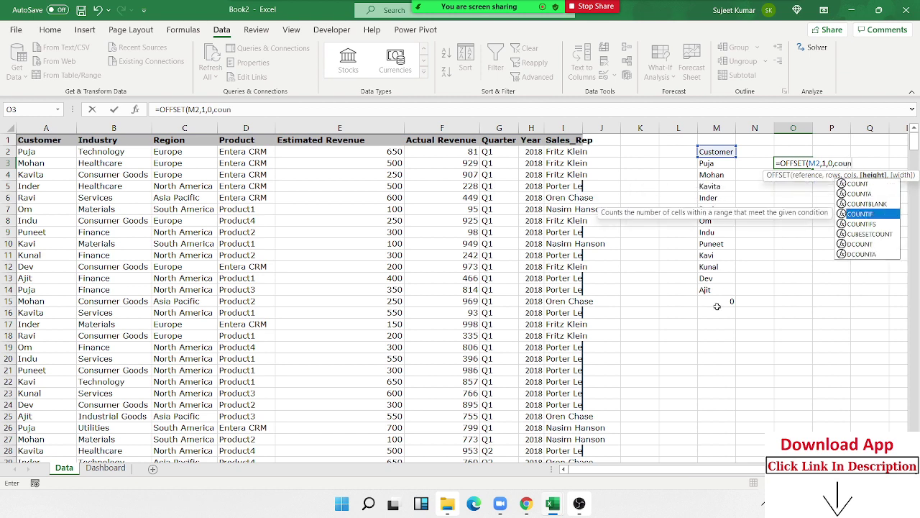
key("Down")
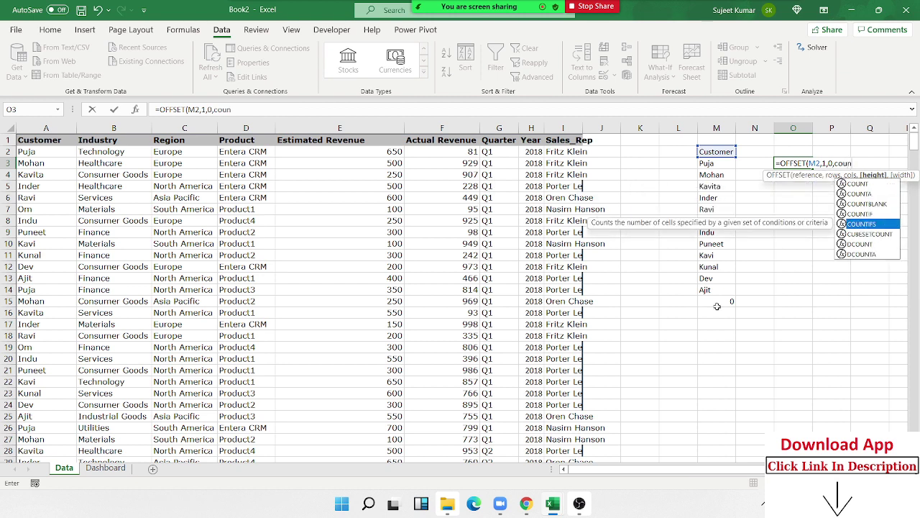
key("Tab")
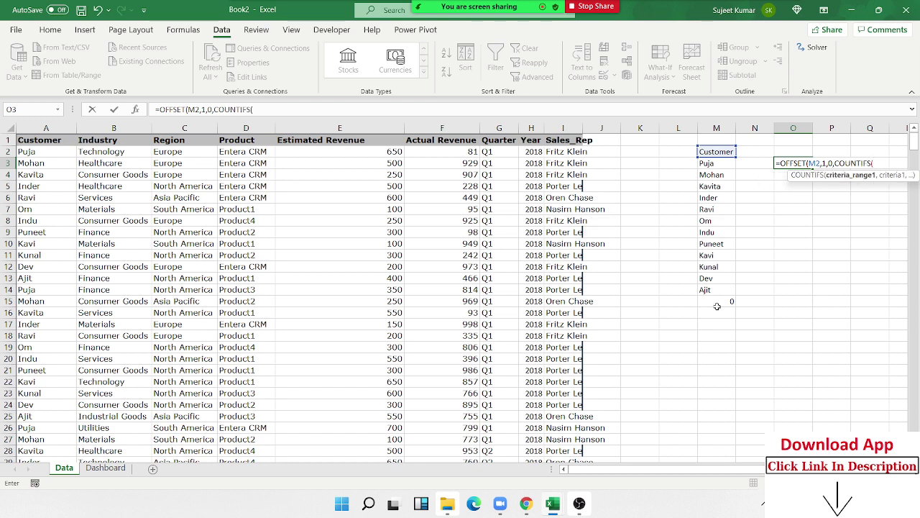
left_click(717, 128)
type(",\"")
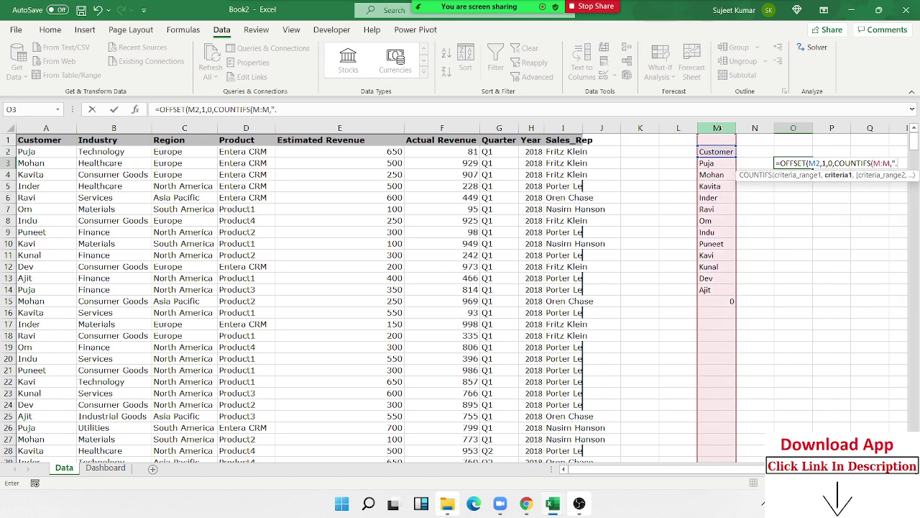
type(">0\"")
type(",")
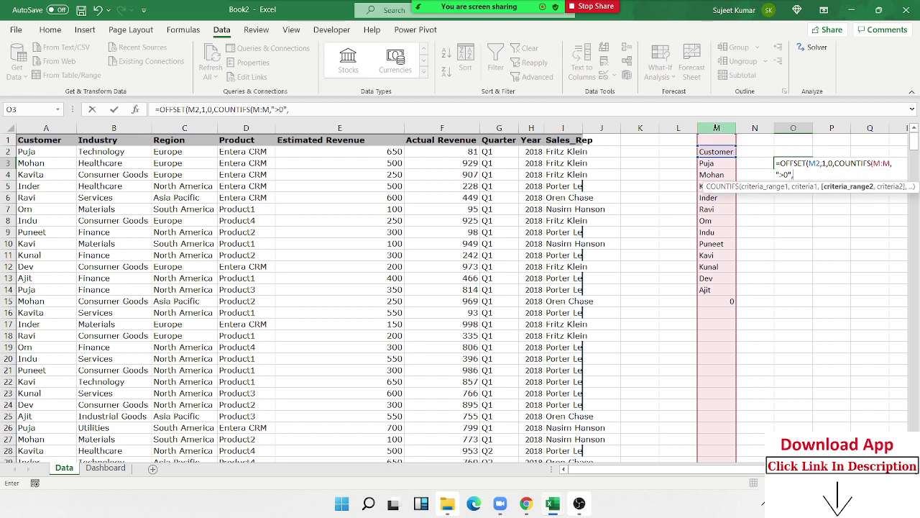
left_click(716, 128)
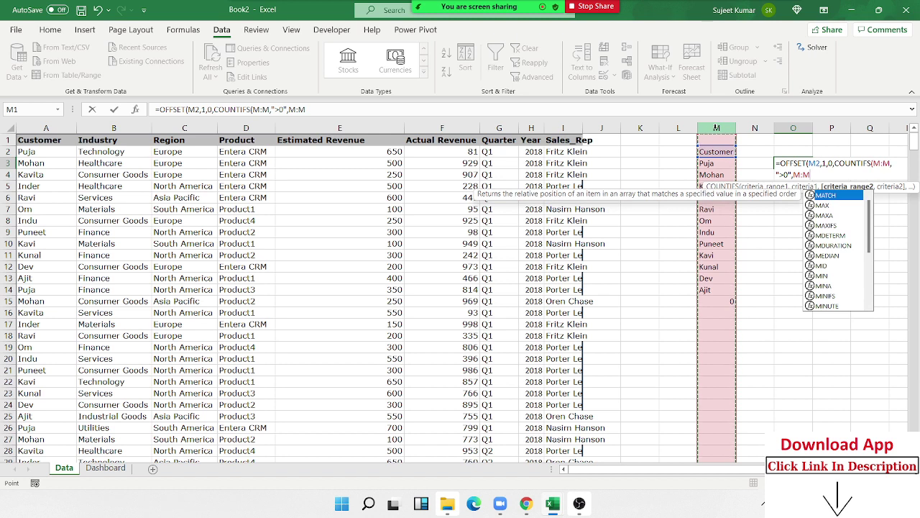
type("<>")
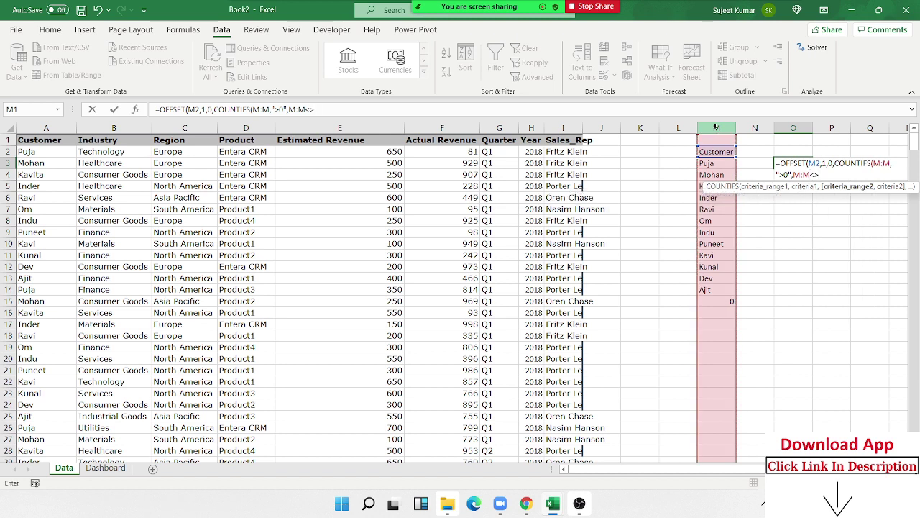
key("BackSpace")
key("BackSpace")
type(",")
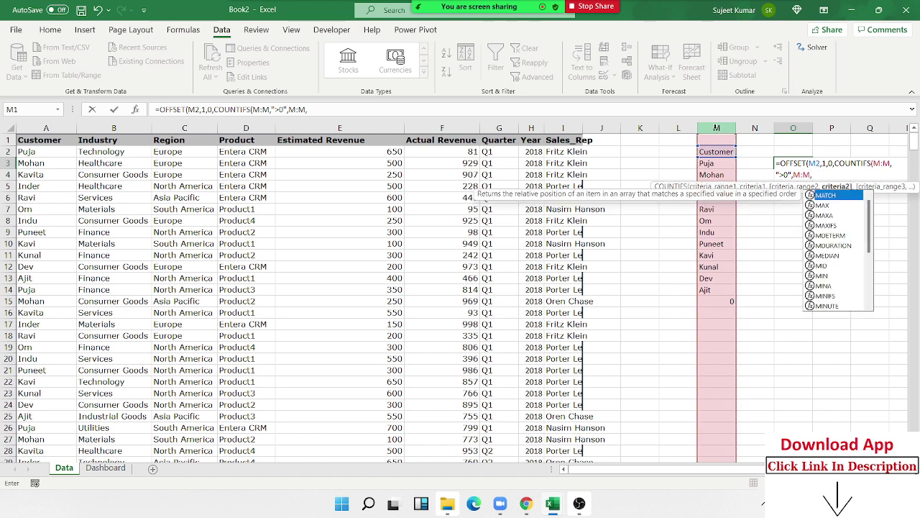
type("\"<>")
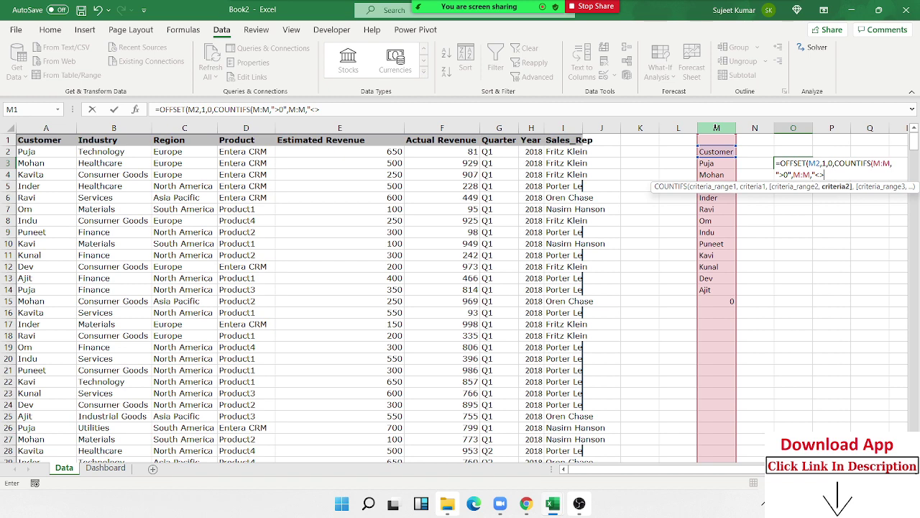
type("\"")
key("Return")
key("Return")
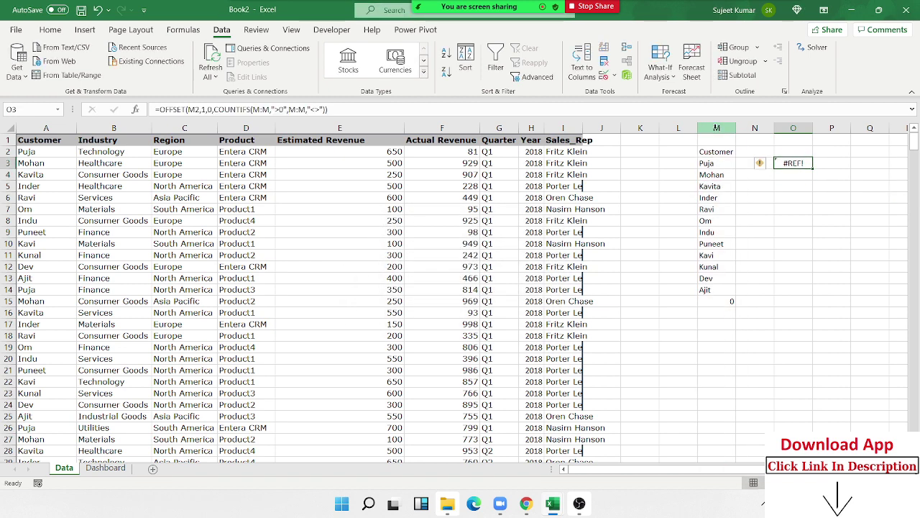
- Remove the M:M,"<>" criterion from O3's COUNTIFS and accept the suggested correction
double_click(798, 164)
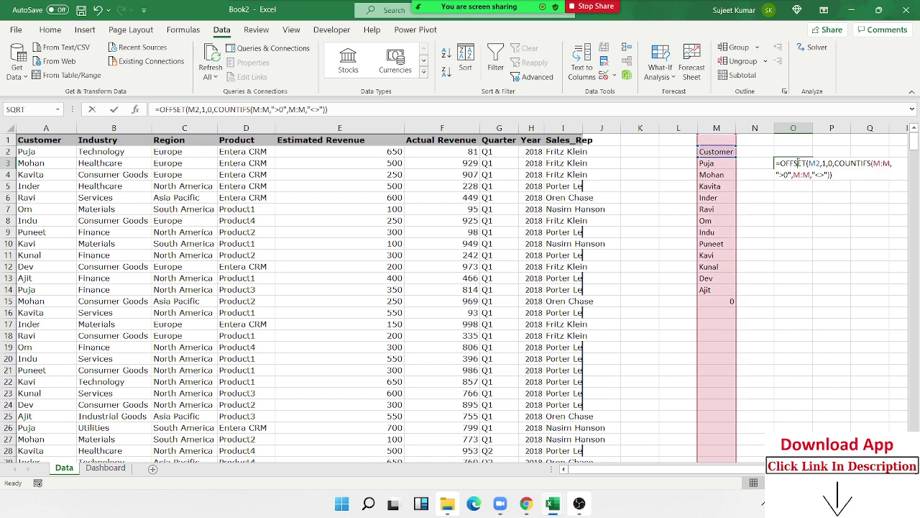
left_click(824, 174)
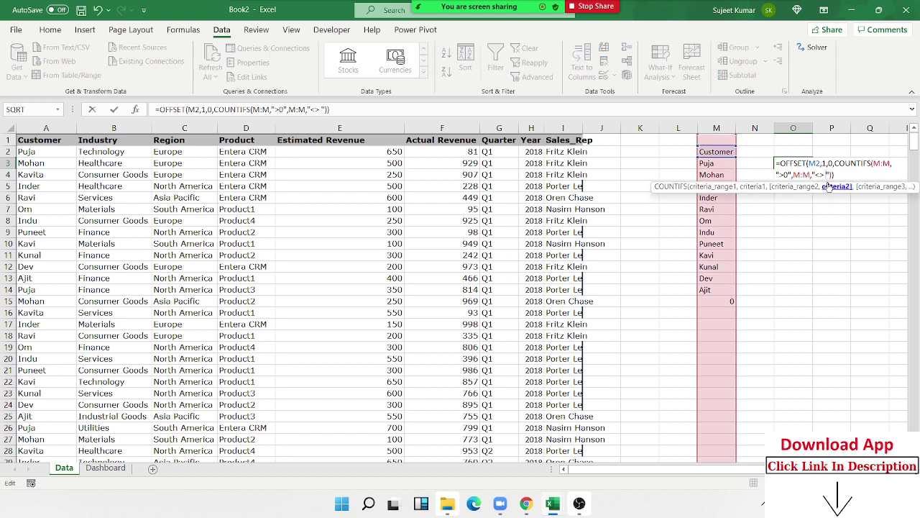
key("Return")
key("Up")
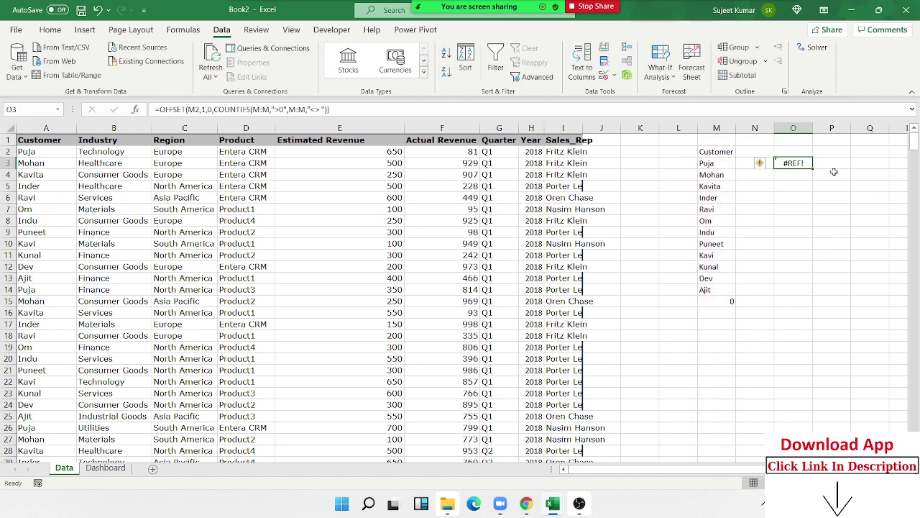
double_click(798, 163)
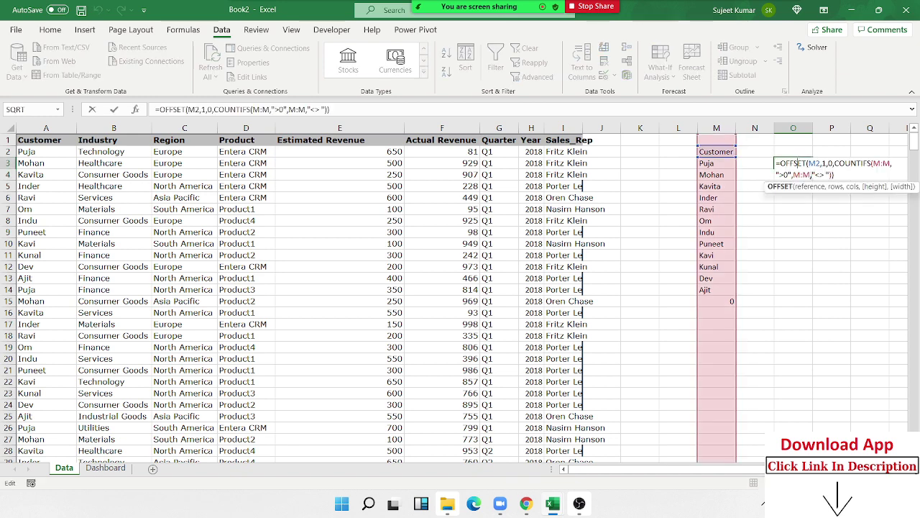
left_click_drag(812, 175, 832, 174)
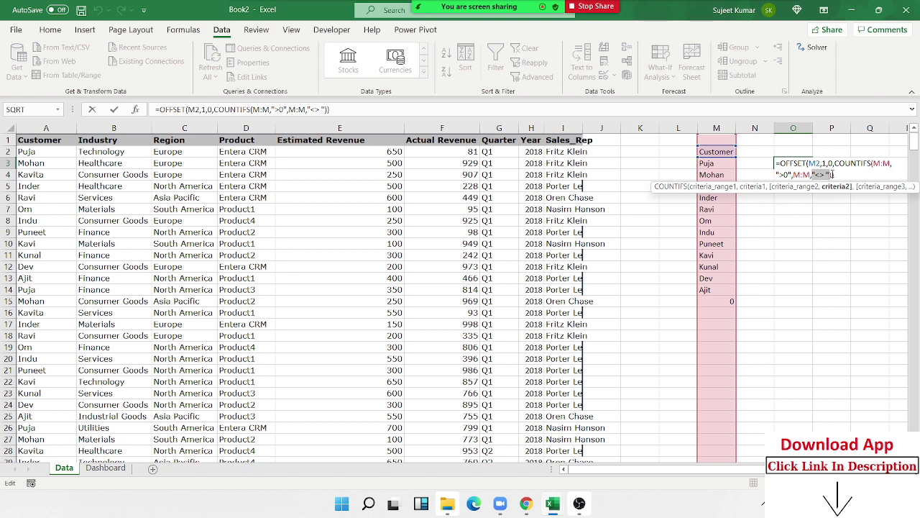
key("BackSpace")
key("BackSpace")
key("BackSpace")
key("BackSpace")
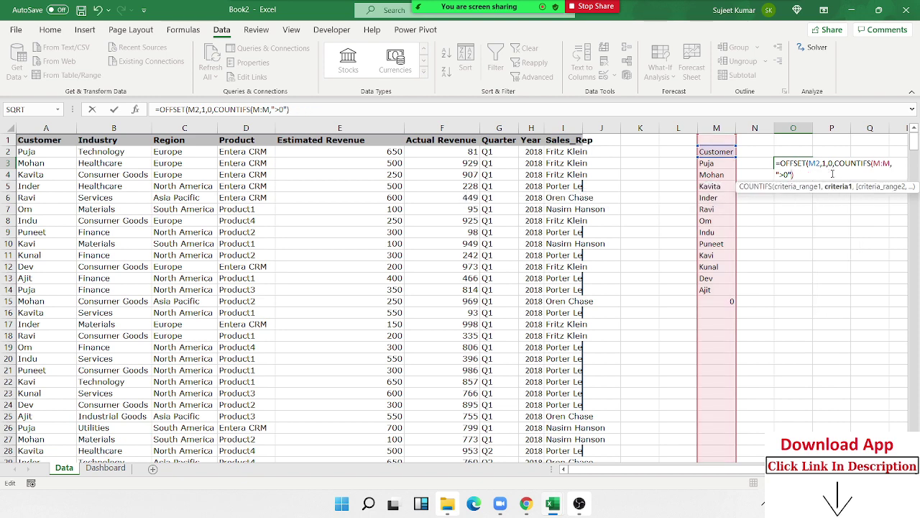
key("Return")
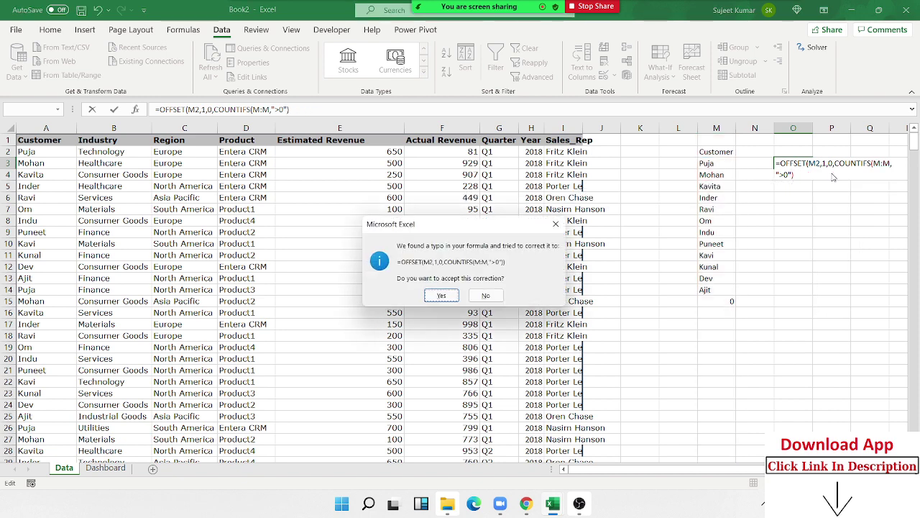
key("Return")
key("Up")
- Add a width of 1 as the last argument of O3's OFFSET formula
key("F2")
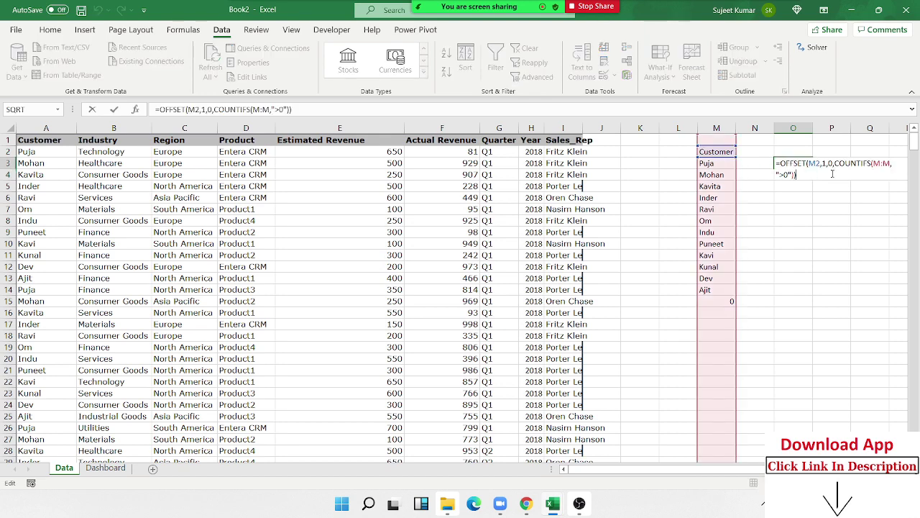
type(",")
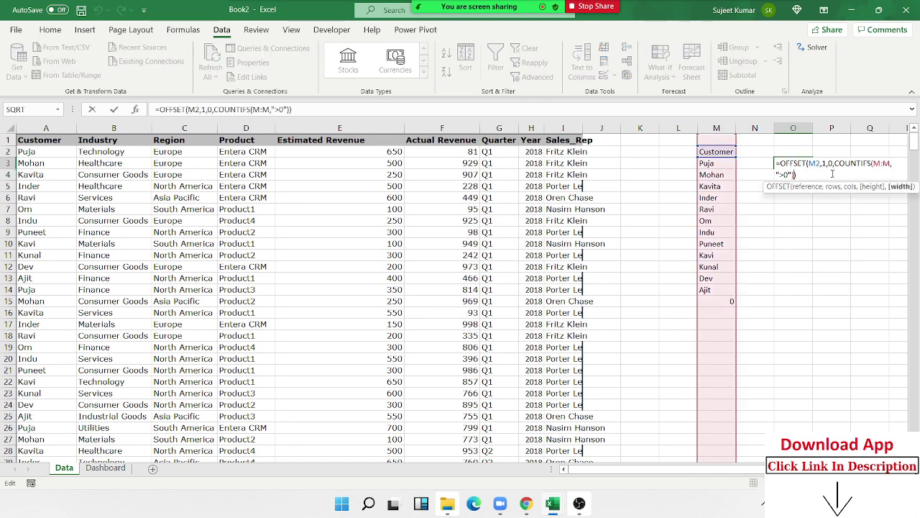
type("1")
key("Return")
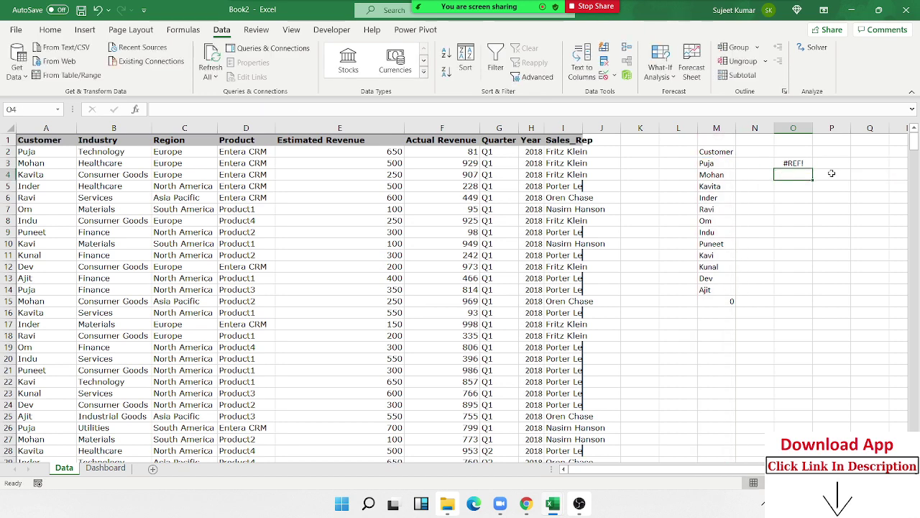
key("Up")
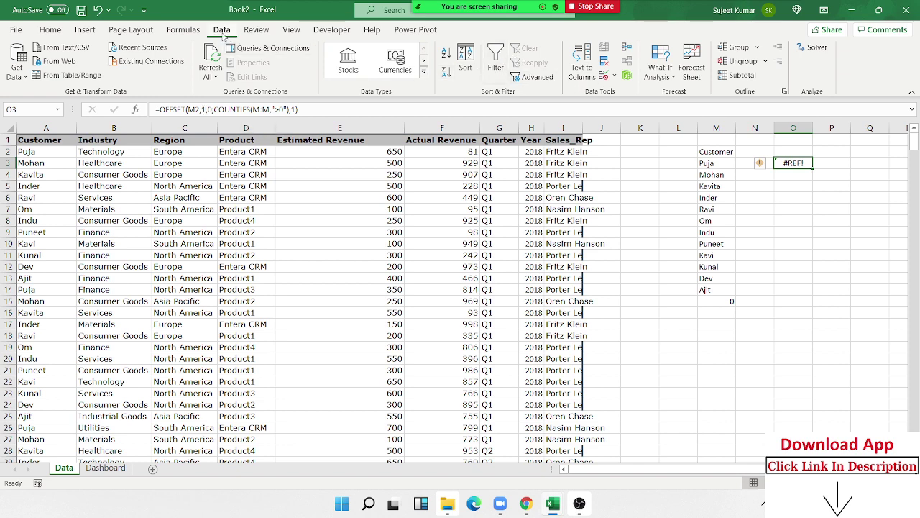
- Step through O3's formula with Evaluate Formula to locate the #REF! error
left_click(184, 30)
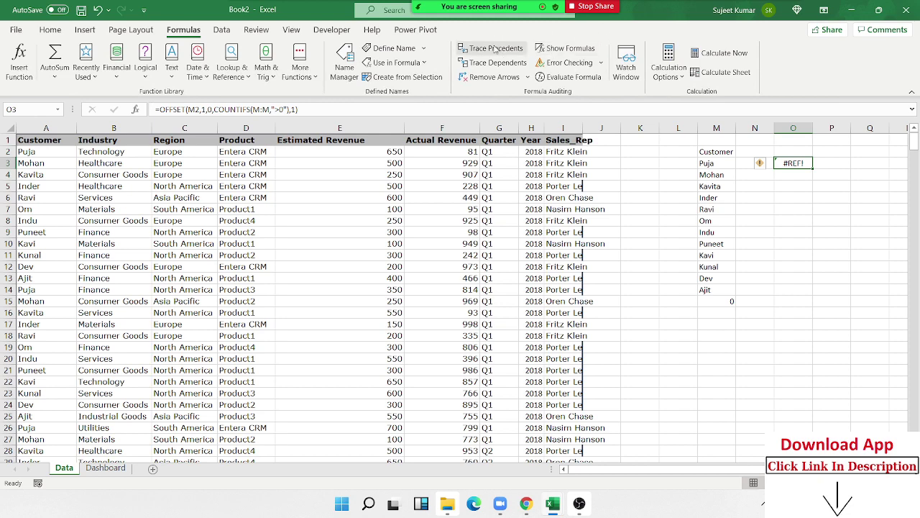
left_click(568, 77)
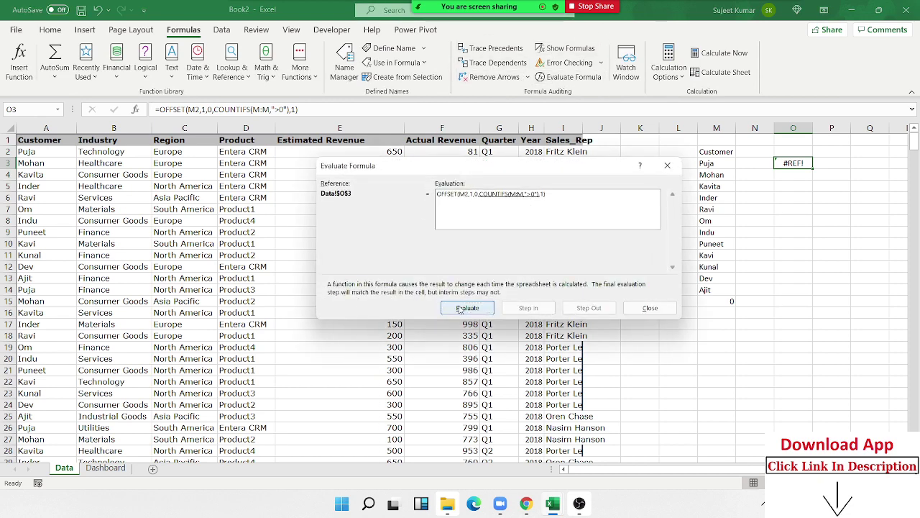
left_click(467, 309)
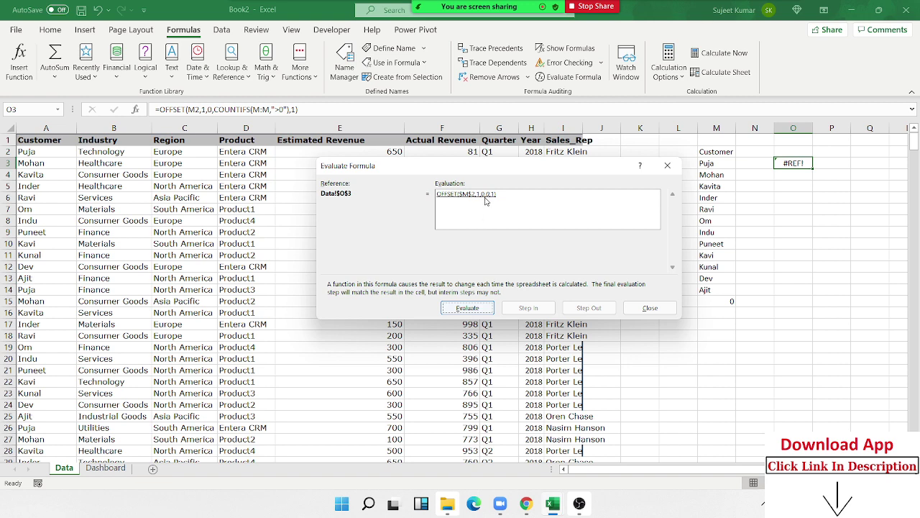
left_click(663, 310)
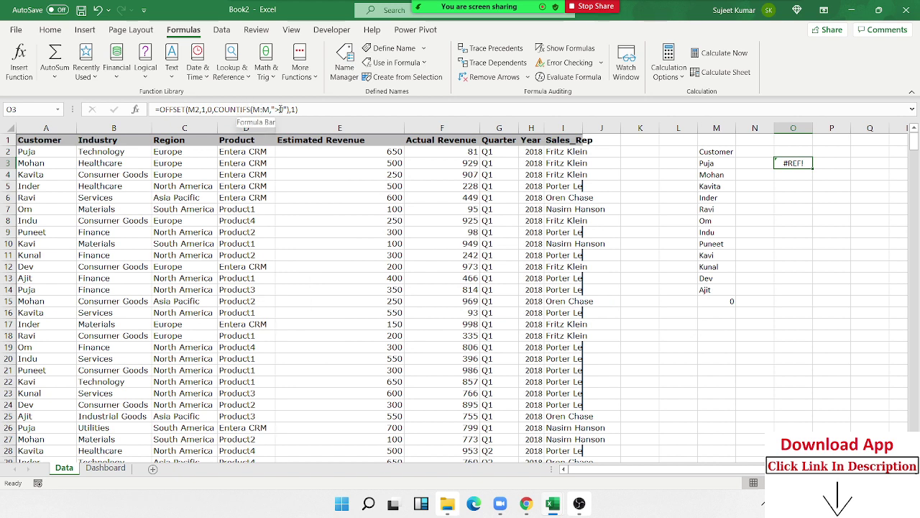
- Rebuild the criterion as ">"&0 and fix the brackets in O3's OFFSET formula
left_click(280, 109)
key("Delete")
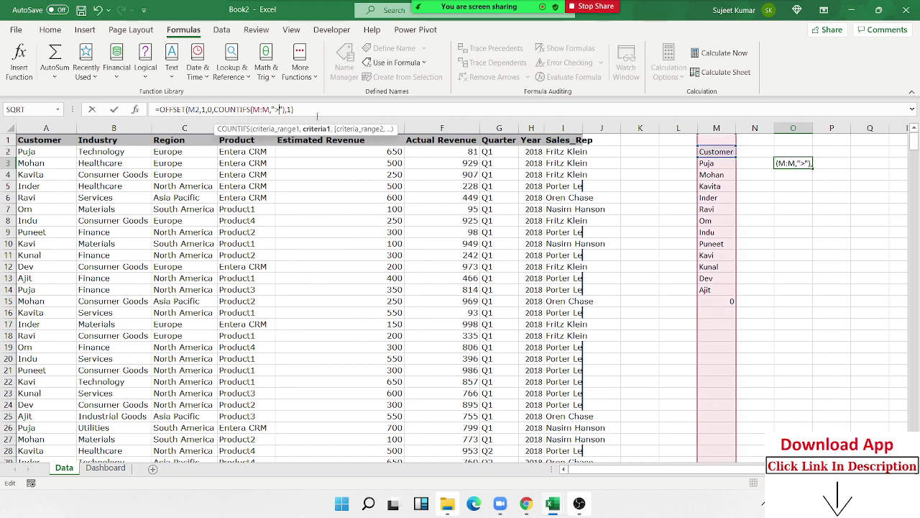
type("&")
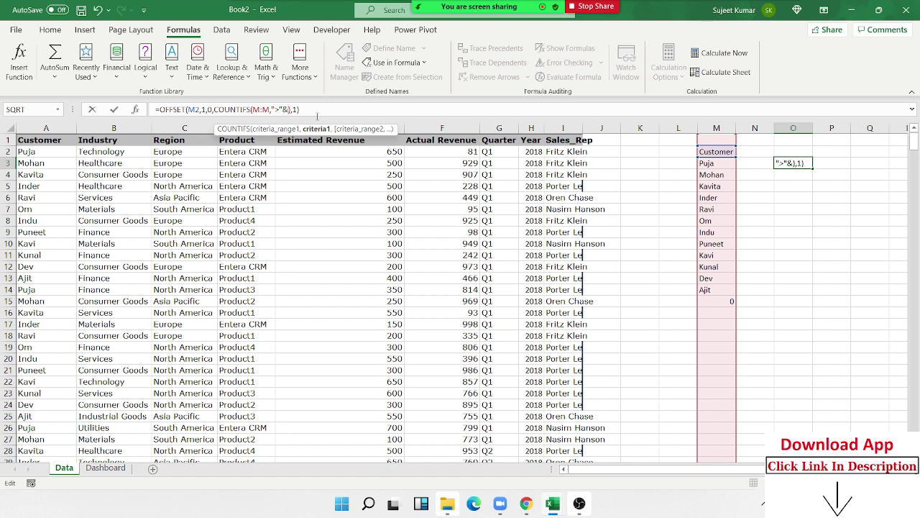
key("Right")
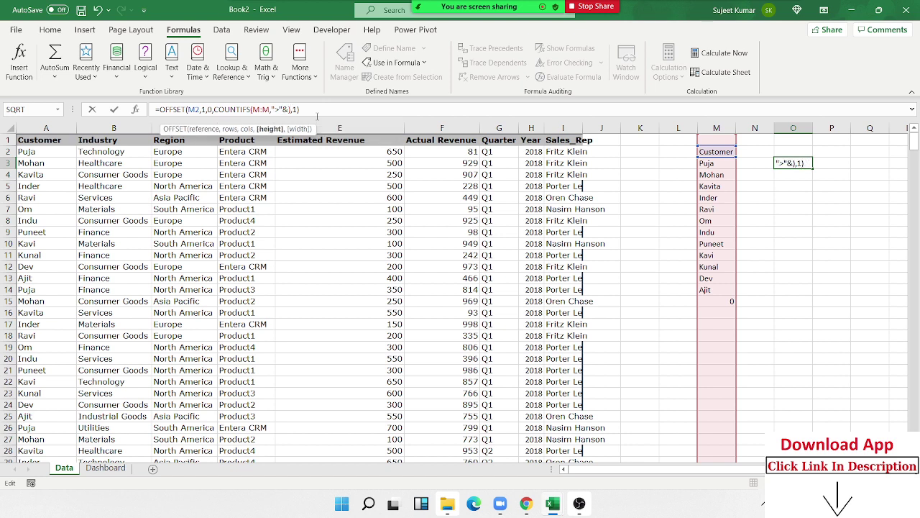
type("0")
key("Return")
key("Return")
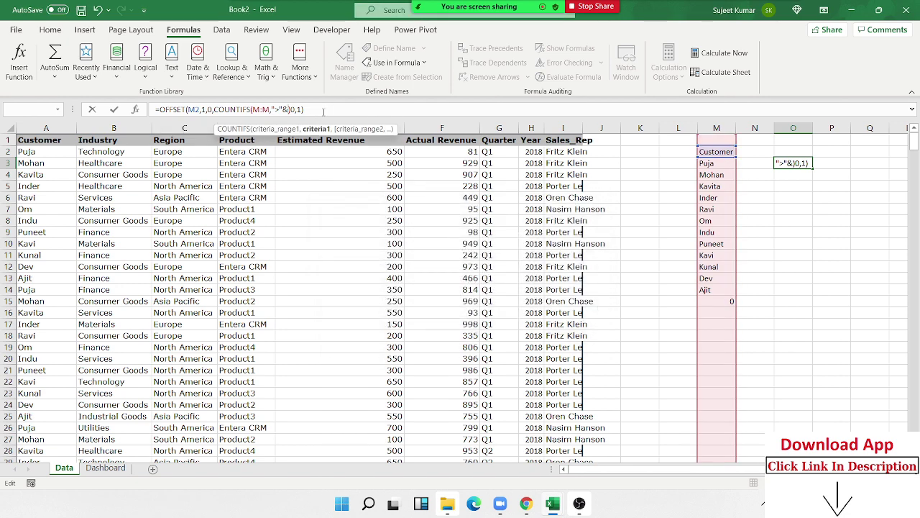
key("BackSpace")
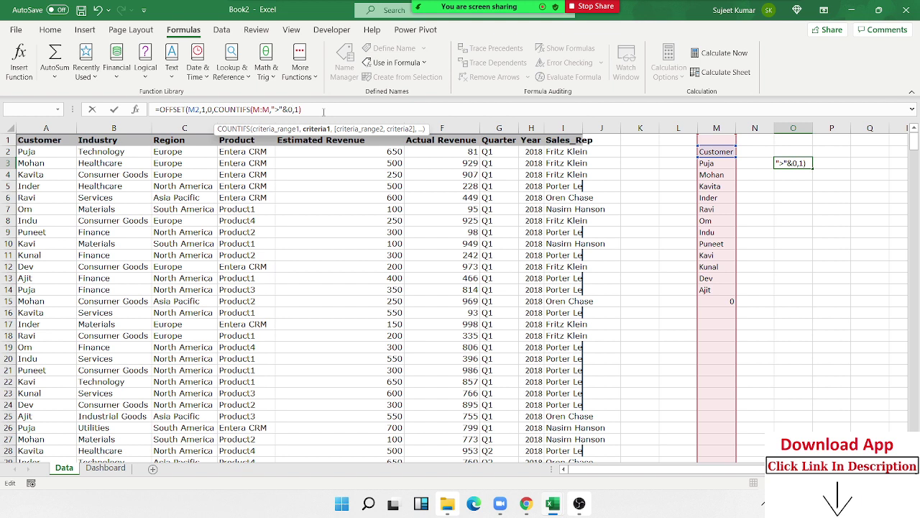
type(")")
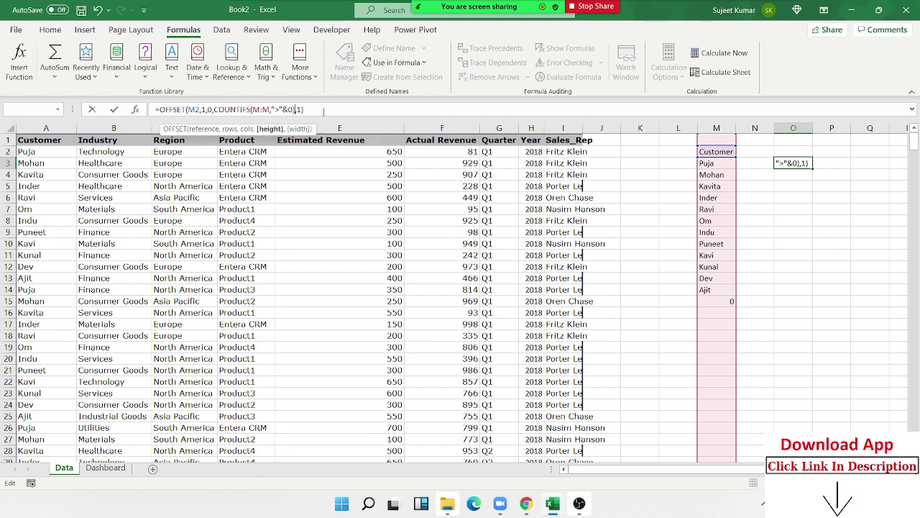
key("Return")
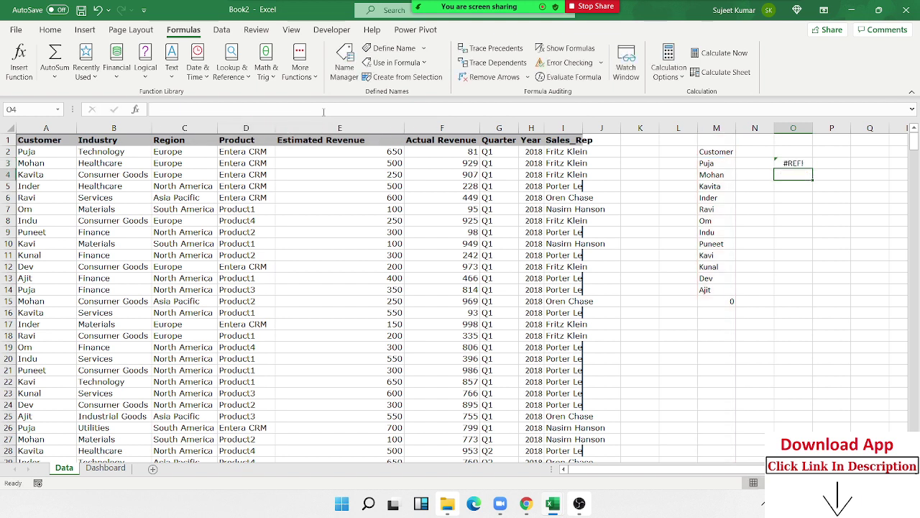
key("Up")
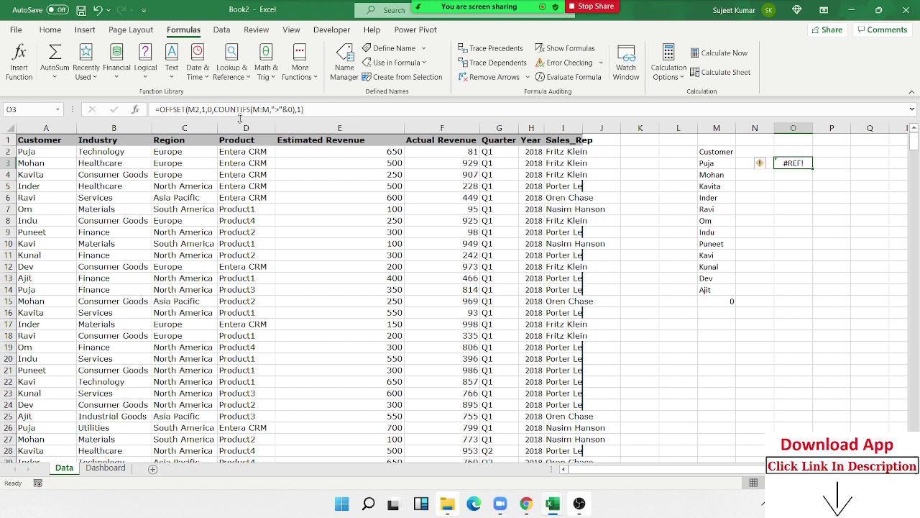
- Copy the COUNTIFS(M:M,">"&0) portion of O3's formula
left_click(218, 110)
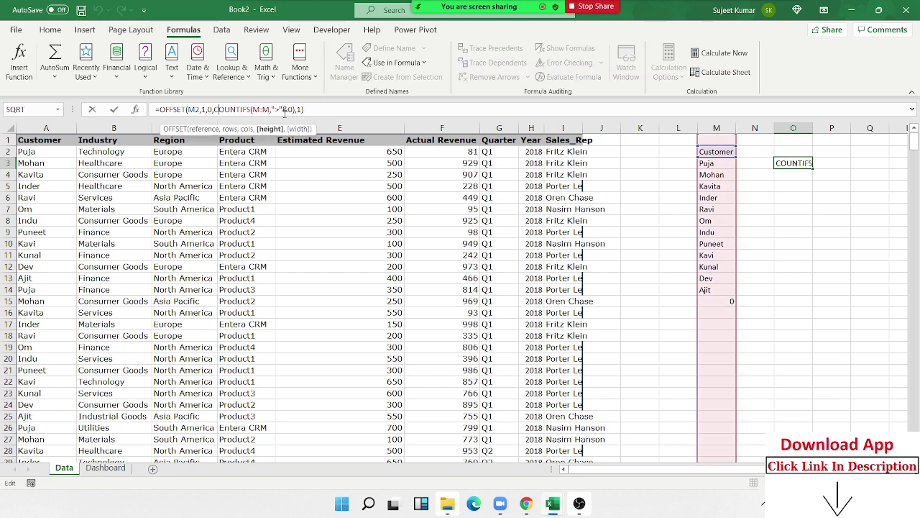
left_click_drag(296, 112, 214, 109)
key("ctrl+c")
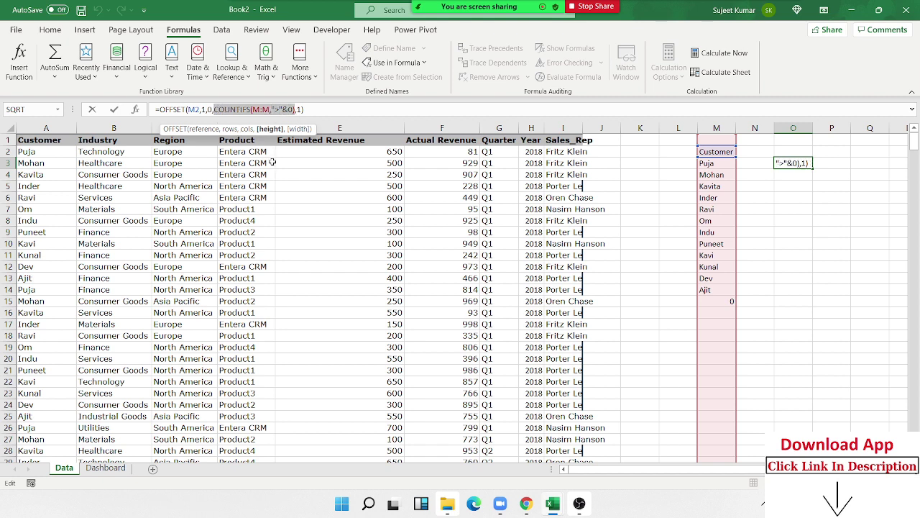
key("ctrl+Return")
left_click(800, 178)
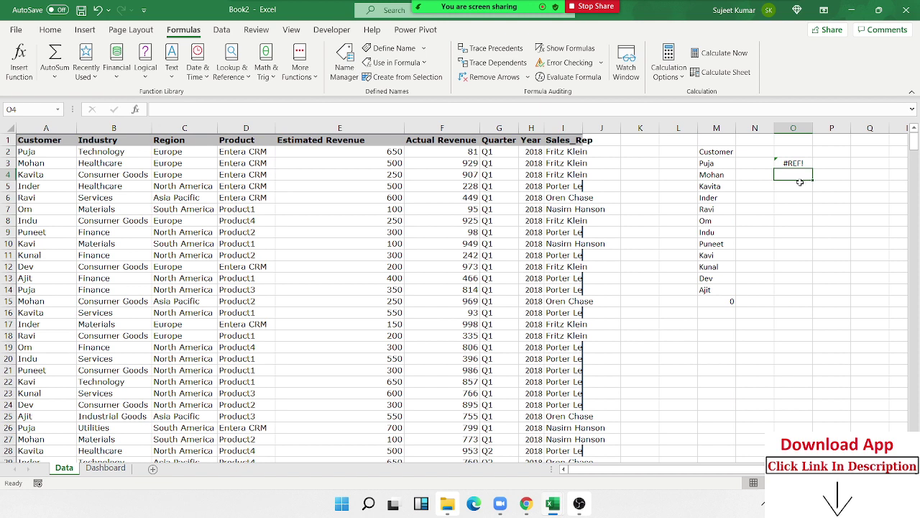
- Enter =COUNTIFS(M:M,">0") in O4 and check the UNIQUE list in column M
type("=")
key("ctrl+v")
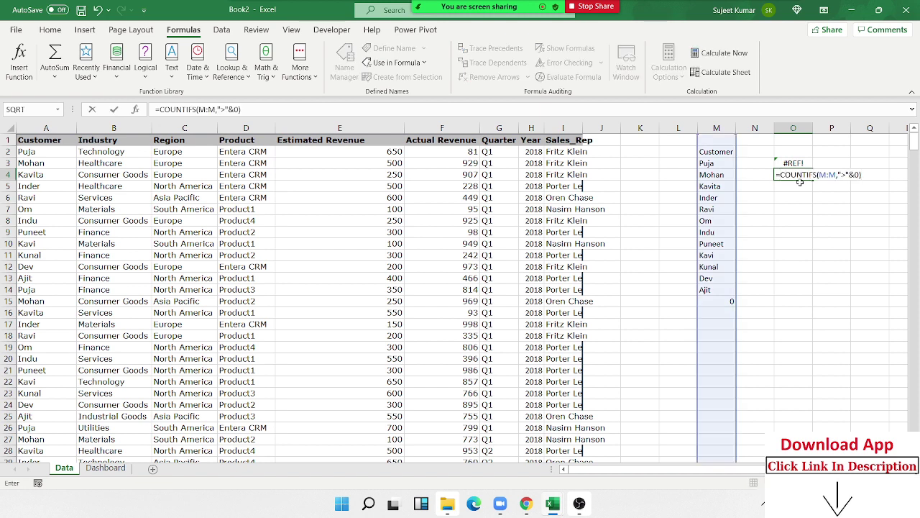
key("ctrl+Return")
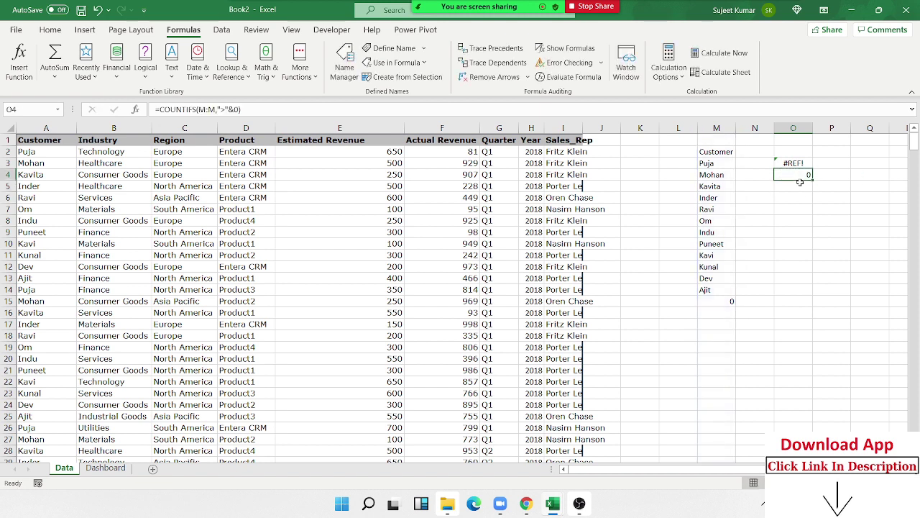
double_click(798, 175)
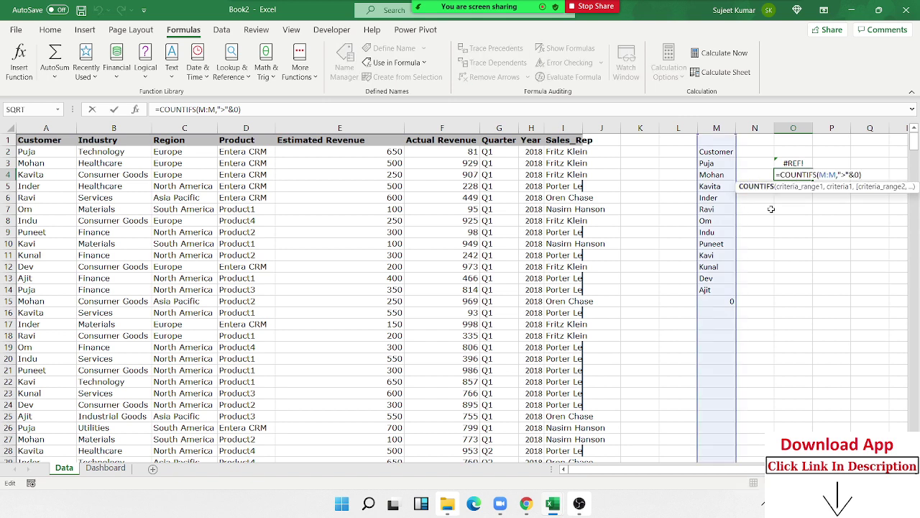
left_click(849, 174)
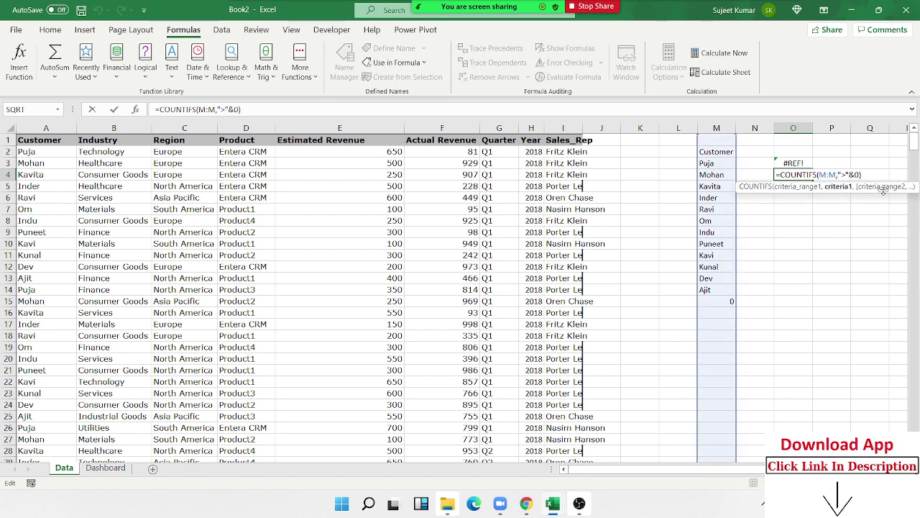
key("BackSpace")
key("Delete")
type("\"")
key("Return")
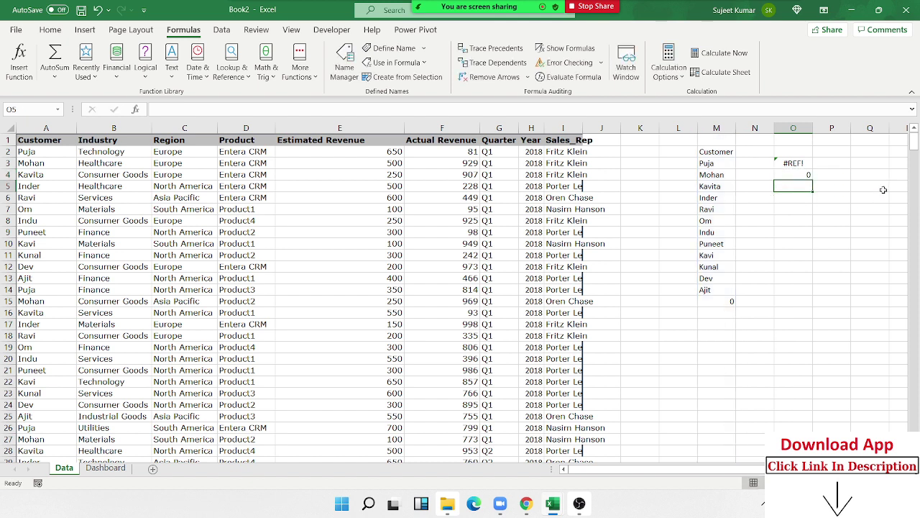
key("Up")
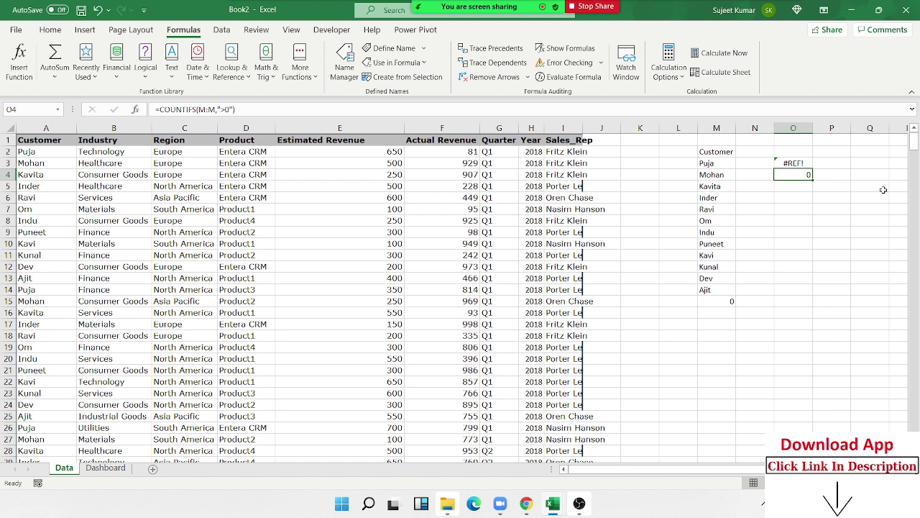
left_click(725, 161)
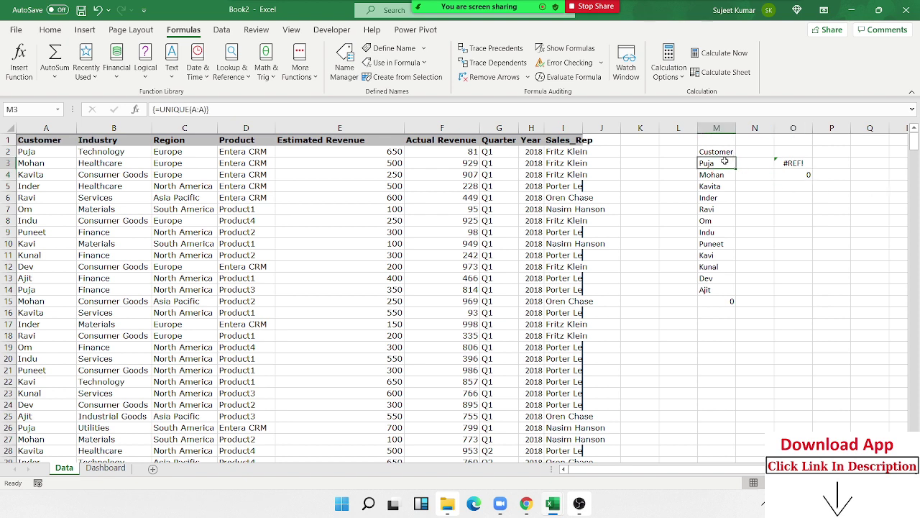
left_click(723, 301)
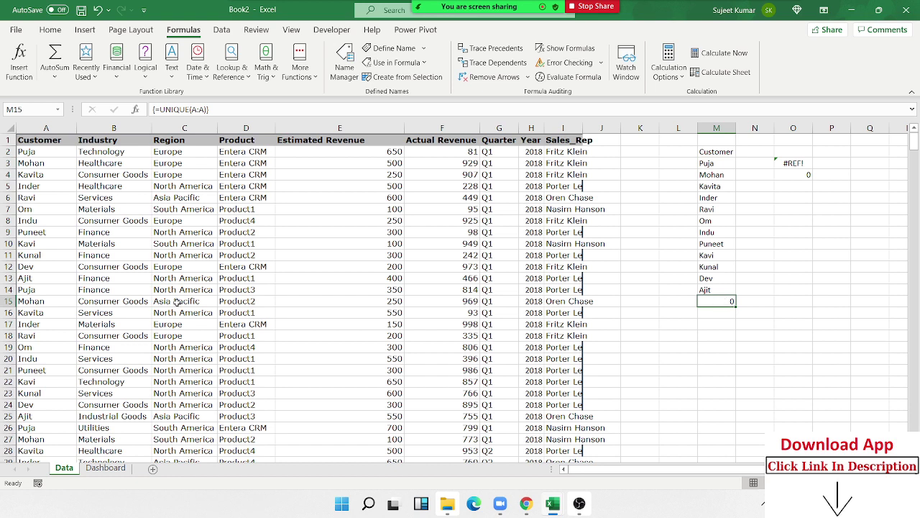
- Rename the customers in A12 to Yogita and A16 to Kunal
left_click(41, 267)
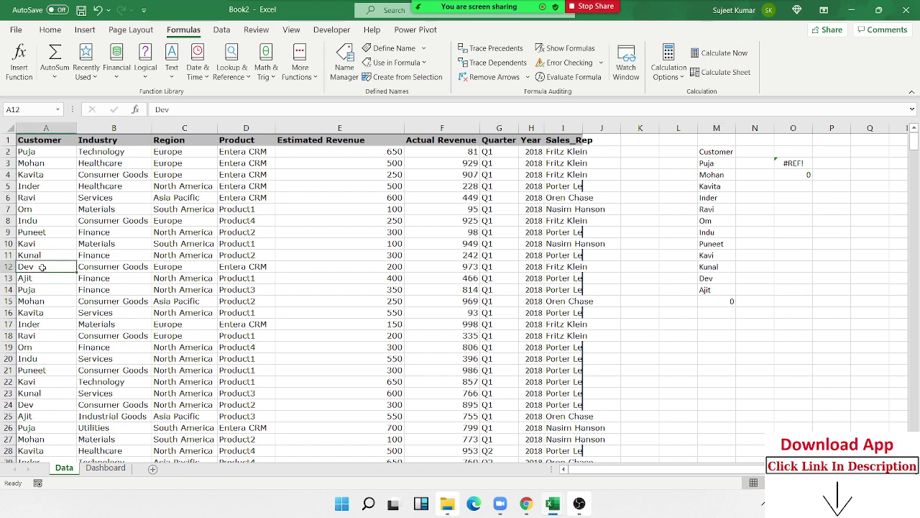
type("Yo")
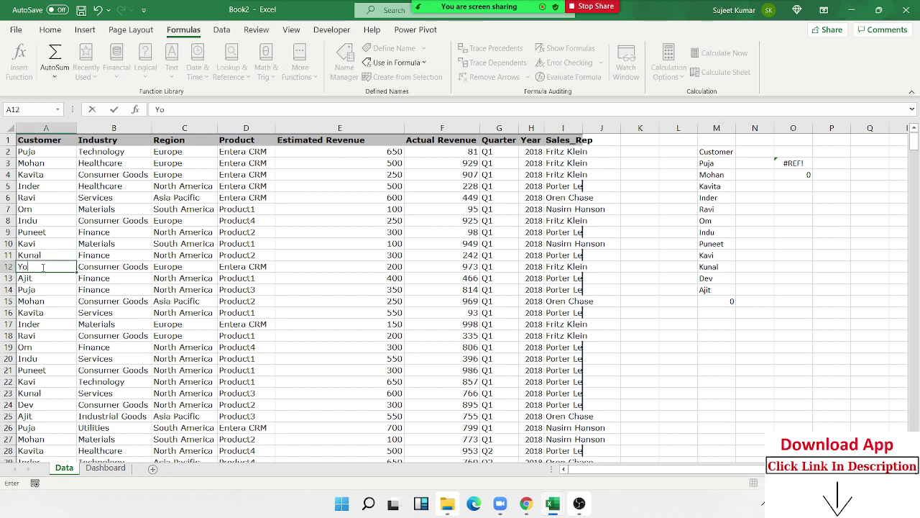
type("gita")
key("Return")
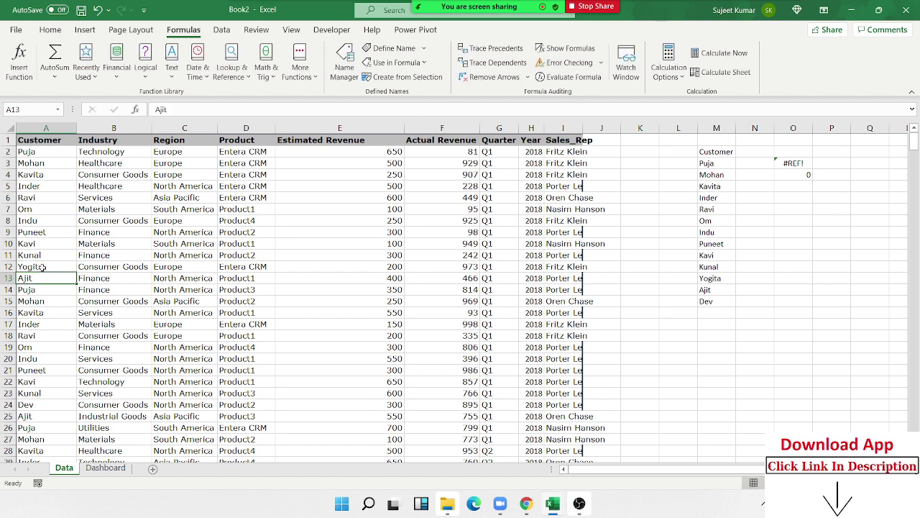
key("Up")
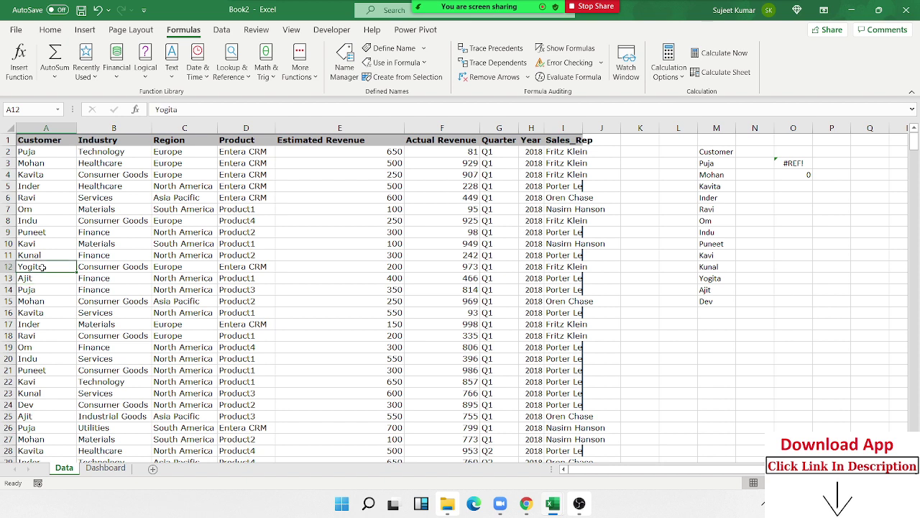
key("Up")
key("Down")
key("Down")
key("Down")
key("Down")
key("Down")
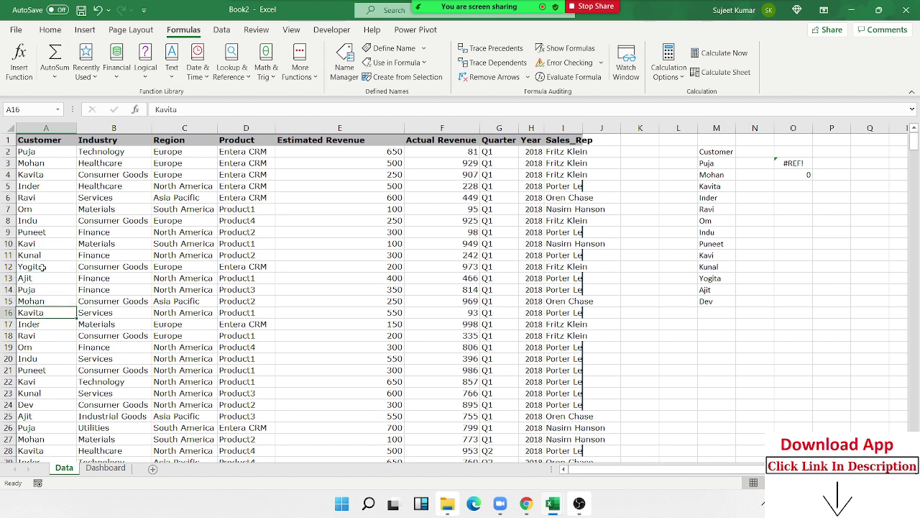
type("Kub")
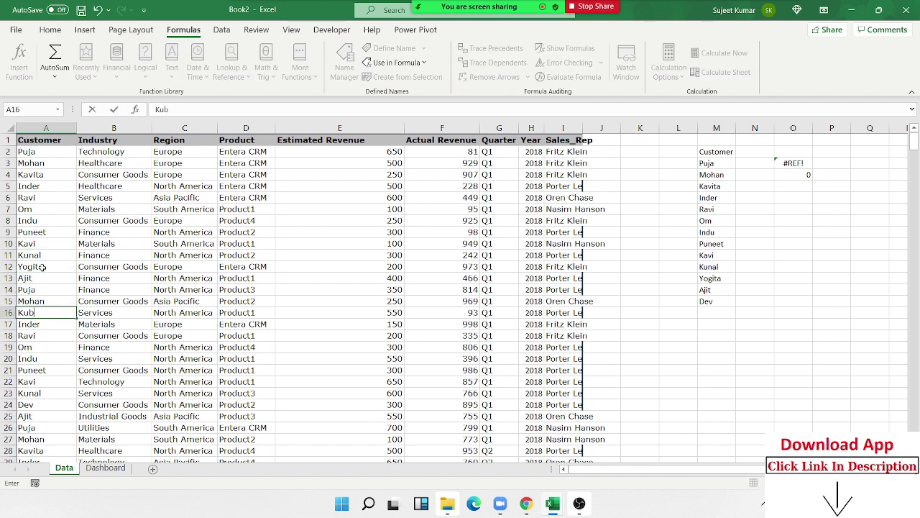
key("BackSpace")
type("nal")
key("Return")
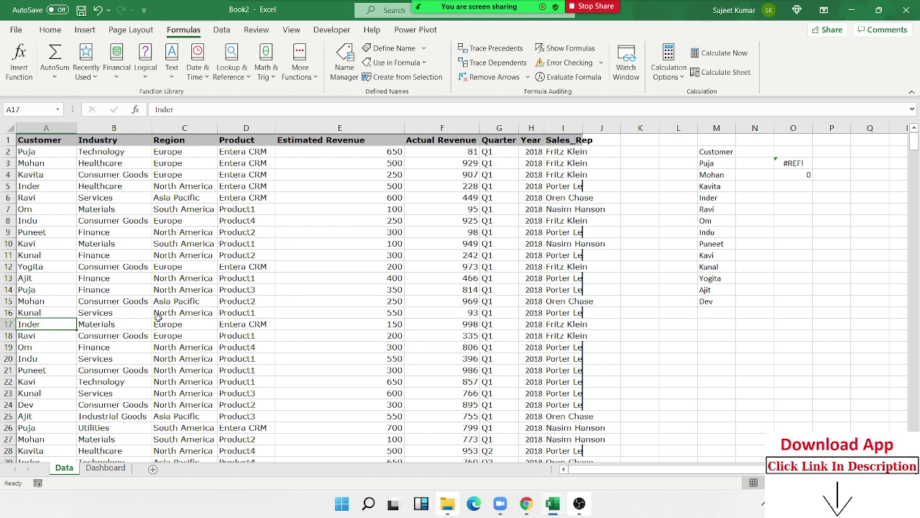
- Select column M's unique list and try re-entering UNIQUE, dismissing the can't-change-array warning
left_click_drag(719, 302, 711, 165)
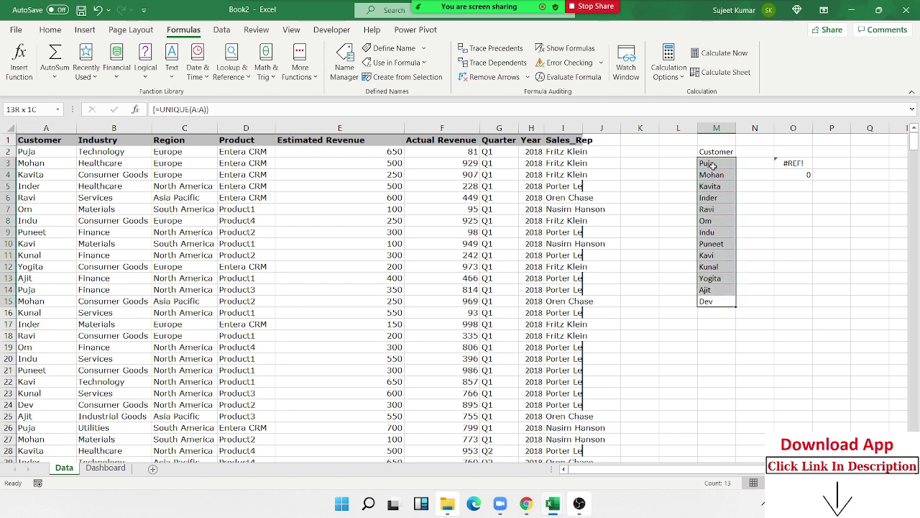
left_click(703, 303)
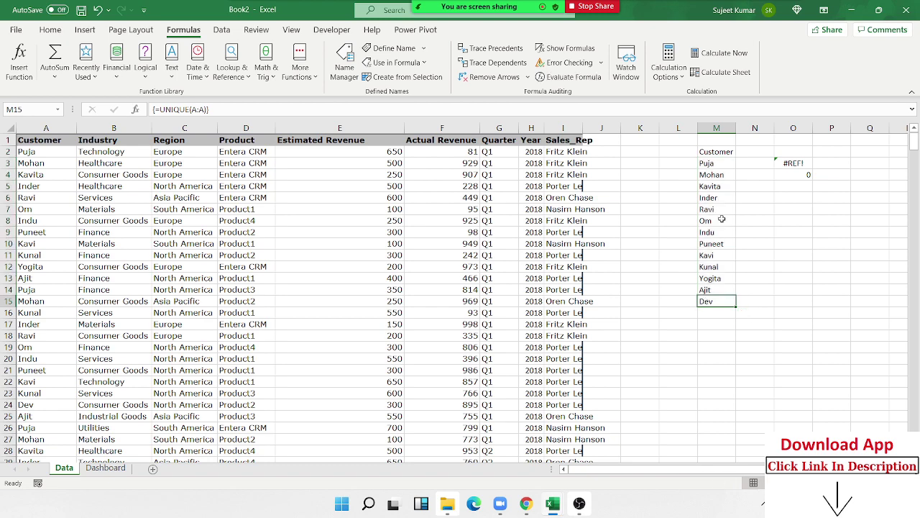
left_click_drag(713, 162, 710, 499)
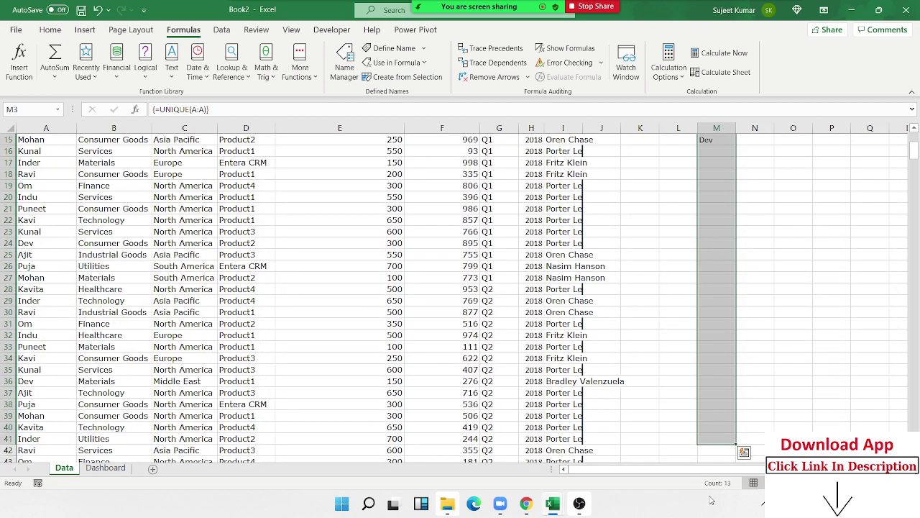
key("F2")
key("Return")
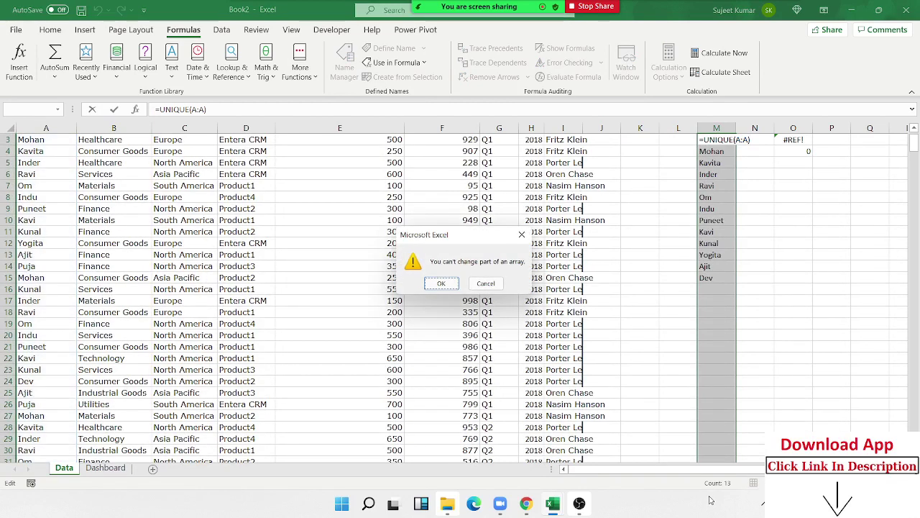
key("Return")
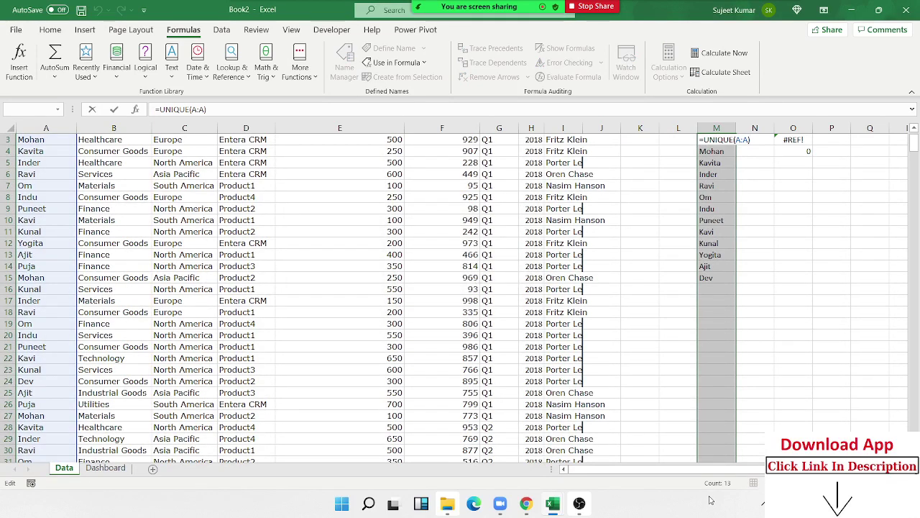
key("Return")
left_click(740, 266)
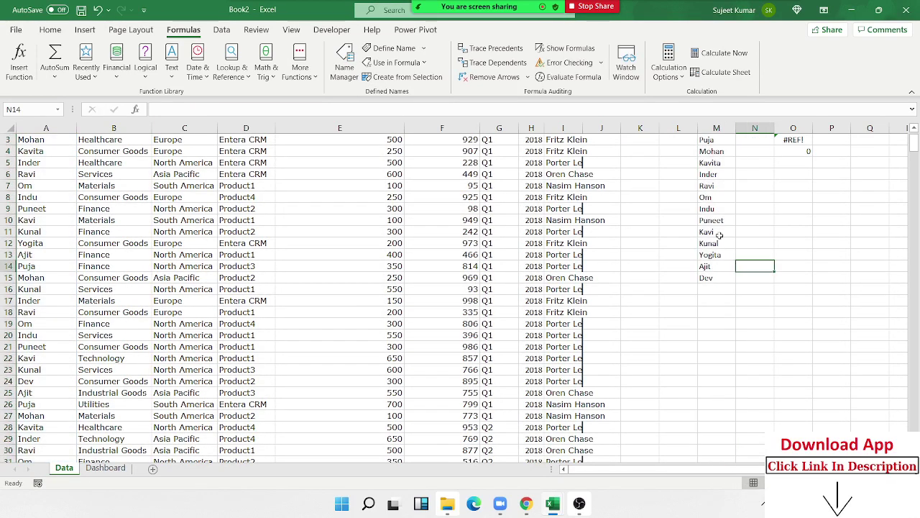
- Enter =UNIQUE(A:A) as an array formula from M2 down column M
scroll(719, 235, "up", 2)
left_click(708, 151)
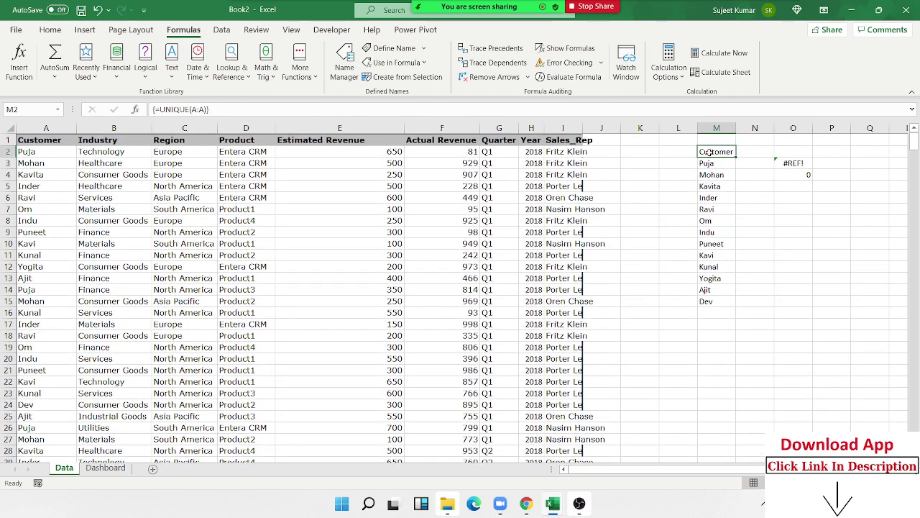
left_click_drag(708, 152, 719, 461)
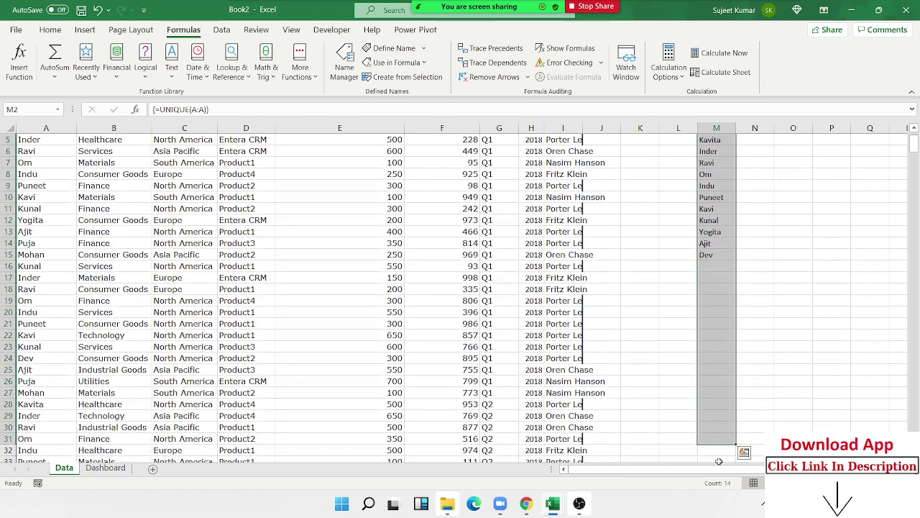
key("F2")
key("ctrl+shift+Return")
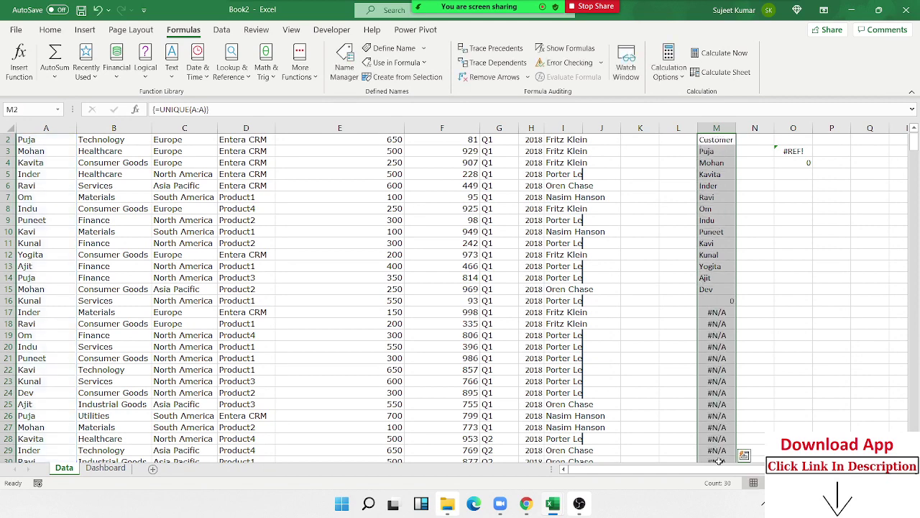
- Inspect the formulas in O3, O4 and M3
left_click(796, 153)
left_click(804, 164)
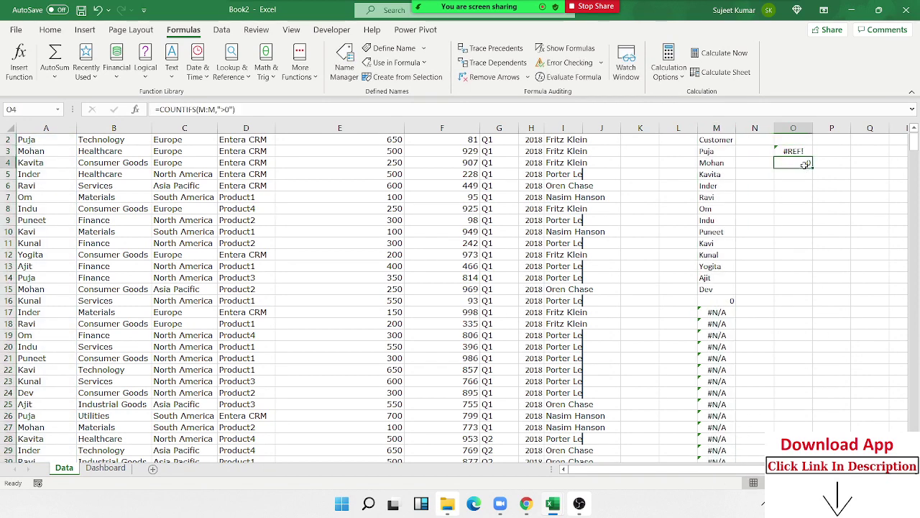
left_click(717, 151)
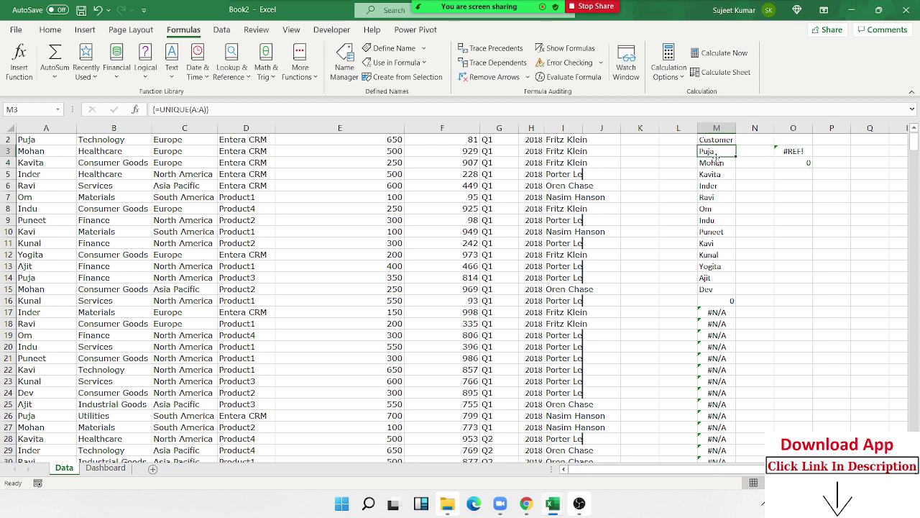
scroll(694, 205, "up", 1)
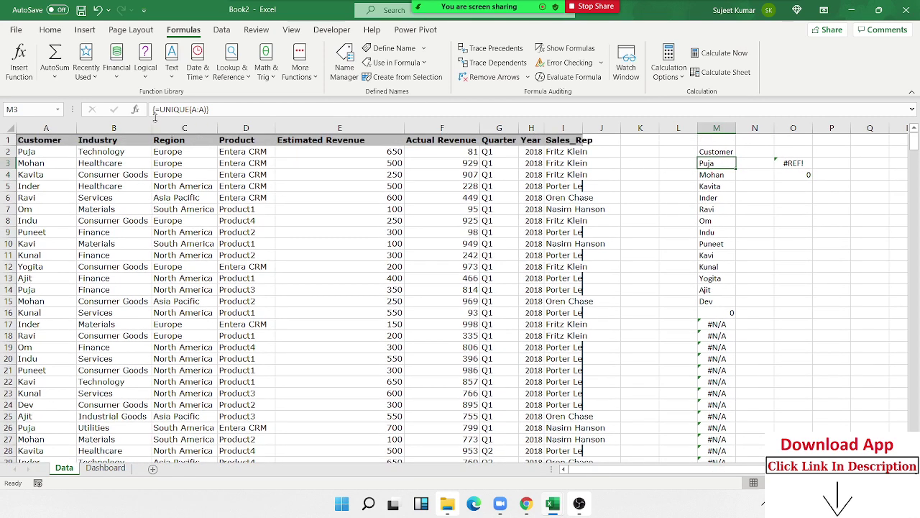
left_click(155, 113)
type("I")
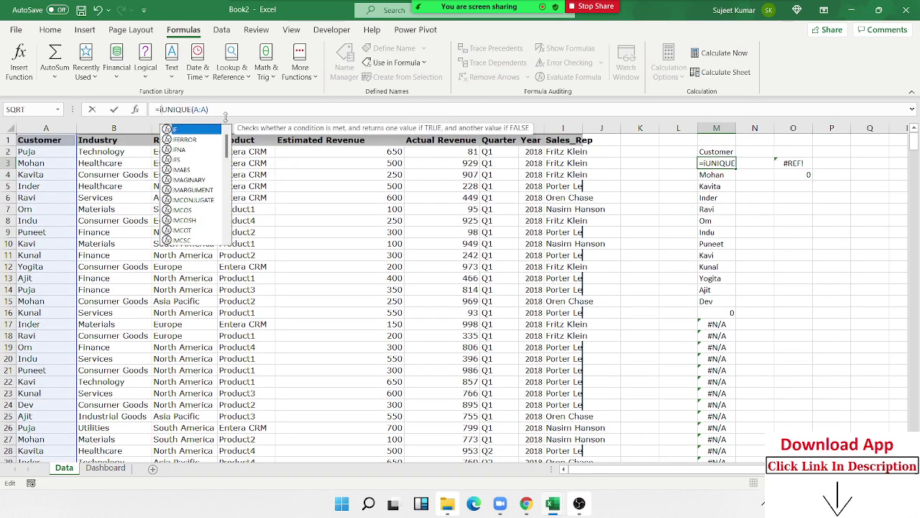
type("FERROR(")
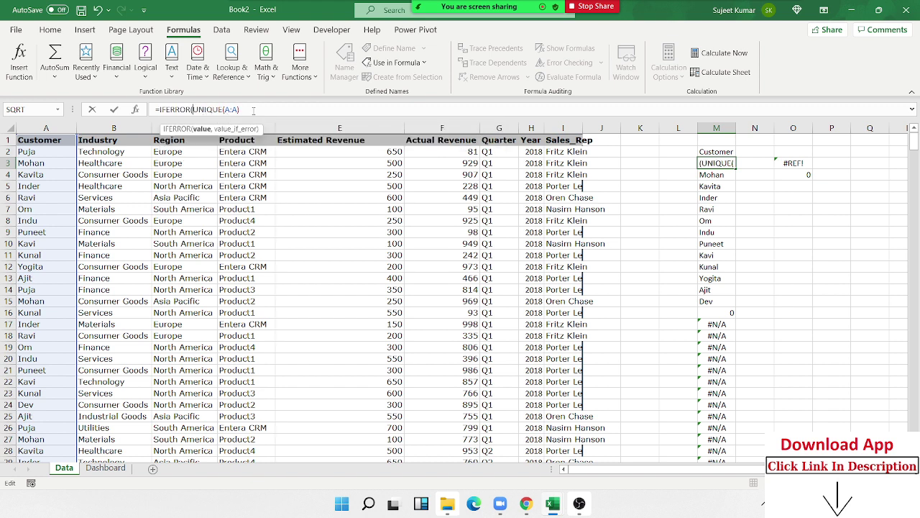
left_click(253, 110)
type(",")
type("\"")
type("N")
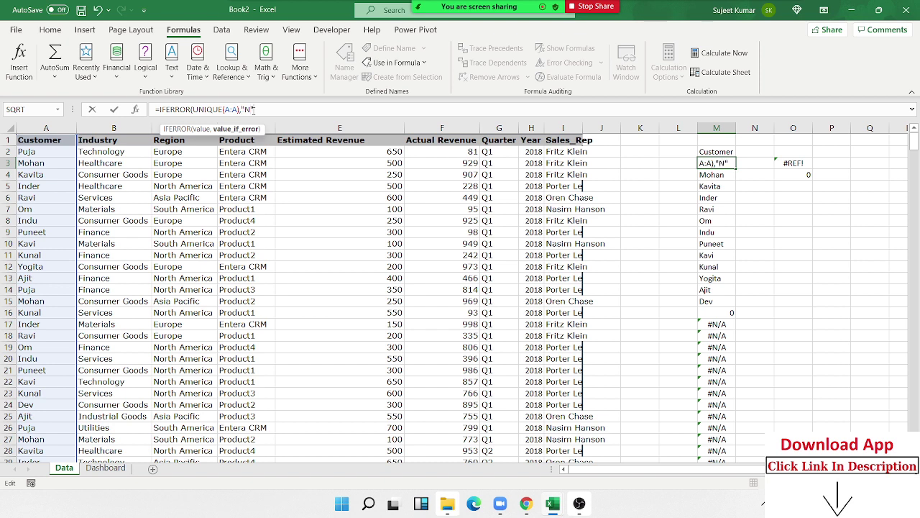
key("Return")
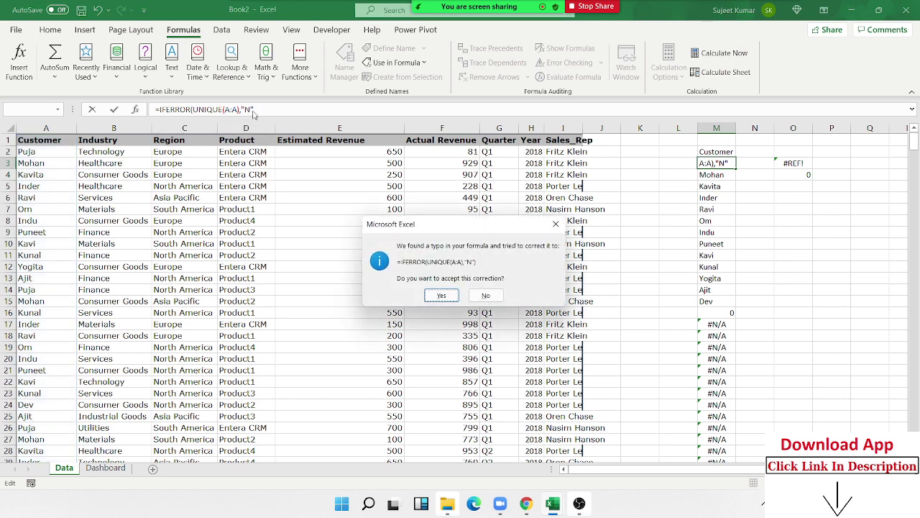
key("Return")
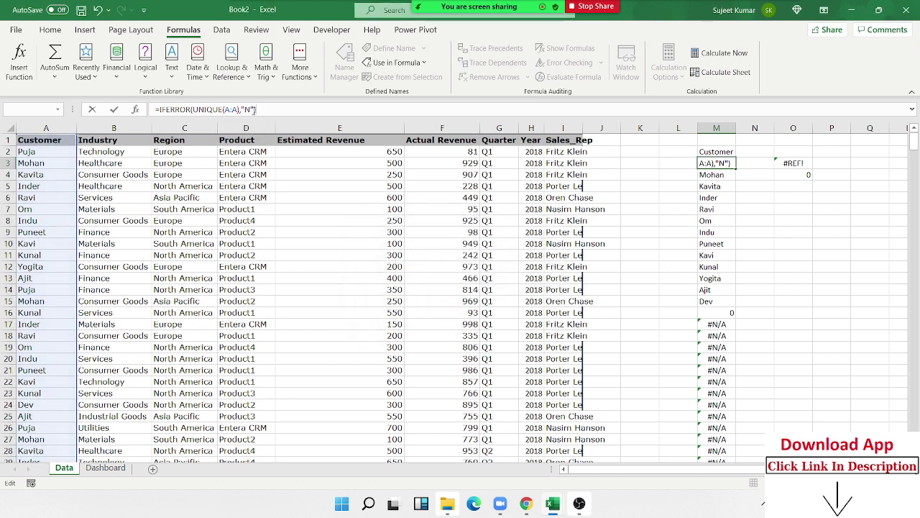
key("ctrl+shift+Return")
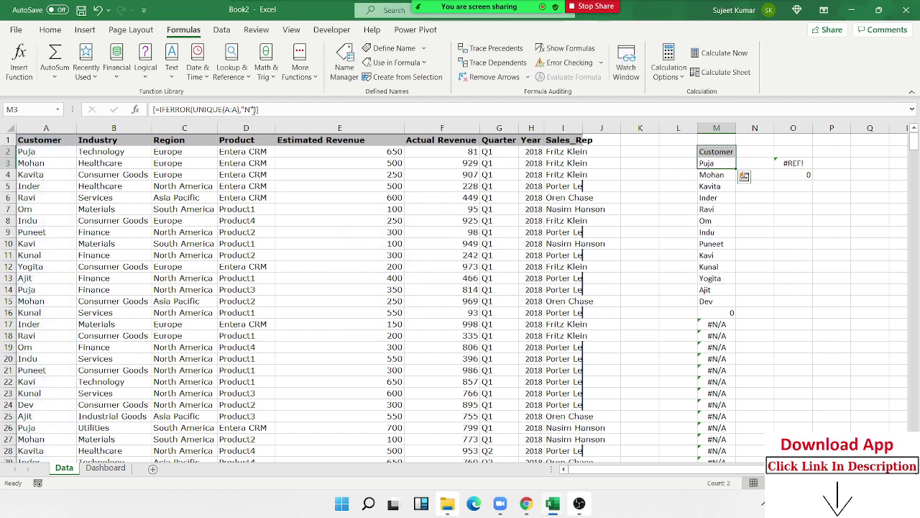
left_click(717, 163)
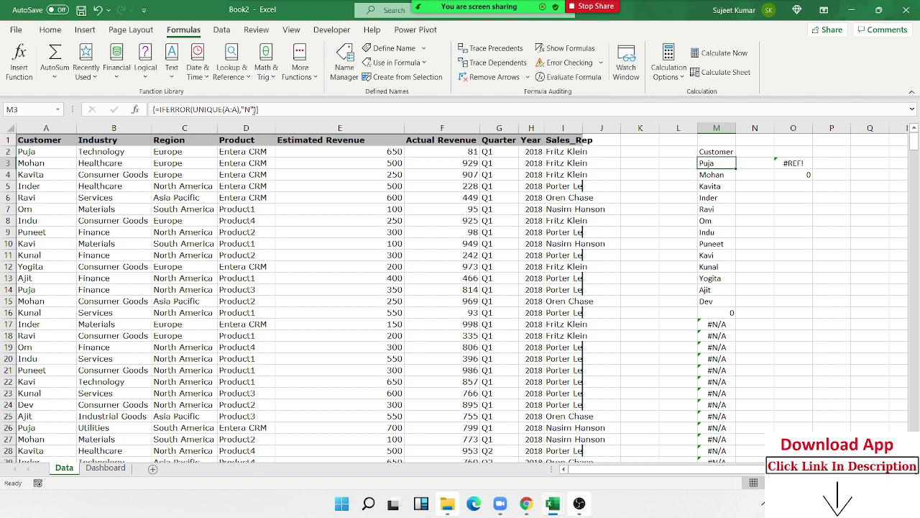
left_click(717, 369)
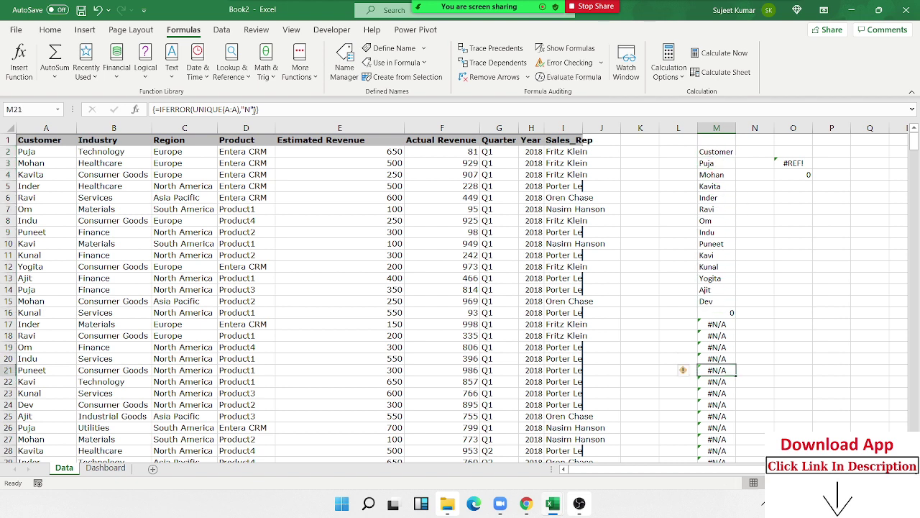
key("Up")
key("Up")
key("Up")
key("Up")
key("Up")
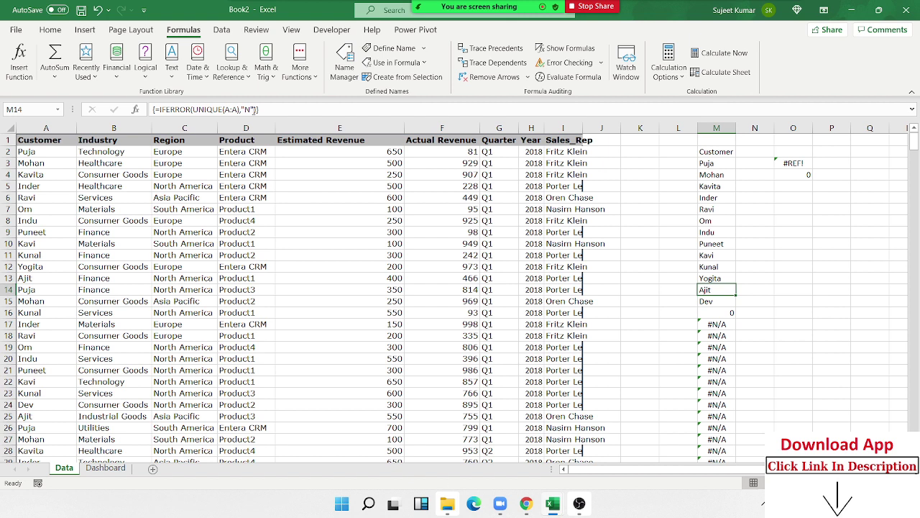
key("ctrl+Up")
key("ctrl+z")
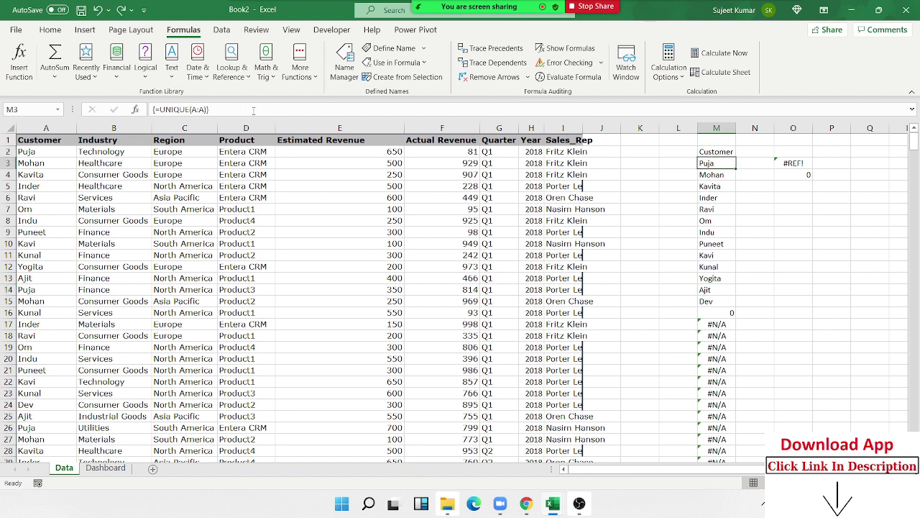
left_click(253, 110)
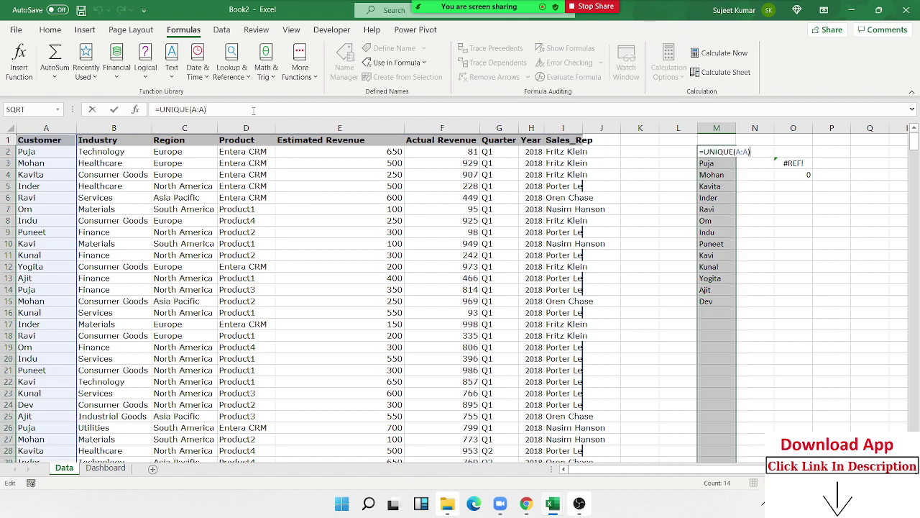
key("ctrl+shift+Return")
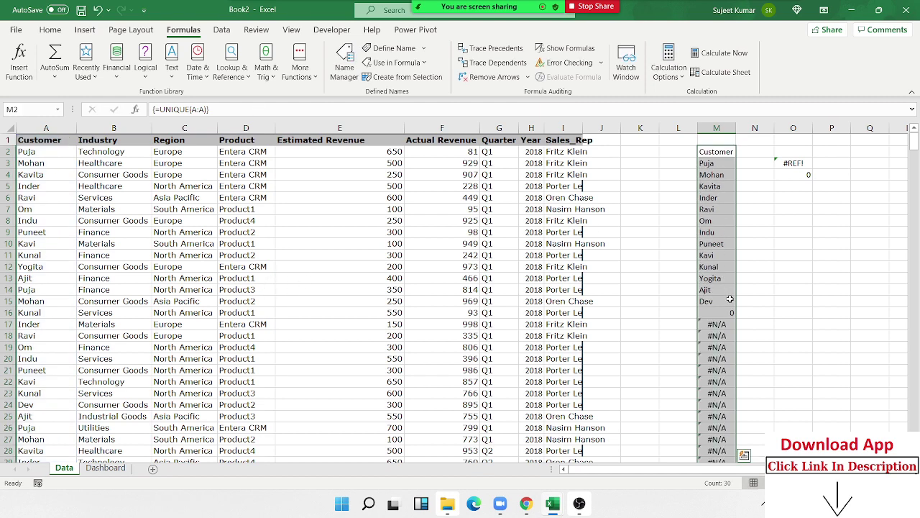
left_click(719, 323)
left_click(713, 369)
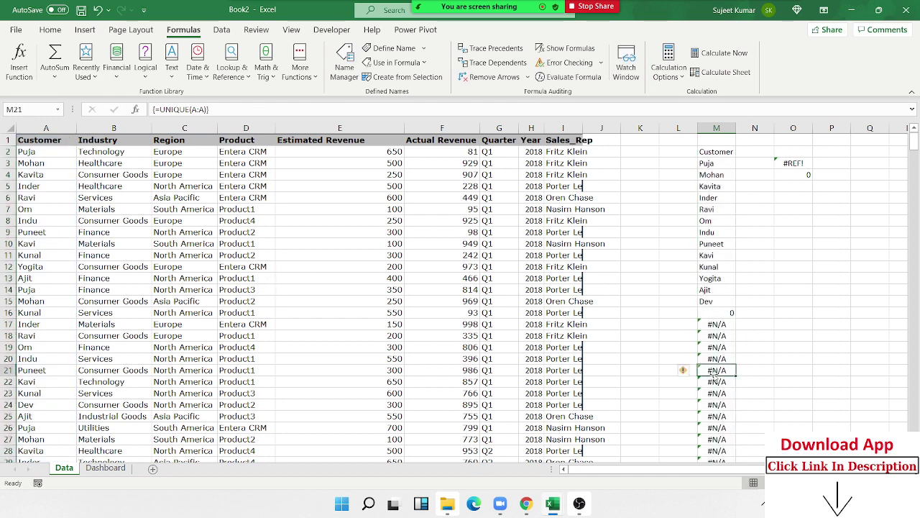
scroll(714, 371, "down", 1)
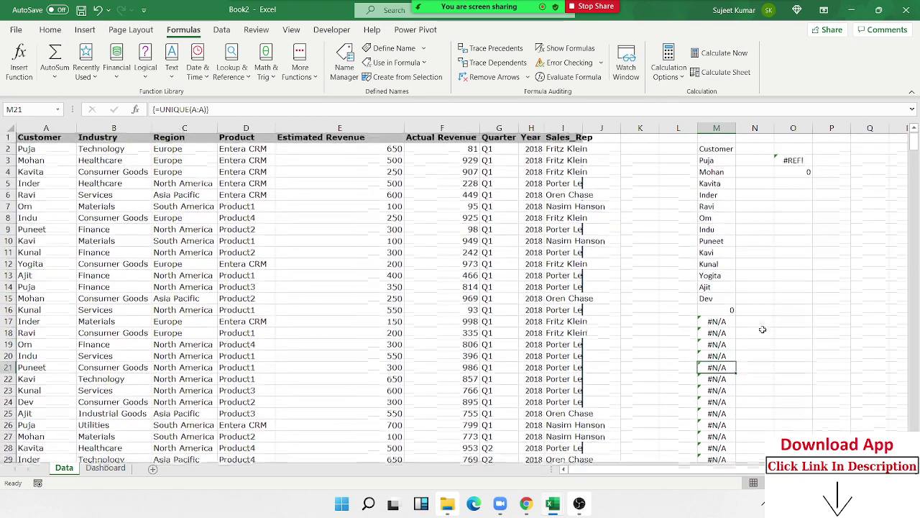
scroll(763, 329, "up", 1)
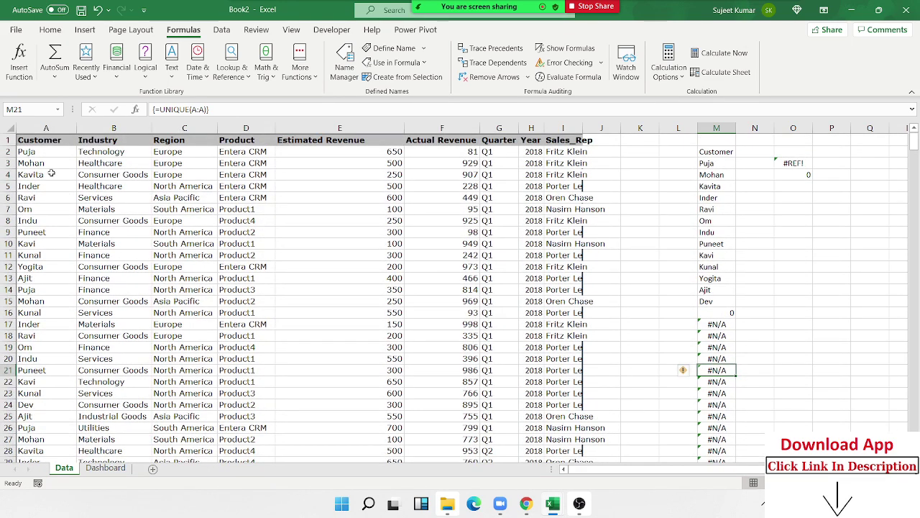
key("ctrl+Home")
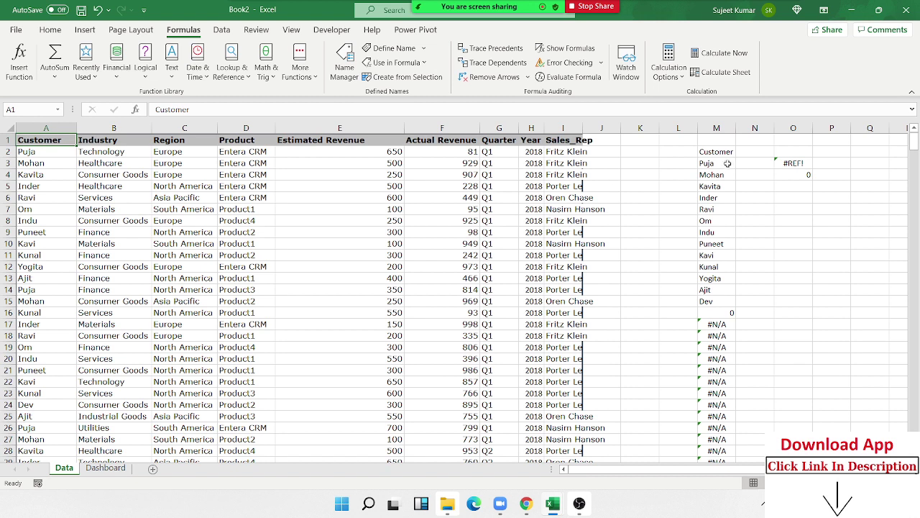
left_click(712, 163)
left_click(797, 164)
left_click(803, 170)
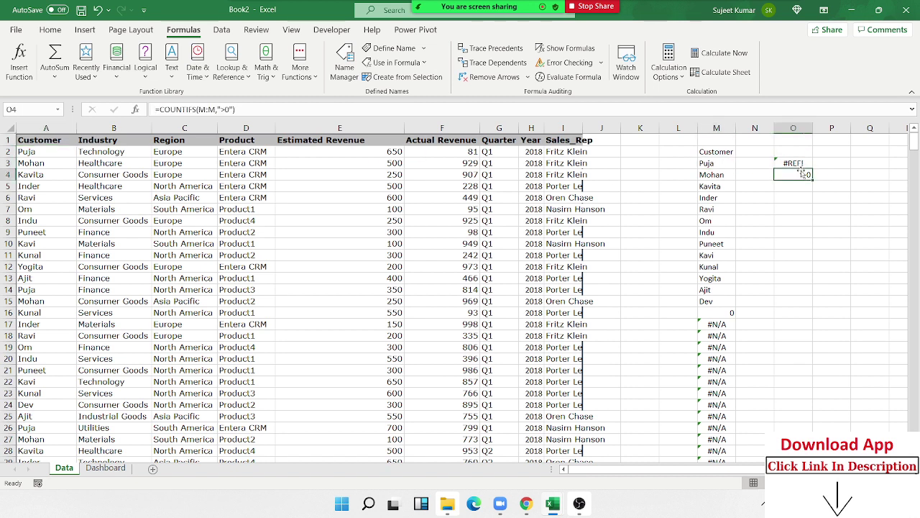
double_click(802, 164)
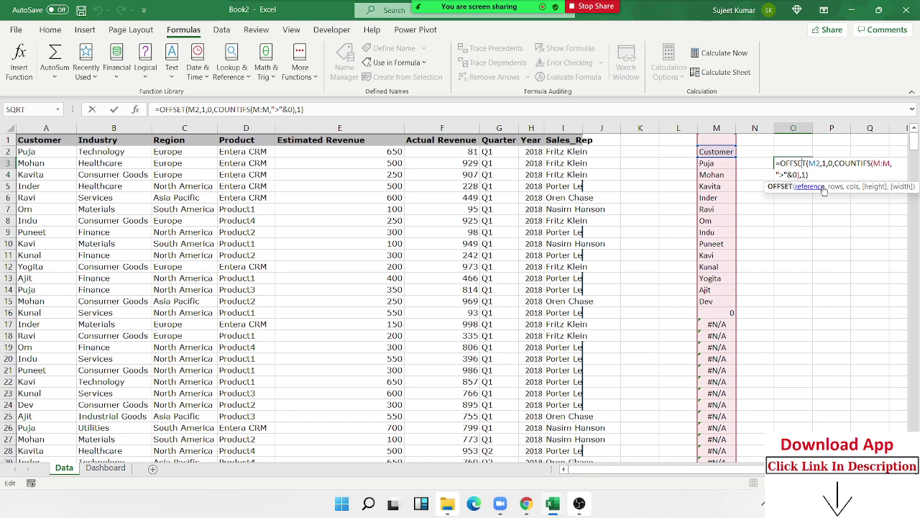
key("ctrl+Return")
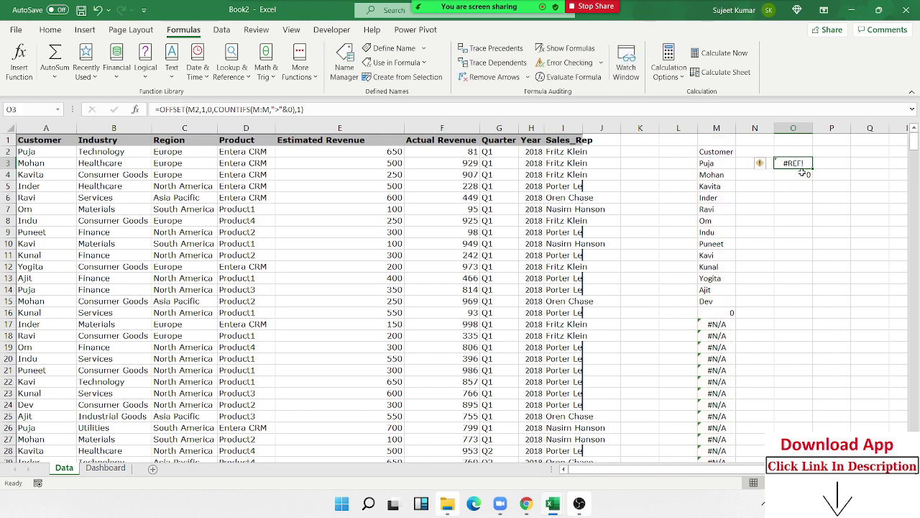
double_click(827, 175)
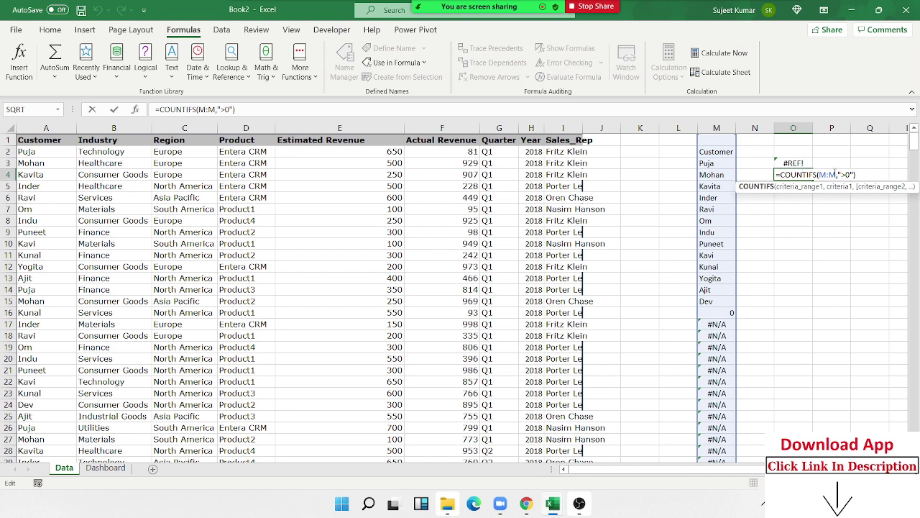
left_click(836, 174)
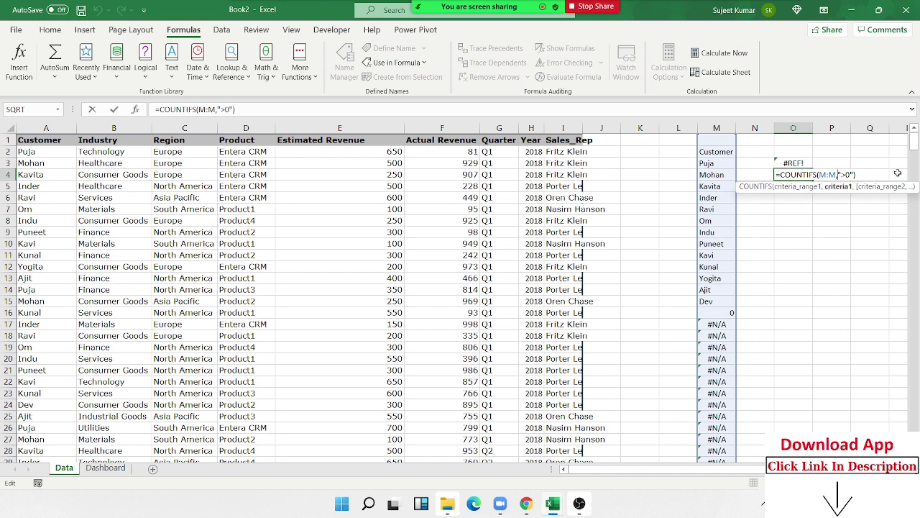
- Replace O4's formula with a COUNTA counting column M
key("Escape")
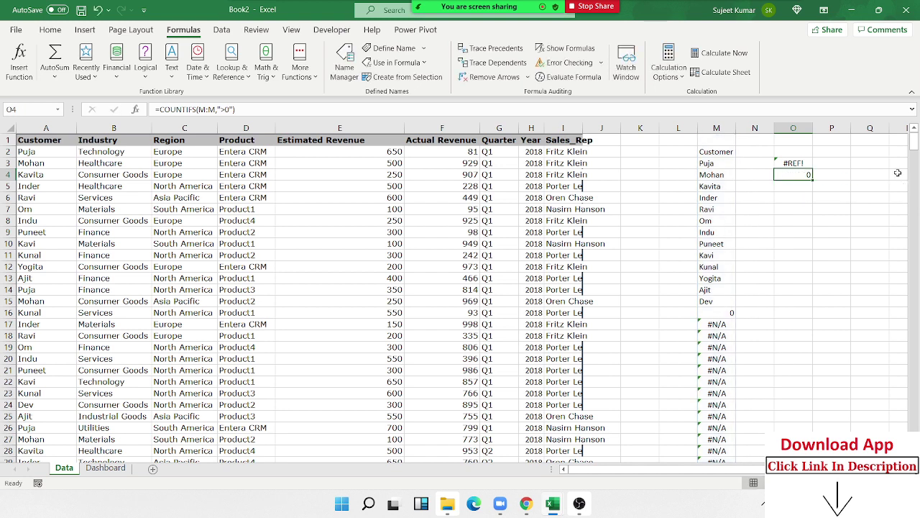
type("=cou")
key("Down")
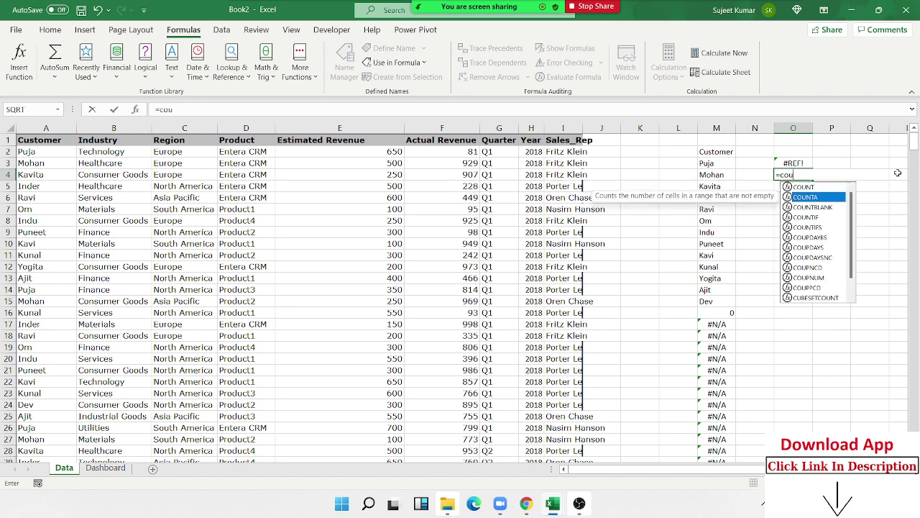
key("Tab")
key("Left")
key("Left")
key("ctrl+space")
key("ctrl+Return")
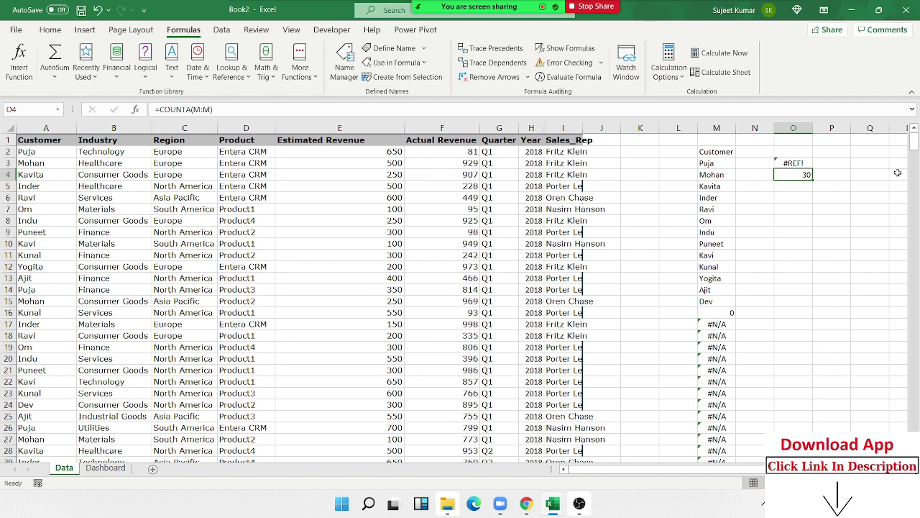
- Start an AGGREGATE formula in O4 using function number 3 (COUNTA)
key("Down")
key("Left")
key("Up")
key("Right")
type("=")
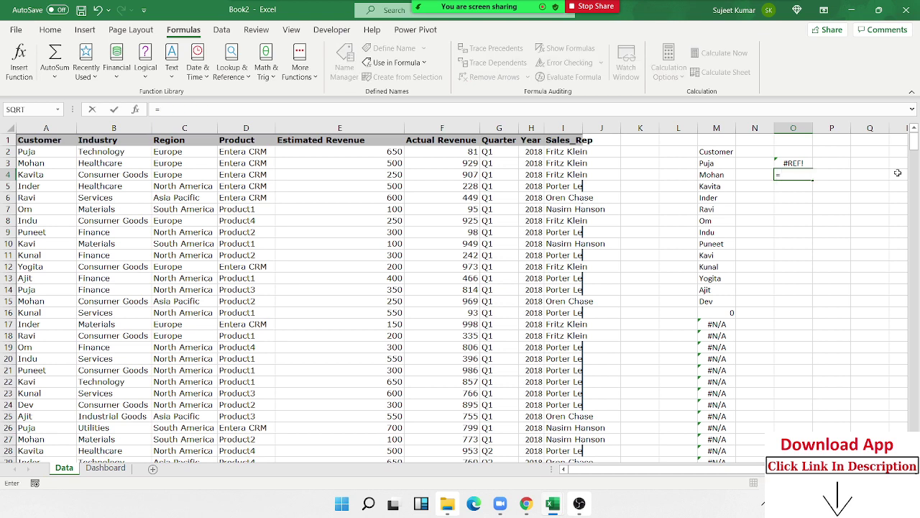
type("ag")
key("Tab")
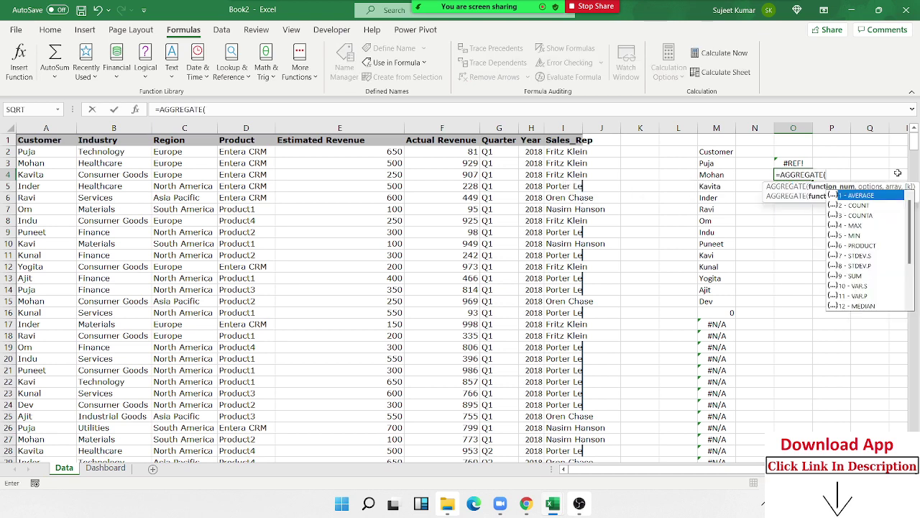
key("Down")
key("Down")
key("Down")
key("Down")
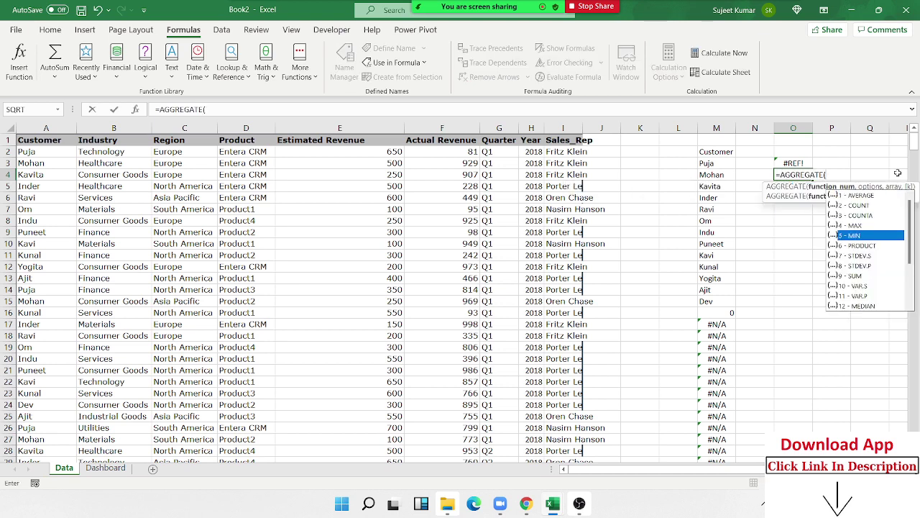
key("Down")
key("Down")
key("Down")
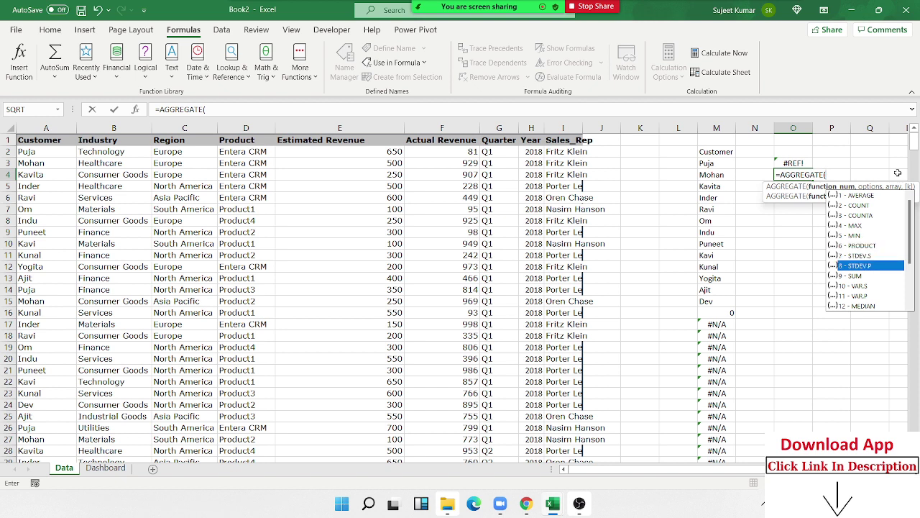
key("Up")
key("Up")
key("Up")
key("Up")
key("Up")
key("Up")
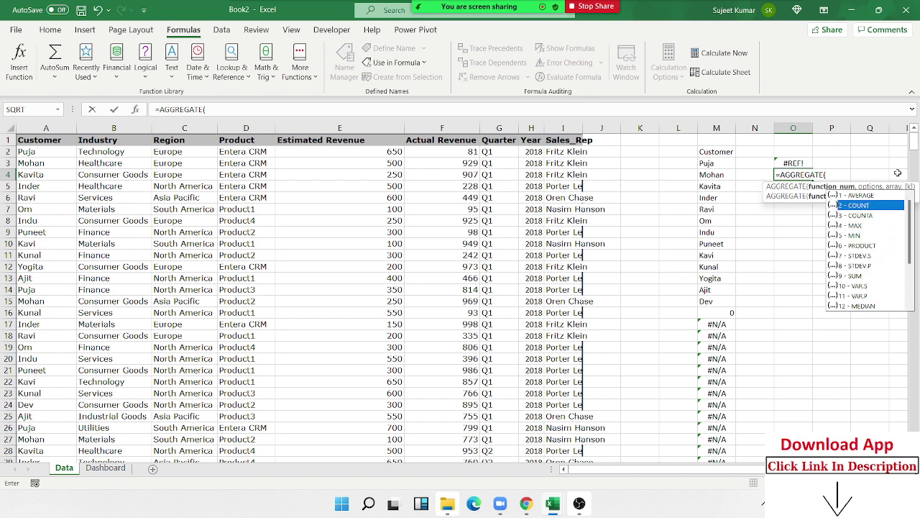
key("Down")
key("Escape")
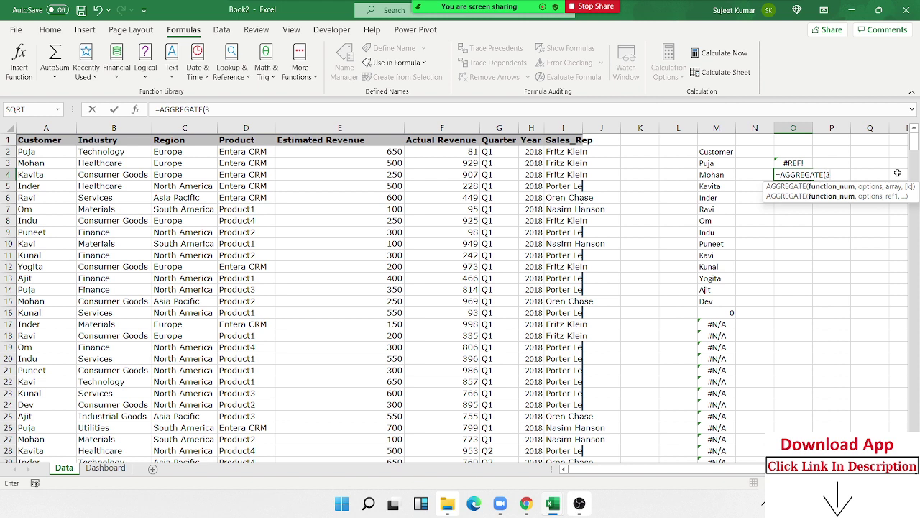
type(",")
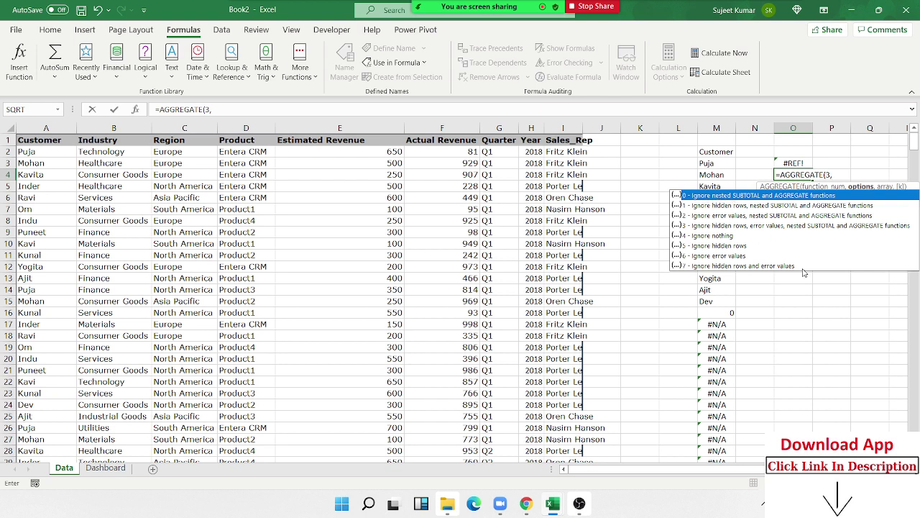
- Complete it as =AGGREGATE(3,6,M:M), ignoring error values, giving 15
key("Down")
key("Down")
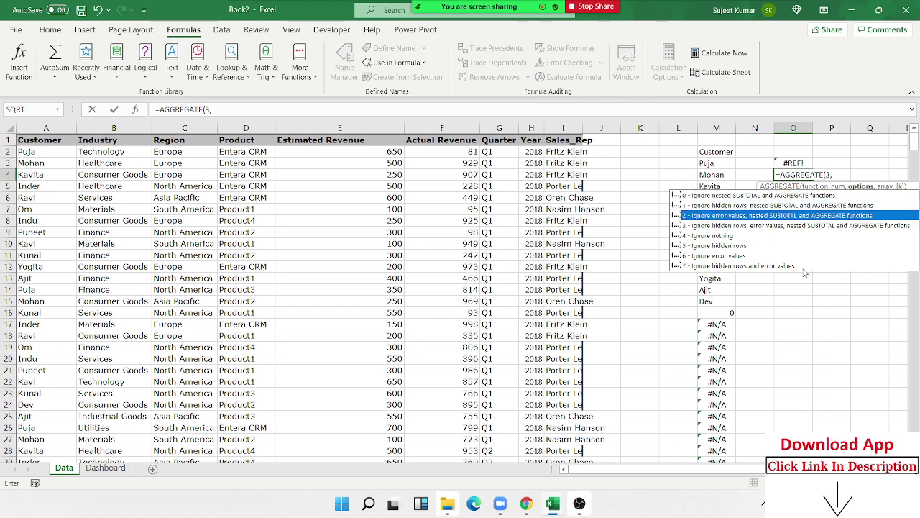
key("Down")
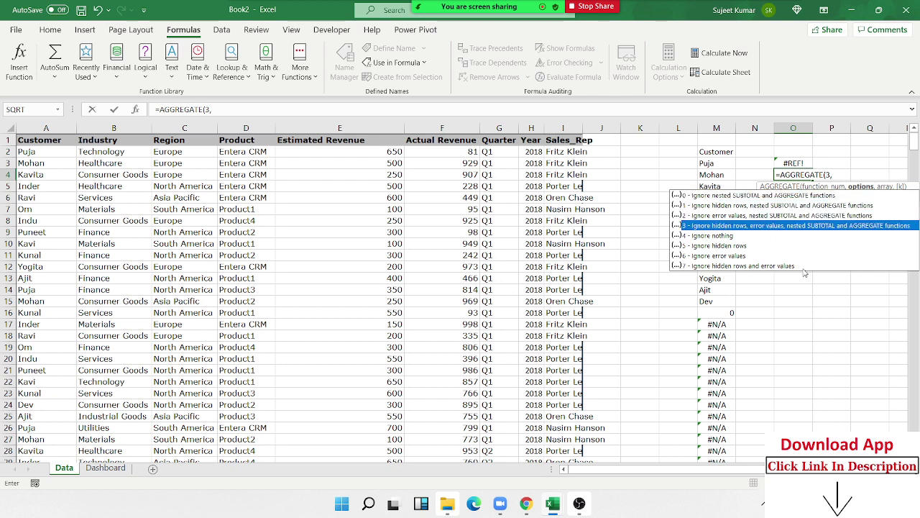
key("Down")
key("Down")
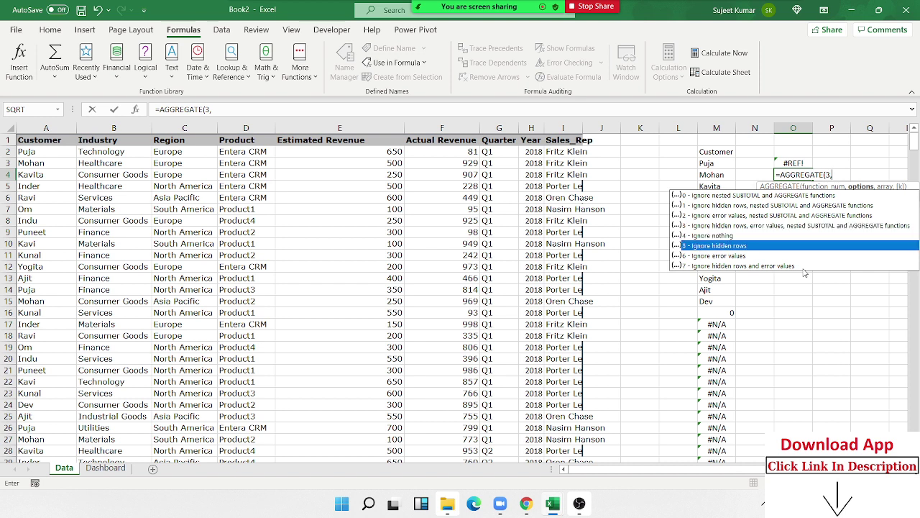
key("Down")
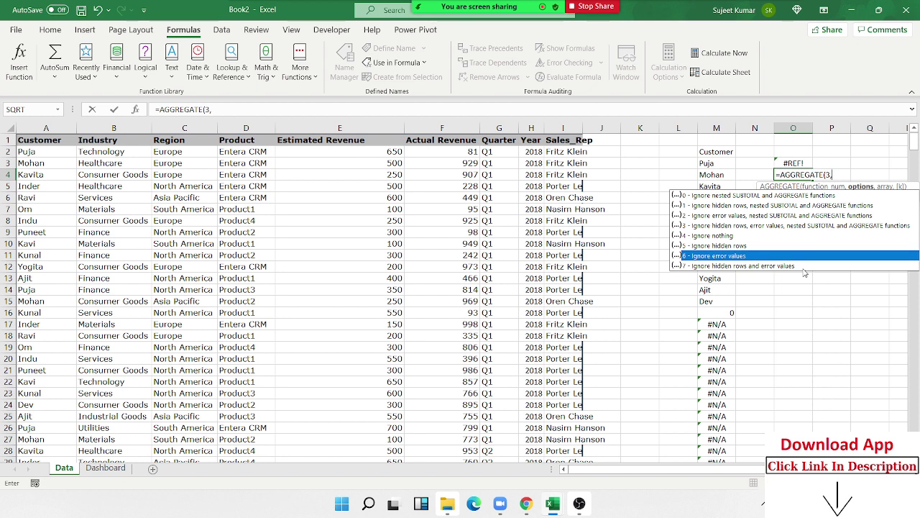
key("Tab")
type(",")
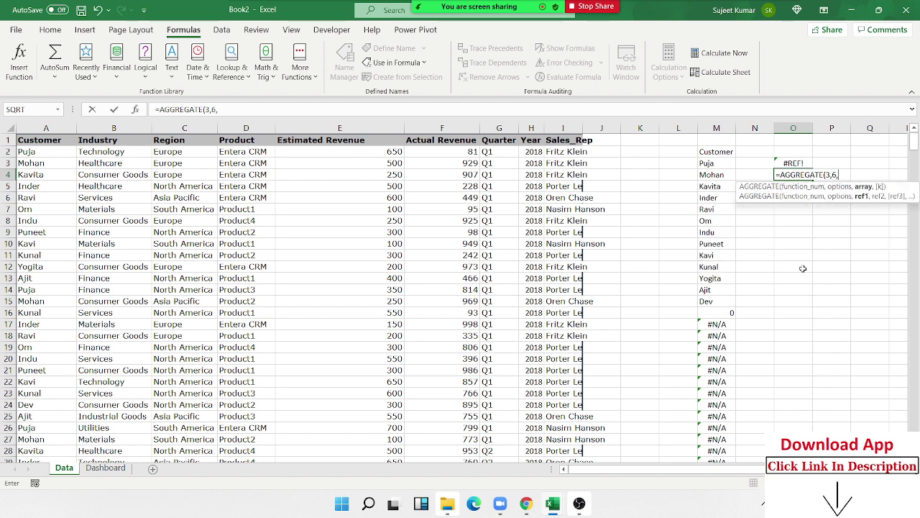
key("Left")
key("Left")
key("ctrl+space")
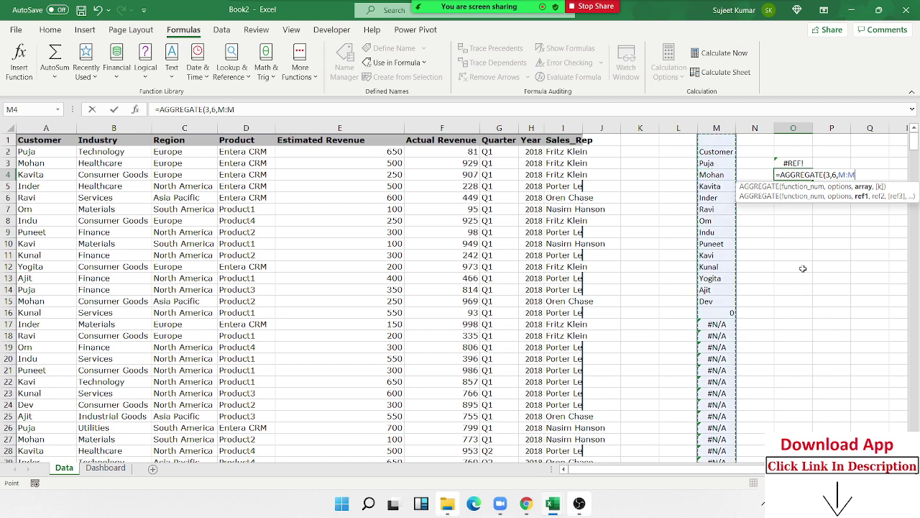
key("Return")
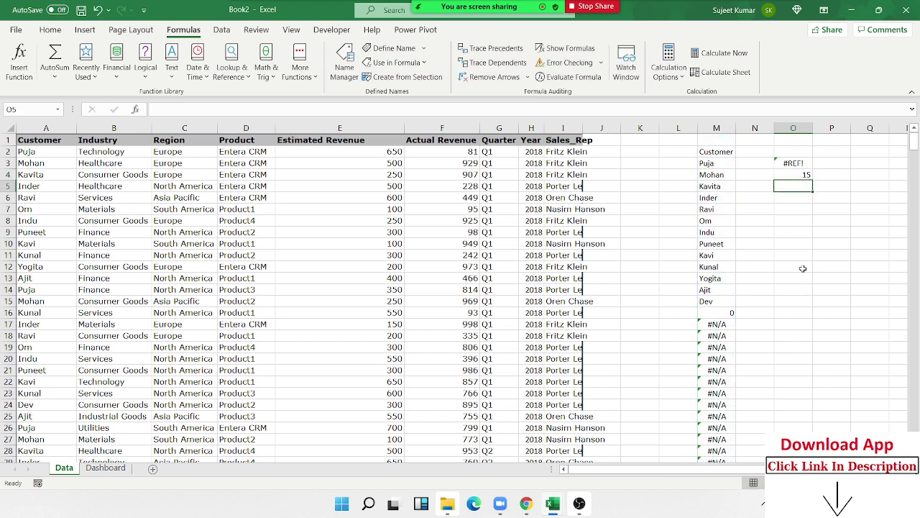
key("Up")
key("Left")
key("Left")
key("Up")
key("Up")
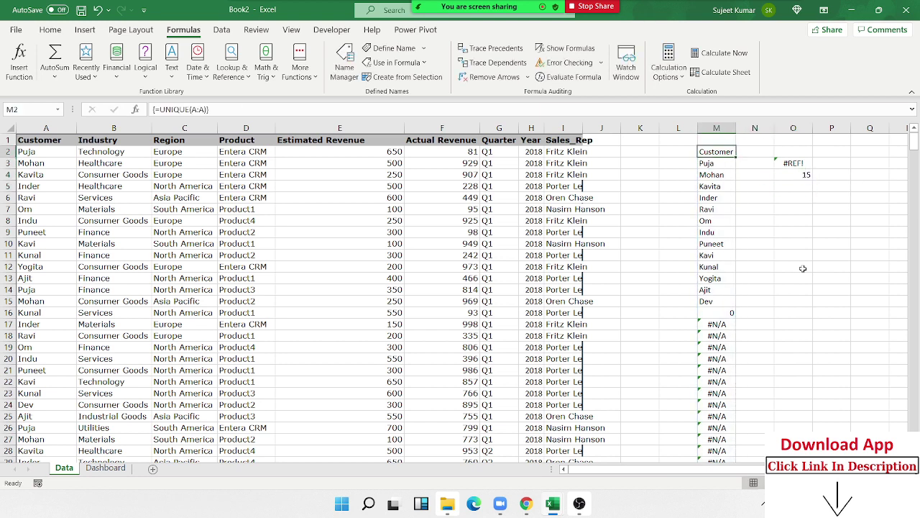
key("ctrl+shift+Down")
key("ctrl+shift+Up")
key("shift+Down")
key("shift+Down")
key("shift+Down")
key("shift+Down")
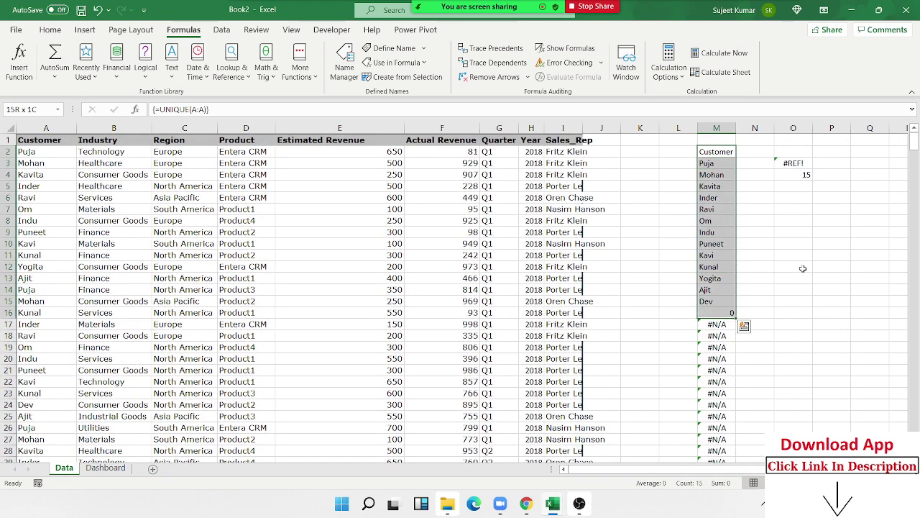
key("Up")
key("Right")
key("Down")
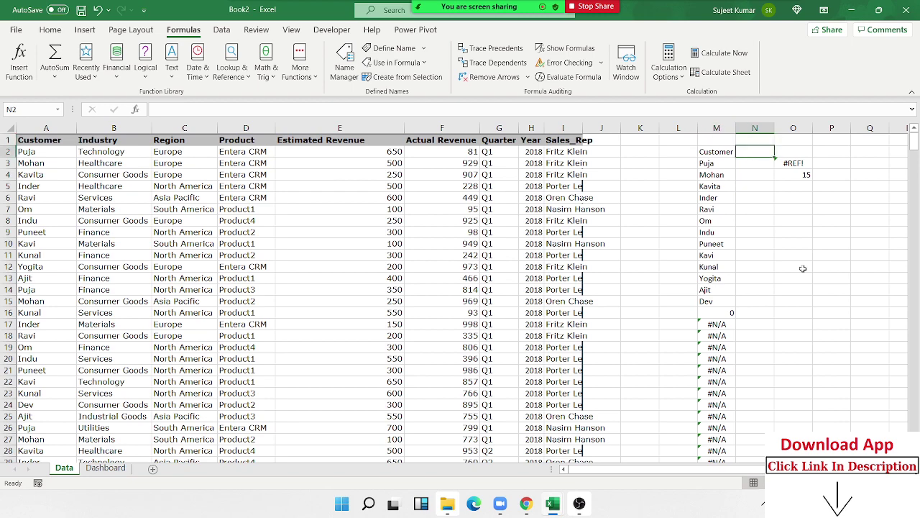
key("Down")
key("Down")
key("Down")
key("Down")
key("Left")
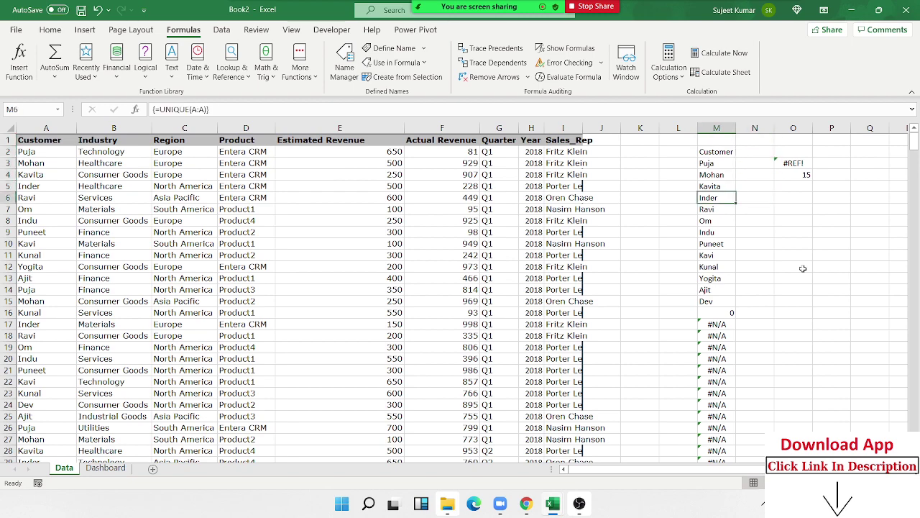
key("Left")
key("Left")
key("Left")
key("ctrl+Left")
key("ctrl+Down")
key("Down")
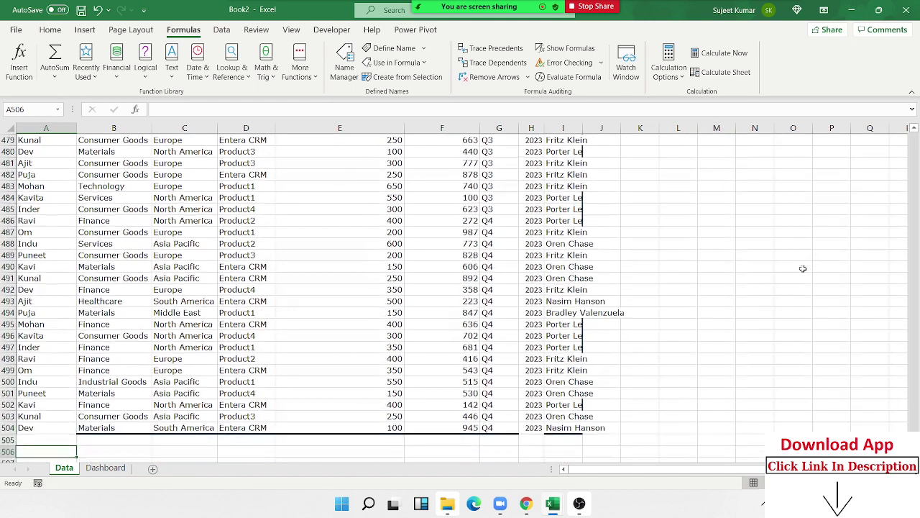
key("Up")
key("ctrl+Up")
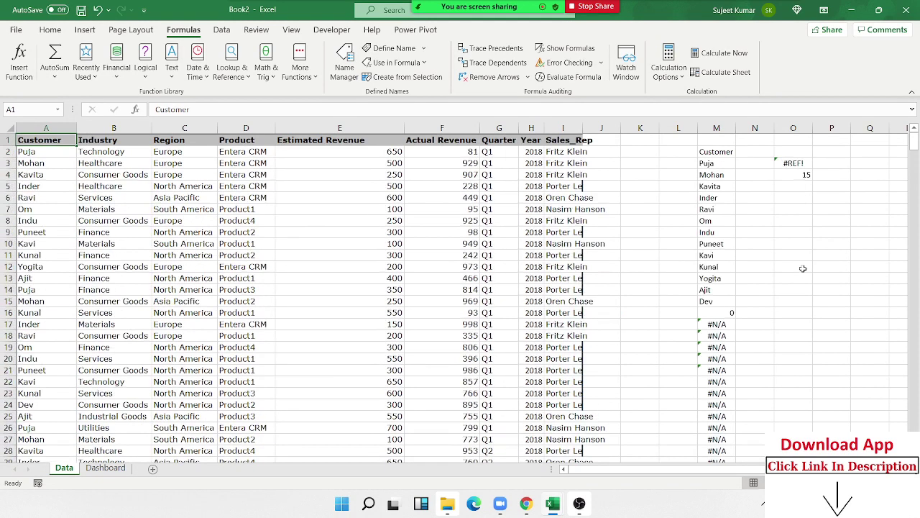
key("Right")
key("ctrl+Right")
key("Right")
key("Right")
key("Right")
key("Right")
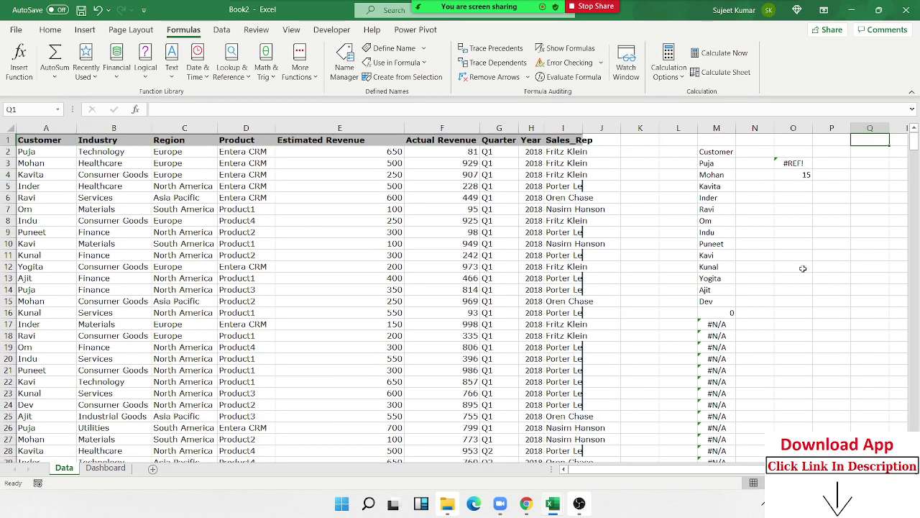
key("Left")
key("Down")
key("Left")
key("Left")
key("Left")
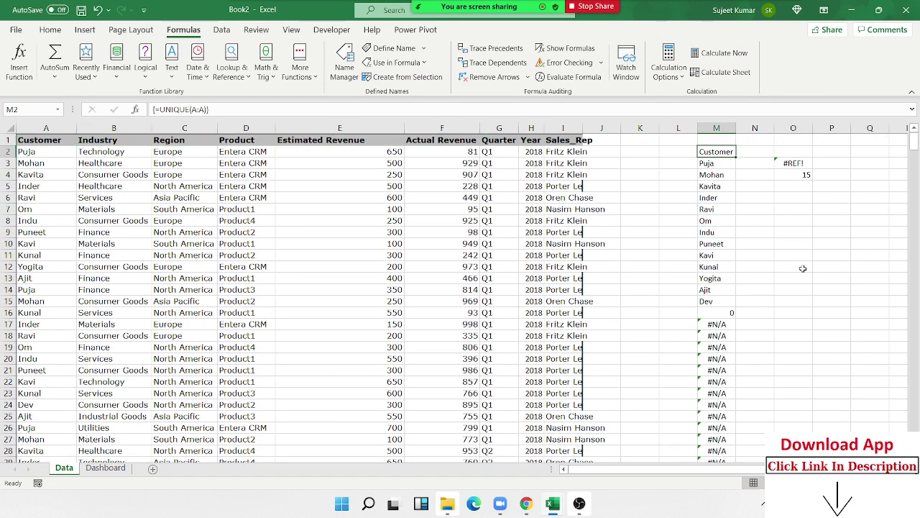
key("Down")
key("Right")
key("Right")
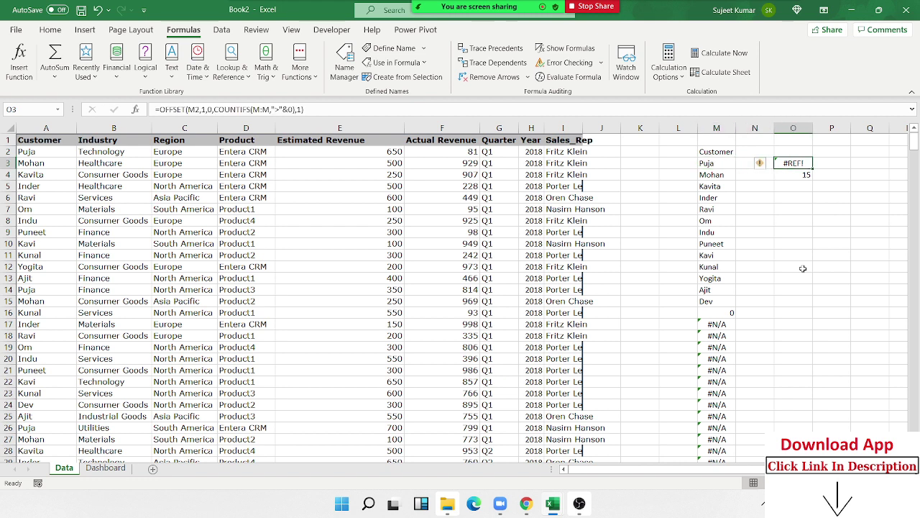
key("Down")
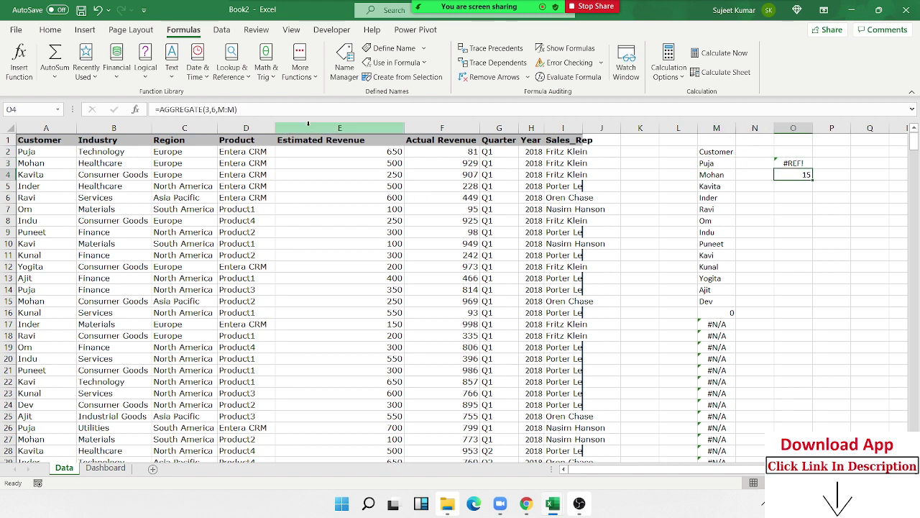
left_click_drag(236, 110, 155, 101)
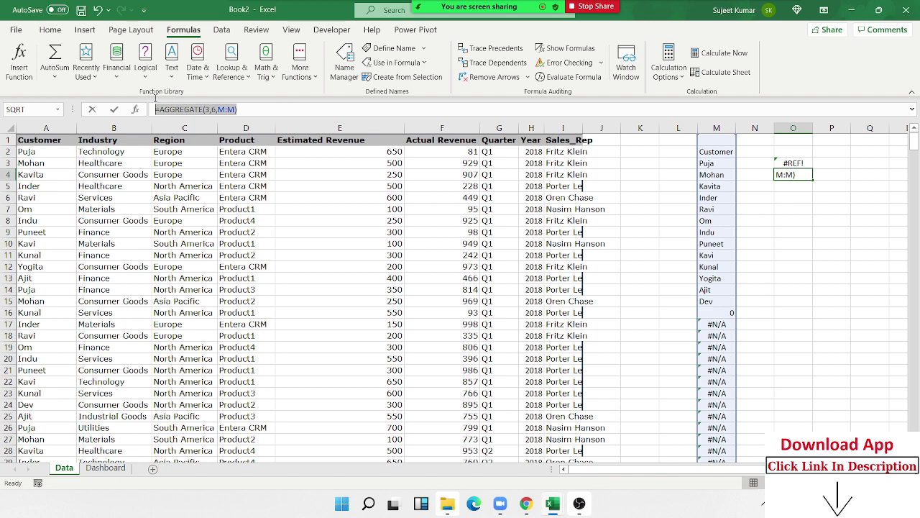
key("Escape")
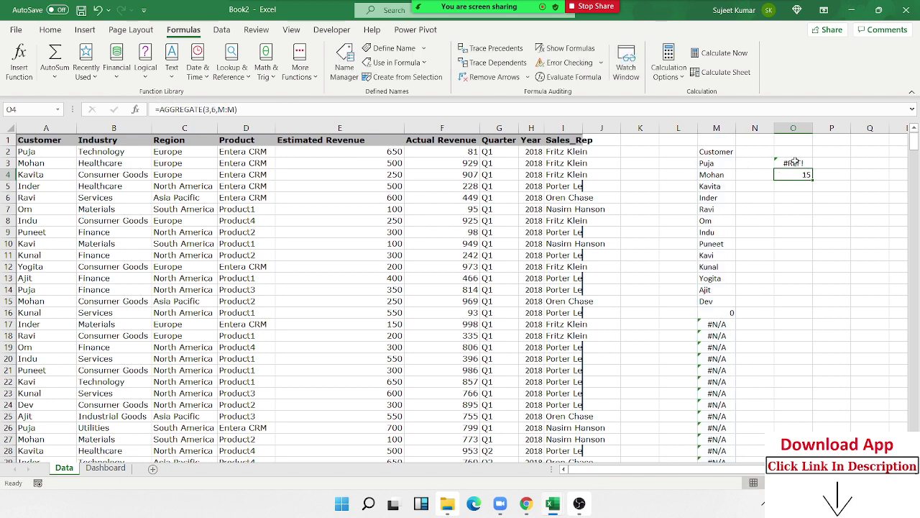
- Replace the COUNTIFS height in O3's OFFSET with the pasted AGGREGATE(3,6,M:M)
double_click(795, 164)
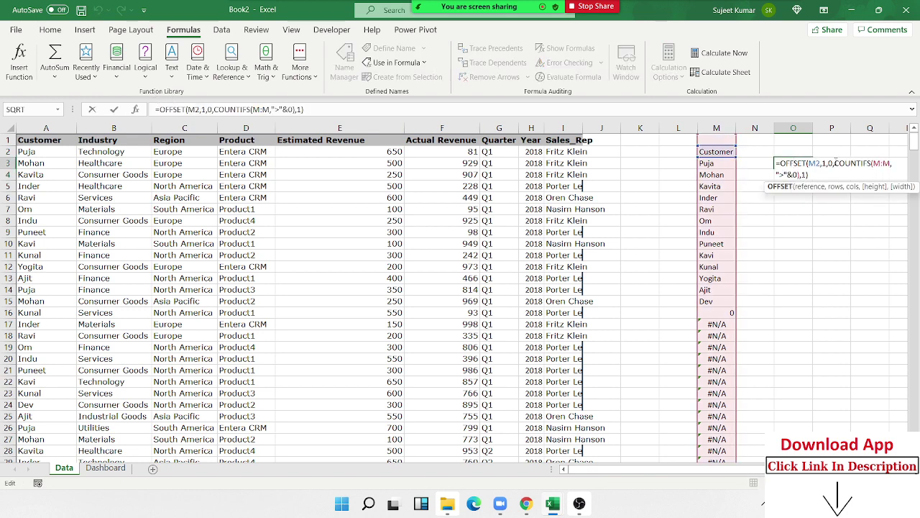
left_click_drag(835, 162, 799, 186)
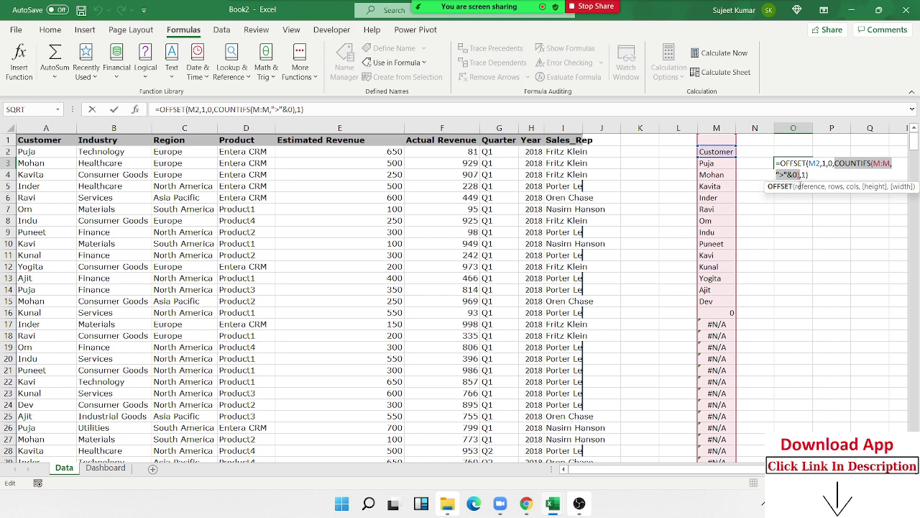
key("ctrl+v")
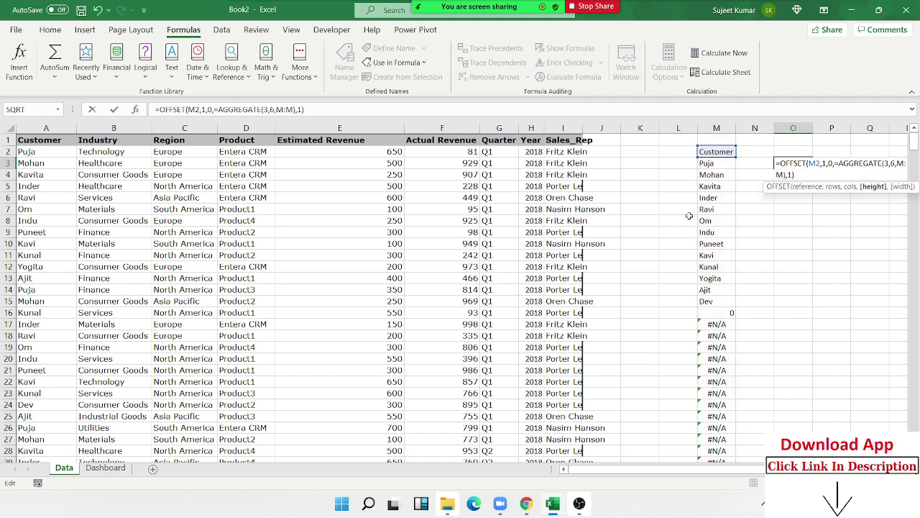
type("-1")
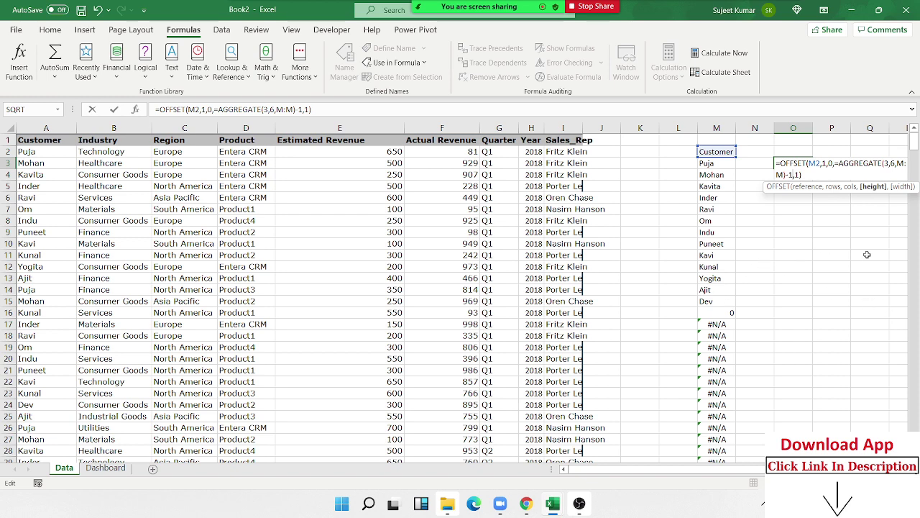
key("BackSpace")
key("BackSpace")
key("Return")
key("Return")
key("BackSpace")
key("Return")
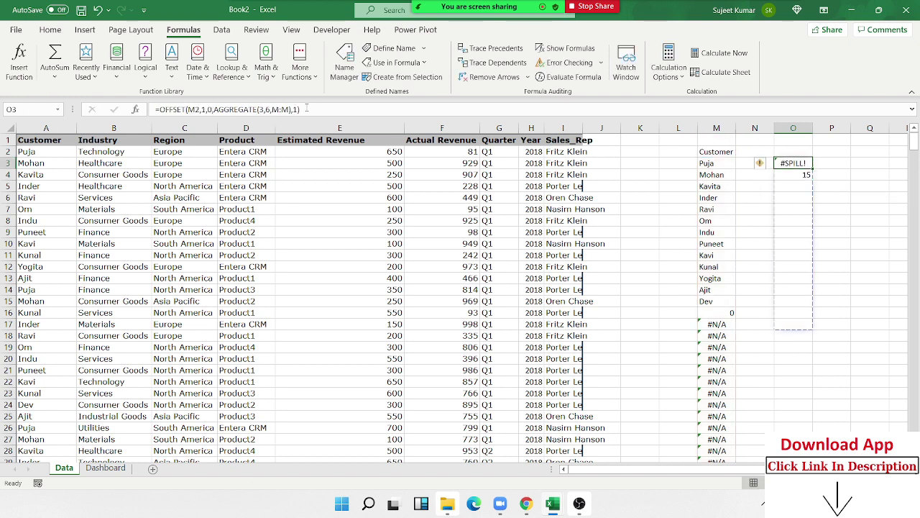
- Select O3's OFFSET formula text without changing it, then go to the Data ribbon
left_click(306, 108)
left_click_drag(300, 109, 155, 109)
key("ctrl+c")
key("Escape")
left_click(220, 35)
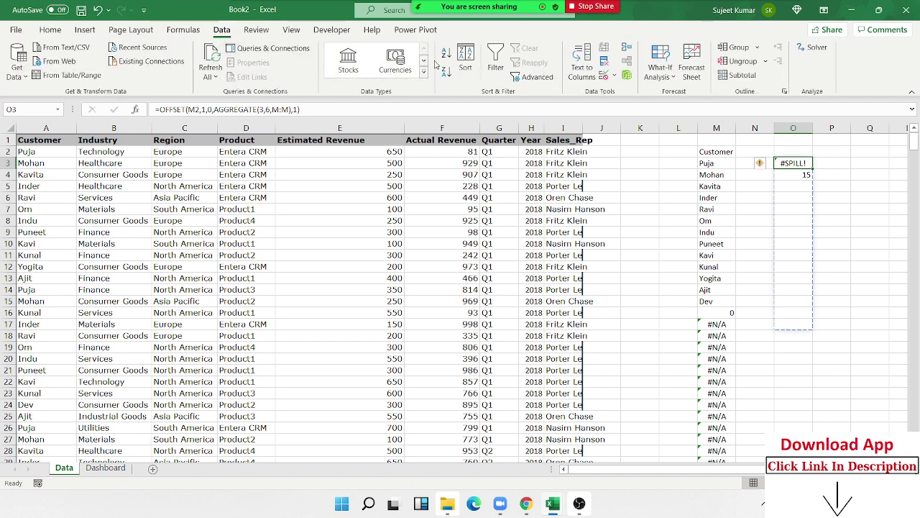
- In Name Manager, set Cust to =OFFSET(Data!$M$2,1,0,AGGREGATE(3,6,Data!$M:$M),1)
left_click(183, 30)
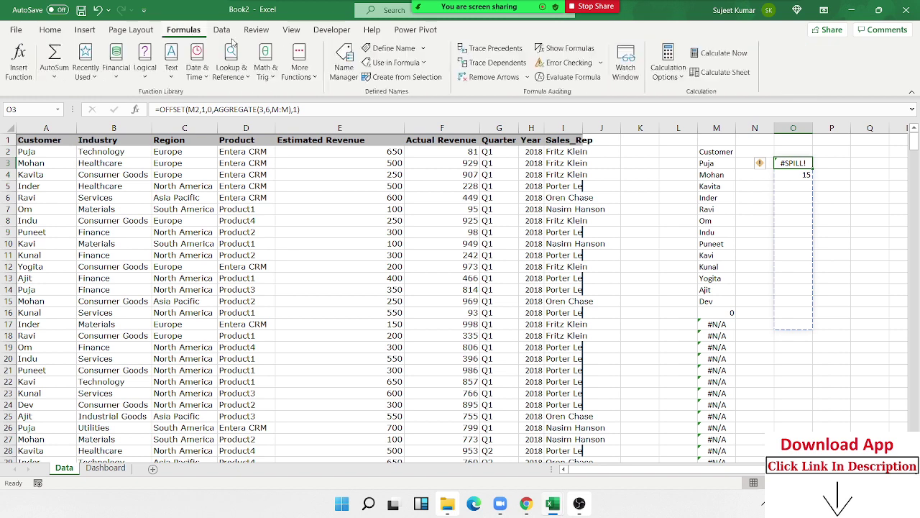
left_click(394, 48)
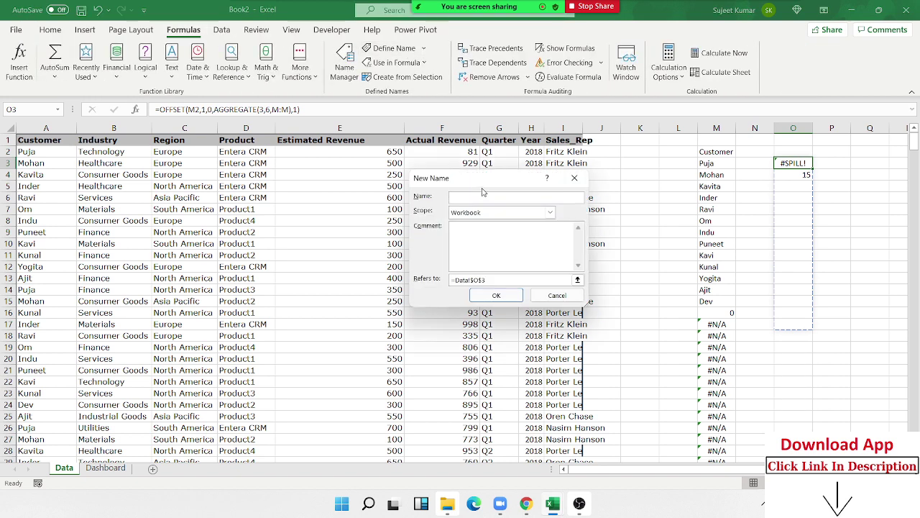
key("Escape")
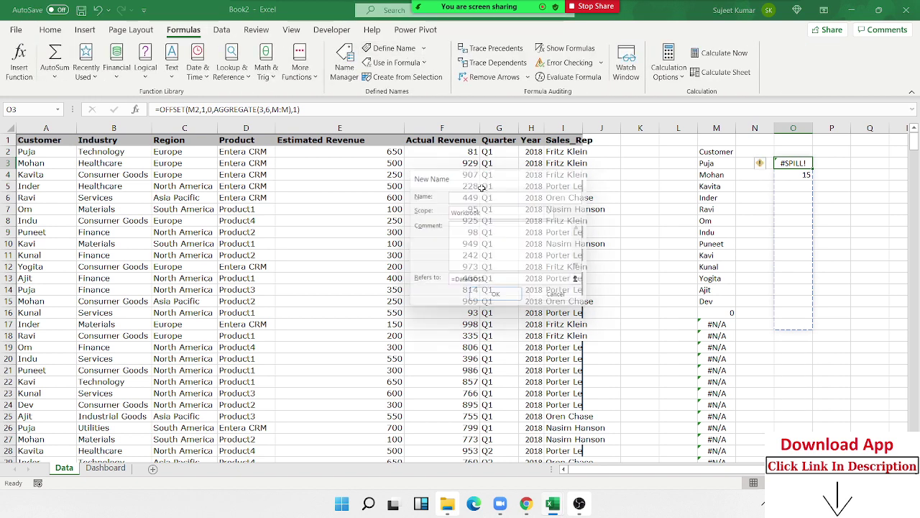
left_click(344, 61)
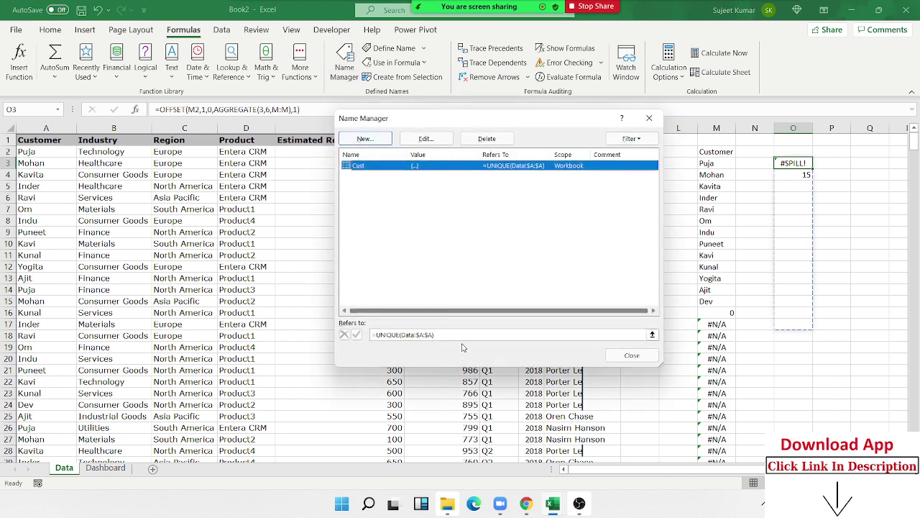
left_click_drag(435, 334, 343, 334)
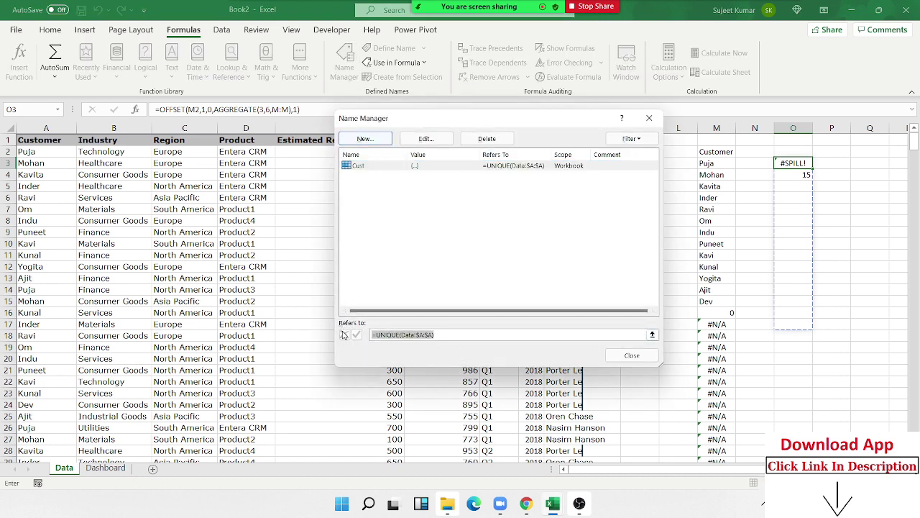
type("=")
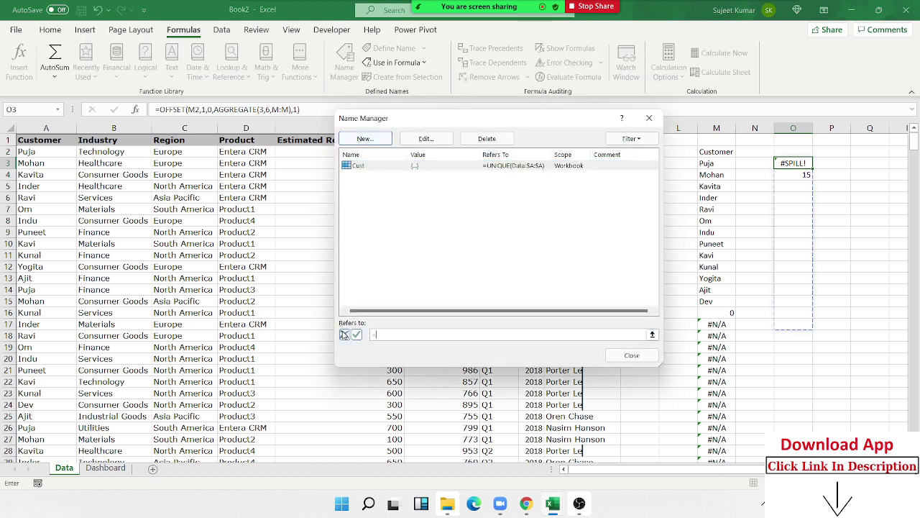
key("ctrl+v")
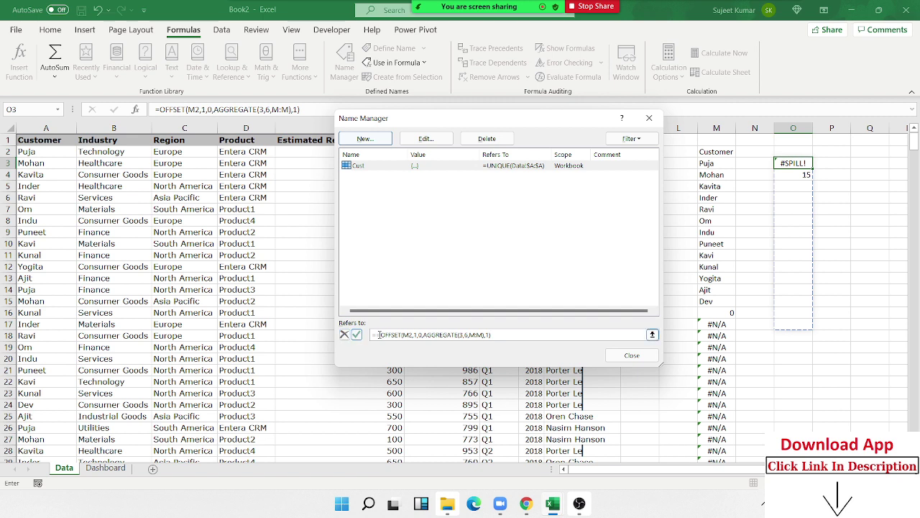
key("BackSpace")
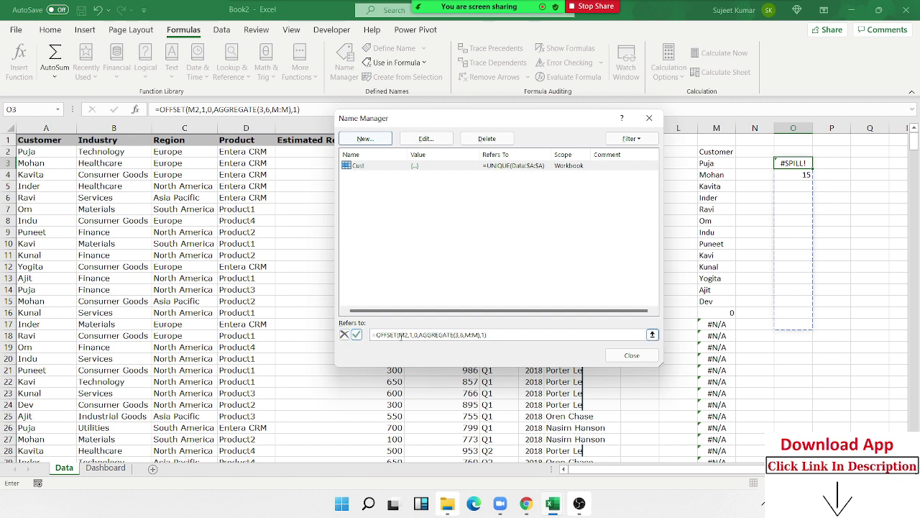
key("F4")
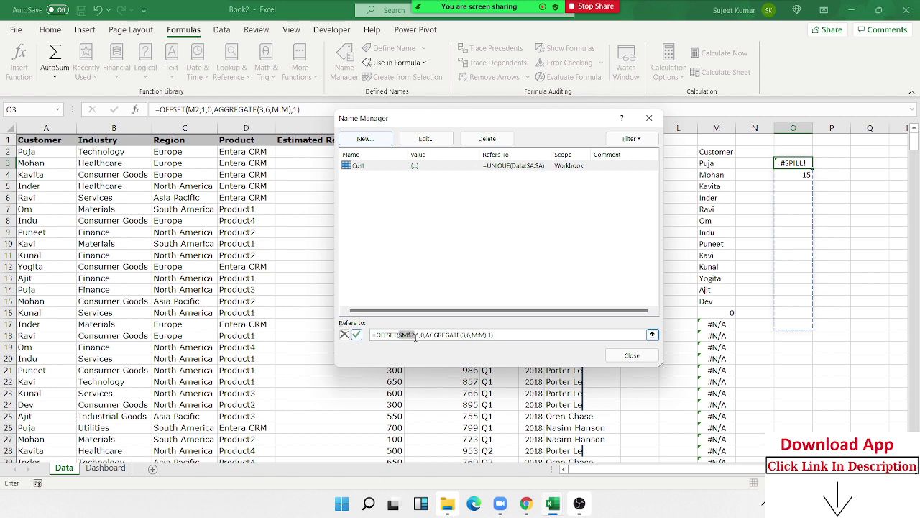
left_click(471, 335)
key("F4")
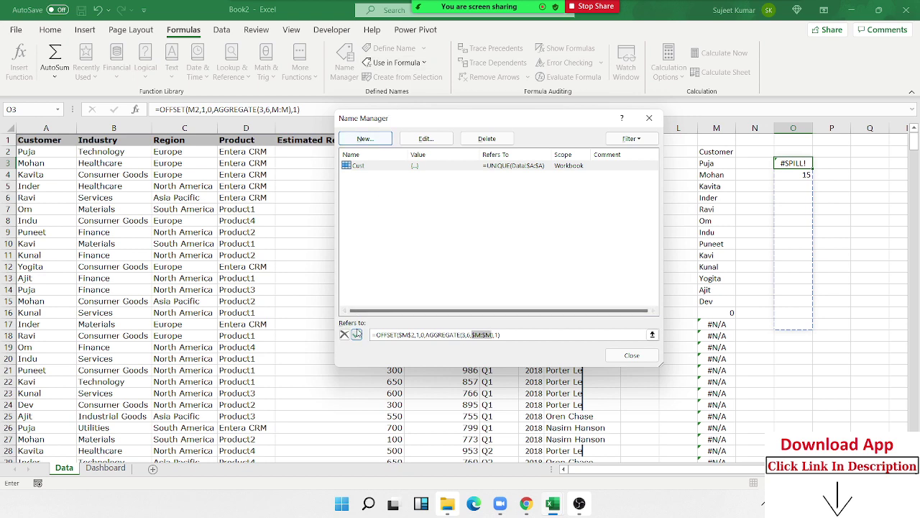
left_click(356, 334)
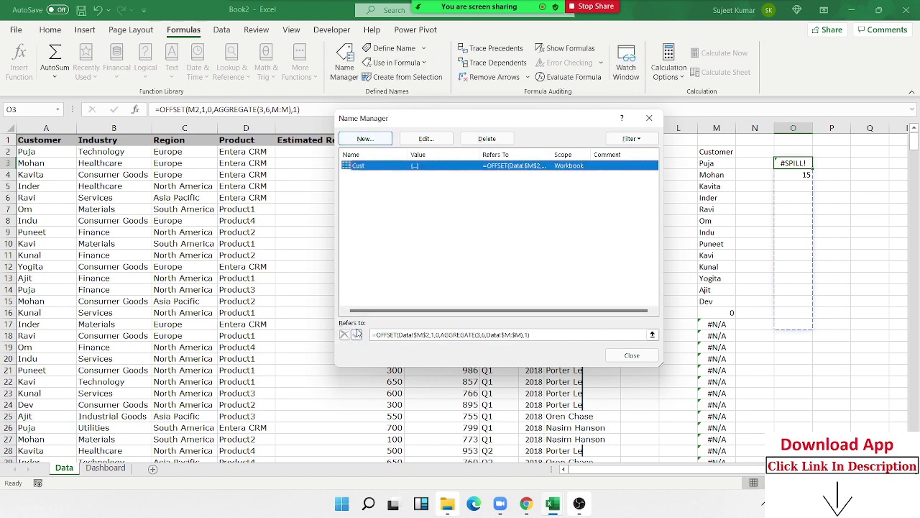
left_click(631, 355)
- Give Dashboard cell B6 list data validation using the Cust list
left_click(105, 468)
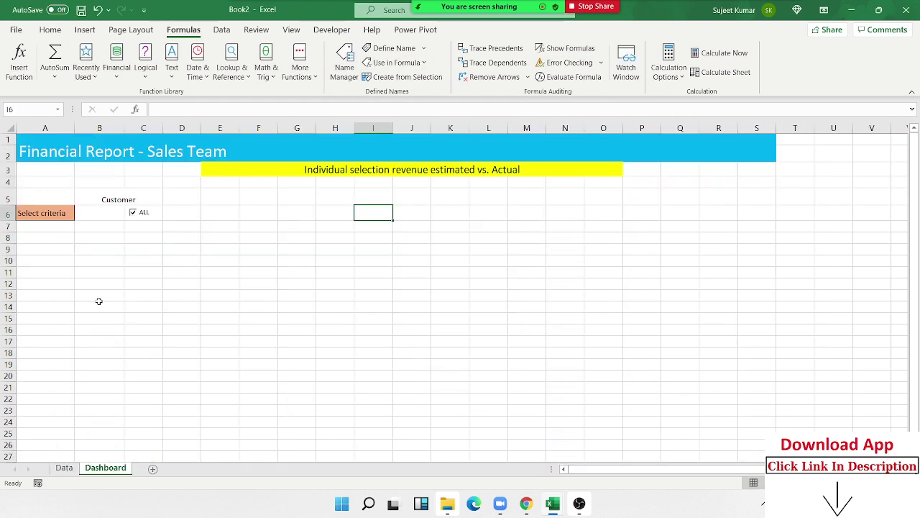
left_click(101, 213)
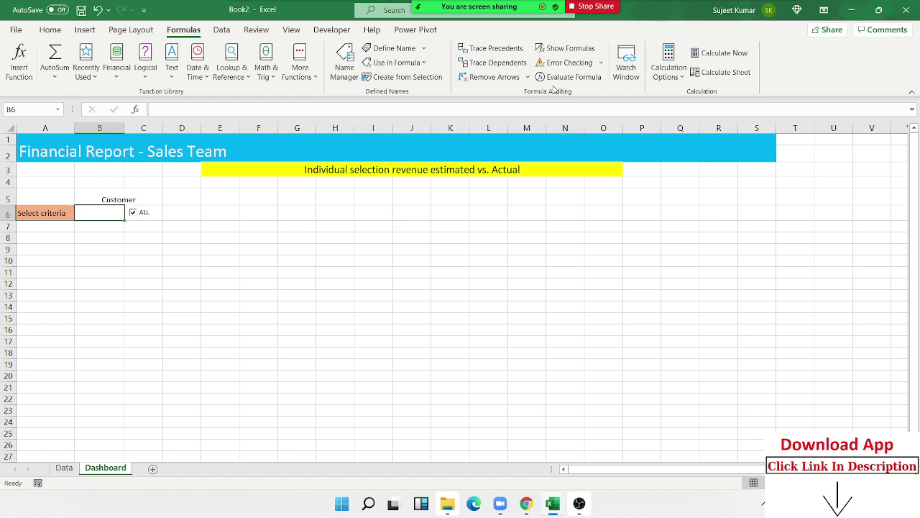
left_click(224, 30)
left_click(602, 76)
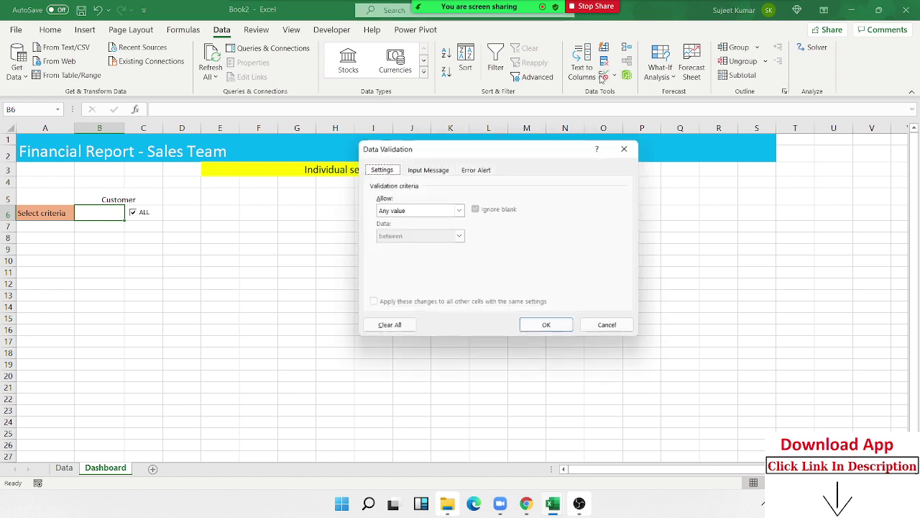
left_click(459, 210)
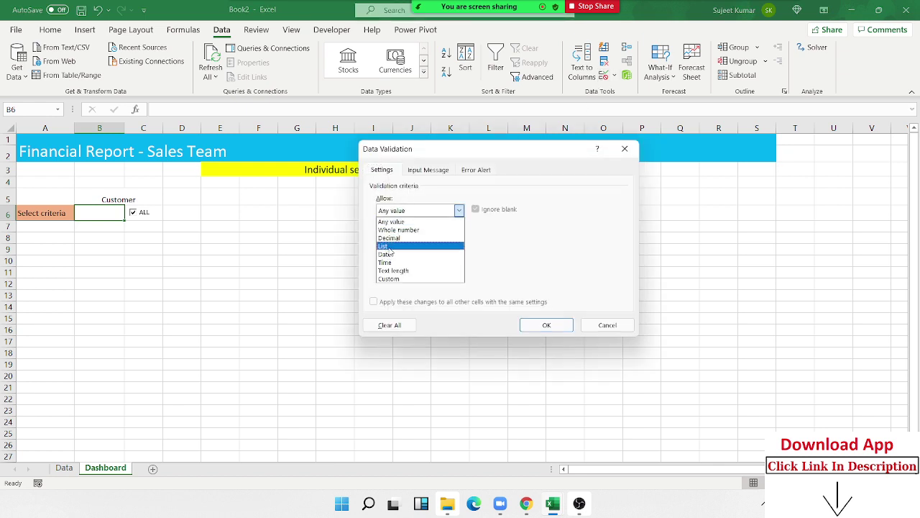
left_click(389, 247)
left_click(391, 260)
type("=cust")
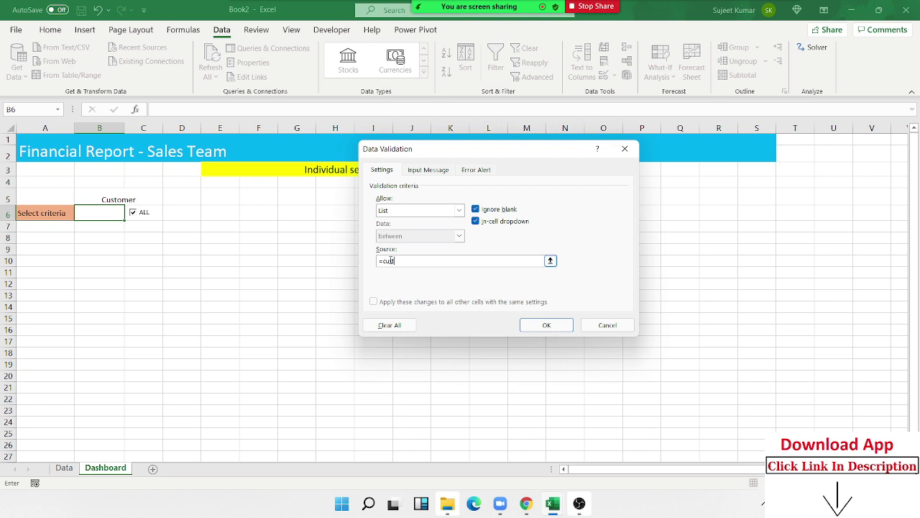
left_click(539, 325)
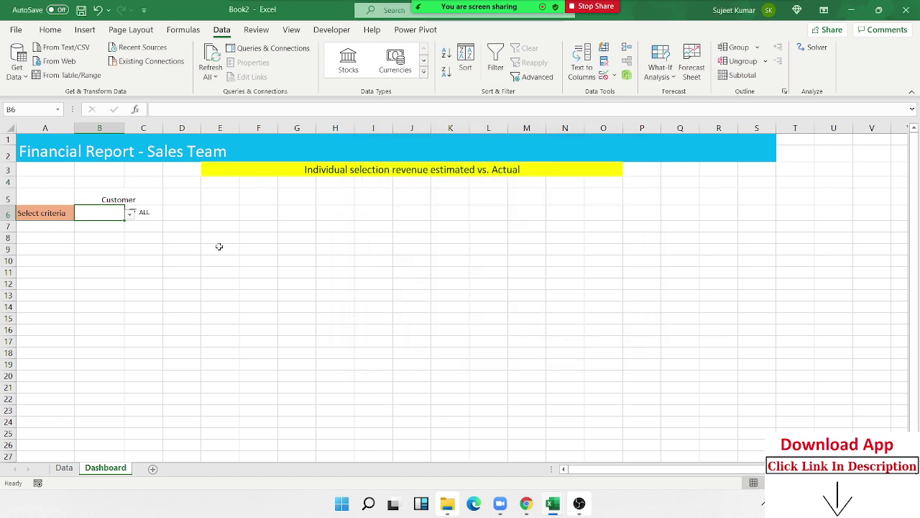
- Scroll through B6's customer dropdown to check the names without choosing one
left_click(131, 217)
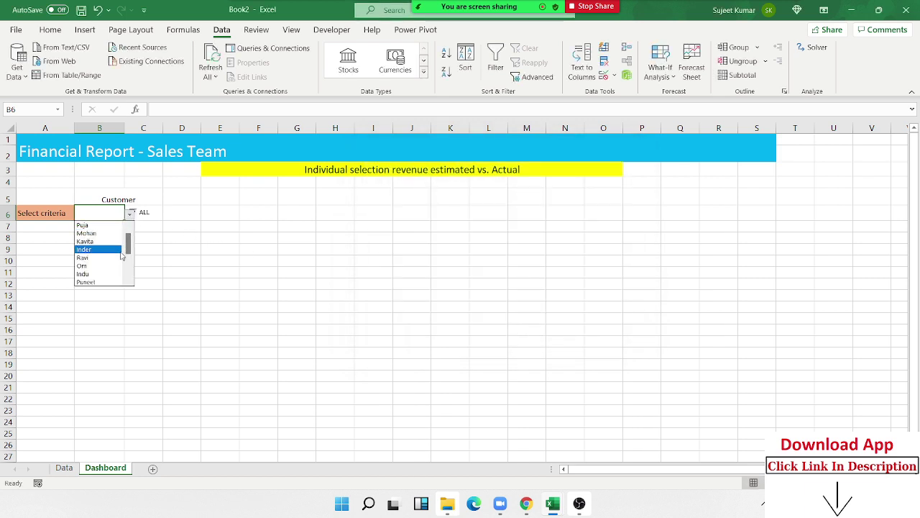
scroll(125, 258, "down", 1)
scroll(131, 276, "down", 1)
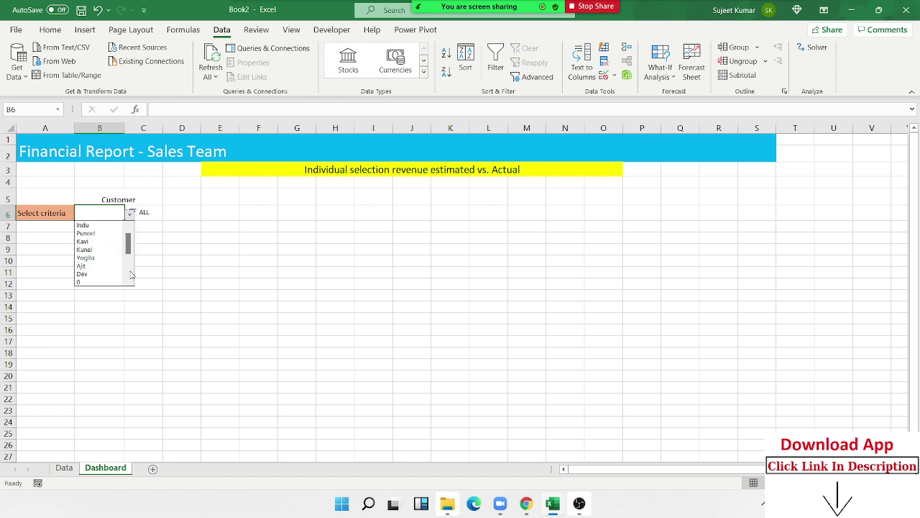
scroll(129, 276, "up", 2)
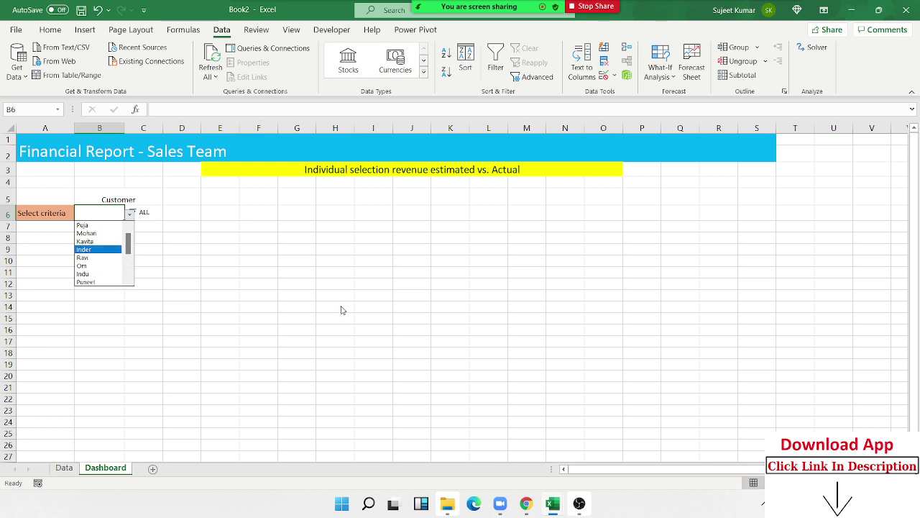
left_click(281, 292)
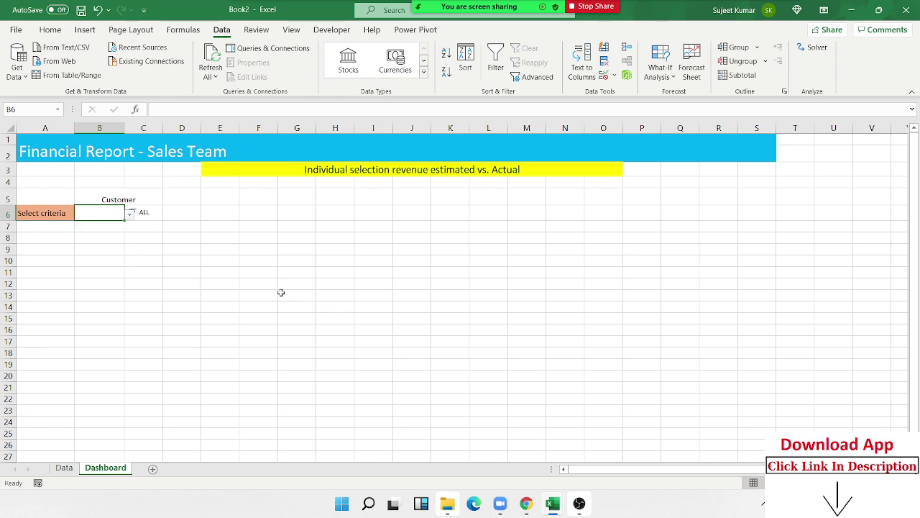
left_click(130, 214)
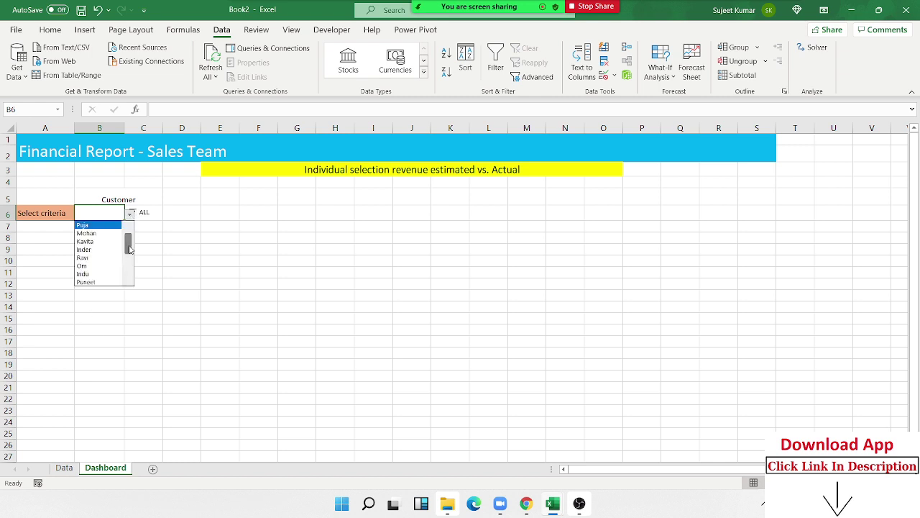
mouse_move(130, 248)
left_mouse_down()
mouse_move(122, 273)
mouse_move(128, 245)
mouse_move(131, 273)
mouse_move(131, 247)
left_mouse_up()
key("Escape")
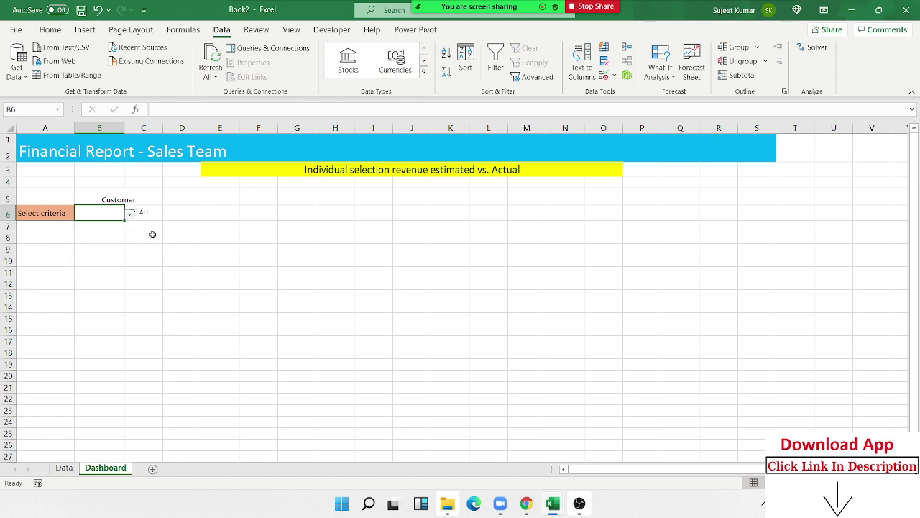
left_click(168, 227)
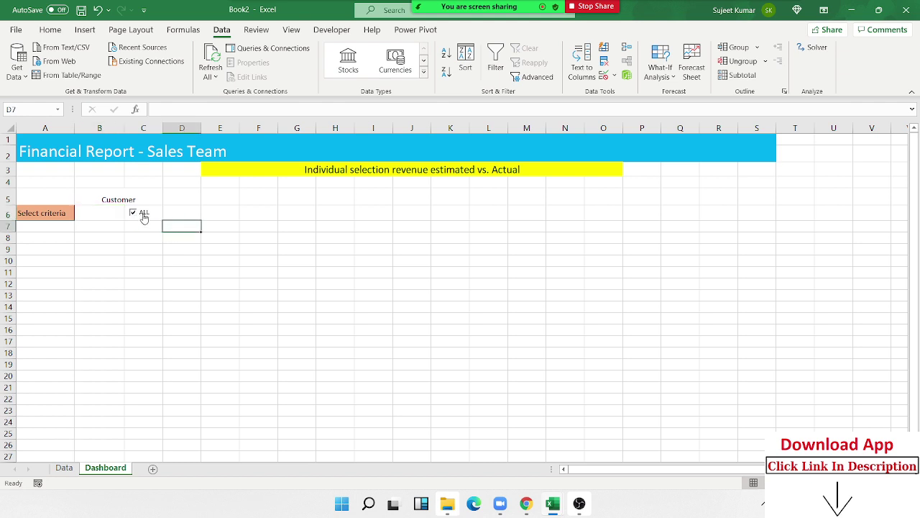
- Choose Mohan as the customer in B6 and untick the ALL checkbox
left_click(108, 213)
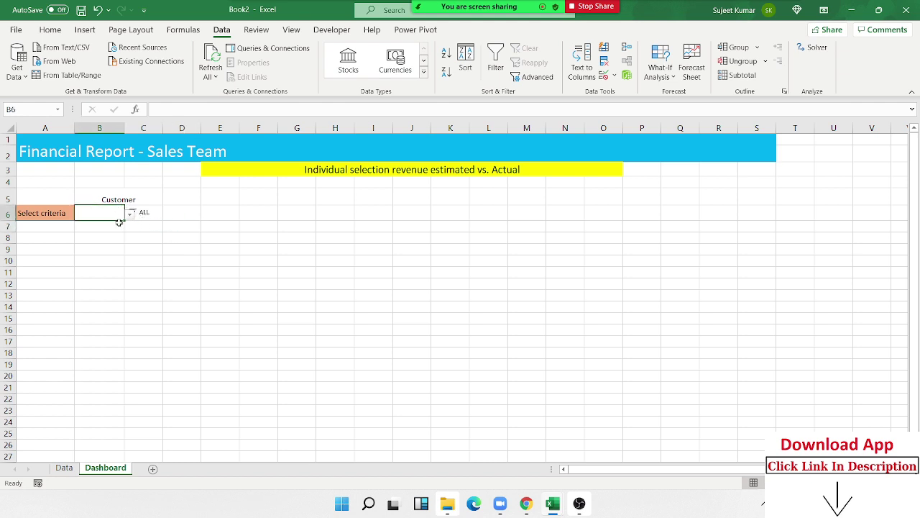
left_click(129, 213)
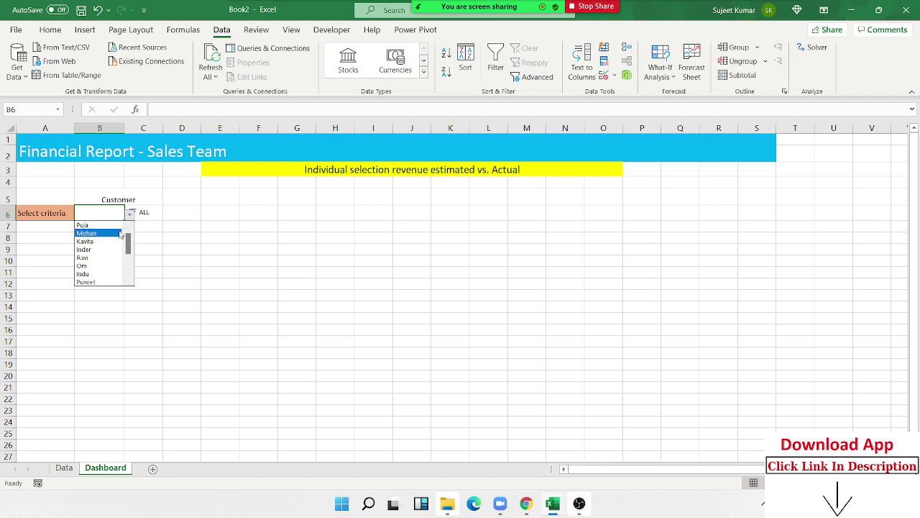
left_click(120, 234)
left_click(133, 225)
key("Down")
key("Down")
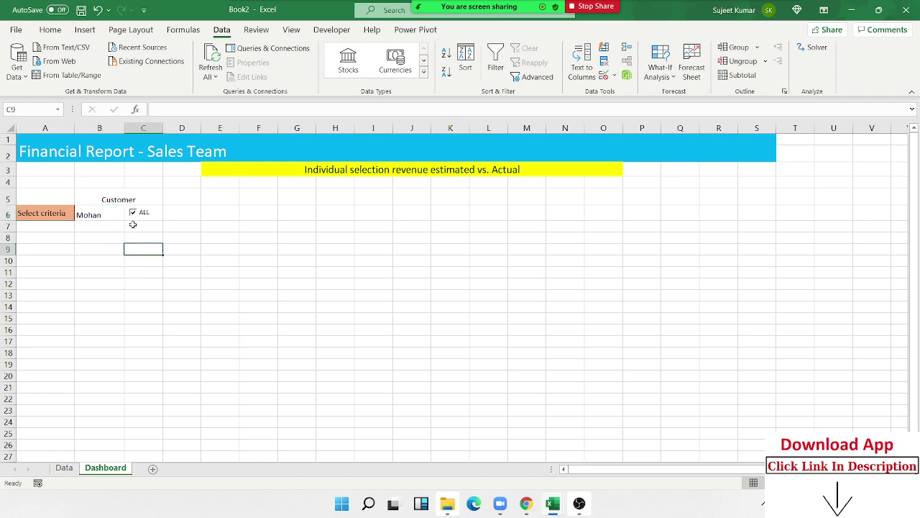
left_click(132, 219)
- Switch B6's customer to Inder and tick the ALL checkbox
left_click(117, 216)
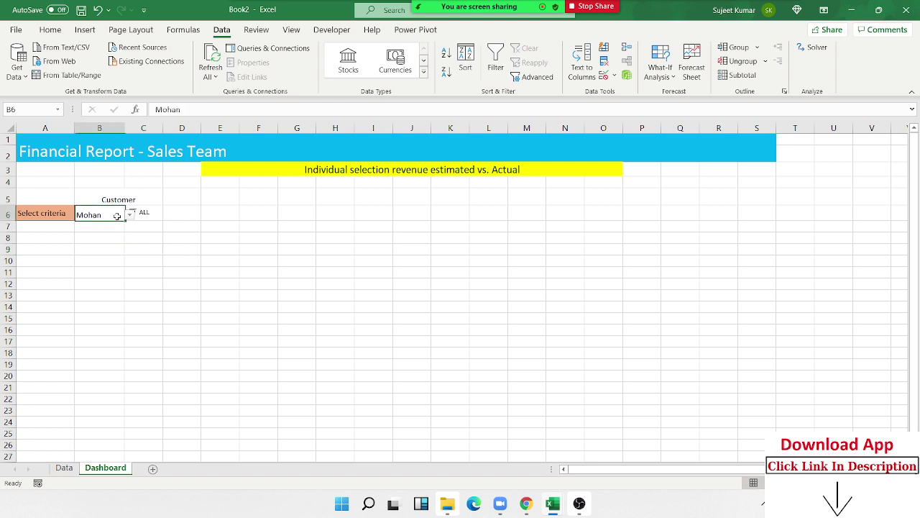
left_click(130, 214)
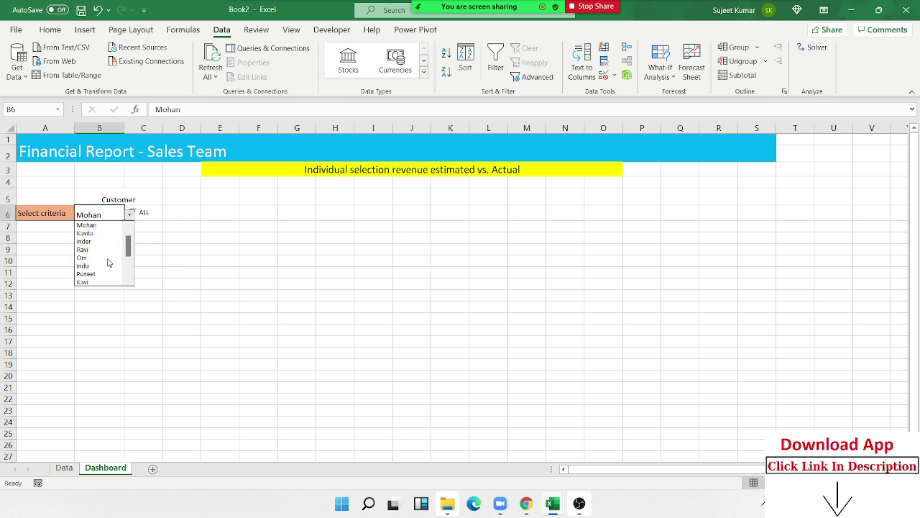
mouse_move(127, 248)
left_mouse_down()
mouse_move(133, 227)
mouse_move(128, 258)
left_mouse_up()
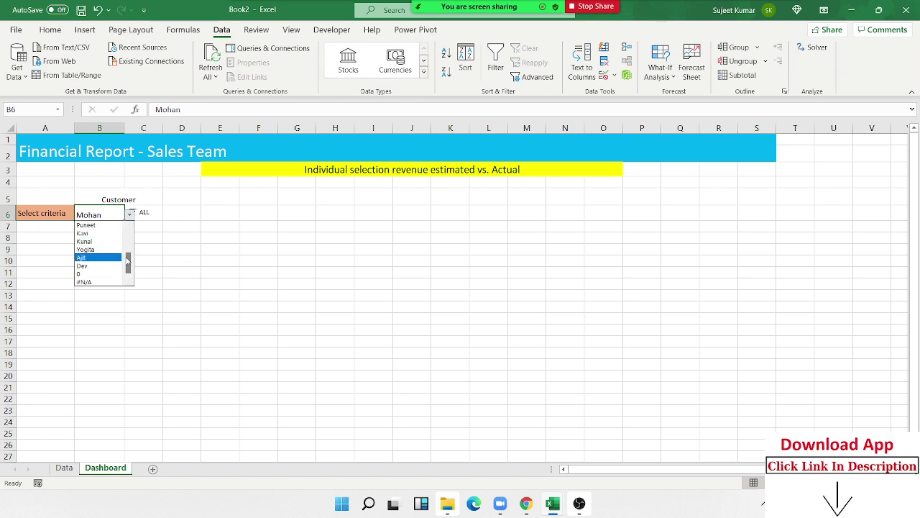
left_click(164, 225)
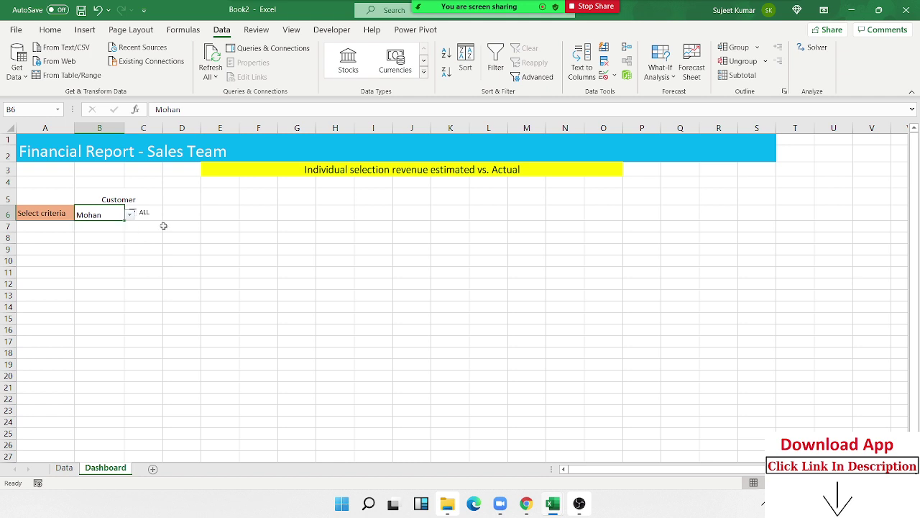
left_click(129, 215)
left_click(109, 242)
left_click(134, 236)
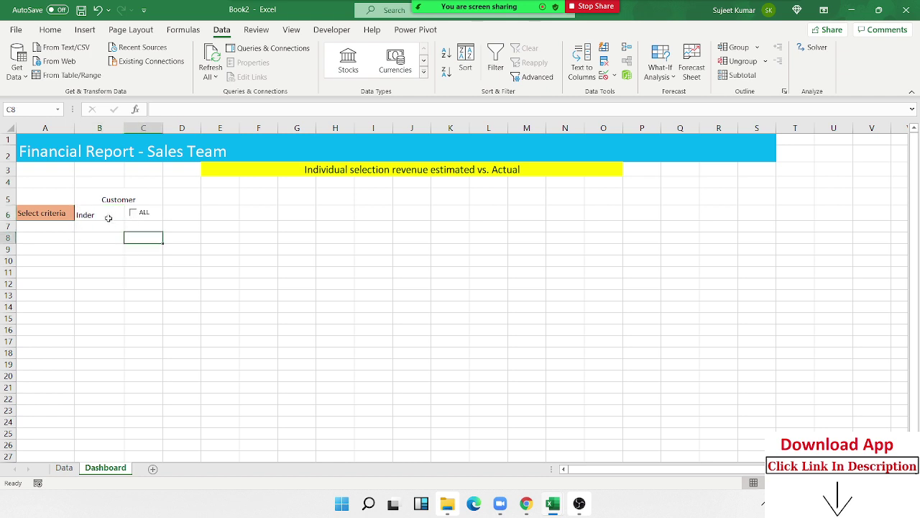
left_click(108, 217)
left_click(145, 228)
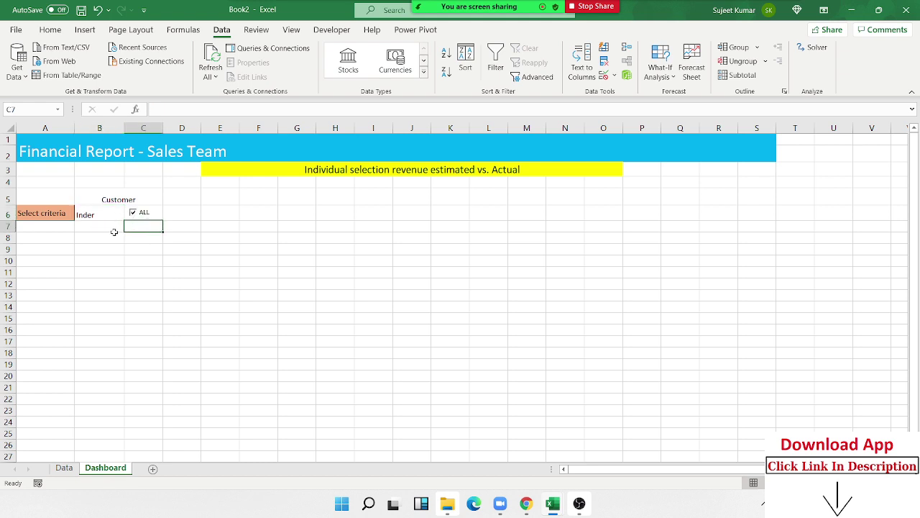
- Toggle the ALL checkbox once more and reopen B6's customer dropdown
left_click_drag(72, 245, 151, 302)
left_click(105, 215)
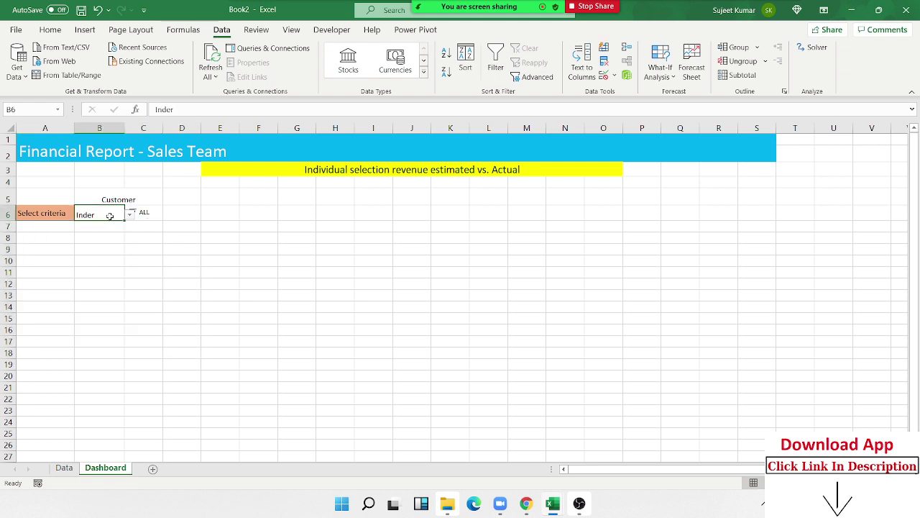
left_click(134, 259)
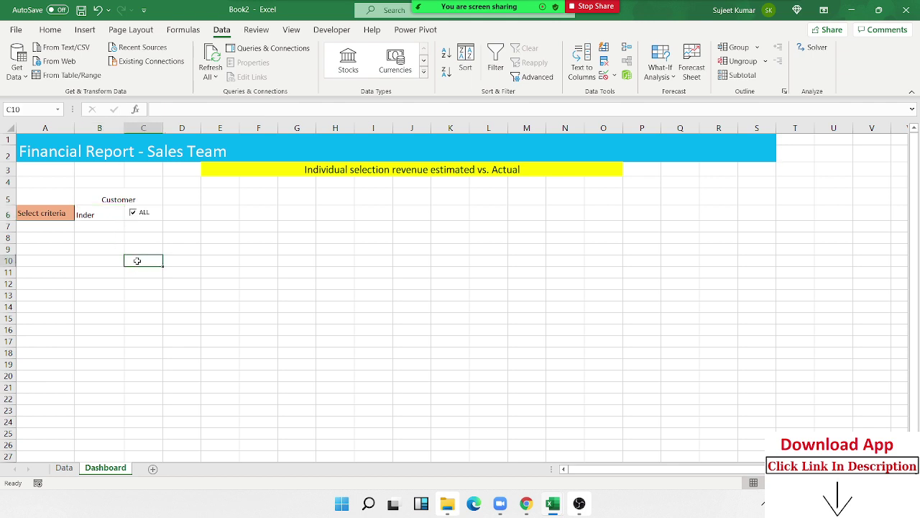
left_click(133, 214)
left_click(111, 217)
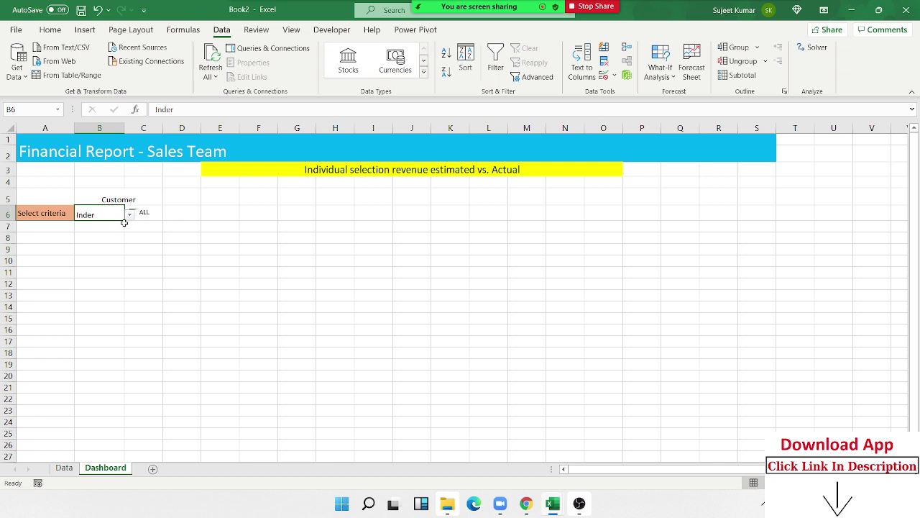
left_click(130, 215)
scroll(118, 255, "up", 1)
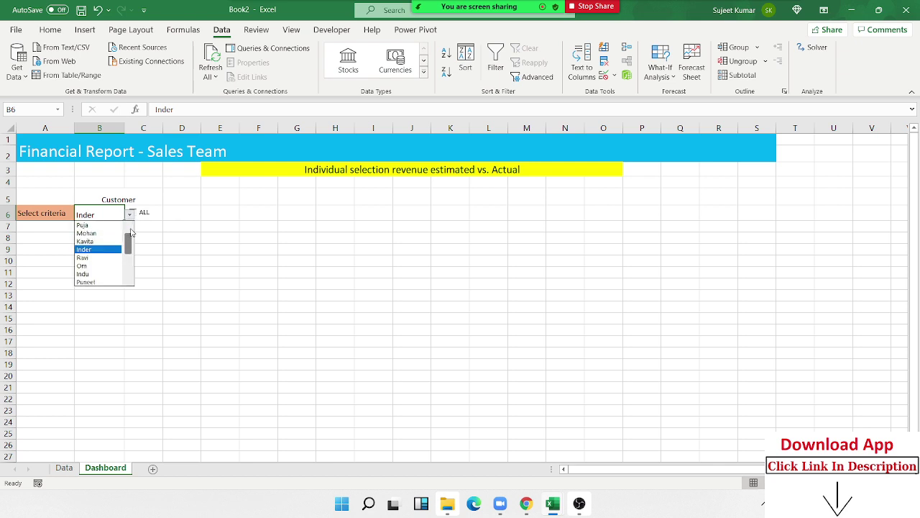
- Enter ALL in cell M1 of the Data sheet
left_click(66, 469)
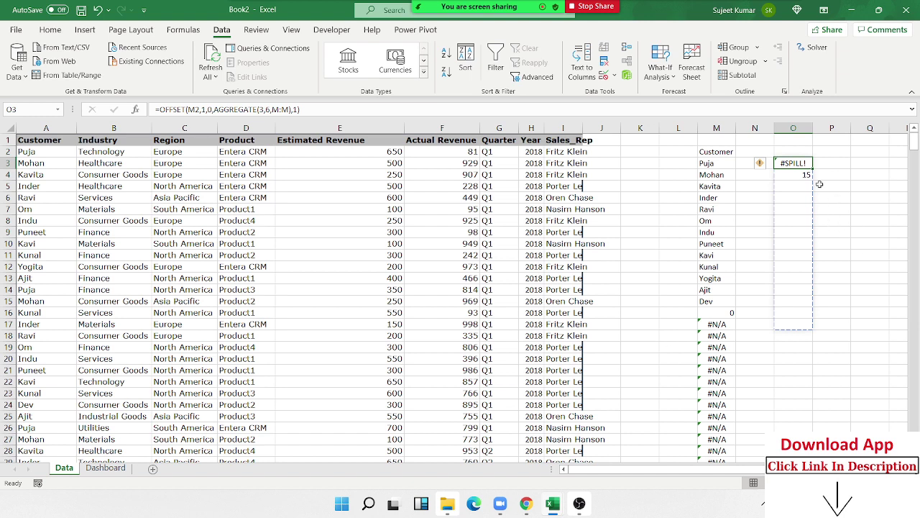
left_click(734, 140)
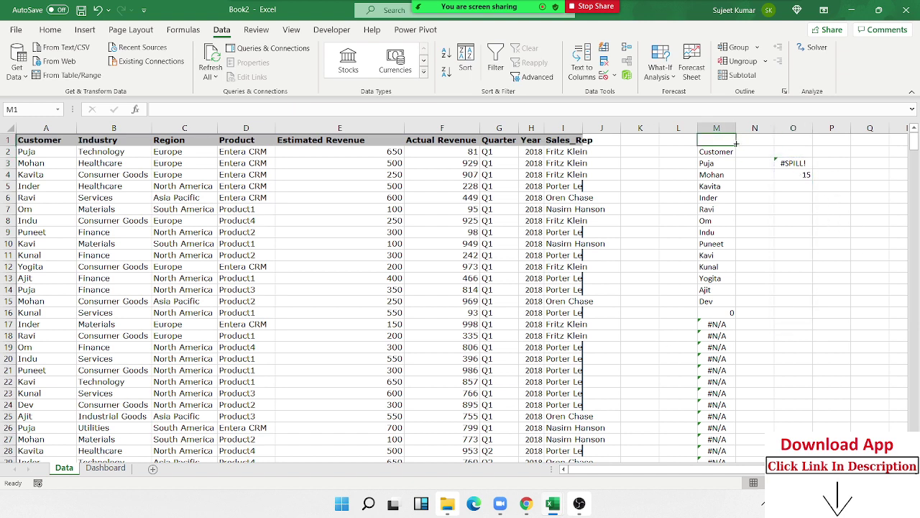
type("ALL")
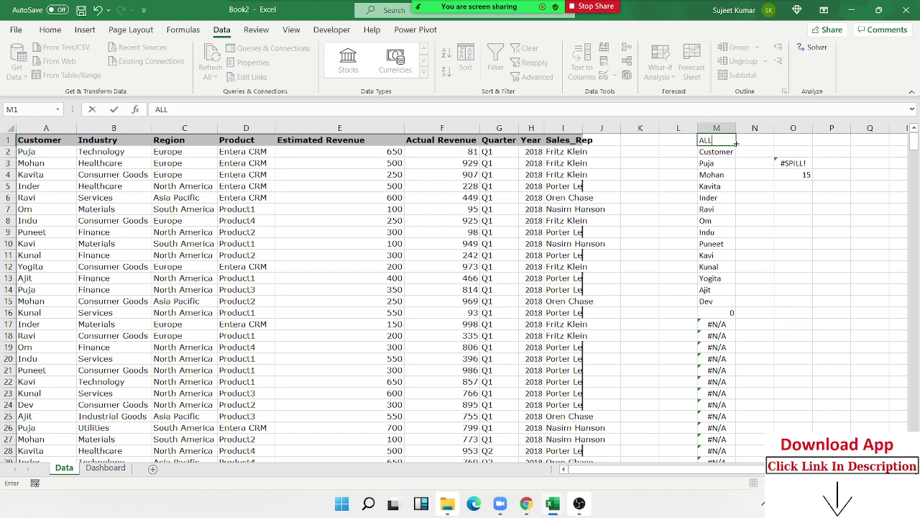
key("Return")
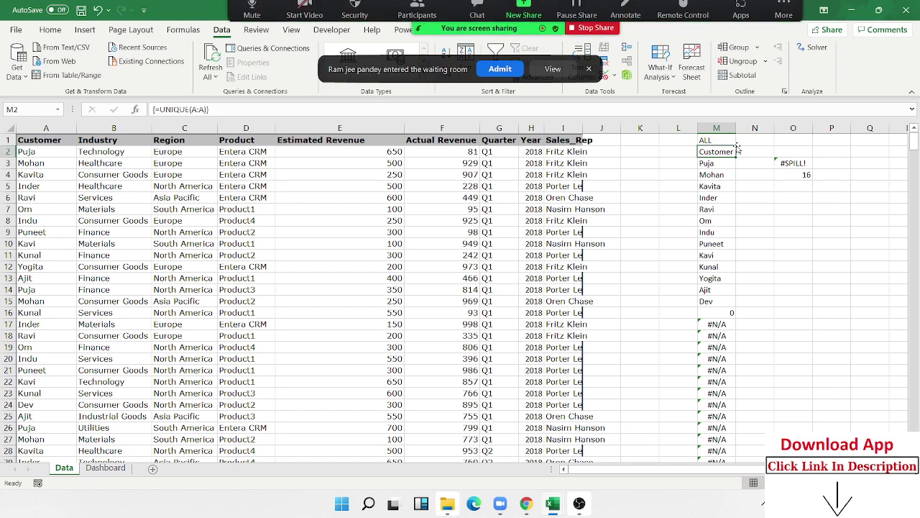
- Edit M2's UNIQUE formula to use range A1:A1500, committed as an array formula
left_click(511, 74)
left_click(786, 166)
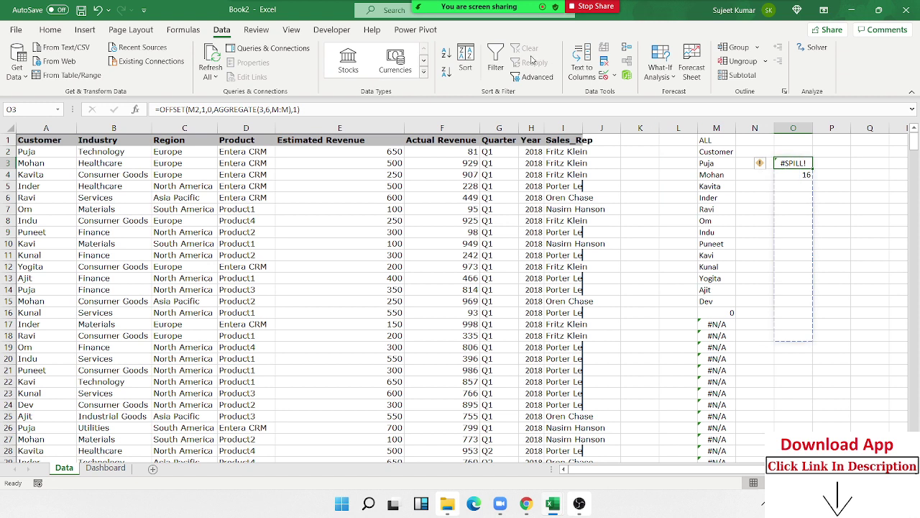
left_click(709, 143)
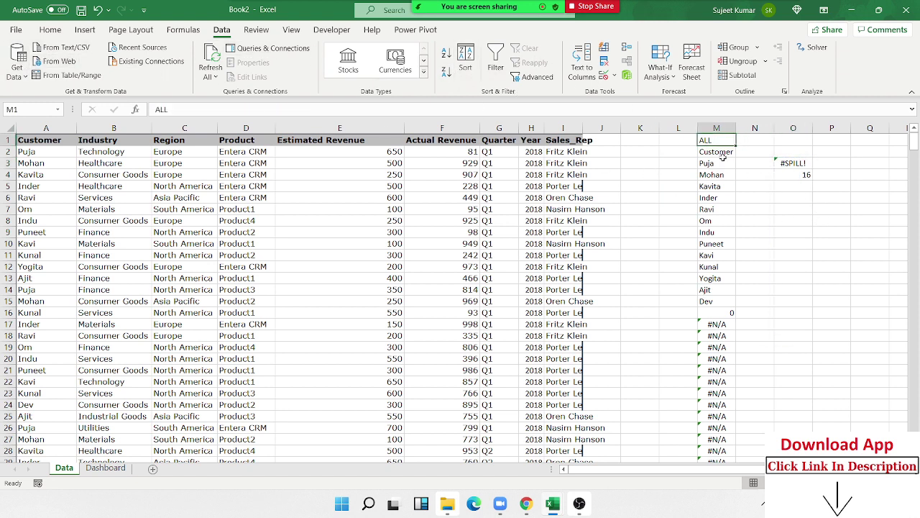
left_click(721, 152)
left_click(178, 109)
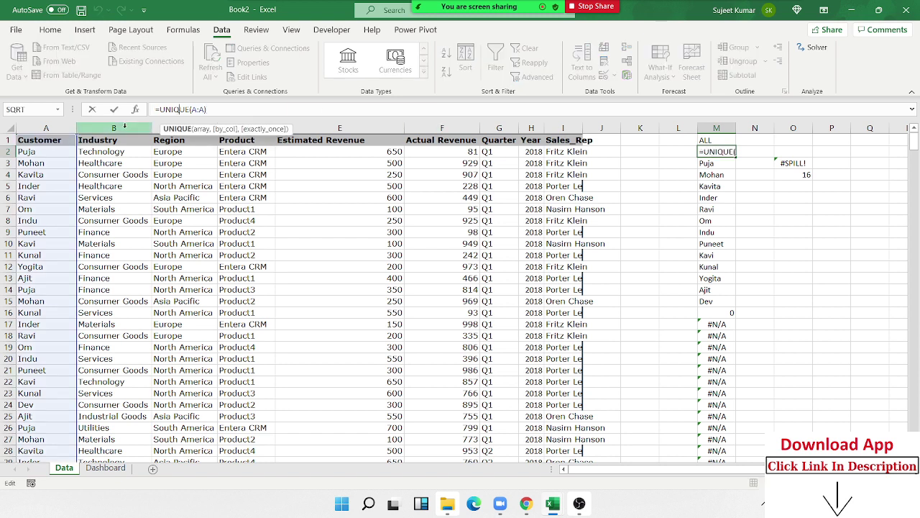
left_click(209, 113)
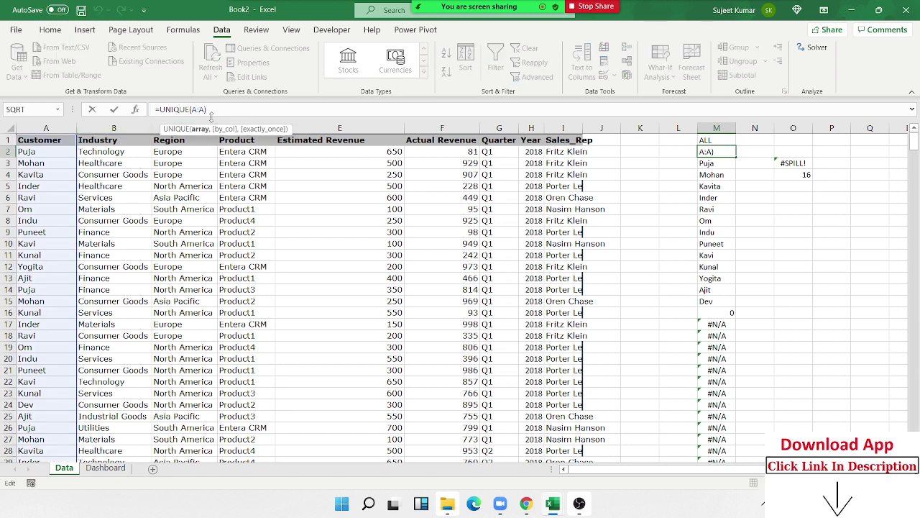
type("1:A")
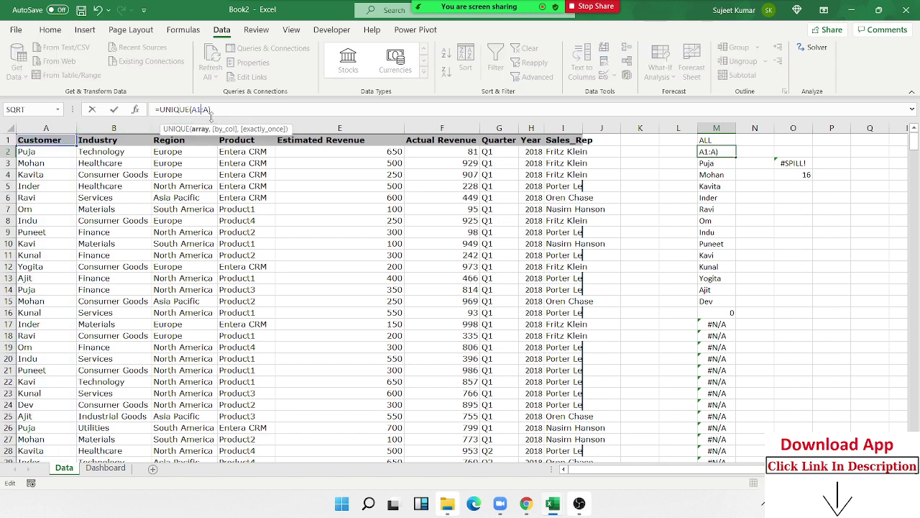
type("15")
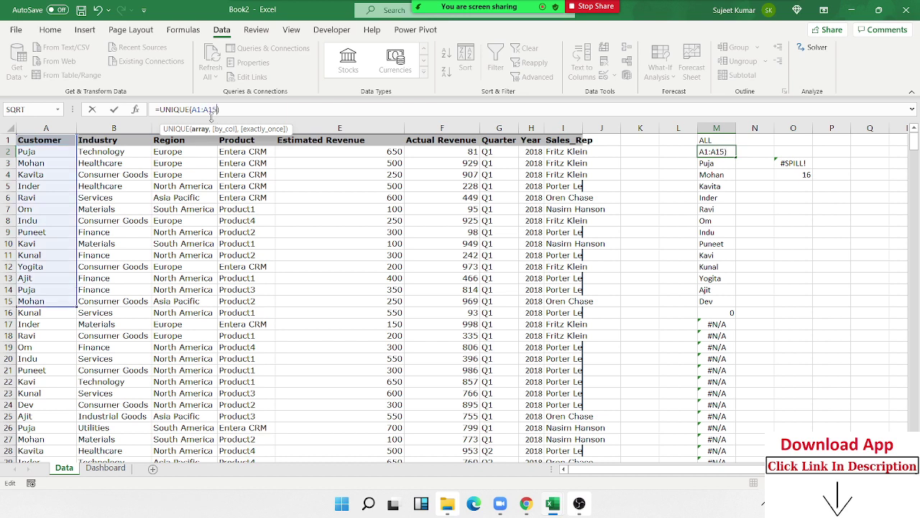
type("00")
key("Return")
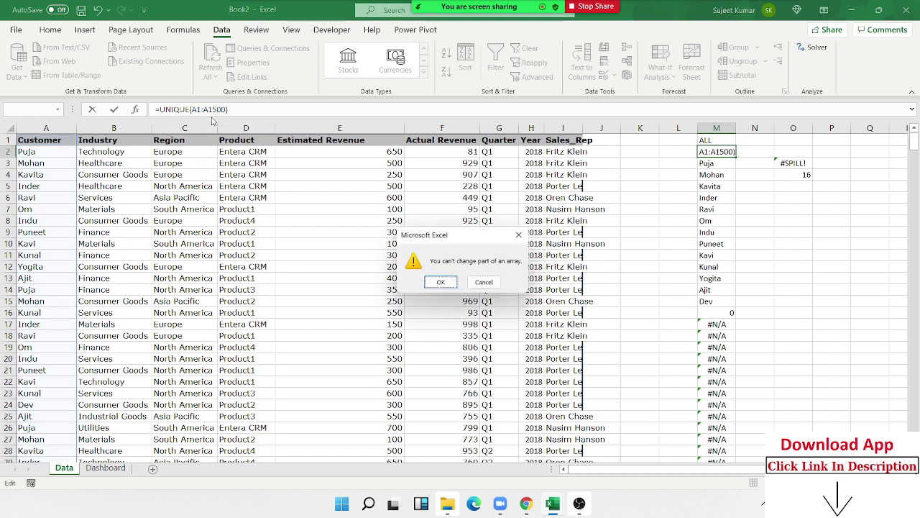
key("Return")
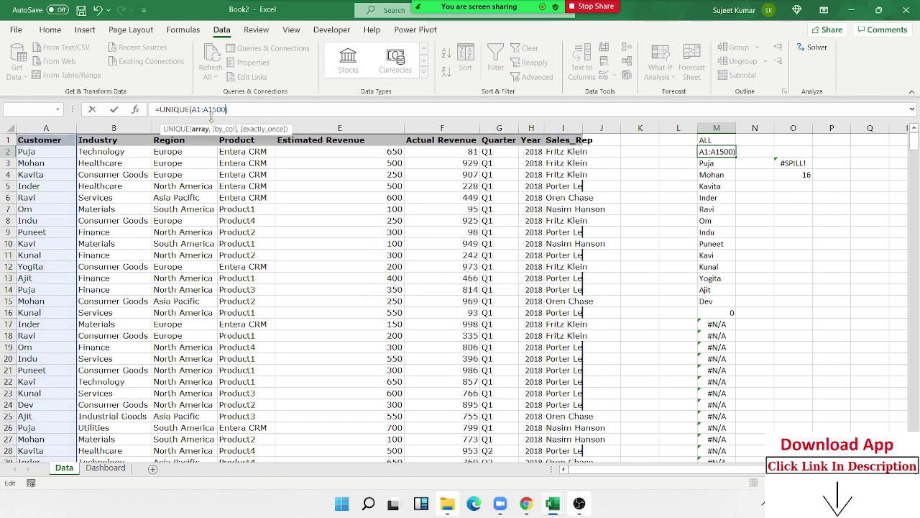
key("ctrl+shift+Return")
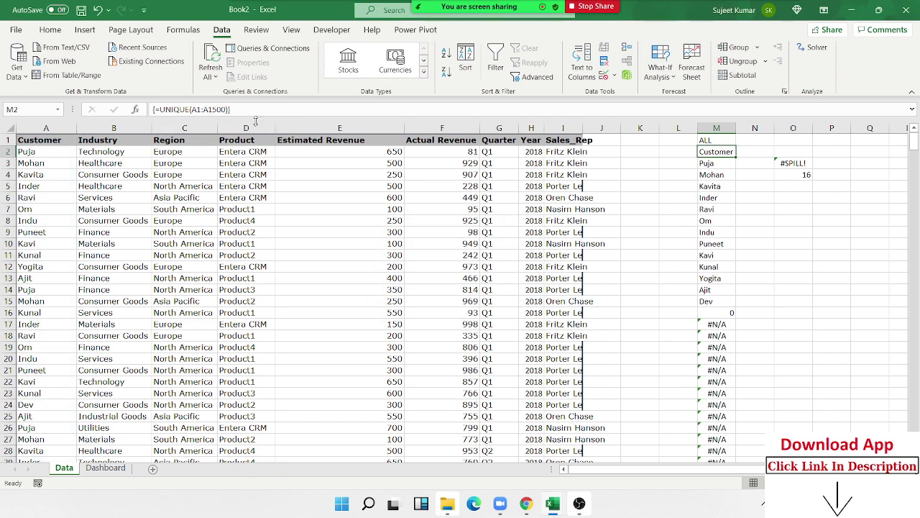
- Change the range start so M2 holds =UNIQUE(A2:A1500) as an array formula
left_click(194, 109)
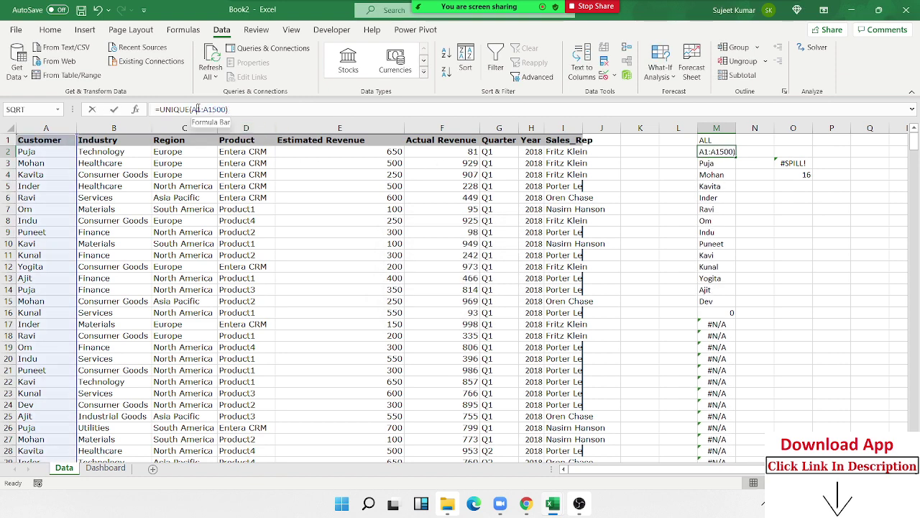
key("BackSpace")
type("2")
key("ctrl+shift+Return")
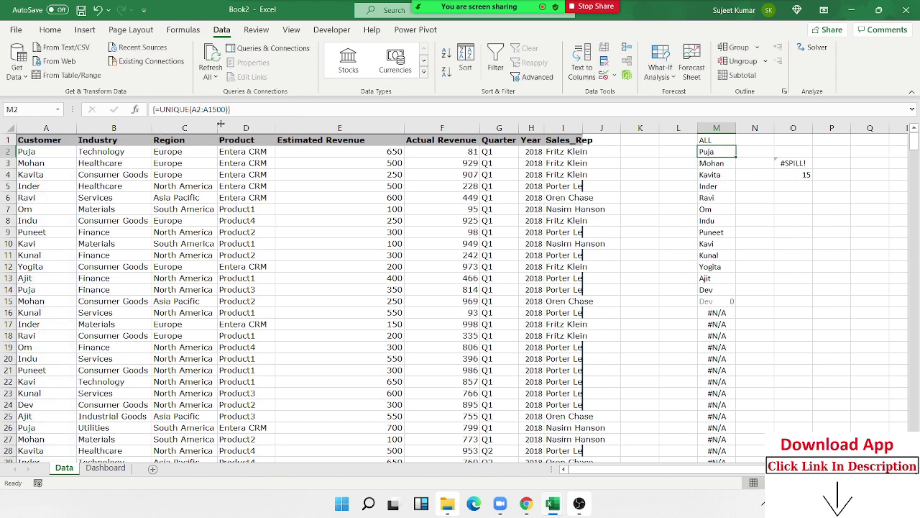
left_click(703, 140)
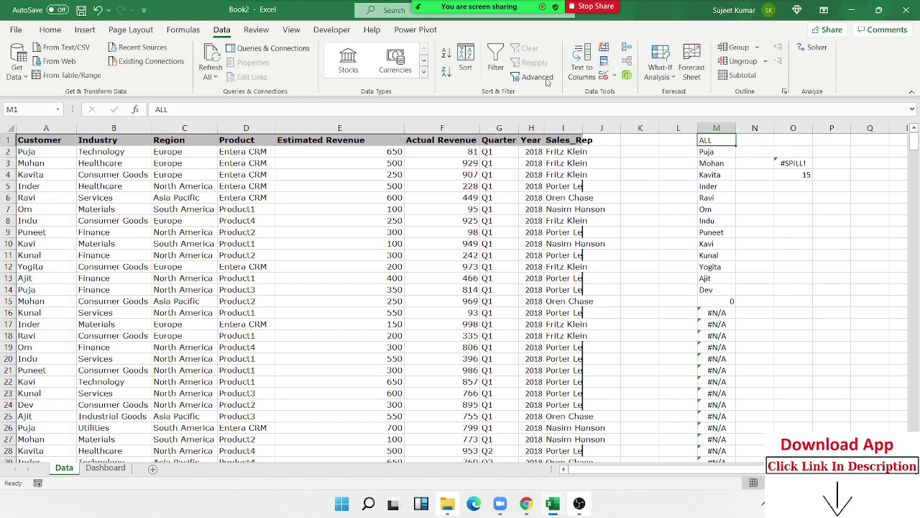
- Redefine the Cust name as =OFFSET(Data!$M$1,0,0,AGGREGATE(3,6,Data!$M:$M),1) so it starts at ALL
left_click(184, 29)
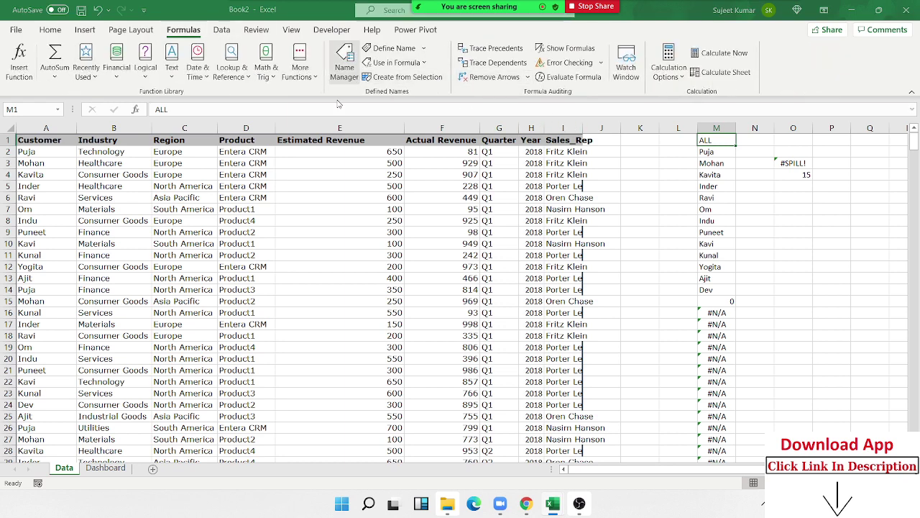
left_click(344, 65)
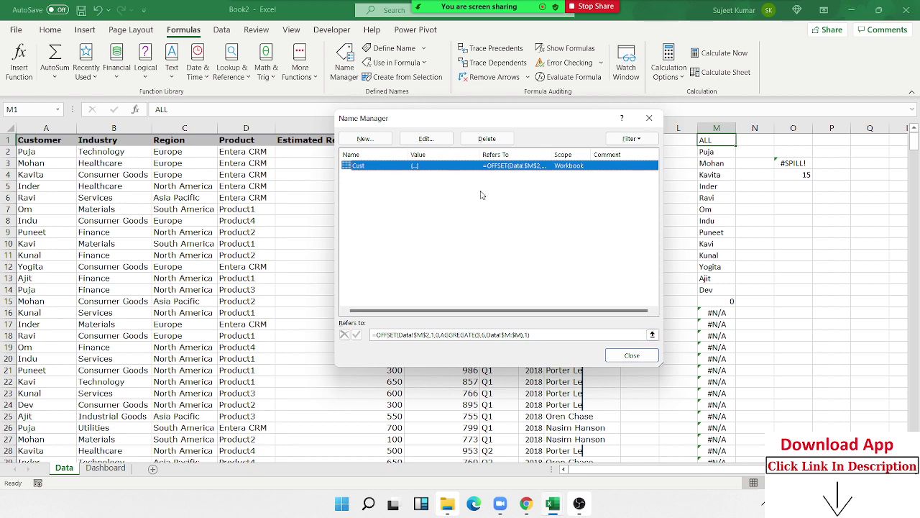
left_click_drag(480, 118, 269, 110)
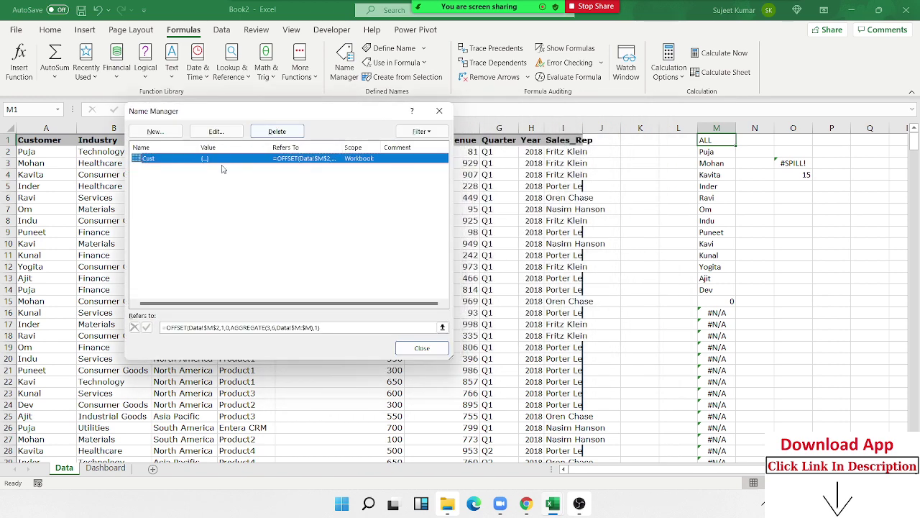
left_click(218, 328)
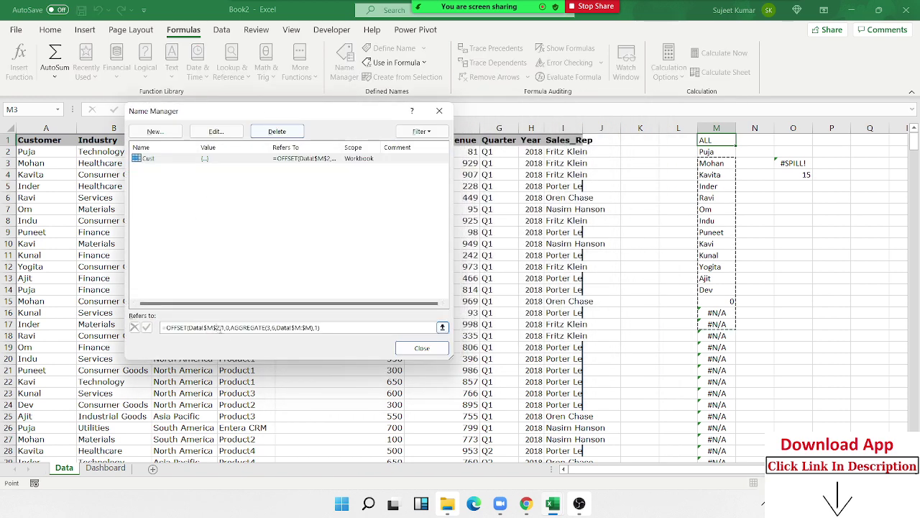
key("BackSpace")
type("1")
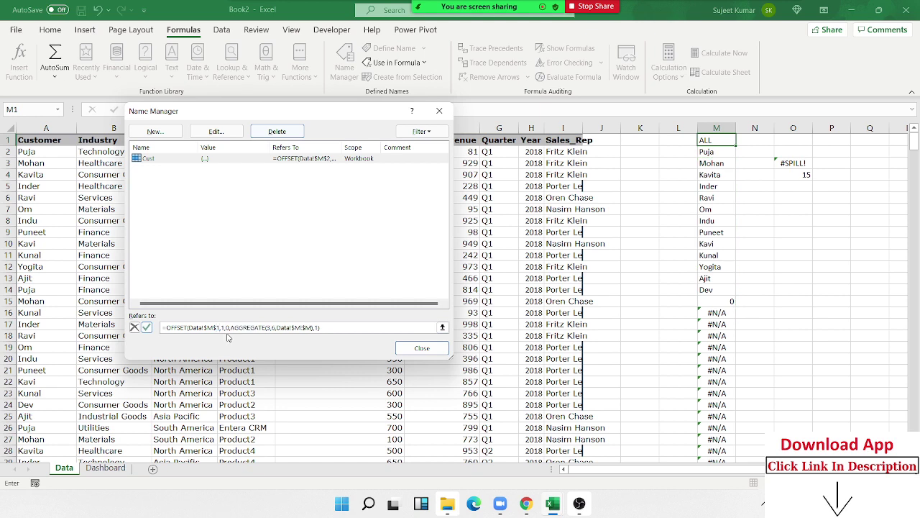
key("Delete")
key("Delete")
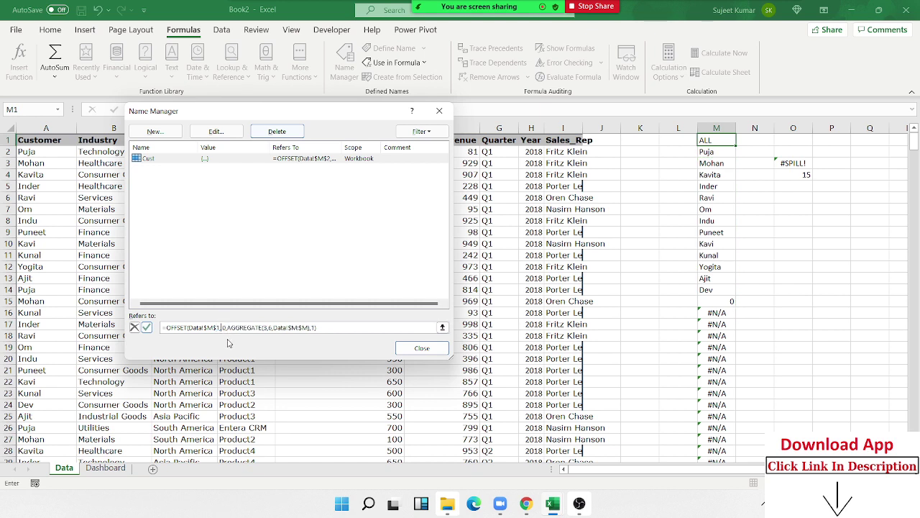
type("0,")
left_click(148, 328)
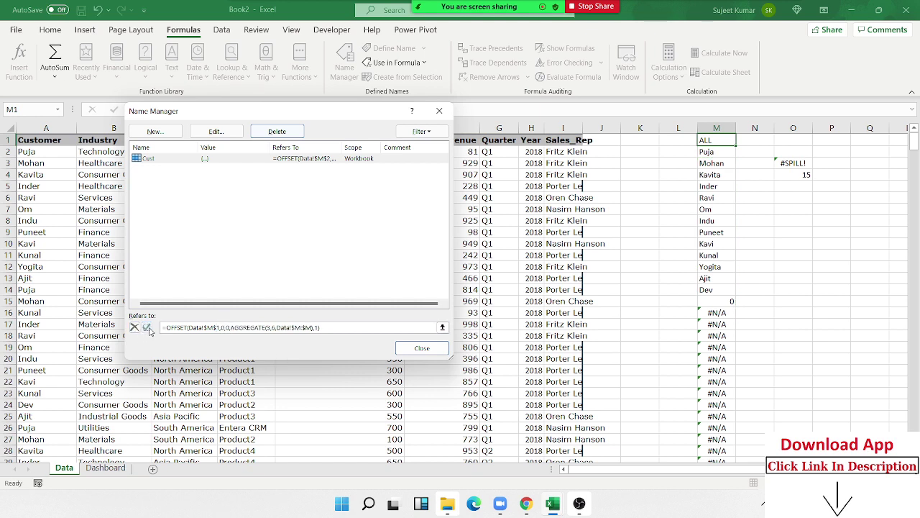
left_click(447, 352)
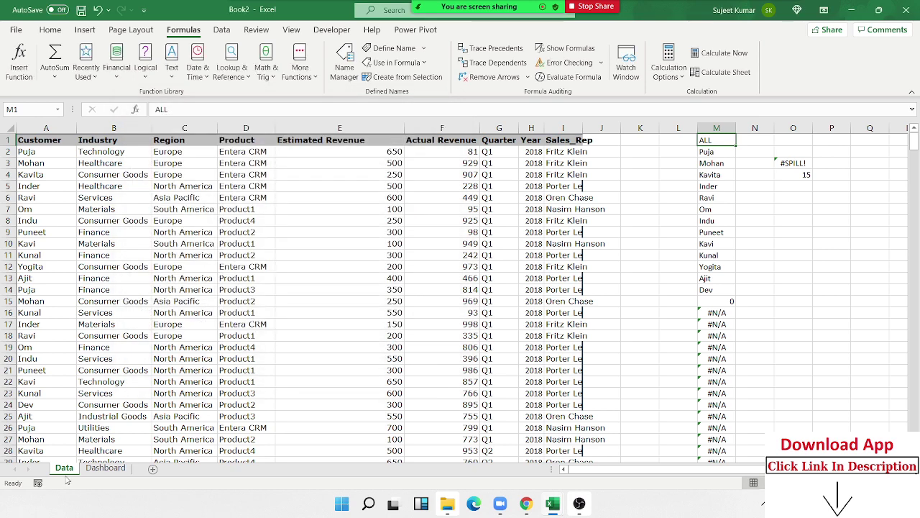
- On the Dashboard, pick ALL from the top of B6's customer dropdown
left_click(115, 470)
left_click(111, 305)
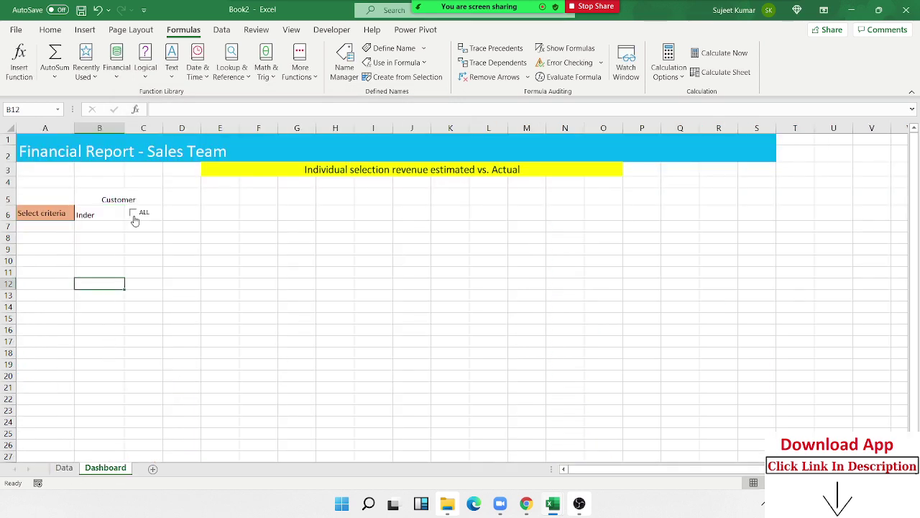
left_click(118, 213)
left_click(130, 214)
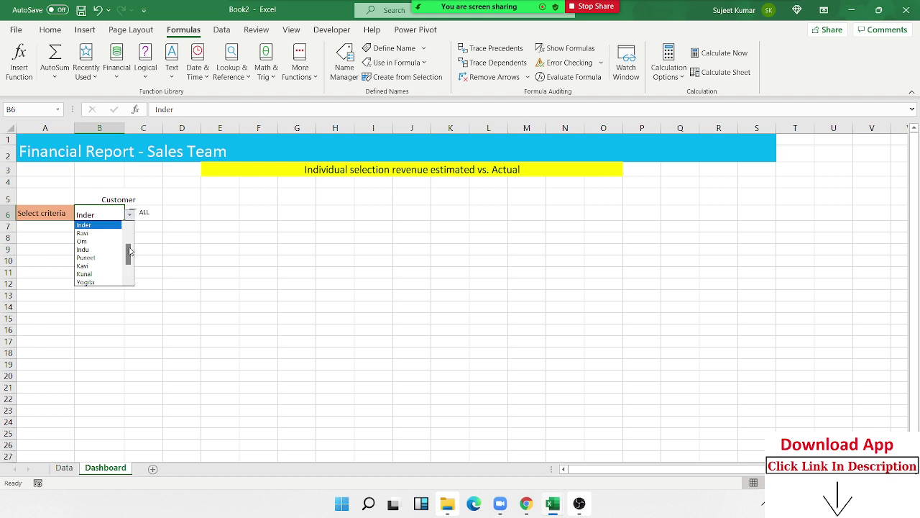
scroll(132, 225, "up", 2)
left_click(111, 225)
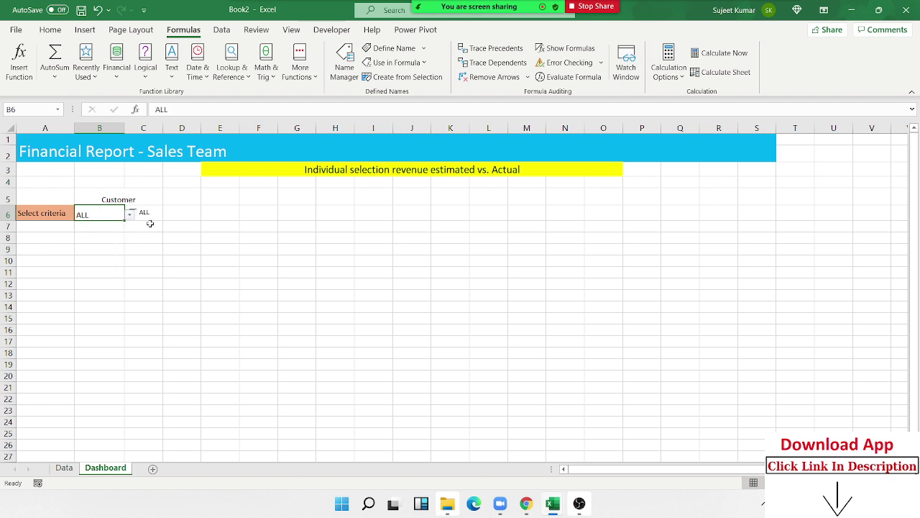
left_click(153, 232)
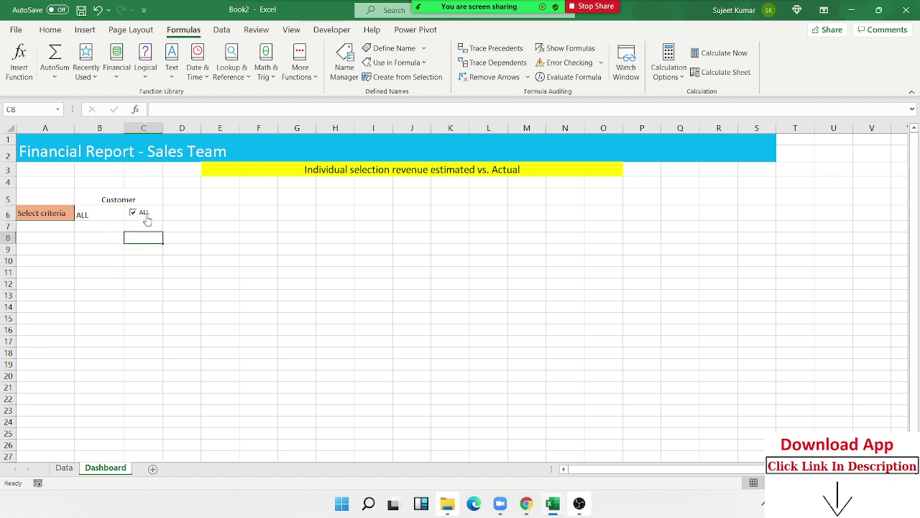
left_click(101, 212)
left_click(130, 214)
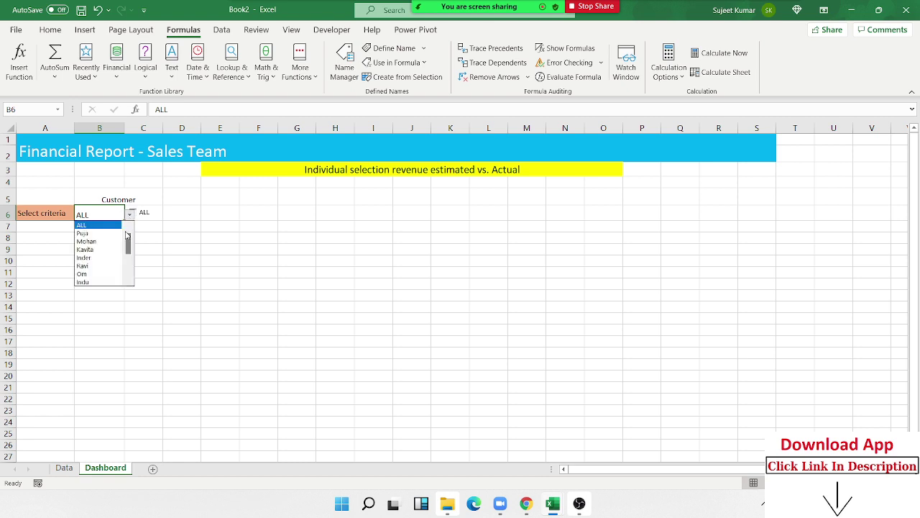
left_click_drag(127, 248, 133, 296)
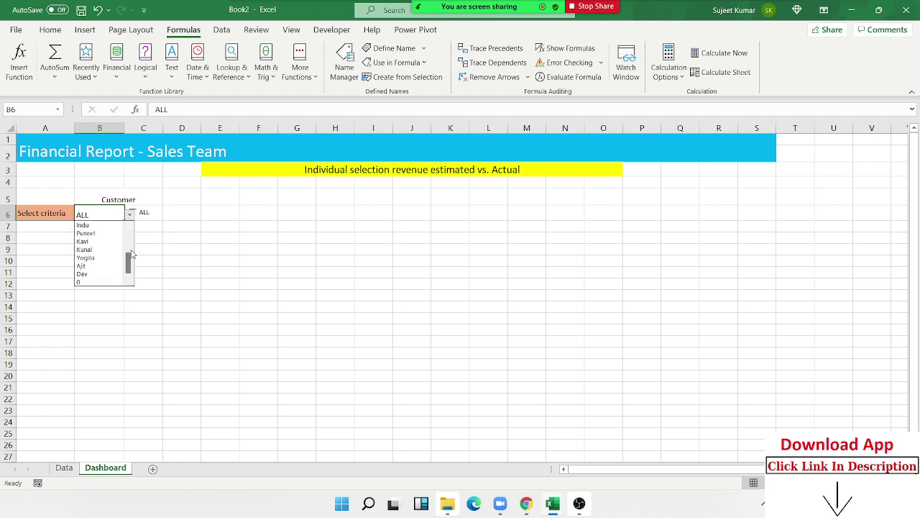
left_click_drag(132, 253, 130, 232)
left_click(101, 224)
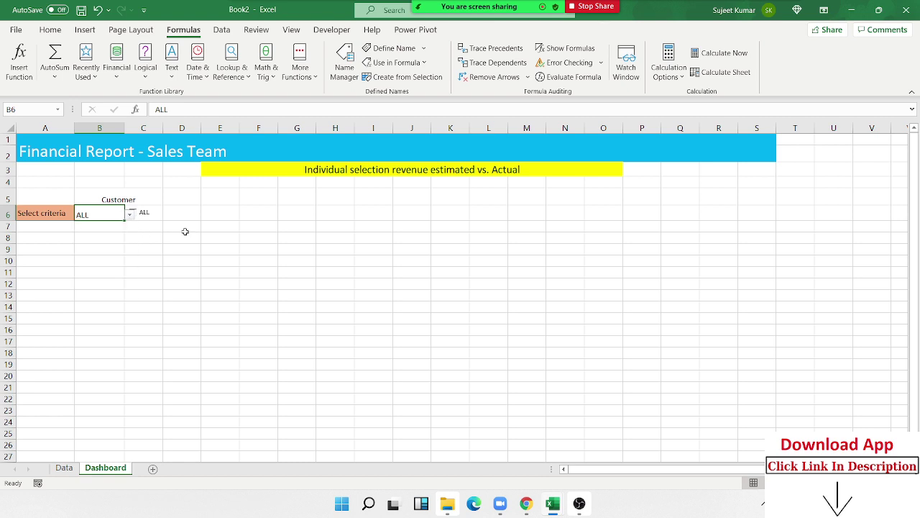
left_click(195, 235)
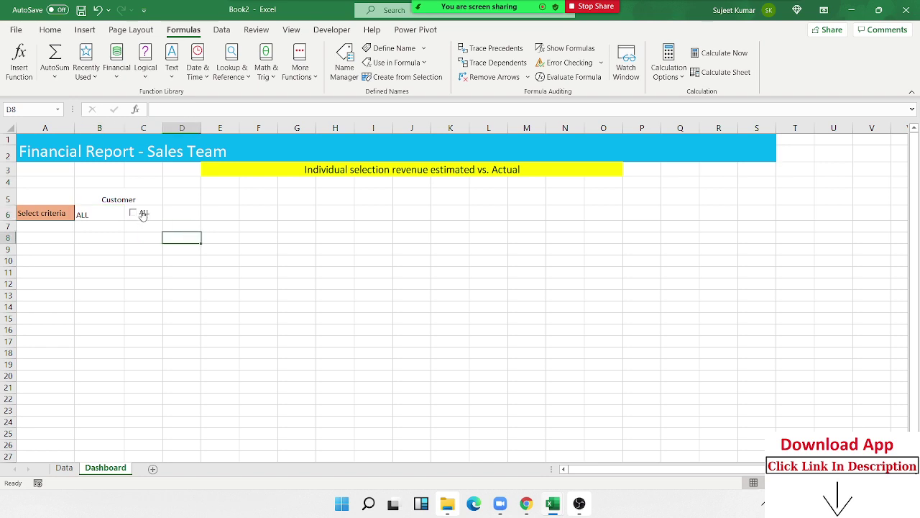
- Tick the ALL checkbox, then switch B6 to a single customer
left_click(106, 212)
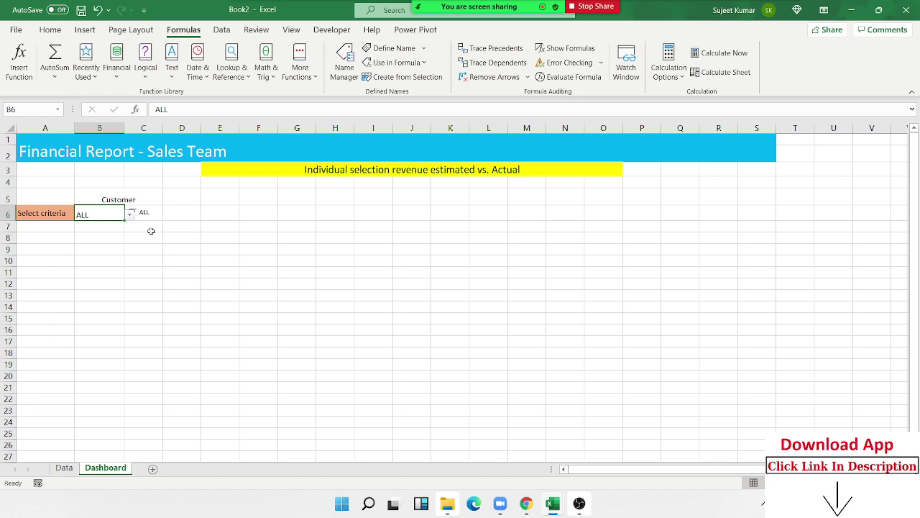
left_click(36, 259)
left_click(87, 217)
left_click(135, 215)
left_click(130, 215)
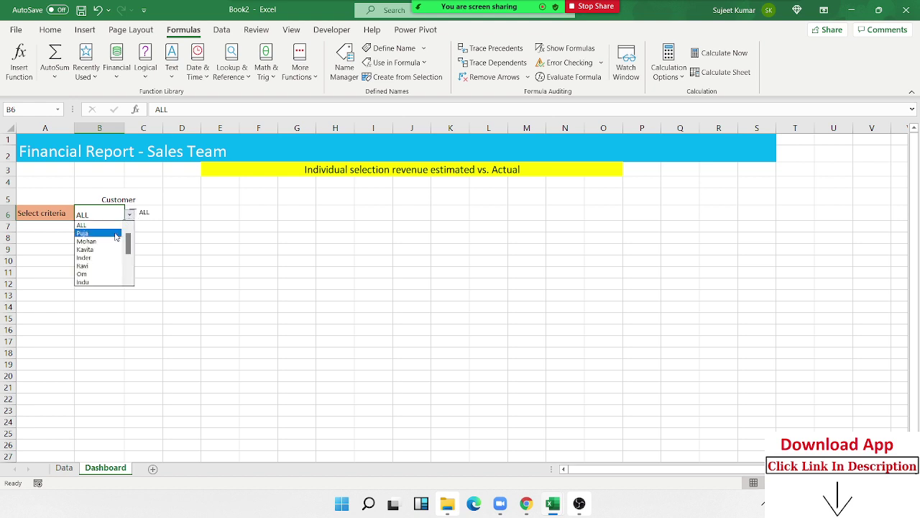
left_click(115, 235)
left_click(184, 225)
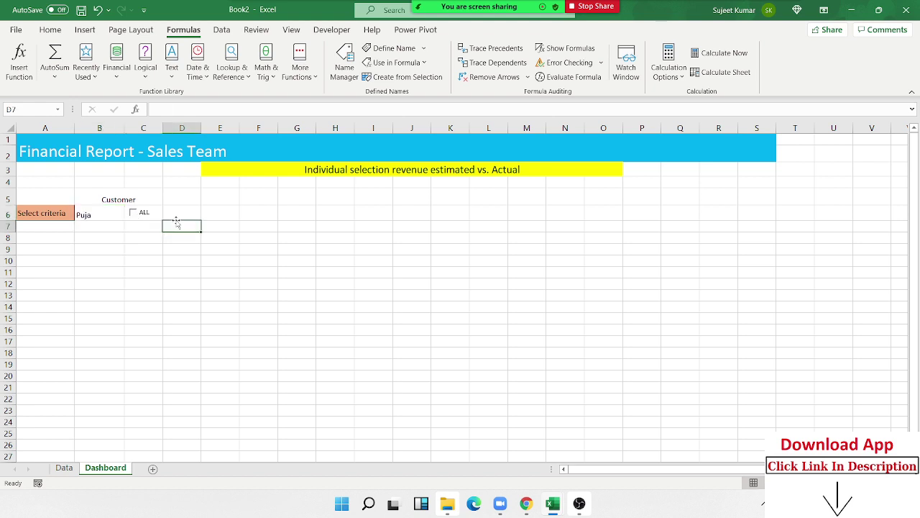
- Set B6 back to ALL and reopen its customer dropdown
left_click(107, 214)
left_click(129, 215)
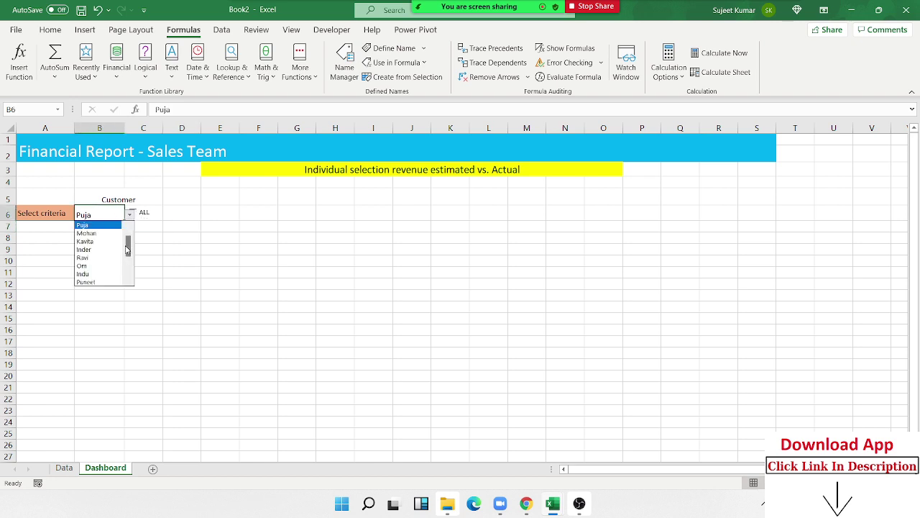
left_click_drag(129, 250, 129, 232)
left_click(115, 225)
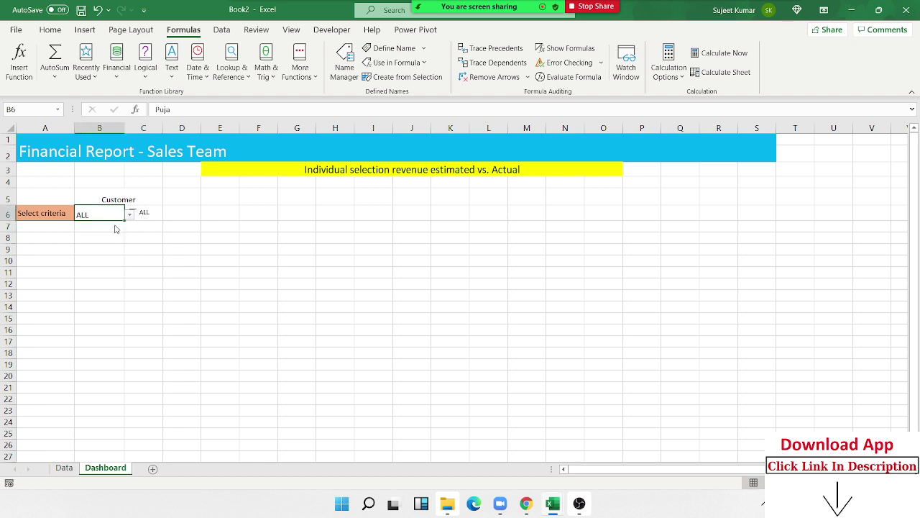
left_click(130, 215)
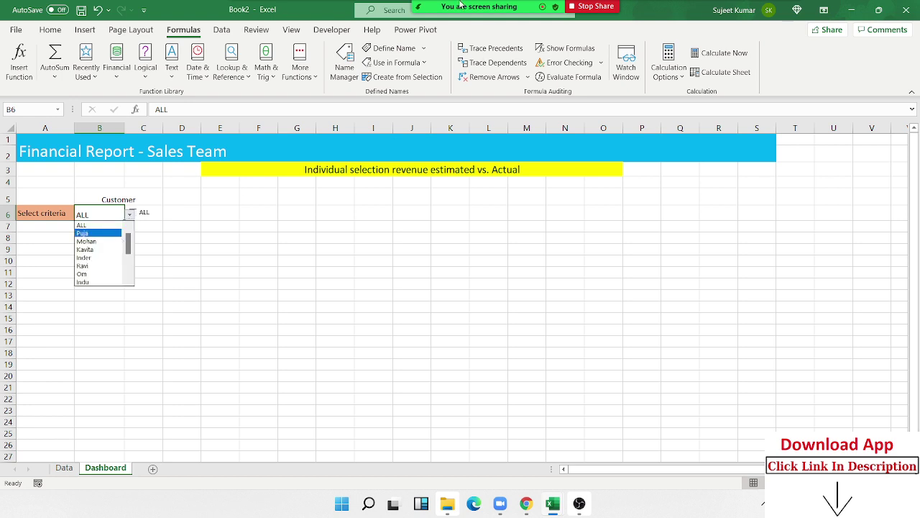
left_click(419, 10)
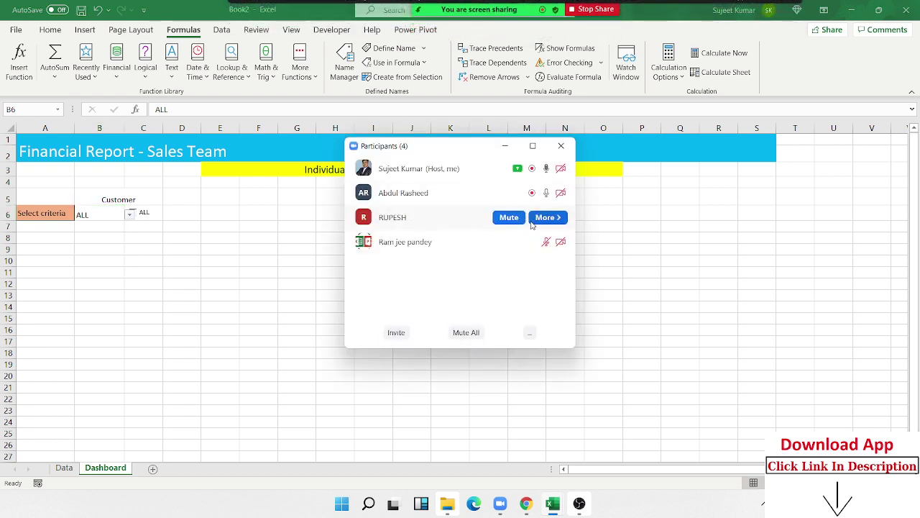
- Remove a participant's local-recording permission in Zoom and close the Participants list
left_click(562, 219)
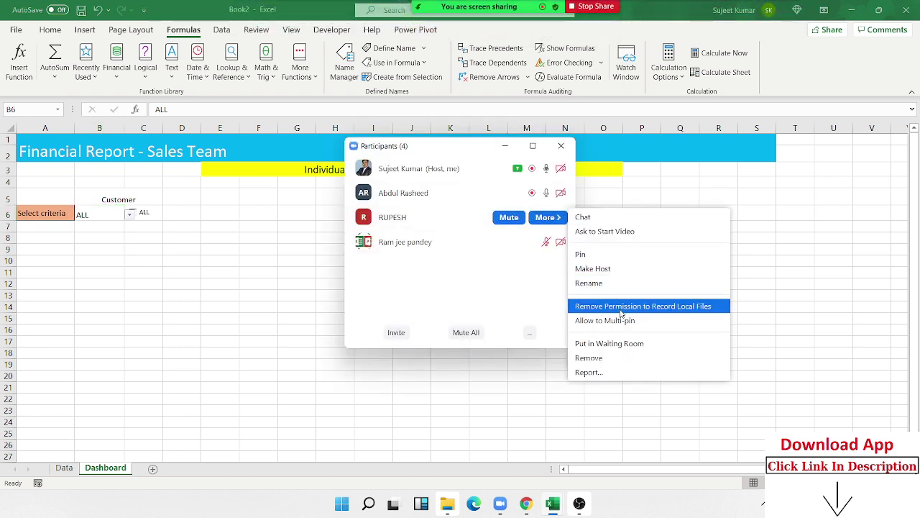
left_click(621, 308)
left_click(550, 242)
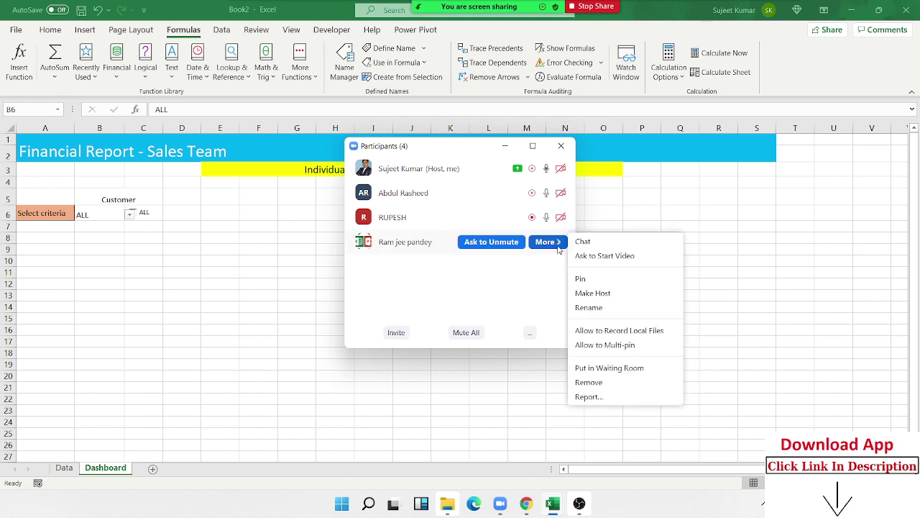
left_click(615, 330)
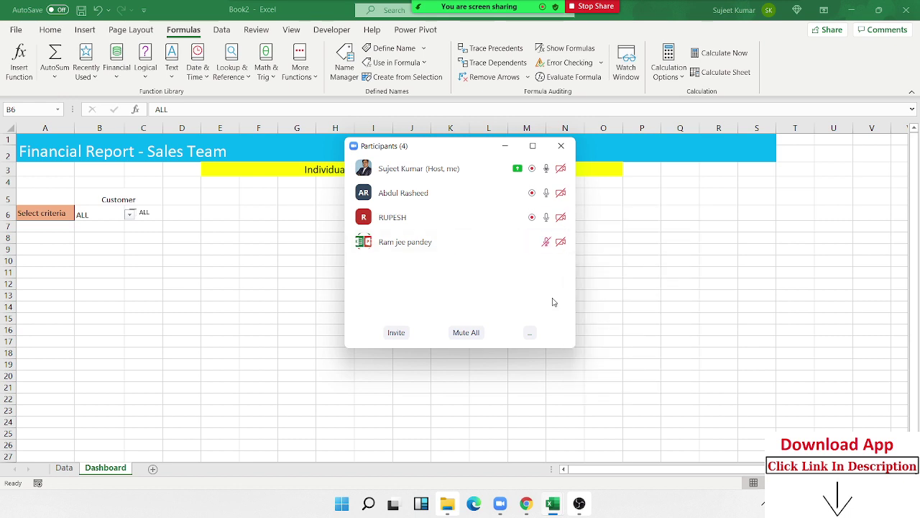
left_click(561, 145)
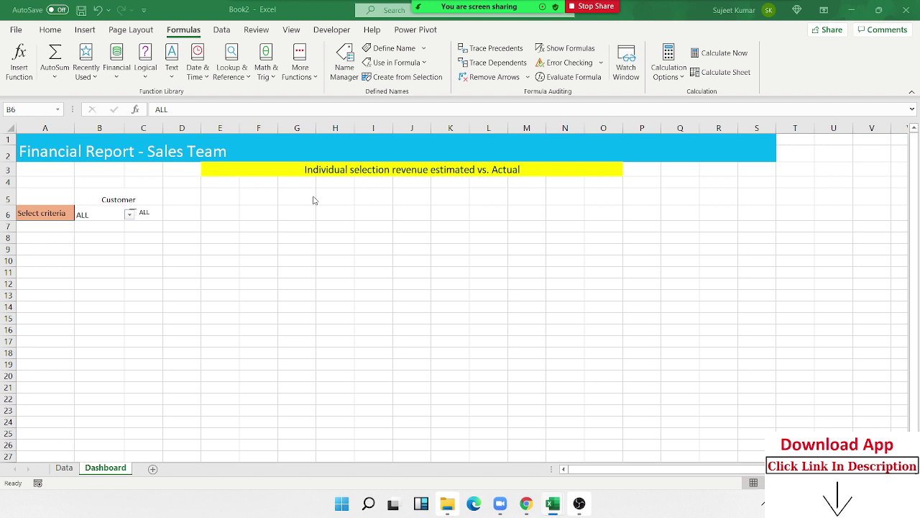
- Check B6's customer dropdown without changing it and tick the ALL checkbox
left_click(101, 214)
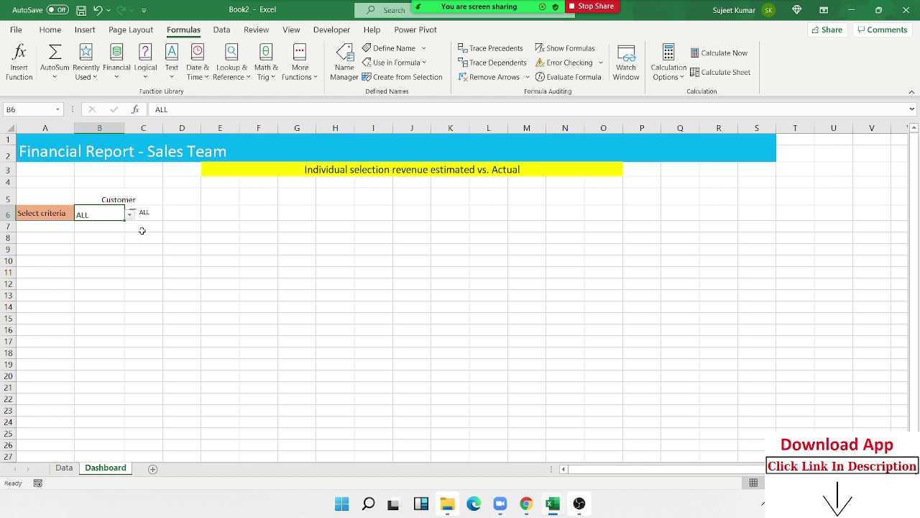
left_click(142, 231)
left_click(113, 214)
left_click(129, 215)
left_click(130, 215)
left_click(143, 230)
left_click(113, 212)
left_click(152, 237)
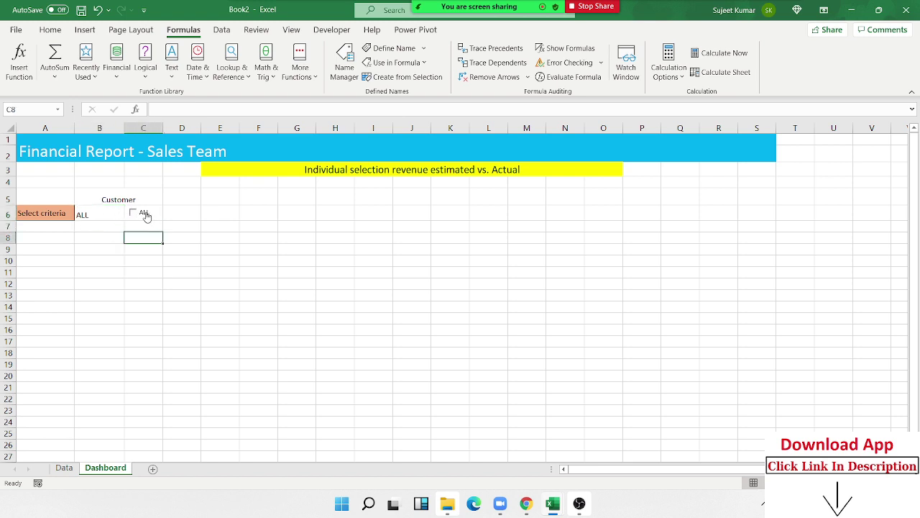
left_click(133, 215)
left_click(110, 213)
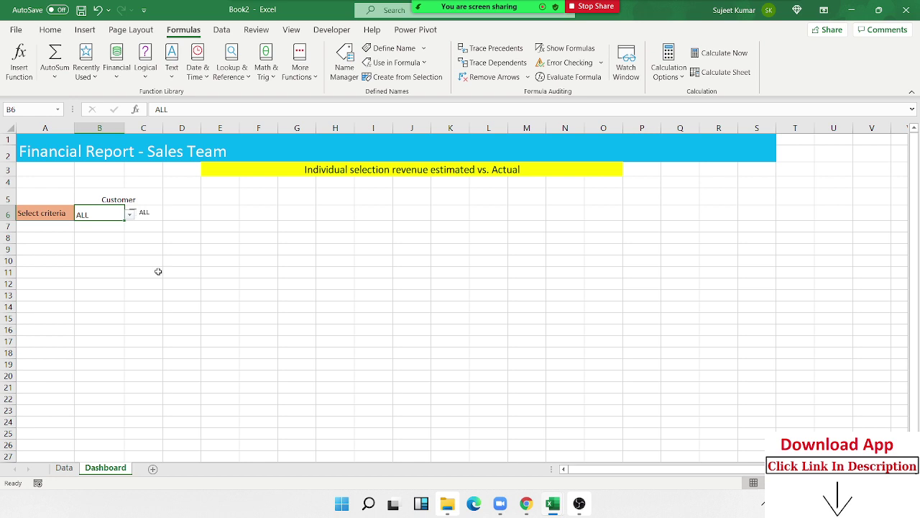
- Open and close B6's customer list twice, keeping ALL selected
left_click(213, 292)
left_click(91, 211)
left_click(129, 215)
left_click(129, 216)
left_click(148, 246)
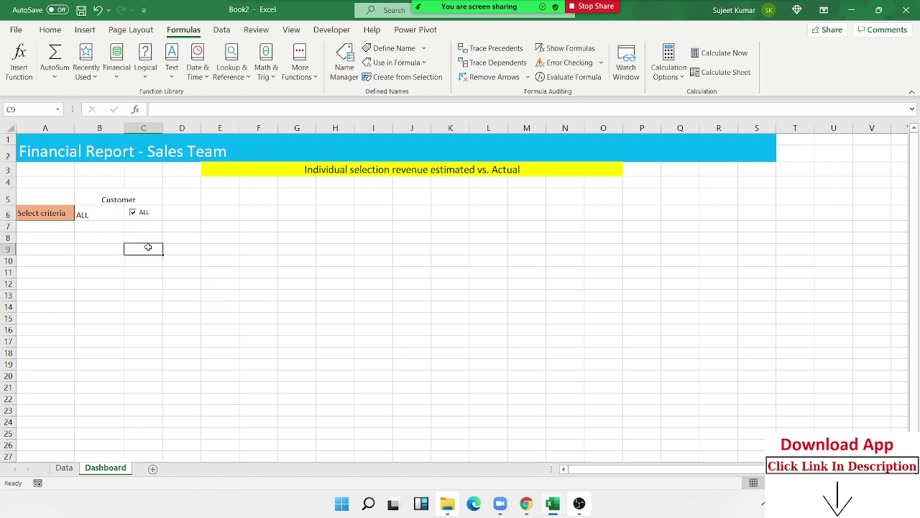
left_click(120, 215)
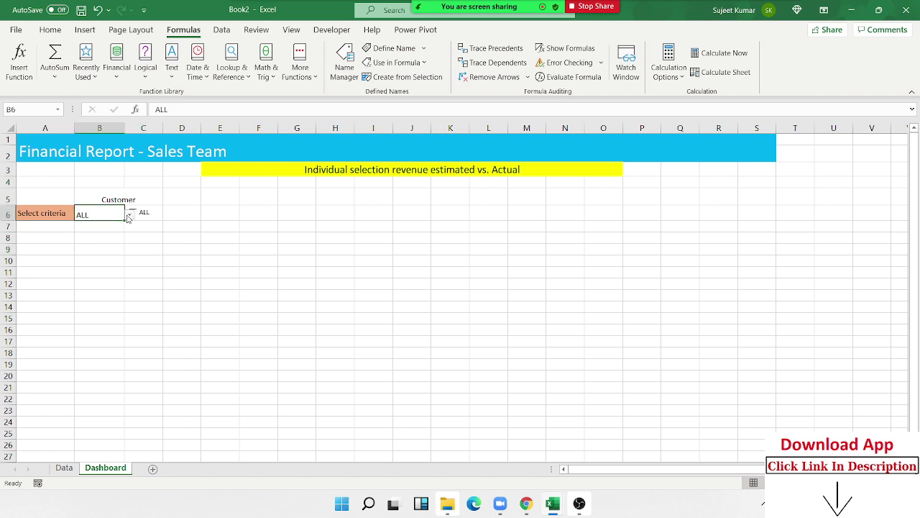
left_click(129, 214)
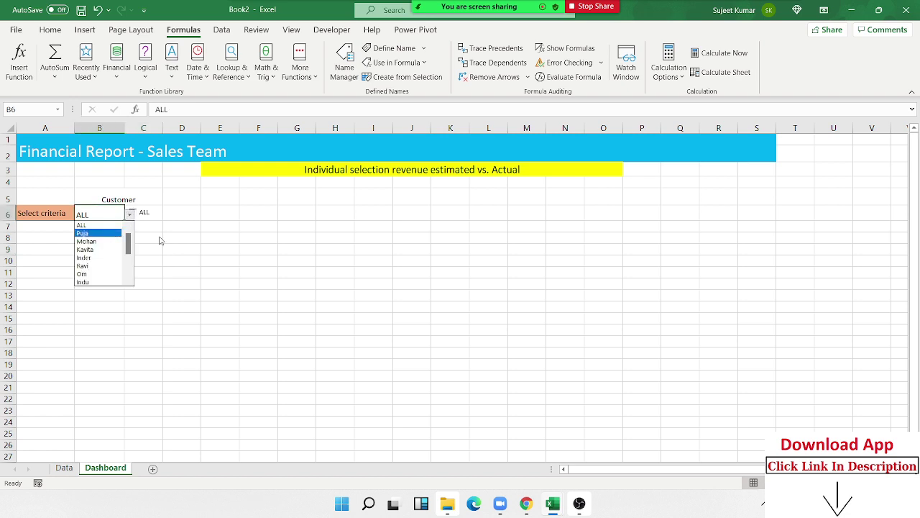
left_click(129, 215)
left_click(159, 240)
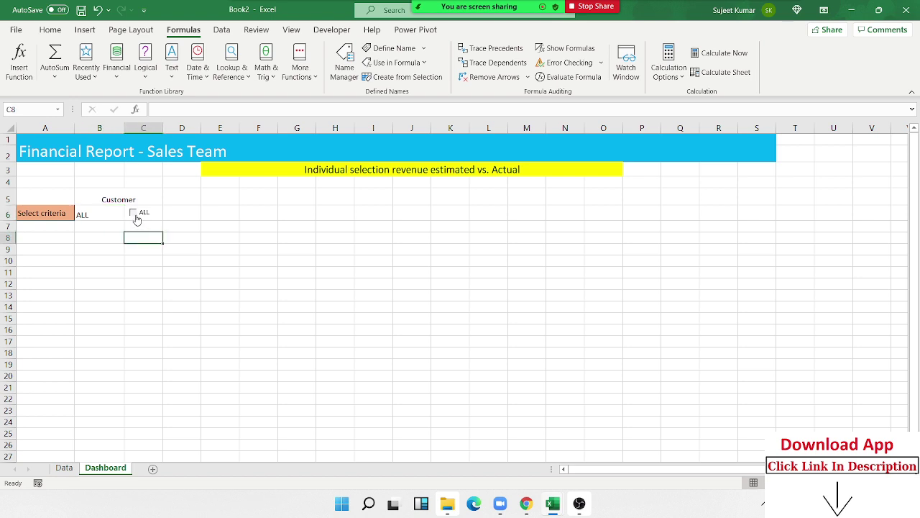
- Pick a single customer in B6 and untick the ALL checkbox
left_click(92, 217)
left_click(130, 215)
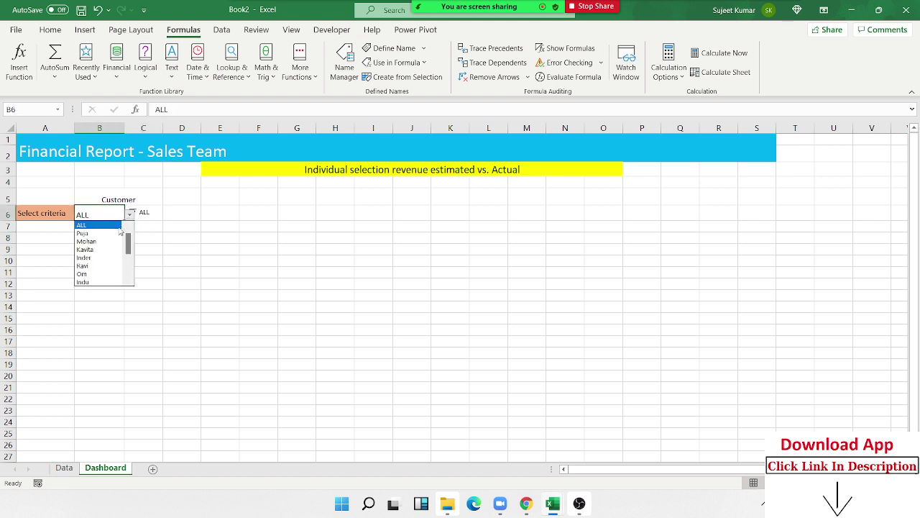
left_click(111, 237)
left_click(136, 234)
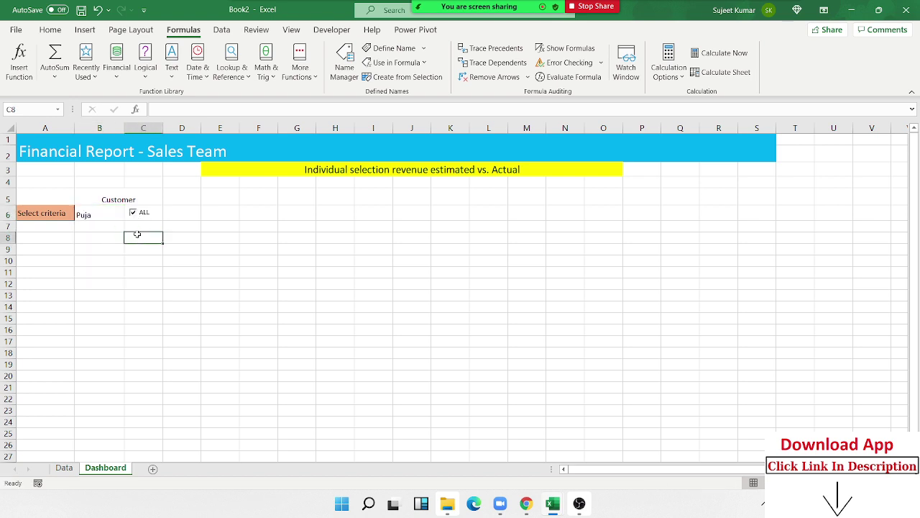
left_click(133, 213)
- Choose ALL again from B6's customer list and finish on cell C8
left_click(117, 214)
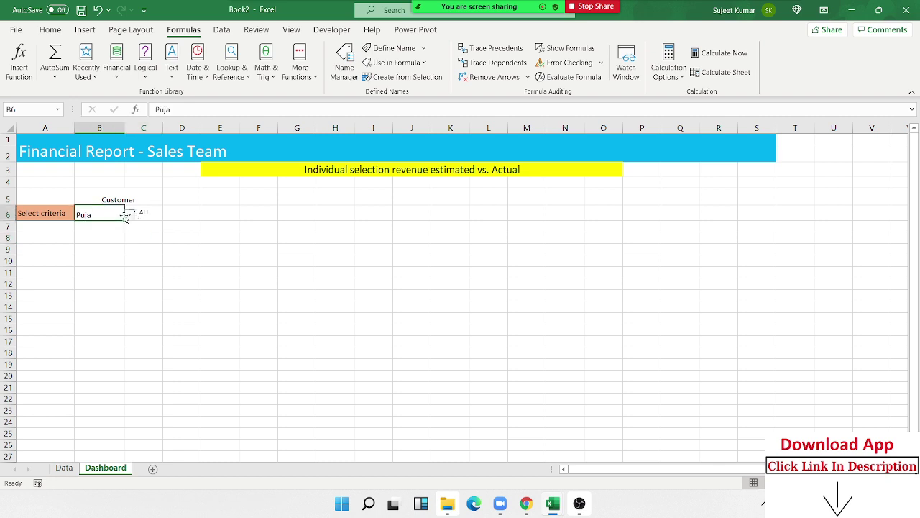
left_click(130, 215)
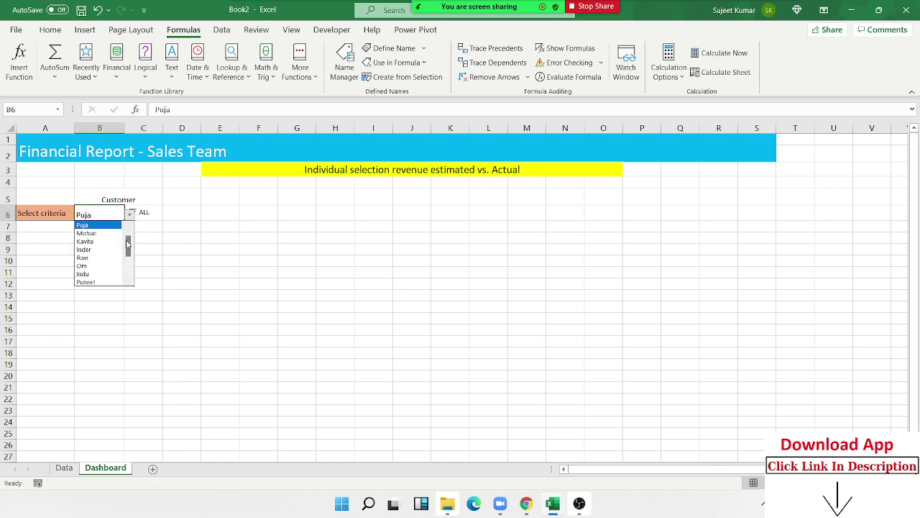
left_click_drag(128, 245, 128, 228)
left_click(86, 224)
left_click(160, 237)
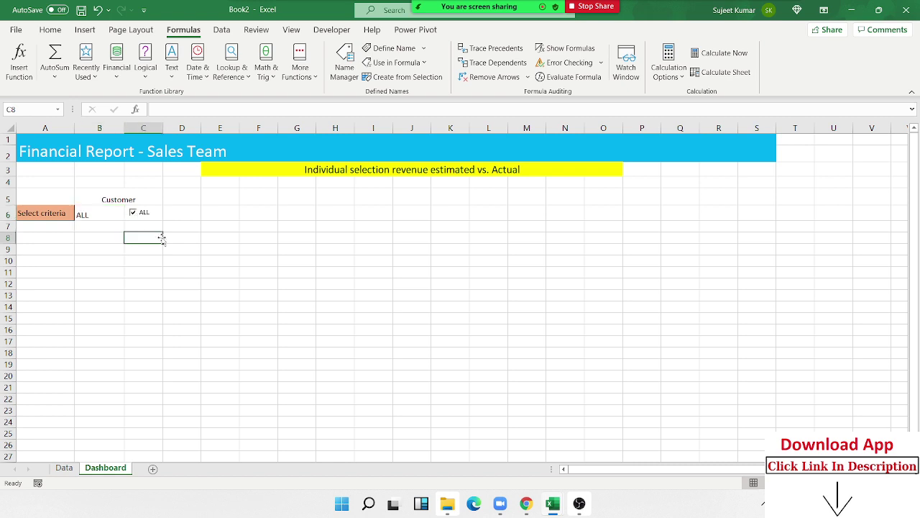
- Link the ALL checkbox to cell Data!$P$7 through Format Control
right_click(140, 217)
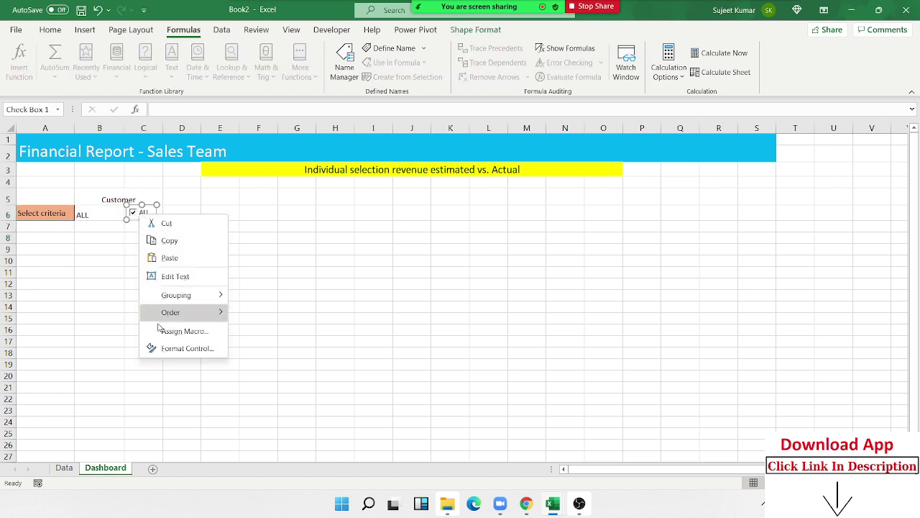
left_click(166, 350)
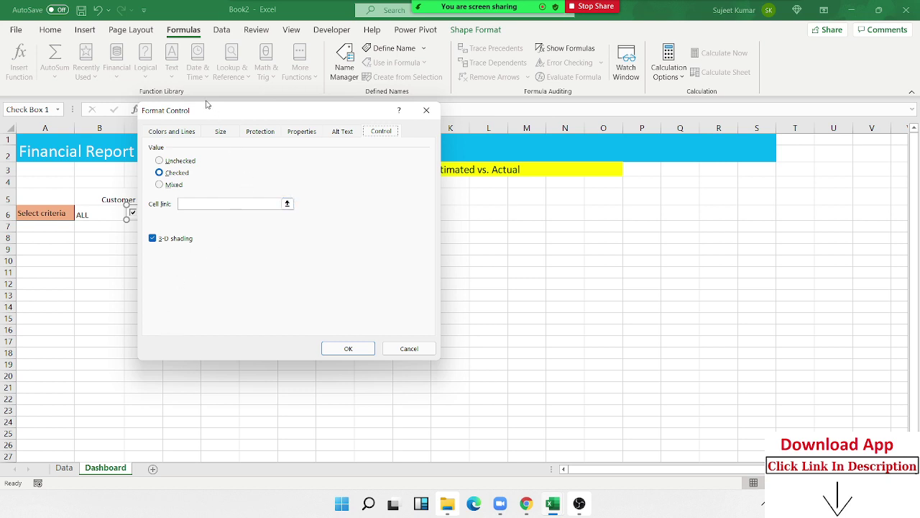
left_click(277, 204)
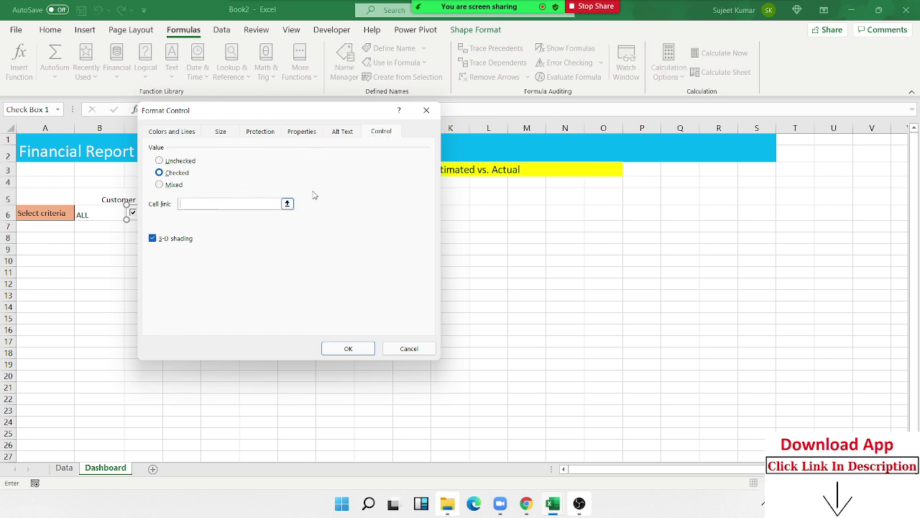
left_click(71, 470)
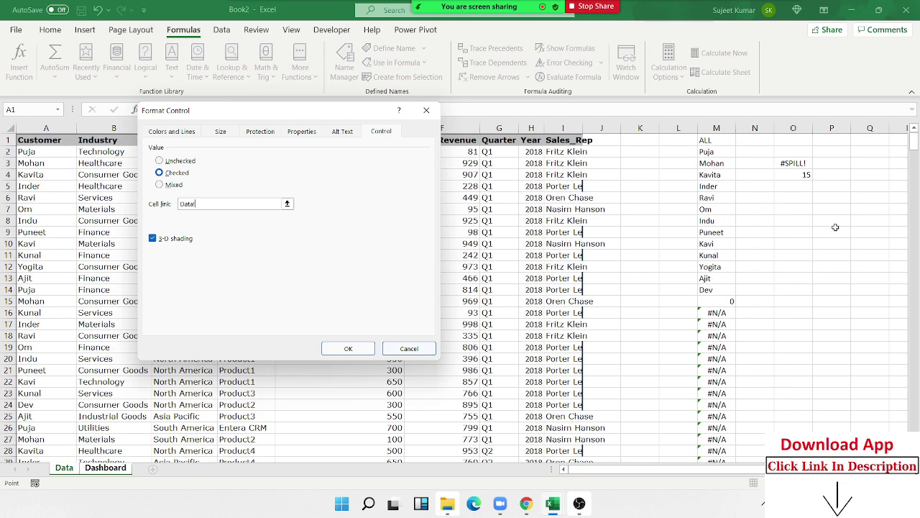
left_click(832, 209)
left_click(347, 348)
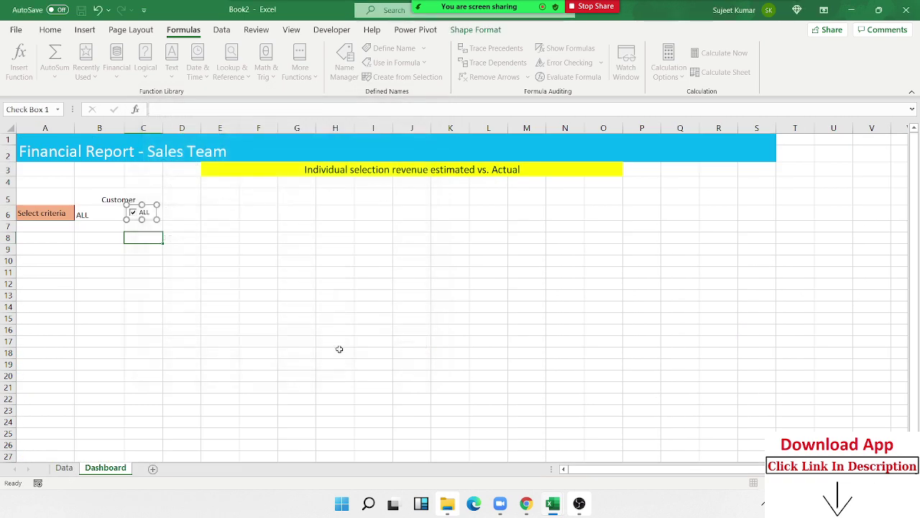
left_click(175, 306)
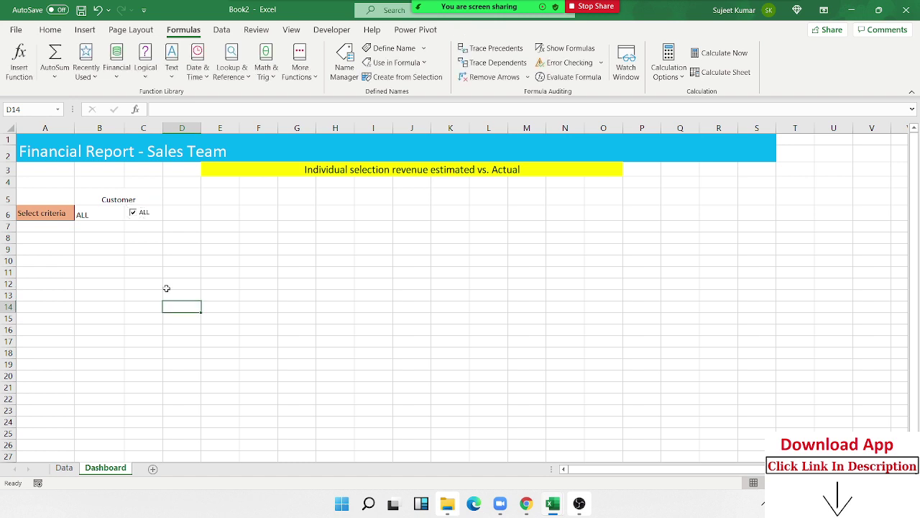
- Set Data!P7 to FALSE so the checkbox unticks, then return to the Dashboard
left_click(63, 468)
left_click_drag(842, 209, 844, 210)
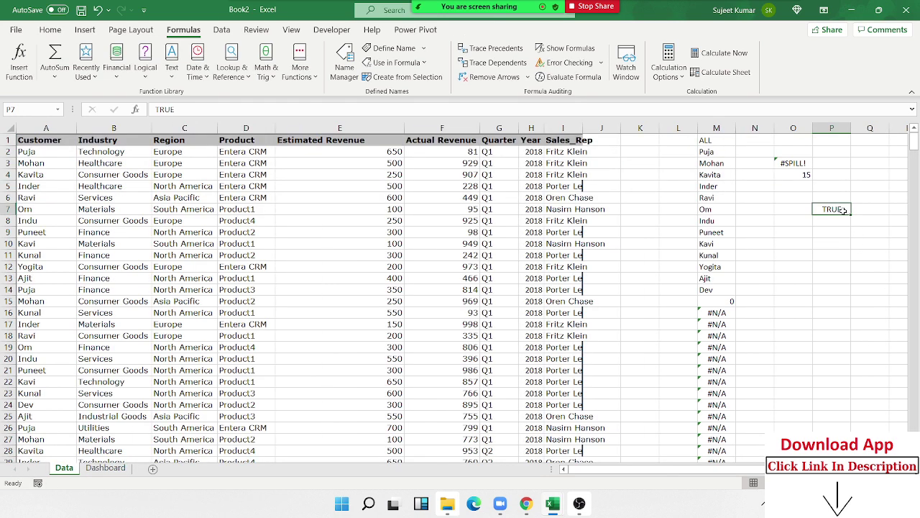
type("Fal")
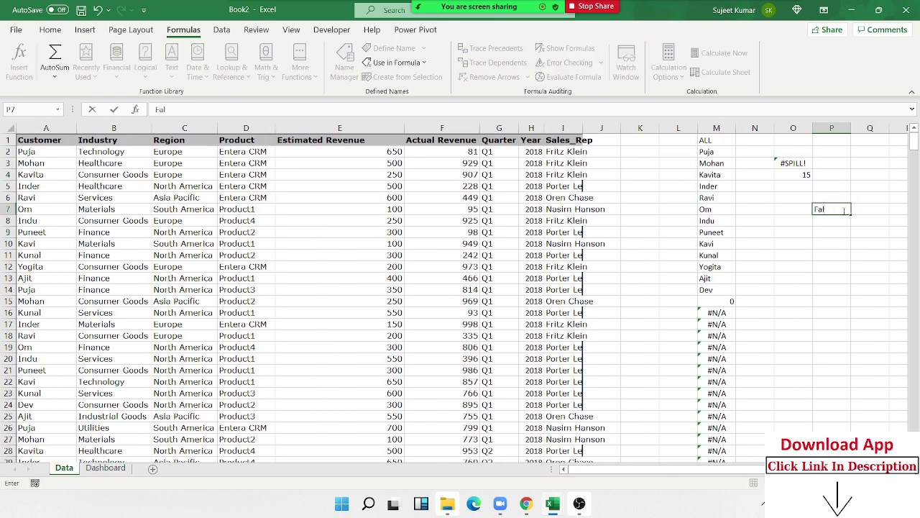
type("se")
key("Return")
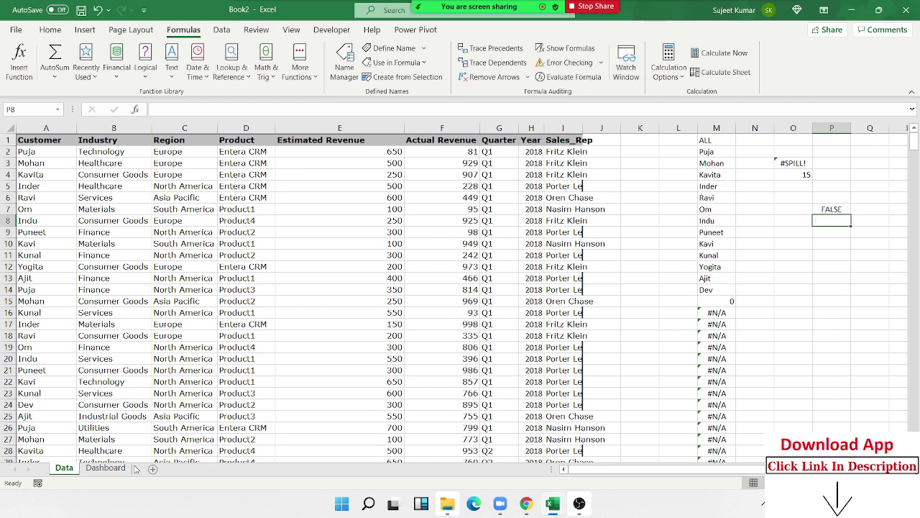
left_click(122, 468)
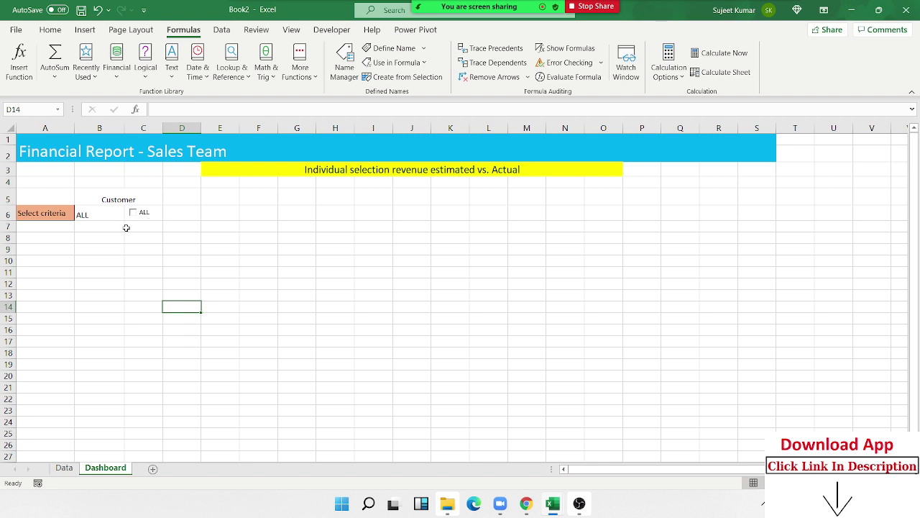
- Open the Dashboard (Sheet2) code module with View Code on its sheet tab
left_click(120, 217)
right_click(111, 470)
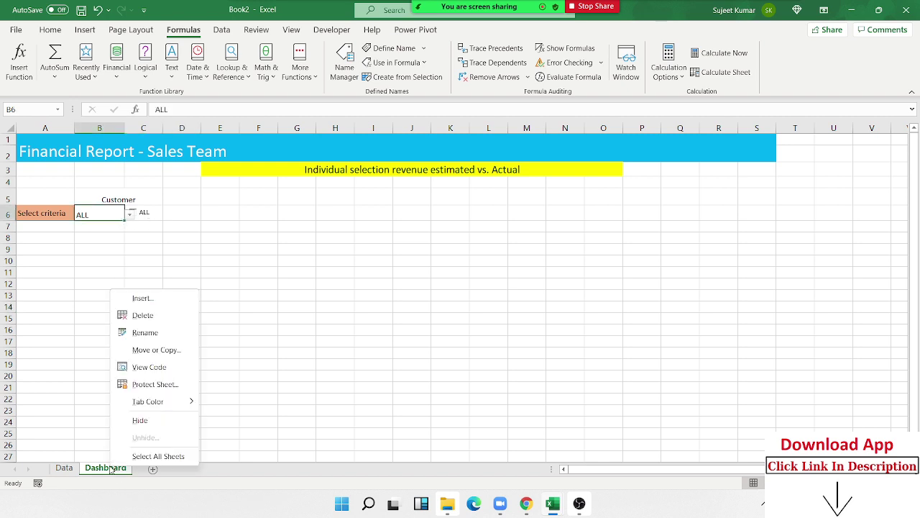
left_click(153, 350)
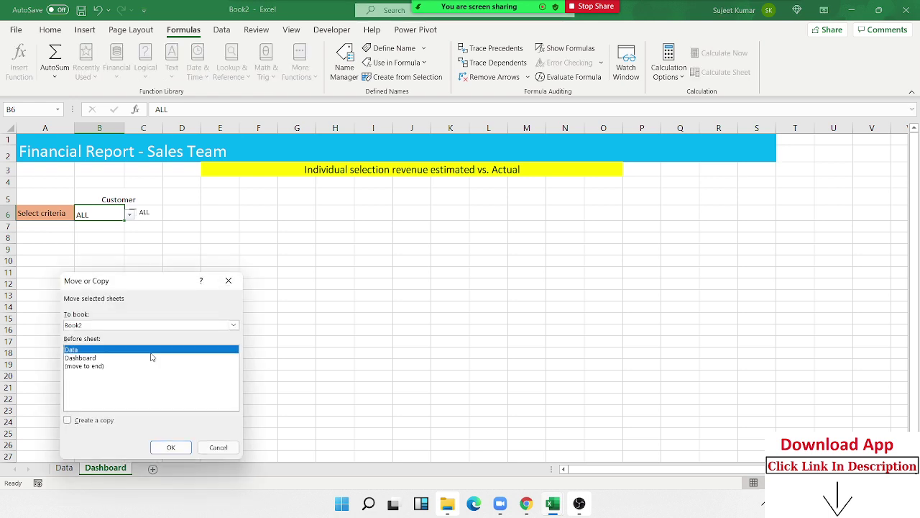
left_click(166, 440)
right_click(120, 467)
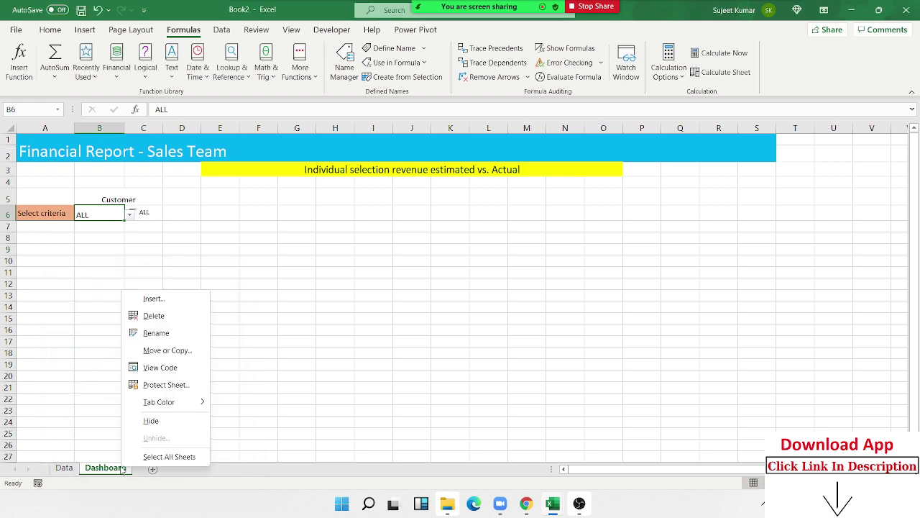
left_click(158, 367)
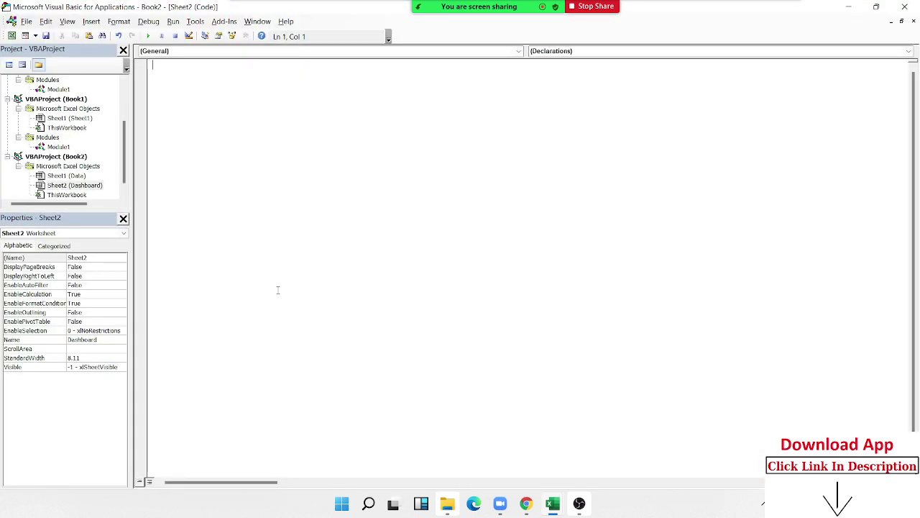
- Add a Worksheet_Change event procedure and delete the SelectionChange stub
left_click(168, 52)
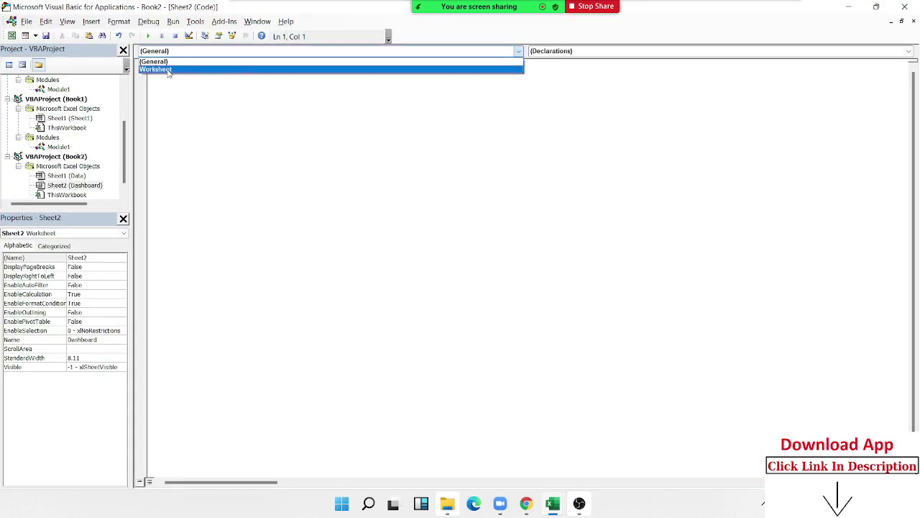
left_click(169, 70)
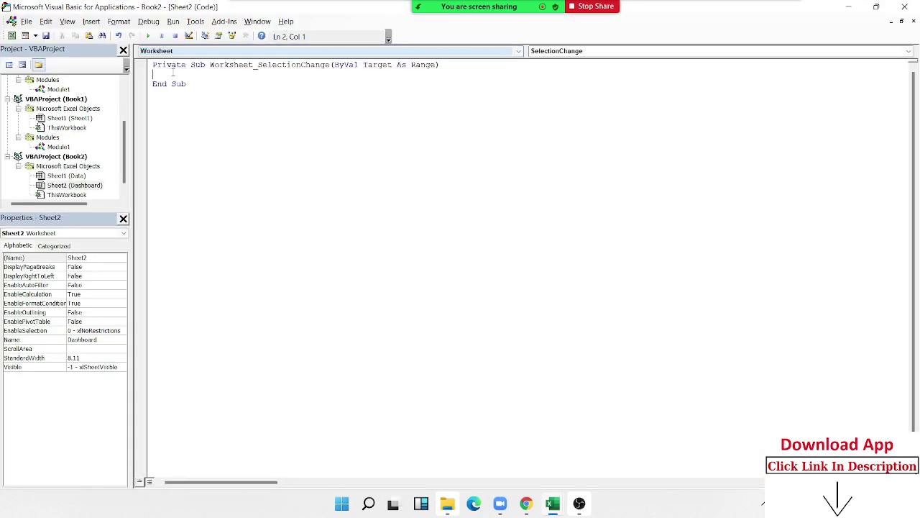
left_click(545, 55)
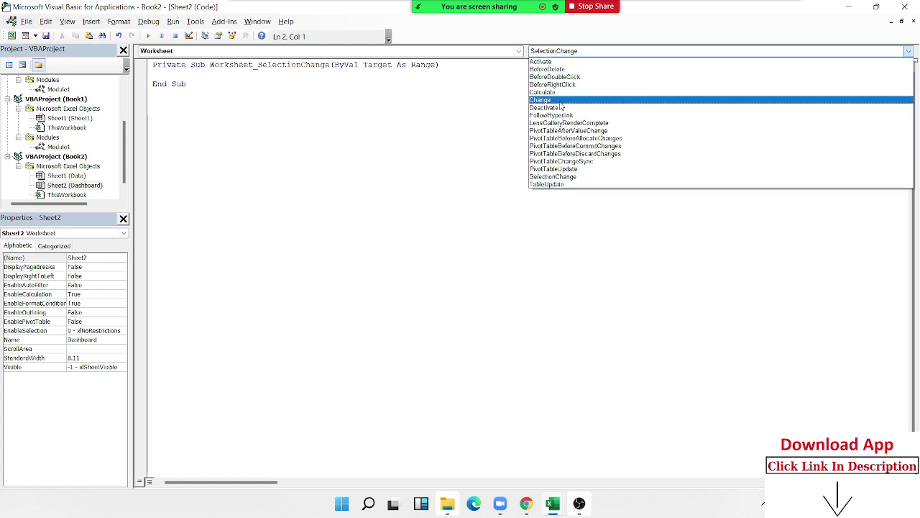
left_click(561, 102)
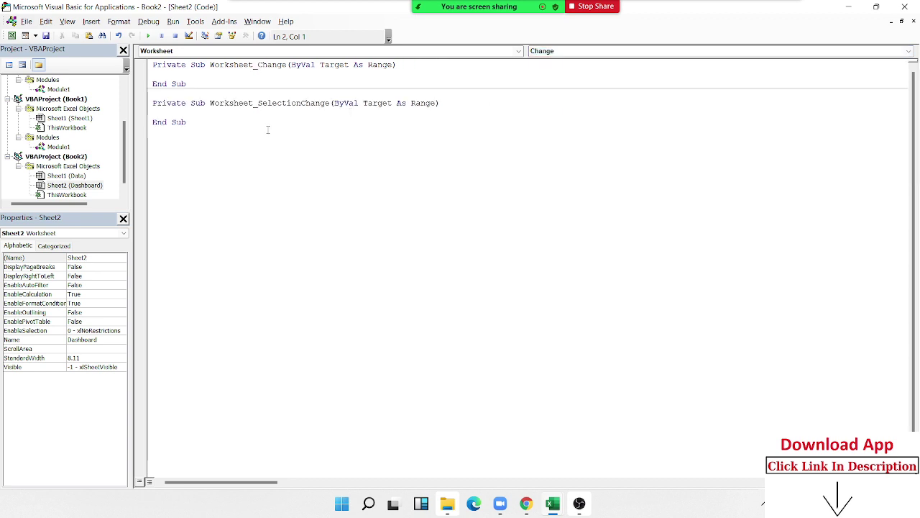
left_click_drag(188, 122, 153, 102)
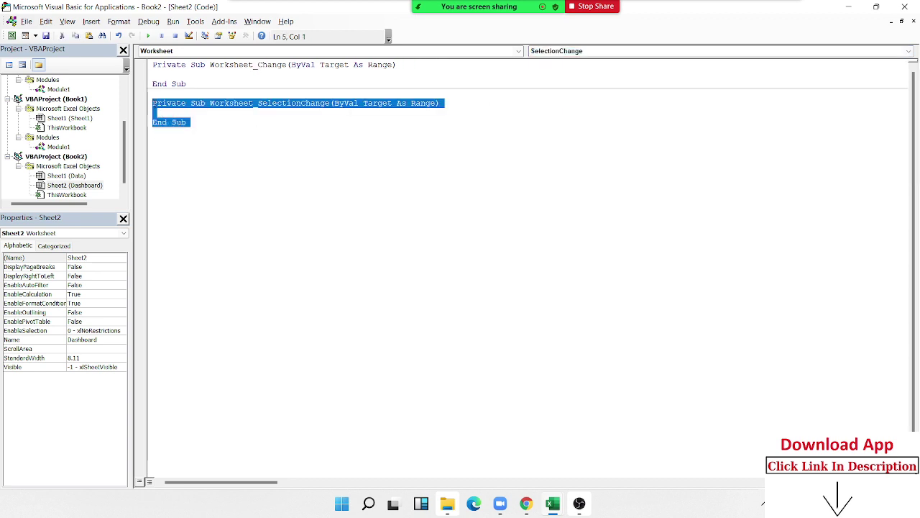
key("Delete")
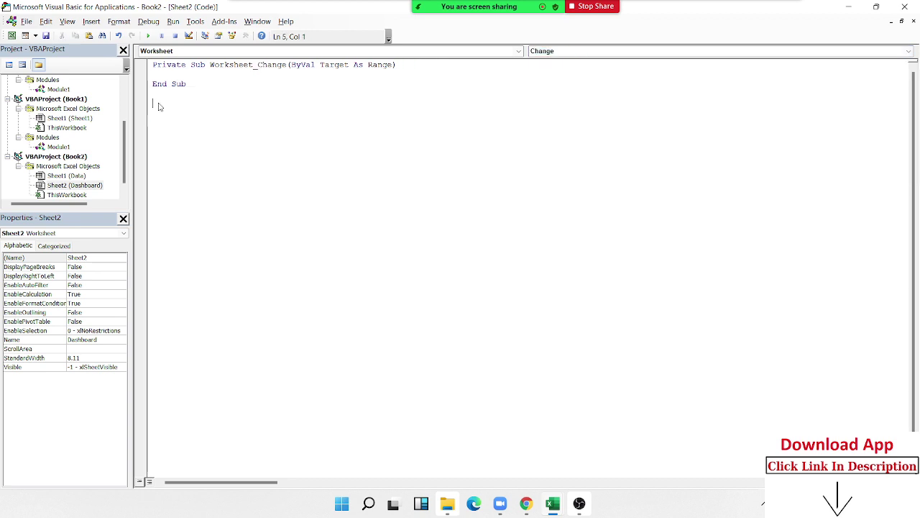
- Inside Worksheet_Change, write Application.DisplayAlerts = False and begin an If on target
key("Up")
key("Up")
key("Up")
key("Return")
key("Return")
left_click(152, 83)
type("pli")
type("cation.")
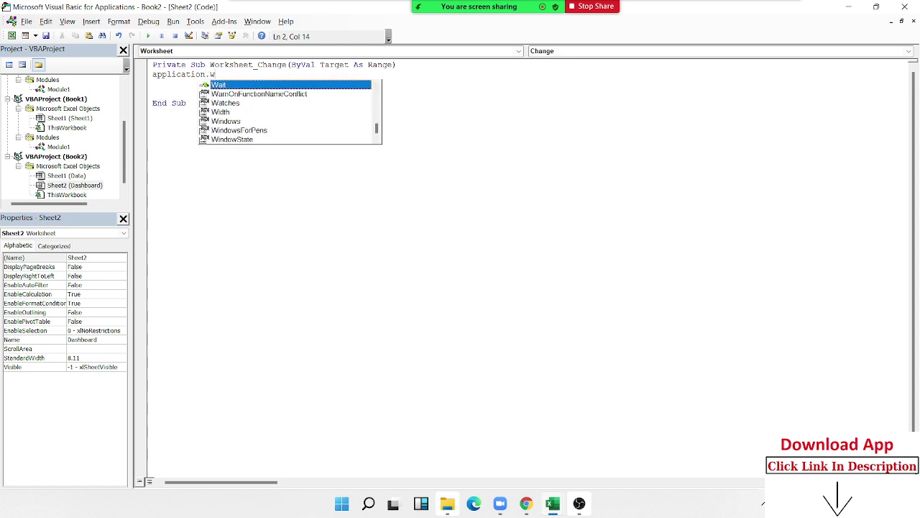
type("wo")
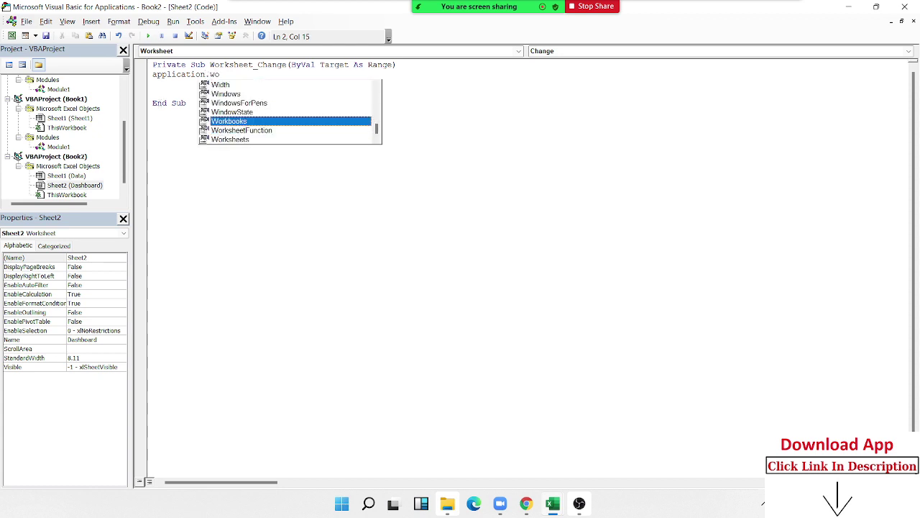
key("BackSpace")
key("BackSpace")
type("di")
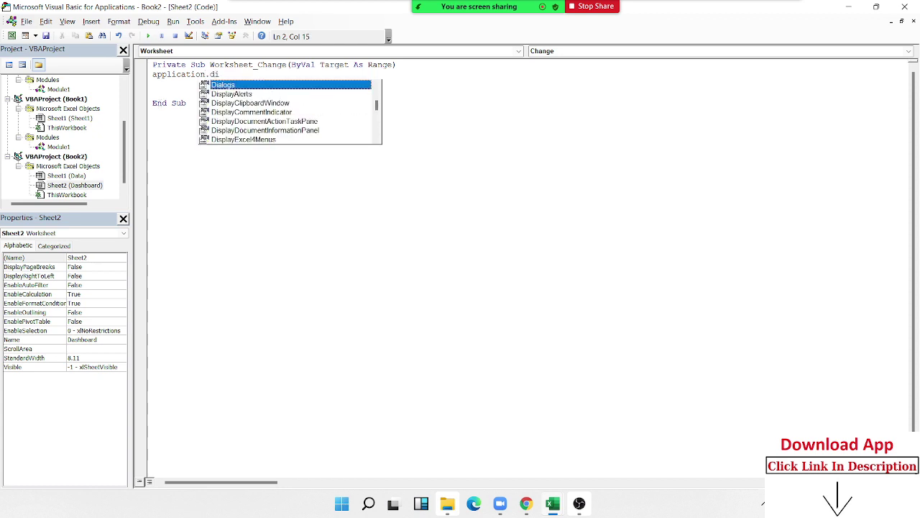
type("s")
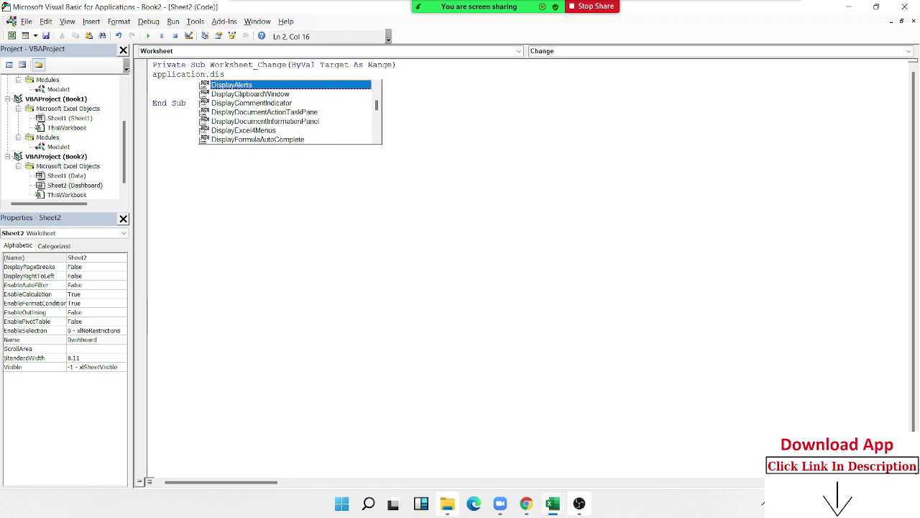
type("=f")
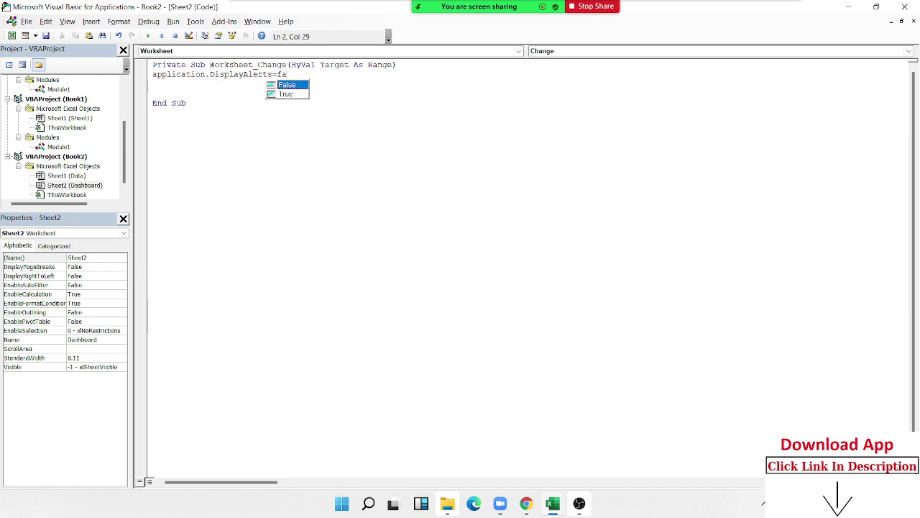
key("Tab")
key("Return")
key("Return")
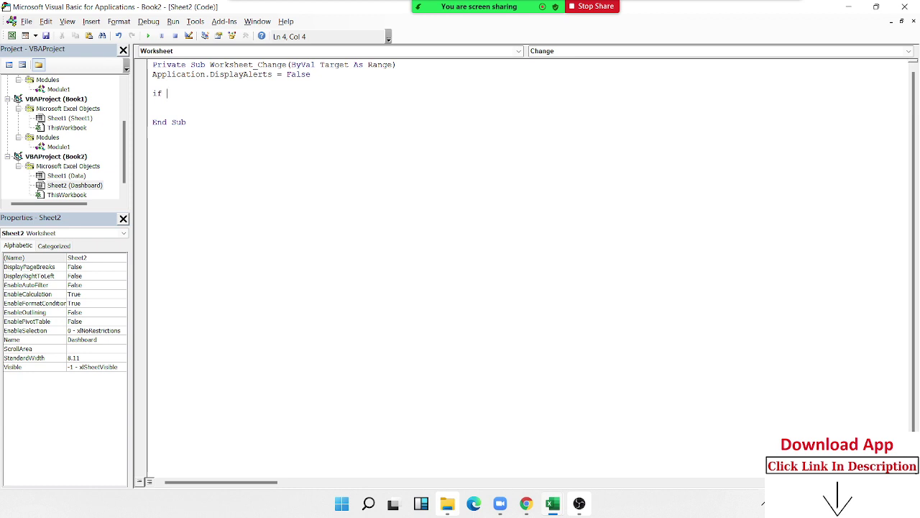
type("targ")
type("et.add")
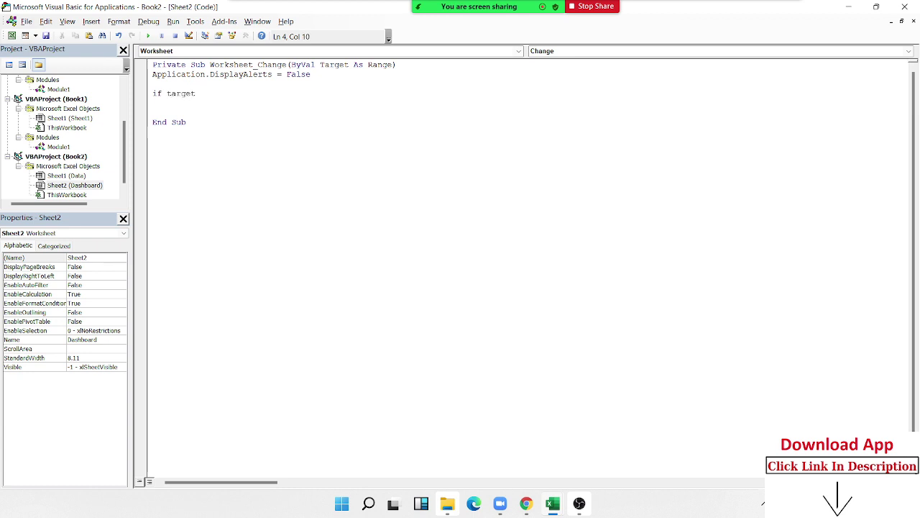
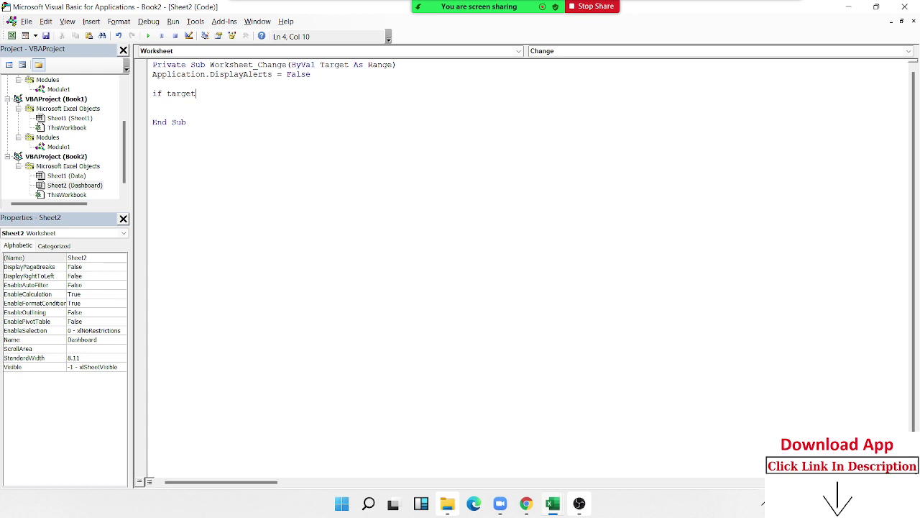
- Write the Worksheet_Change condition testing whether Target.Address equals "$B$6"
type("=")
type(".")
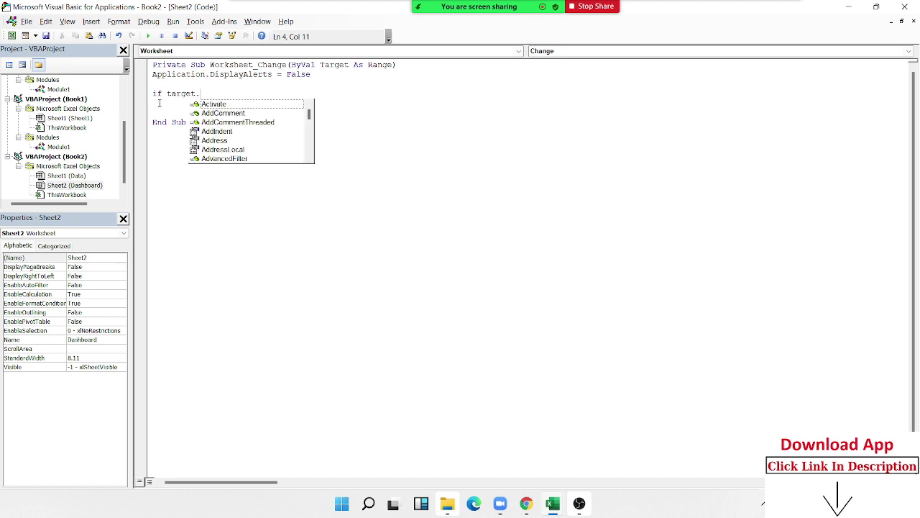
type("ad")
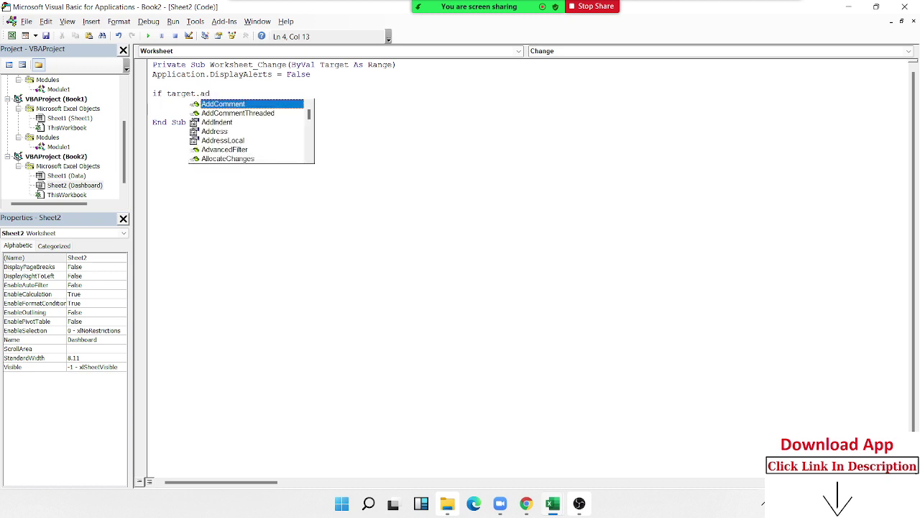
type("d")
key("Down")
key("Down")
key("Down")
key("Tab")
type("=")
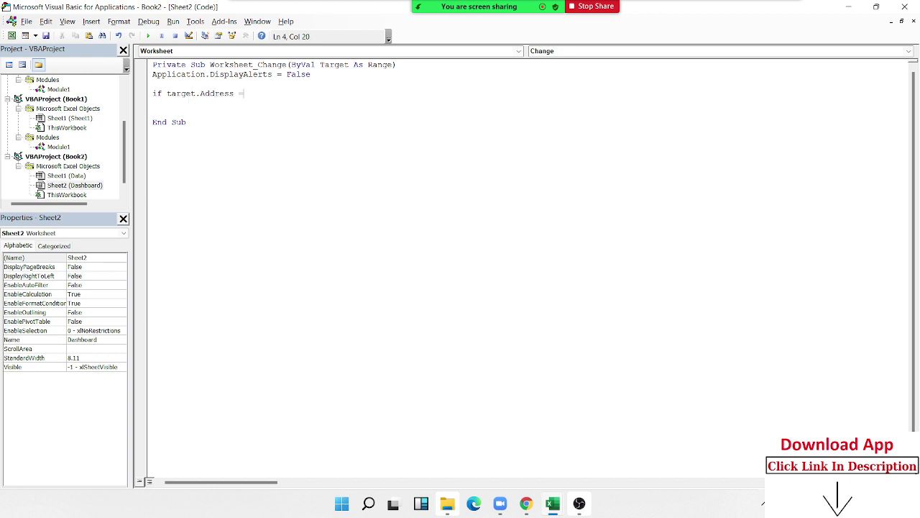
key("alt+F11")
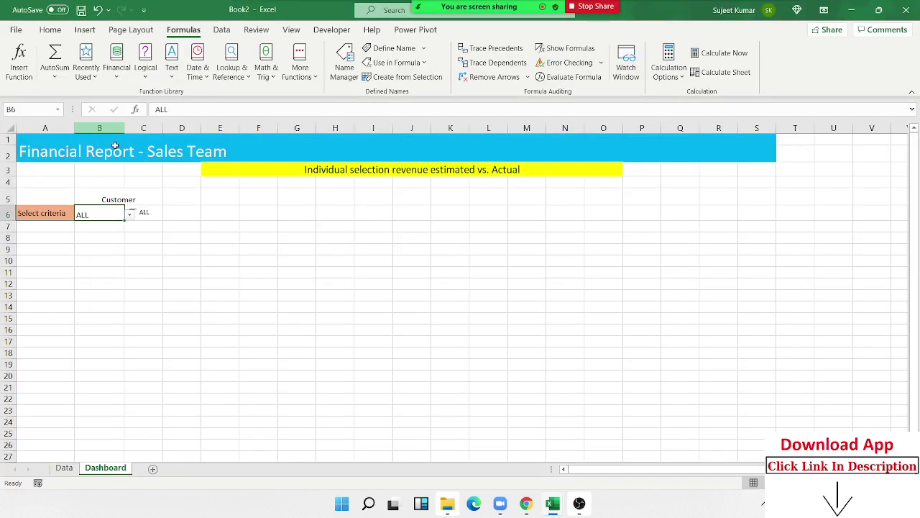
key("alt+F11")
type("\"$B")
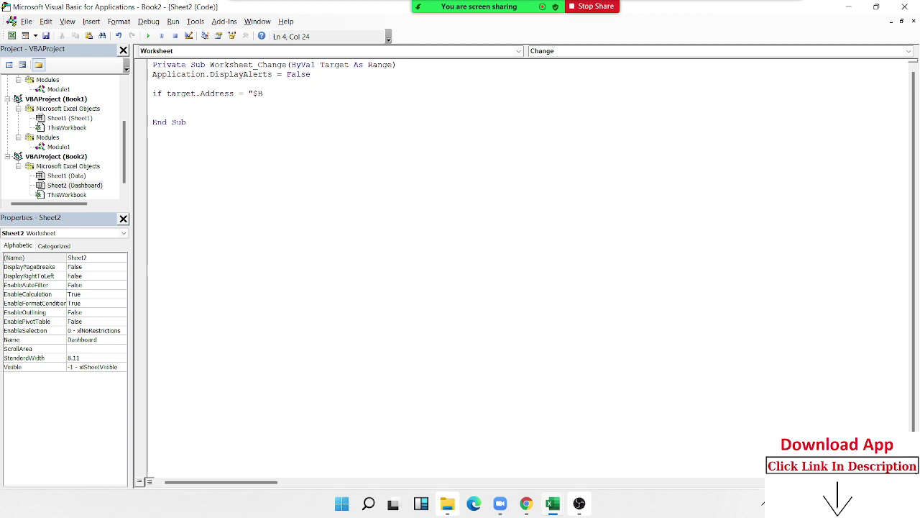
type("$6")
- Dismiss the compile error, delete all the sheet module's code, and return to Excel
left_click(204, 113)
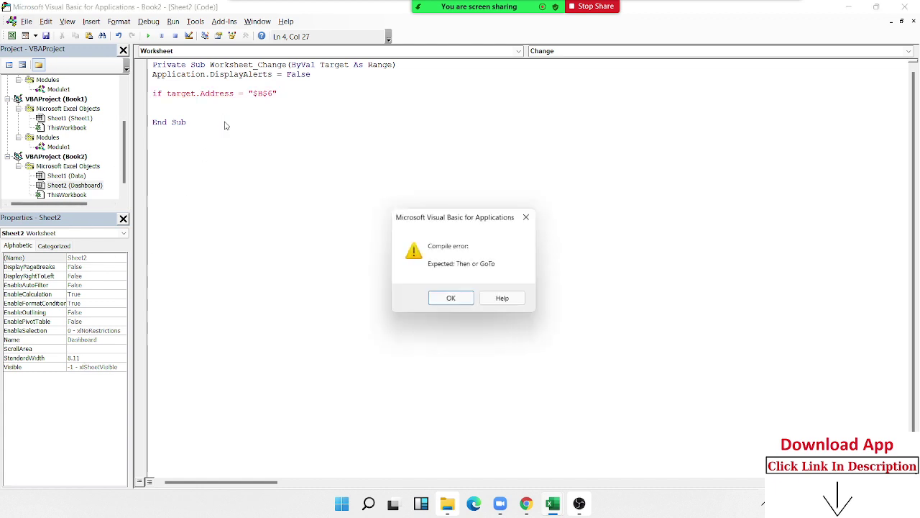
key("Return")
left_click_drag(210, 131, 150, 62)
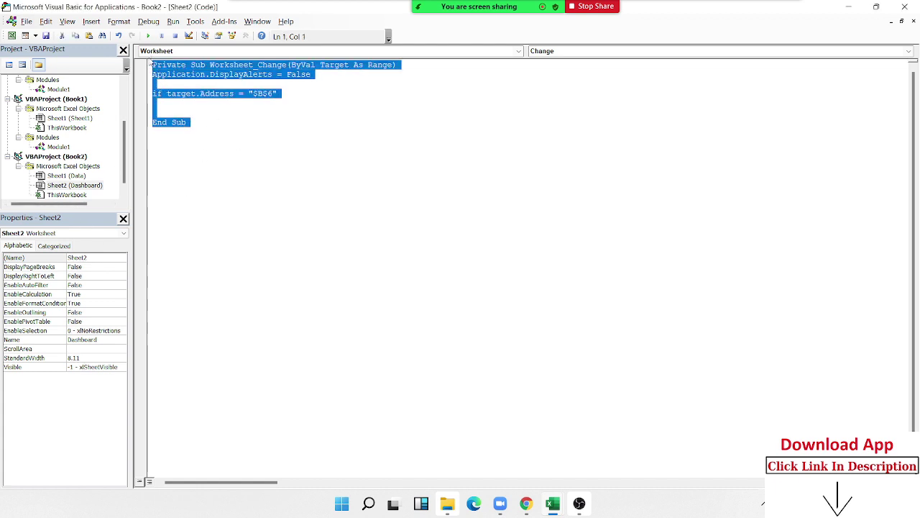
key("Delete")
key("alt+F11")
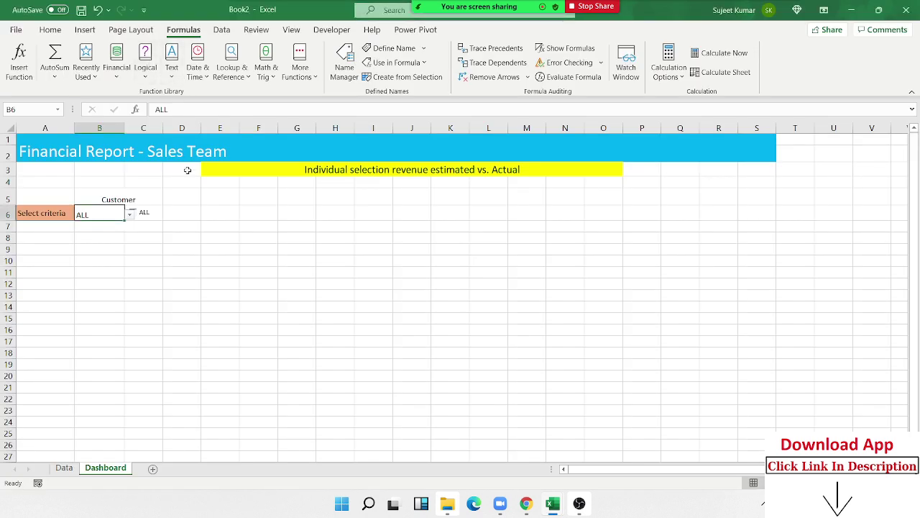
- Deselect the ALL checkbox and choose a single customer from the B6 dropdown
left_click(212, 200)
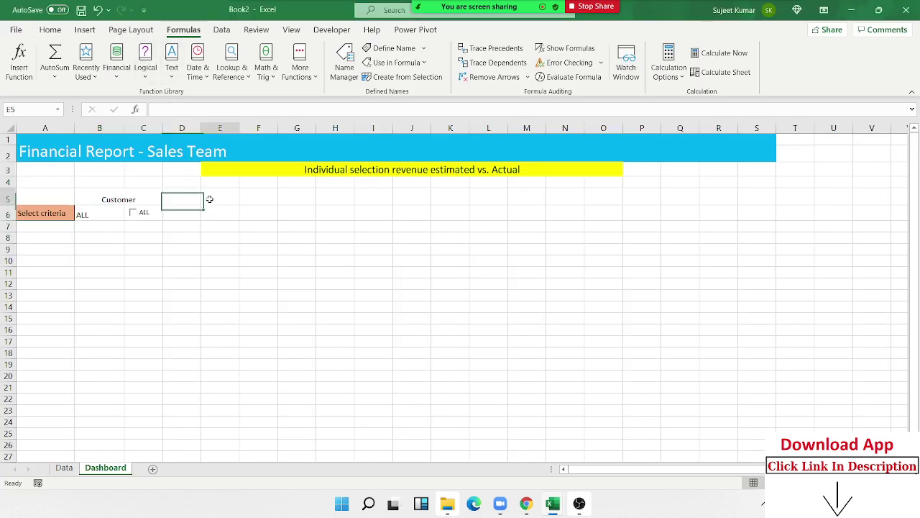
left_click(160, 213)
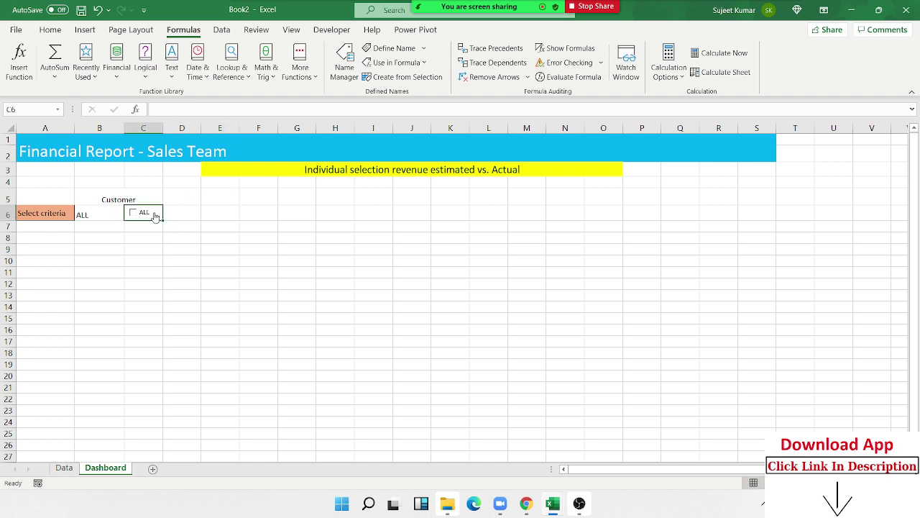
right_click(147, 216)
key("Escape")
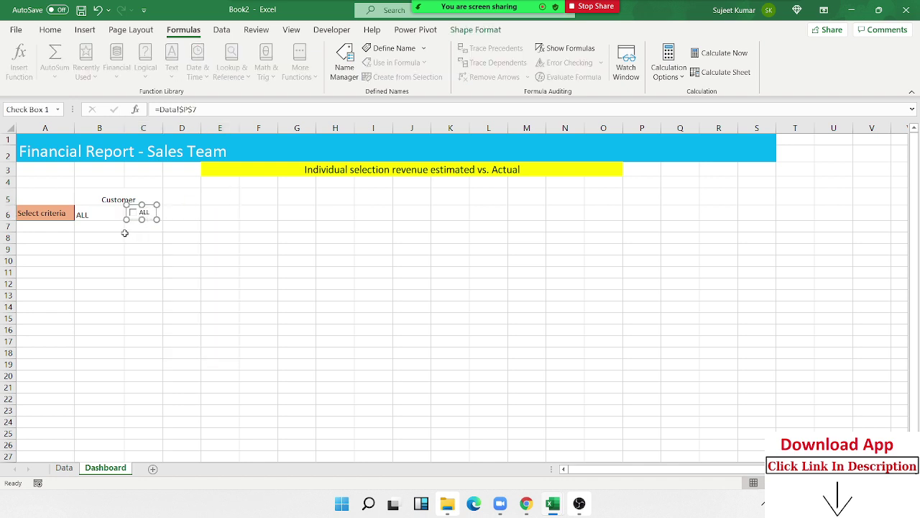
left_click(129, 263)
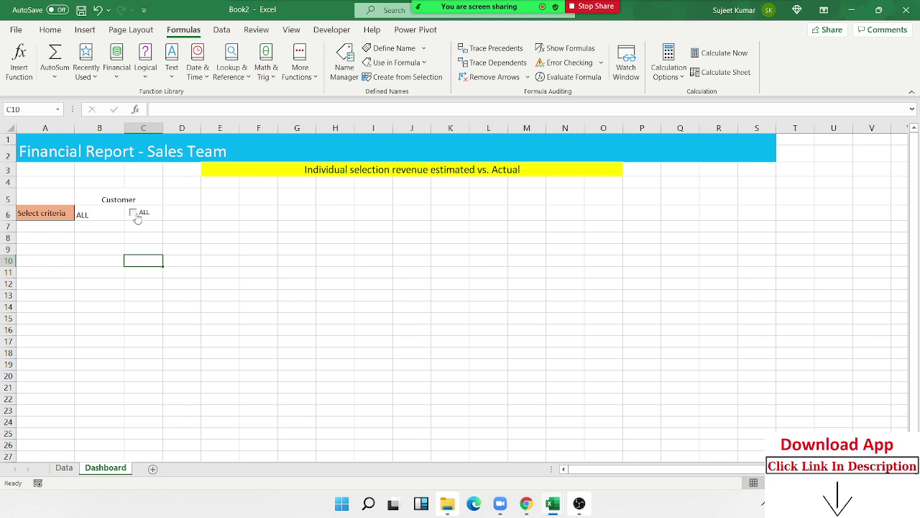
left_click(116, 214)
left_click(128, 215)
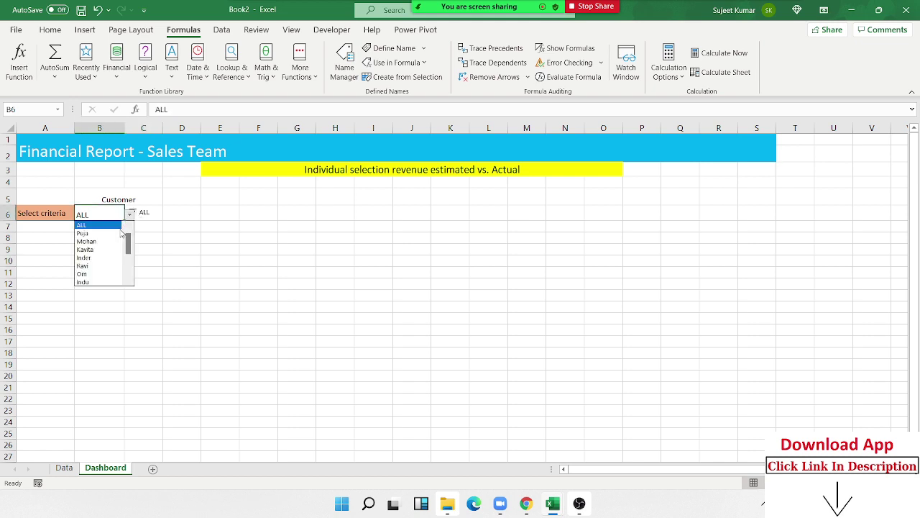
left_click(114, 238)
- Test the ALL checkbox by ticking, unticking and ticking it again
left_click(140, 228)
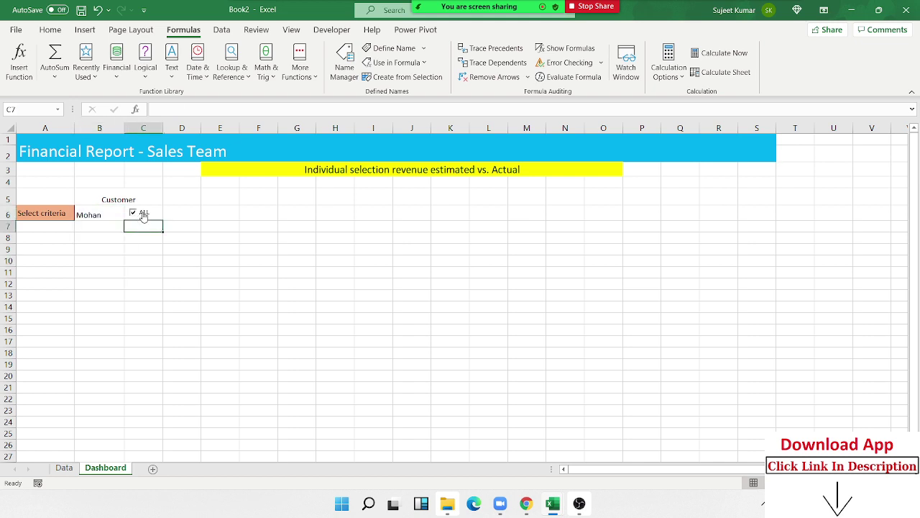
left_click(143, 215)
left_click(128, 272)
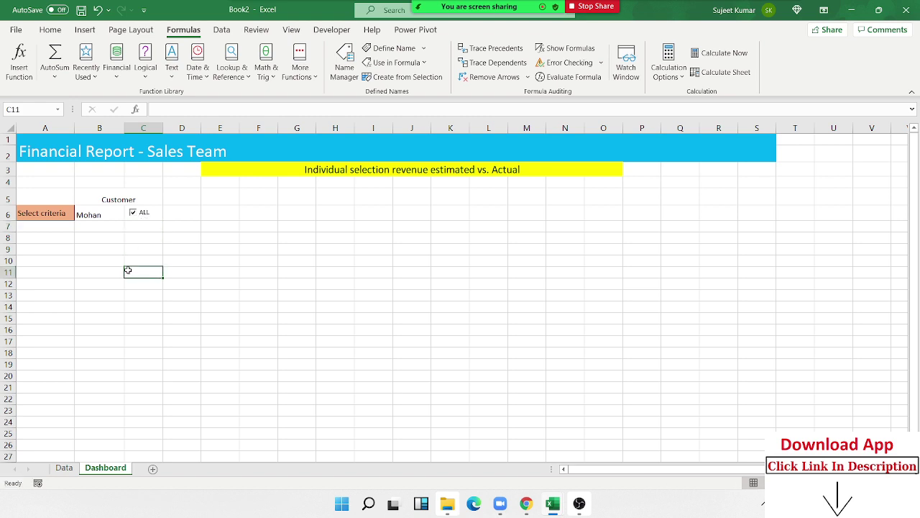
left_click(136, 215)
left_click(139, 214)
left_click(130, 227)
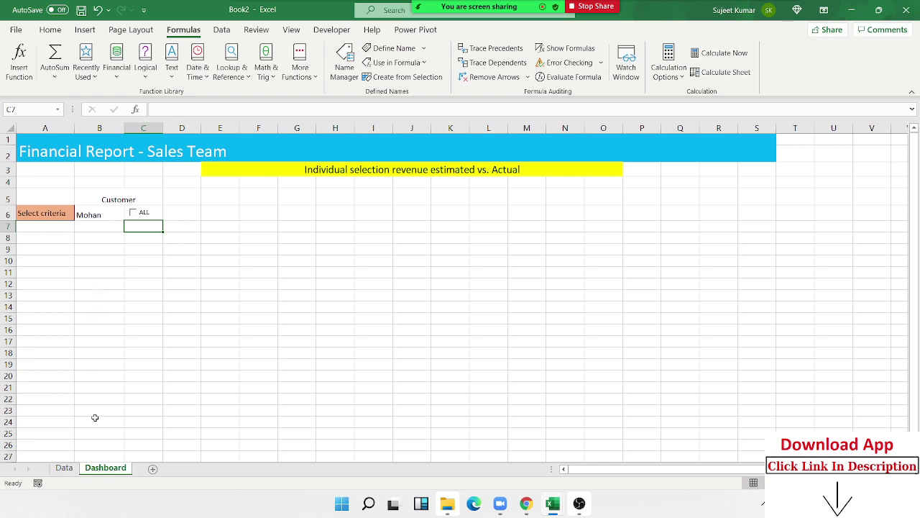
mouse_move(563, 512)
- Check the Q1 label in 3.Financial Dashboard, then type Q in Book2's A10
left_click(620, 440)
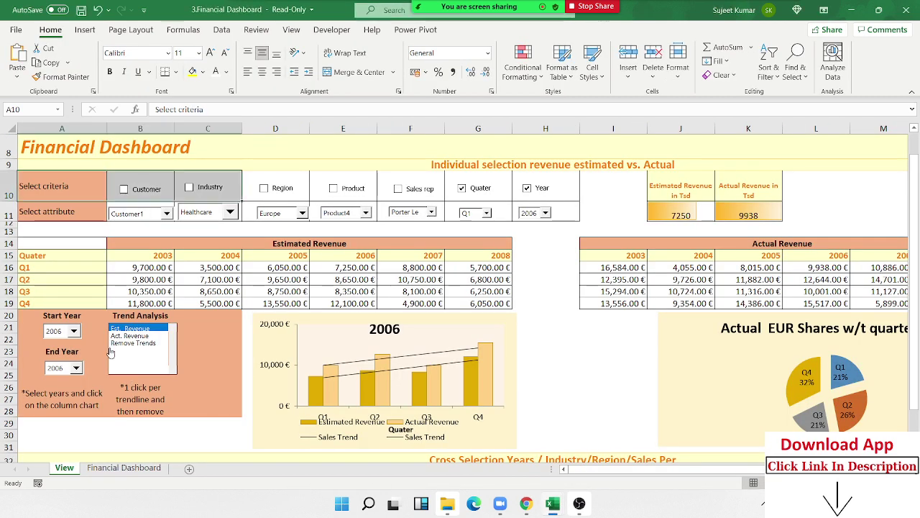
left_click(29, 267)
mouse_move(526, 507)
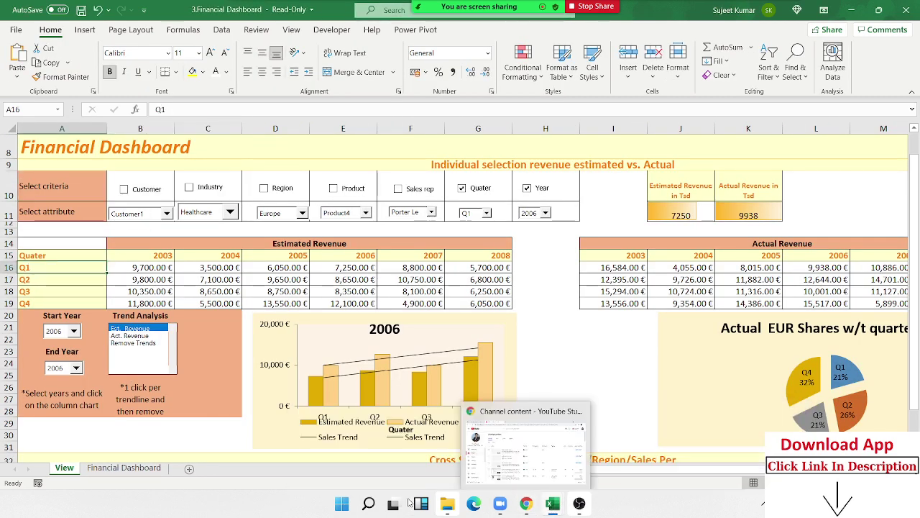
left_click(526, 506)
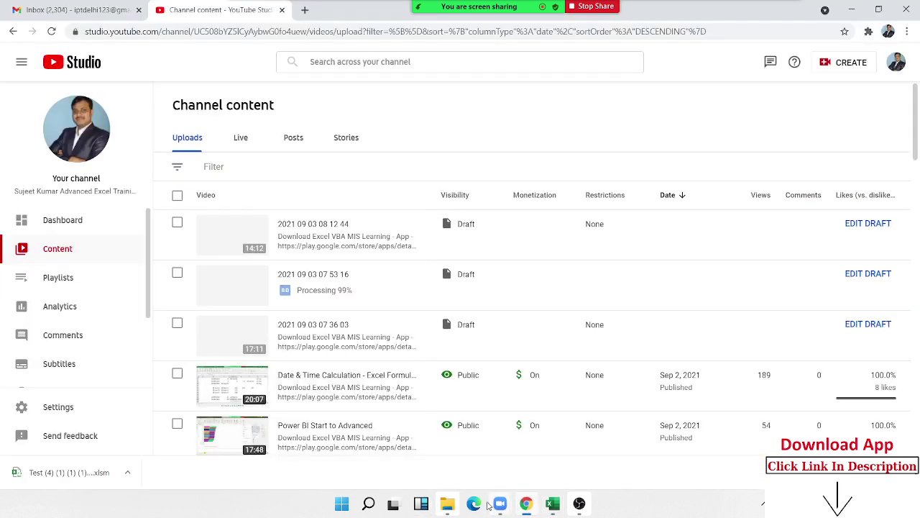
mouse_move(552, 512)
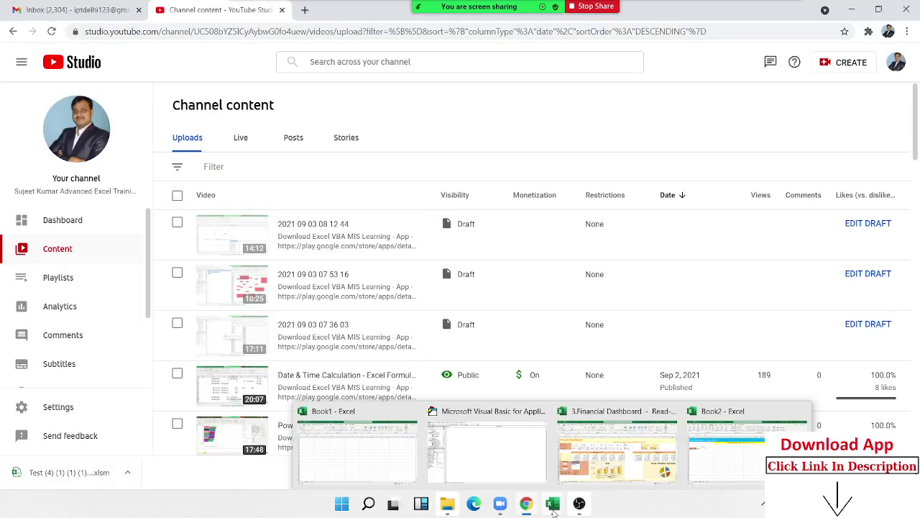
left_click(711, 468)
left_click(45, 261)
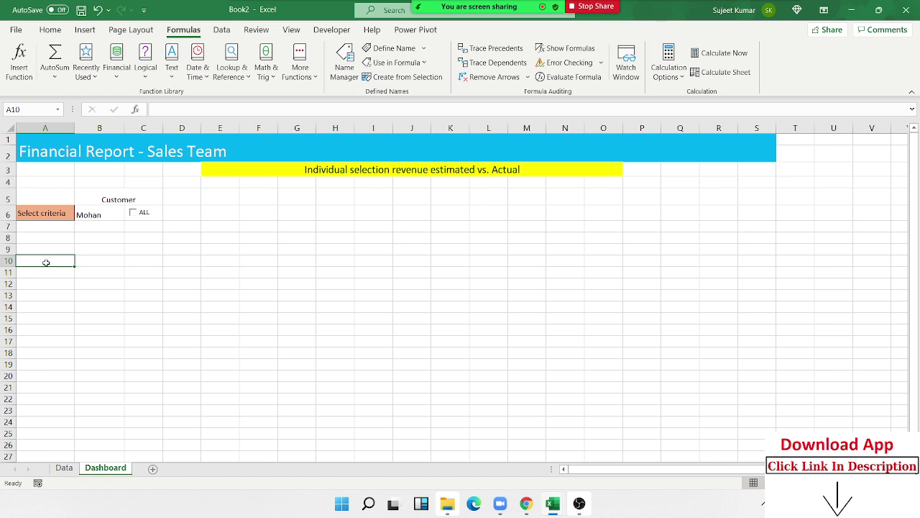
type("Q")
key("Return")
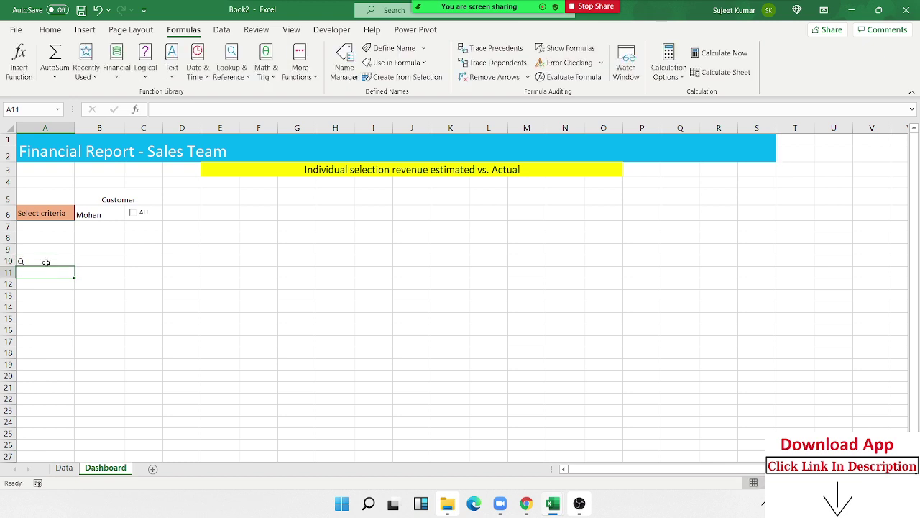
- Copy the Quater heading from 3.Financial Dashboard into cell A10 of Book2
key("alt+Tab")
key("alt+Tab")
key("alt+Tab")
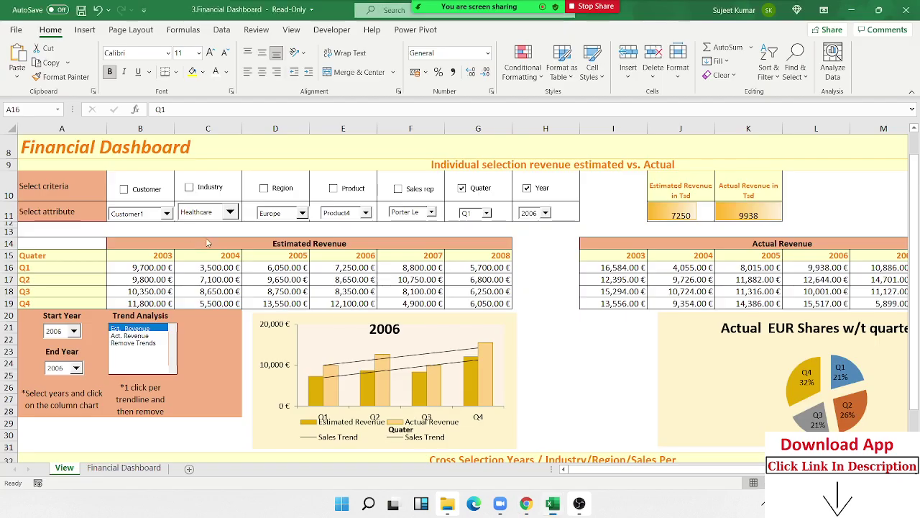
left_click(65, 257)
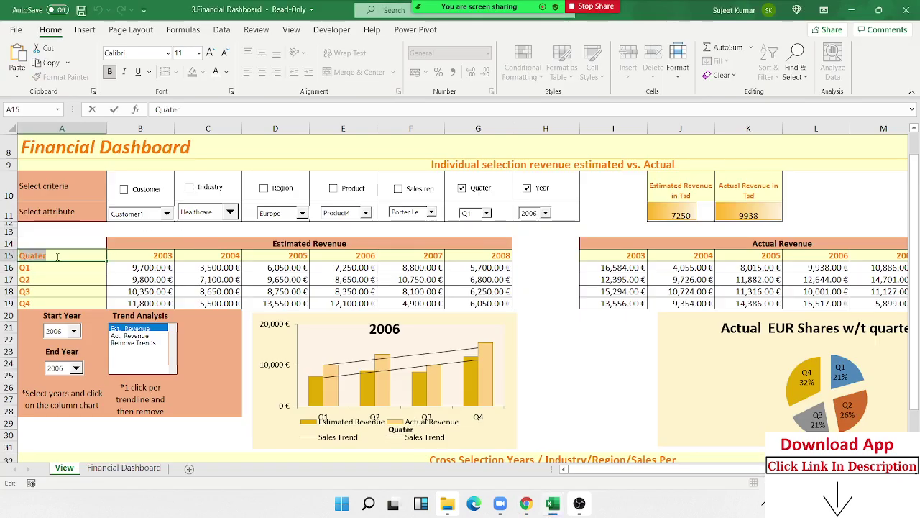
key("Escape")
key("alt+Tab")
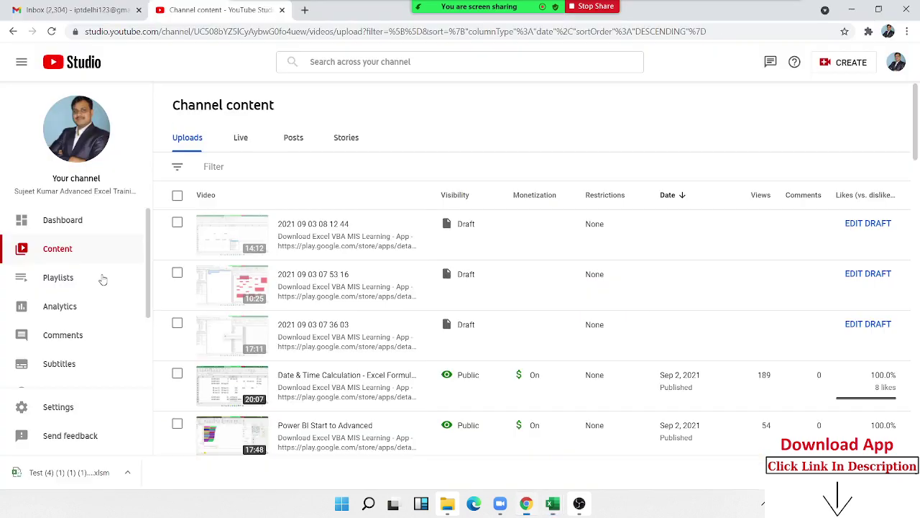
key("alt+Tab")
key("alt+Tab")
left_click(43, 261)
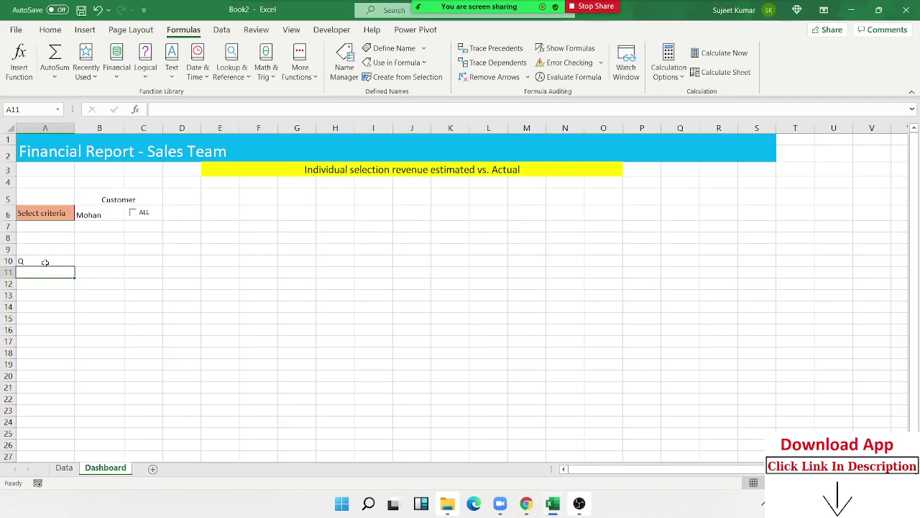
type("Quater")
- Enter Q1 in A11 and fill the quarters down to Q4 in A14
left_click(44, 274)
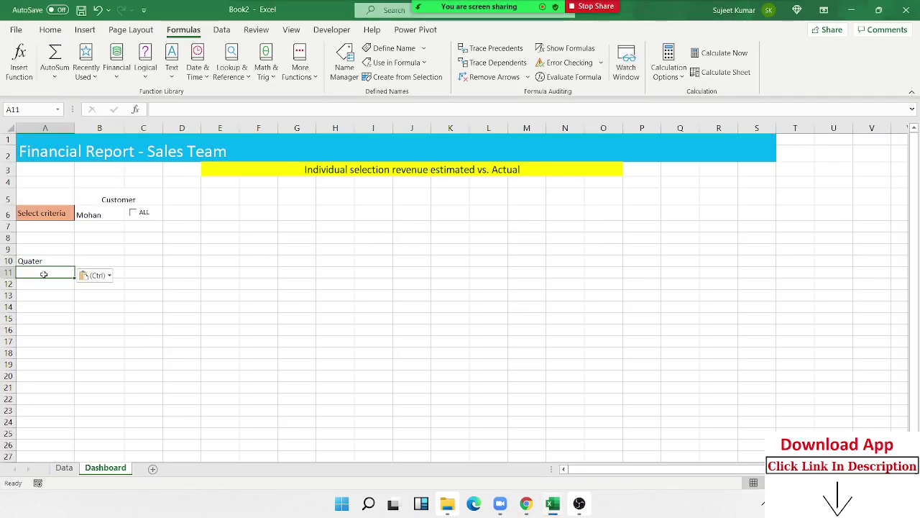
type("Quater")
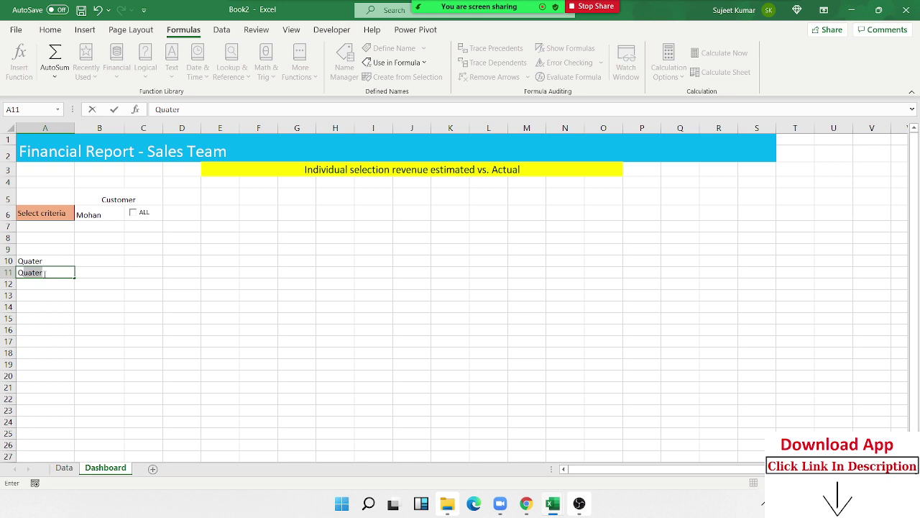
type("1")
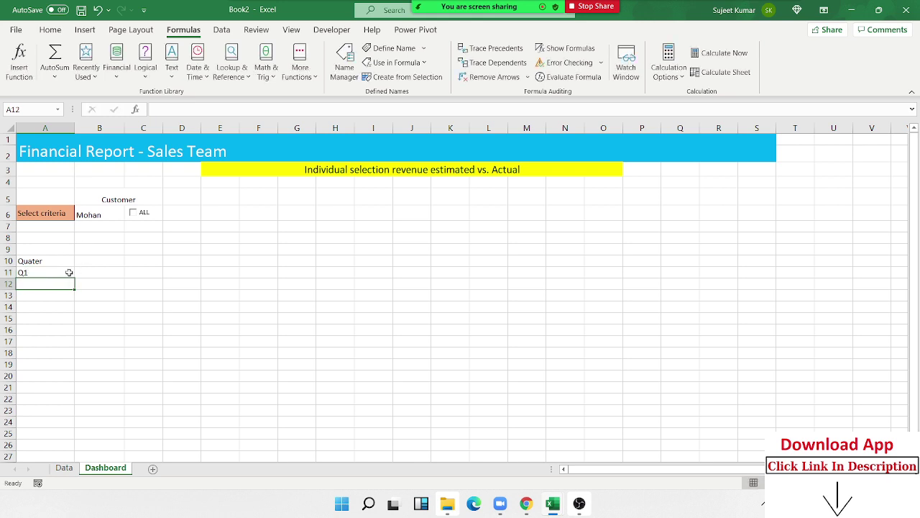
key("ctrl+Return")
left_click_drag(74, 278, 74, 312)
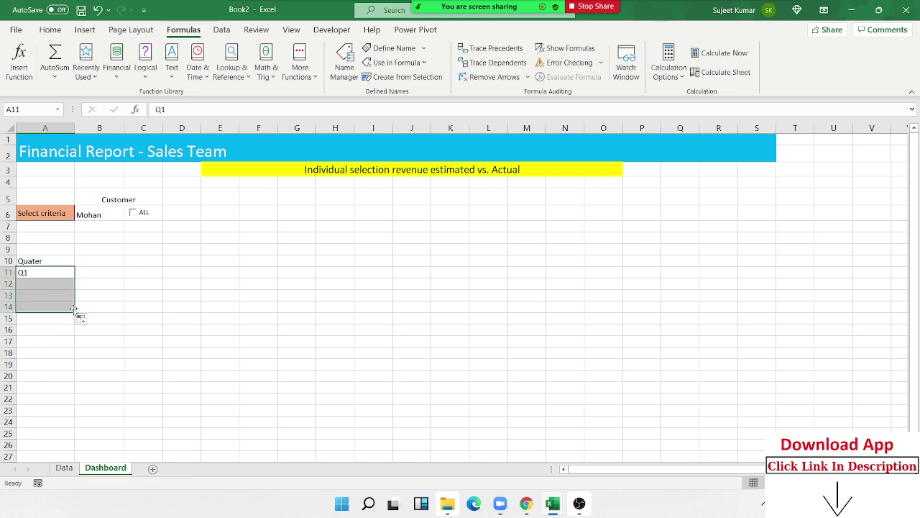
left_click(90, 264)
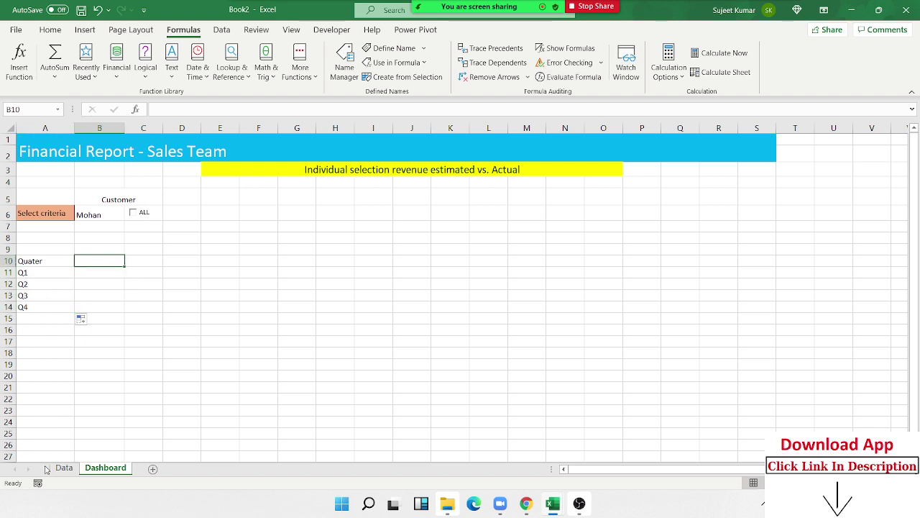
- On the Data sheet, check where the Year column ends and reach empty helper cell P2
left_click(61, 468)
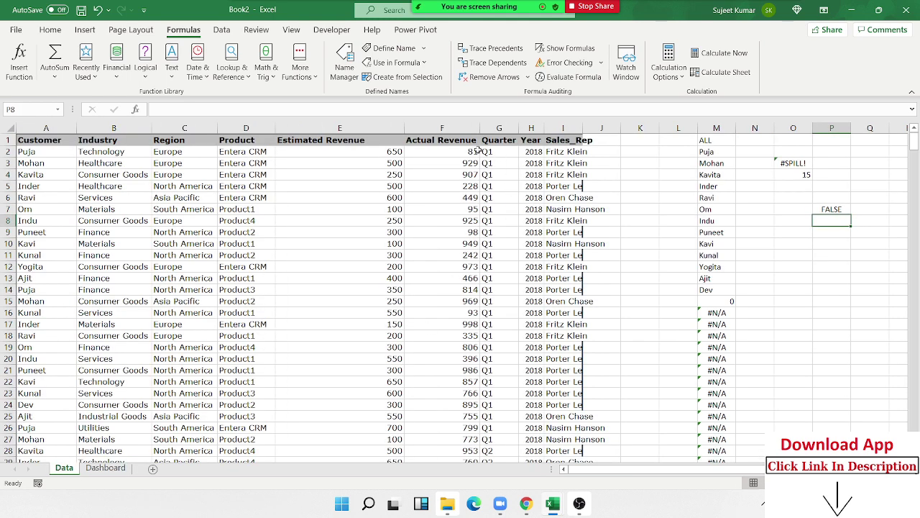
left_click(529, 129)
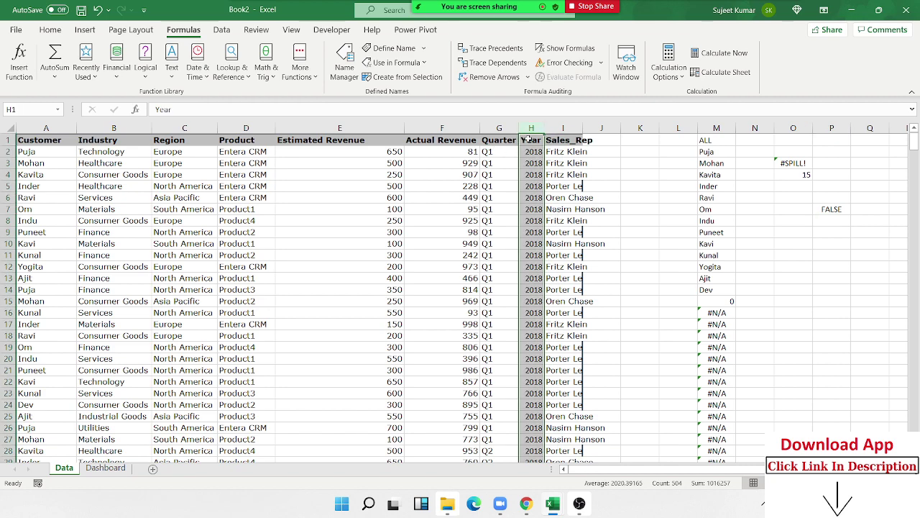
key("ctrl+Down")
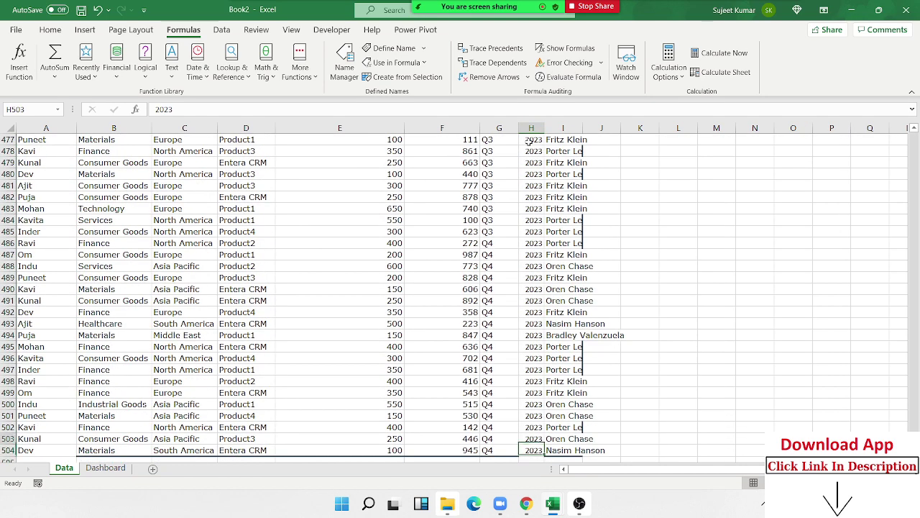
key("ctrl+Up")
key("Down")
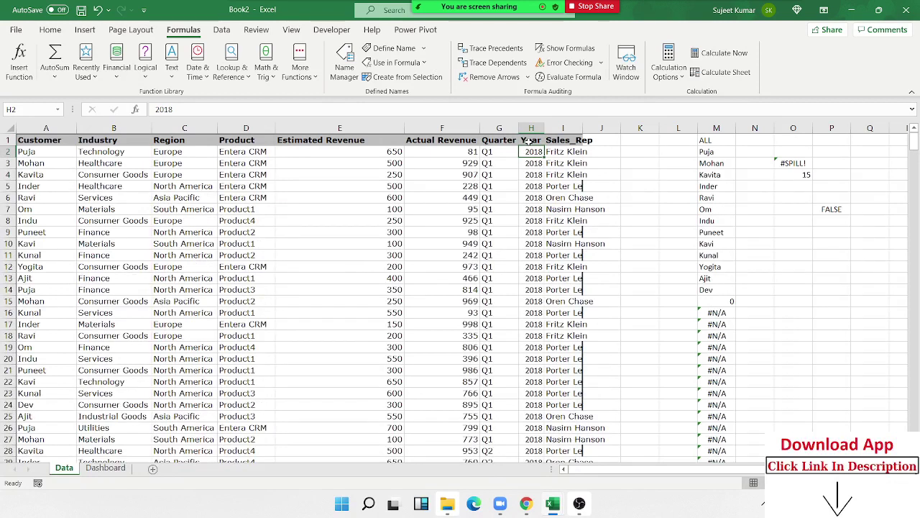
key("Right")
key("Right")
key("Right")
key("Right")
key("Right")
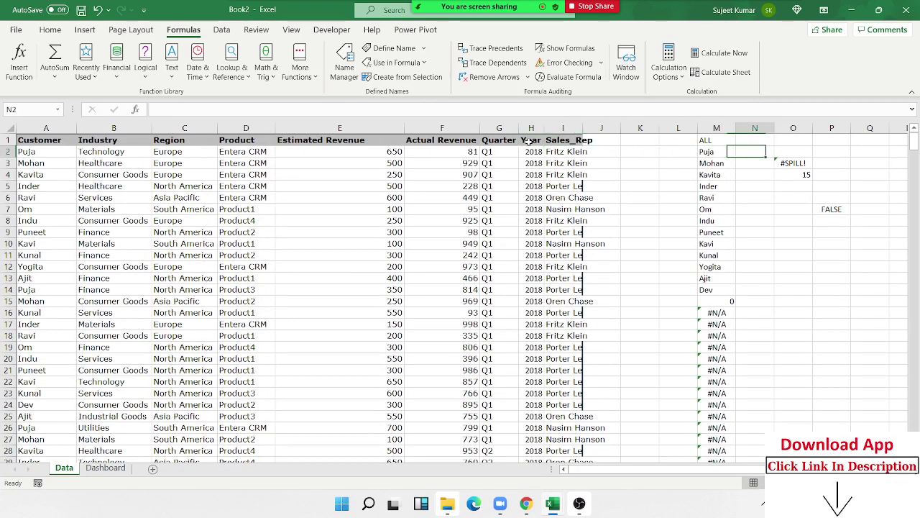
key("Right")
key("Right")
key("Down")
key("Left")
key("Down")
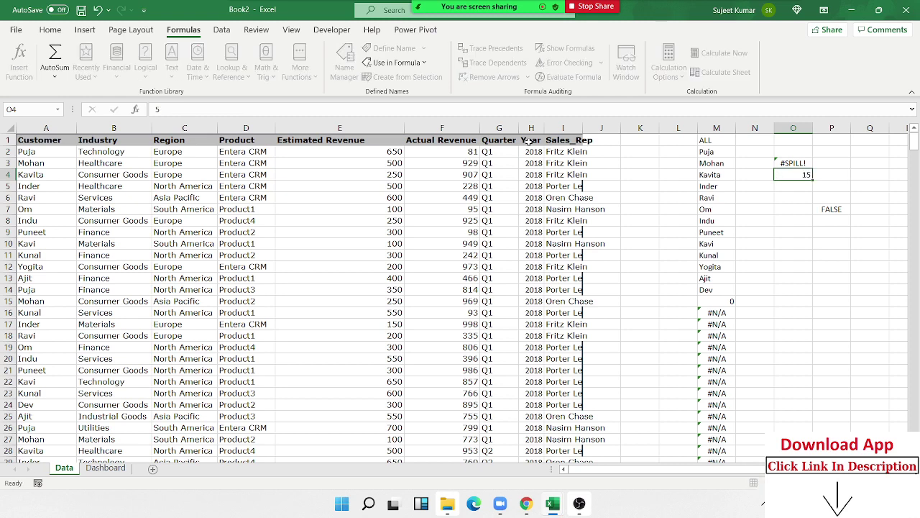
key("Right")
key("Up")
key("Up")
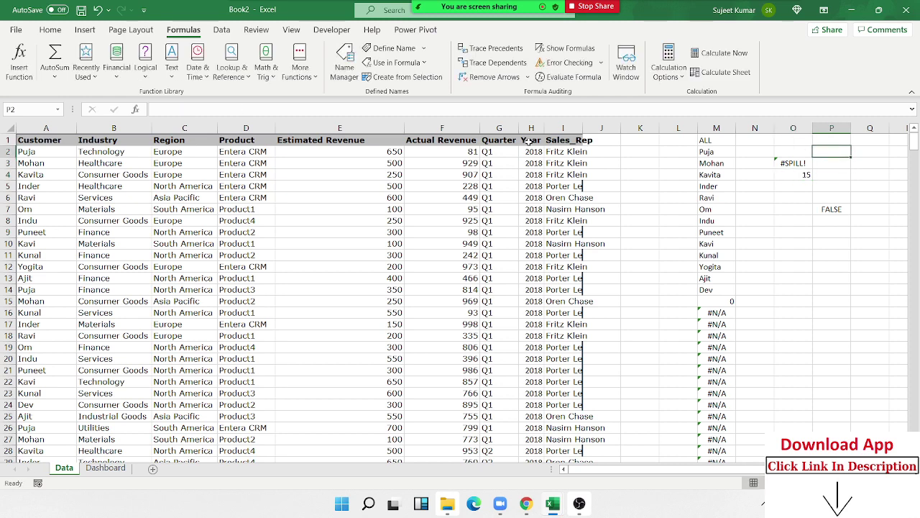
- Enter 3 in helper cell P2 and copy it
type("5")
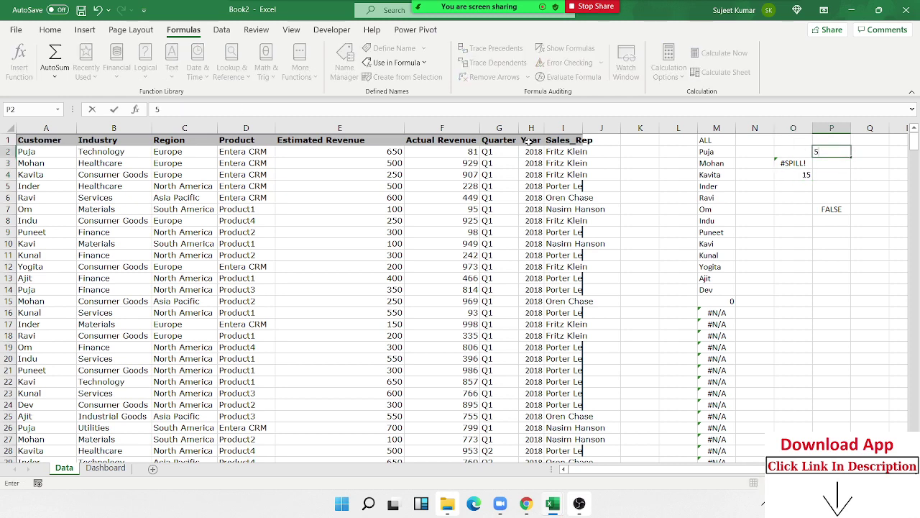
key("Escape")
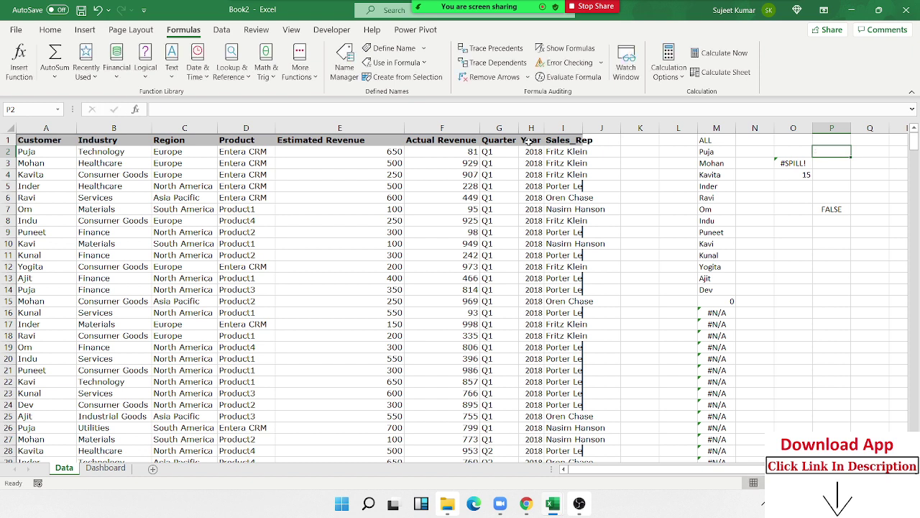
type("5")
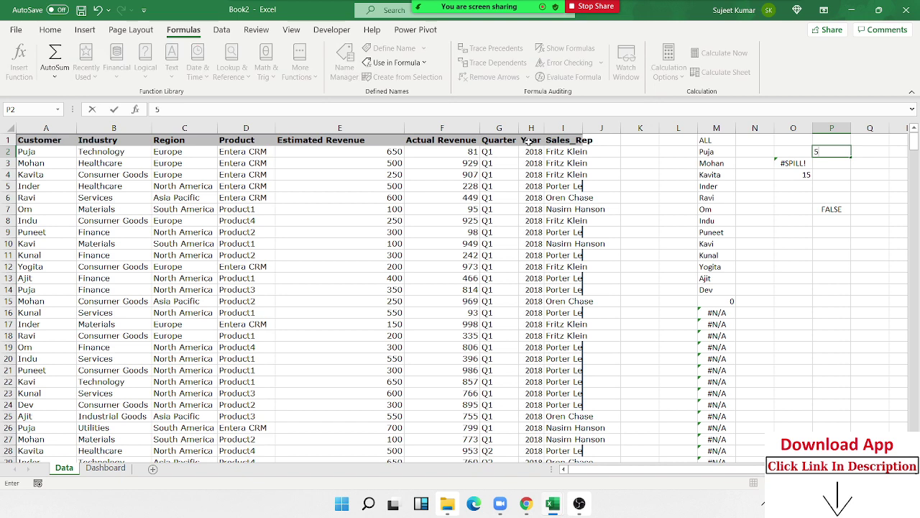
key("ctrl+Return")
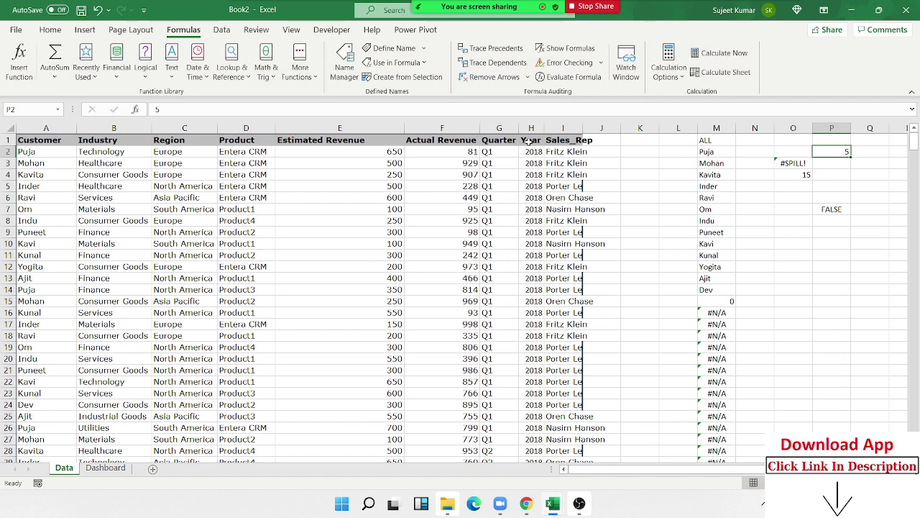
type("3")
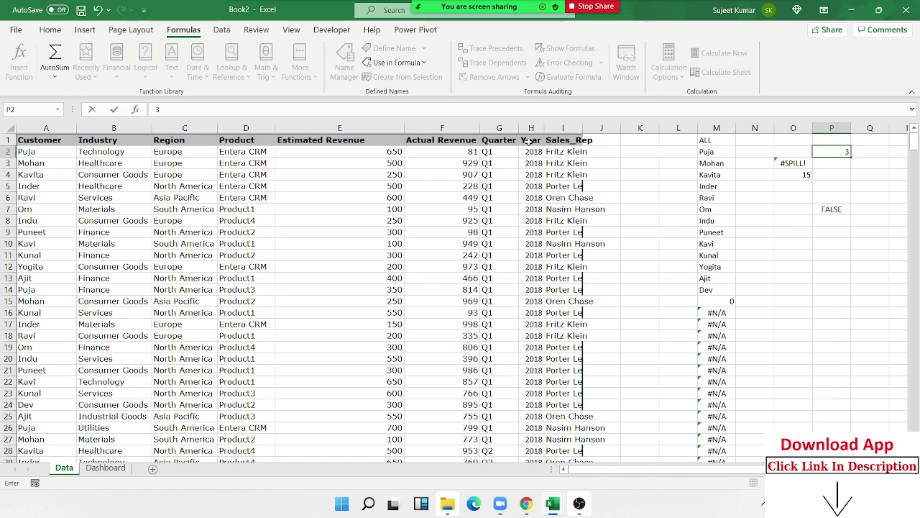
key("ctrl+Return")
key("ctrl+c")
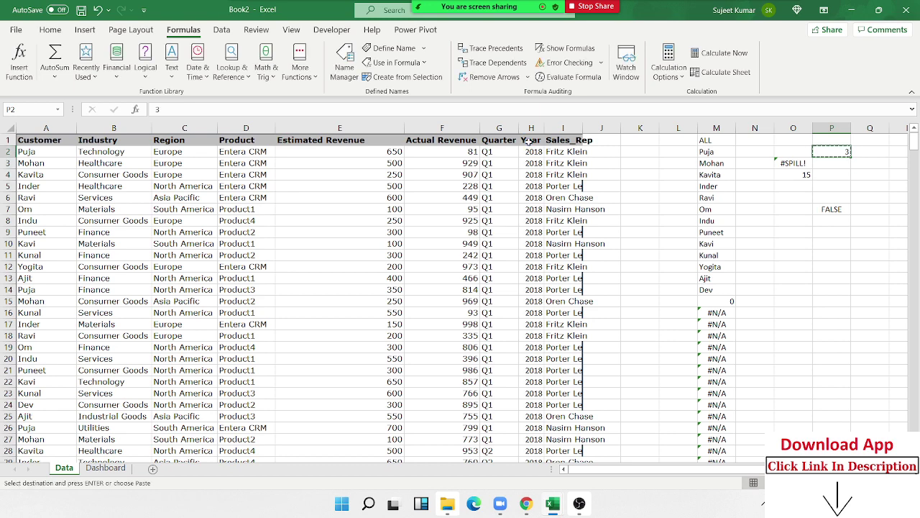
- Subtract the copied 3 from Year values H2:H504 with Paste Special, then clear P2
key("Left")
key("Left")
key("Left")
key("Left")
key("Left")
key("Left")
key("Left")
key("Left")
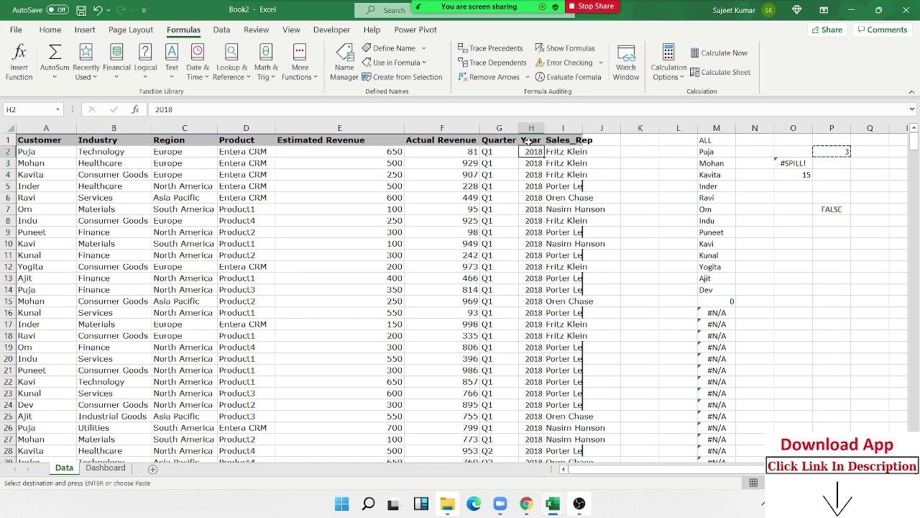
key("ctrl+shift+Down")
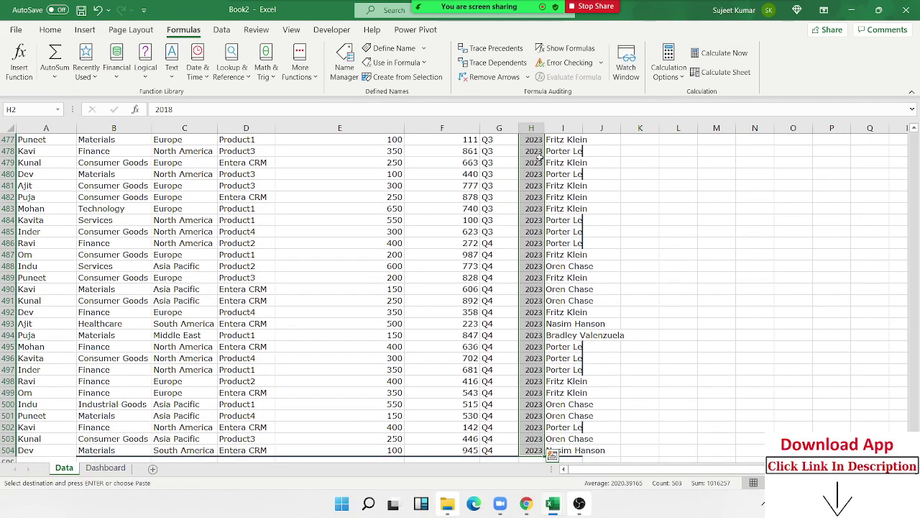
right_click(536, 153)
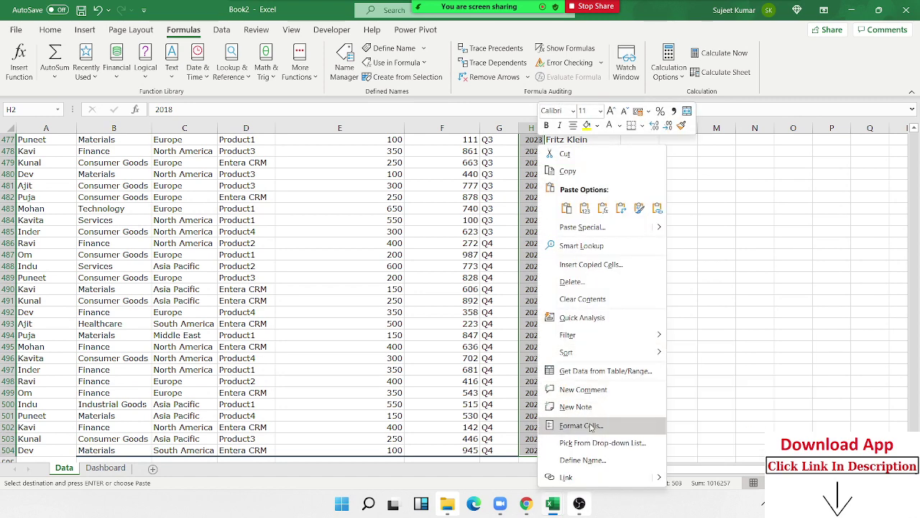
key("Escape")
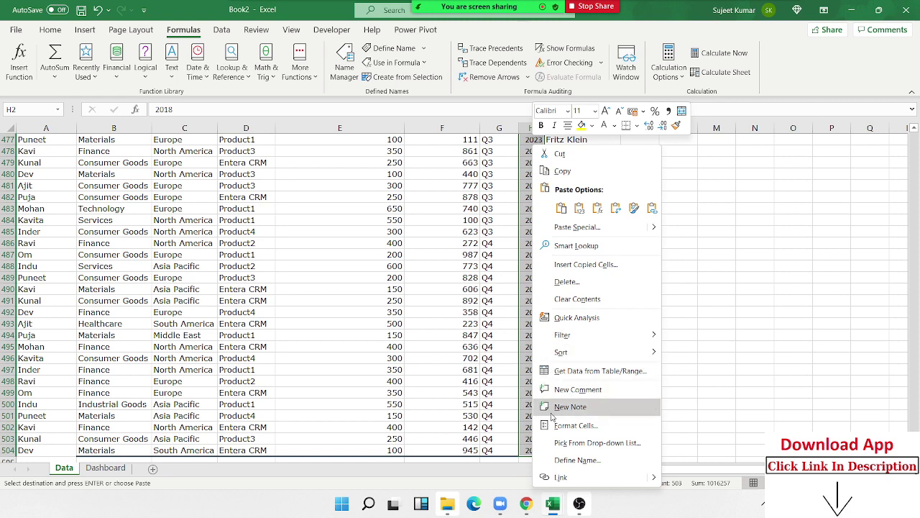
left_click(584, 227)
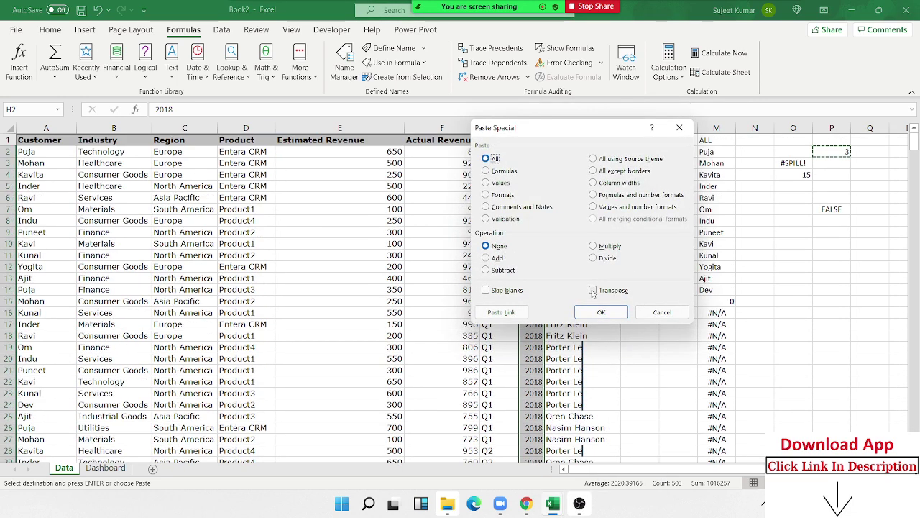
left_click(497, 270)
left_click(601, 311)
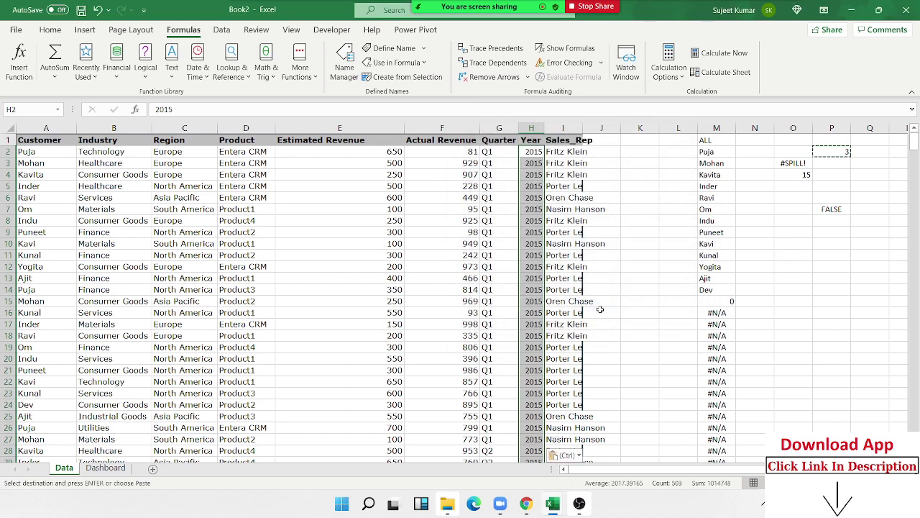
key("Escape")
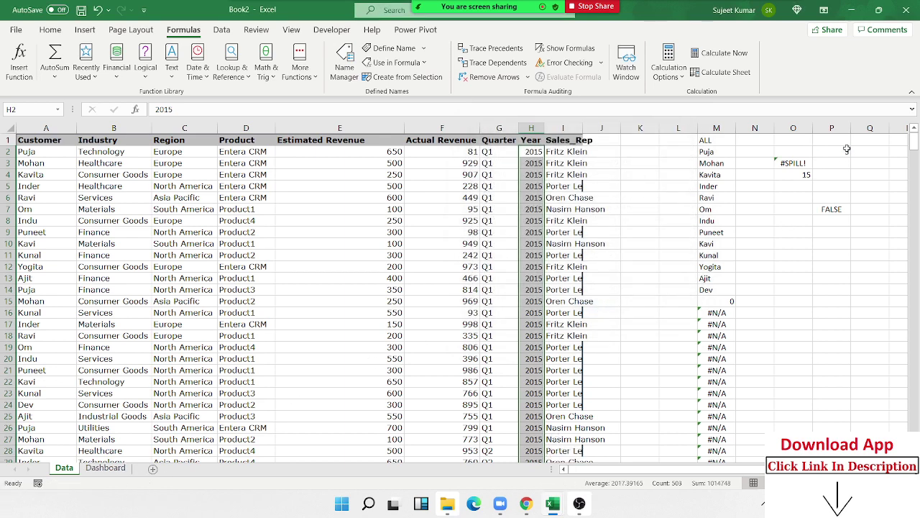
left_click(849, 149)
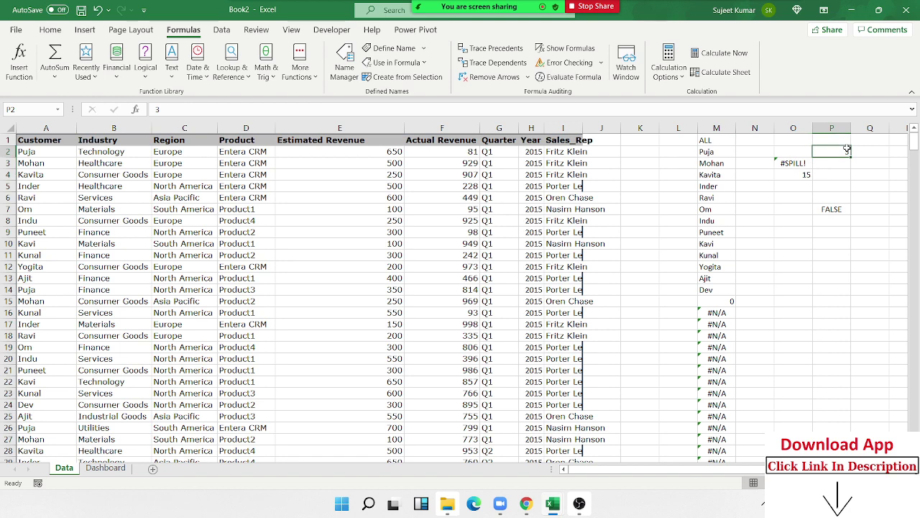
left_click(129, 468)
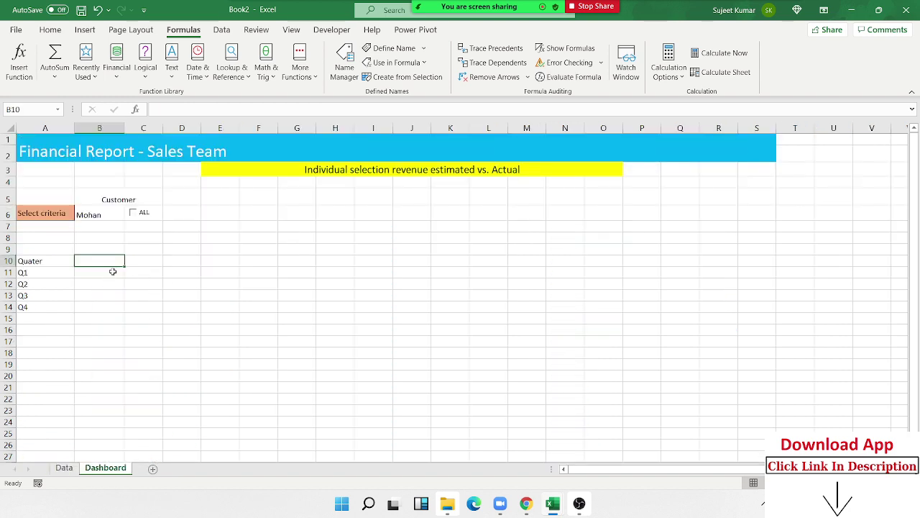
- Enter =TRANSPOSE(UNIQUE(Data!H2:H1048576)) in Dashboard cell B10
type("=t")
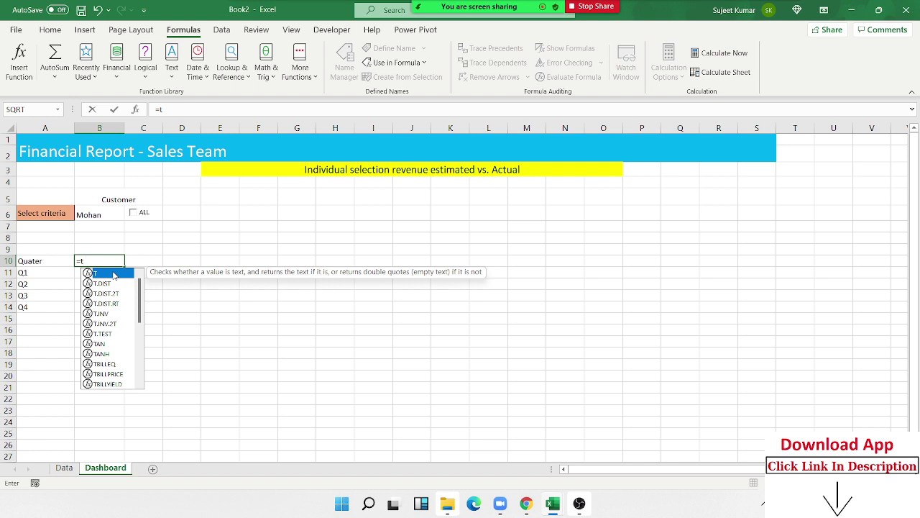
type("r")
double_click(113, 274)
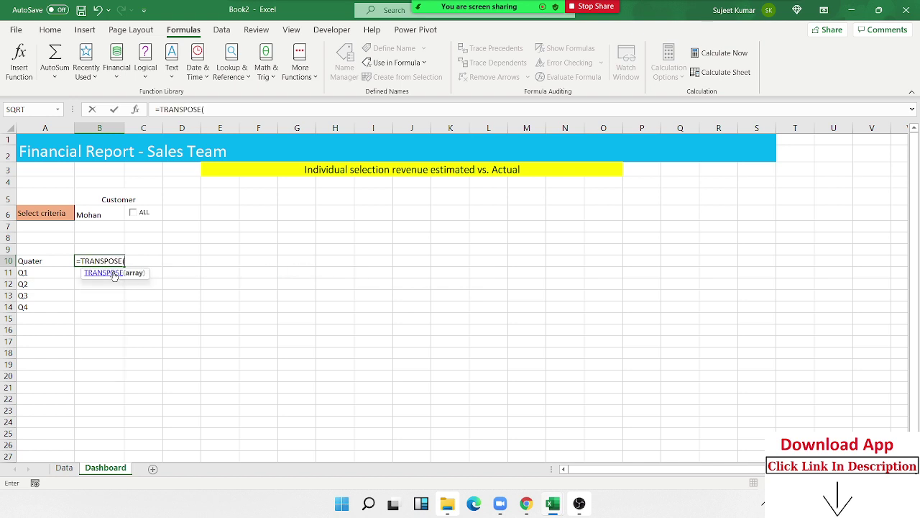
type("u")
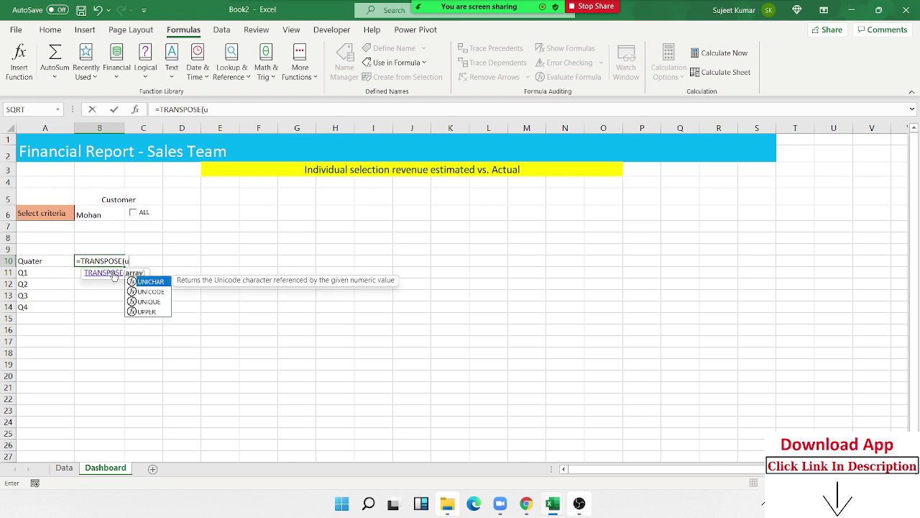
key("Tab")
key("BackSpace")
key("BackSpace")
key("BackSpace")
key("BackSpace")
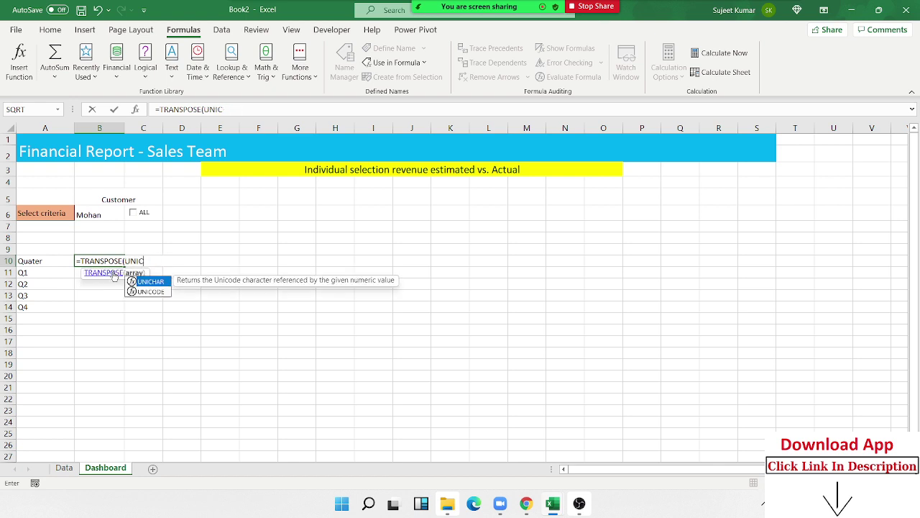
key("BackSpace")
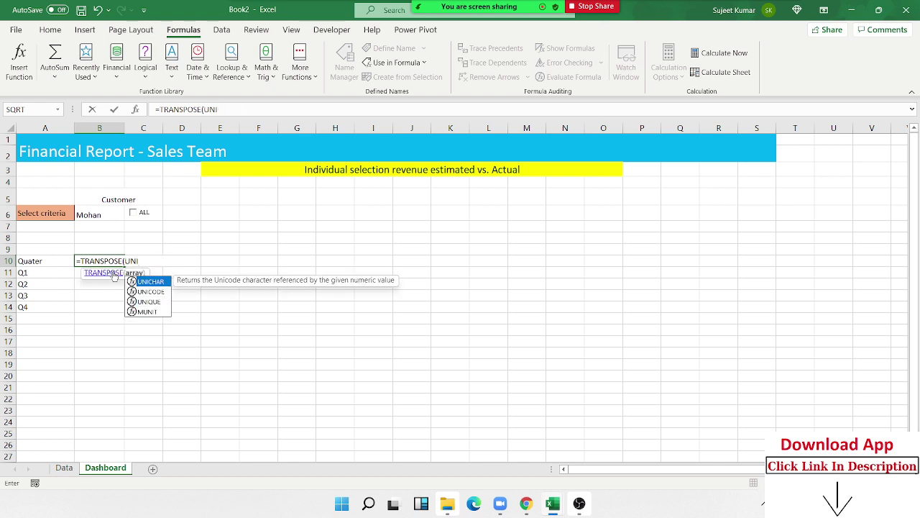
key("Down")
key("Down")
key("Tab")
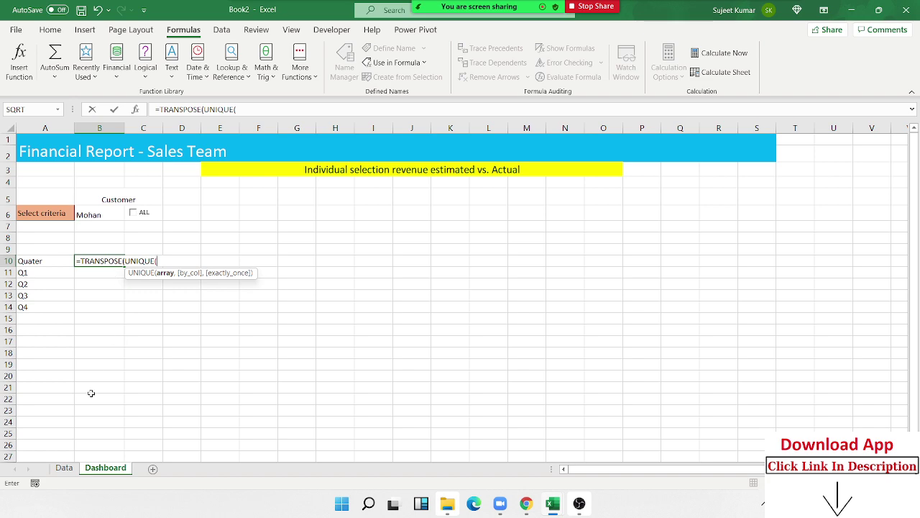
left_click(64, 467)
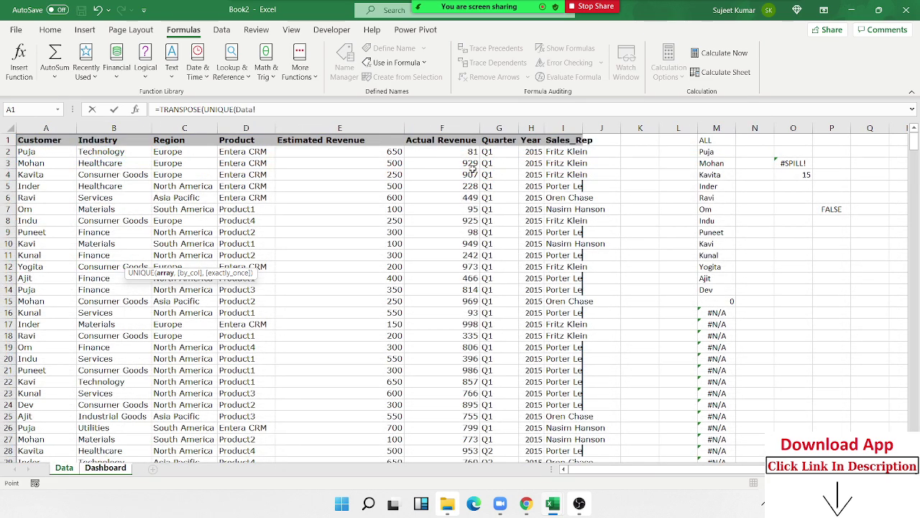
left_click(530, 155)
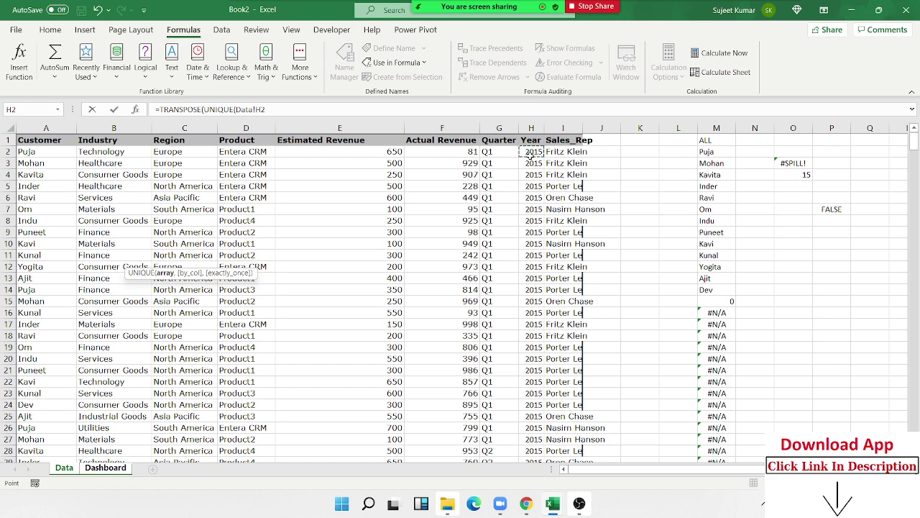
key("ctrl+shift+Down")
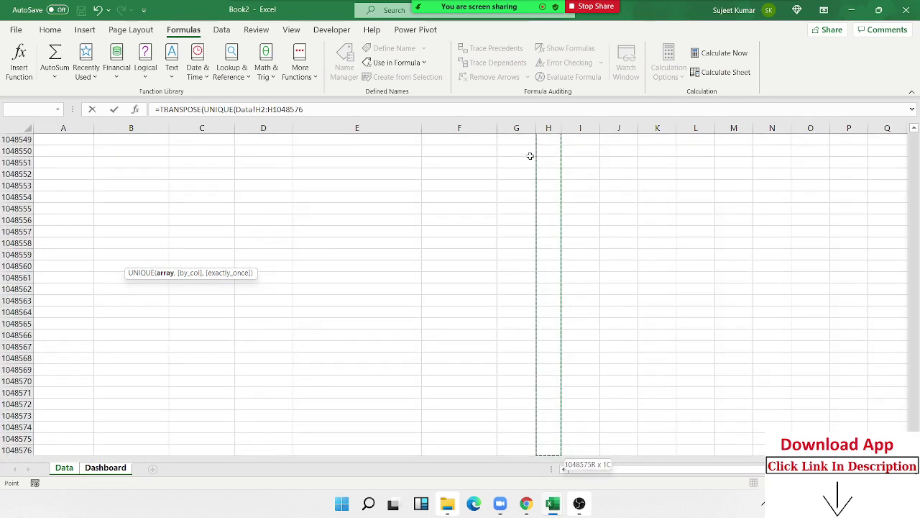
type(")")
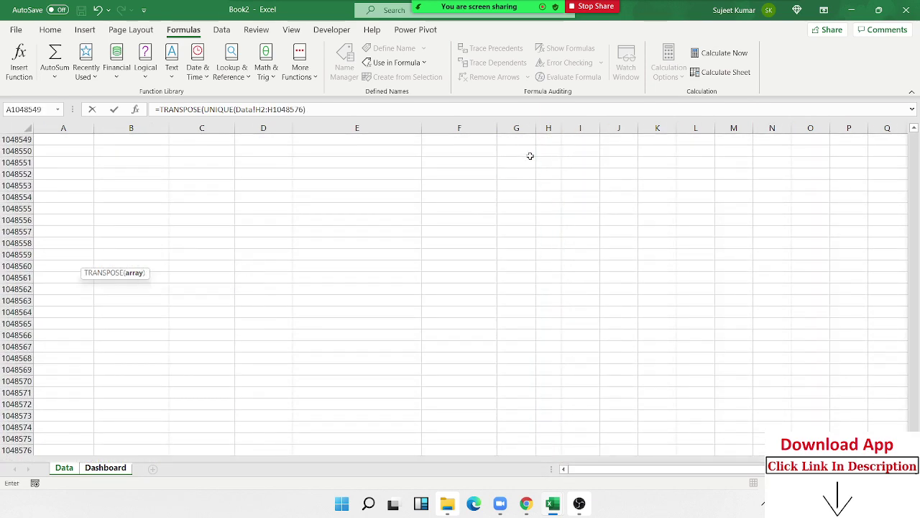
key("Return")
key("Return")
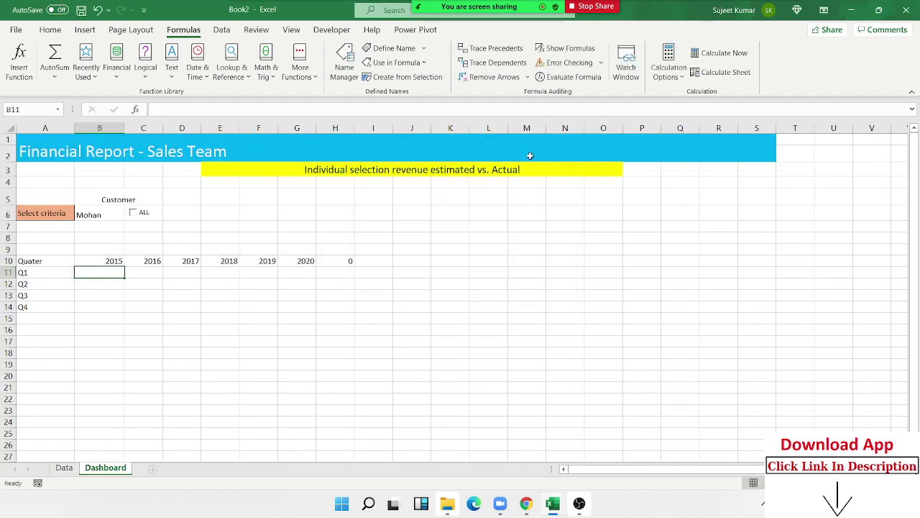
- Check the spilled years across row 10, leaving the formula unchanged
left_click(93, 260)
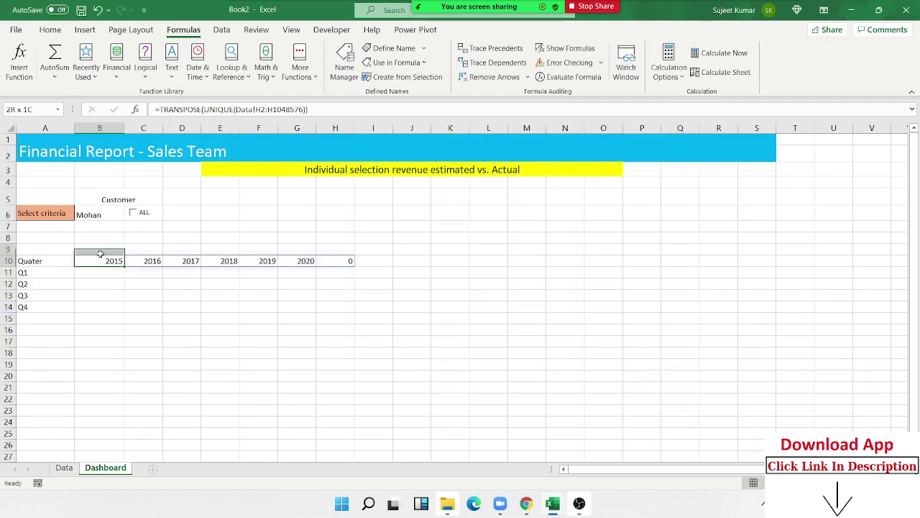
key("Down")
key("Up")
key("Right")
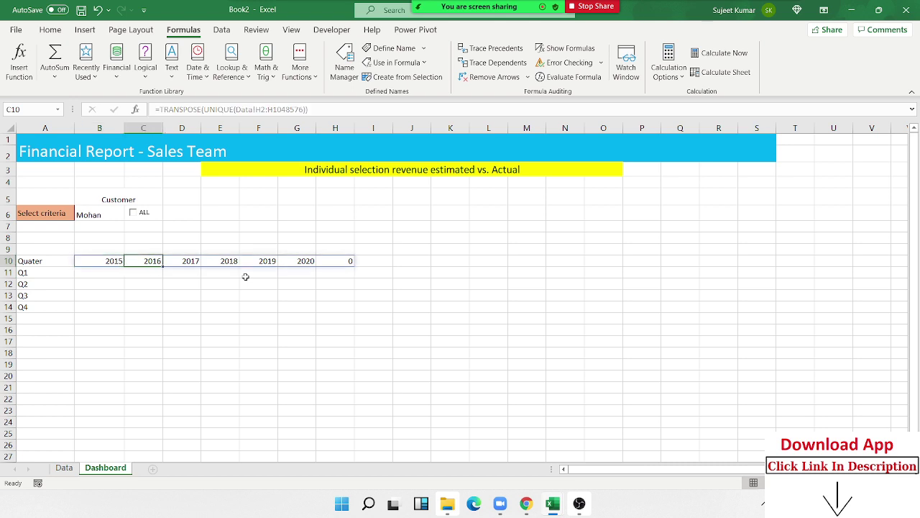
key("Right")
key("Right")
key("Right")
key("Right")
key("Right")
key("Right")
key("Left")
key("Left")
key("Left")
key("Left")
key("Left")
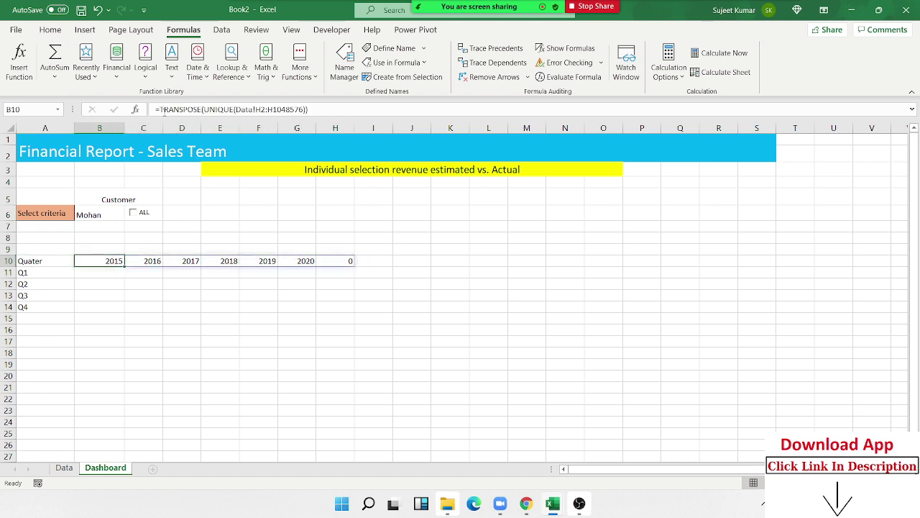
left_click(188, 109)
key("Left")
key("Left")
key("Left")
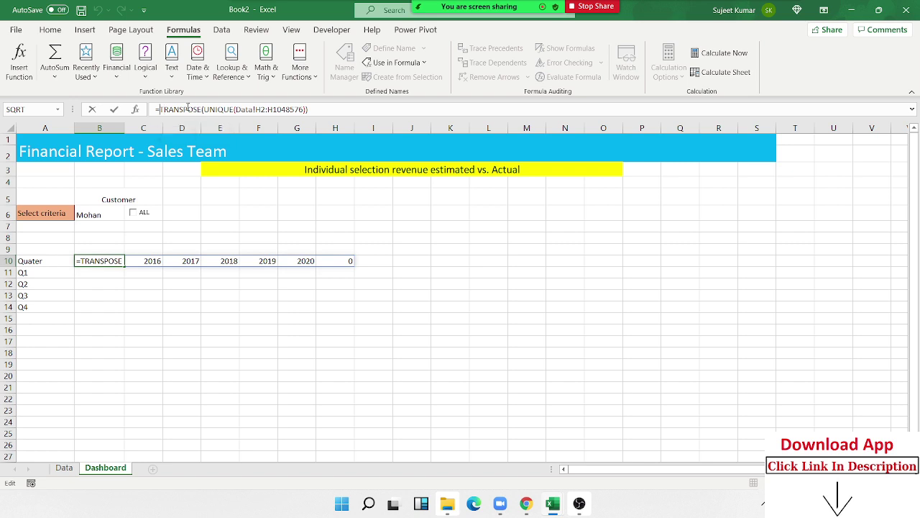
key("Escape")
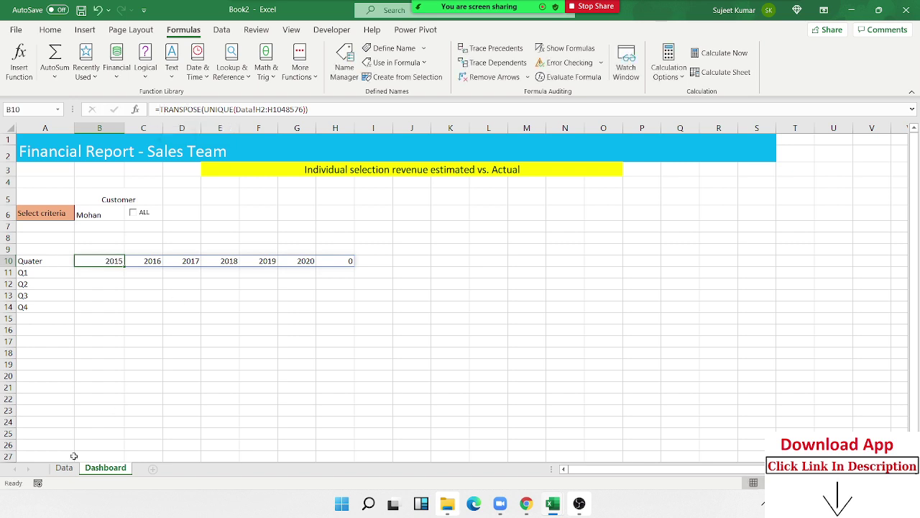
left_click(64, 468)
scroll(551, 312, "up", 4)
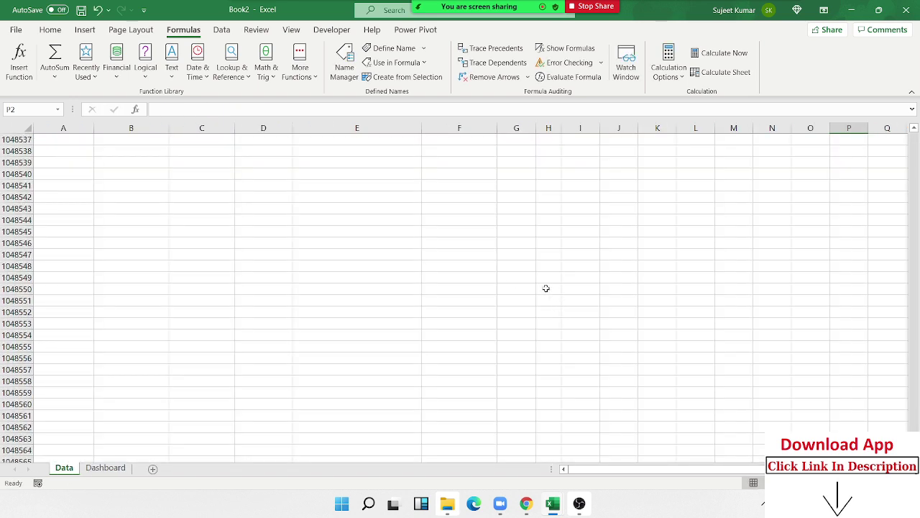
left_click(515, 278)
key("ctrl+Up")
key("Down")
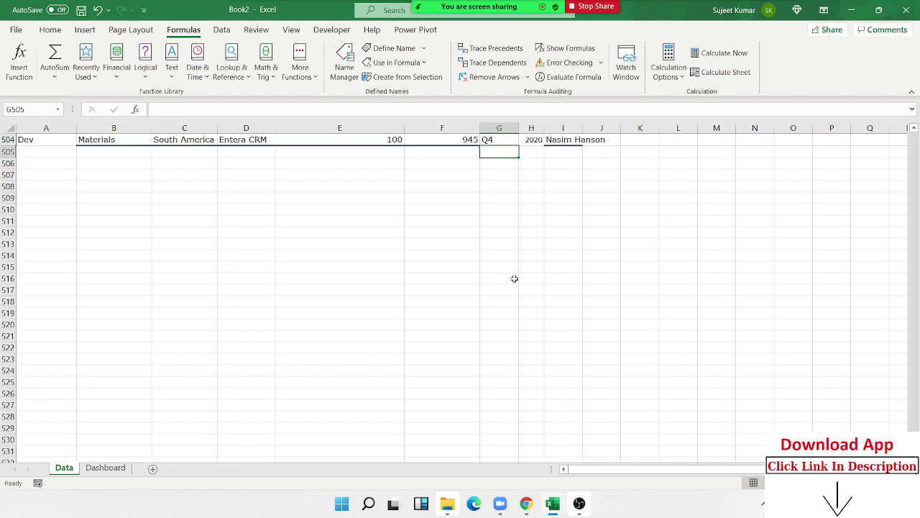
key("Right")
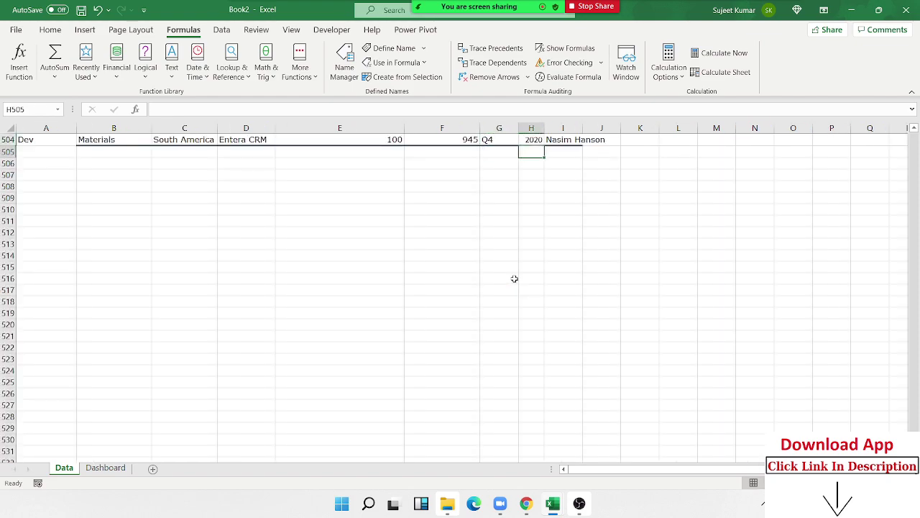
key("ctrl+shift+Up")
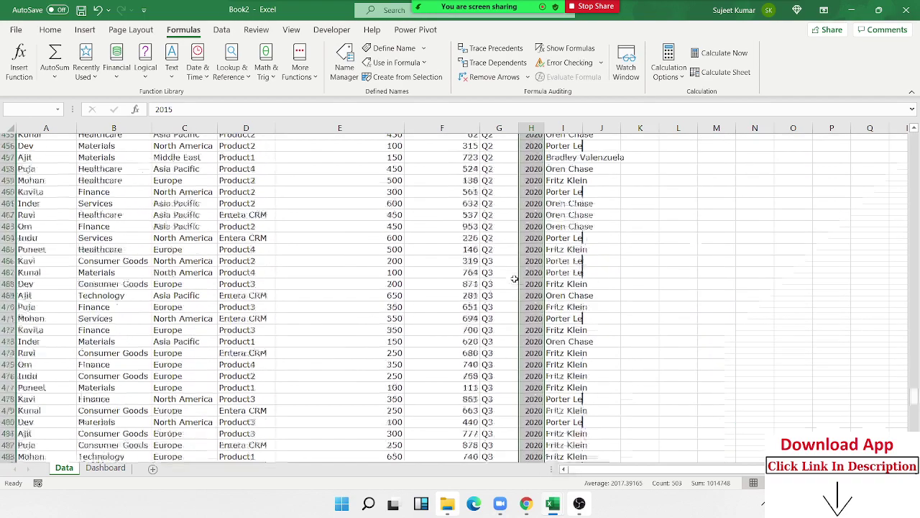
key("ctrl+Down")
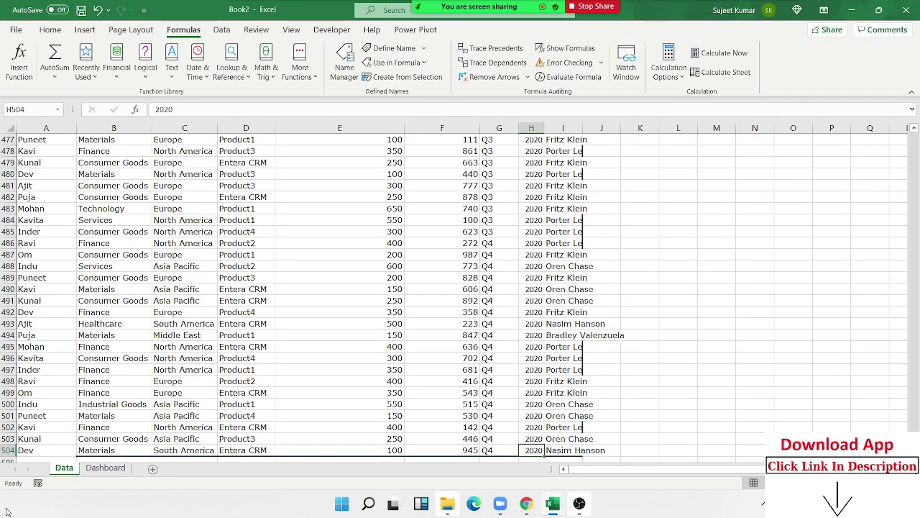
left_click(106, 469)
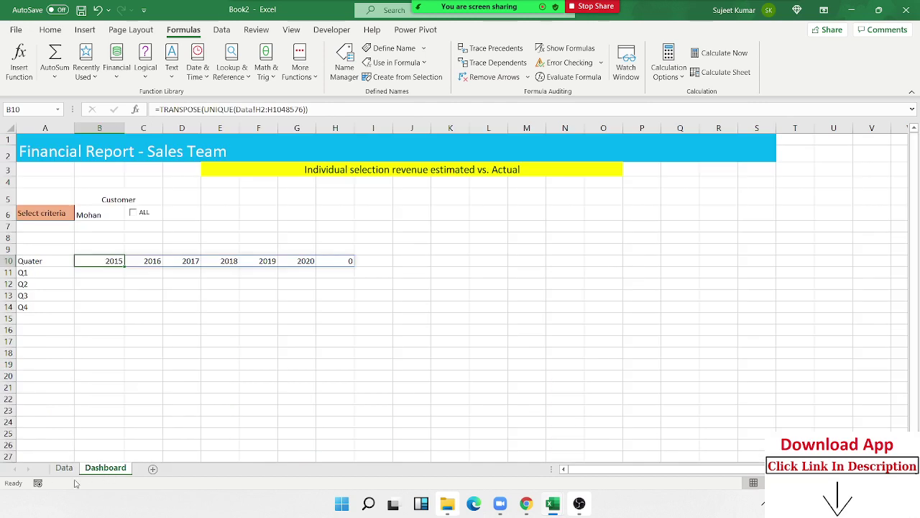
- Wrap B10's formula as IF(TRANSPOSE(UNIQUE(...))=0,"",TRANSPOSE(UNIQUE(...))) array formula
left_click(158, 110)
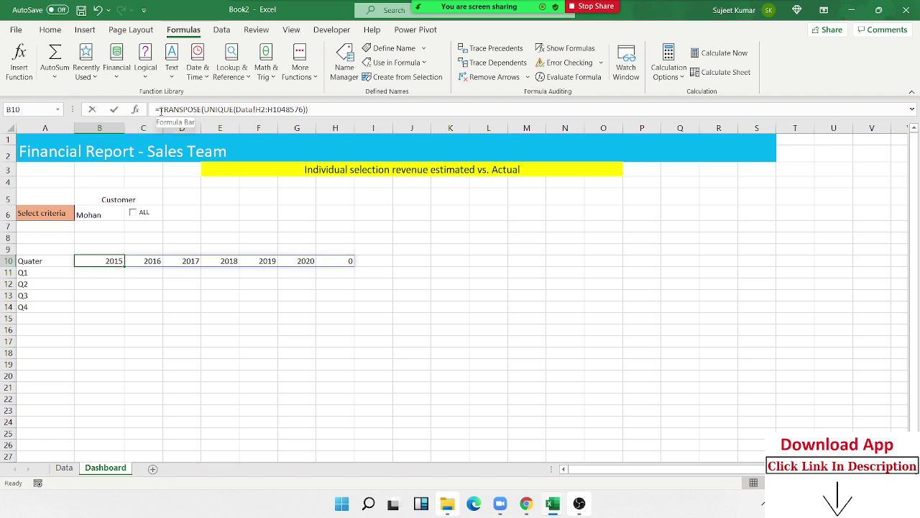
type("if")
key("Down")
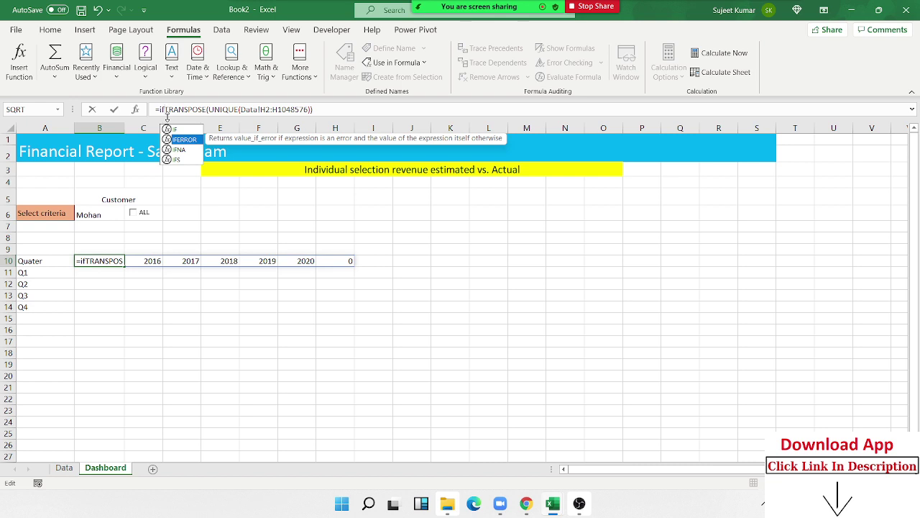
key("Up")
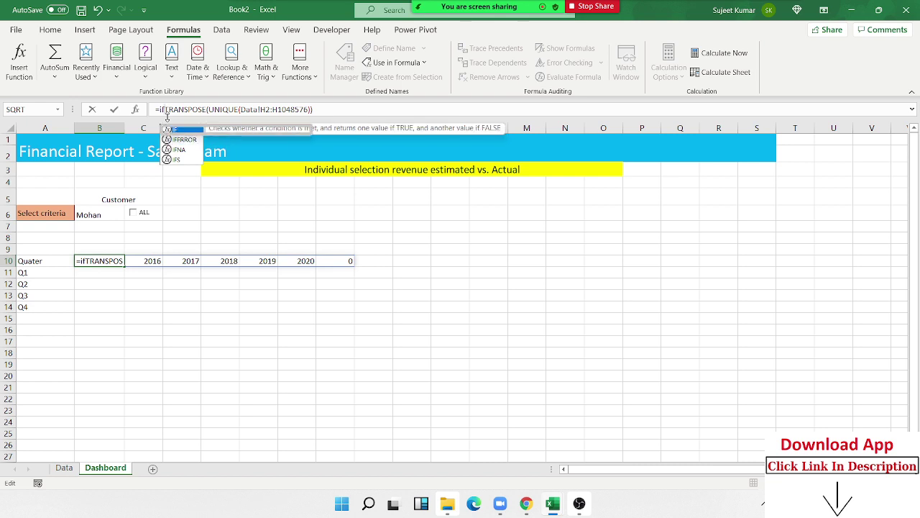
key("Tab")
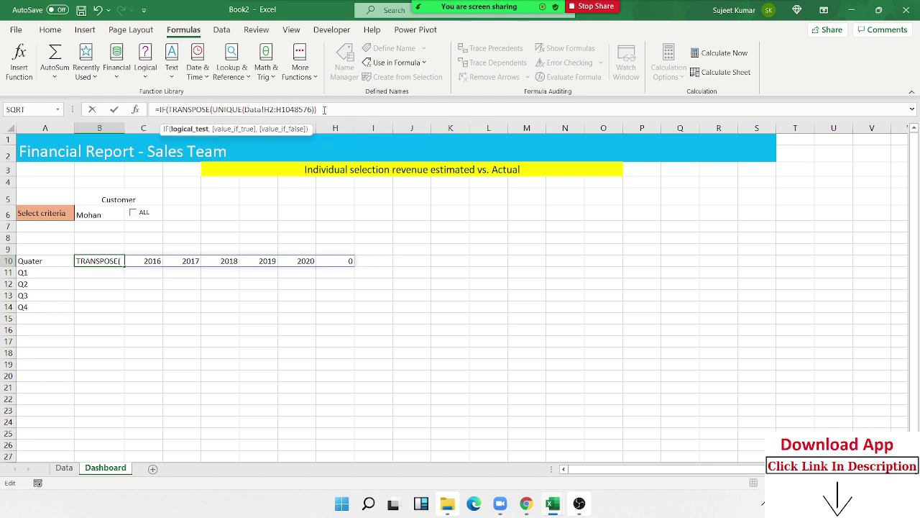
left_click(324, 109)
type("0")
type(",")
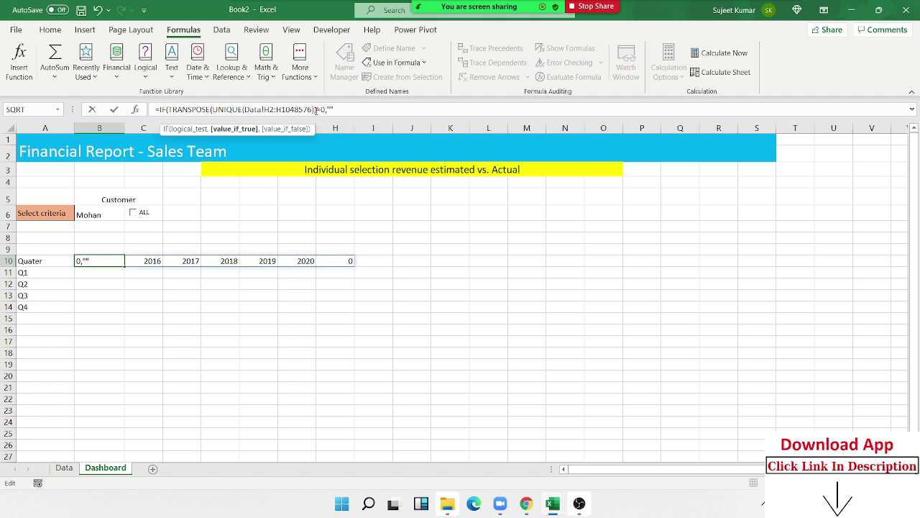
left_click_drag(317, 109, 167, 110)
key("ctrl+c")
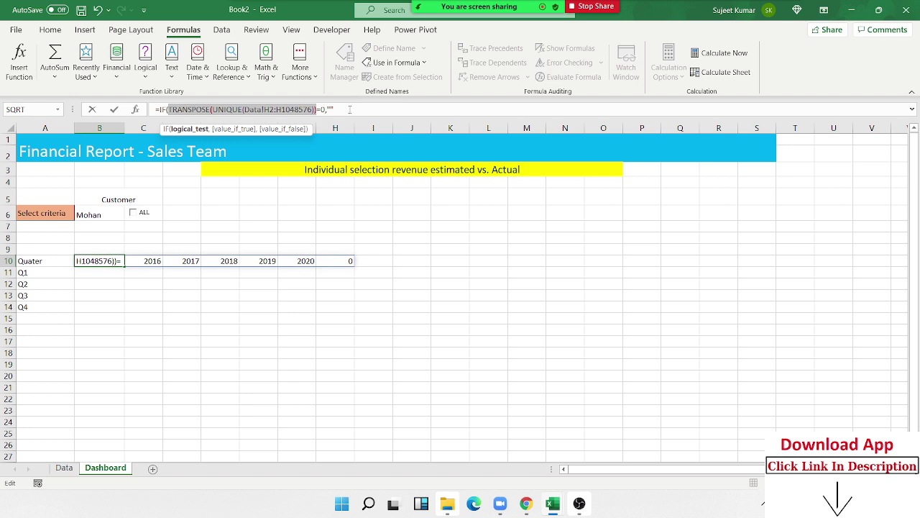
left_click(350, 110)
type(",")
key("ctrl+v")
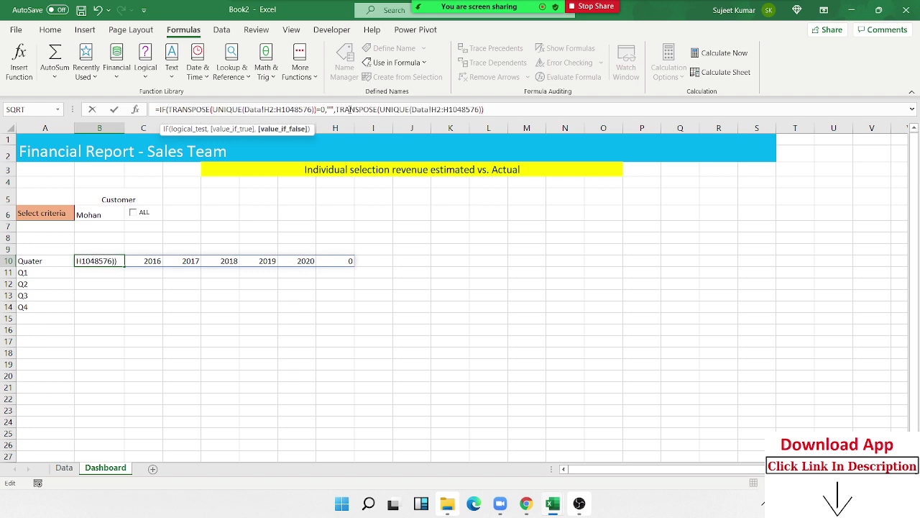
key("ctrl+shift+Return")
key("Return")
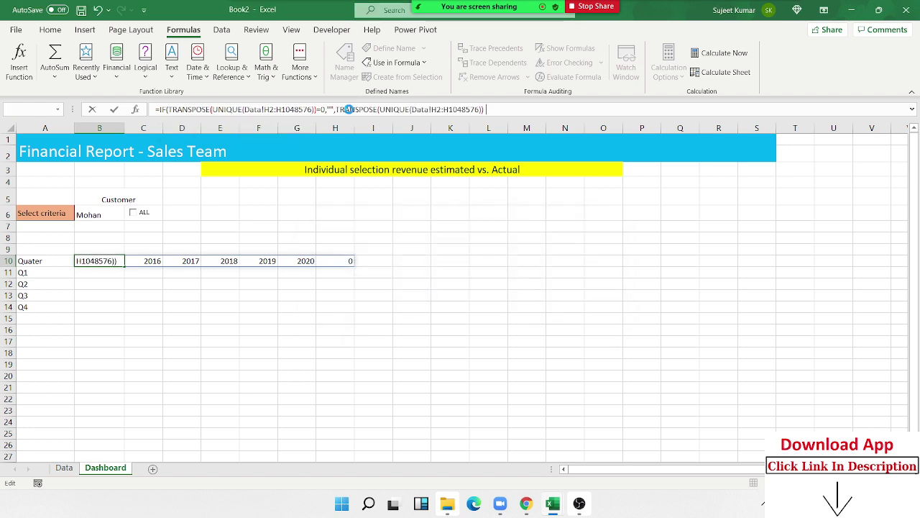
- Verify row 10 shows 2015–2020 with the cell after 2020 now blank
key("Right")
key("Right")
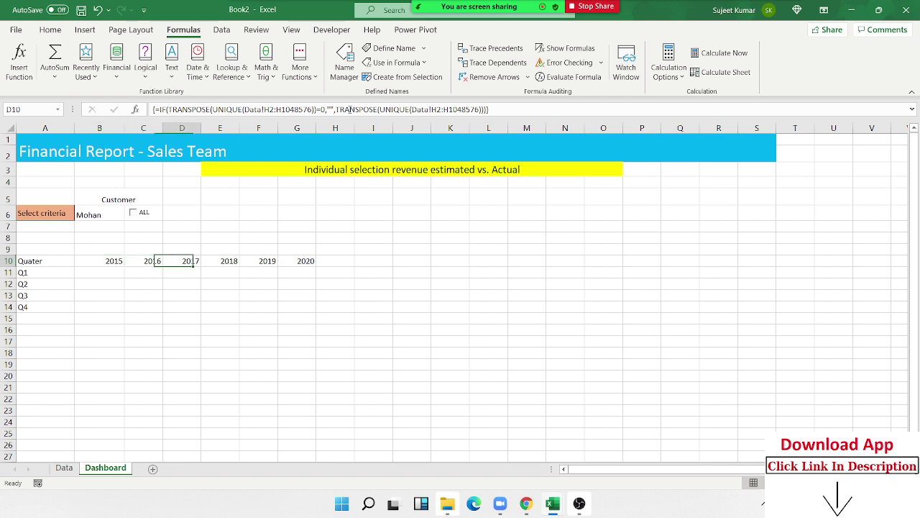
key("Right")
key("Right")
key("Right")
key("Right")
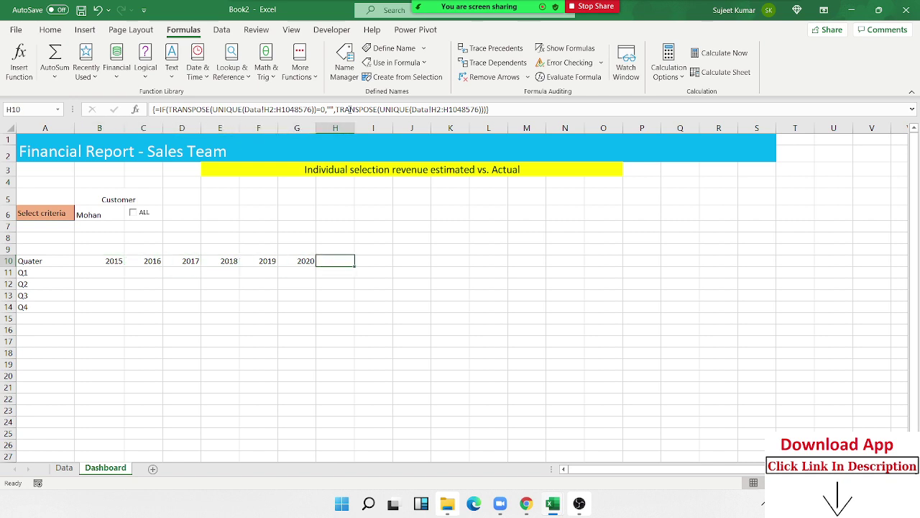
key("Left")
key("Right")
key("Left")
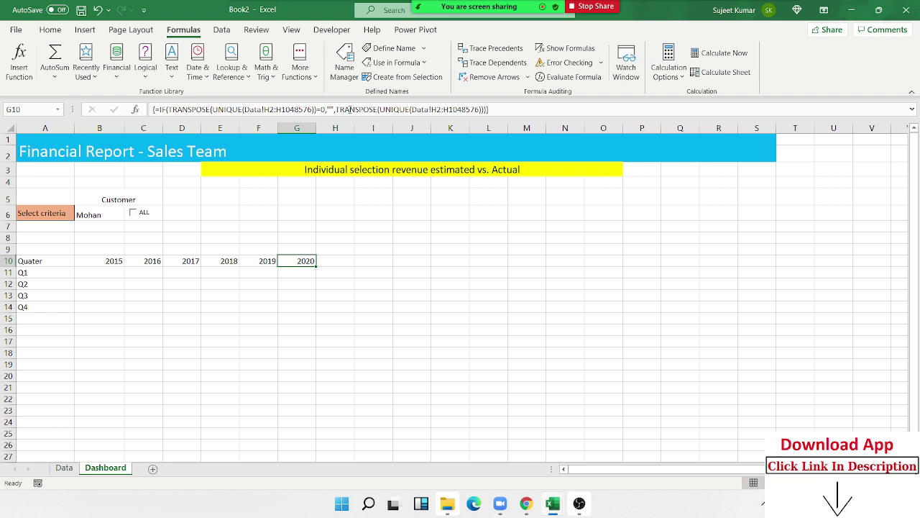
key("Left")
key("Left")
key("Left")
key("Left")
key("Left")
key("Left")
key("Right")
key("Right")
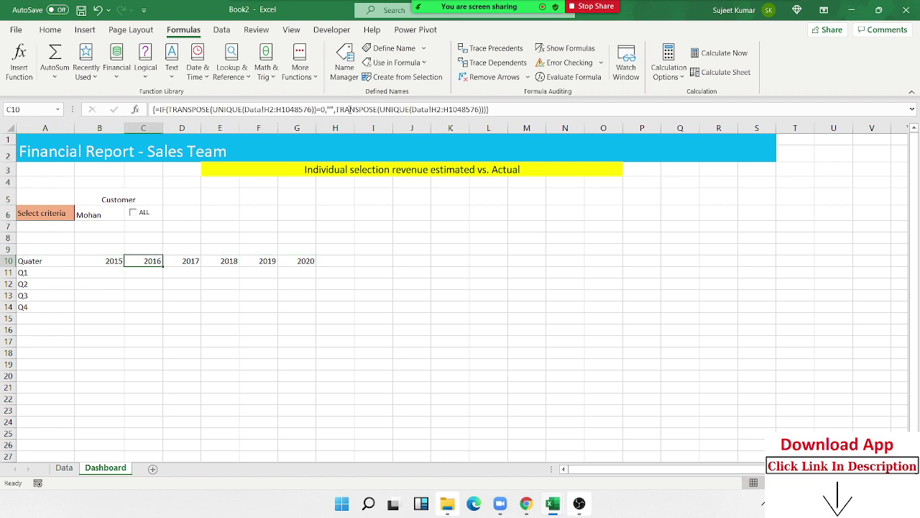
left_click(100, 218)
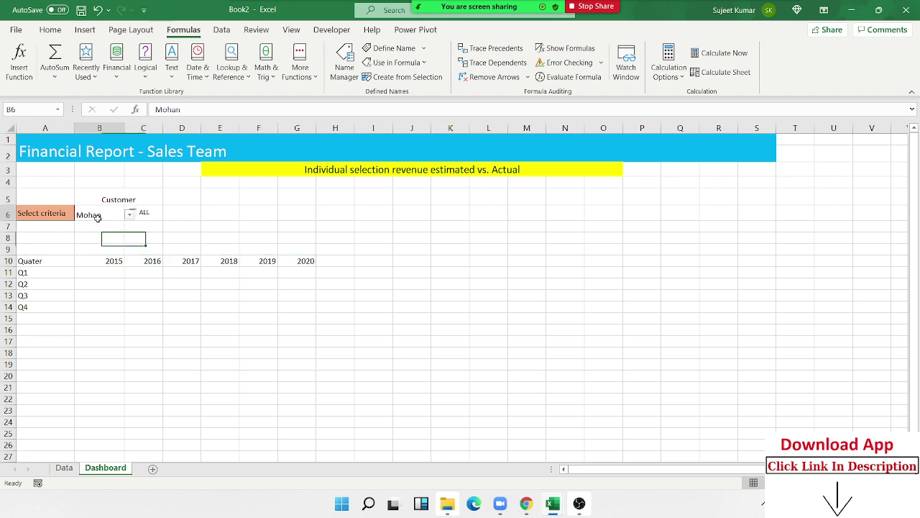
left_click(104, 273)
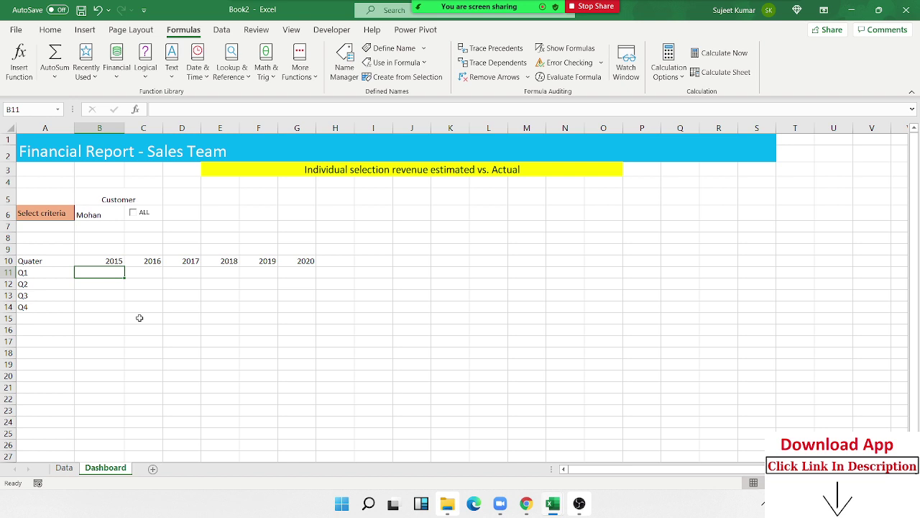
- Start a SUMIFS in B11 summing Data Actual Revenue (column F) where Quarter matches A11 (Q1)
type("=")
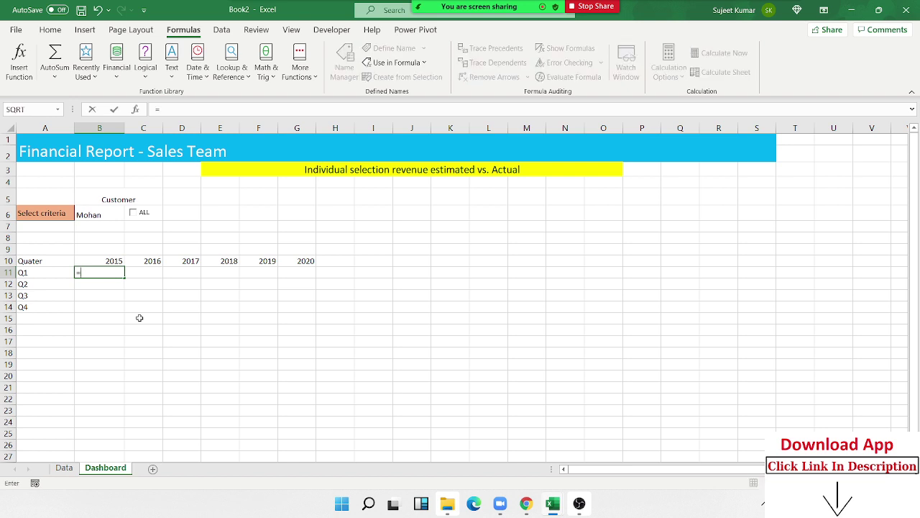
type("u")
key("BackSpace")
type("s")
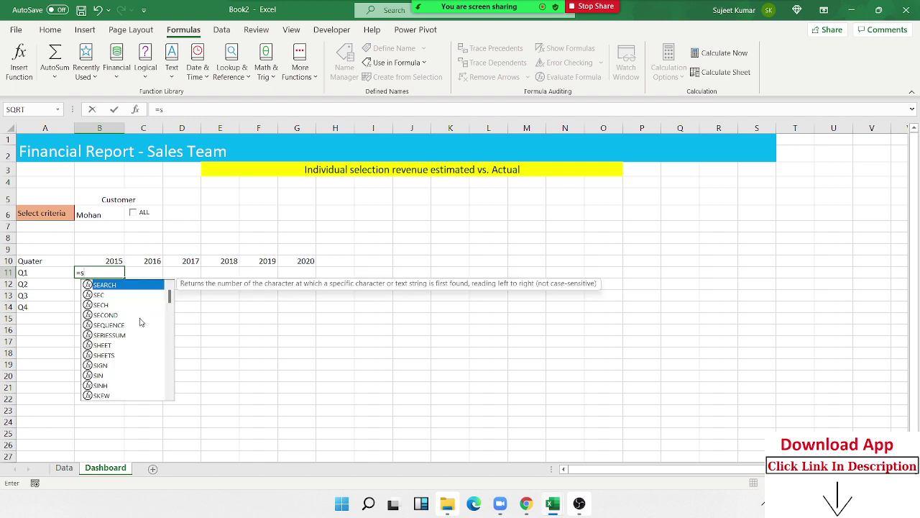
type("um")
key("Down")
key("Down")
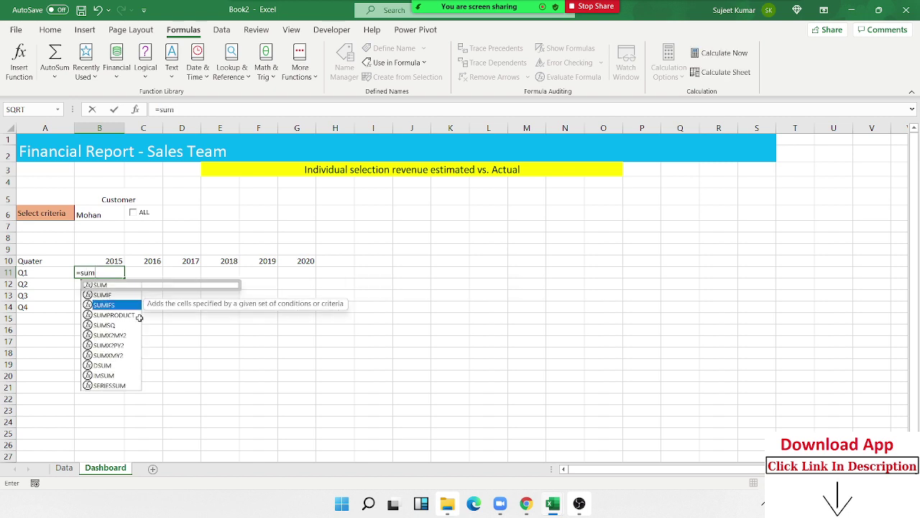
key("Tab")
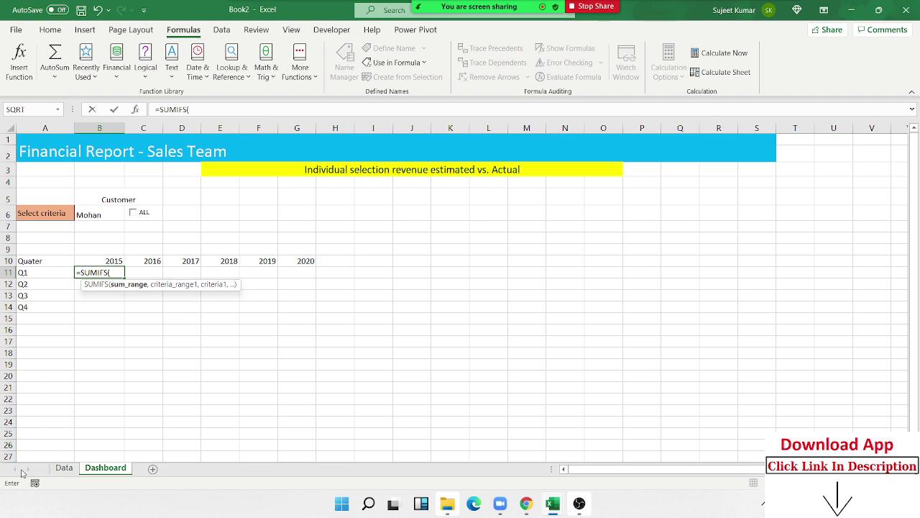
left_click(63, 468)
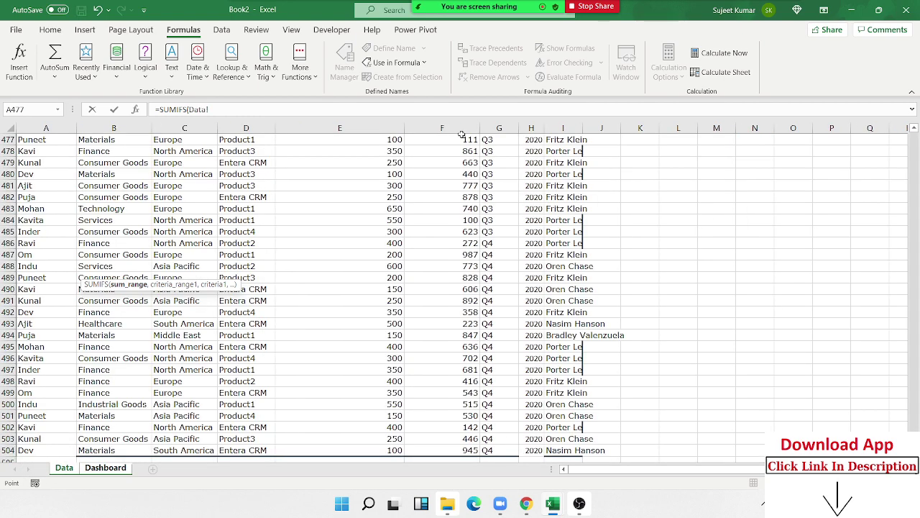
scroll(413, 228, "up", 5)
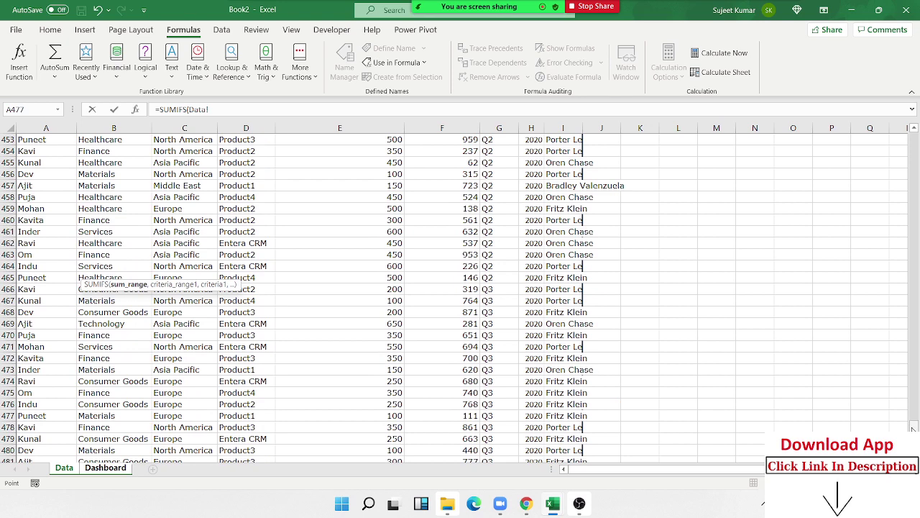
left_click_drag(913, 424, 915, 133)
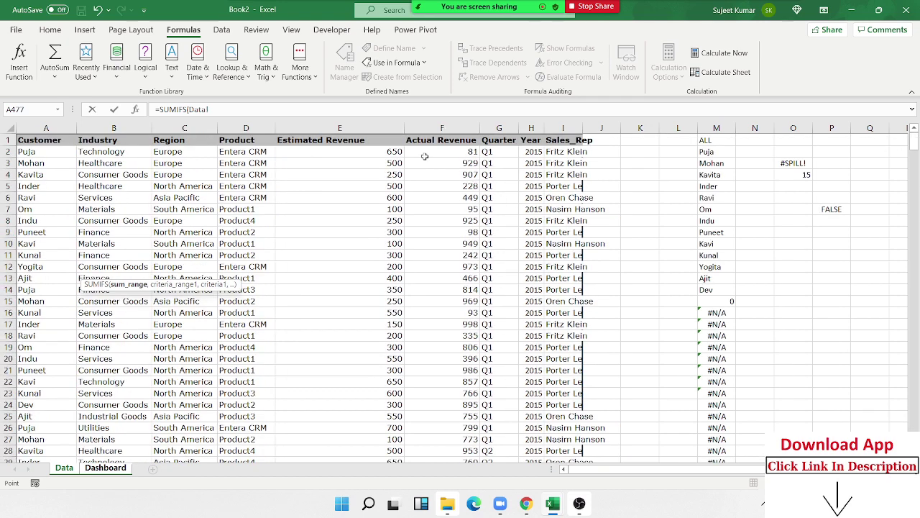
left_click(434, 127)
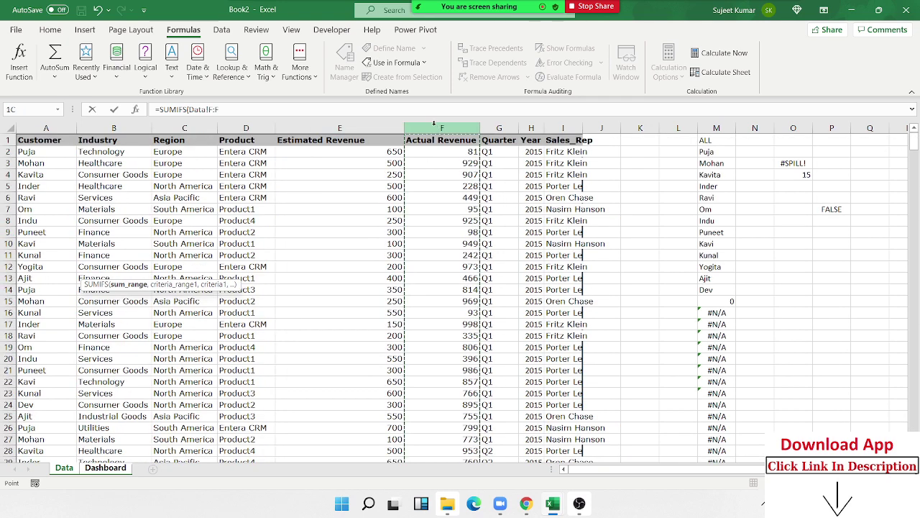
type(",")
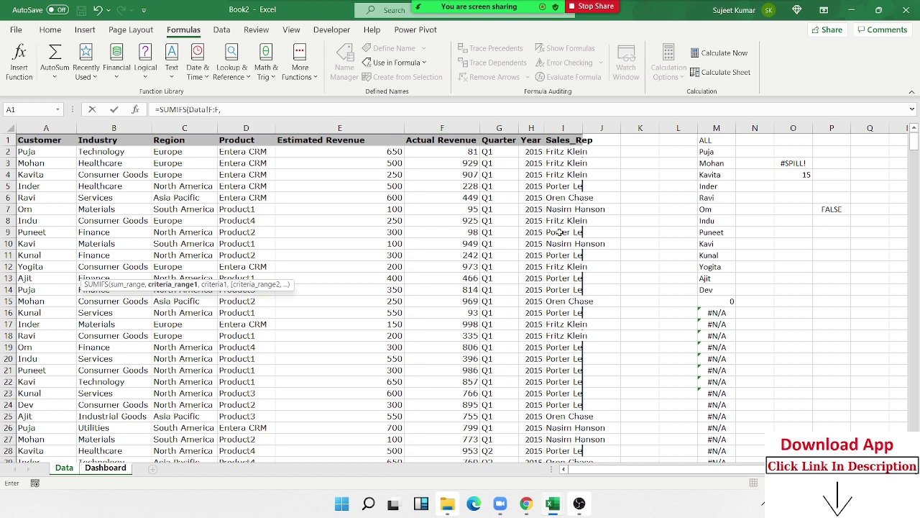
left_click(500, 128)
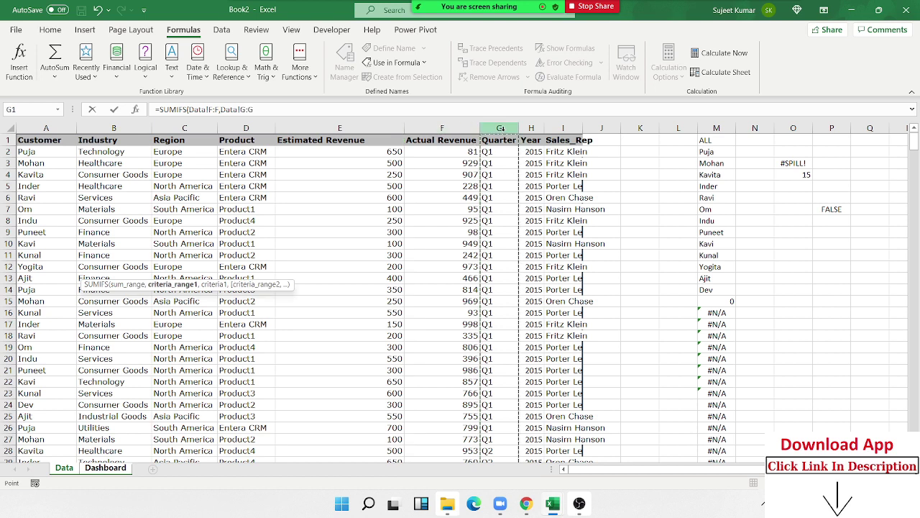
type(",")
left_click(120, 468)
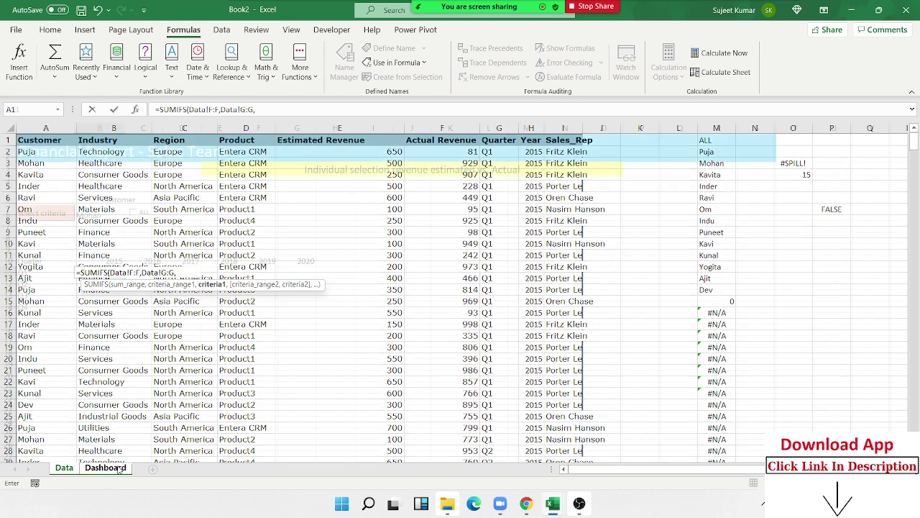
left_click(44, 273)
type(",")
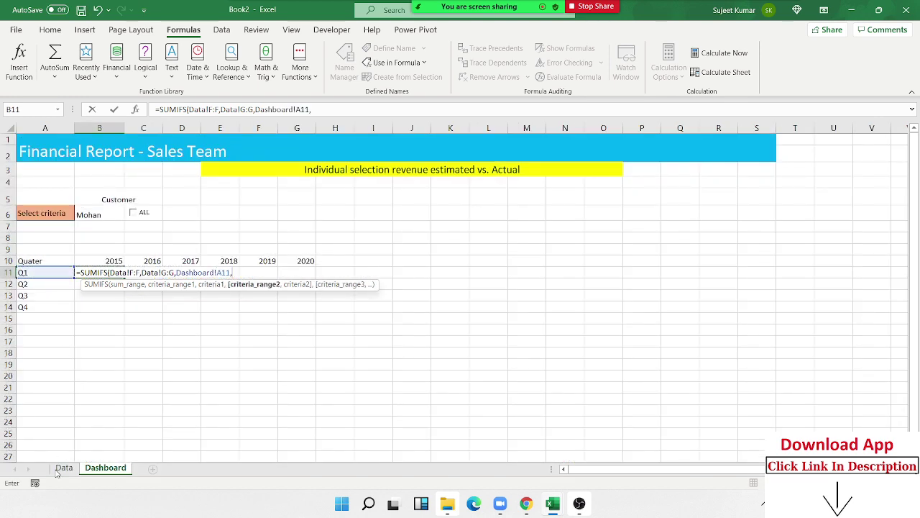
- Add Year = B10 (2015) and Customer = B6 criteria and finish the formula, giving 2671
left_click(64, 468)
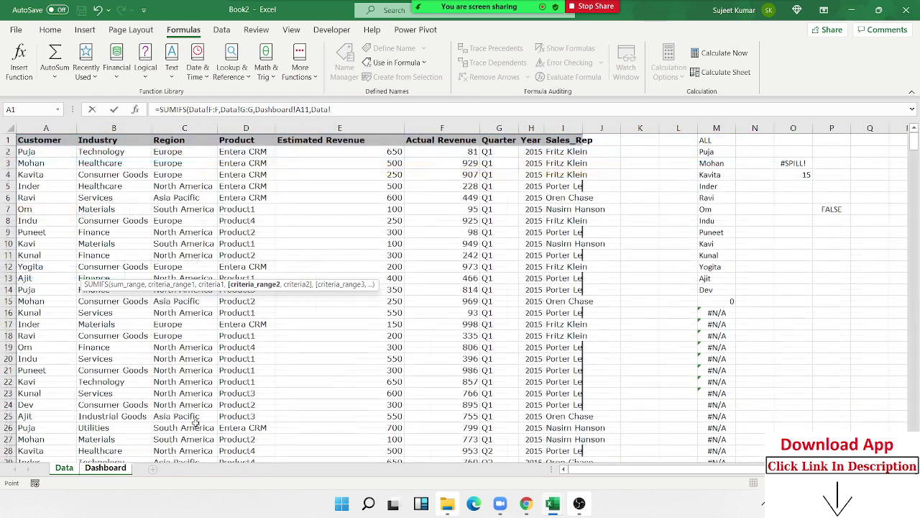
left_click(530, 128)
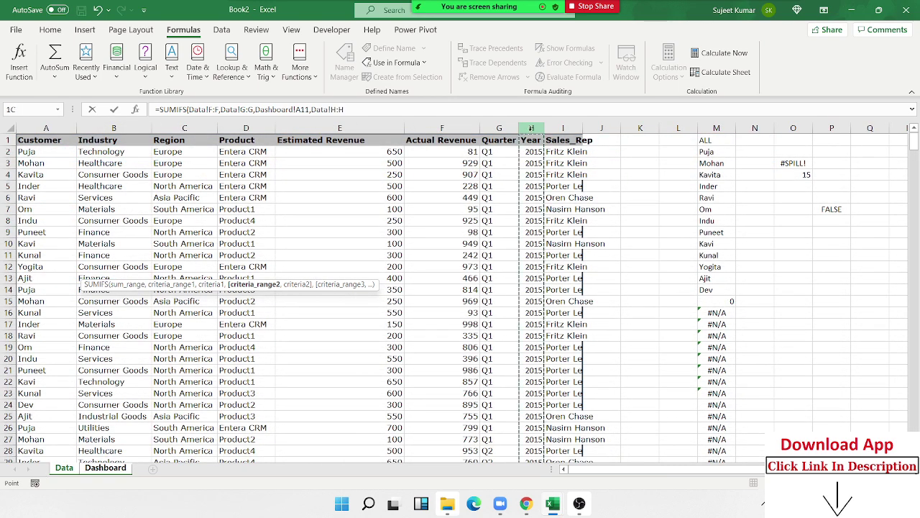
type(",")
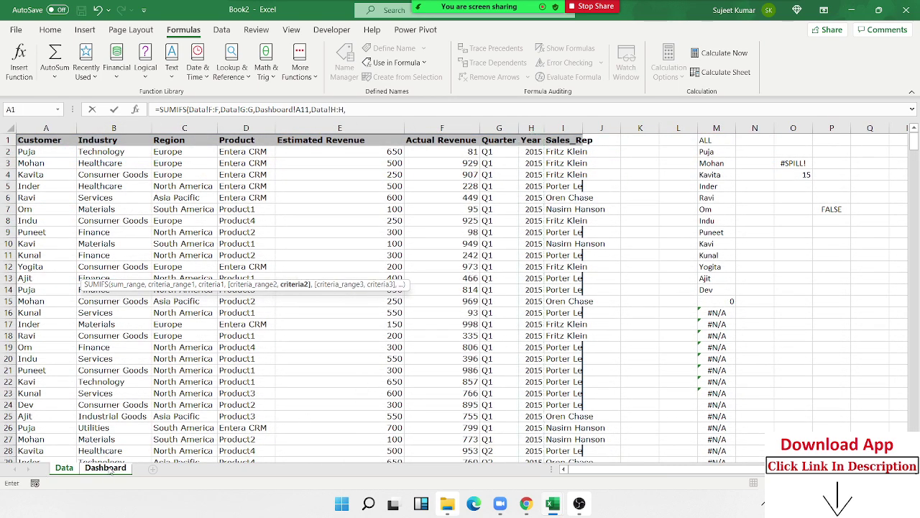
left_click(105, 468)
left_click(119, 260)
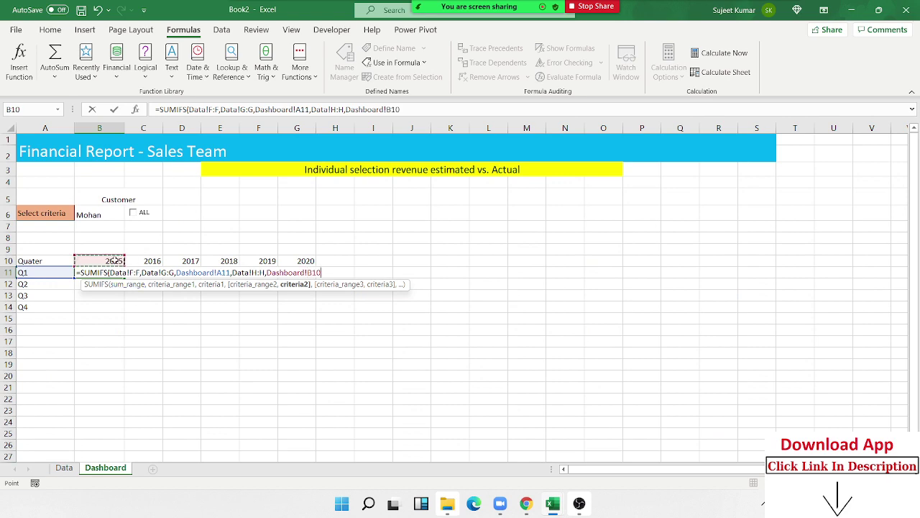
type(",")
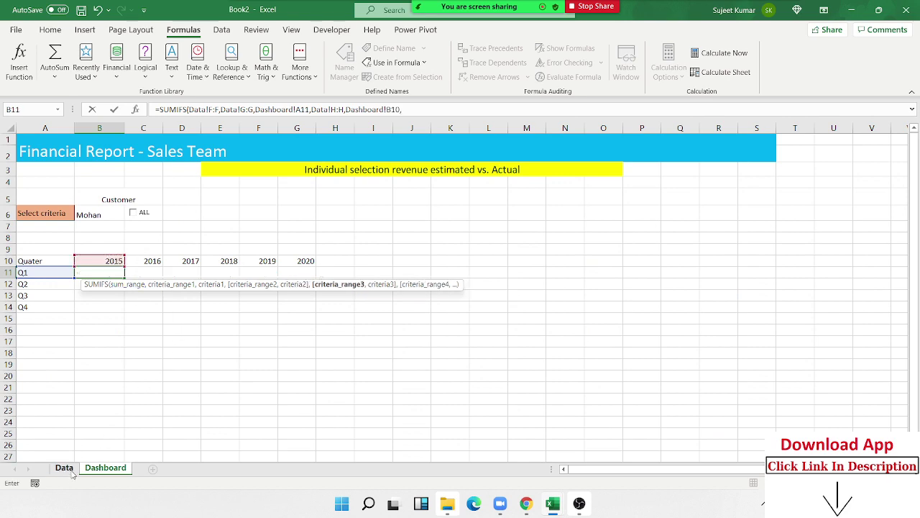
left_click(64, 467)
left_click(69, 127)
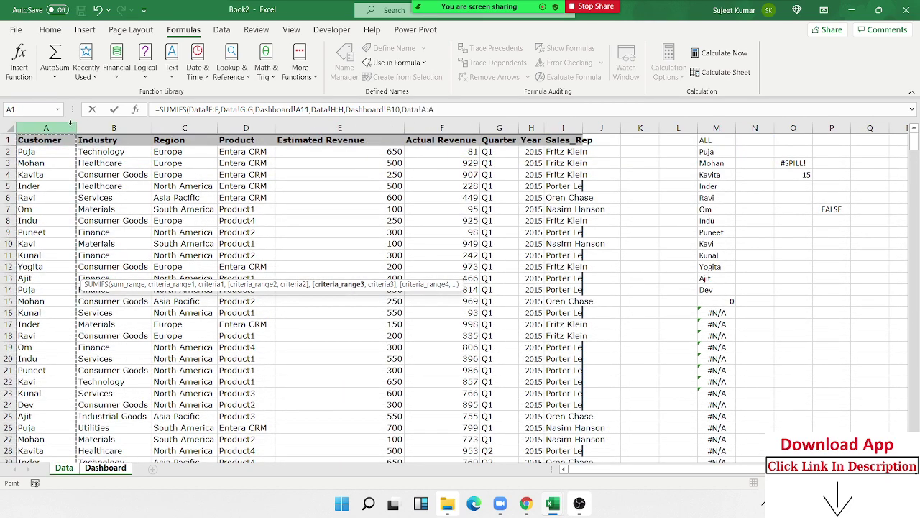
type(",")
left_click(102, 468)
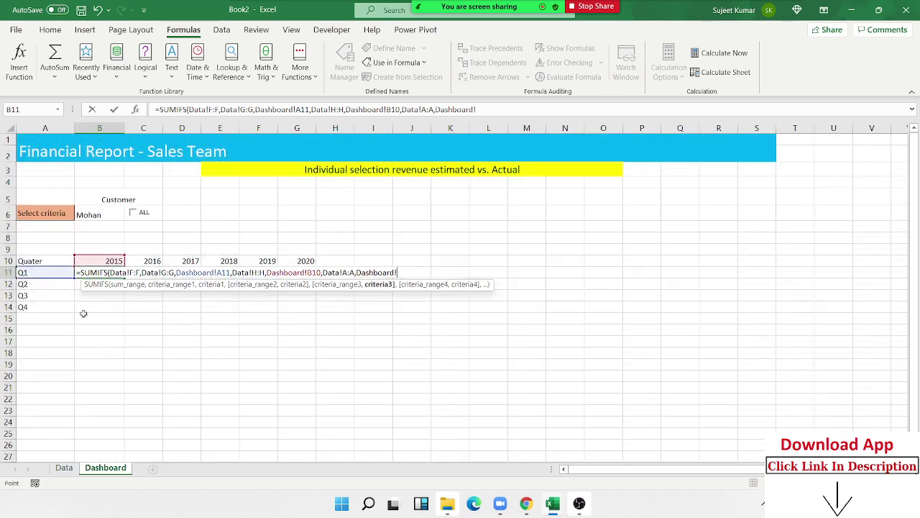
left_click(93, 216)
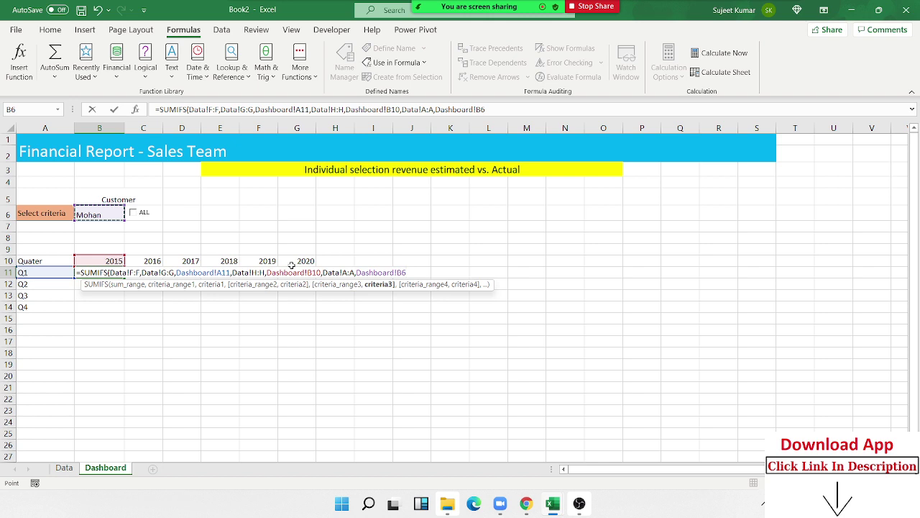
key("Return")
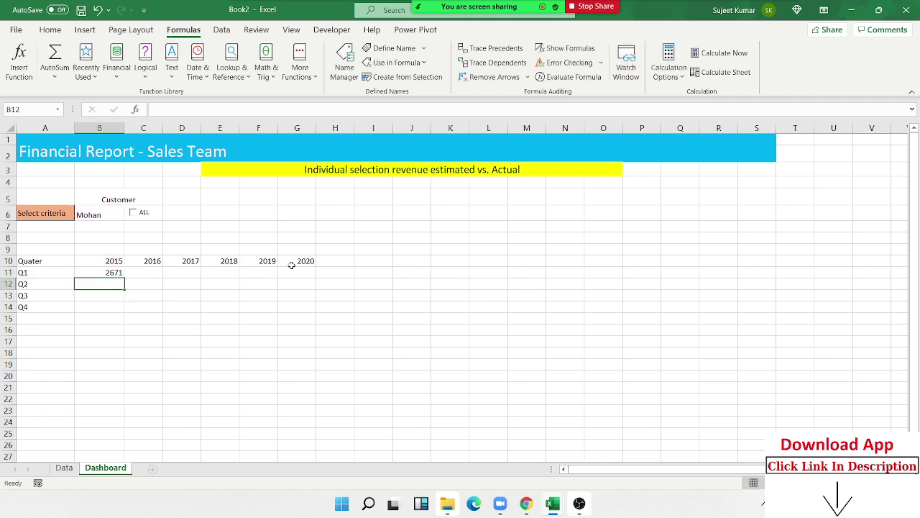
- Choose ALL in the B6 customer dropdown, which drops the Q1 2015 total in B11 to 0
left_click(121, 274)
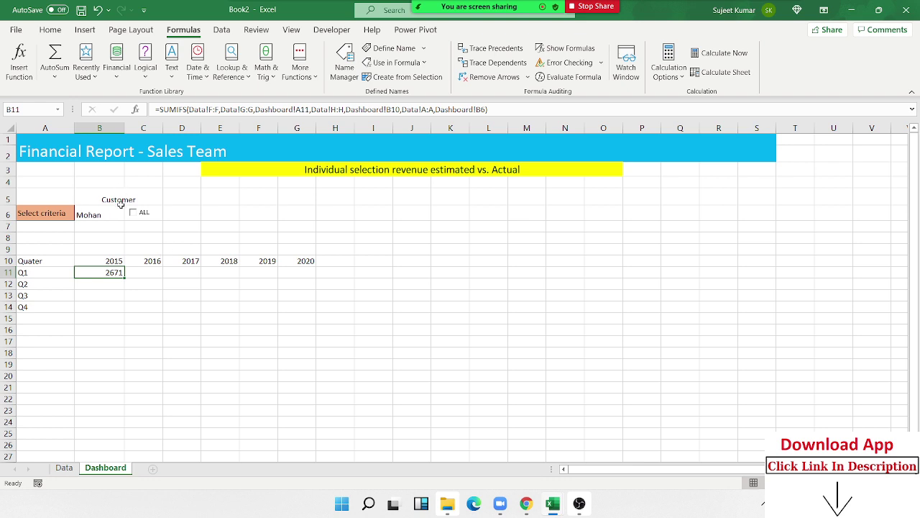
left_click(107, 219)
left_click(130, 214)
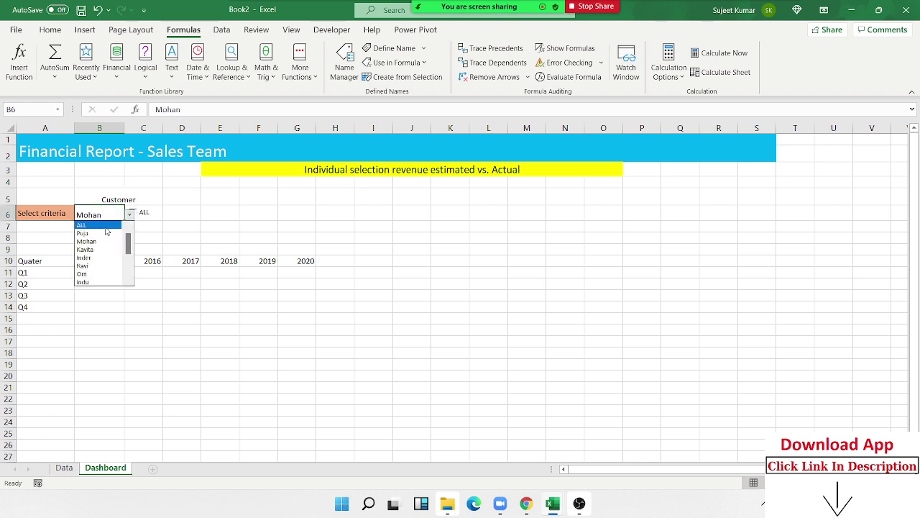
left_click(104, 225)
left_click(99, 273)
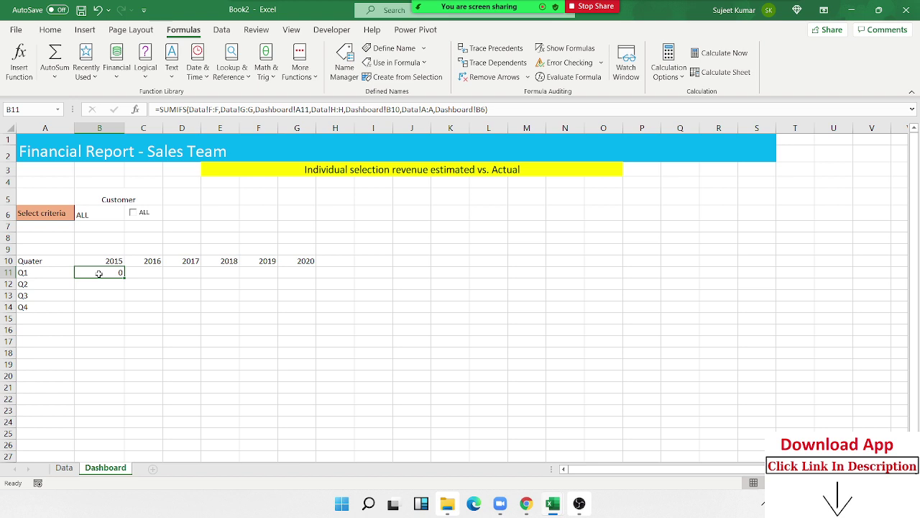
left_click(134, 228)
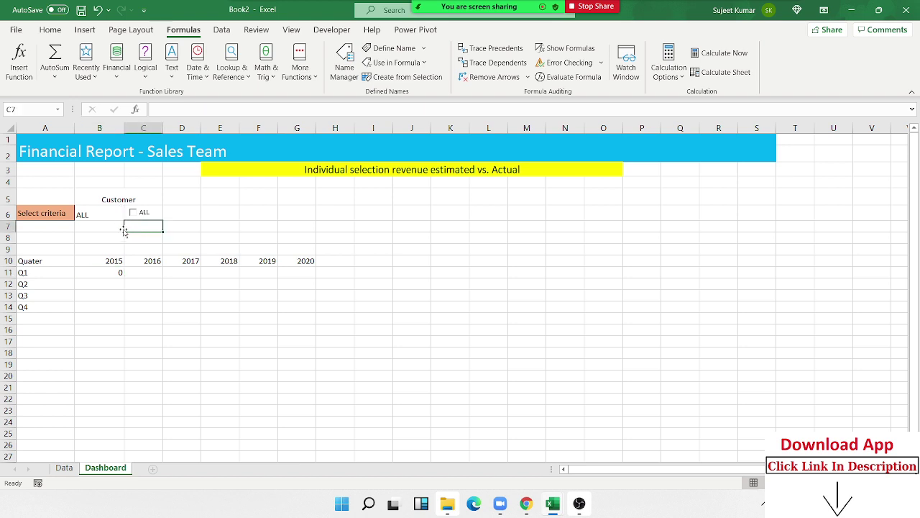
left_click(122, 229)
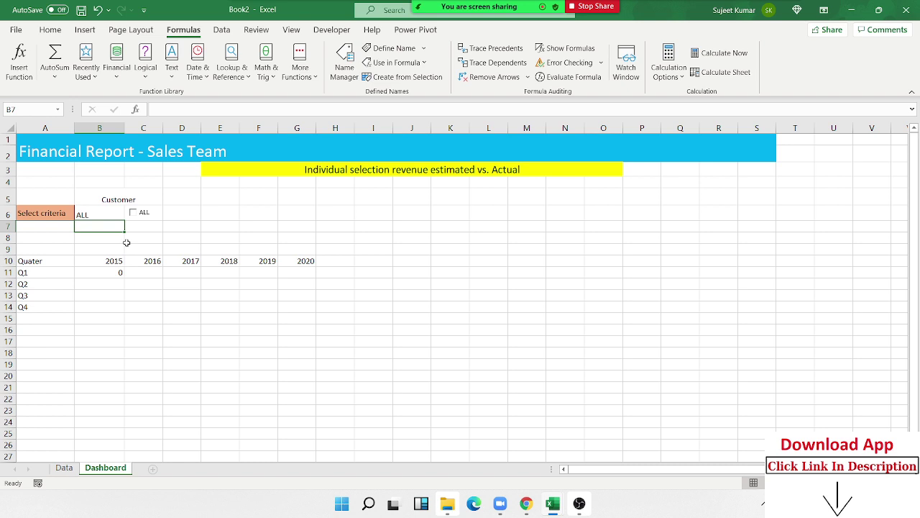
- Change the ALL checkbox's cell link from Data!$P$7 to Dashboard!$B$7
left_click(136, 227)
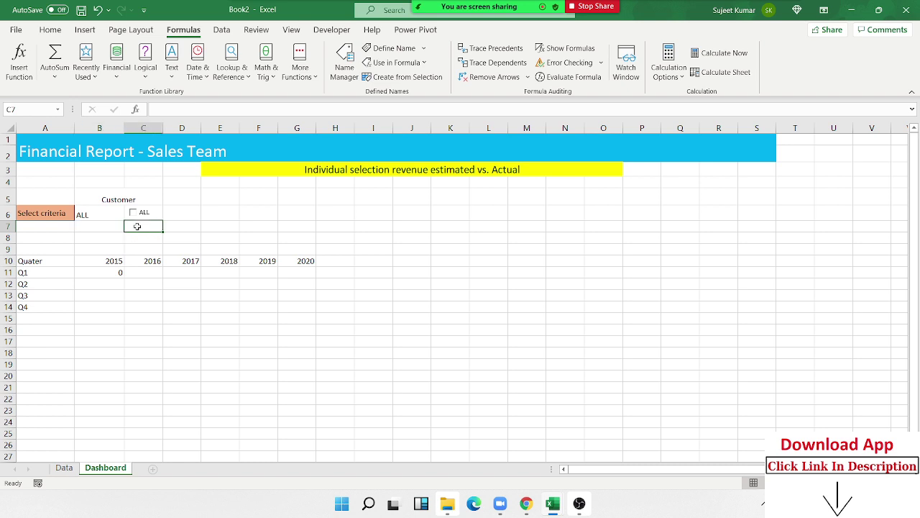
left_click(117, 223)
right_click(141, 213)
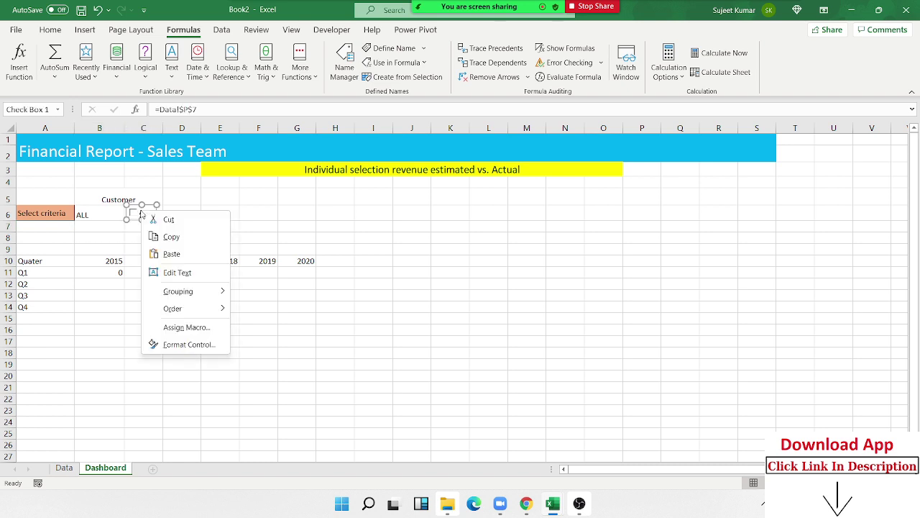
left_click(189, 344)
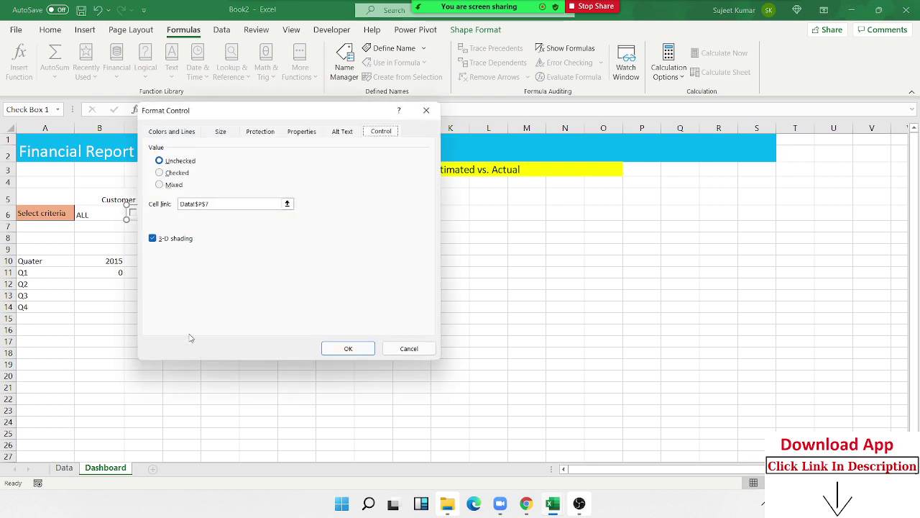
left_click(229, 204)
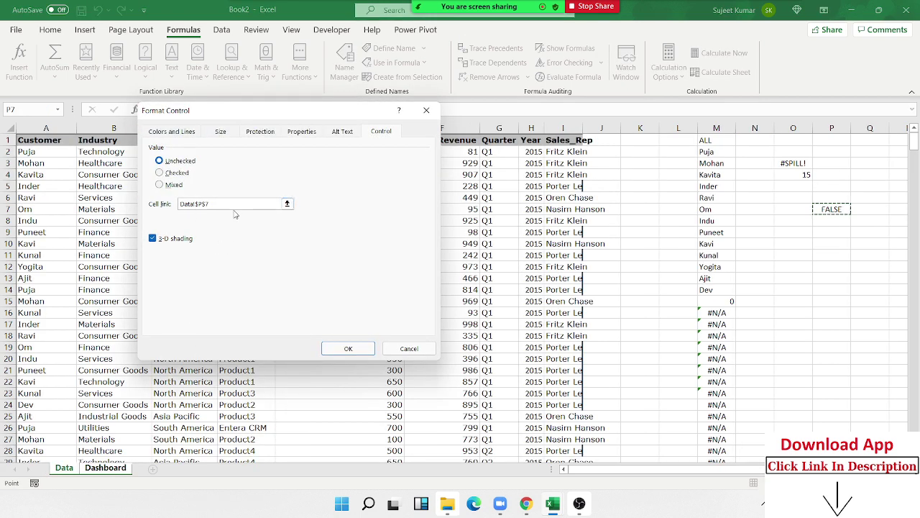
double_click(228, 204)
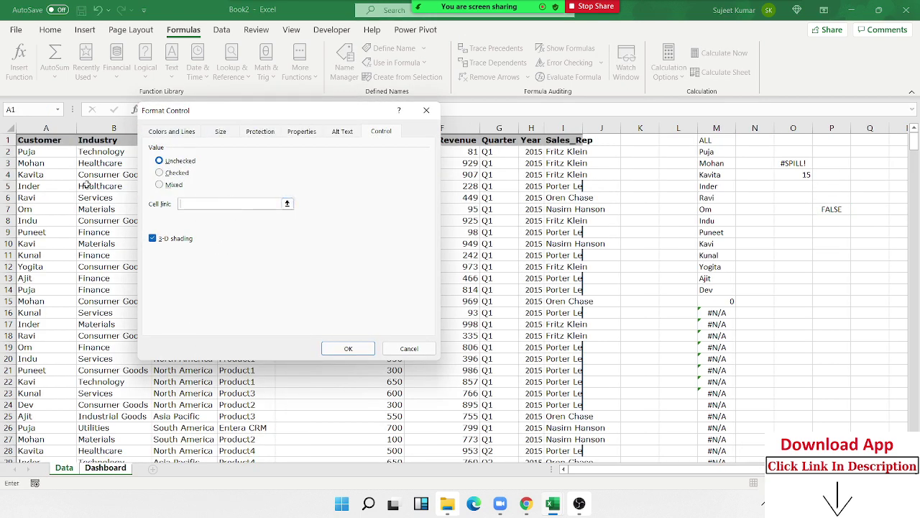
left_click(90, 470)
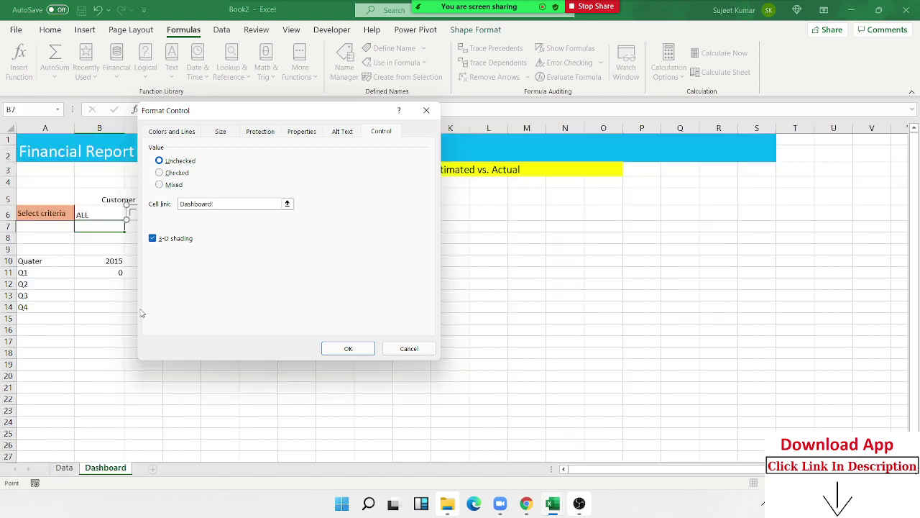
left_click(112, 225)
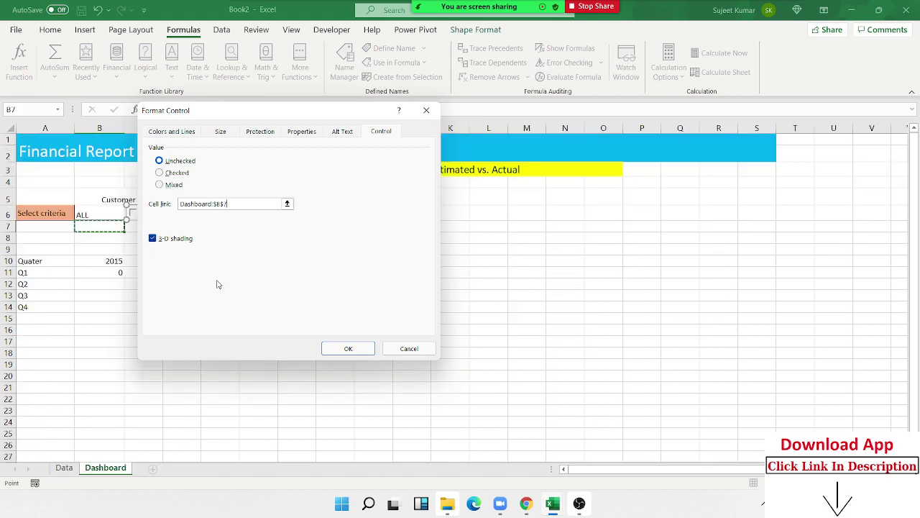
left_click(350, 351)
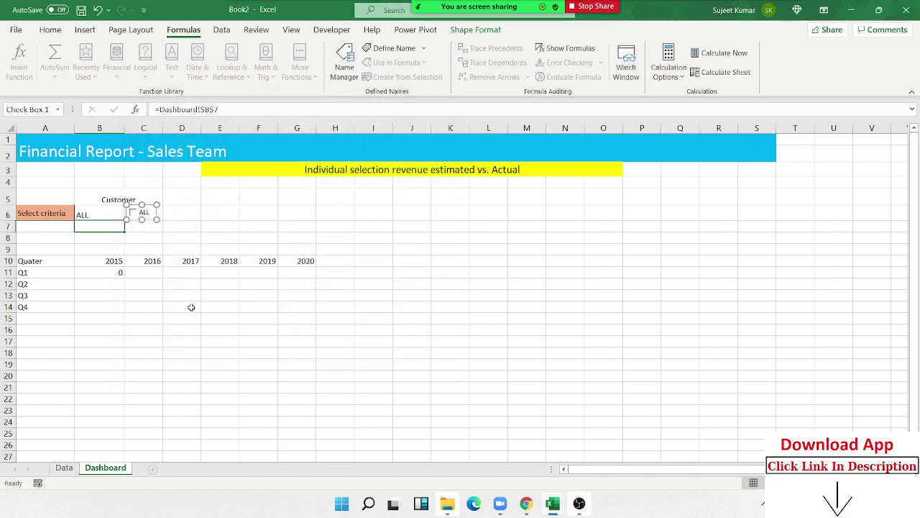
left_click(172, 236)
- Tick the ALL checkbox and enter =OR(B7,B6="ALL") in C7, which returns TRUE
left_click(130, 220)
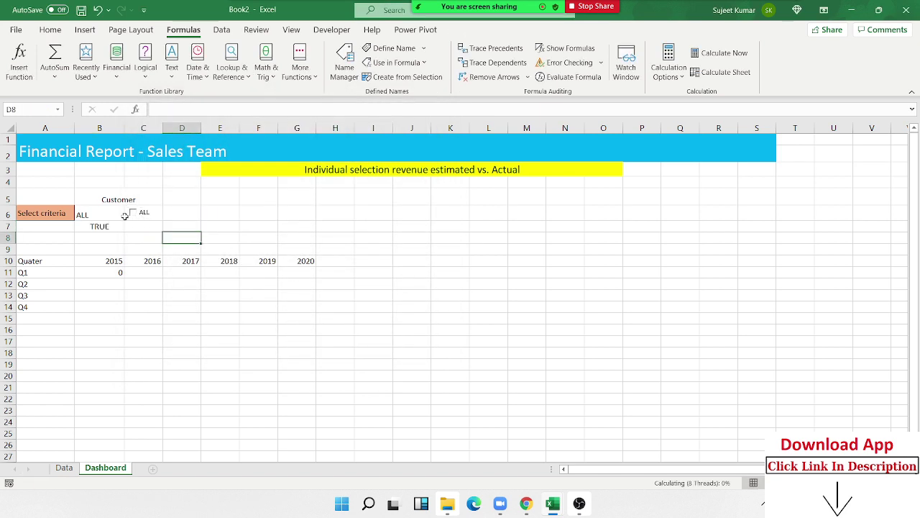
left_click(112, 226)
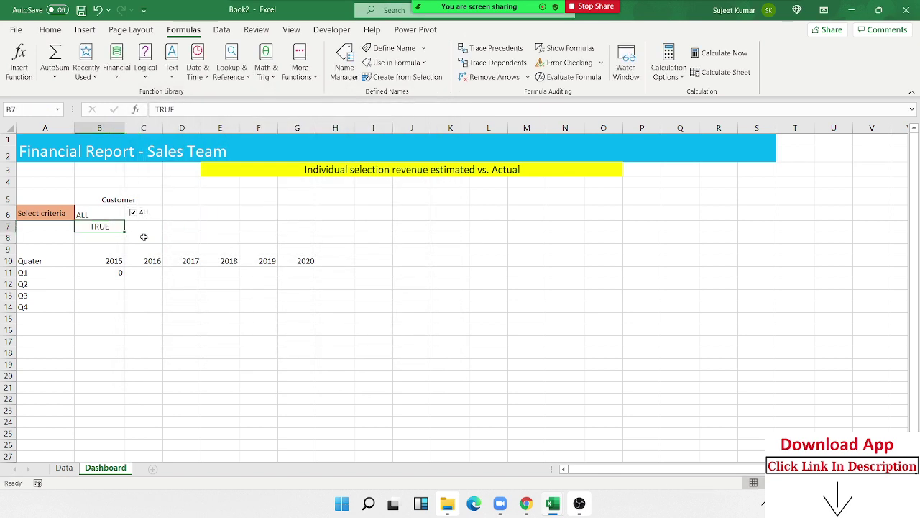
left_click(145, 229)
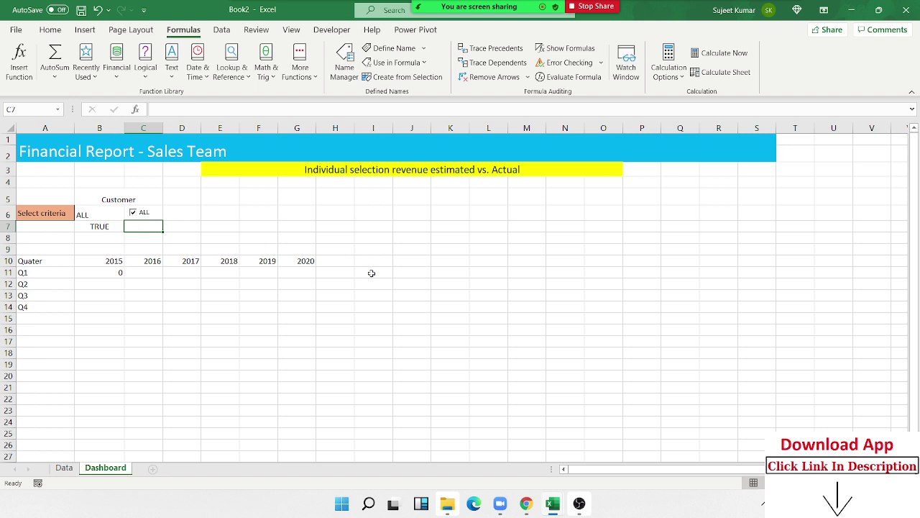
type("=or")
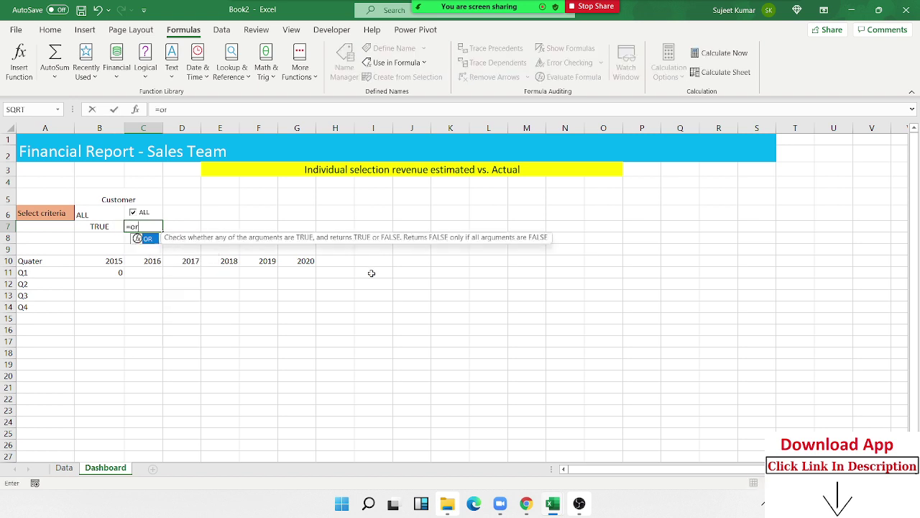
key("Tab")
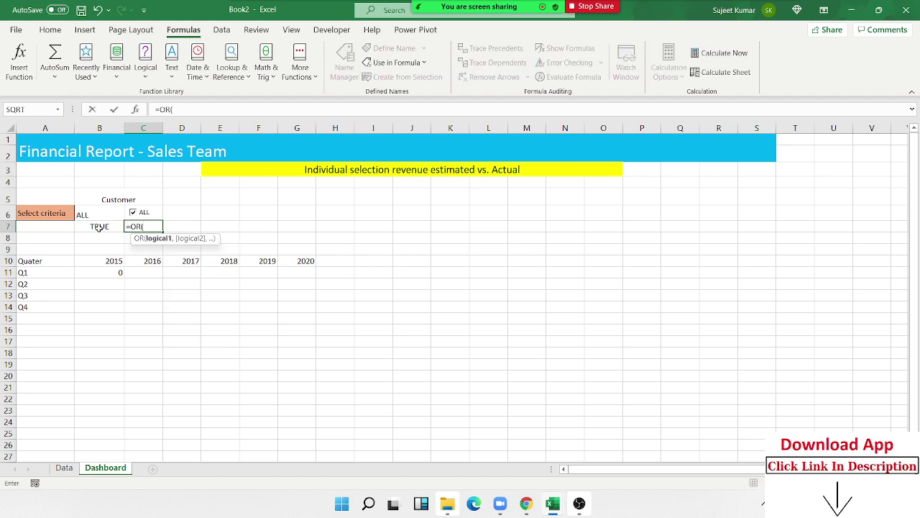
left_click(99, 227)
type(",")
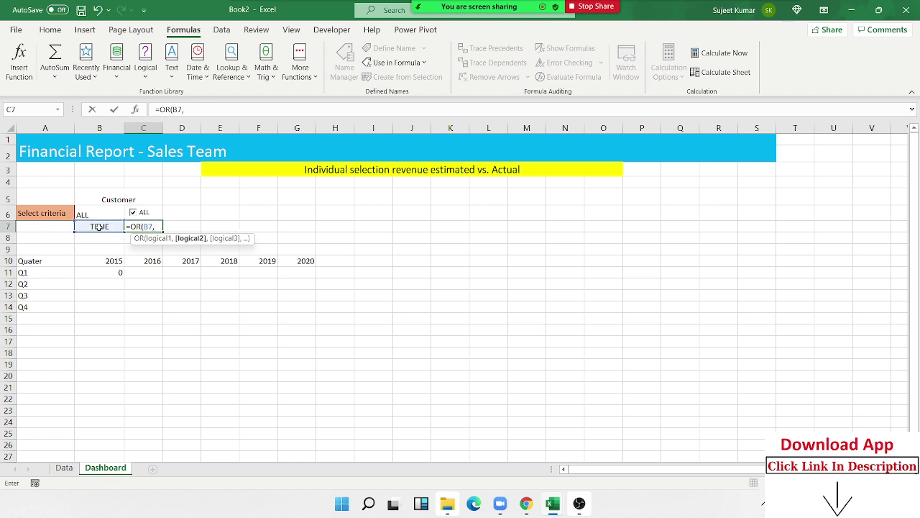
left_click(100, 215)
type("=\"ALL")
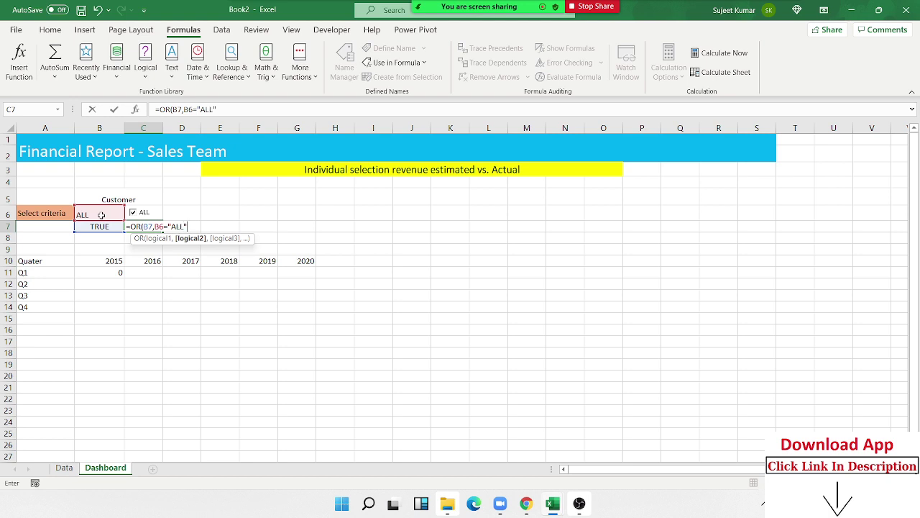
type(")")
key("Return")
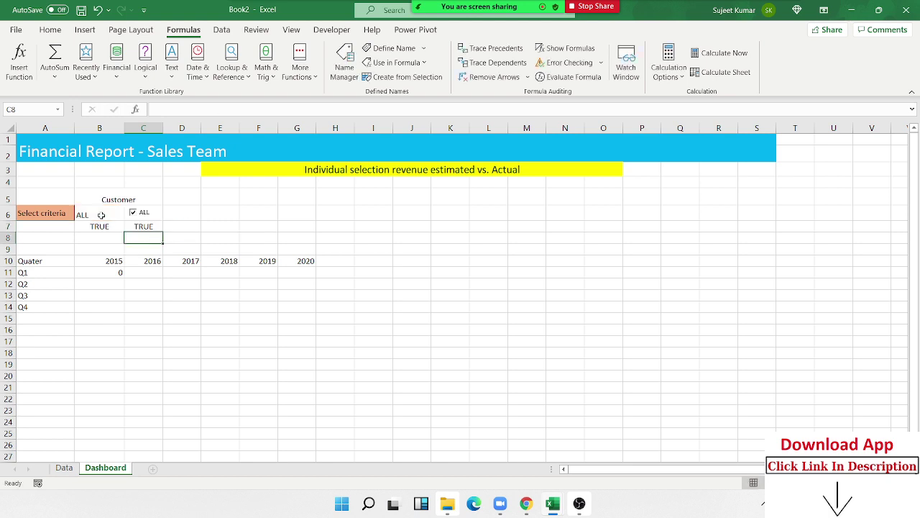
key("Up")
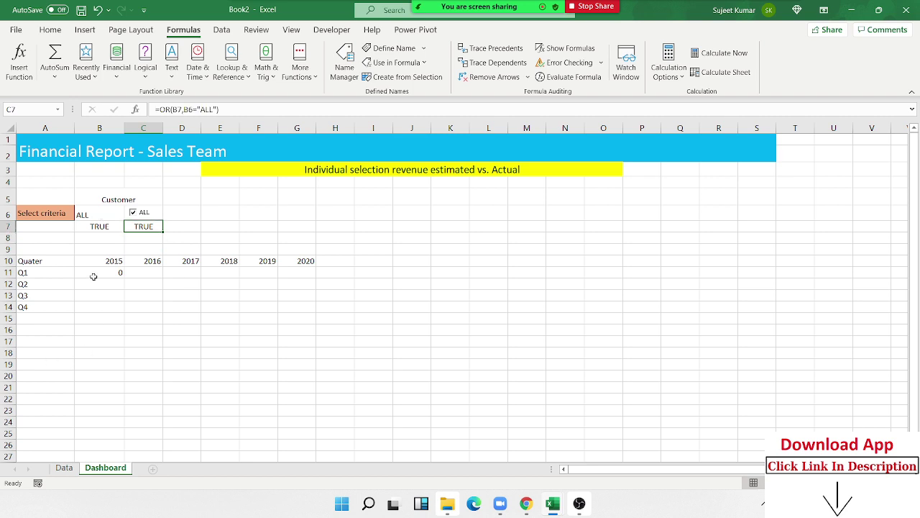
left_click(93, 276)
- Wrap B11's SUMIFS in an IF with C7 as the condition and a SUM of a Data column
double_click(94, 274)
left_click(79, 273)
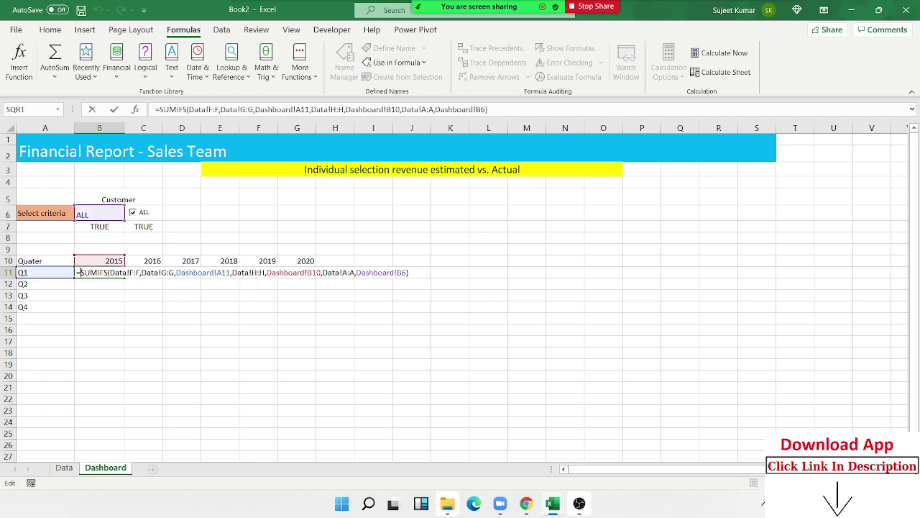
type("if")
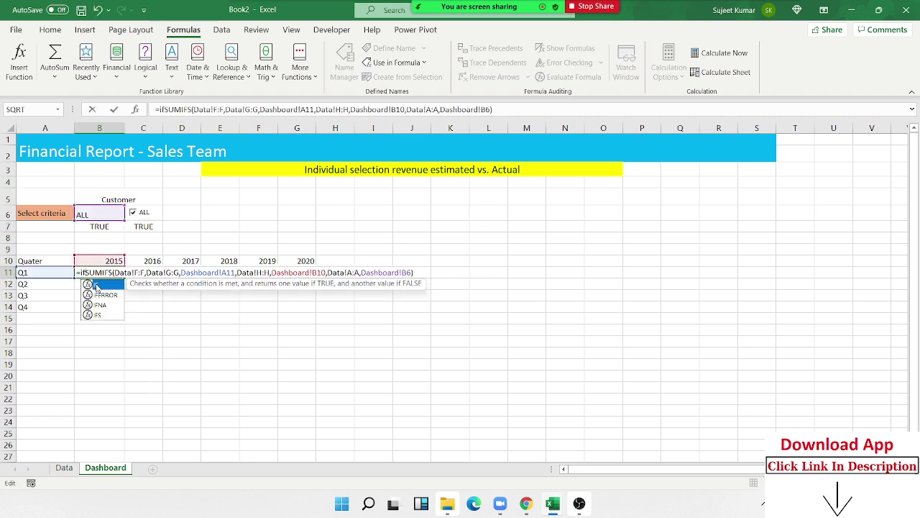
type("(")
left_click(151, 227)
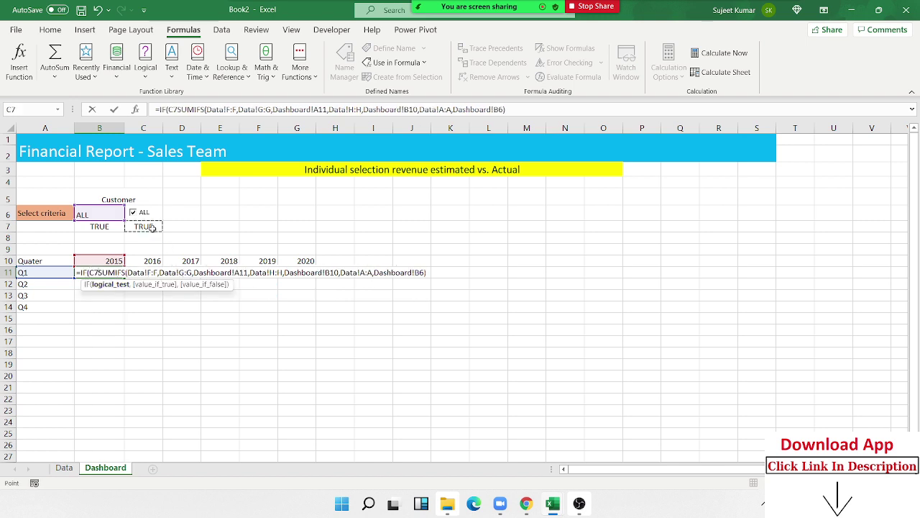
type(",s")
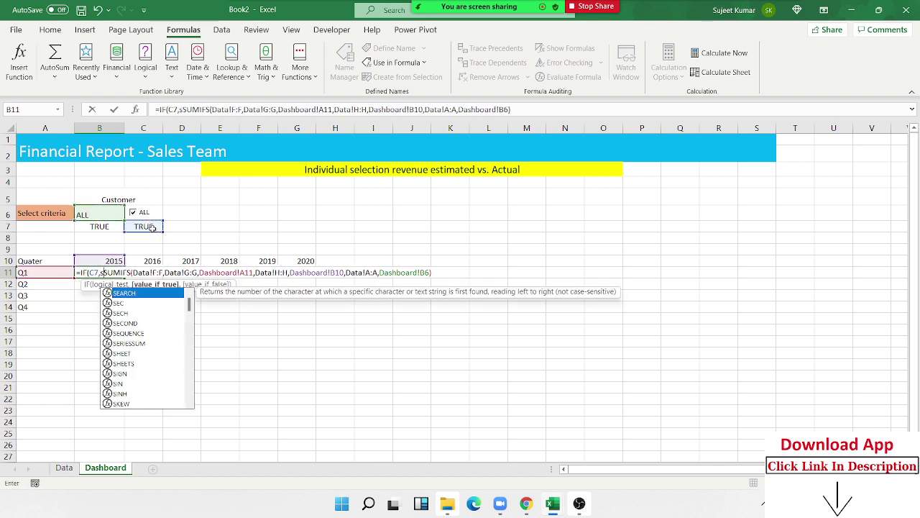
type("um(")
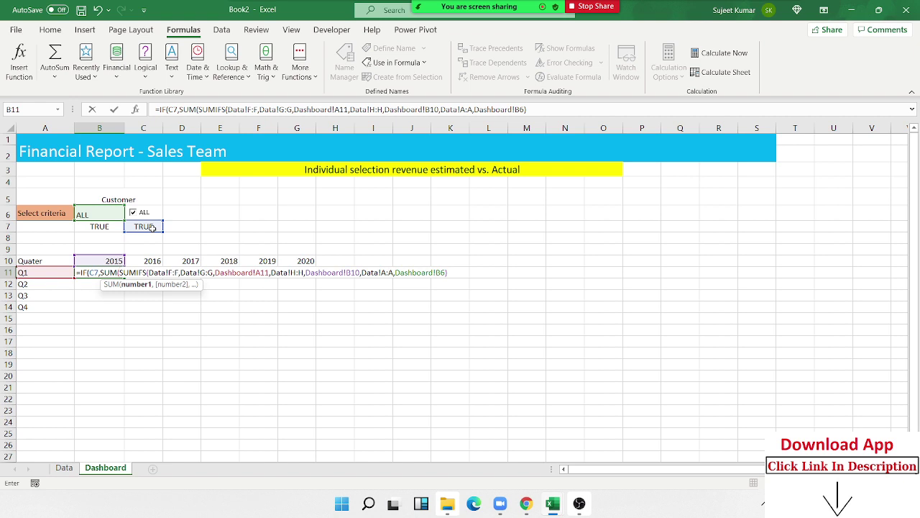
left_click(64, 467)
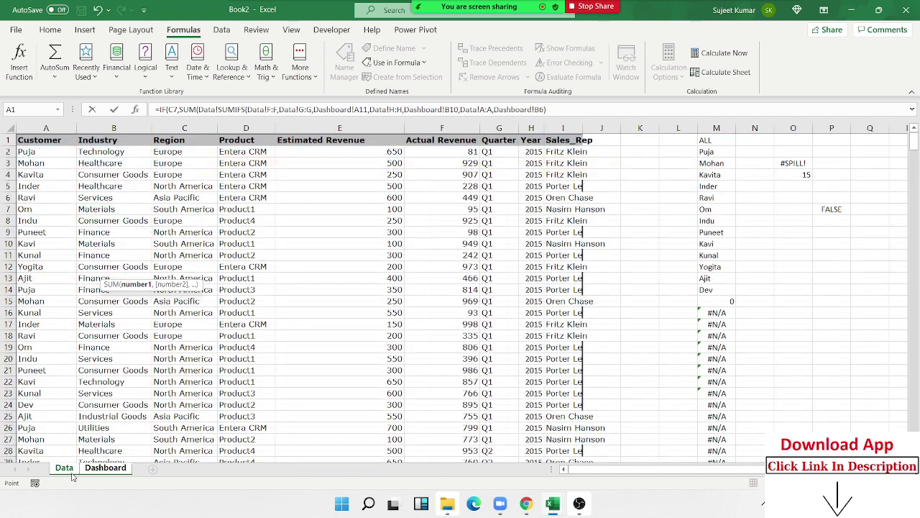
left_click(380, 128)
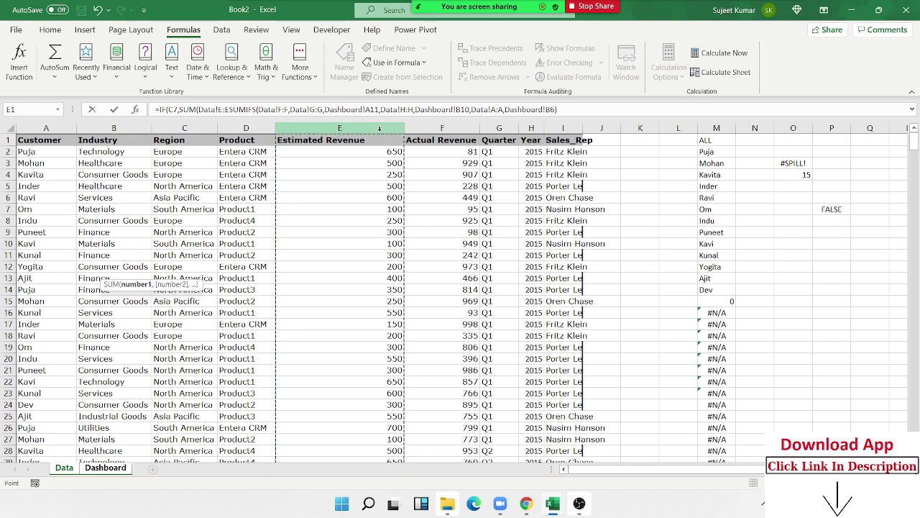
key("Return")
key("Return")
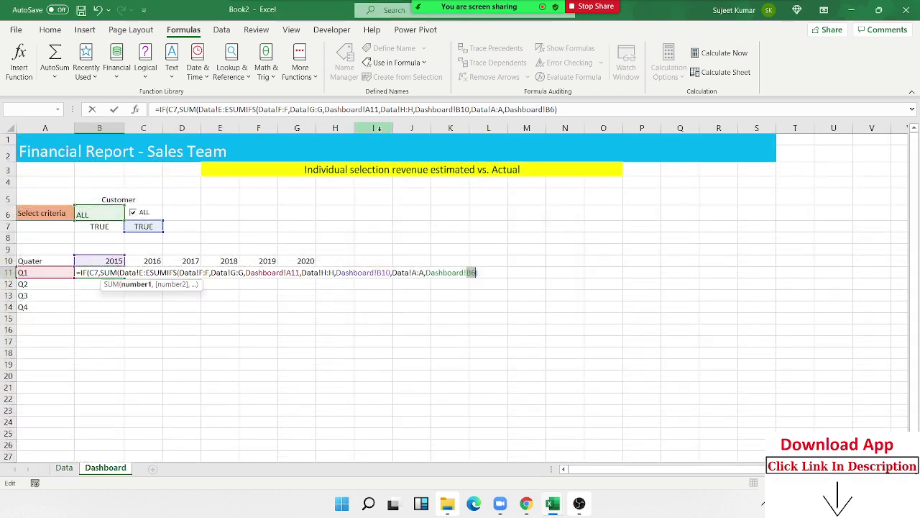
- Fix the parentheses and set the SUM range to Data!F:F, so B11 shows 268757
type(")")
left_click(123, 276)
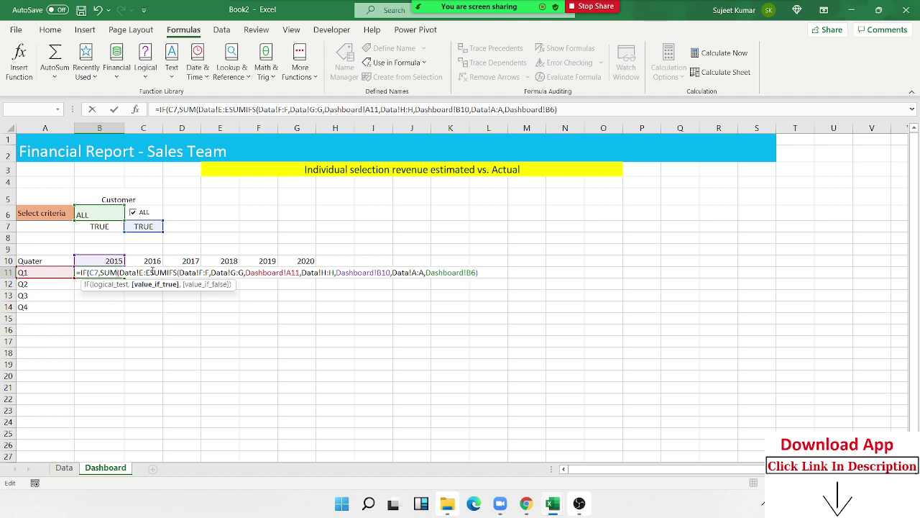
left_click(152, 272)
type(")")
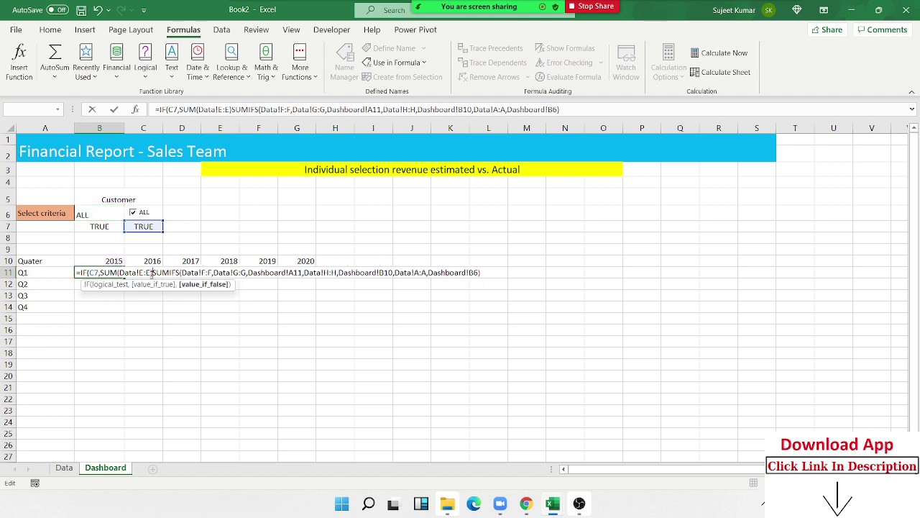
type(",")
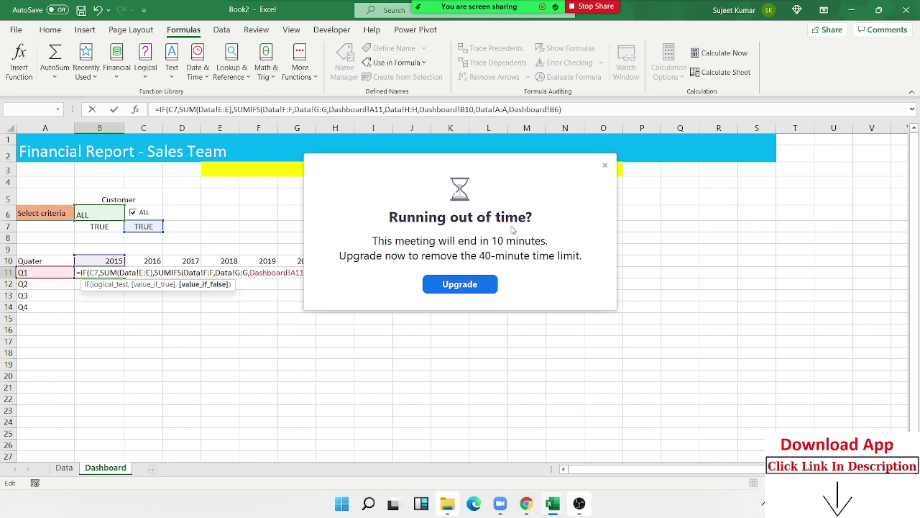
left_click(604, 164)
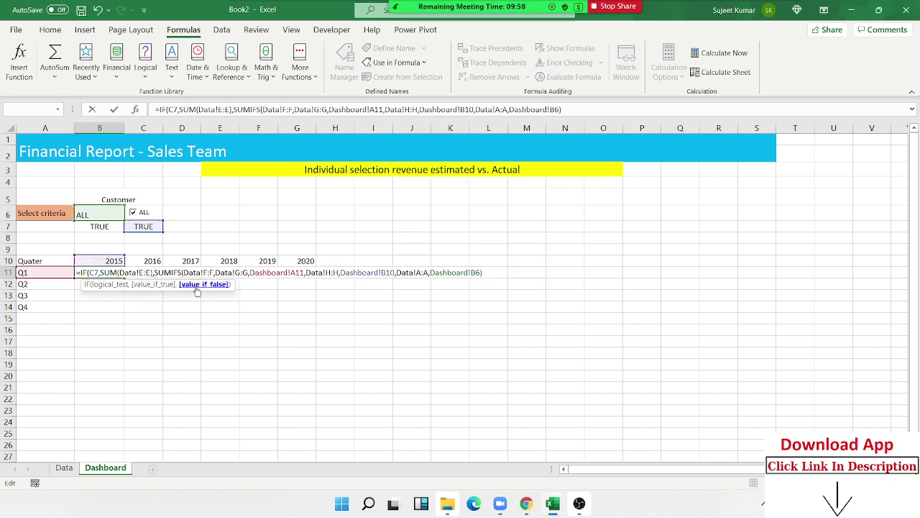
left_click(147, 272)
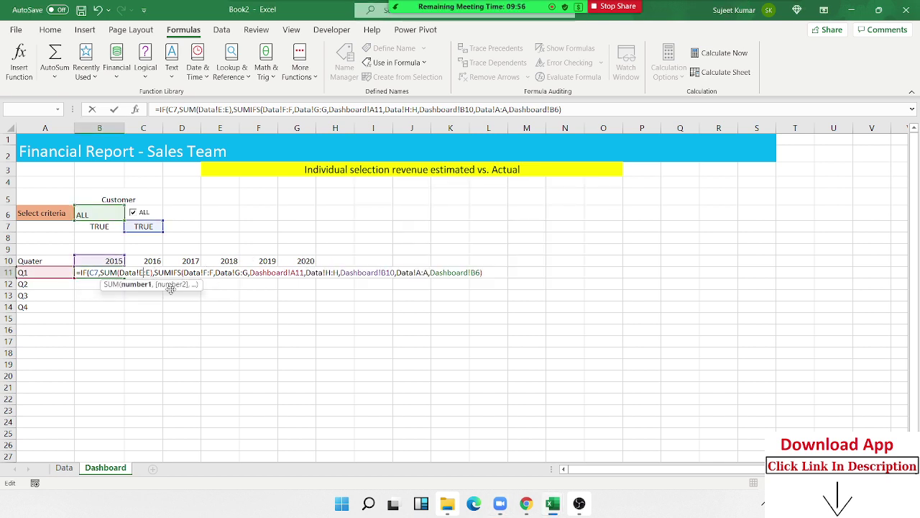
key("BackSpace")
type("F")
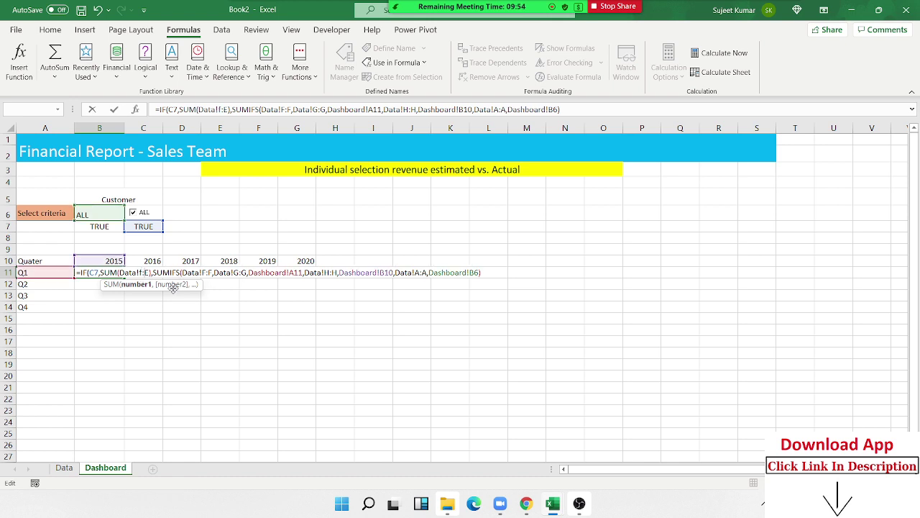
key("BackSpace")
key("Delete")
key("Delete")
type("f:f")
key("Return")
key("Escape")
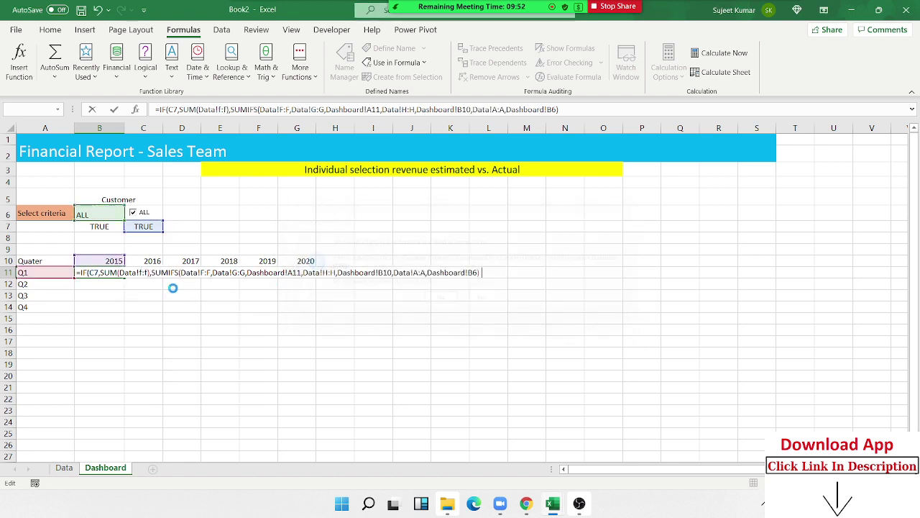
key("Return")
key("Up")
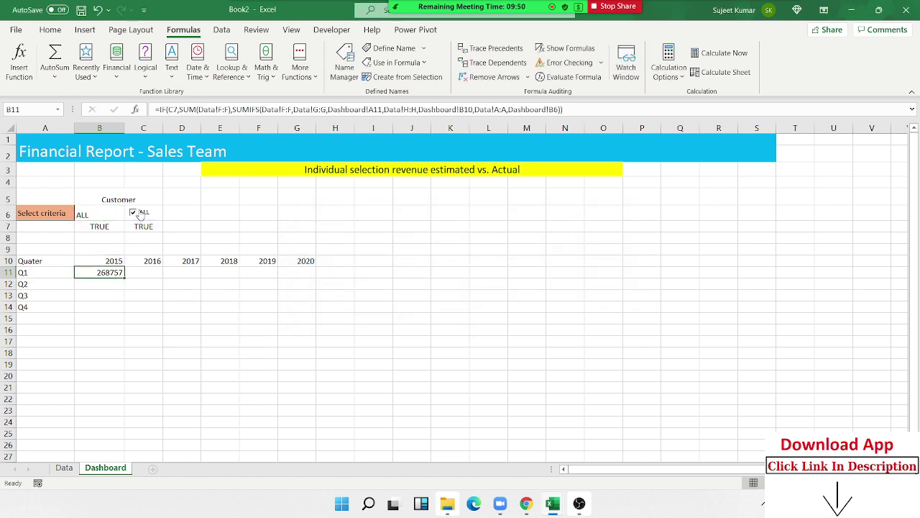
left_click(140, 215)
- Select the first named customer in B6, making B11 show 1694
left_click(108, 215)
left_click(130, 214)
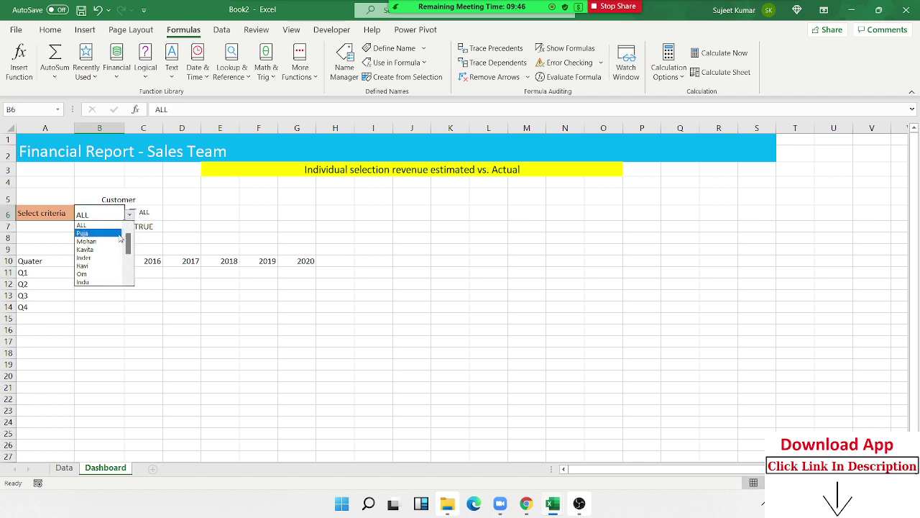
left_click(120, 234)
left_click(116, 273)
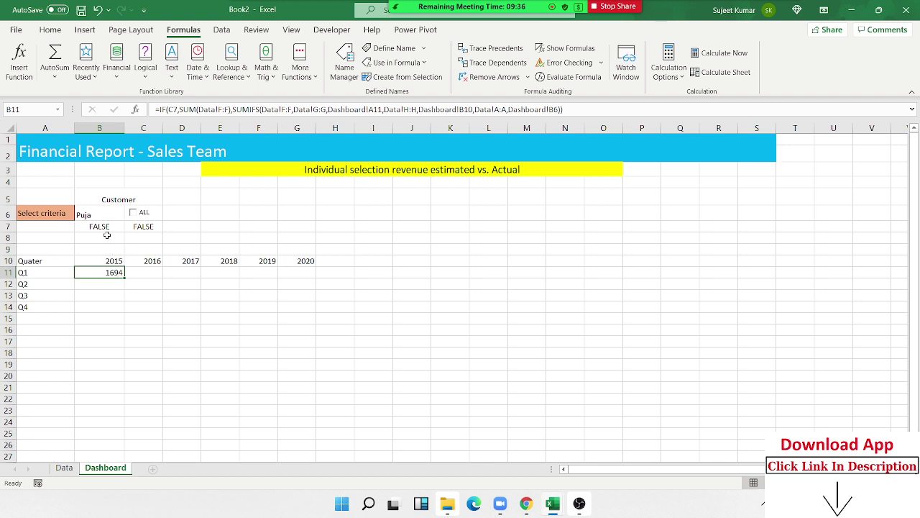
- Set the B7:C7 font colour to white to hide the TRUE/FALSE flags
left_click_drag(107, 227, 134, 227)
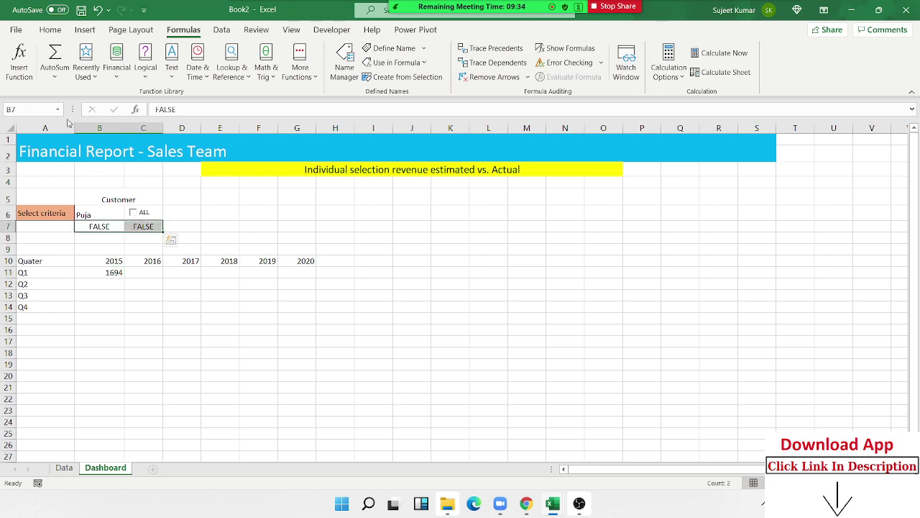
left_click(51, 30)
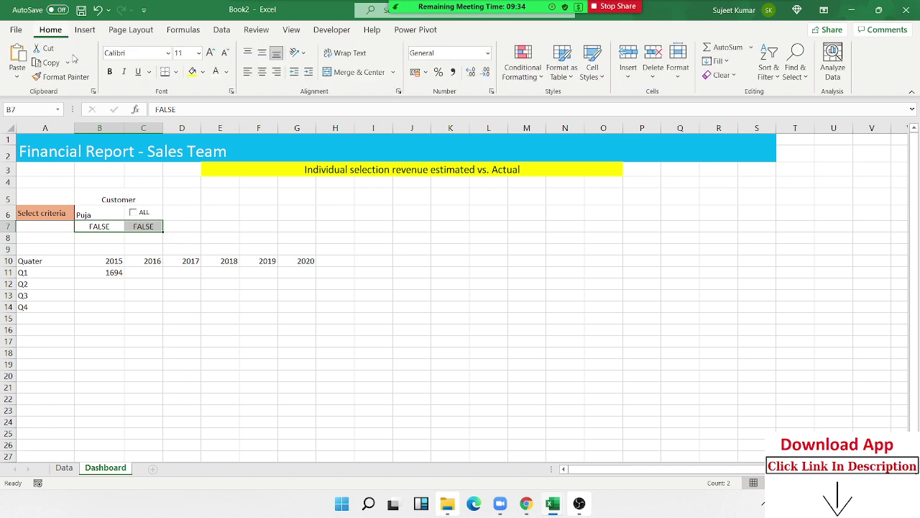
left_click(216, 71)
left_click(171, 284)
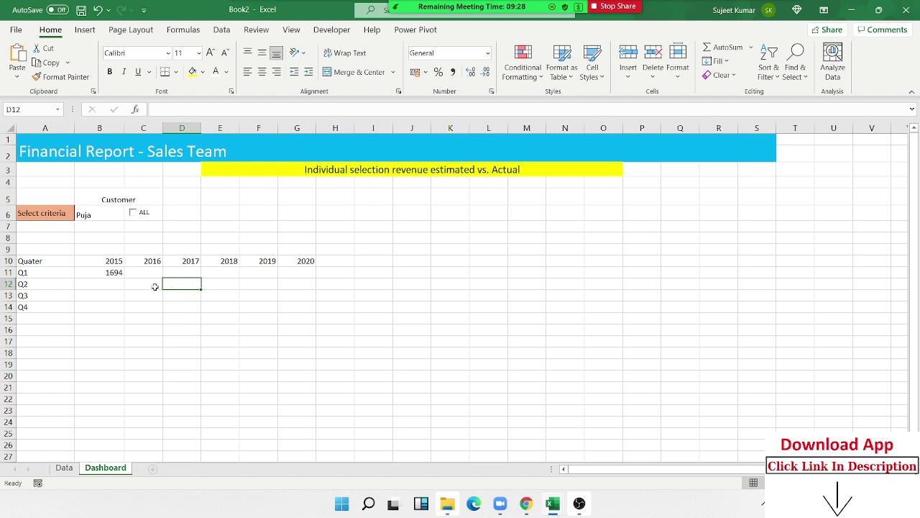
left_click(112, 273)
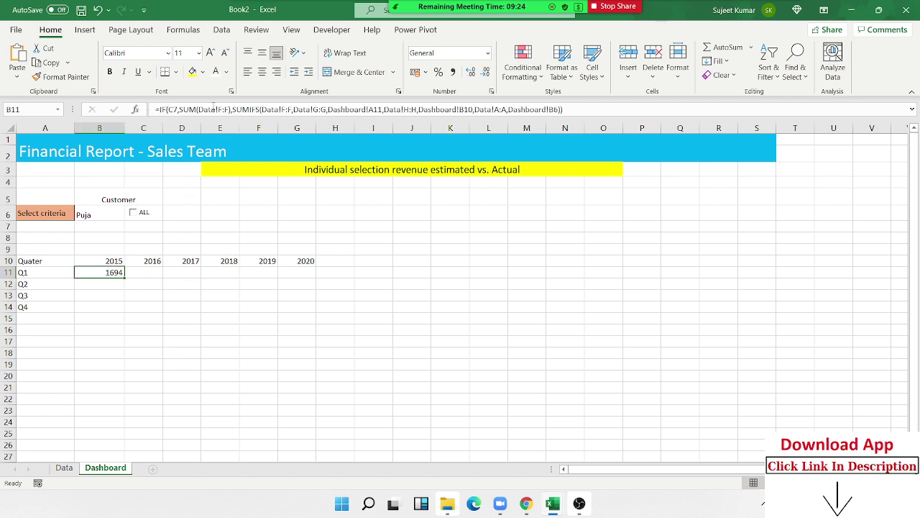
- In B11's formula, make C7 absolute, lock the F, G and H ranges, and strip Dashboard! from A11
double_click(112, 272)
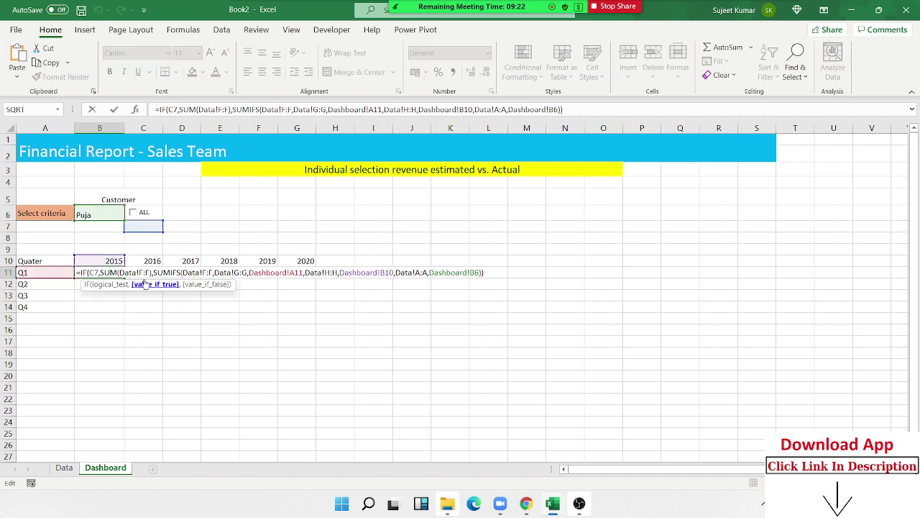
left_click(93, 273)
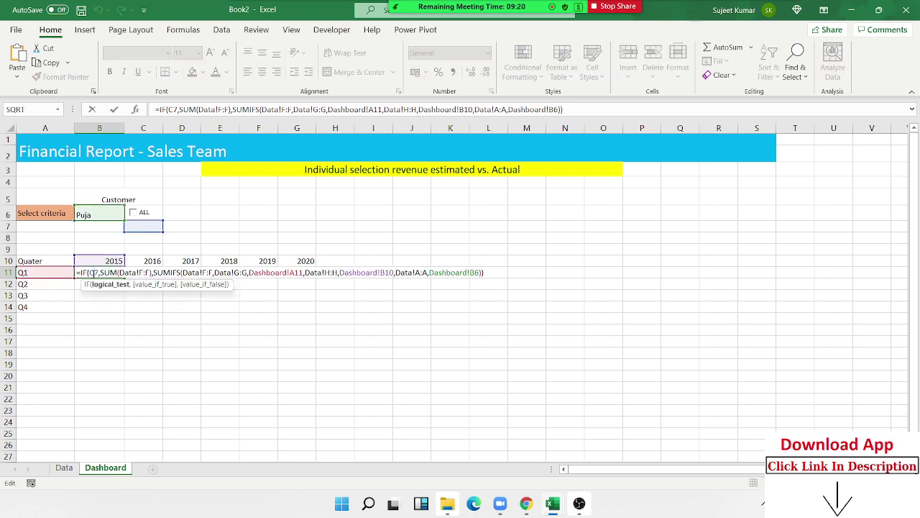
key("F4")
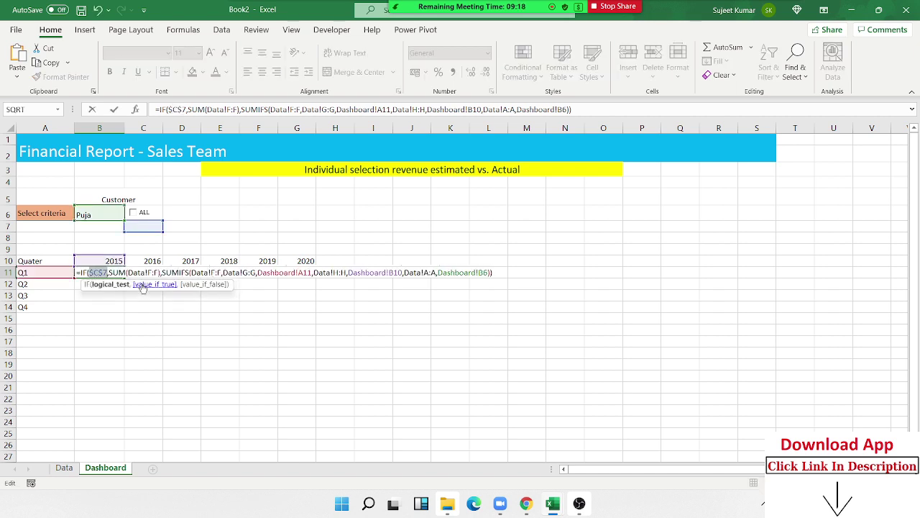
left_click(150, 272)
key("F4")
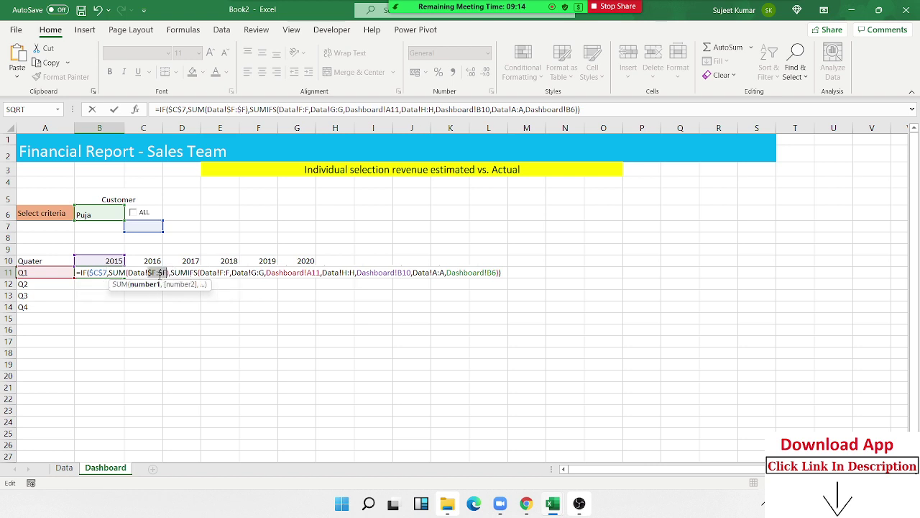
left_click(201, 273)
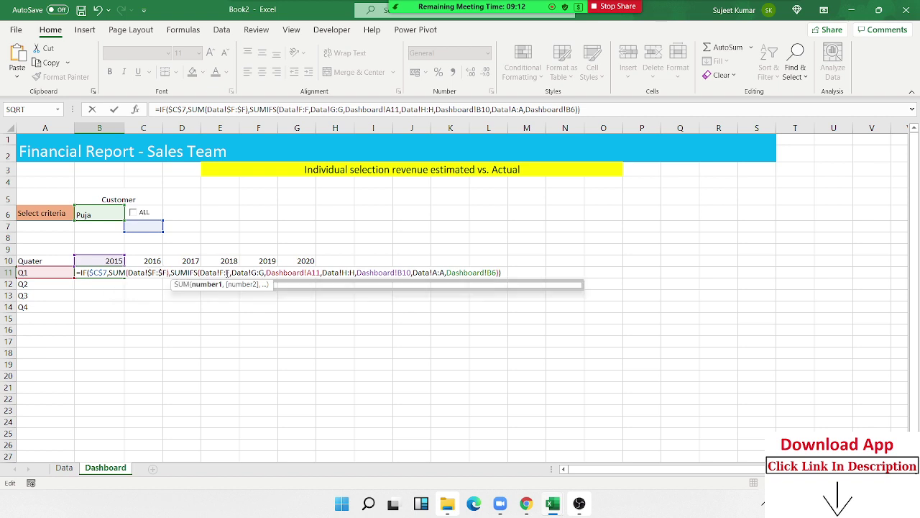
key("F4")
left_click(267, 273)
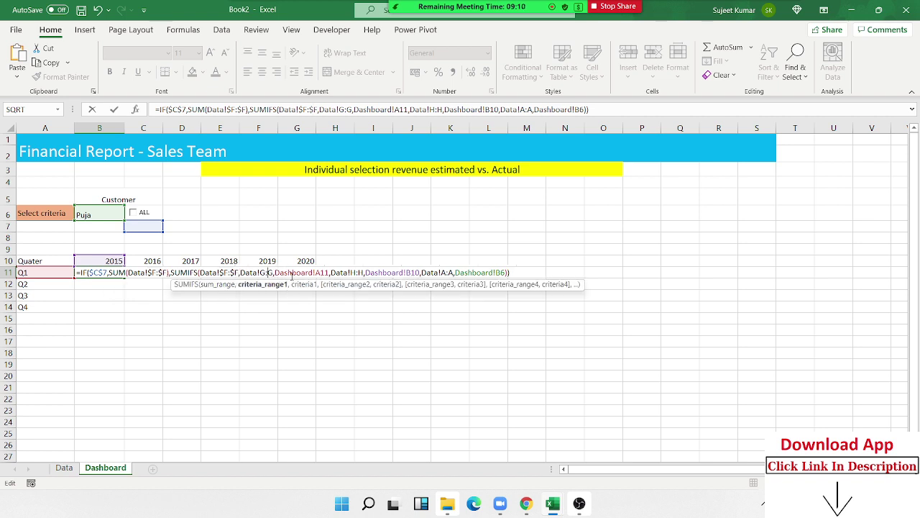
key("F4")
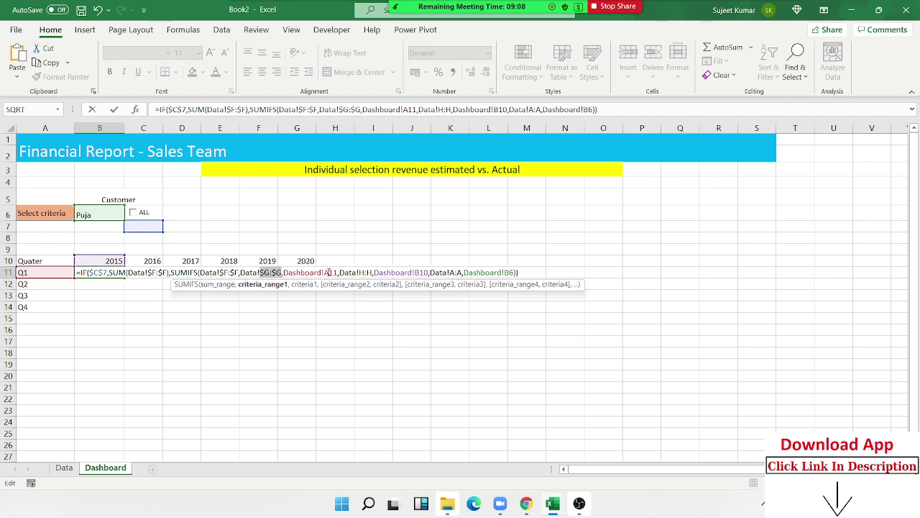
left_click(326, 272)
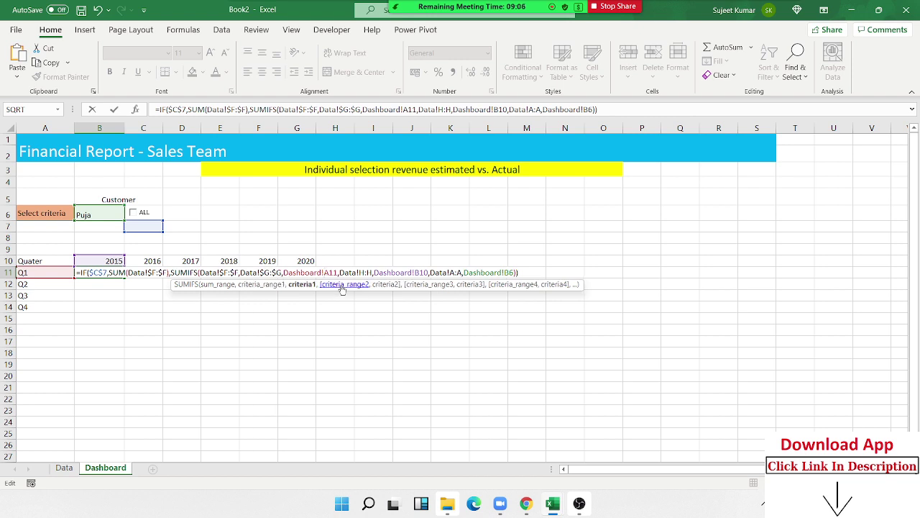
key("BackSpace")
key("BackSpace")
key("BackSpace")
key("BackSpace")
key("BackSpace")
key("BackSpace")
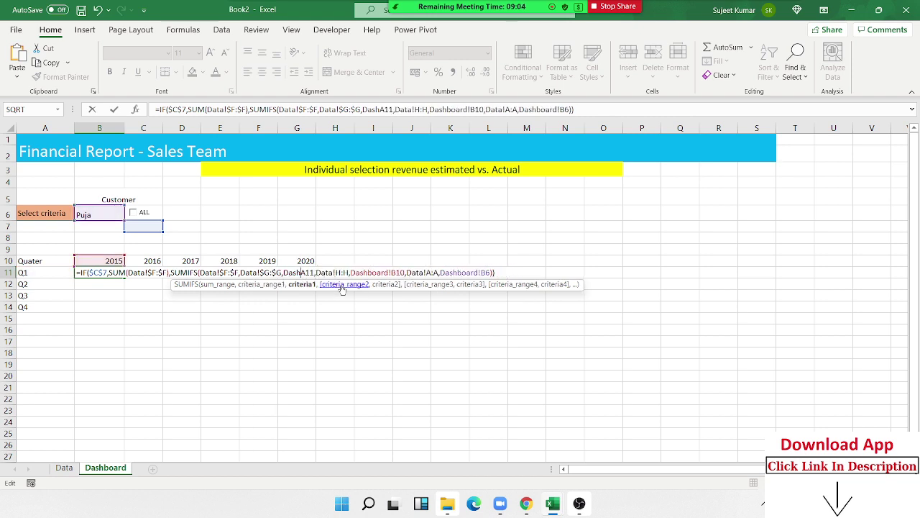
key("BackSpace")
key("BackSpace")
key("BackSpace")
key("BackSpace")
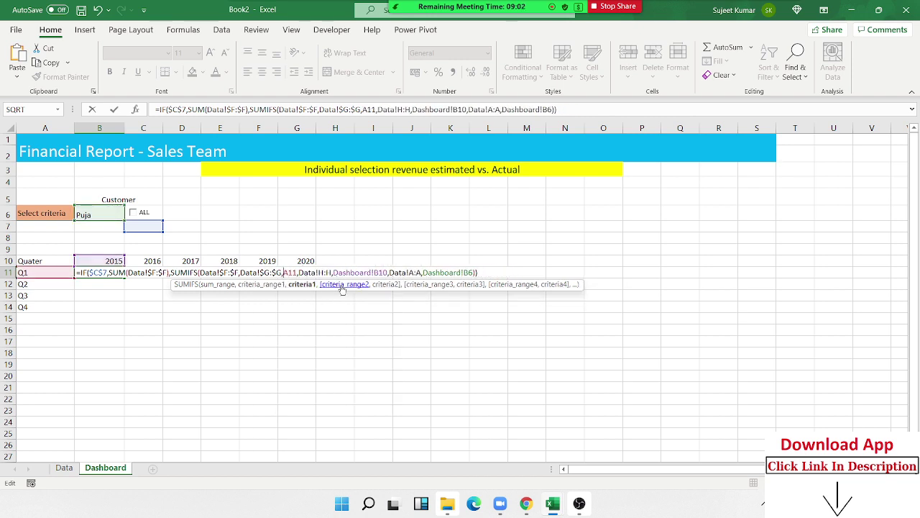
key("F4")
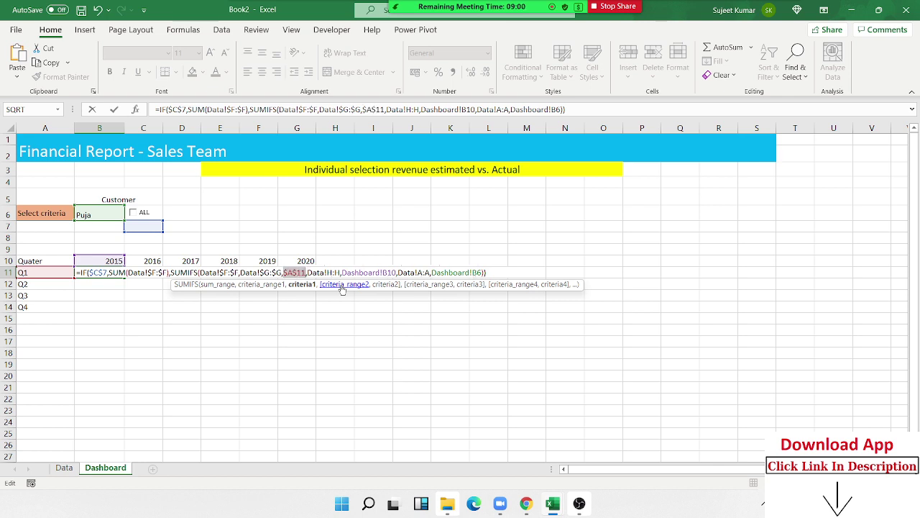
left_click(332, 273)
key("F4")
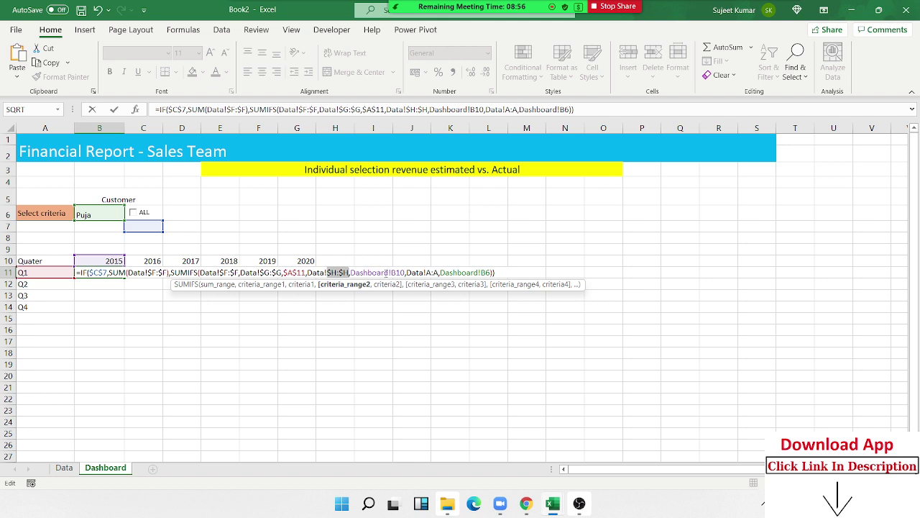
- Strip Dashboard! from B10 and B6, lock A:A and $B$6, and use mixed references $A11 and B$10
left_click(393, 272)
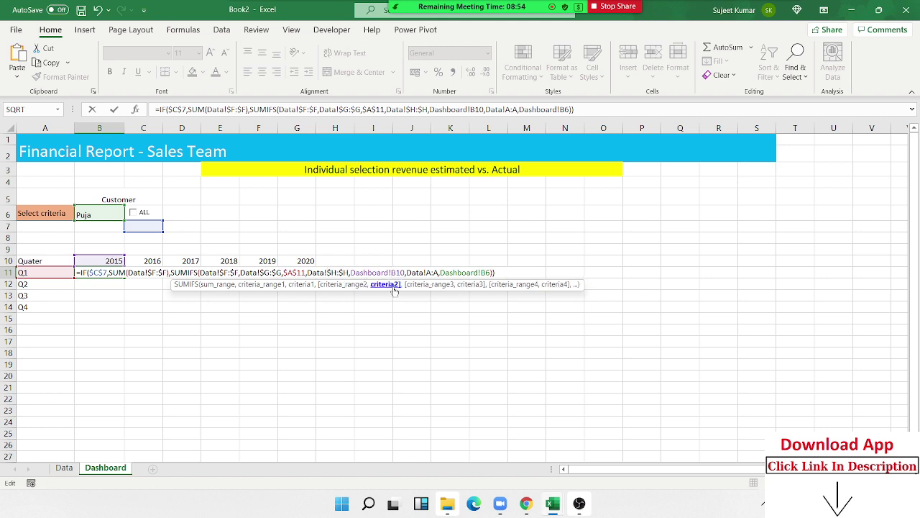
key("BackSpace")
key("BackSpace")
key("BackSpace")
key("BackSpace")
key("BackSpace")
key("BackSpace")
key("BackSpace")
key("BackSpace")
key("BackSpace")
key("BackSpace")
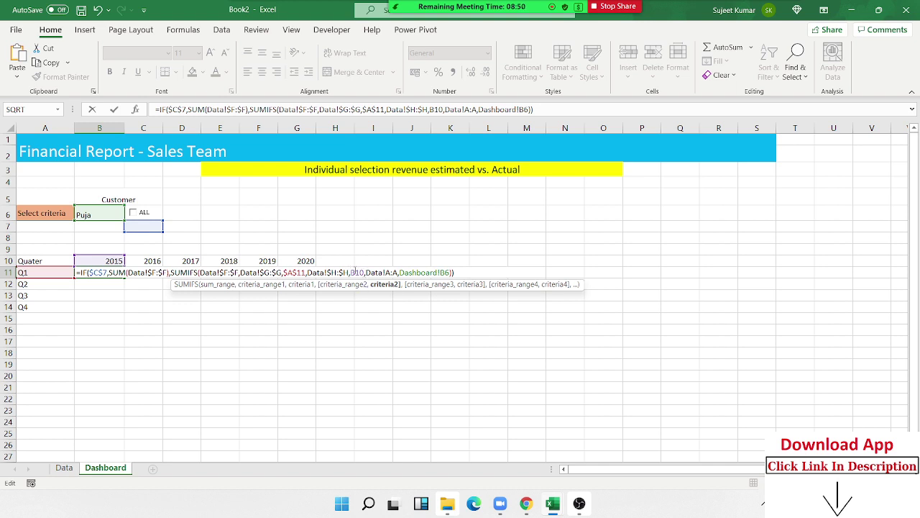
key("F4")
left_click(396, 273)
key("F4")
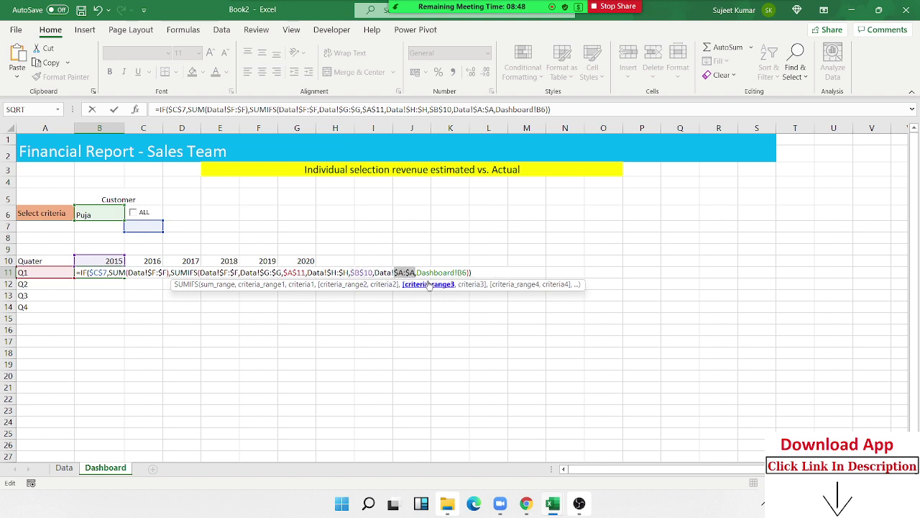
left_click(457, 273)
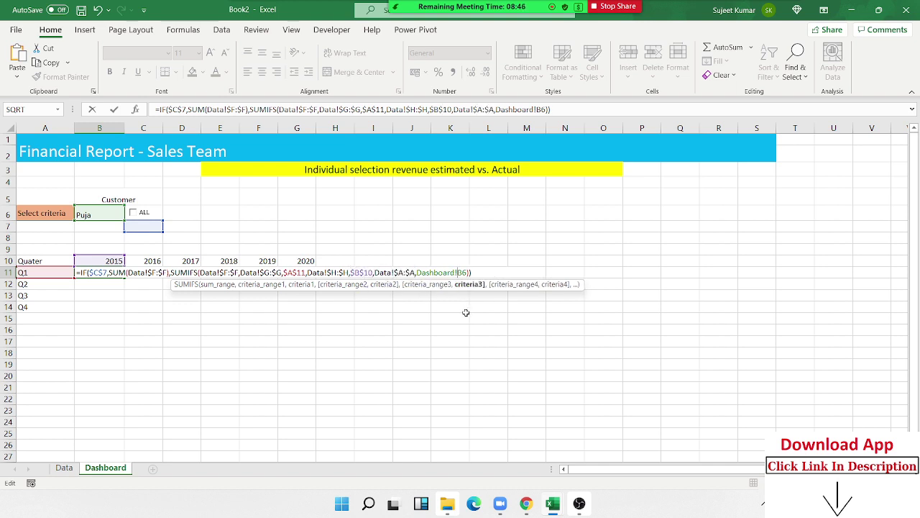
key("BackSpace")
key("BackSpace")
key("BackSpace")
key("BackSpace")
key("BackSpace")
key("BackSpace")
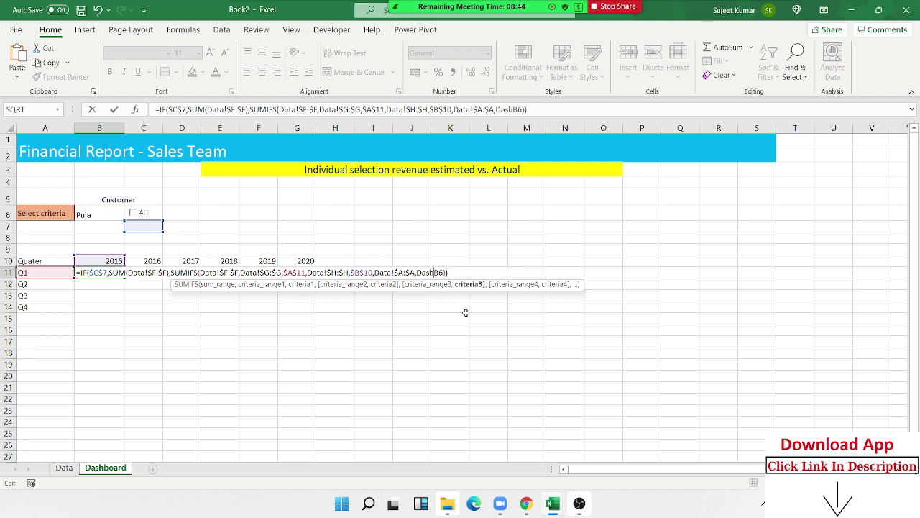
key("BackSpace")
key("BackSpace")
key("BackSpace")
key("BackSpace")
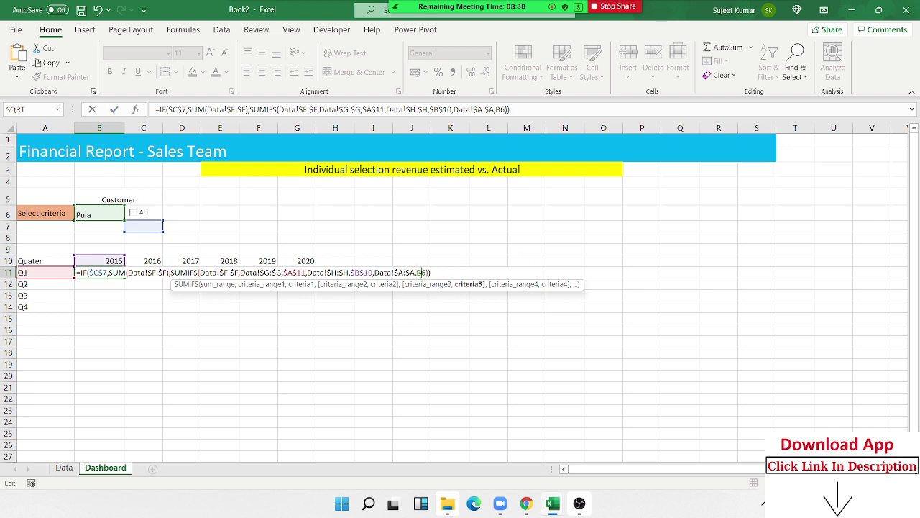
key("F4")
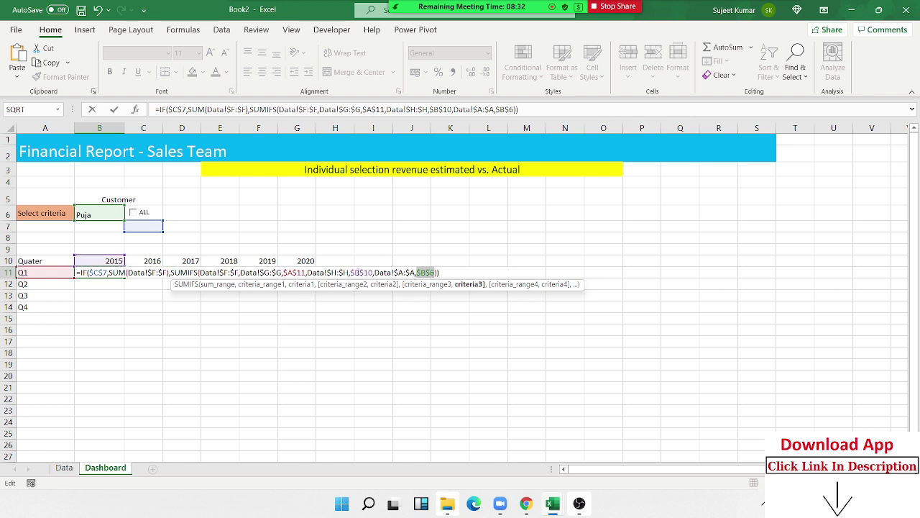
left_click(351, 272)
key("Delete")
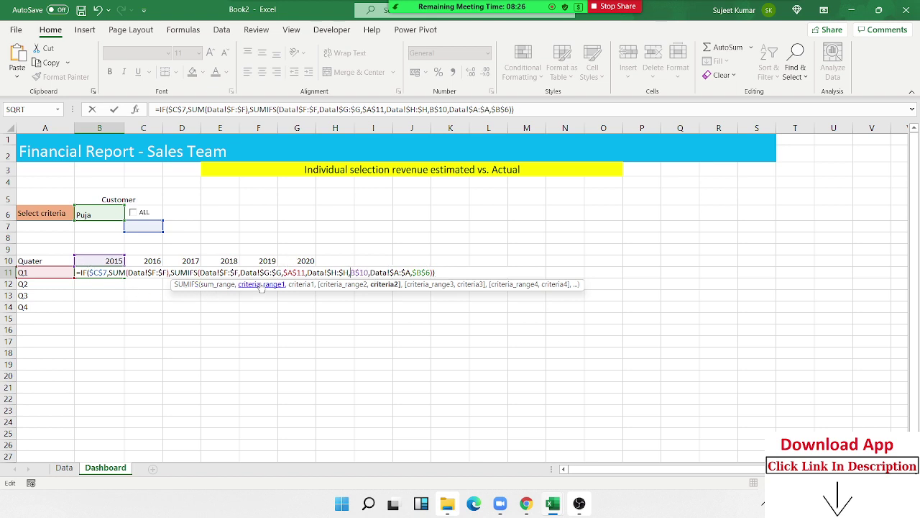
left_click(295, 272)
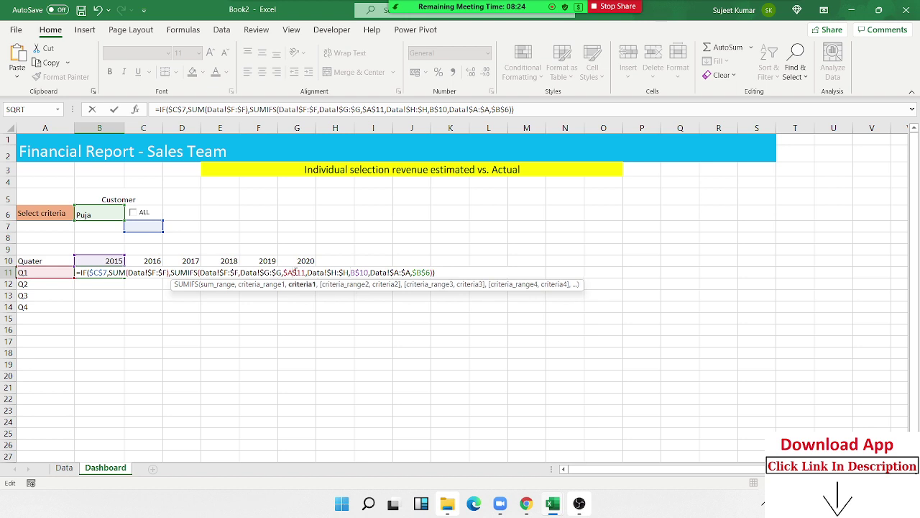
key("Delete")
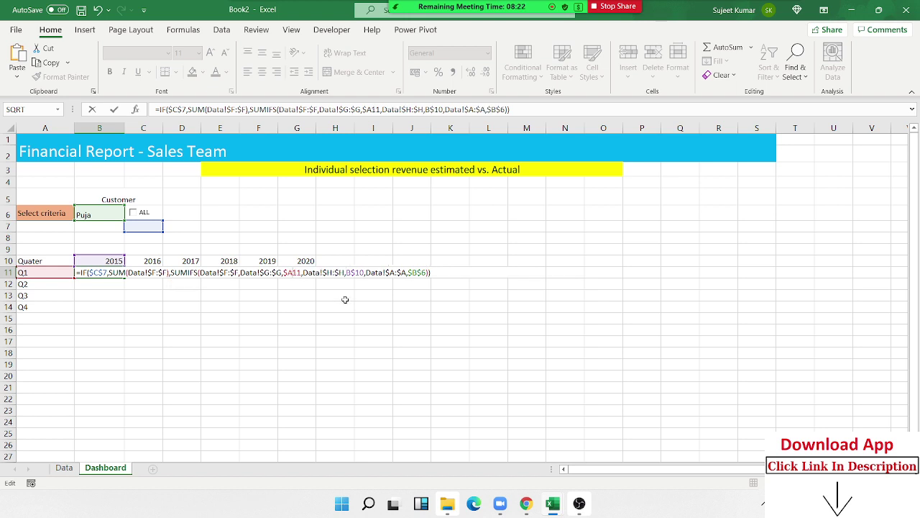
key("Return")
- Fill B11's formula right and down across B11:G14, then return to the 3.Financial Dashboard workbook
left_click_drag(108, 272, 299, 314)
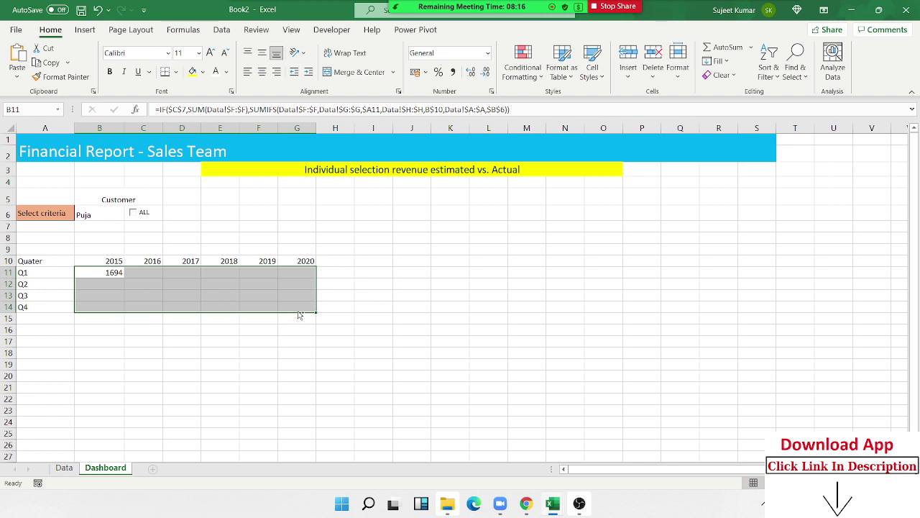
key("ctrl+r")
key("ctrl+d")
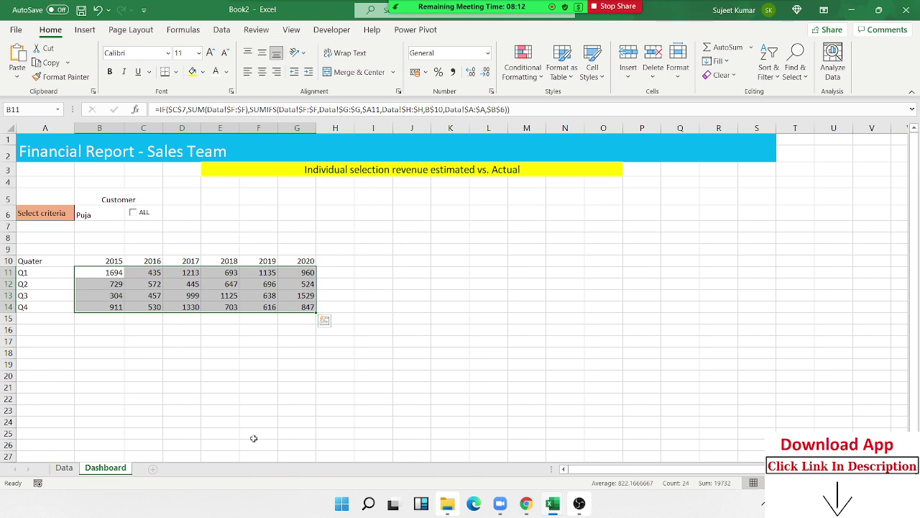
key("alt+Tab")
key("alt+Tab")
key("Tab")
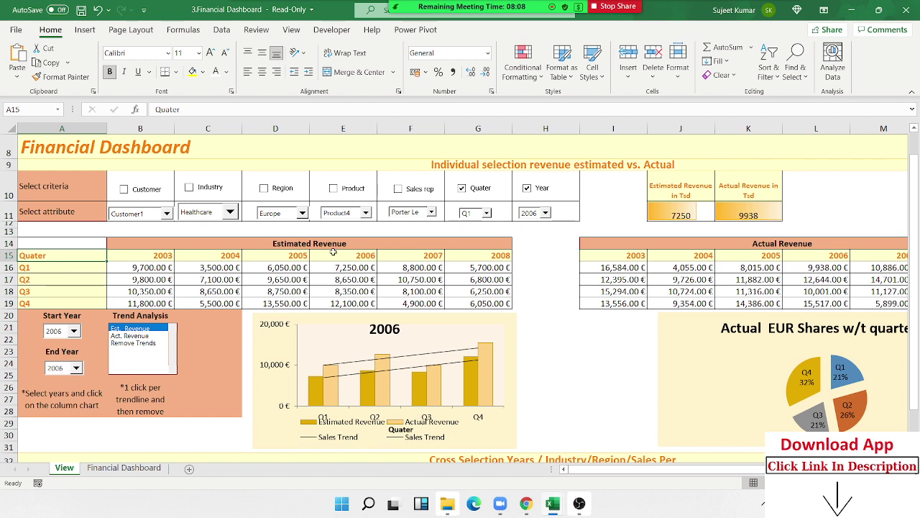
left_click(332, 244)
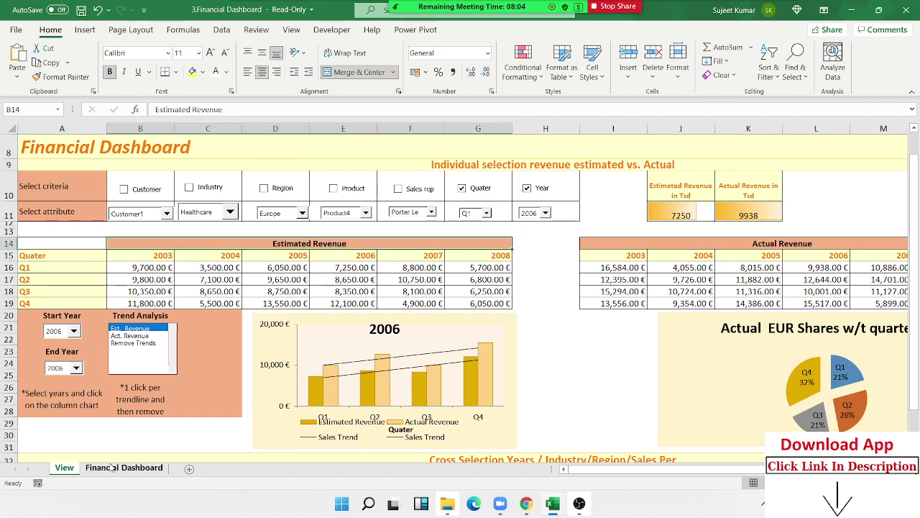
key("alt+Tab")
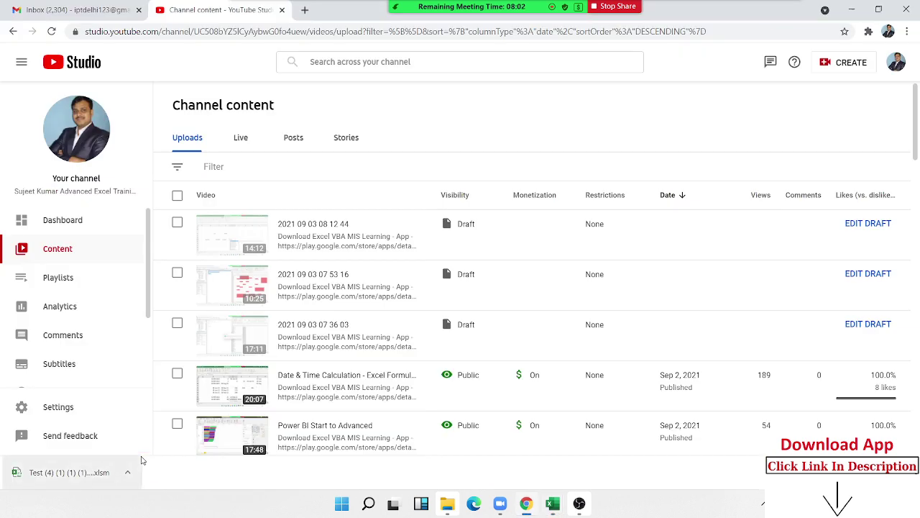
key("alt+Tab")
key("alt+Tab")
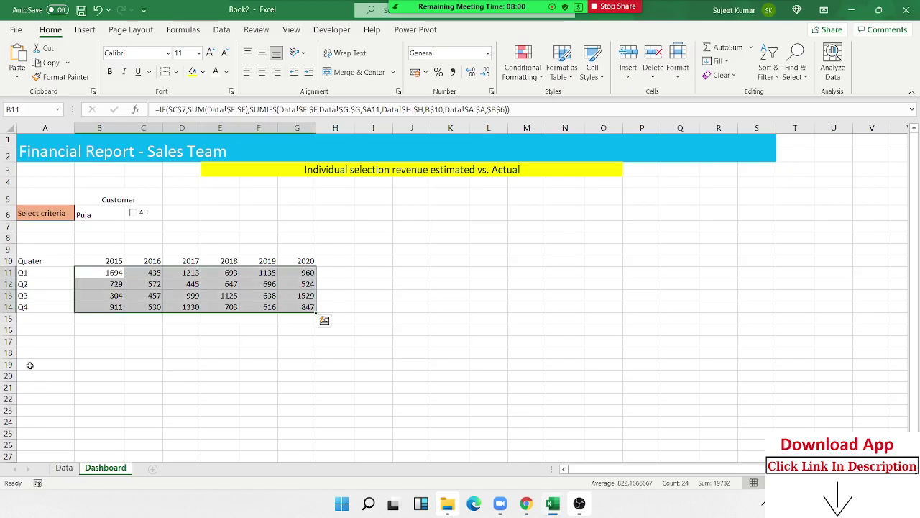
- Merge B9:G9 with a yellow fill and enter the heading 'Actual Sales'
mouse_move(102, 248)
left_mouse_down()
mouse_move(333, 267)
mouse_move(306, 249)
left_mouse_up()
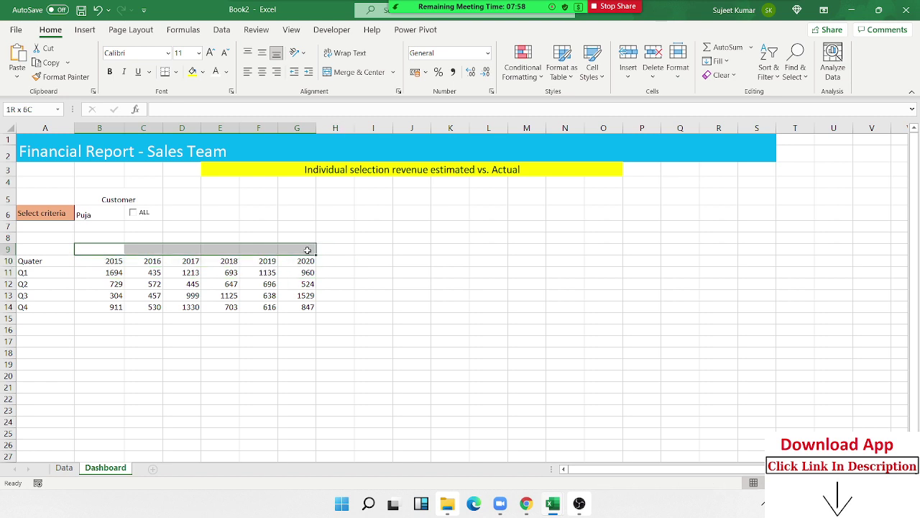
left_click(192, 72)
left_click(353, 72)
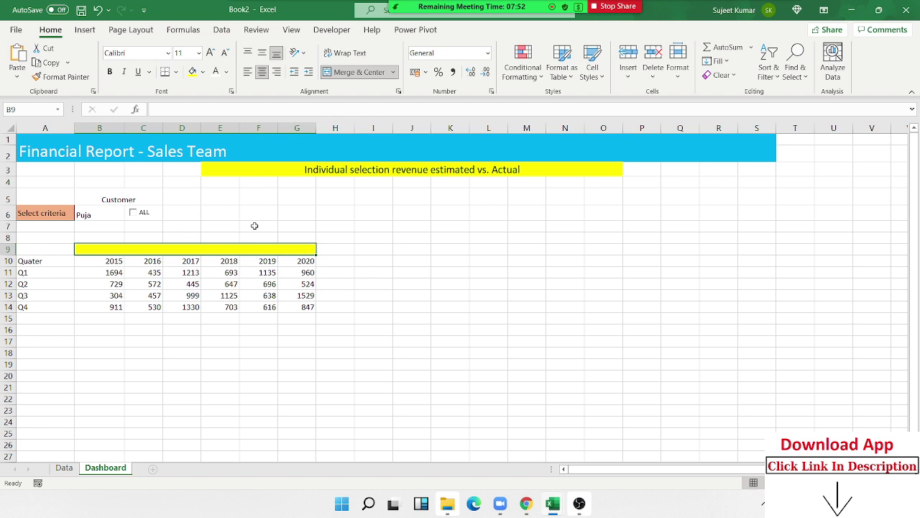
type("Ac")
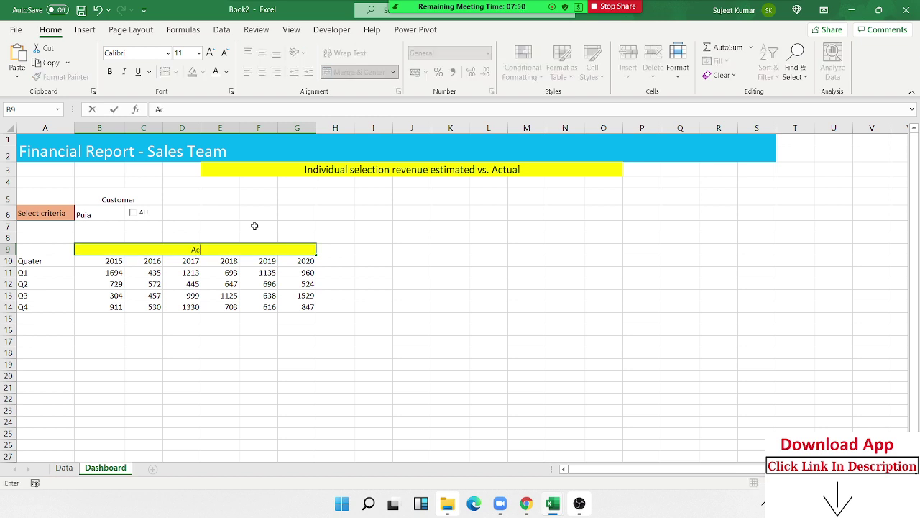
type("tu")
type("al Sale")
type("s")
key("Return")
- Select the row 10 header cells starting from A10
key("Up")
key("Left")
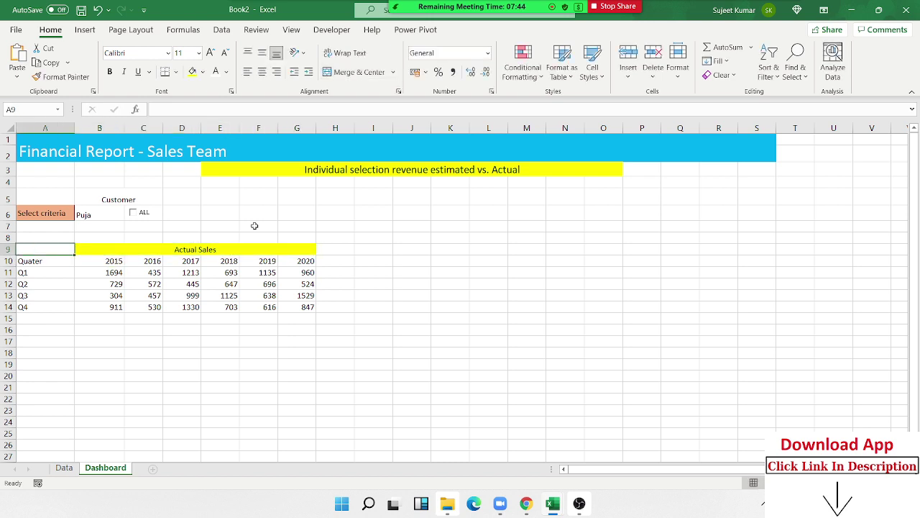
key("Right")
key("Down")
key("Left")
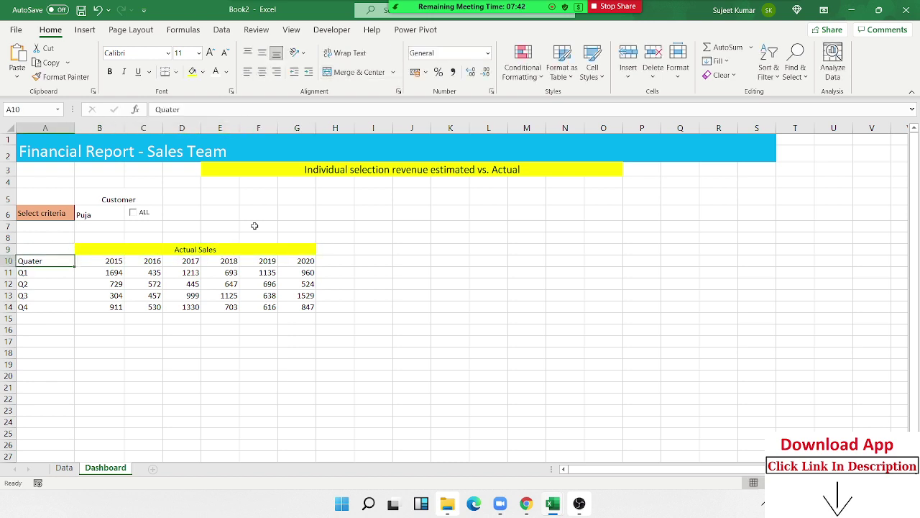
key("shift+Right")
key("shift+Right")
key("shift+Right")
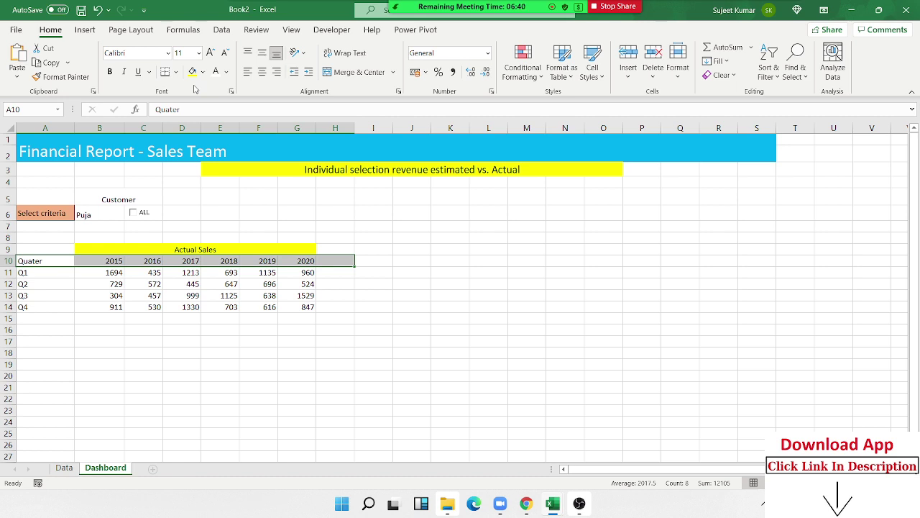
- Give the header row A10:G10 a light orange fill in place of the light blue
left_click(203, 72)
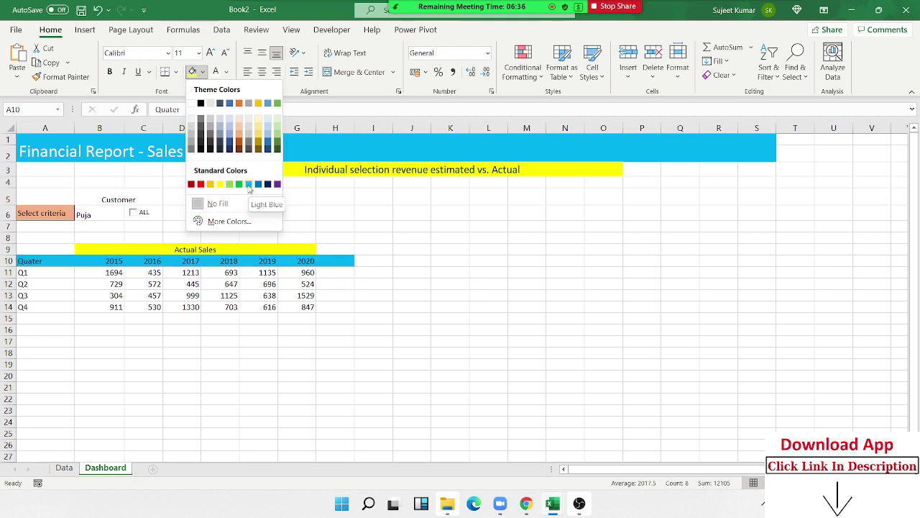
left_click(216, 203)
left_click_drag(307, 260, 28, 260)
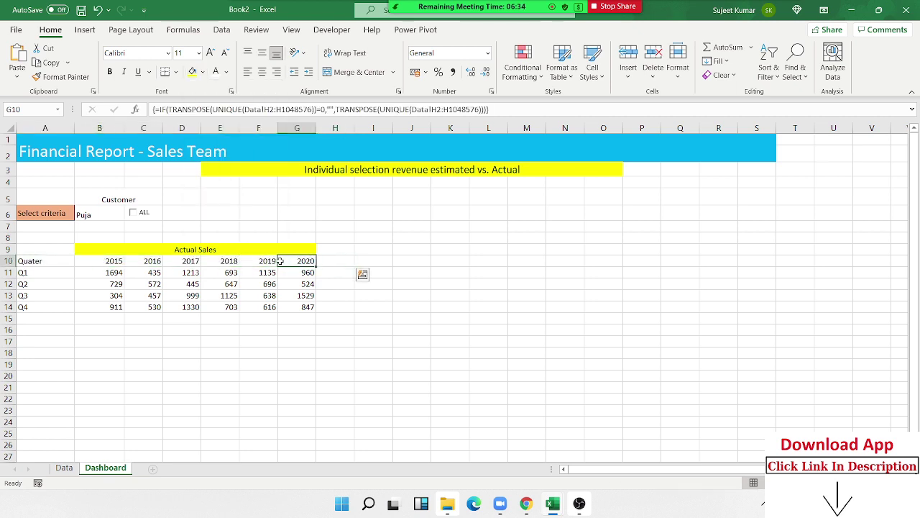
left_click(192, 72)
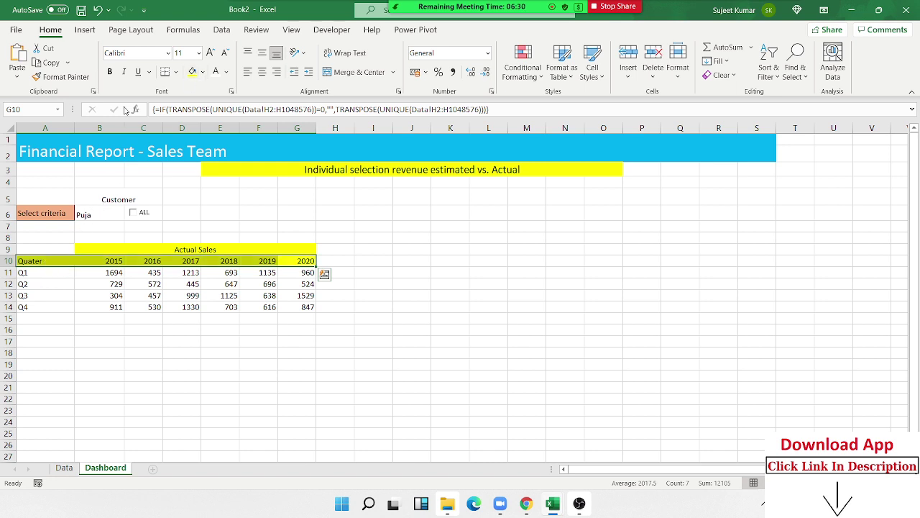
left_click(202, 71)
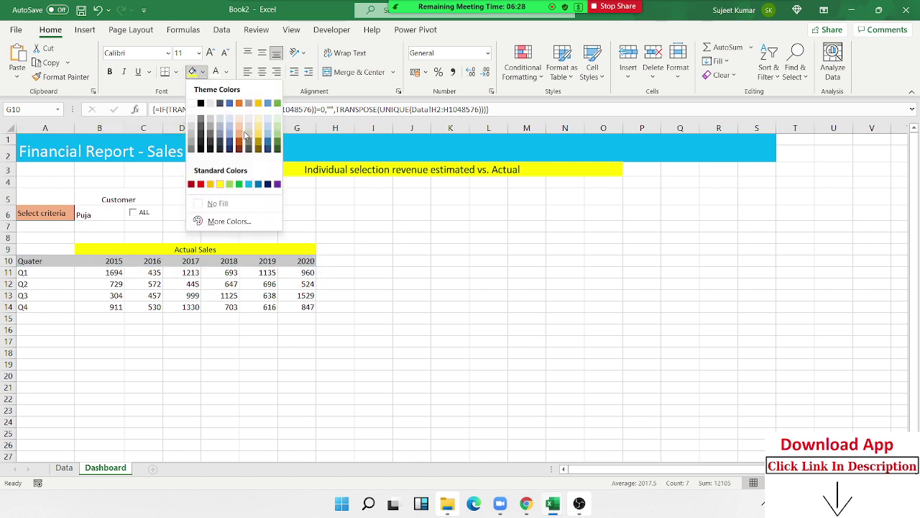
left_click(239, 133)
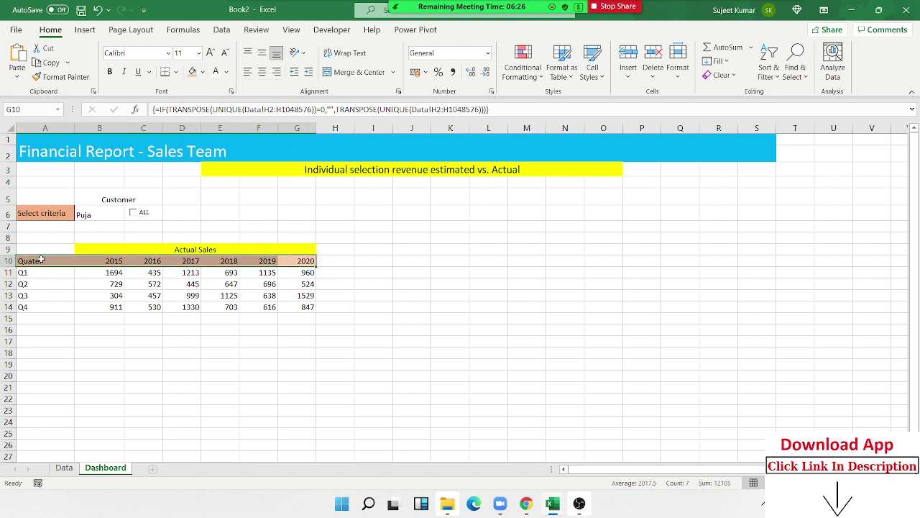
- Give the quarterly table A10:G14 all borders and centre its contents vertically and horizontally
left_click_drag(42, 261, 315, 308)
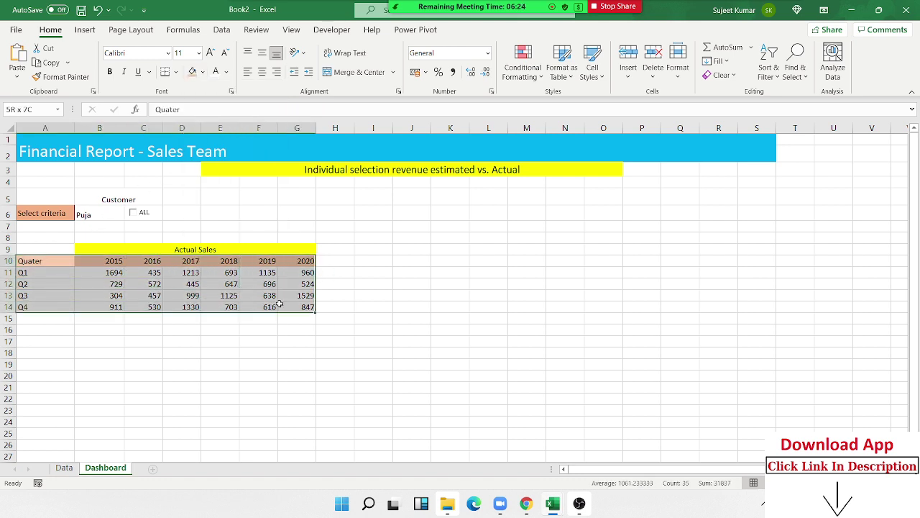
left_click(177, 72)
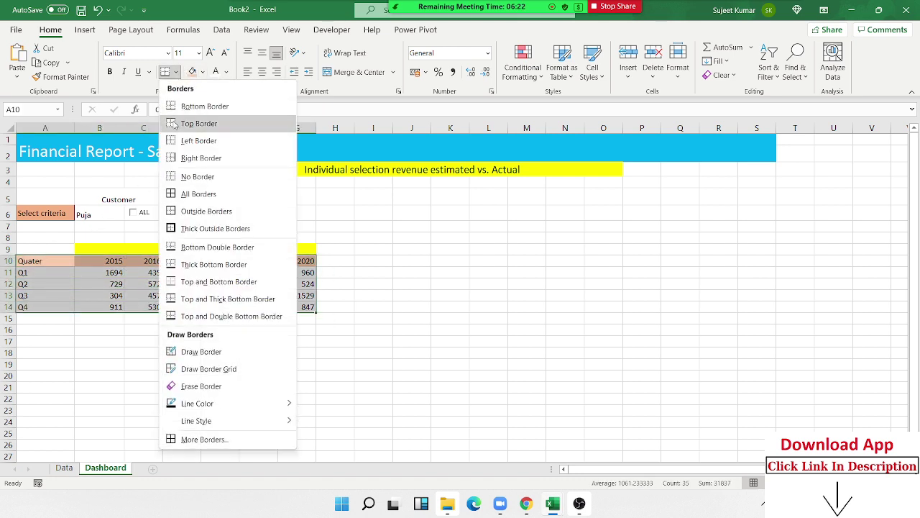
left_click(176, 190)
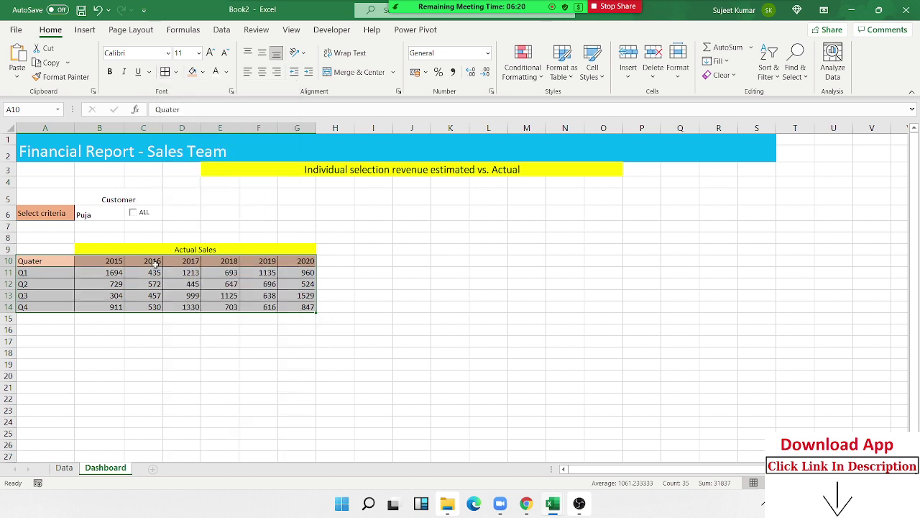
left_click(261, 54)
left_click(261, 72)
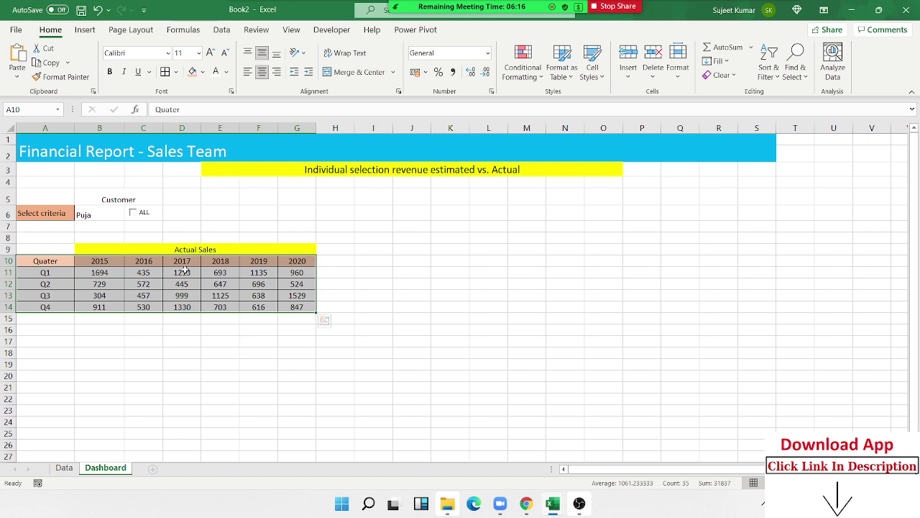
left_click(135, 306)
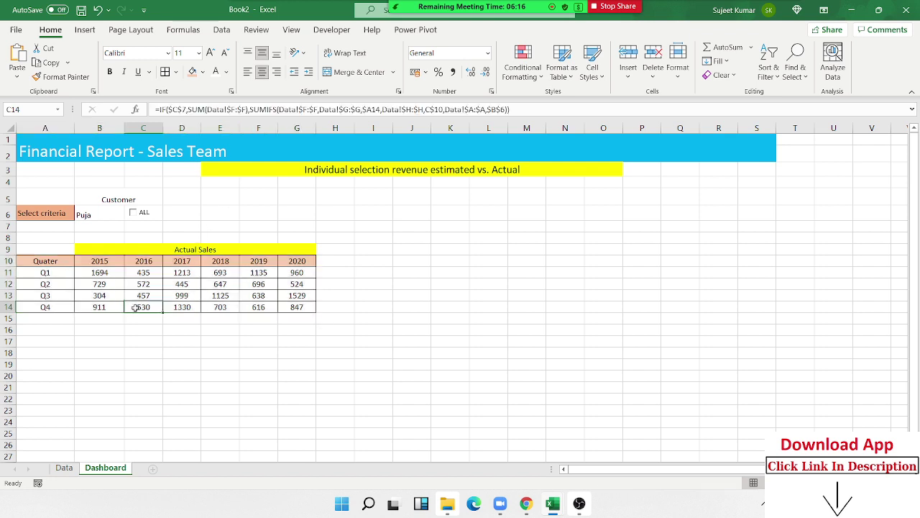
left_click(101, 217)
- Merge and centre D5:E5 beside the Customer label
left_click(186, 198)
left_click_drag(187, 197, 220, 197)
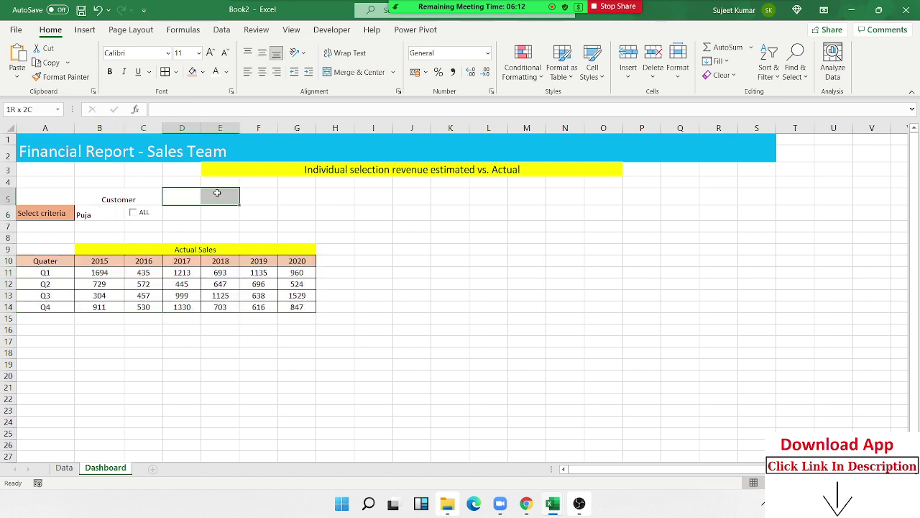
left_click(354, 72)
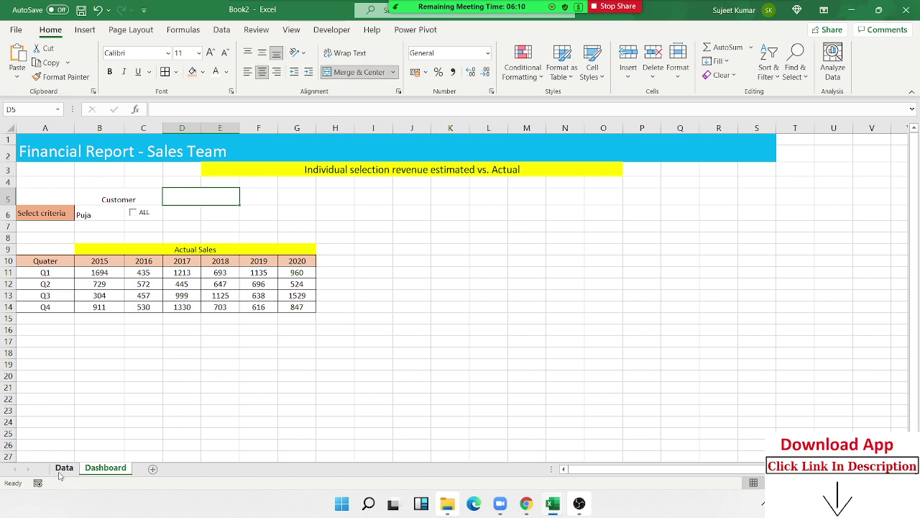
- Check the Data sheet's Product column header, then enter 'Product' in merged D5 on Dashboard
left_click(63, 468)
double_click(243, 144)
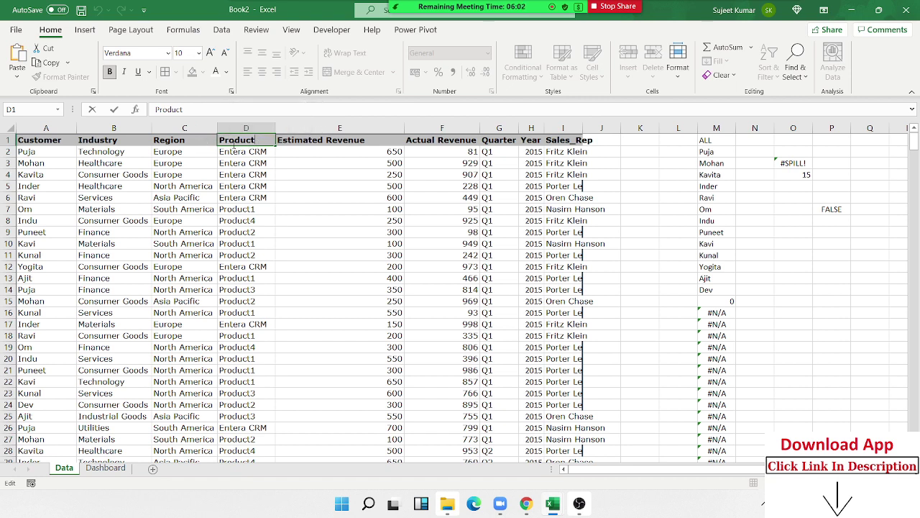
key("Escape")
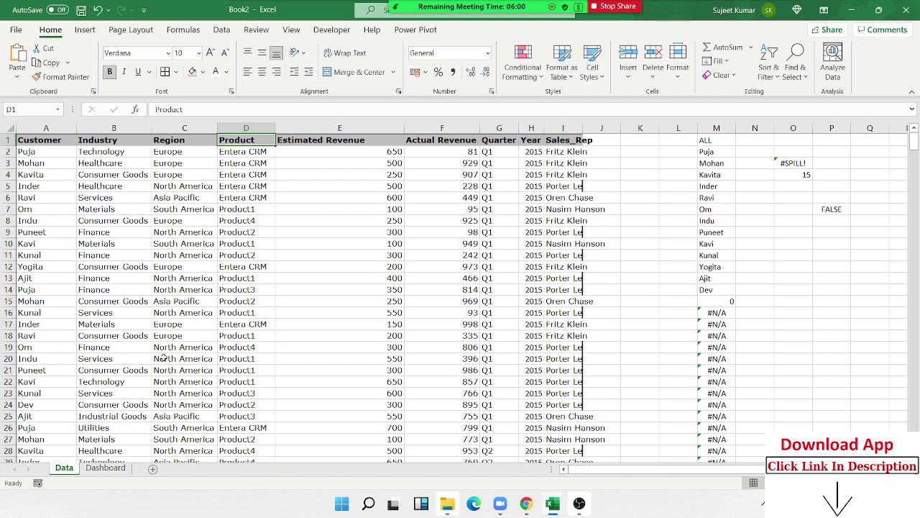
left_click(106, 467)
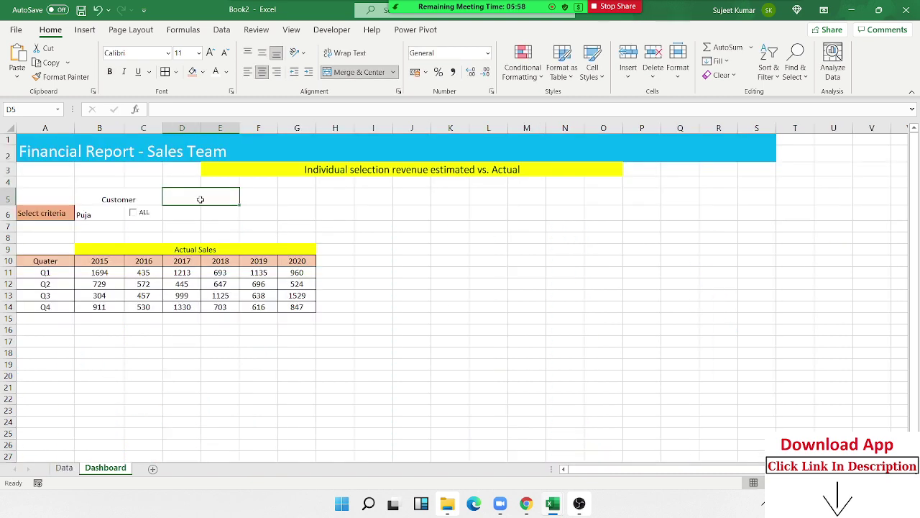
left_click(202, 199)
type("Product")
key("Return")
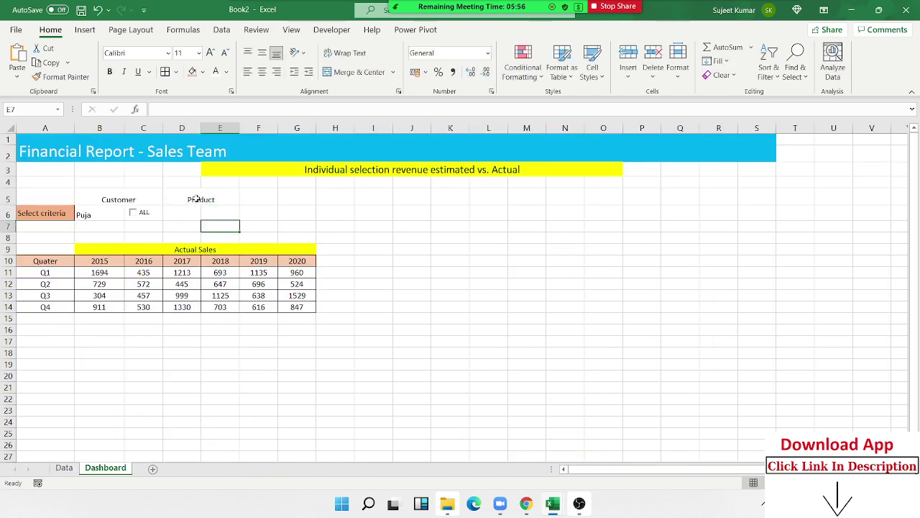
- Fill the Customer label peach and B6:C6 yellow, and centre the customer name in B6
left_click(154, 196)
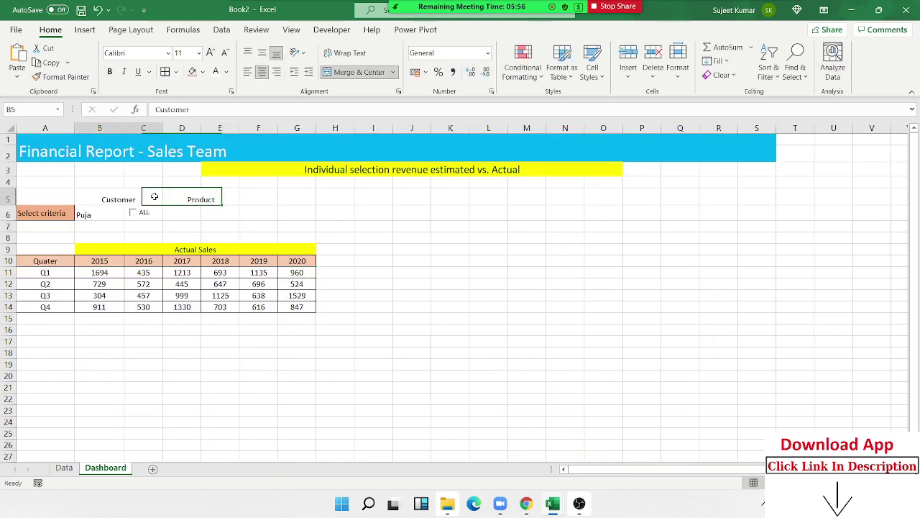
left_click(193, 72)
left_click(130, 229)
left_click_drag(101, 216, 133, 216)
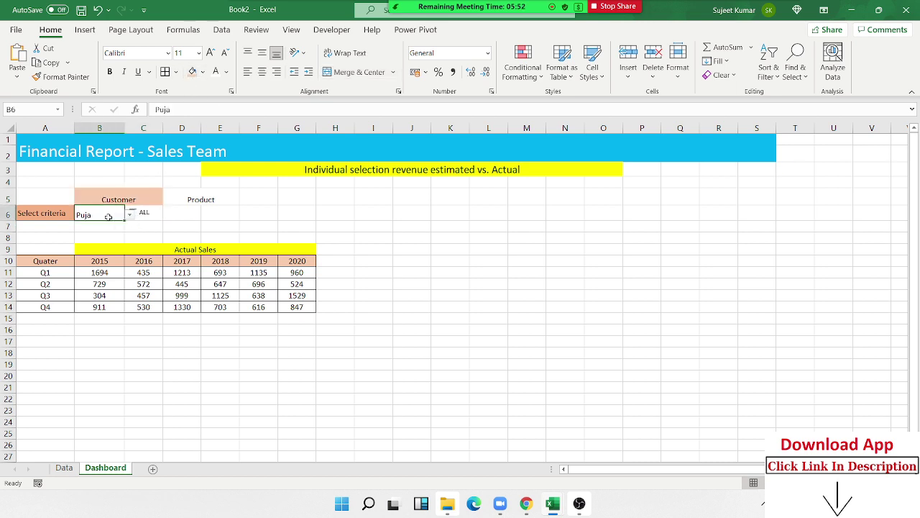
left_click(204, 72)
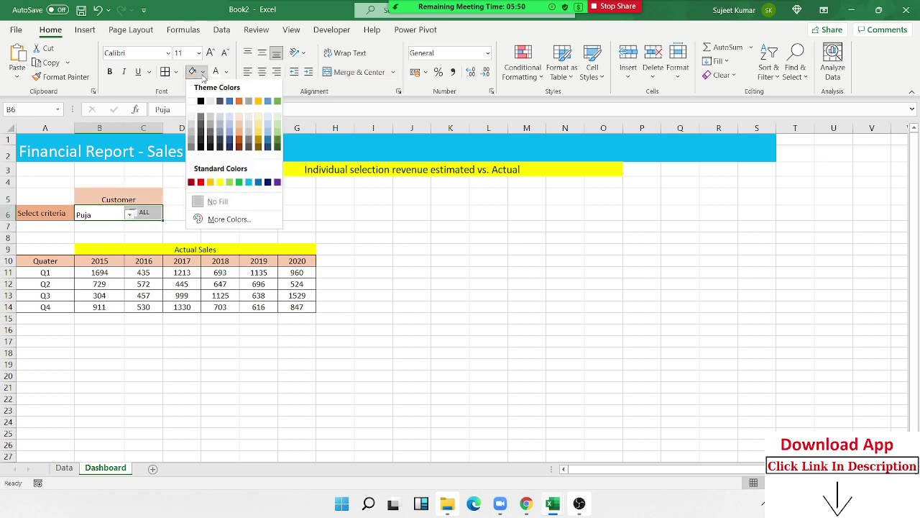
left_click(220, 188)
left_click(182, 236)
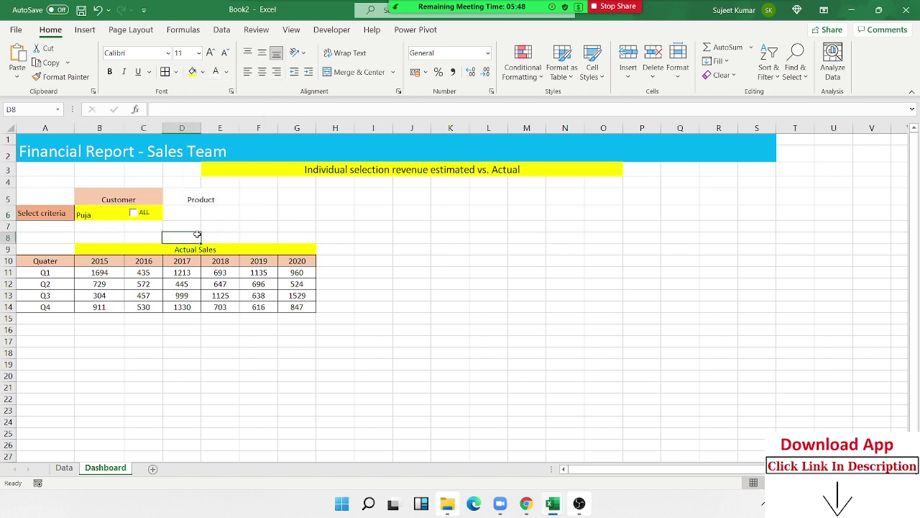
left_click(115, 215)
left_click(262, 72)
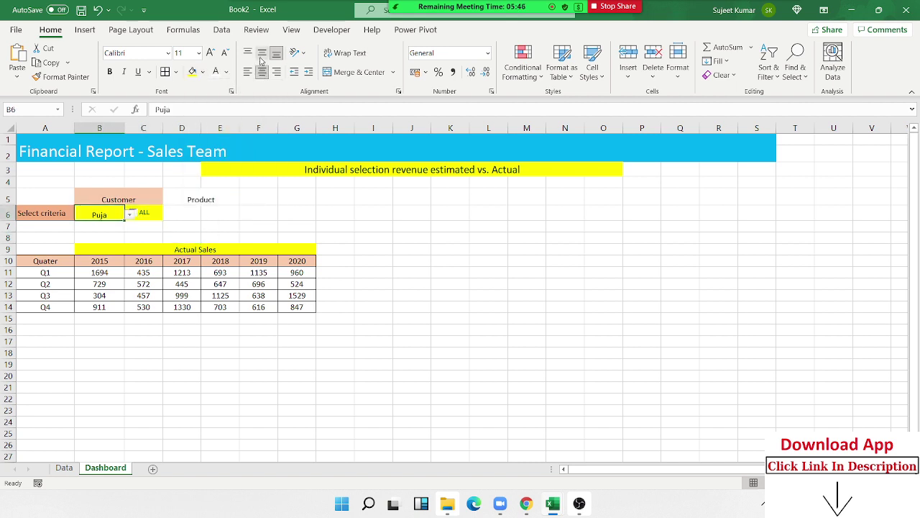
left_click(263, 55)
left_click(215, 209)
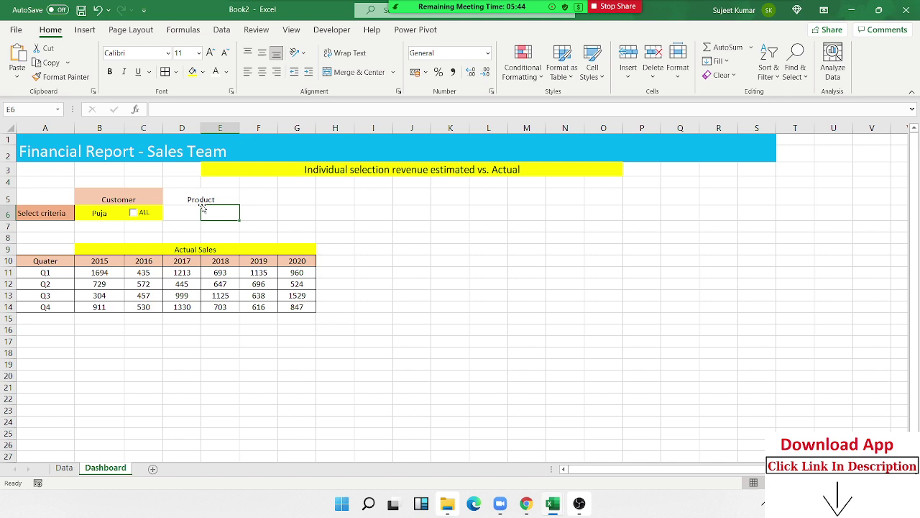
- Format-paint the Customer header onto Product and middle-align both headers
left_click(158, 200)
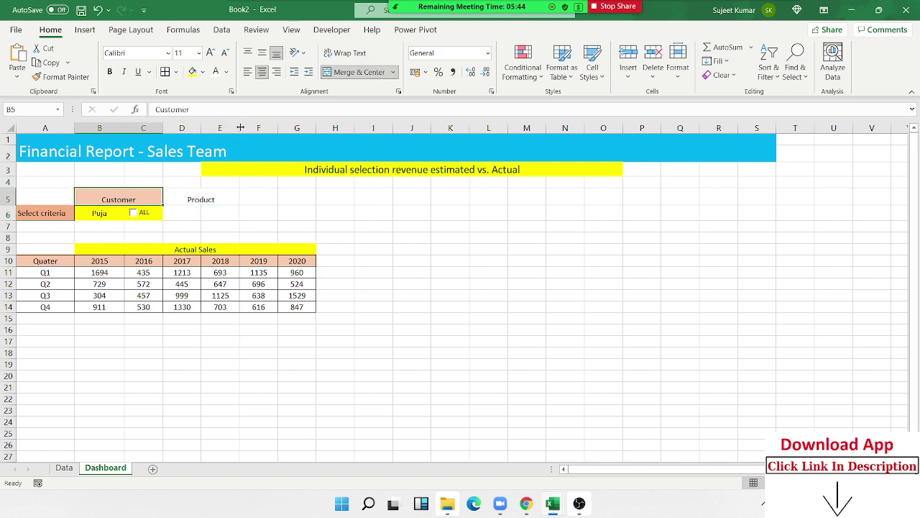
left_click(92, 77)
left_click(195, 199)
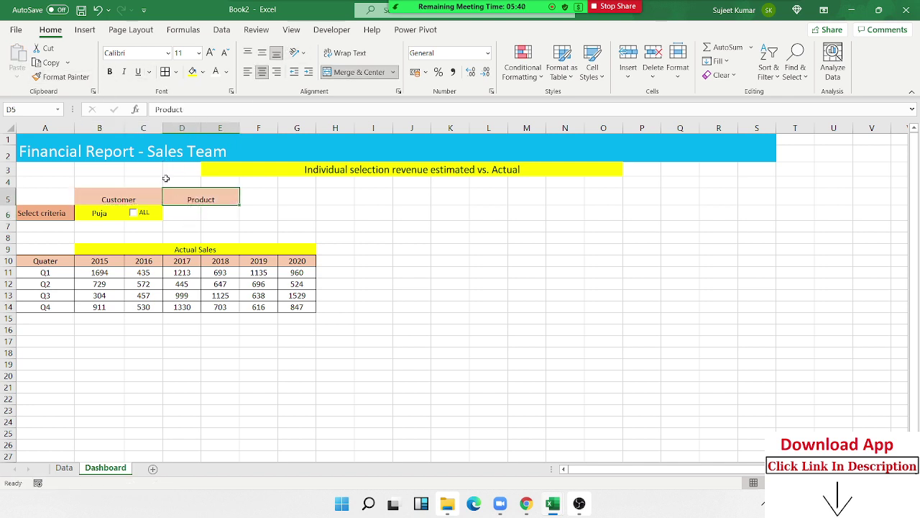
left_click(124, 201)
left_click(262, 52)
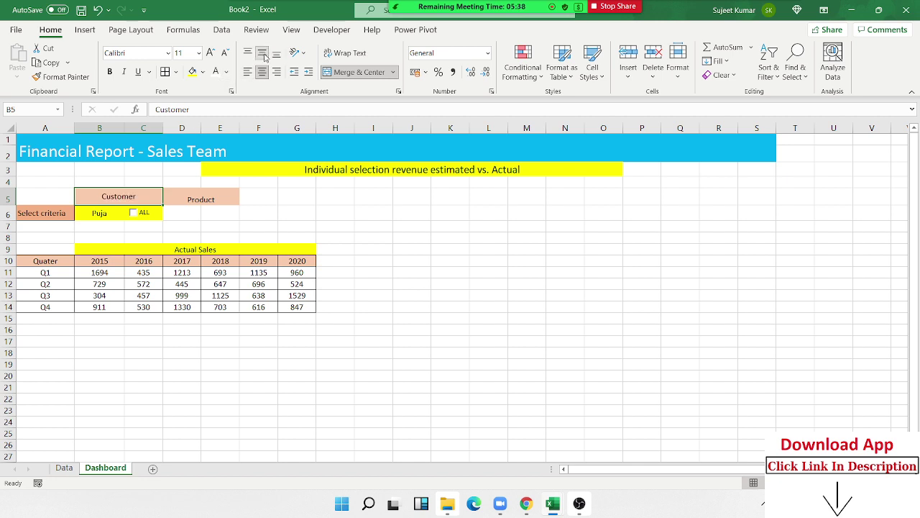
left_click(203, 190)
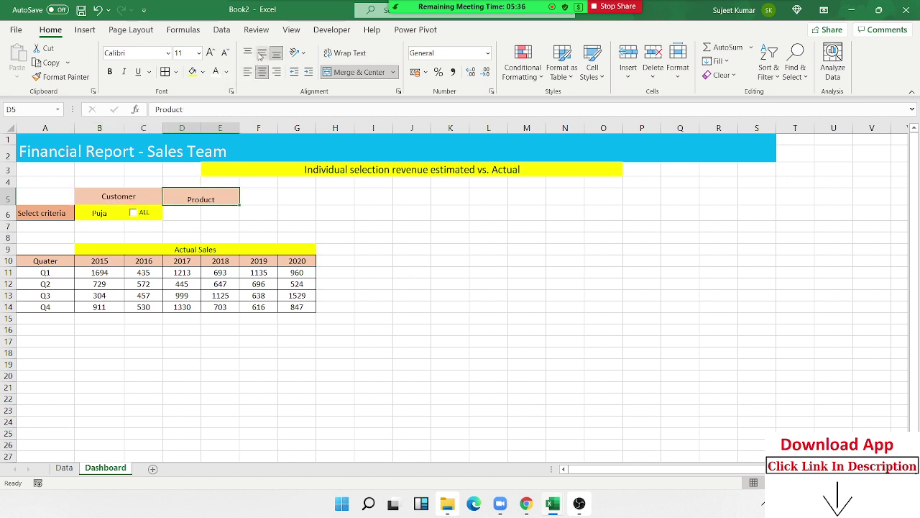
left_click(262, 52)
- Copy the Customer dropdown and ALL checkbox from B6:C6 into D6 and test the Product dropdown
left_click_drag(110, 212, 146, 215)
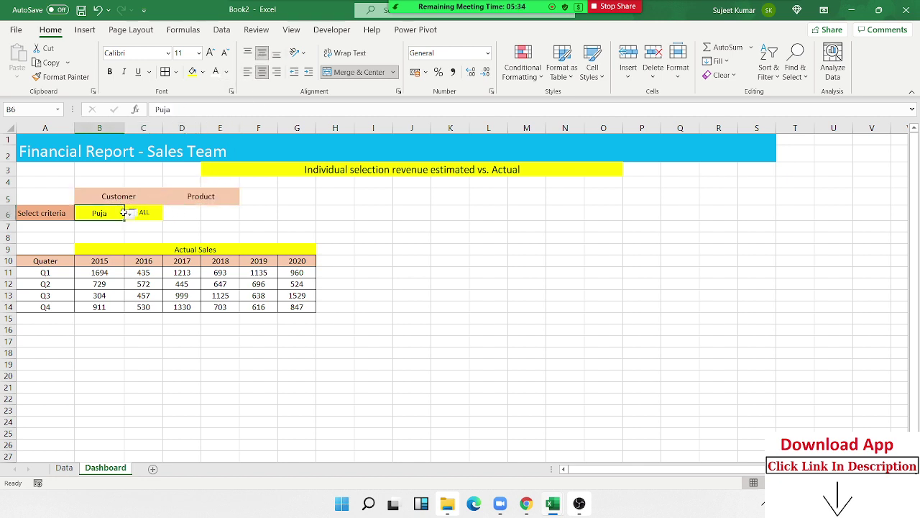
key("ctrl+c")
left_click(185, 211)
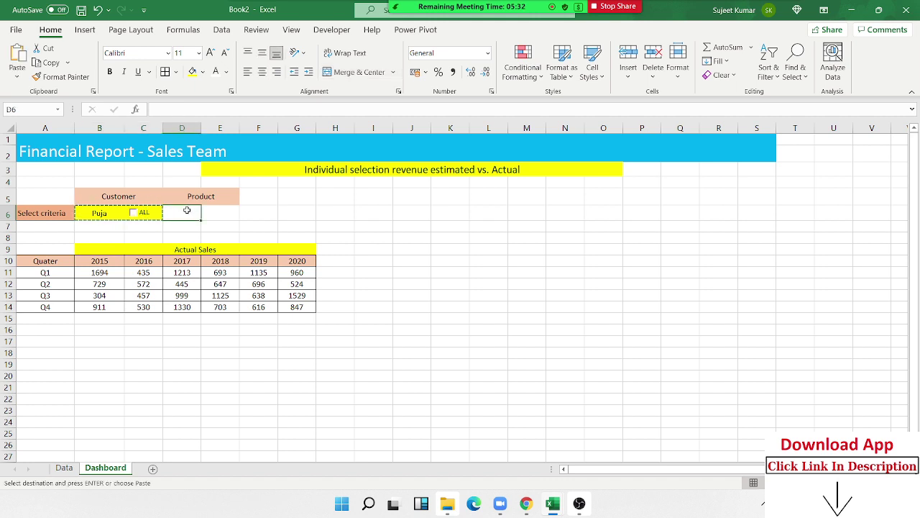
key("ctrl+v")
left_click(215, 238)
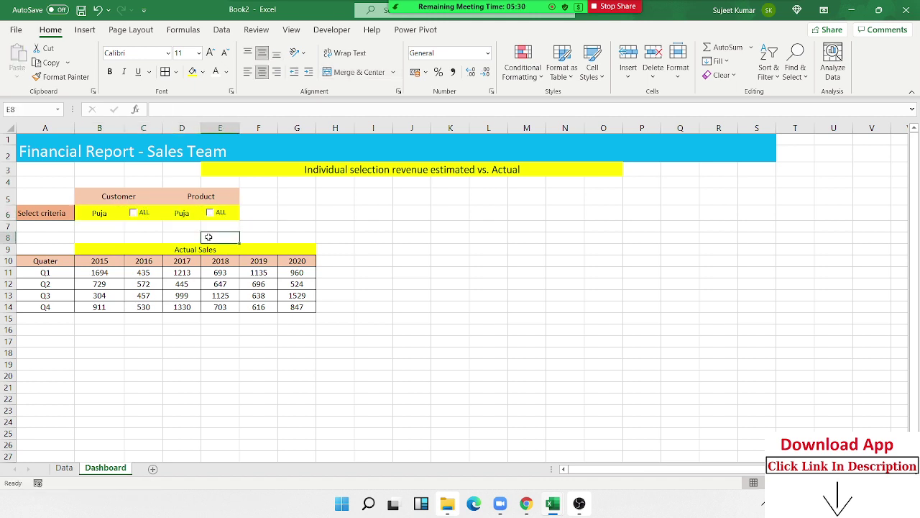
left_click(186, 213)
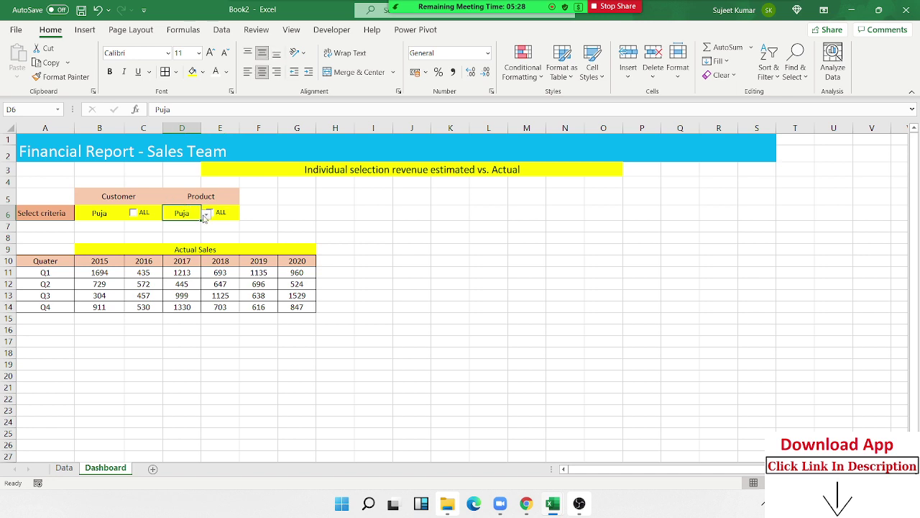
left_click(205, 215)
left_click(206, 215)
left_click(143, 214)
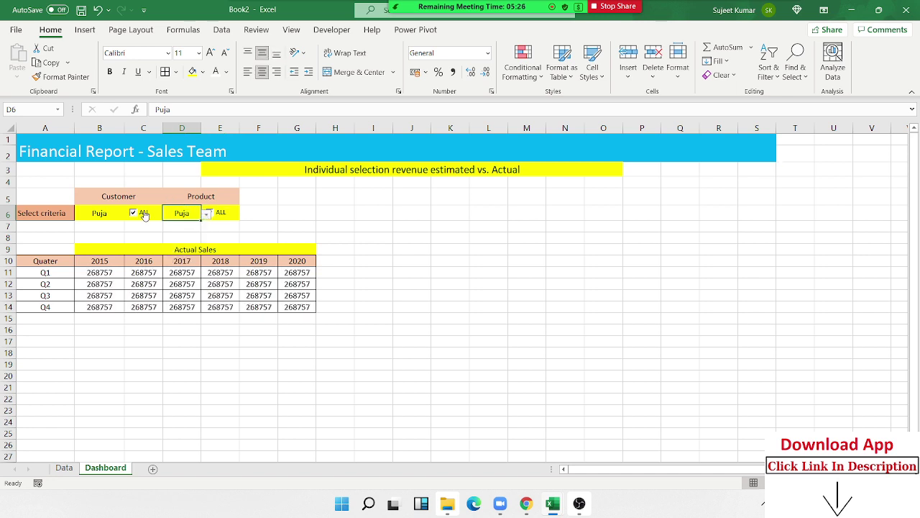
left_click(144, 214)
left_click(143, 214)
left_click(145, 214)
left_click(144, 214)
left_click(144, 215)
left_click(144, 214)
left_click(143, 214)
left_click(144, 214)
left_click(144, 215)
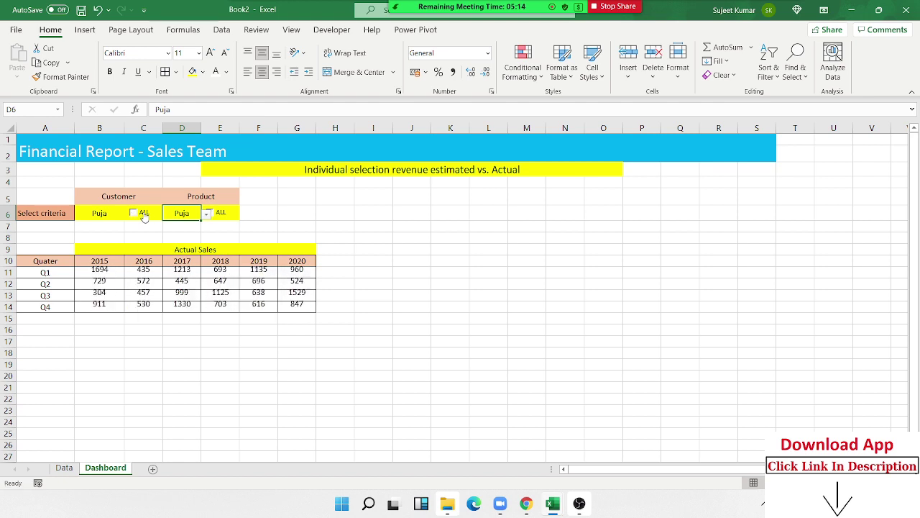
left_click(143, 216)
left_click(143, 220)
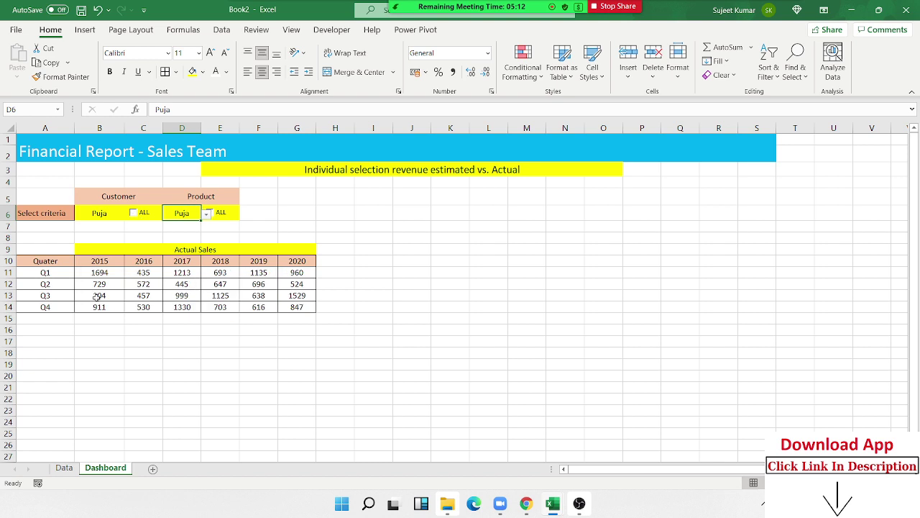
left_click(99, 271)
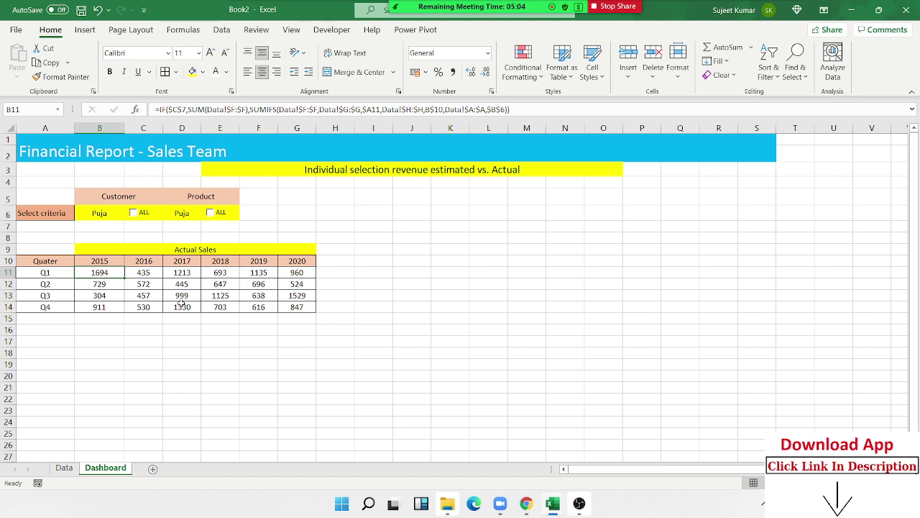
left_click(136, 225)
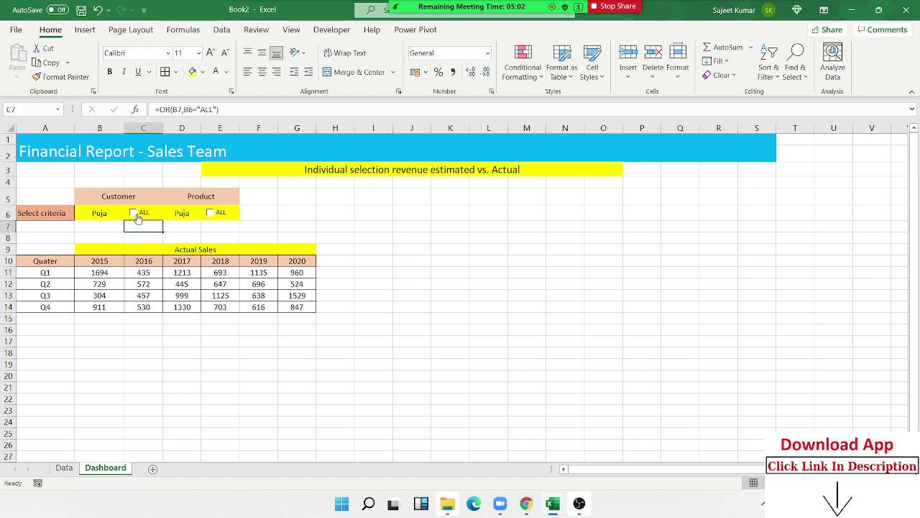
left_click(113, 293)
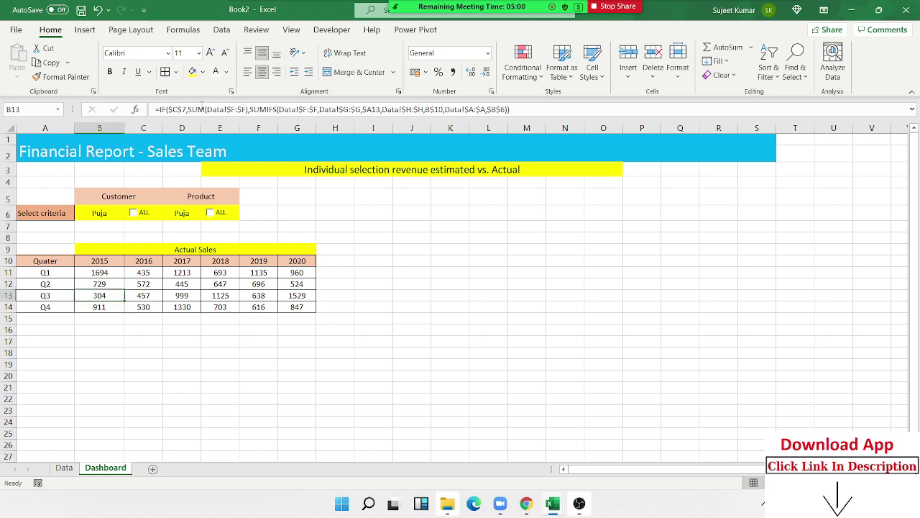
left_click(207, 109)
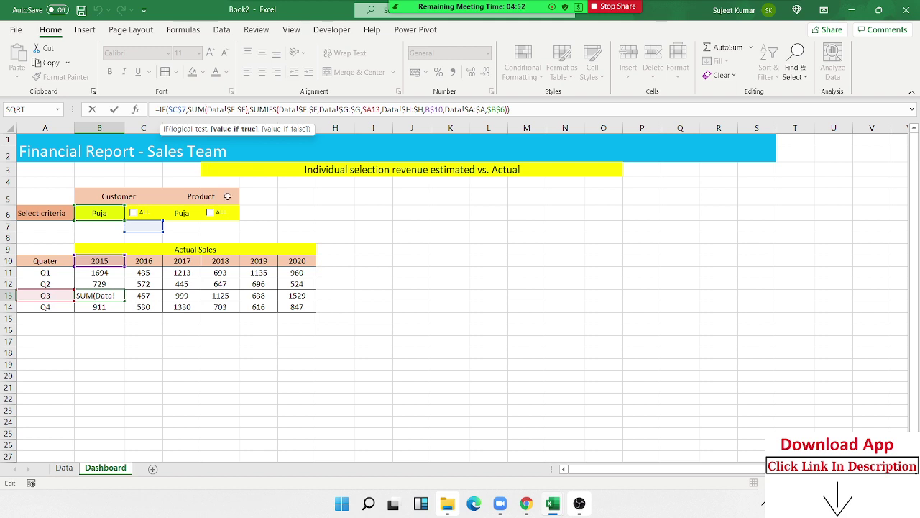
type("ifs")
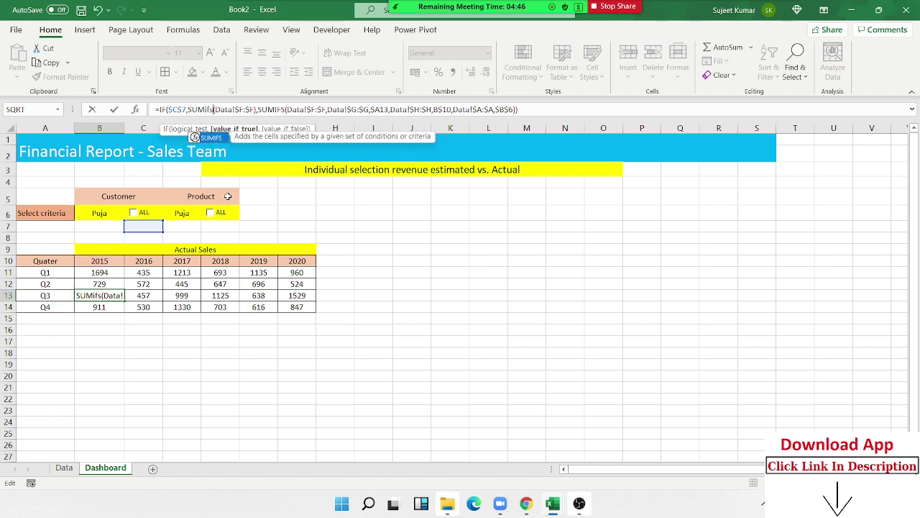
key("Tab")
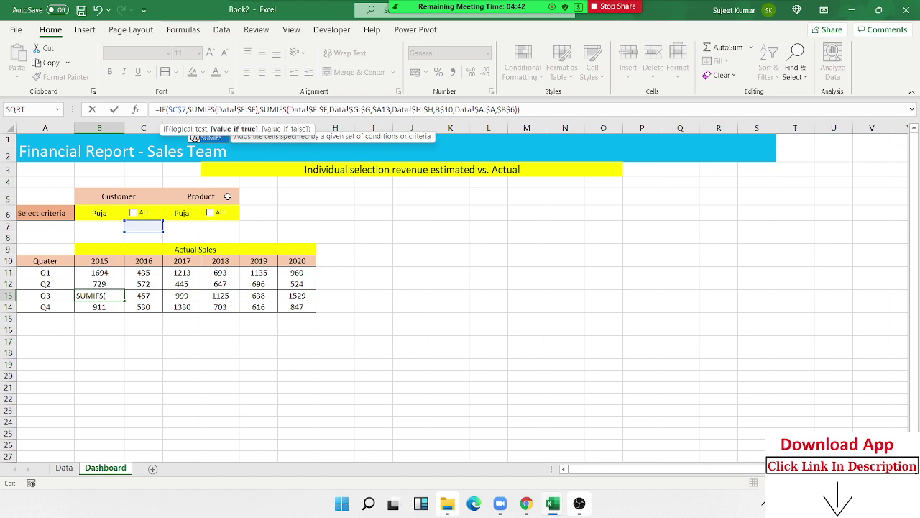
key("BackSpace")
key("BackSpace")
key("BackSpace")
key("Tab")
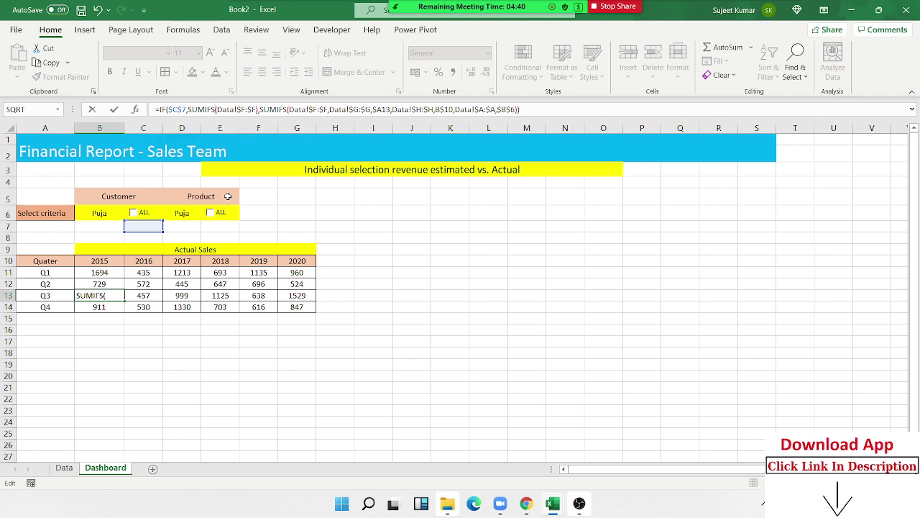
key("ctrl+Return")
- Turn the hidden FALSE helper values in B7:C7 black so they show
left_click(89, 263)
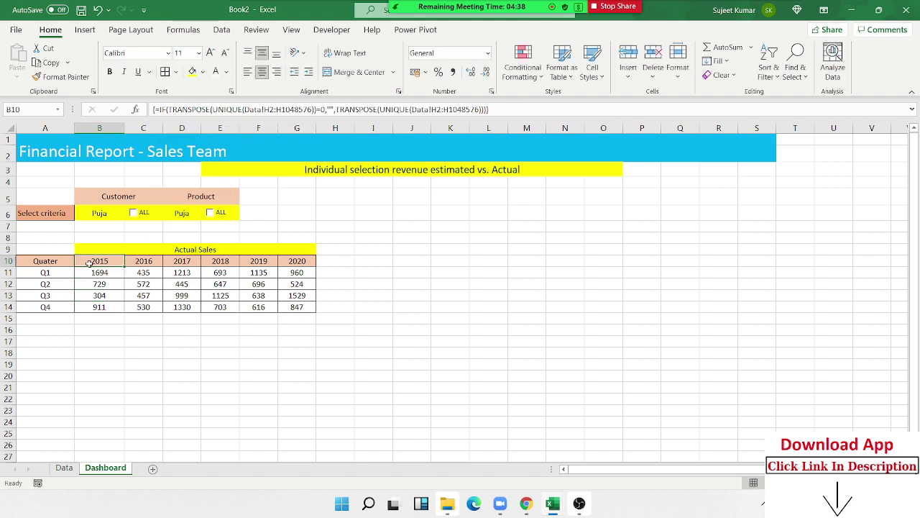
left_click(93, 235)
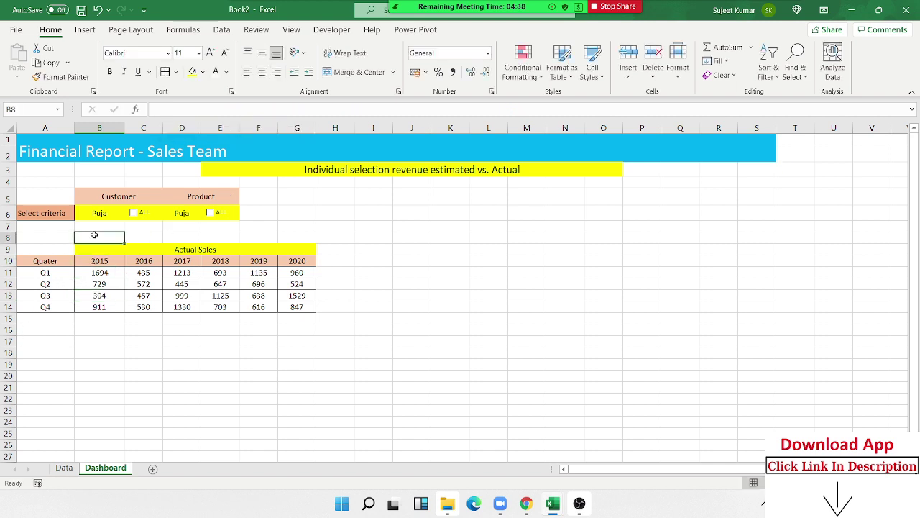
left_click(47, 234)
left_click_drag(100, 272, 295, 308)
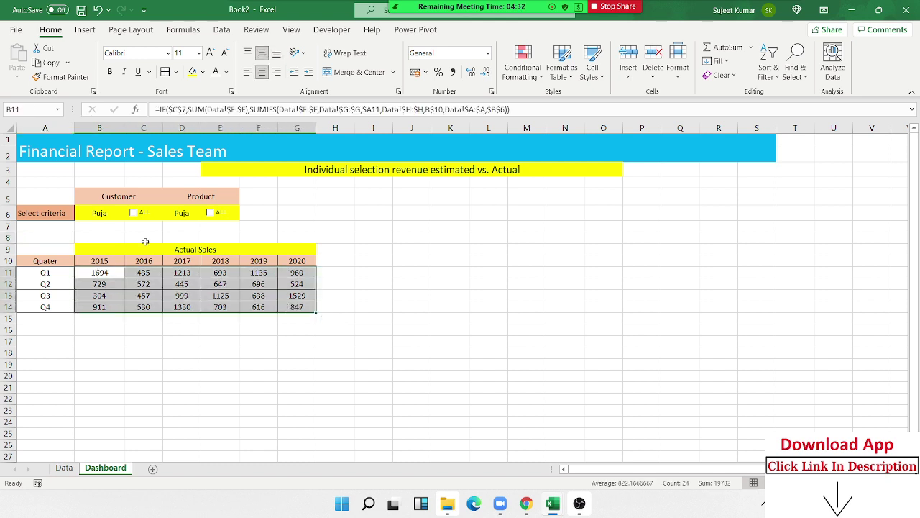
left_click(39, 224)
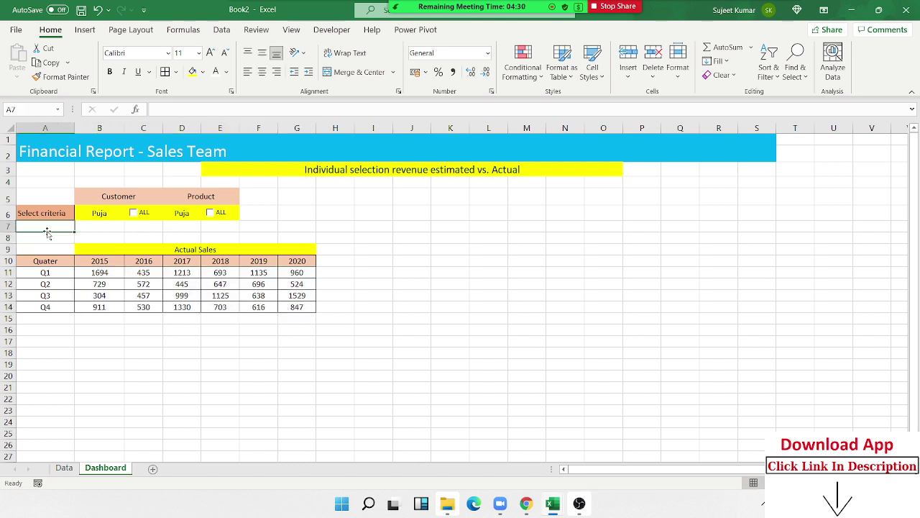
left_click_drag(108, 226, 144, 227)
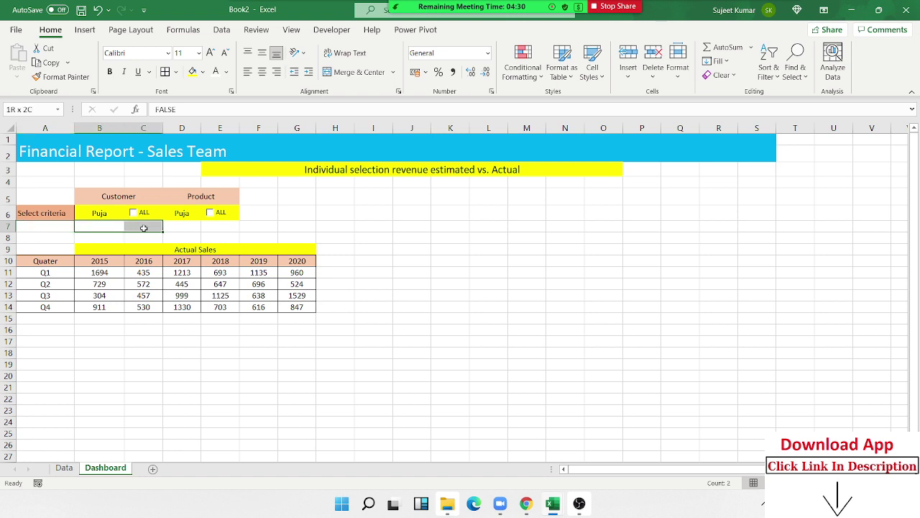
left_click(226, 71)
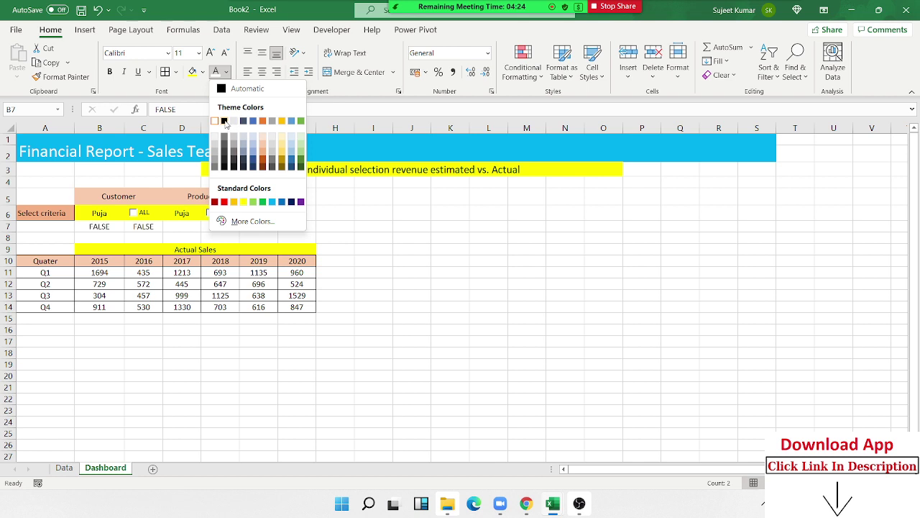
left_click(224, 121)
key("Down")
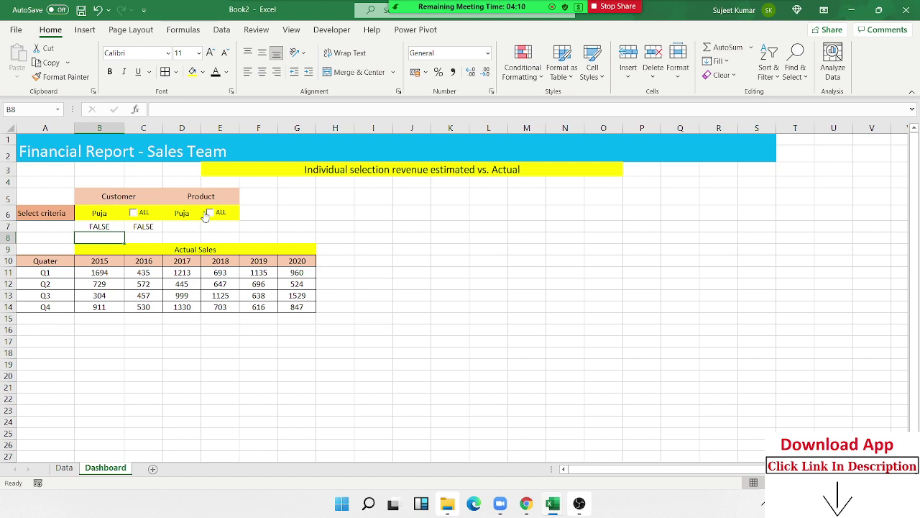
- Copy the SUMIFS portion of B11's formula from the formula bar
left_click(134, 272)
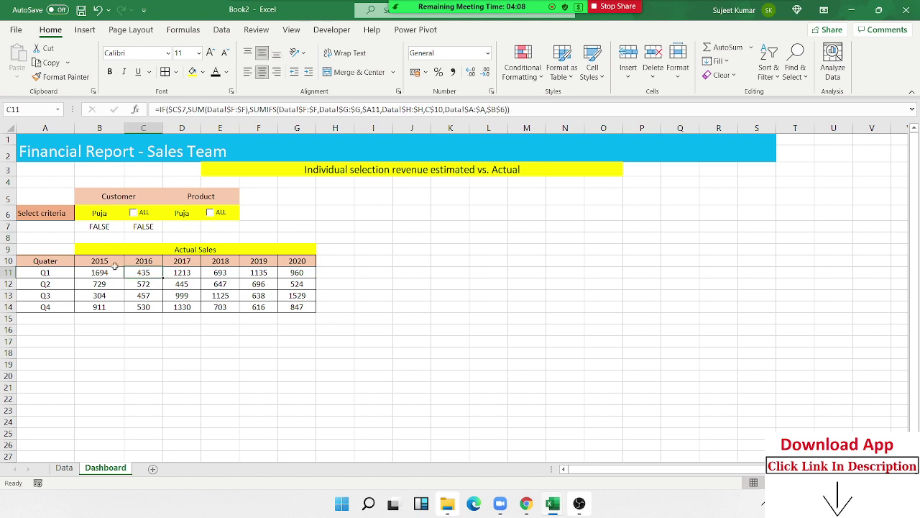
left_click(113, 270)
left_click_drag(250, 110, 528, 115)
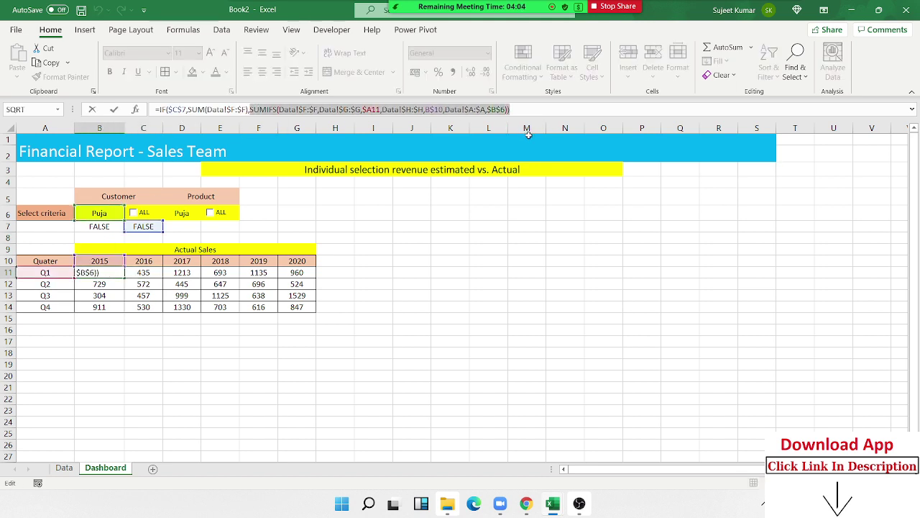
key("ctrl+c")
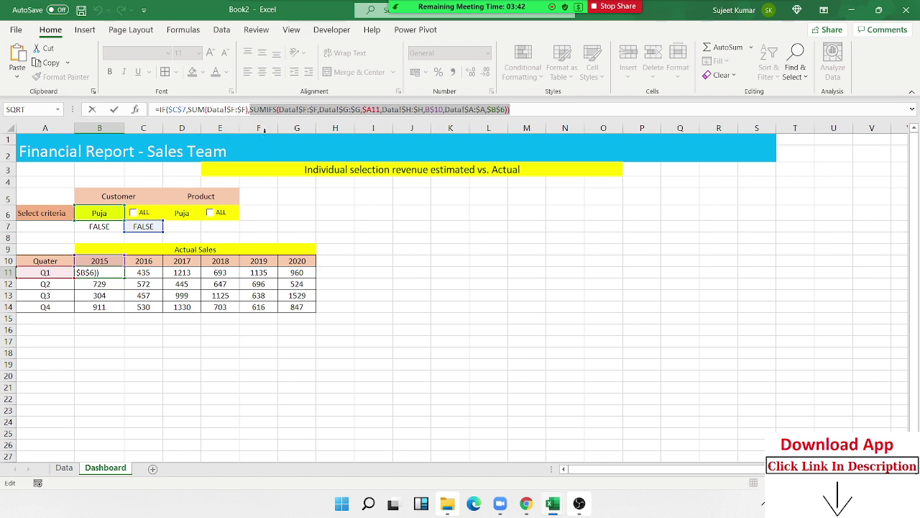
- Replace the SUM call in B11's formula with the SUMIFS function
left_click(247, 110)
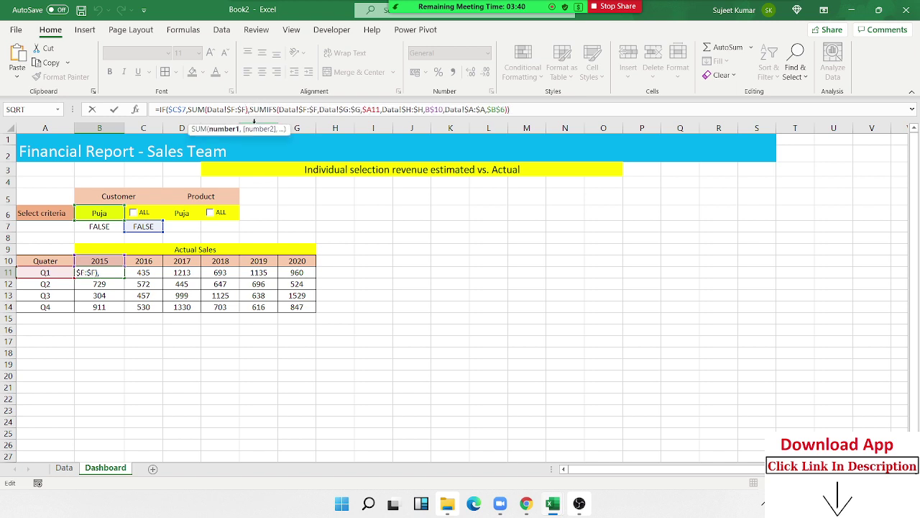
key("BackSpace")
type("F")
key("Right")
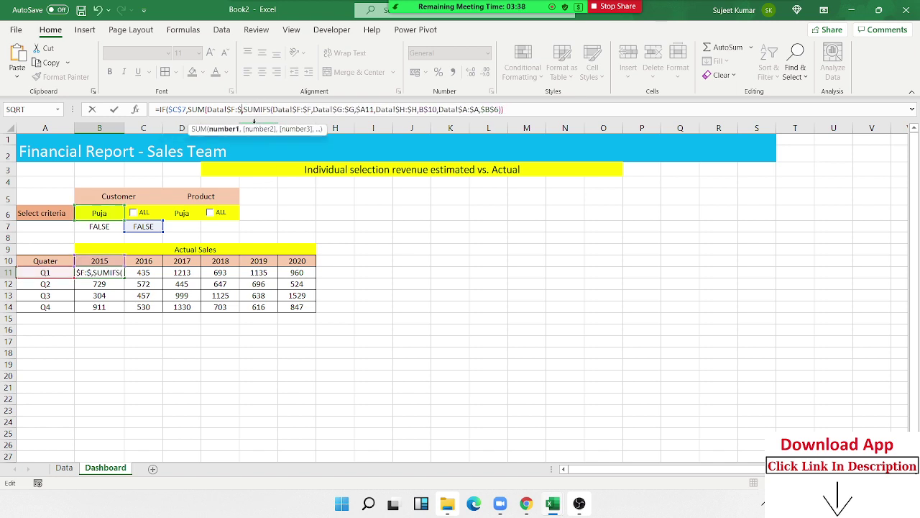
key("BackSpace")
key("BackSpace")
key("BackSpace")
key("BackSpace")
key("BackSpace")
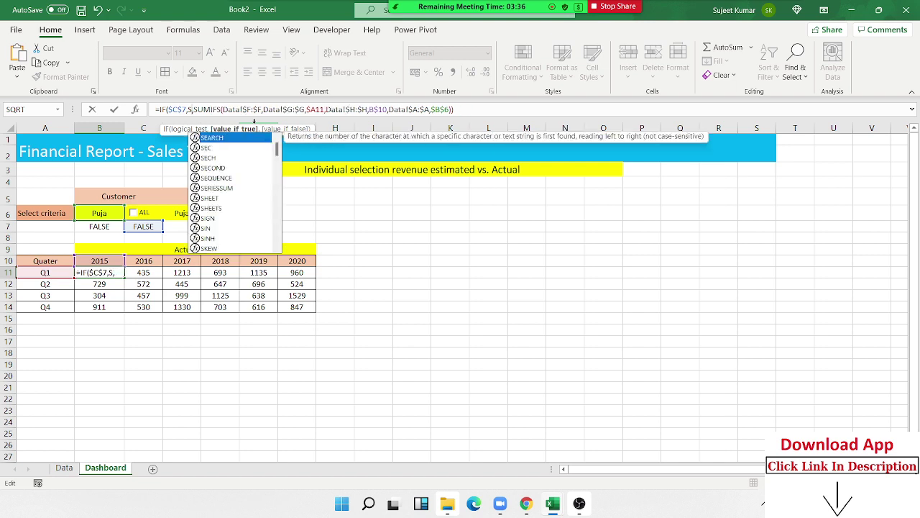
key("BackSpace")
key("BackSpace")
type("su")
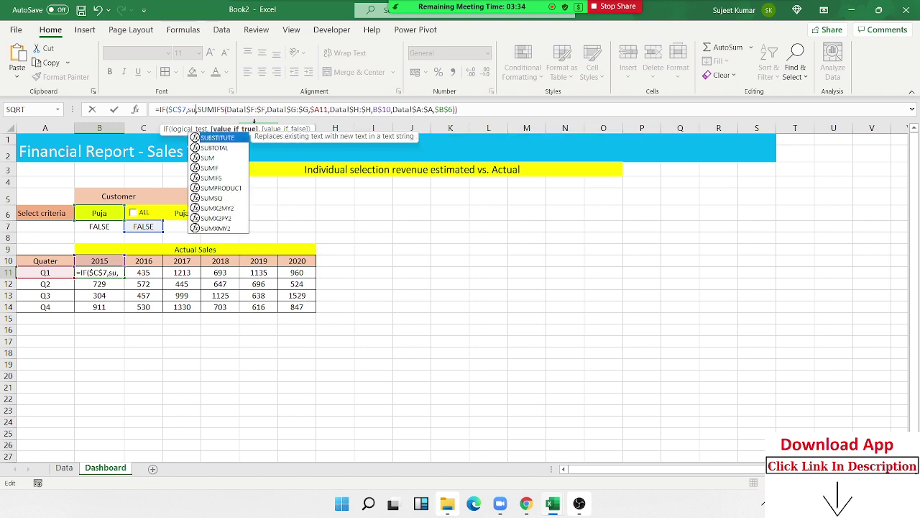
type("mif")
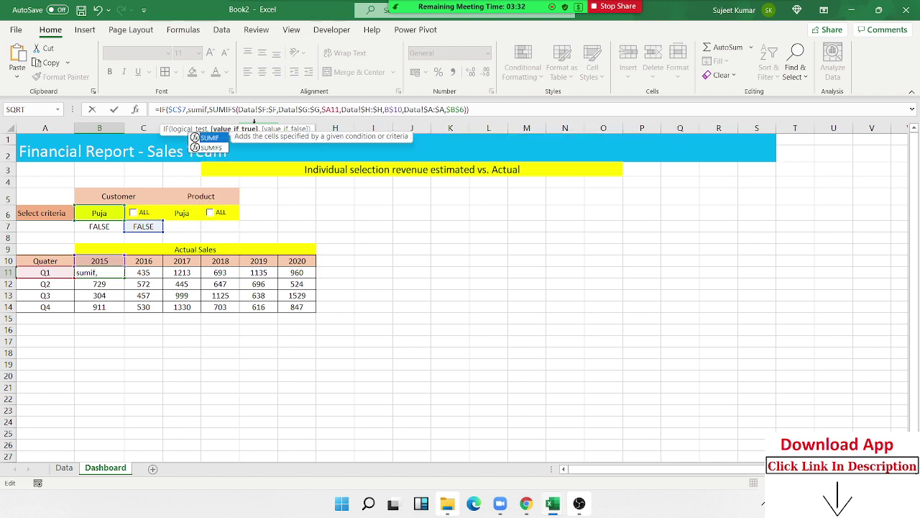
key("Down")
key("Tab")
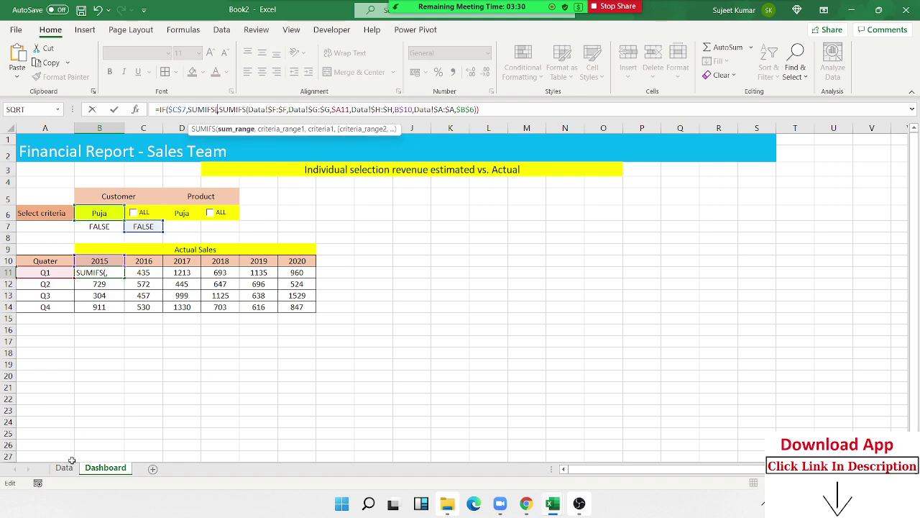
- Sum Data column F with column G matched to B11 and column H to B10, giving 1694
left_click(65, 468)
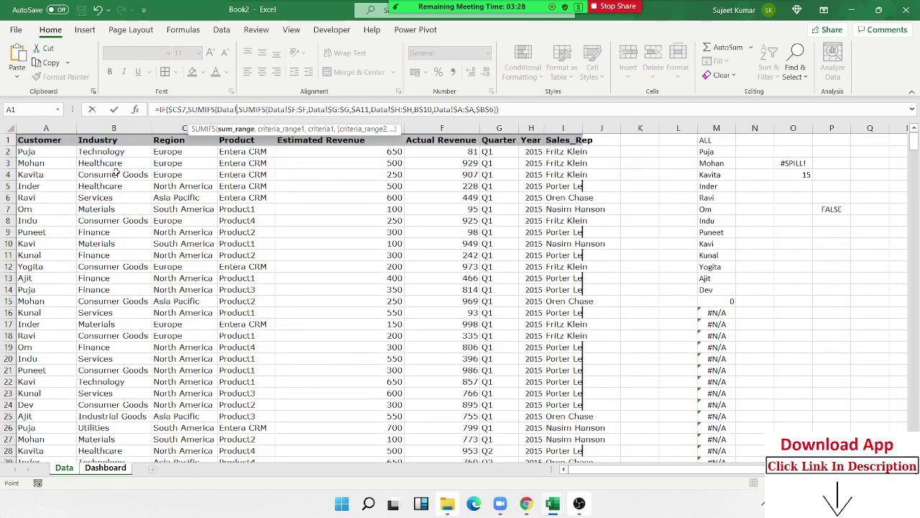
left_click(444, 127)
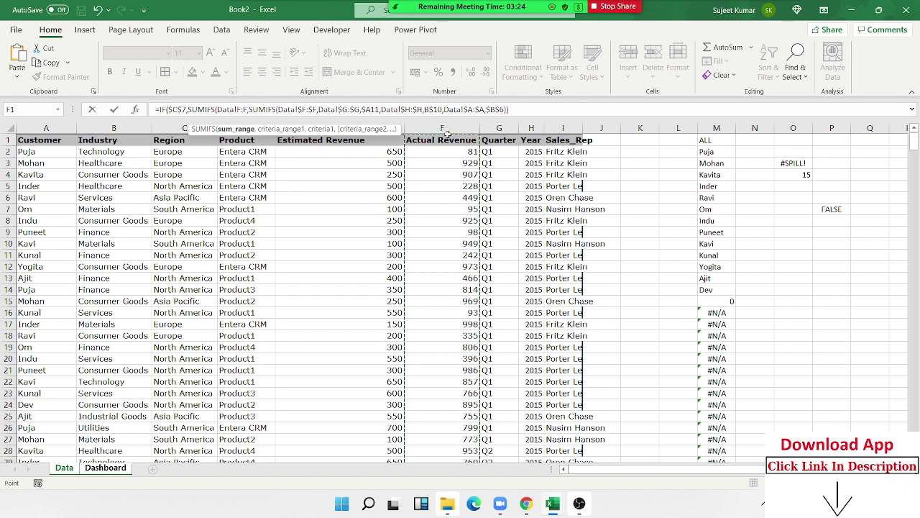
type(",")
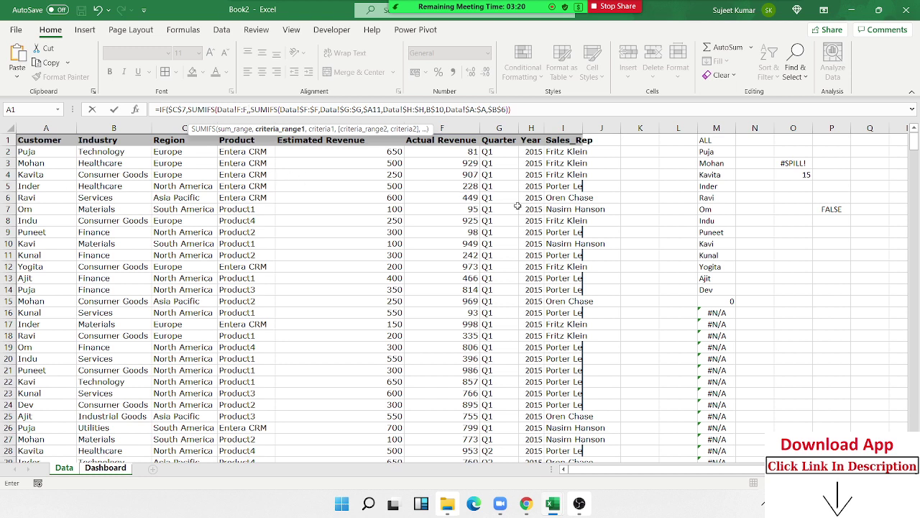
left_click(466, 126)
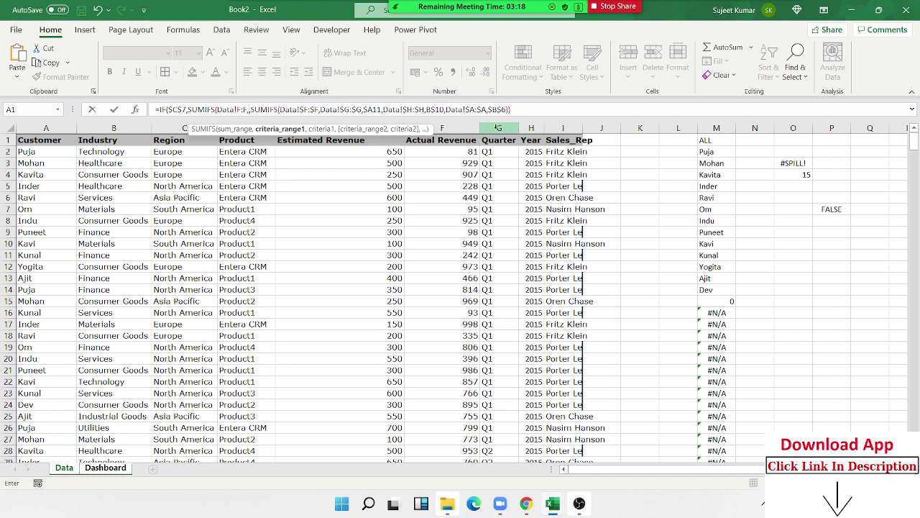
left_click(499, 128)
type(",Data!G:G")
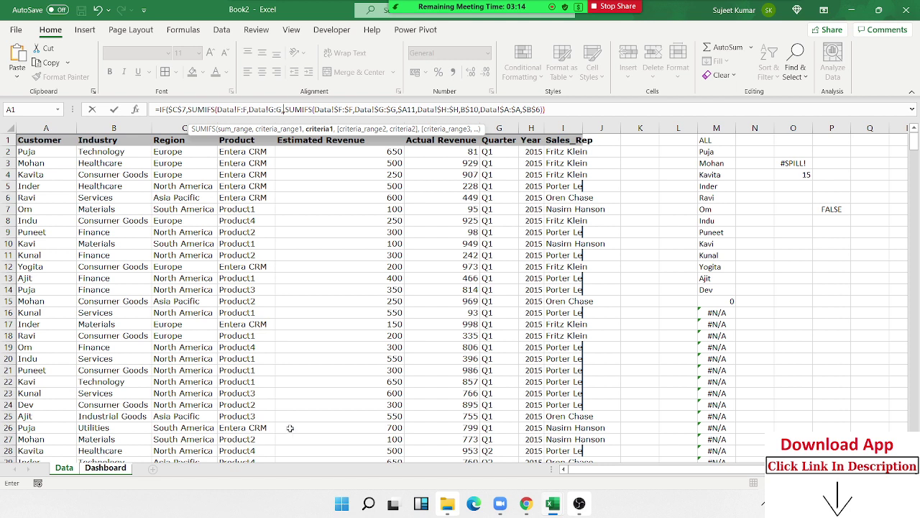
type("B11,")
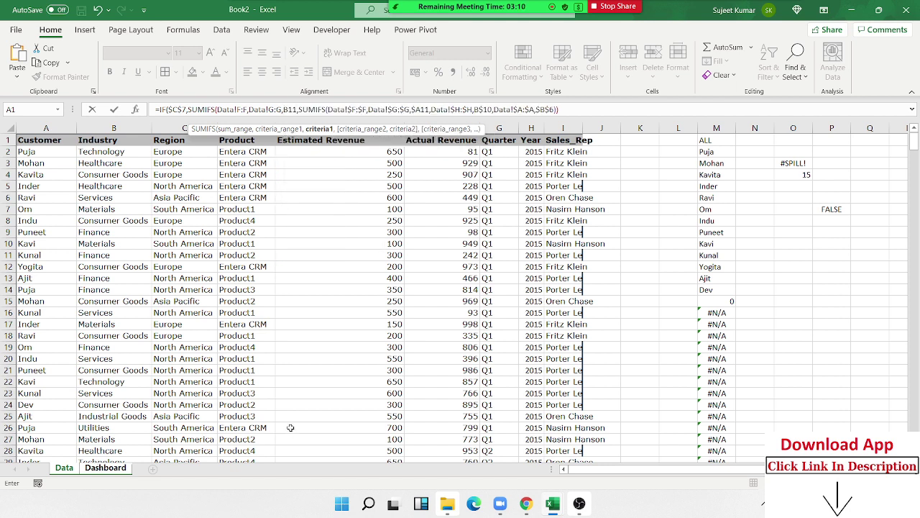
type(",")
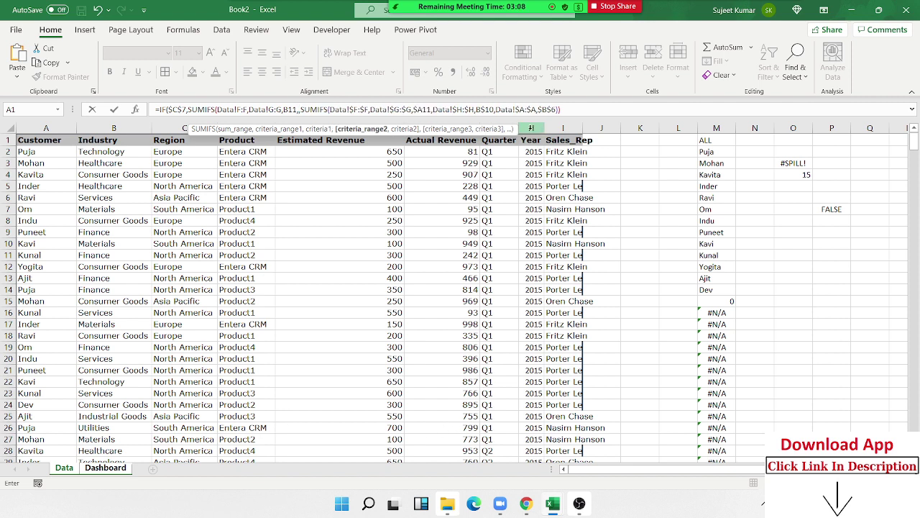
left_click(531, 128)
type("B")
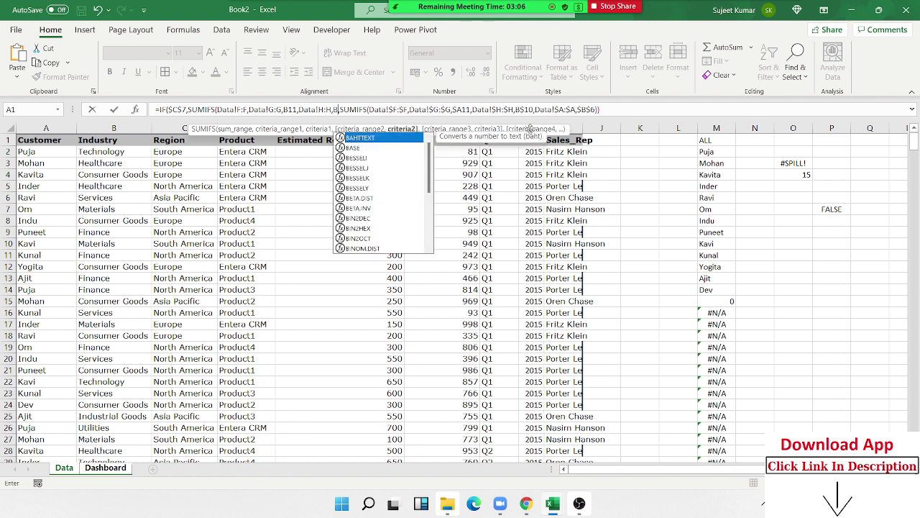
type("10,")
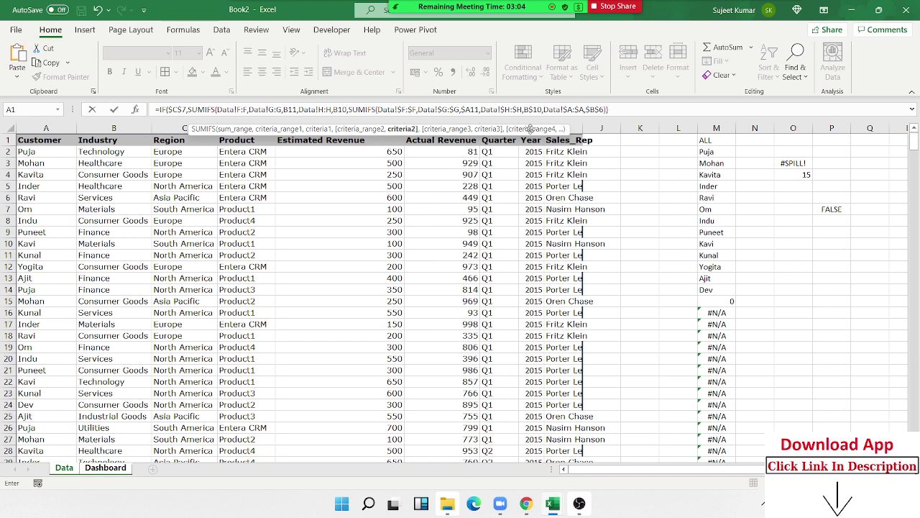
key("Return")
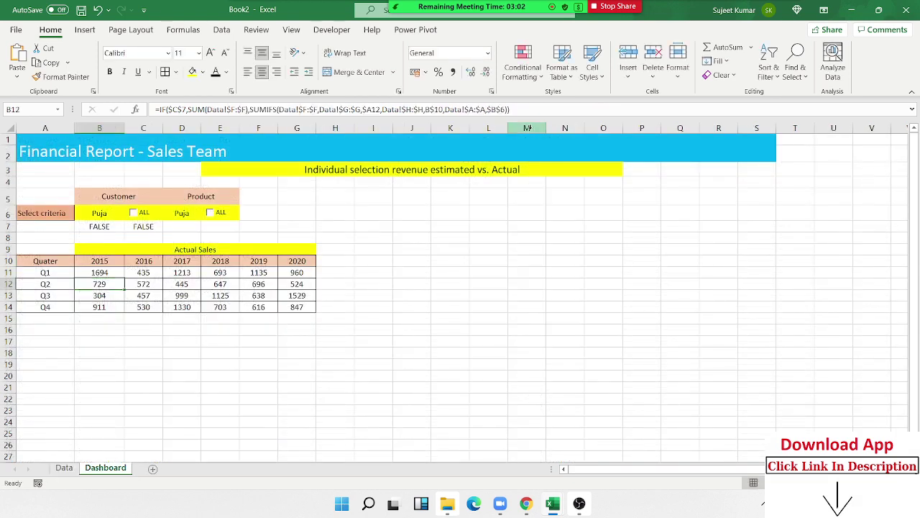
key("Up")
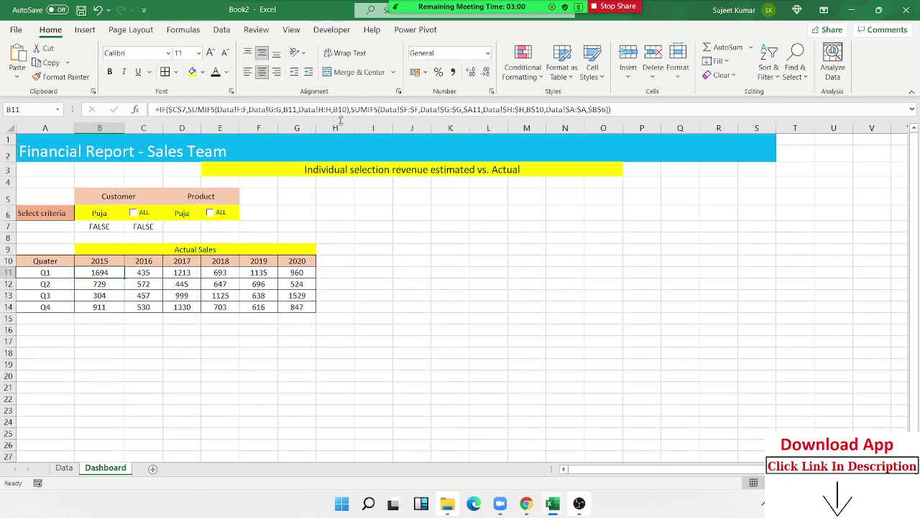
- Make the Data F, G and H references absolute and lock the B11 and B10 criteria
left_click(349, 110)
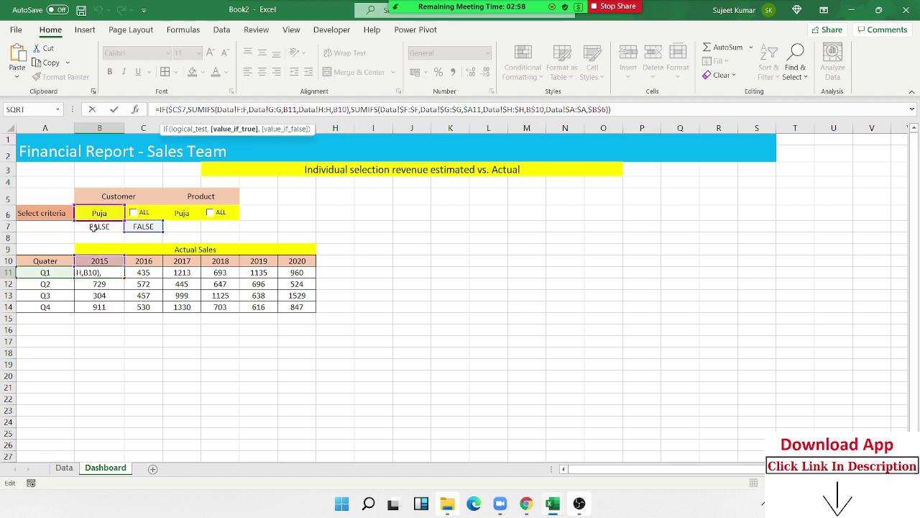
left_click(244, 109)
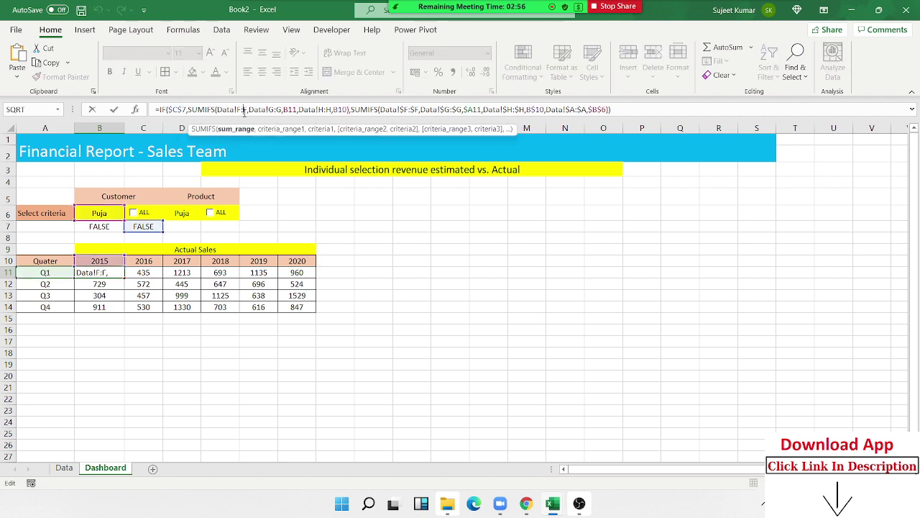
key("F4")
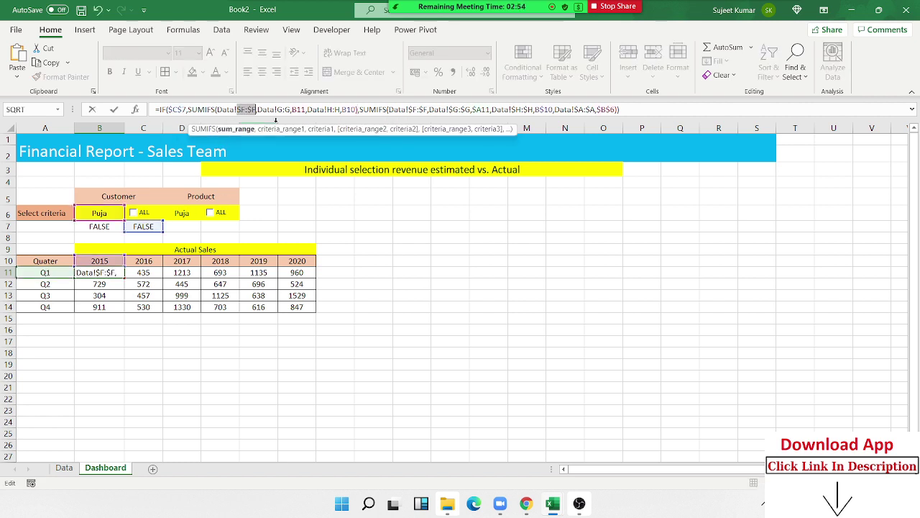
left_click(282, 111)
key("F4")
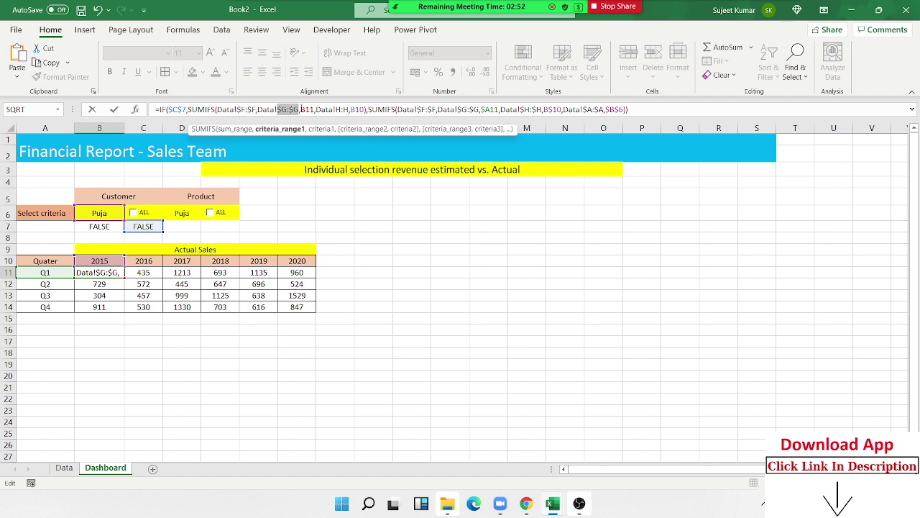
left_click(296, 113)
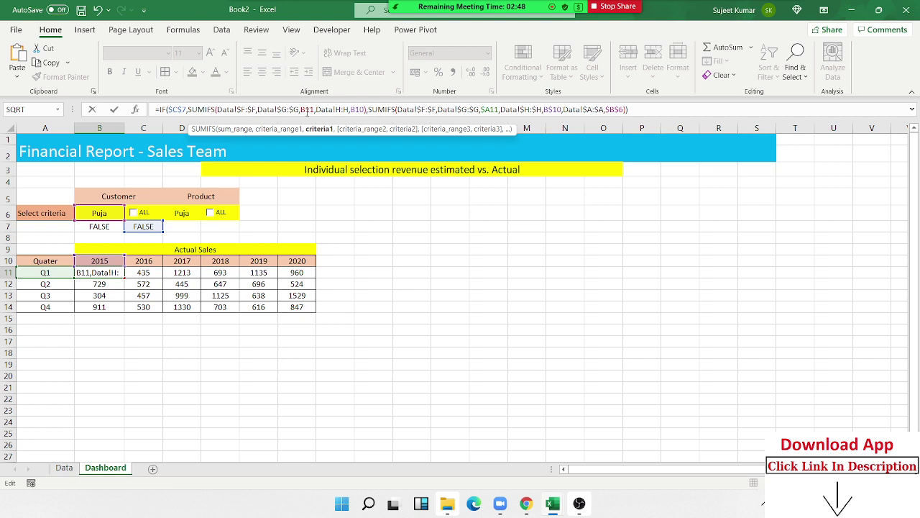
type("$")
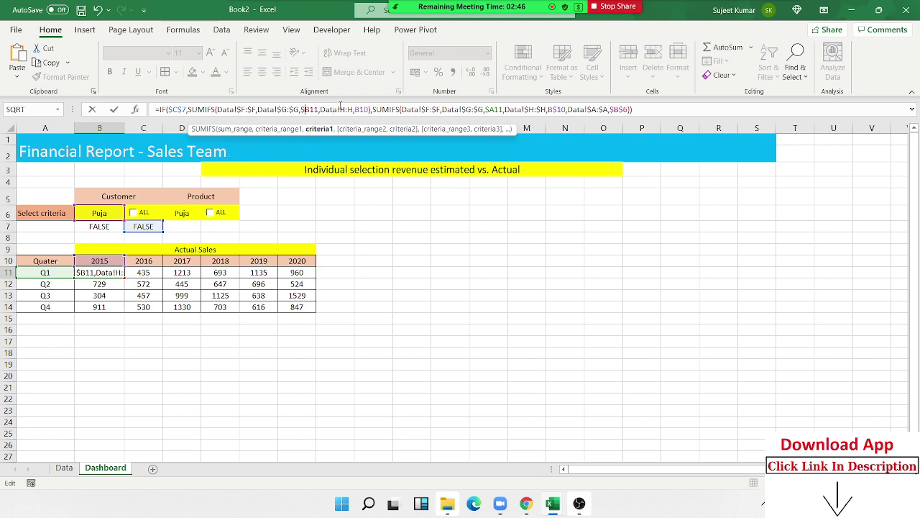
left_click(345, 109)
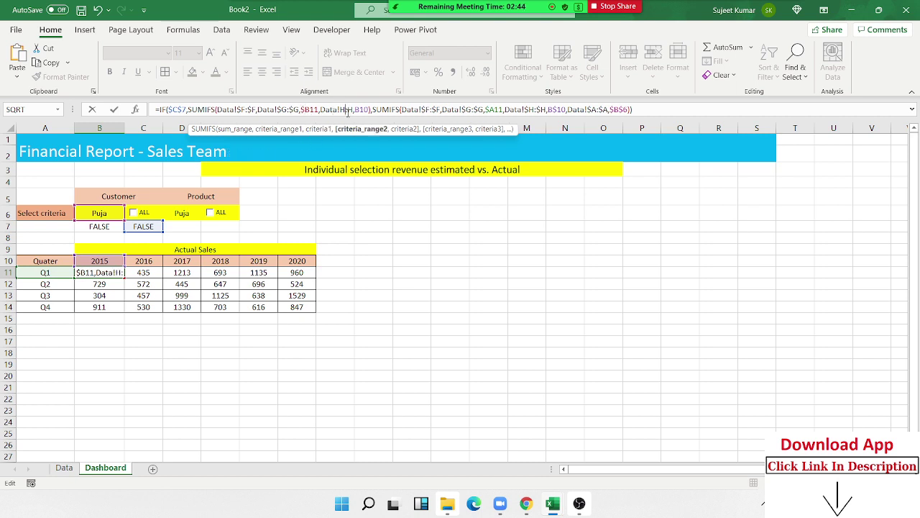
key("F4")
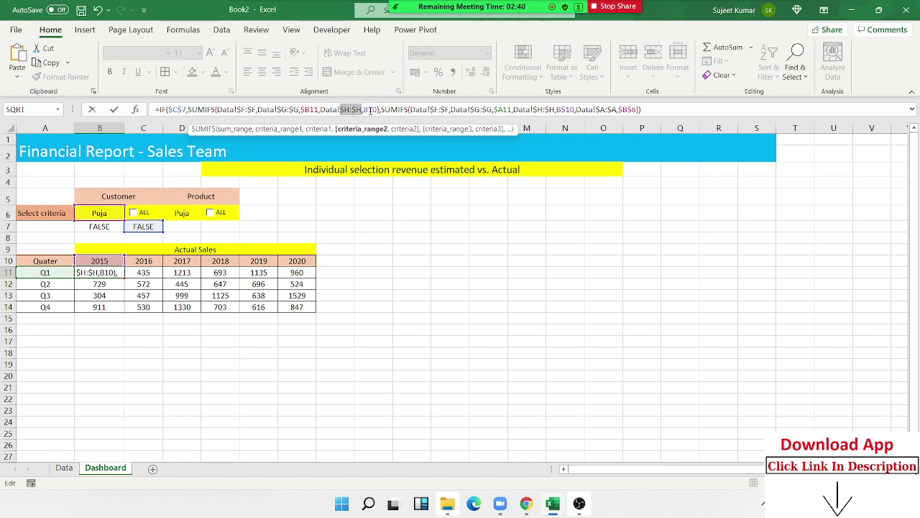
left_click(370, 110)
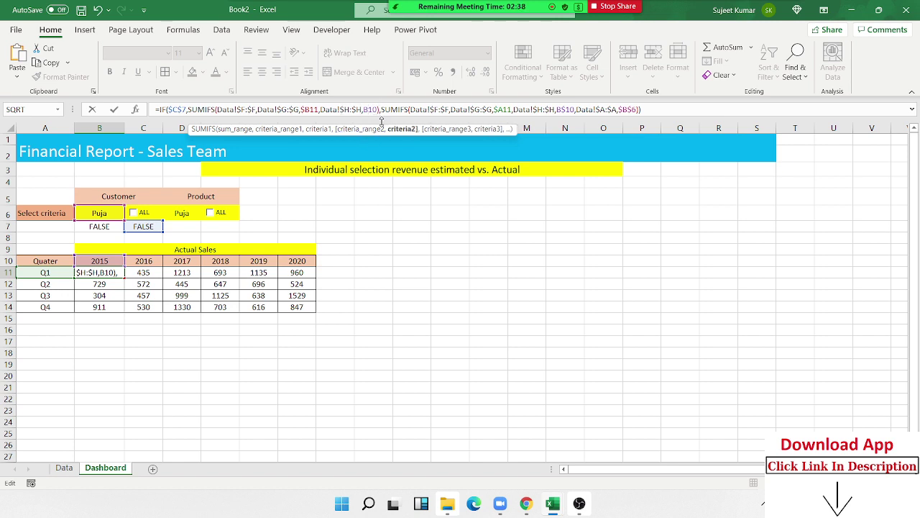
key("F4")
key("F4")
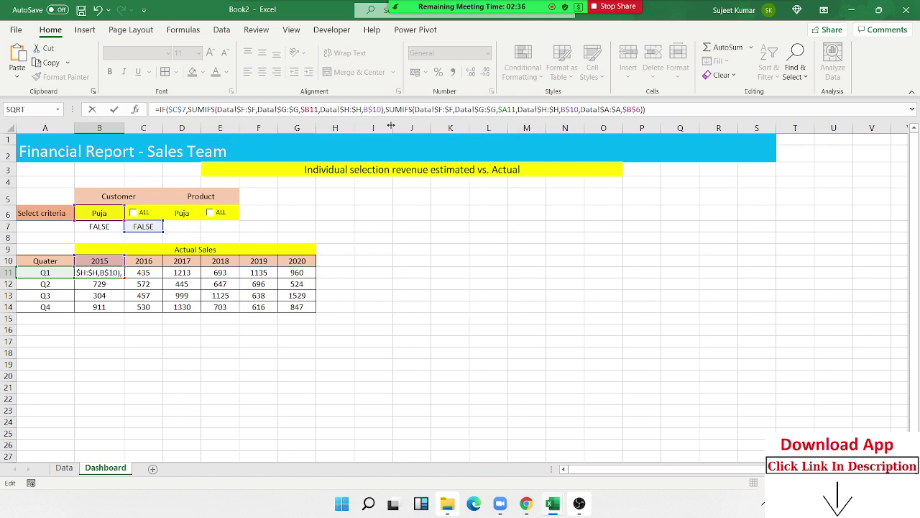
key("ctrl+Return")
- Fill the formula across the Q1–Q4, 2015–2020 Actual Sales grid
key("shift+Right")
key("shift+Right")
key("shift+Right")
key("shift+Right")
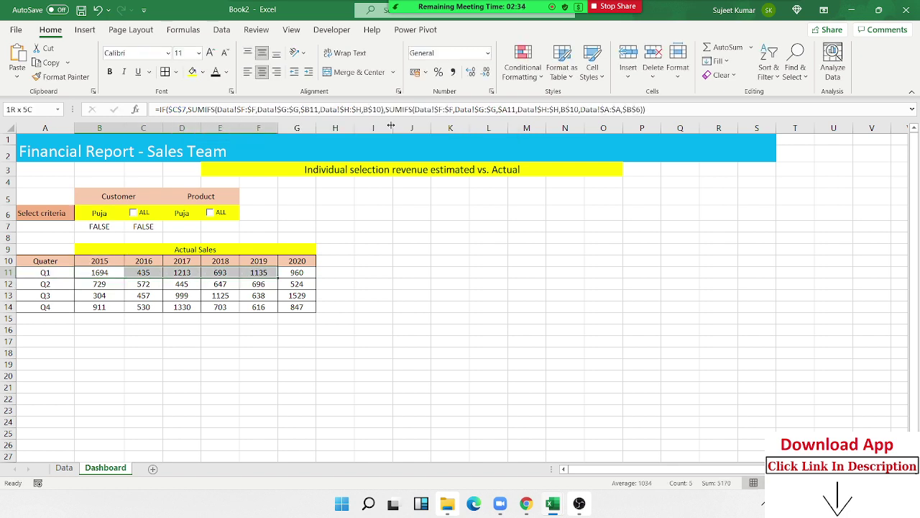
key("shift+Right")
key("shift+Down")
key("shift+Down")
key("shift+Down")
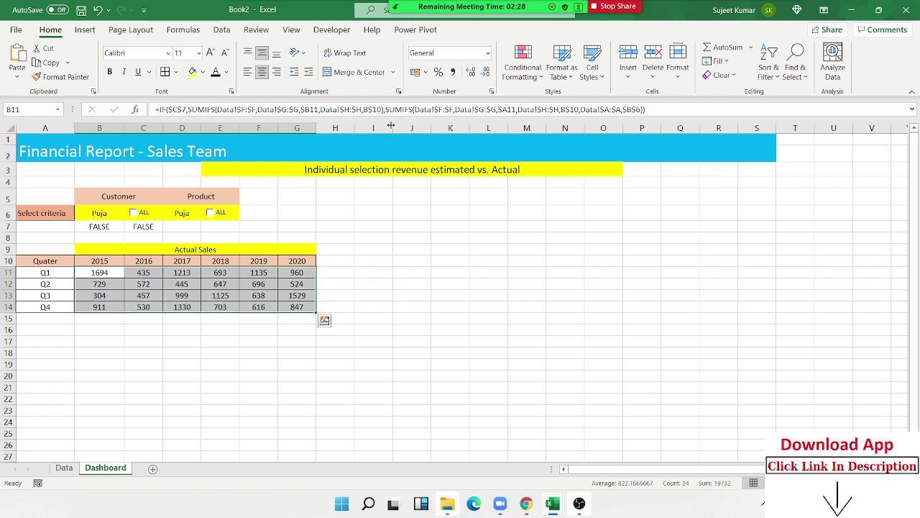
left_click(182, 237)
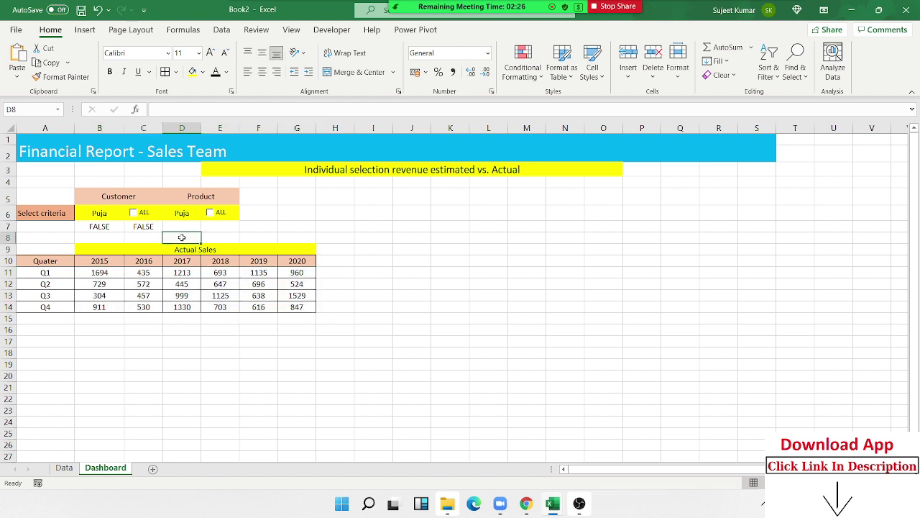
left_click(118, 270)
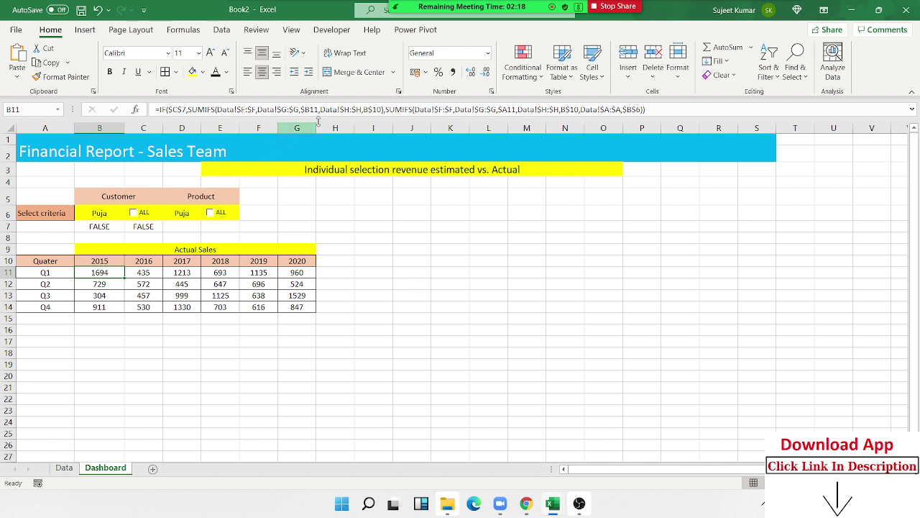
- Inspect criteria cells C7, D6 and D7 and B11's SUMIFS formula
left_click(118, 225)
left_click(155, 225)
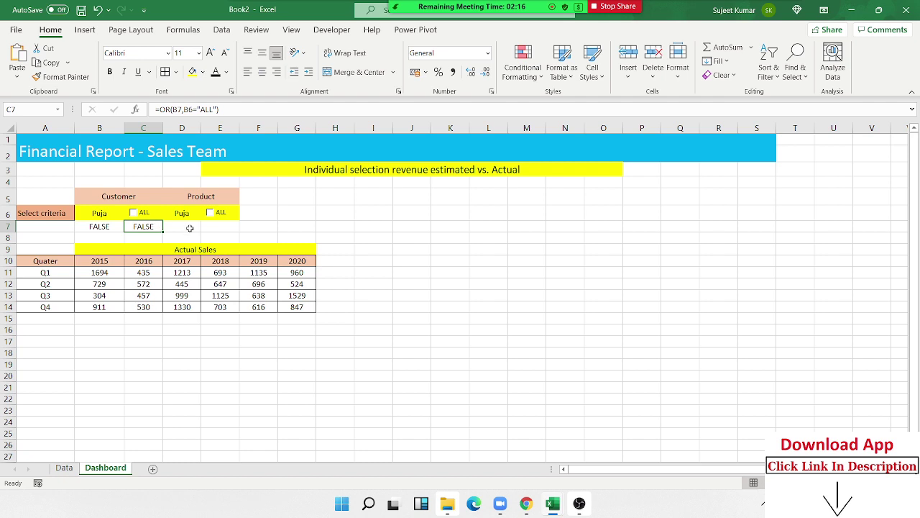
left_click(190, 227)
left_click(205, 228)
left_click(174, 217)
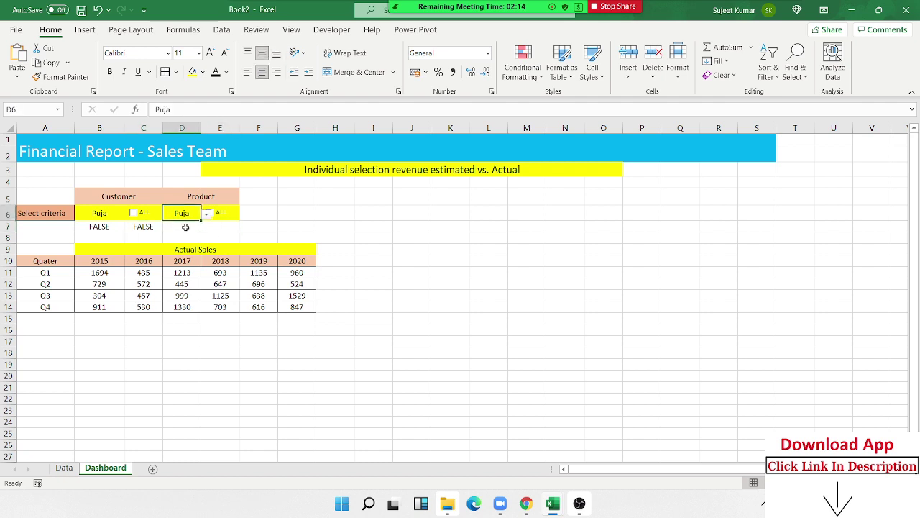
left_click(185, 227)
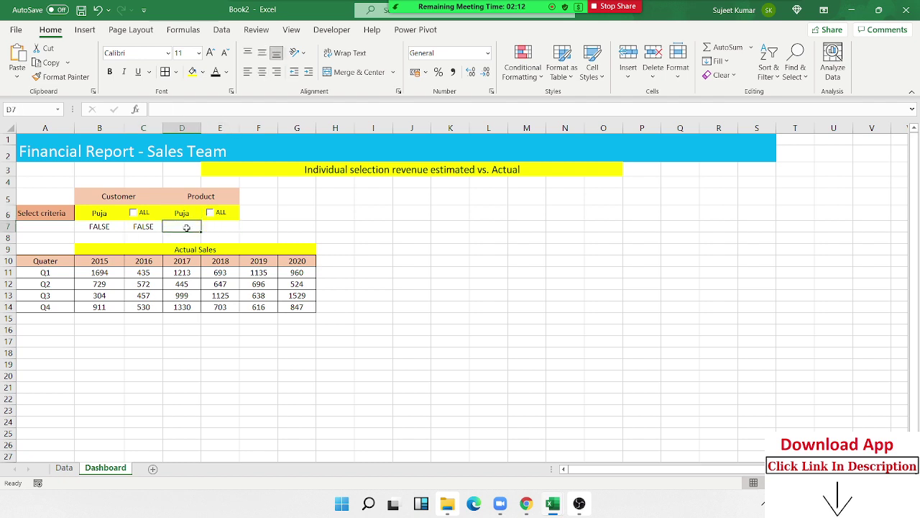
left_click(118, 271)
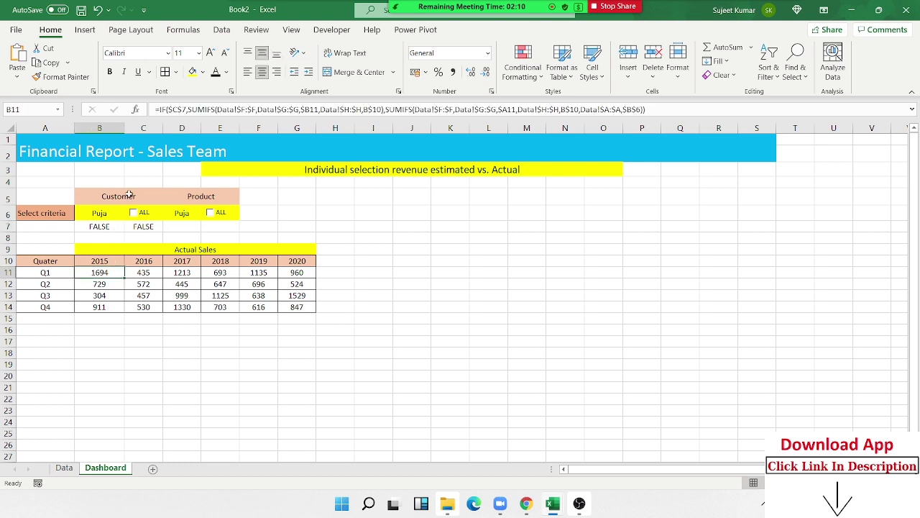
left_click_drag(129, 194, 154, 229)
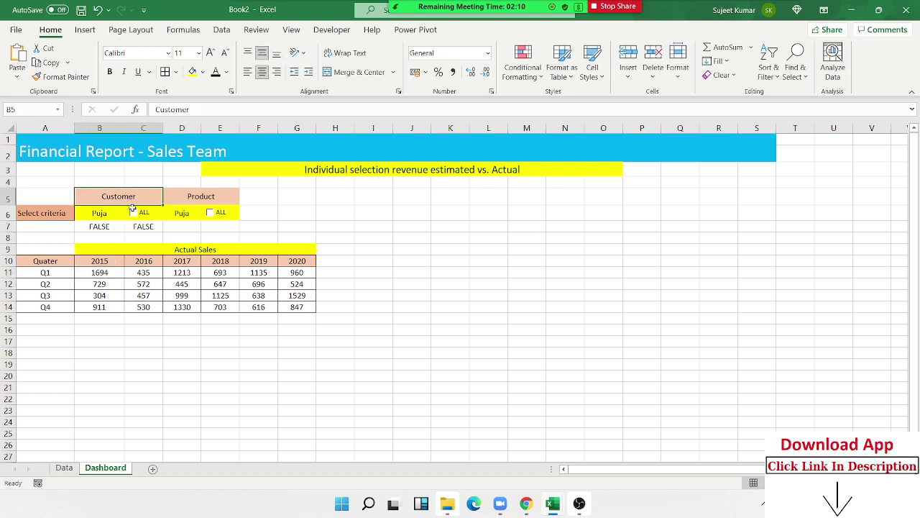
left_click(196, 237)
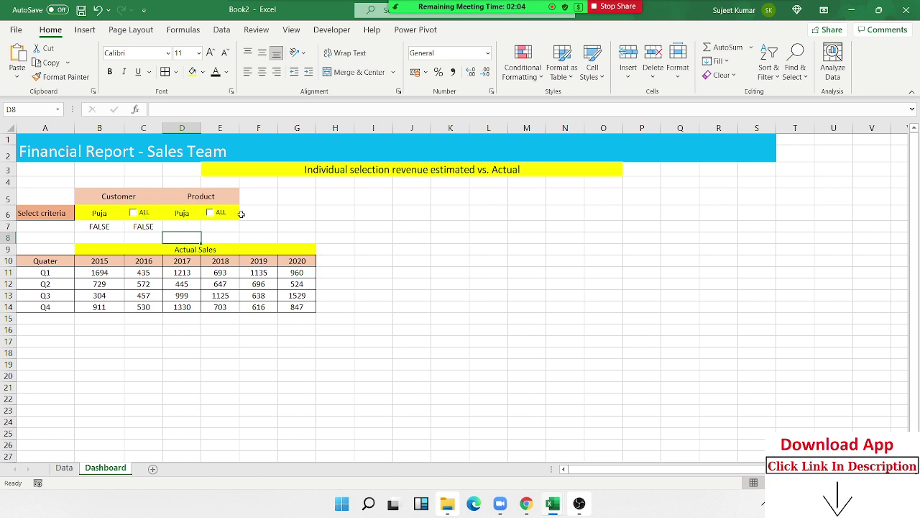
- Tick and untick the Product ALL checkbox, dismissing each circular-reference warning
left_click(210, 212)
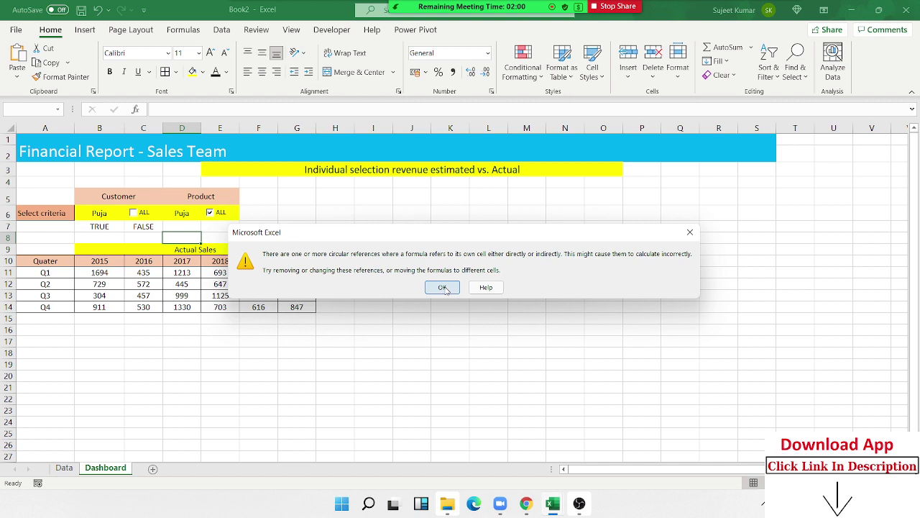
left_click(443, 287)
left_click(133, 212)
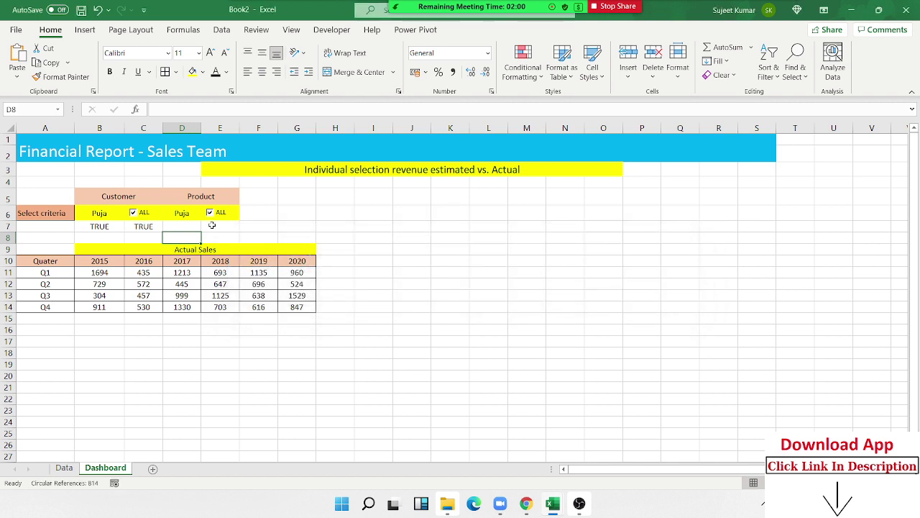
left_click(133, 213)
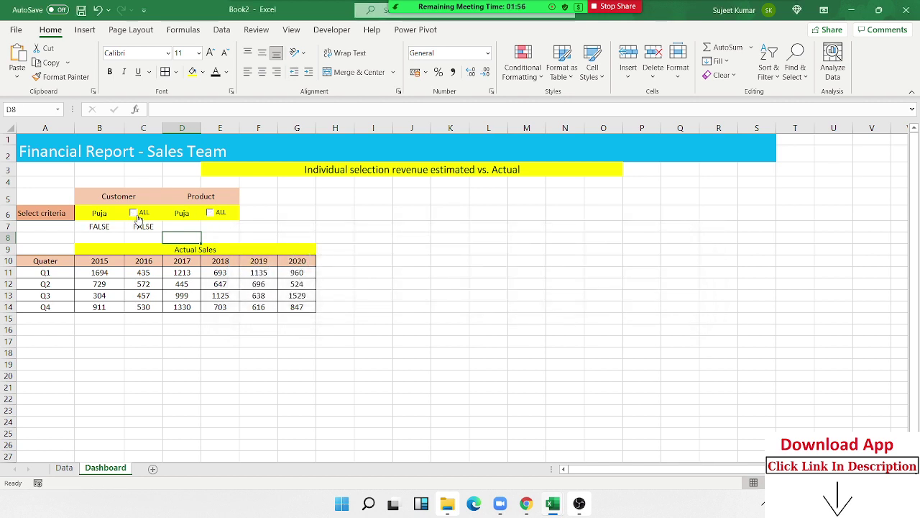
left_click(225, 229)
left_click(210, 213)
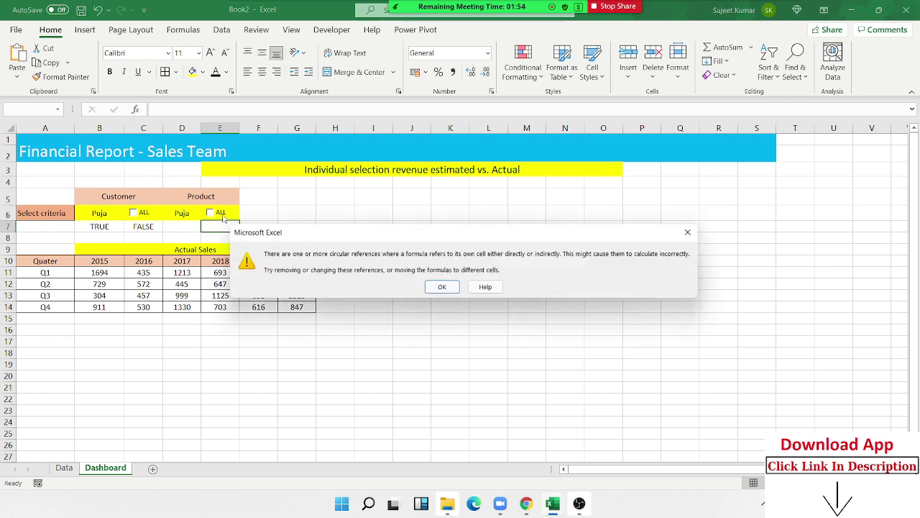
left_click(451, 293)
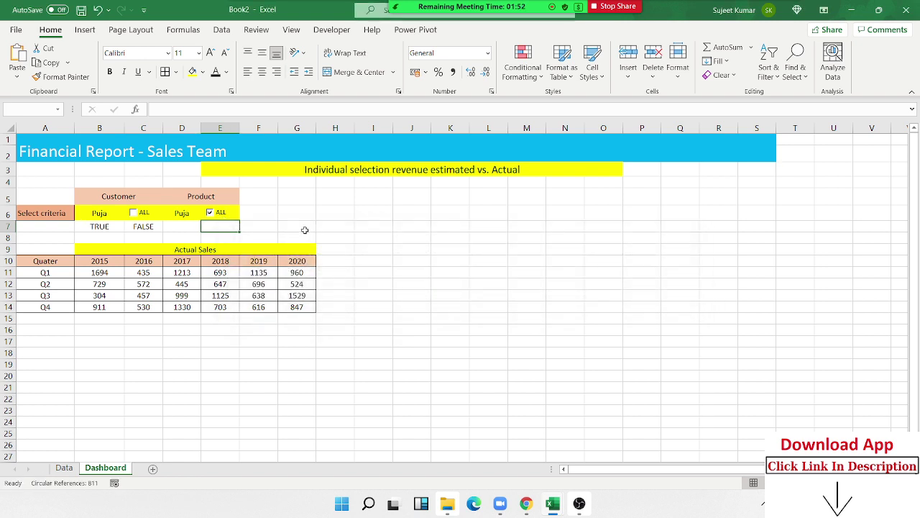
- Change the Product ALL checkbox's cell link to $B$7
right_click(223, 213)
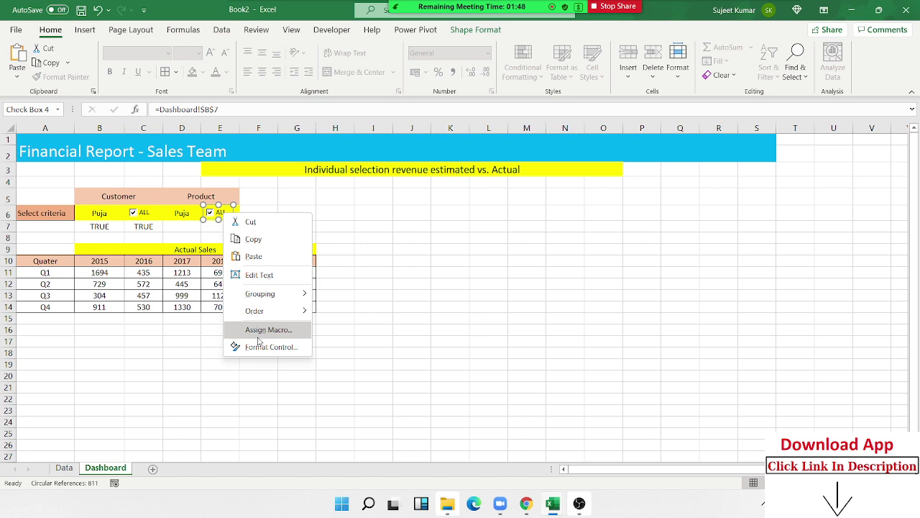
left_click(259, 346)
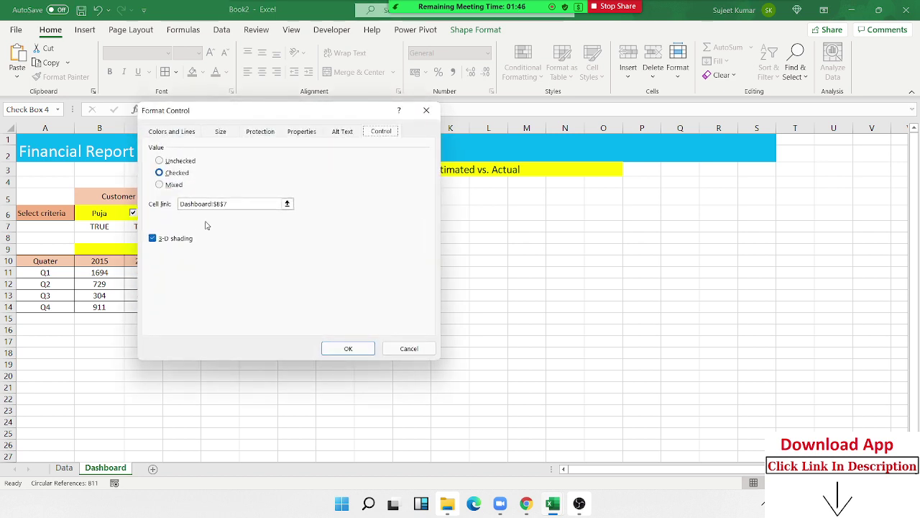
left_click(205, 204)
left_click(93, 227)
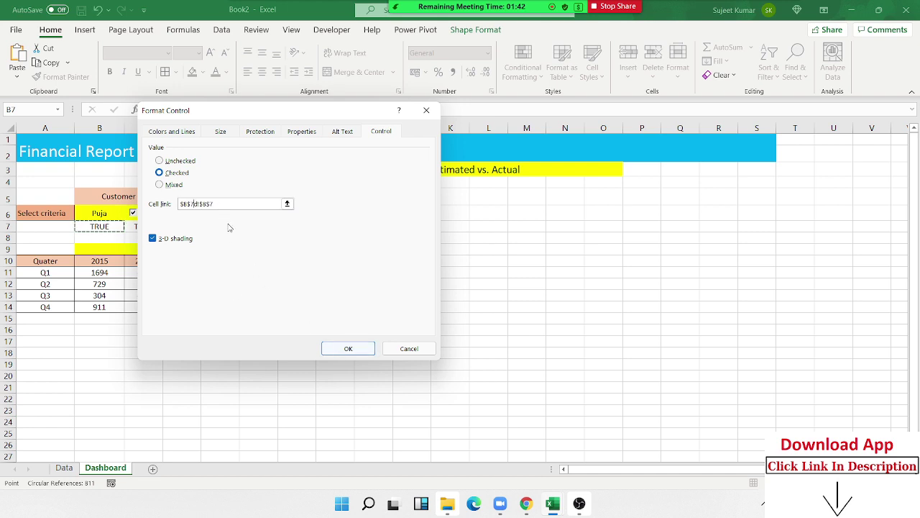
key("ctrl+a")
key("BackSpace")
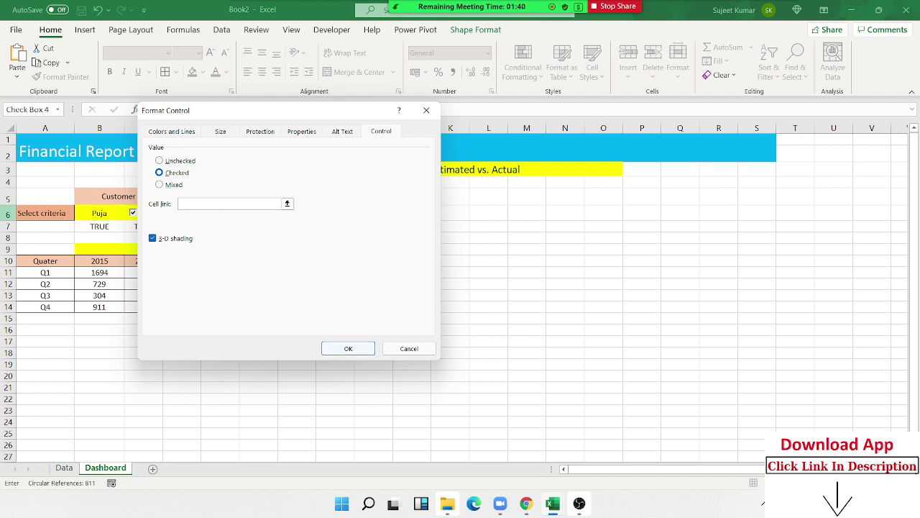
left_click(96, 226)
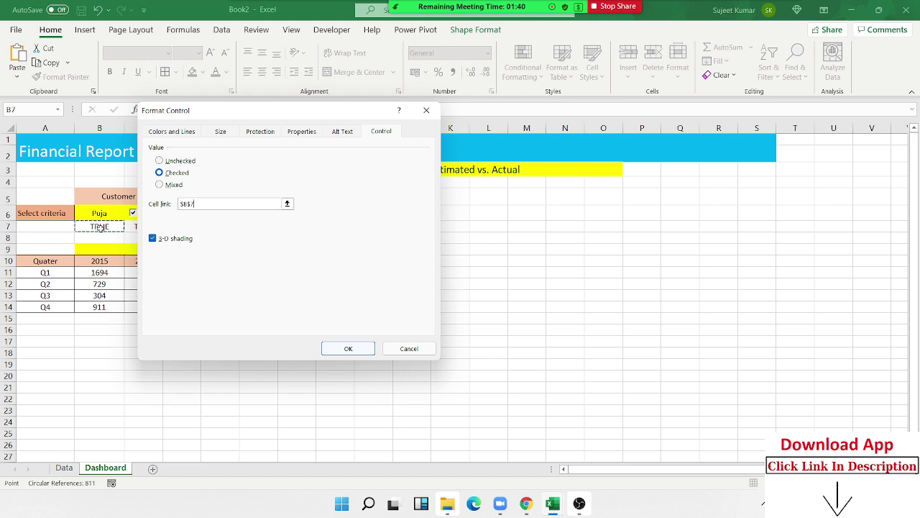
left_click(346, 352)
left_click(296, 374)
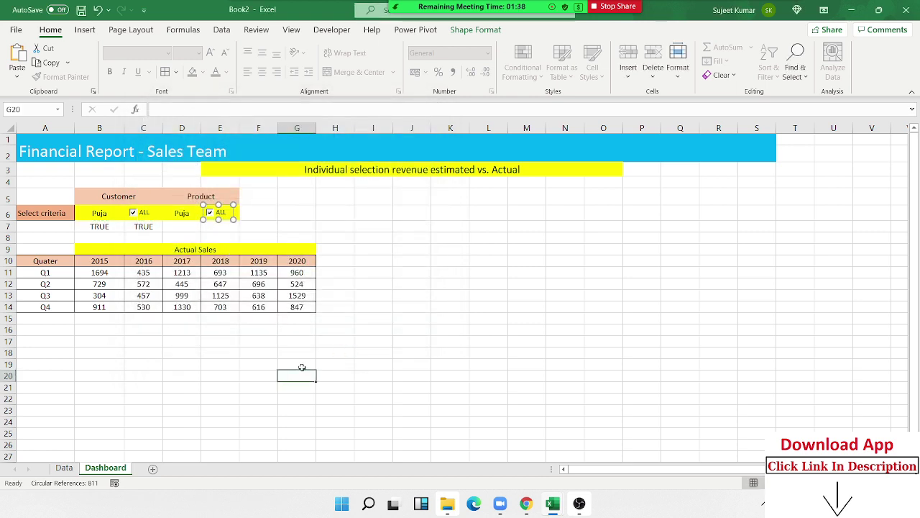
- Toggle the Product ALL checkbox again and dismiss the circular-reference warning
left_click(207, 212)
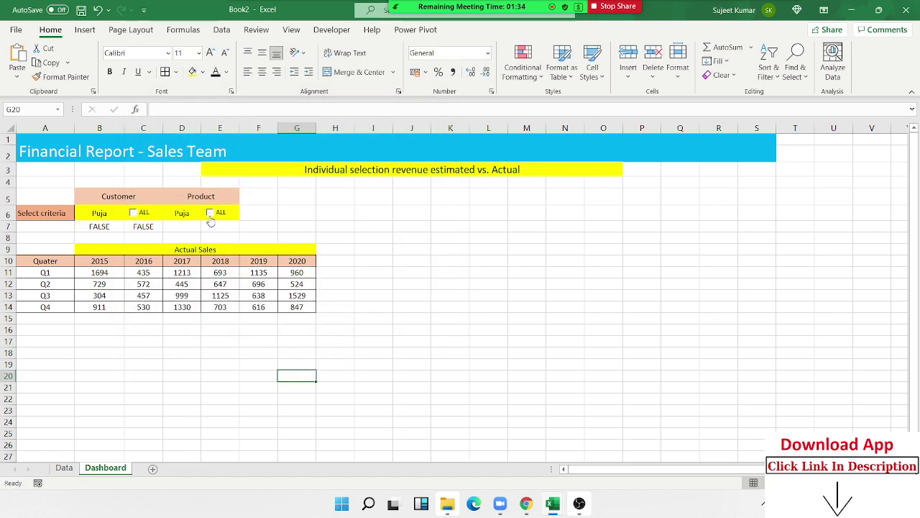
left_click(210, 219)
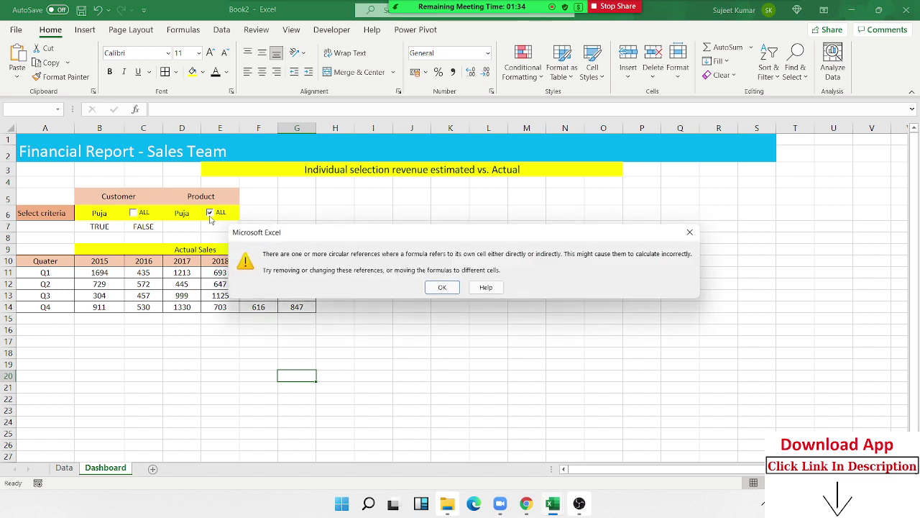
left_click(441, 289)
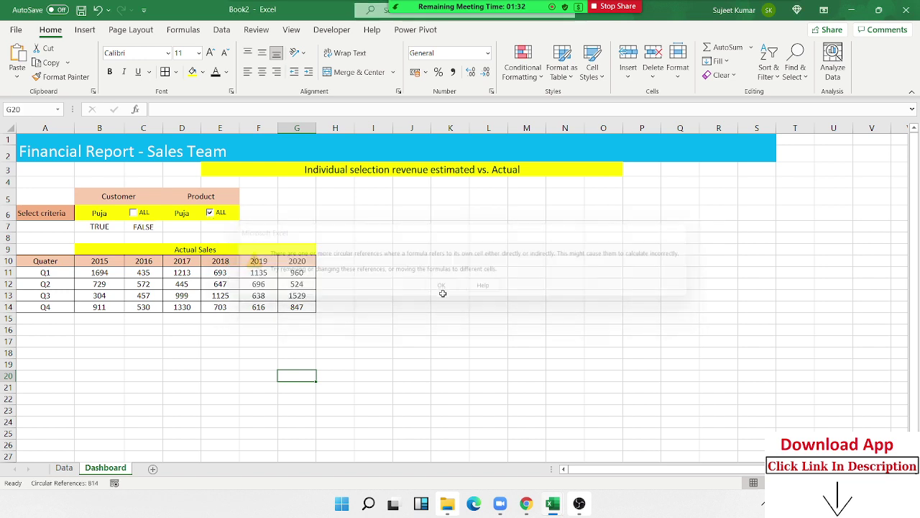
right_click(216, 216)
- Replace the old Product checkbox with a new form checkbox labelled ALL in E6
key("Escape")
key("Delete")
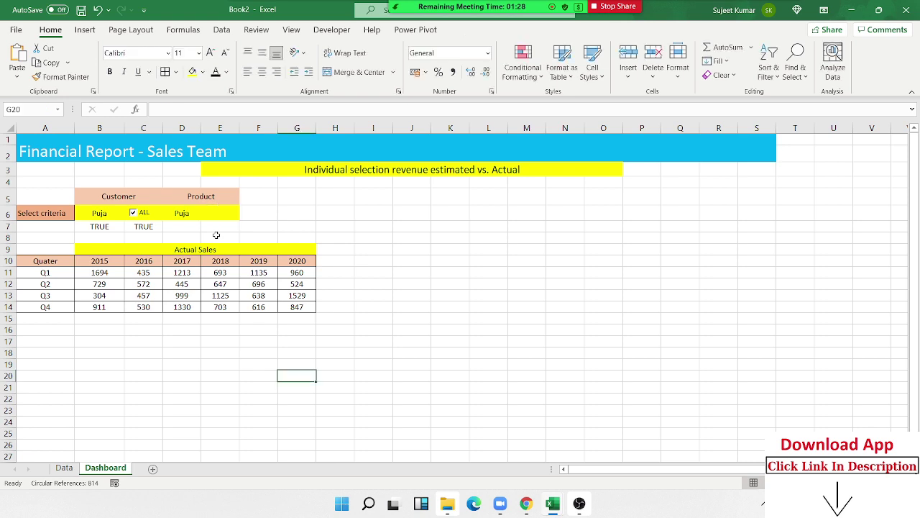
left_click(332, 29)
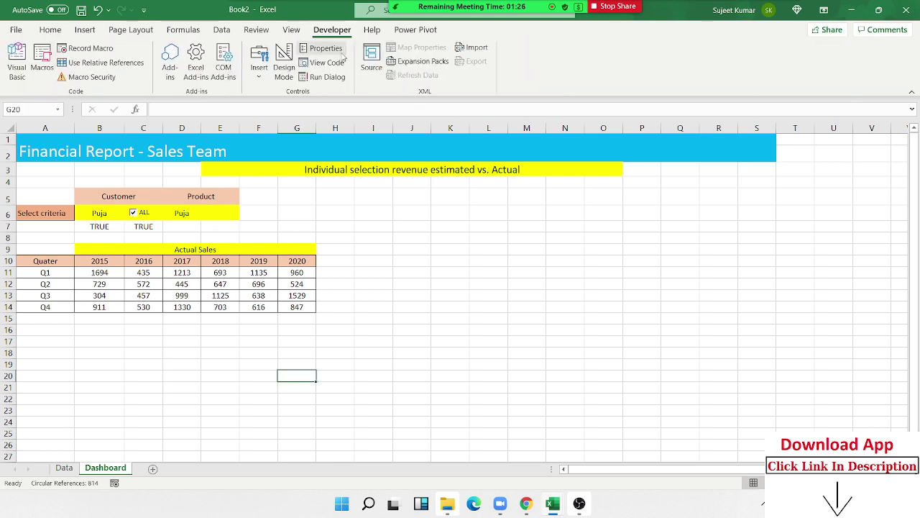
left_click(260, 72)
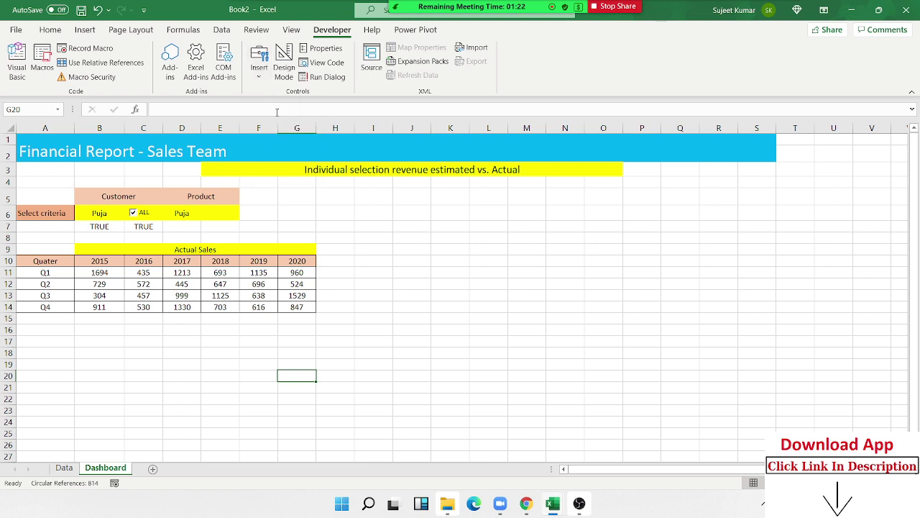
left_click(276, 109)
left_click_drag(203, 208, 233, 219)
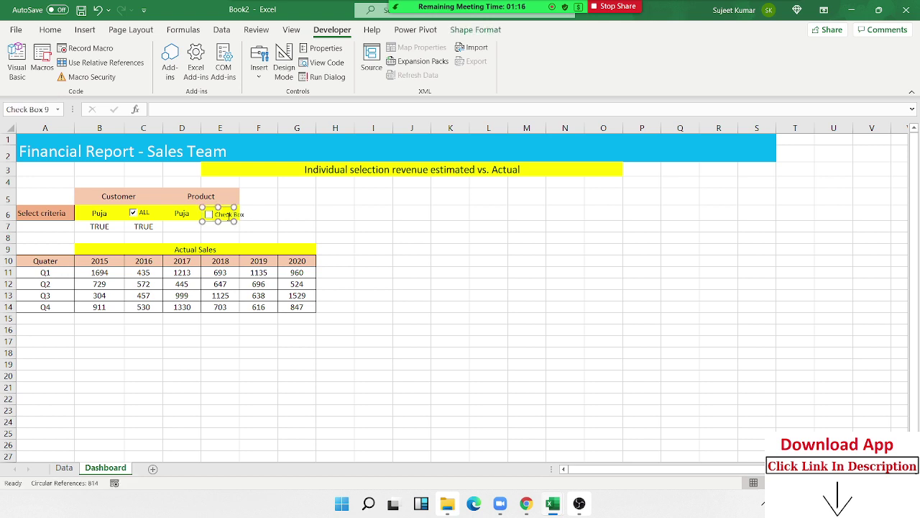
left_click(216, 214)
key("Delete")
type("ALL")
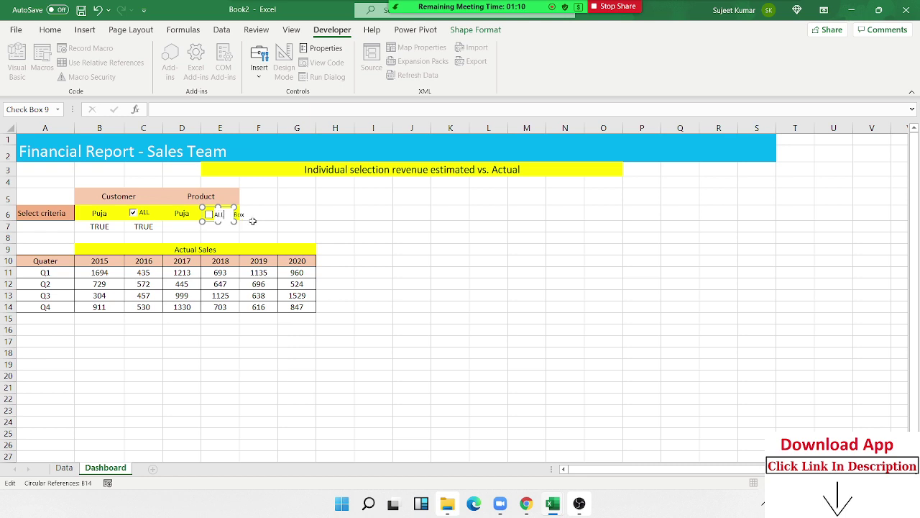
left_click(250, 226)
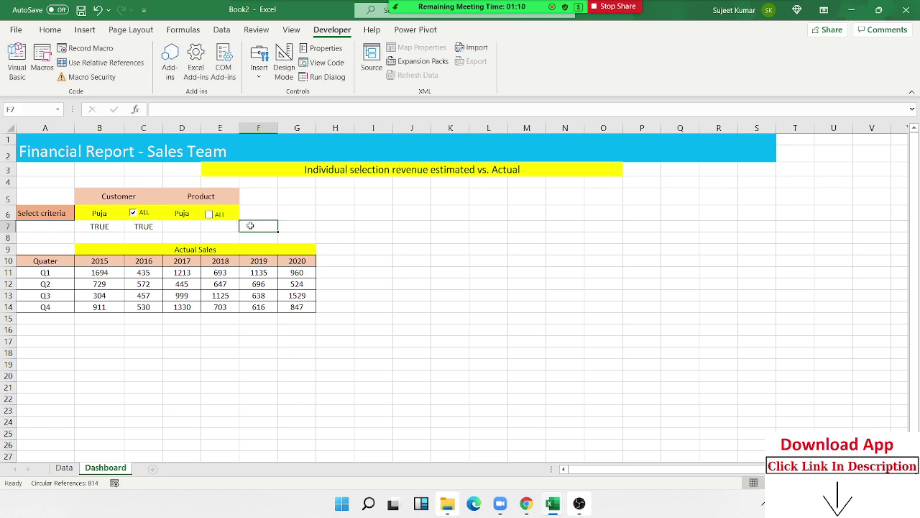
- Link the new checkbox to cell B7 with 3-D shading turned on
right_click(210, 214)
left_click(244, 351)
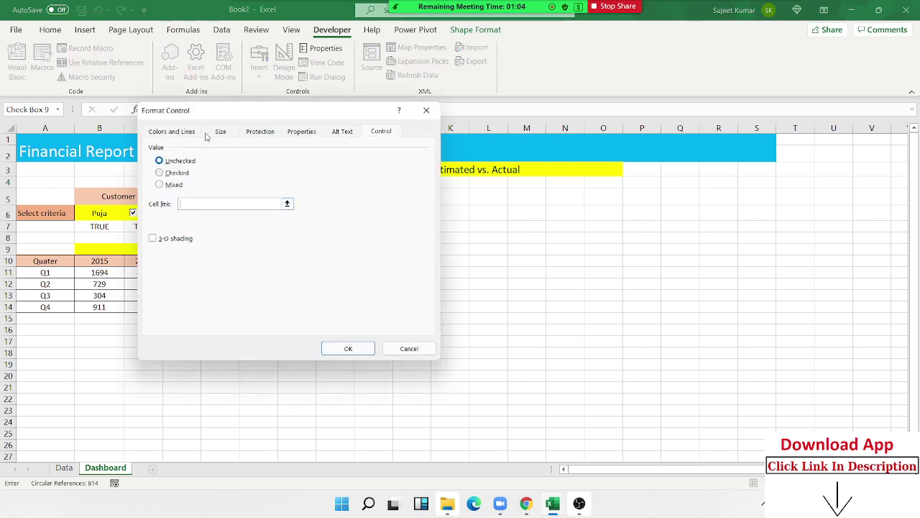
left_click_drag(211, 114, 507, 163)
left_click(105, 228)
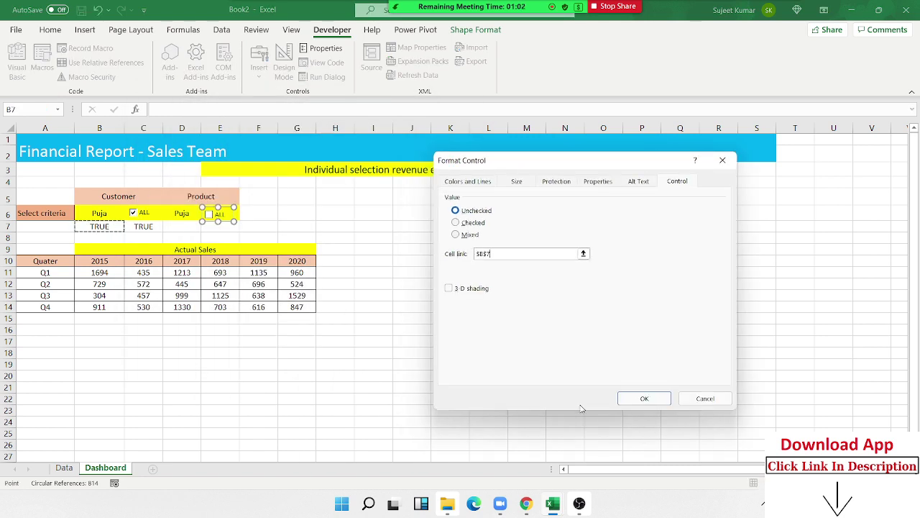
left_click(473, 289)
left_click(649, 399)
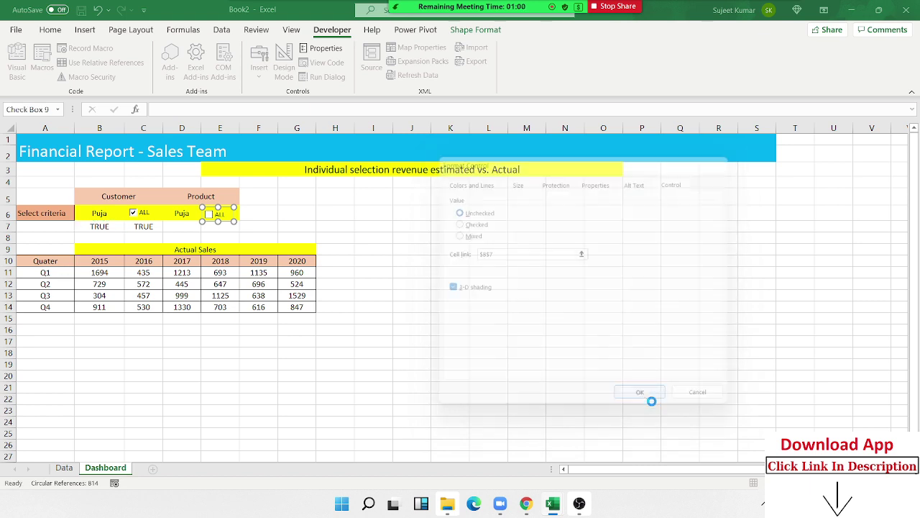
left_click(457, 341)
- Tick the new checkbox, dismiss the circular-reference warning, confirm B7 reads TRUE, then untick
left_click(209, 215)
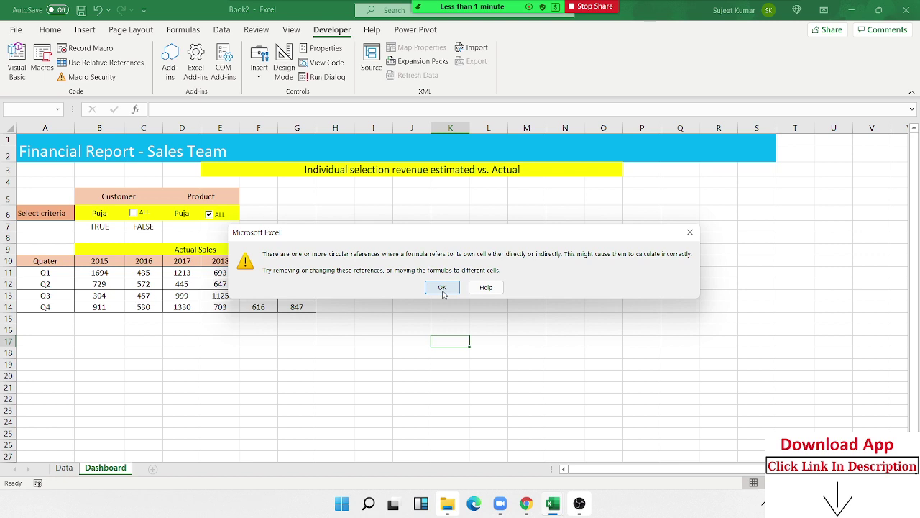
left_click(443, 287)
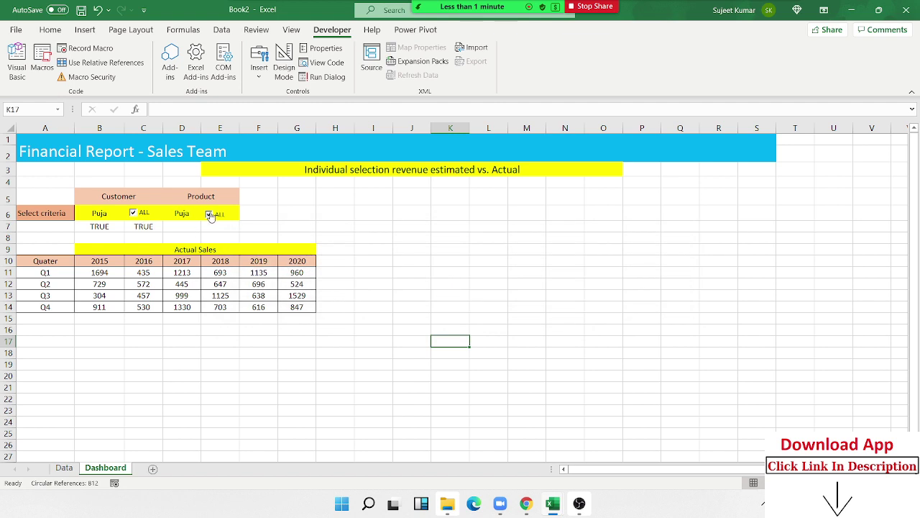
left_click(112, 233)
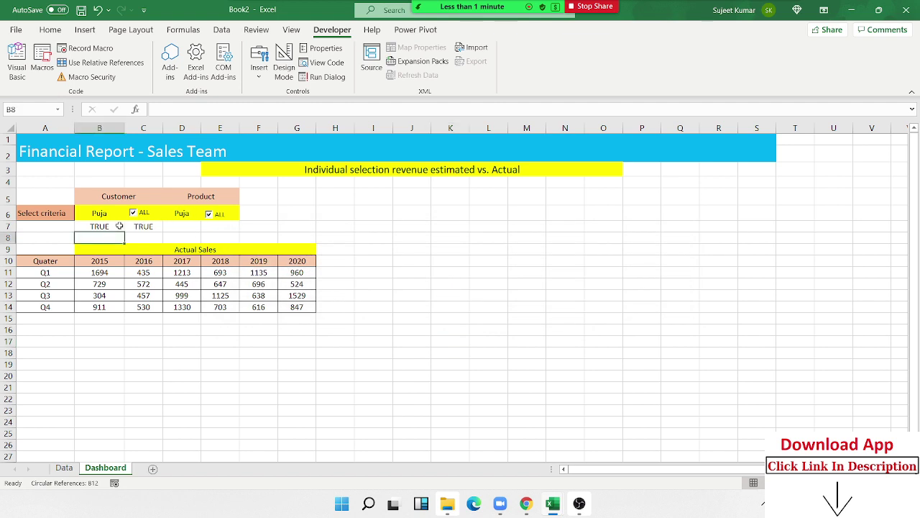
left_click(138, 235)
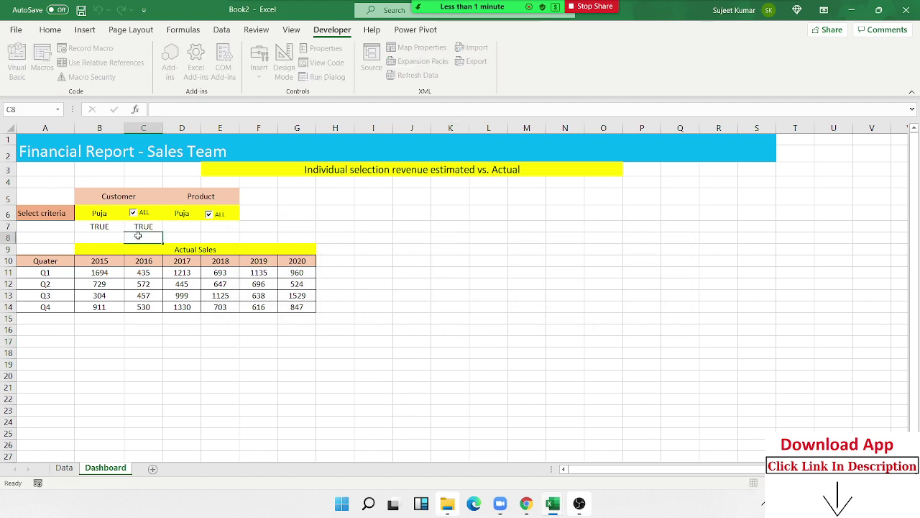
double_click(120, 225)
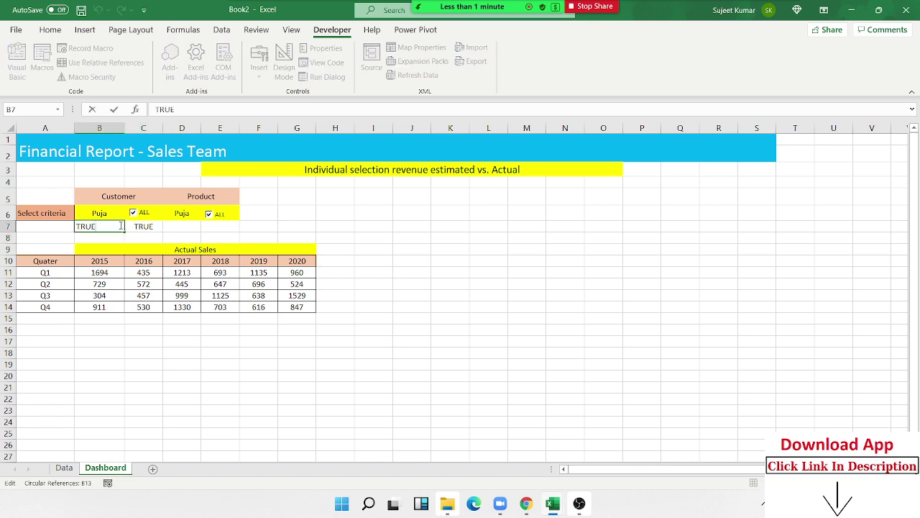
left_click(209, 214)
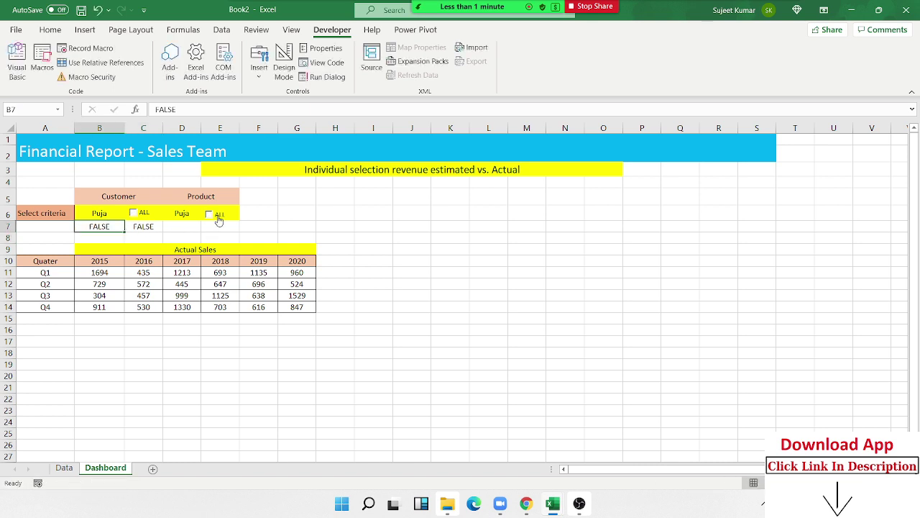
- Relink the Product ALL checkbox to $D$7 and tick it so D7 reads TRUE
right_click(219, 217)
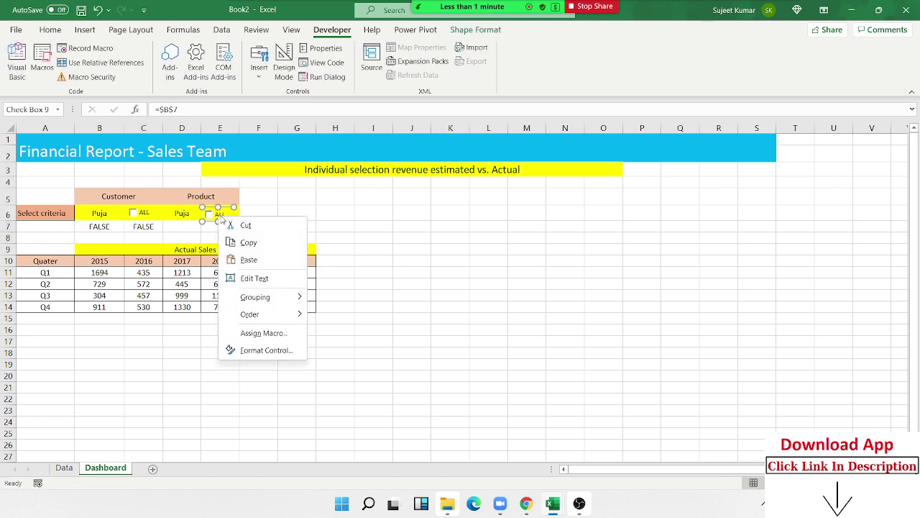
left_click(249, 350)
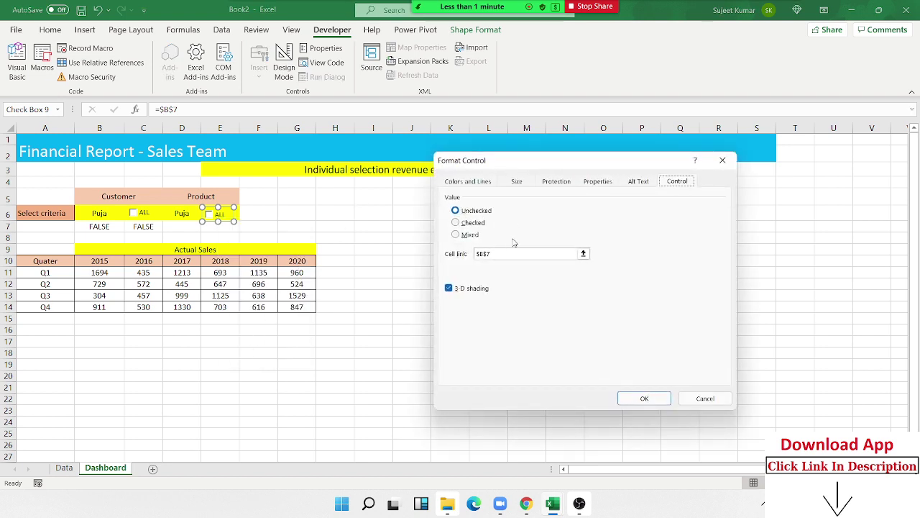
left_click(525, 253)
left_click(189, 226)
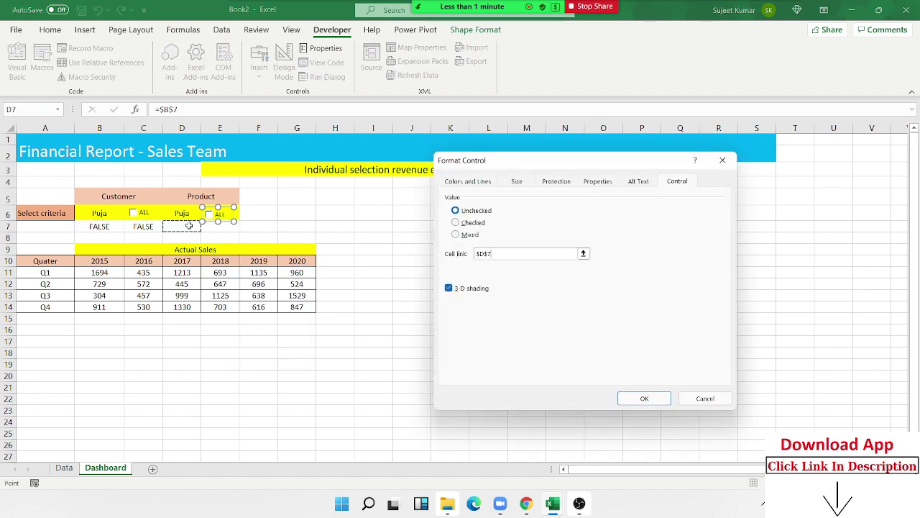
left_click(644, 399)
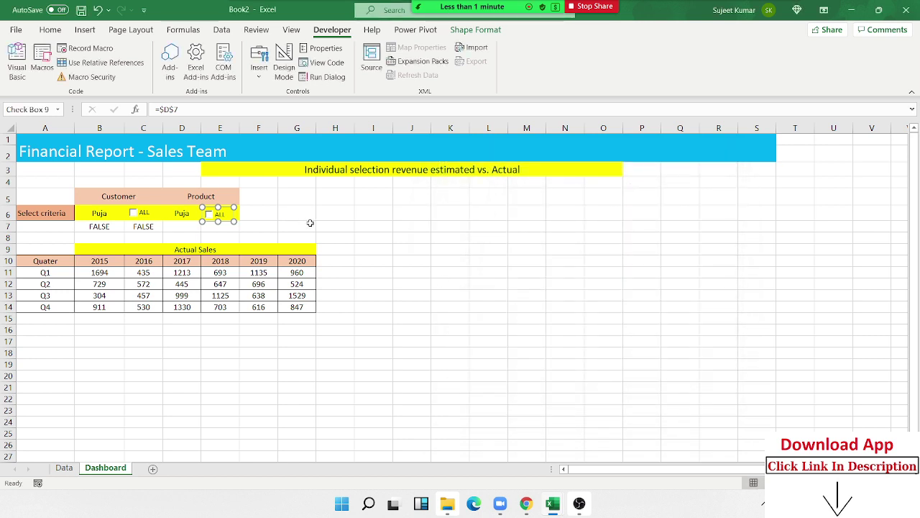
left_click(310, 223)
left_click(219, 214)
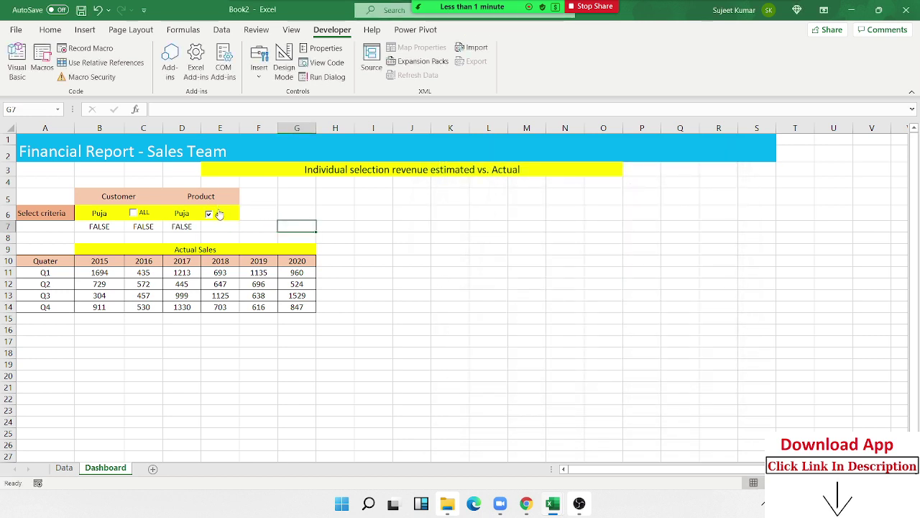
left_click(218, 214)
left_click(232, 227)
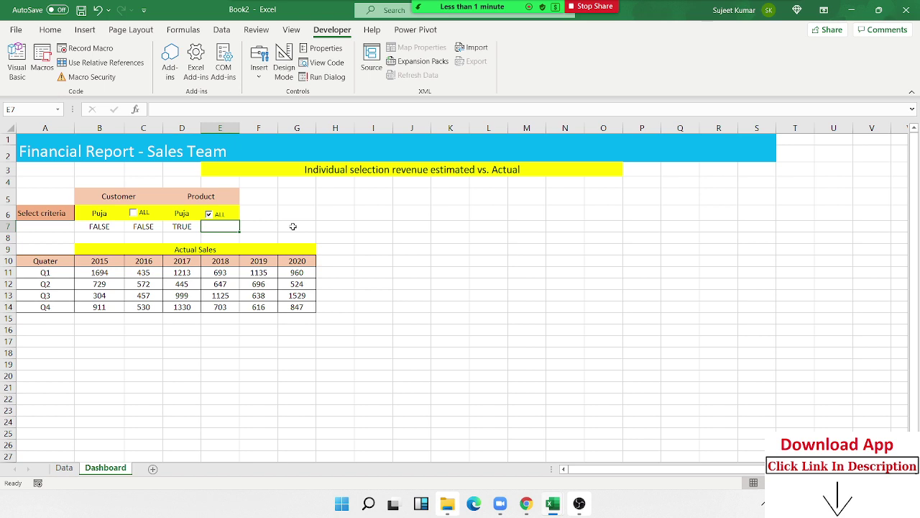
- Enter an OR formula in E7 comparing D6 to the product name, with D7 as second condition
type("=if")
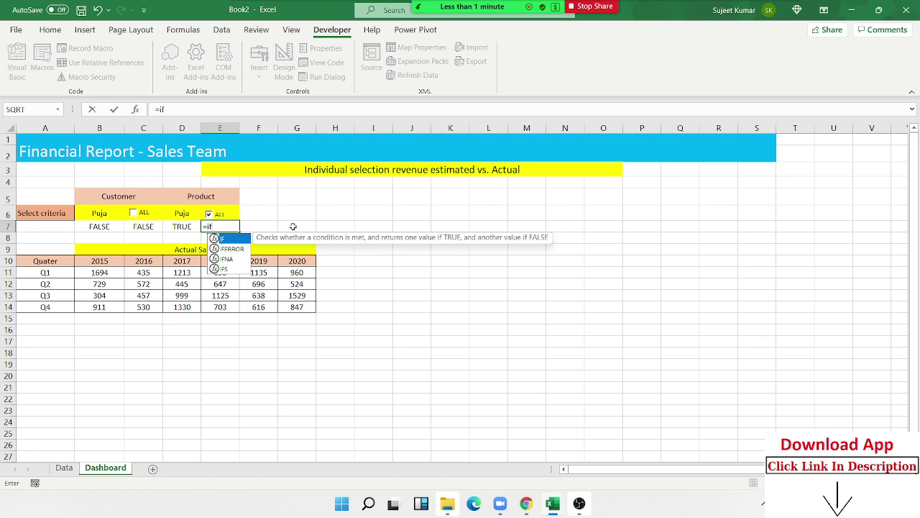
key("BackSpace")
key("BackSpace")
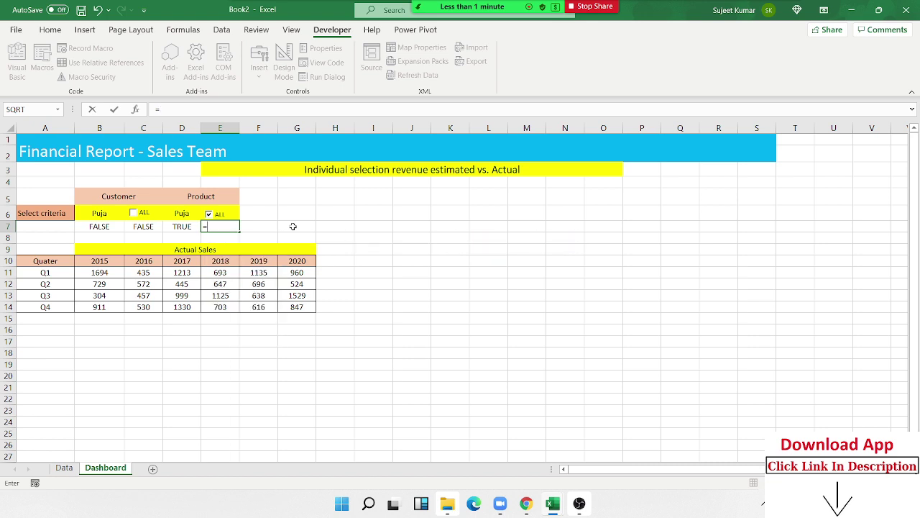
type("or(")
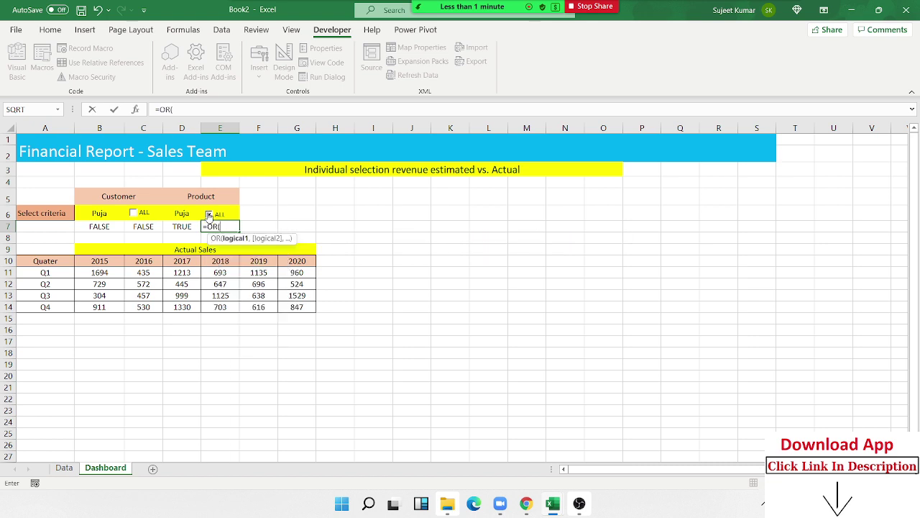
left_click(172, 210)
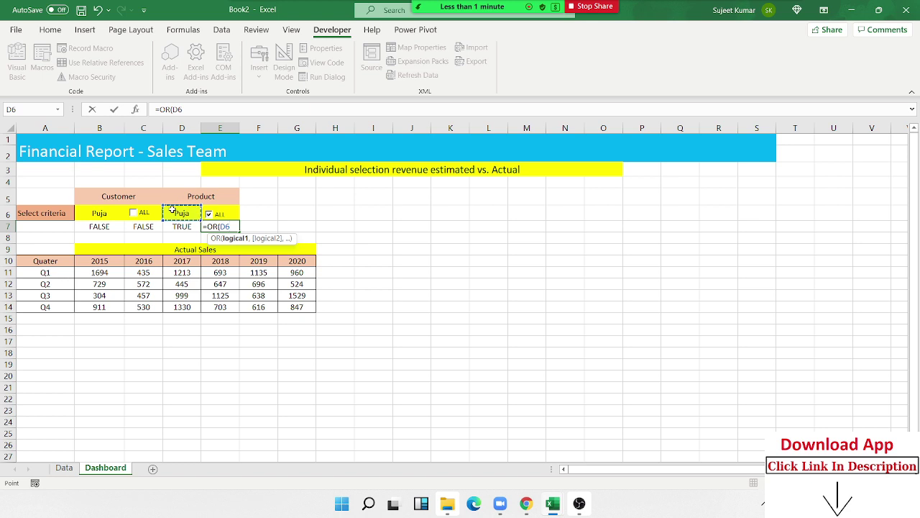
type("=")
type("\"Puja\",")
left_click(185, 225)
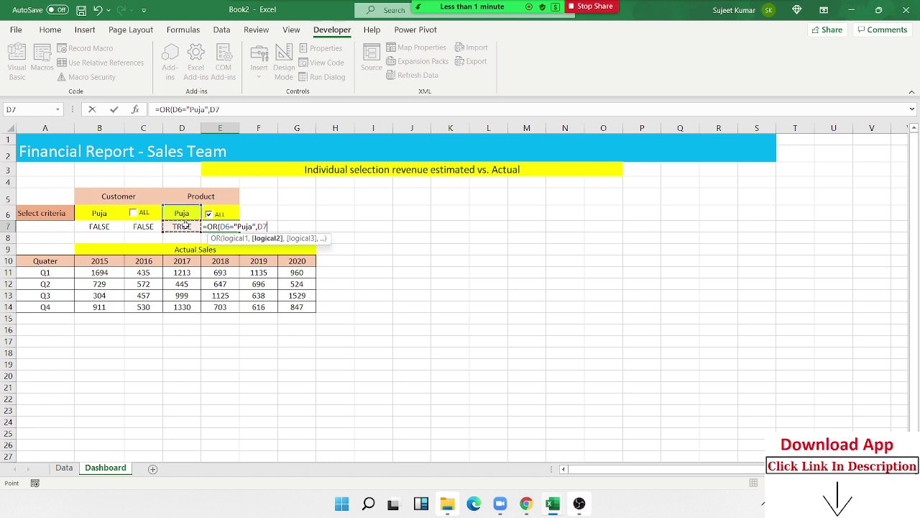
key("Return")
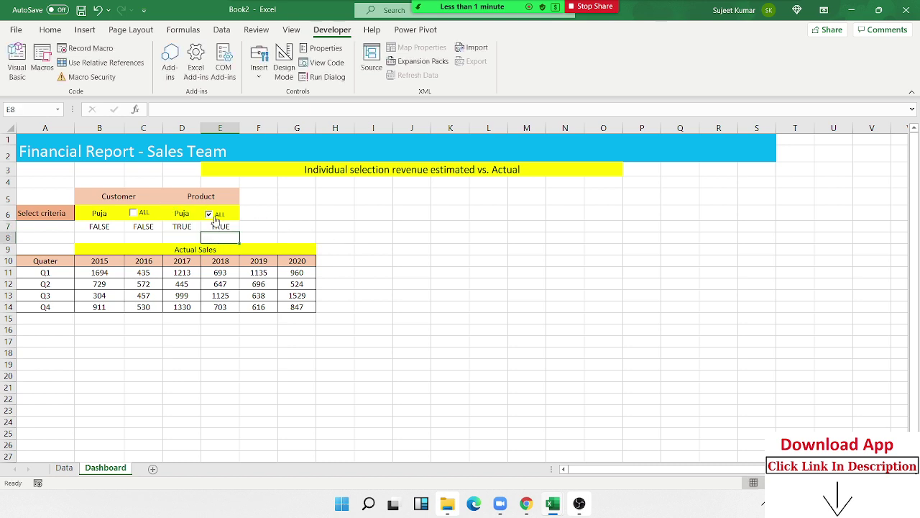
- Check D6's product list and reopen E7's formula to revise the quoted product name
left_click(188, 210)
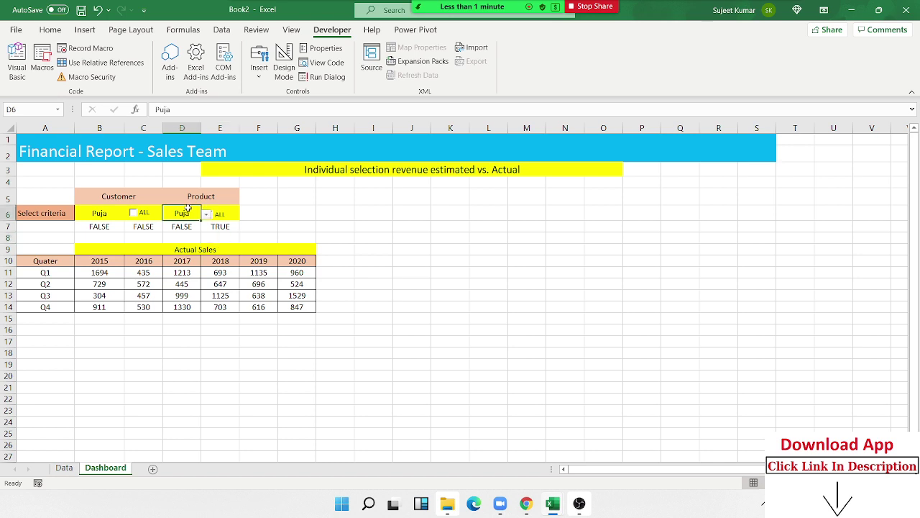
left_click(207, 215)
left_click(215, 226)
double_click(222, 227)
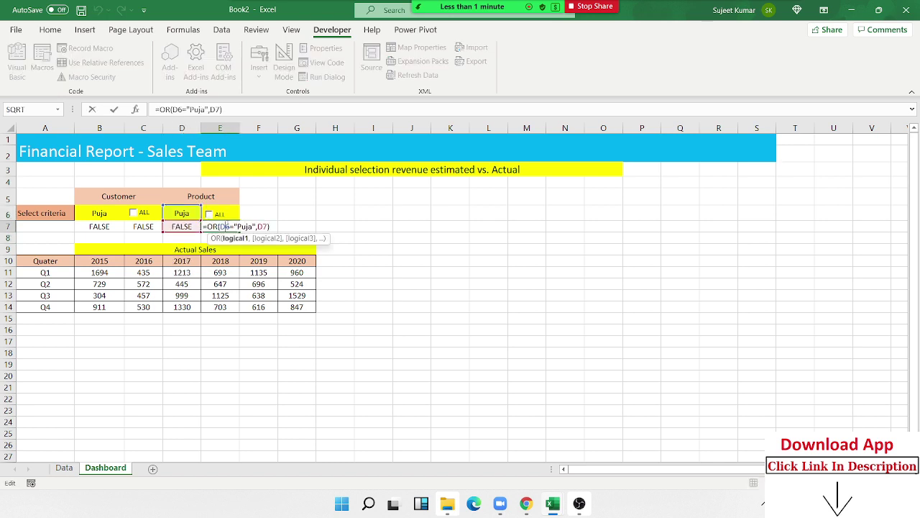
double_click(248, 226)
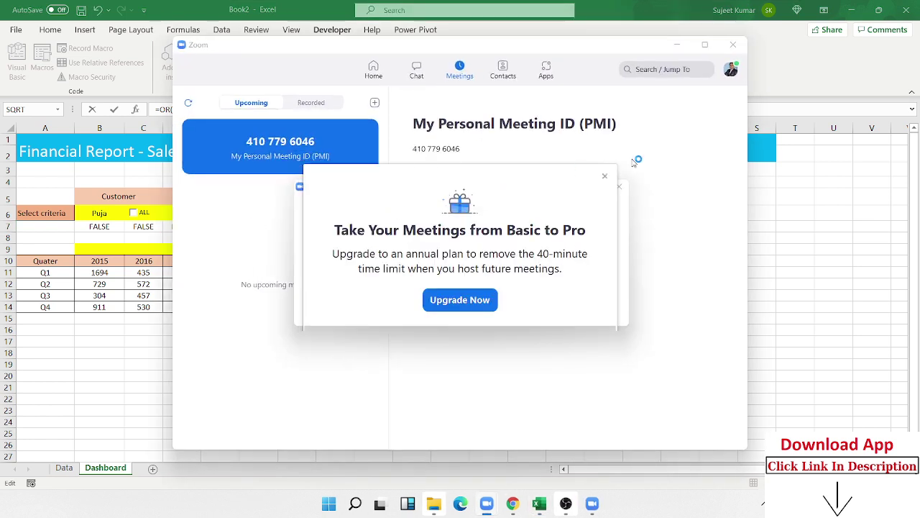
- Close the Basic to Pro upgrade popup and start the Personal Meeting ID meeting
left_click(605, 177)
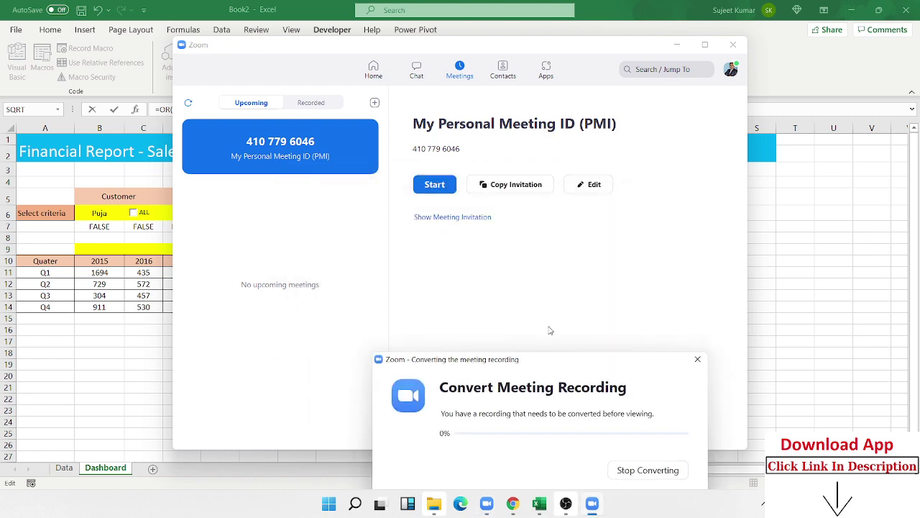
key("super+d")
mouse_move(539, 503)
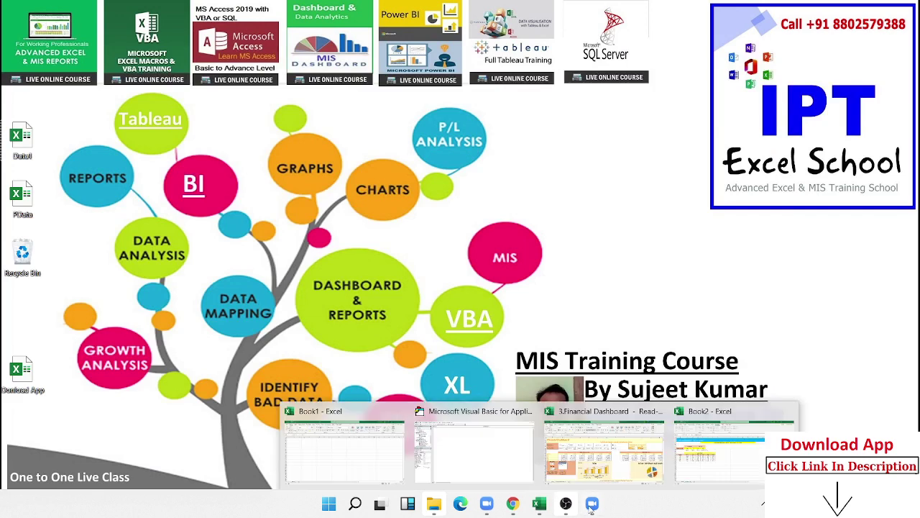
mouse_move(602, 510)
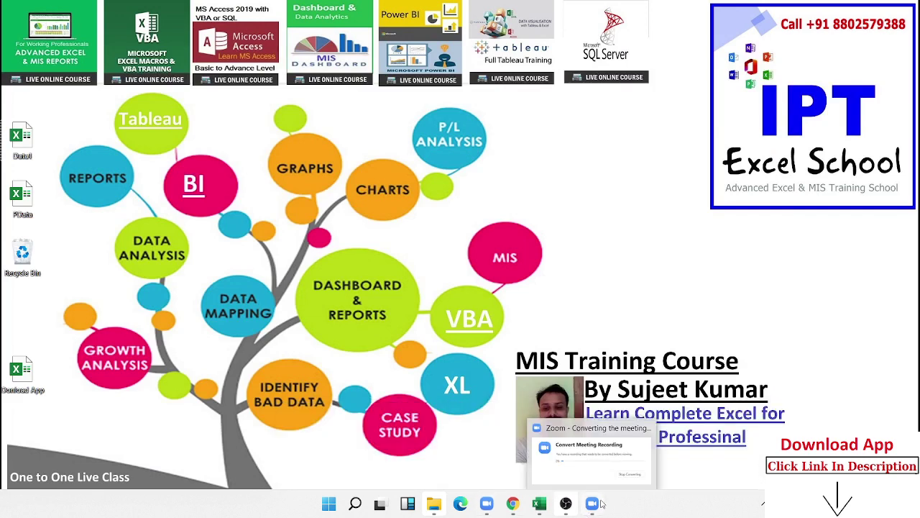
left_click(592, 504)
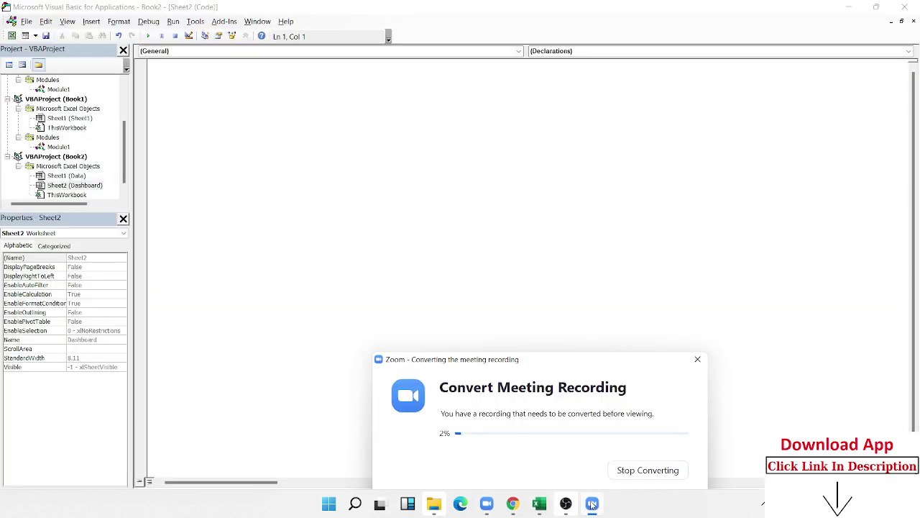
left_click(486, 506)
left_click(444, 191)
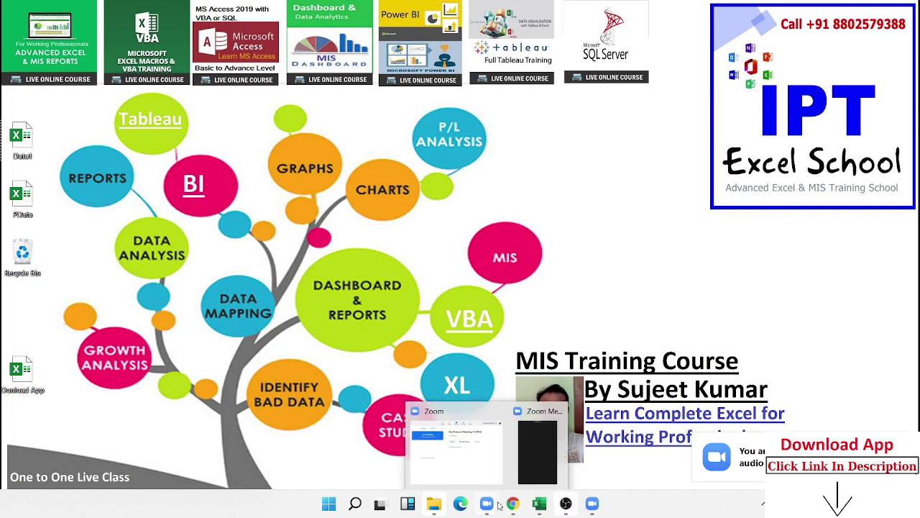
- Switch between the Book2 workbook, the recording conversion window and the main Zoom window
mouse_move(513, 510)
mouse_move(554, 506)
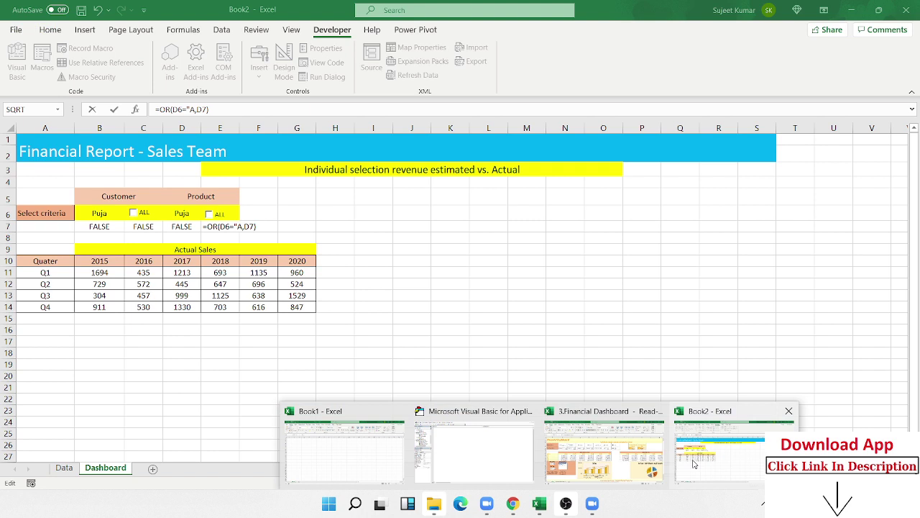
left_click(694, 464)
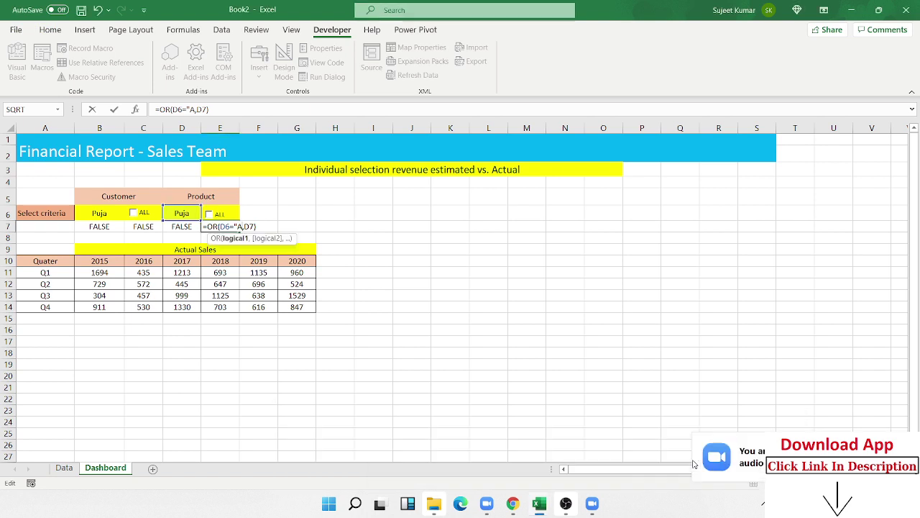
mouse_move(592, 507)
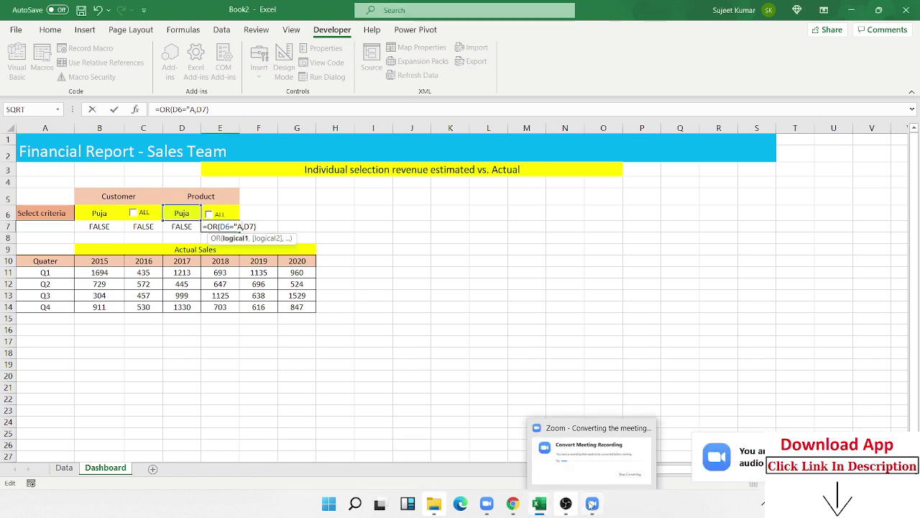
left_click(590, 505)
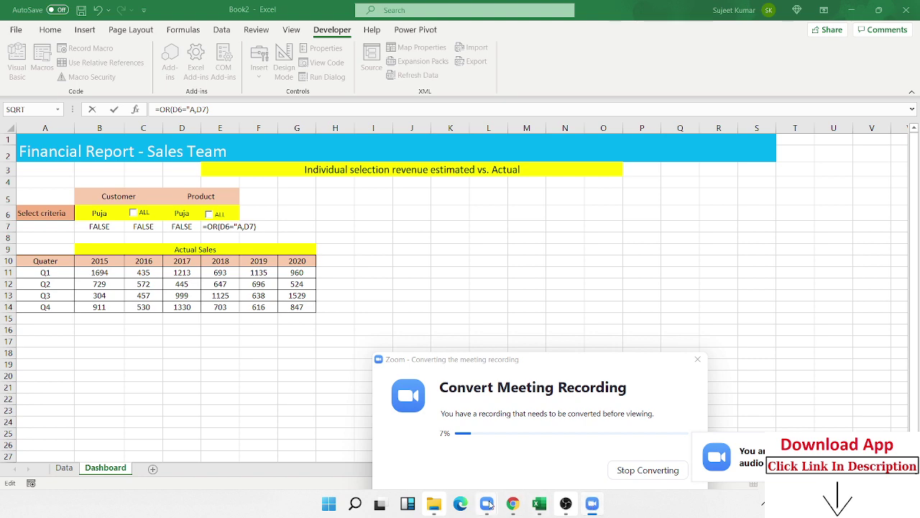
mouse_move(488, 505)
left_click(490, 466)
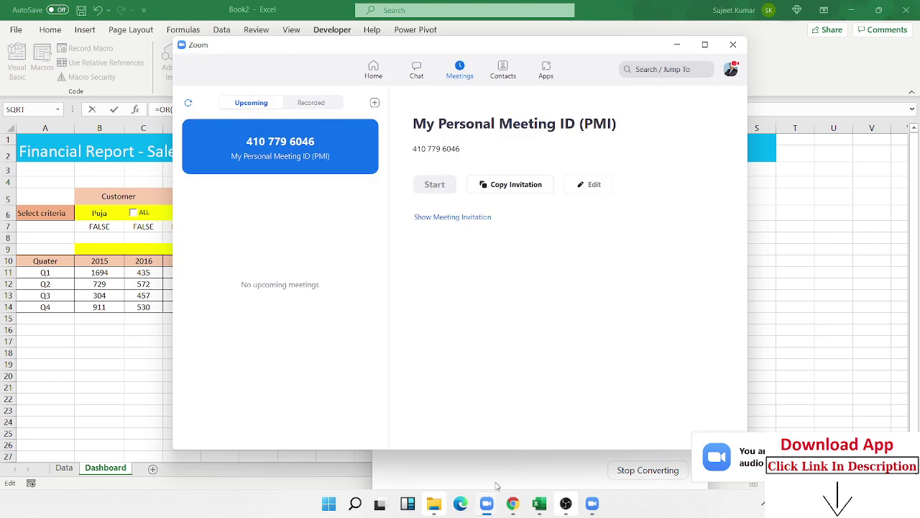
- Maximise the meeting window and share the whole desktop with Excel visible
mouse_move(496, 487)
left_click(546, 442)
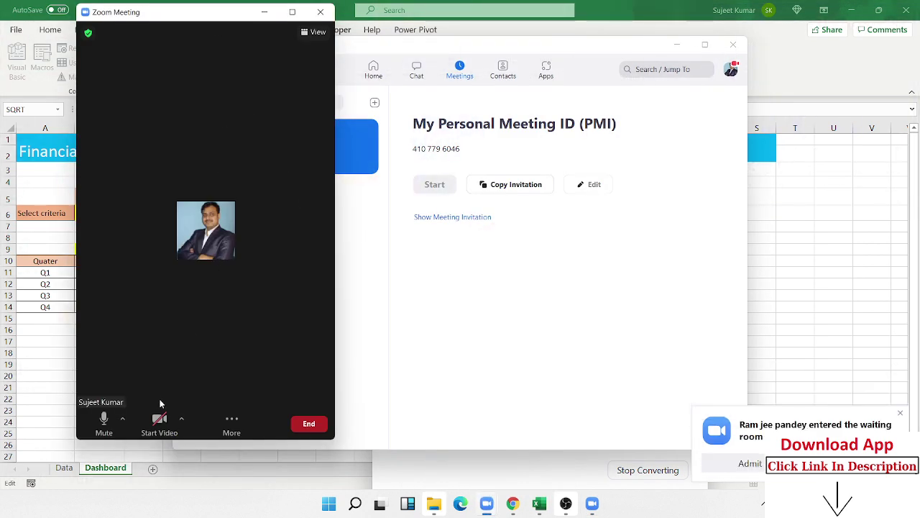
left_click(292, 12)
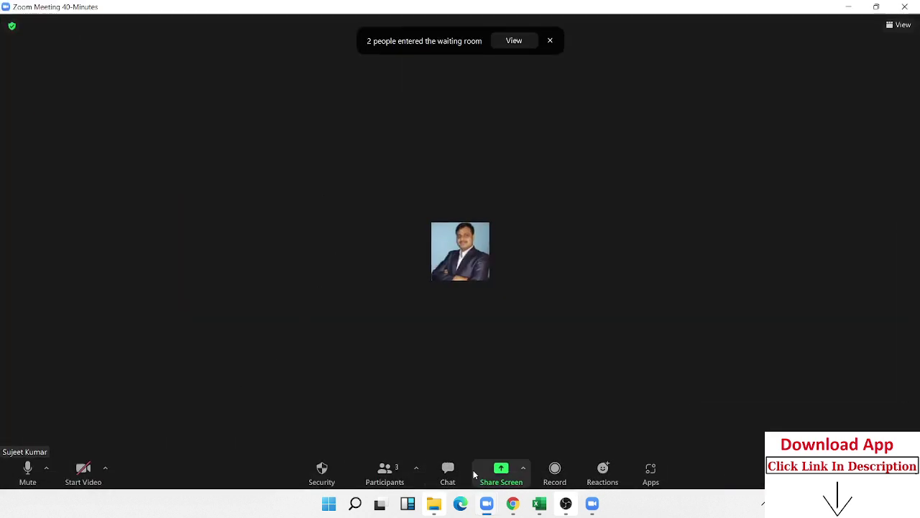
left_click(502, 476)
left_click(706, 419)
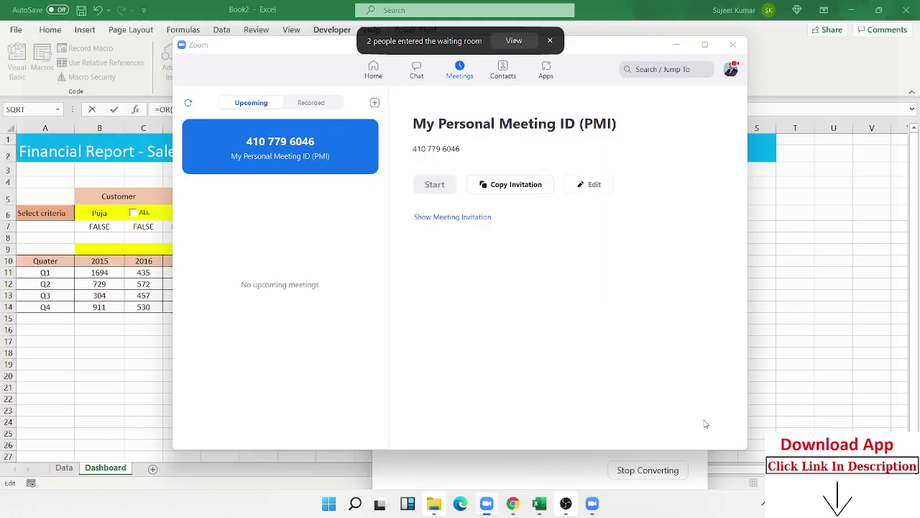
left_click(677, 44)
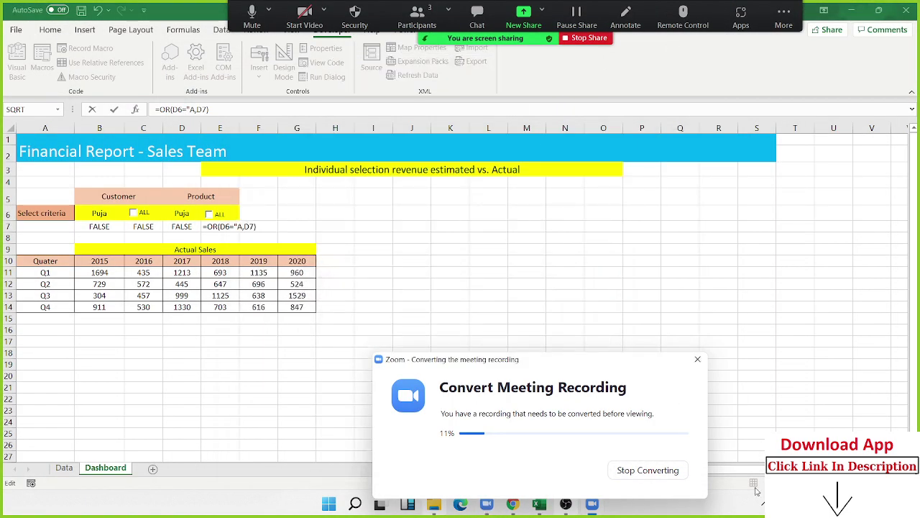
left_click_drag(642, 360, 913, 484)
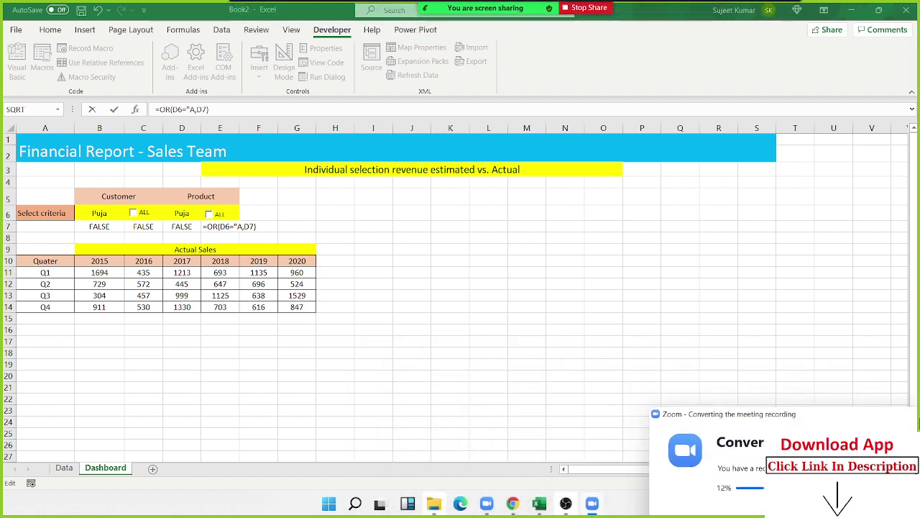
- Allow both attendees to record local files from the Participants list
mouse_move(447, 5)
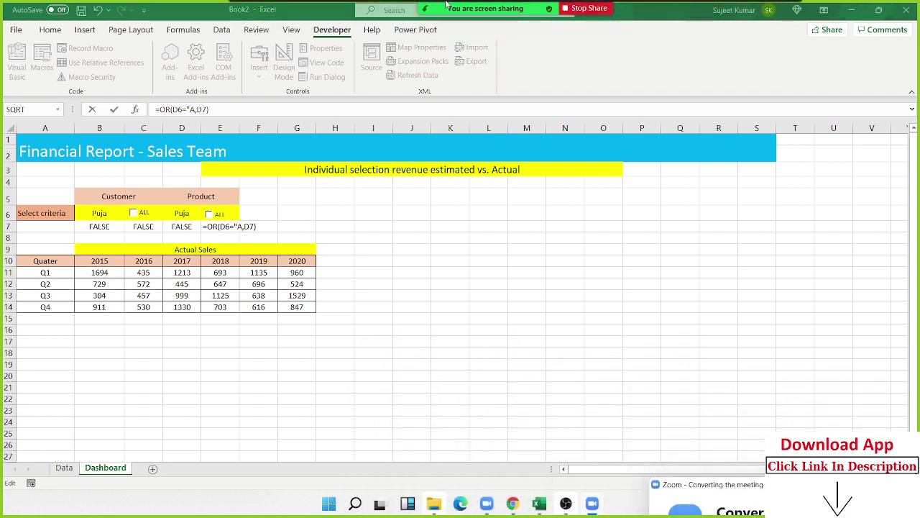
left_click(442, 11)
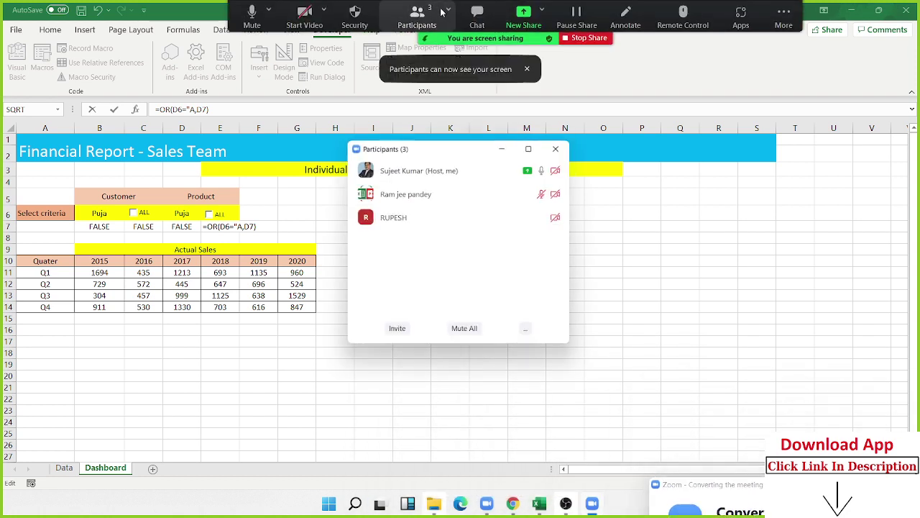
left_click(548, 217)
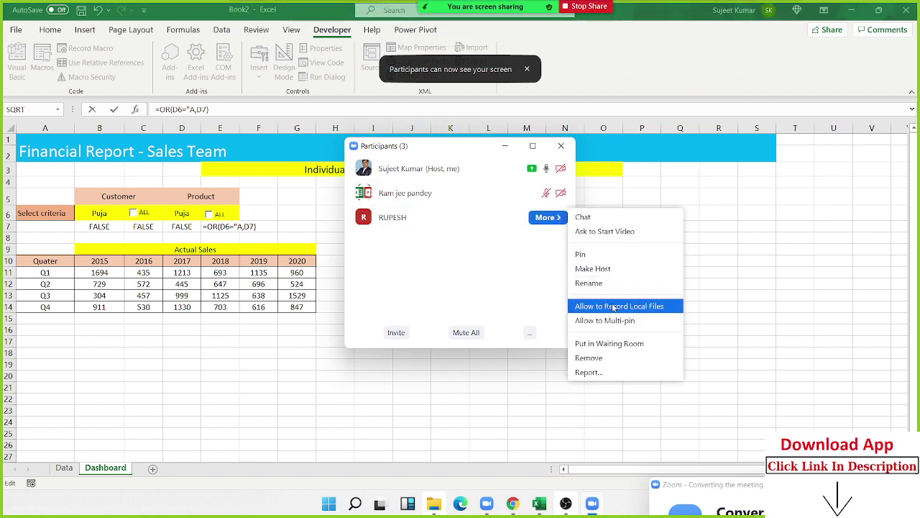
left_click(613, 309)
left_click(549, 192)
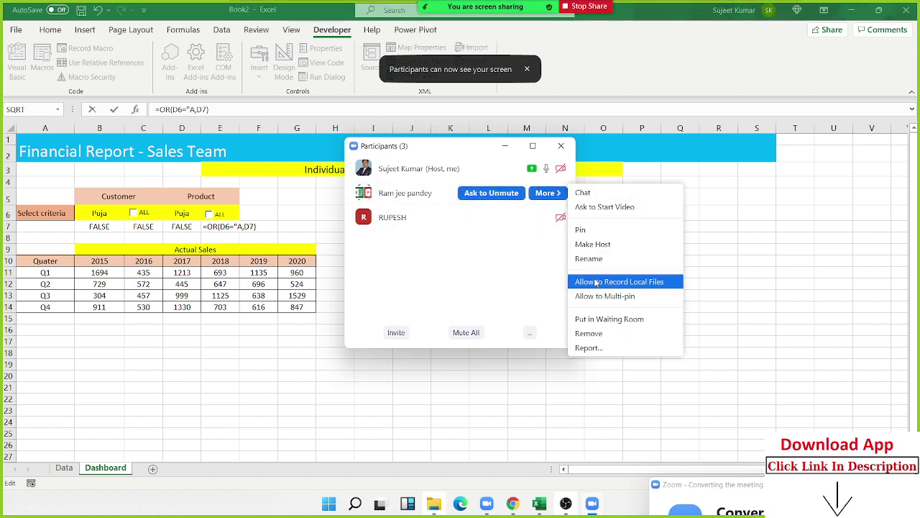
left_click(596, 283)
left_click(561, 145)
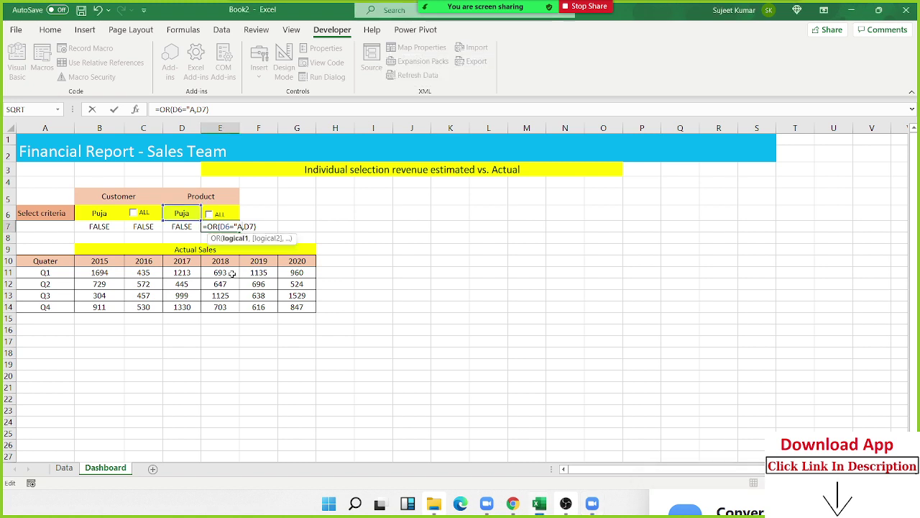
- Commit E7 as =OR(D6="ALL",D7), declining Excel's correction and dismissing the meeting notices
key("Return")
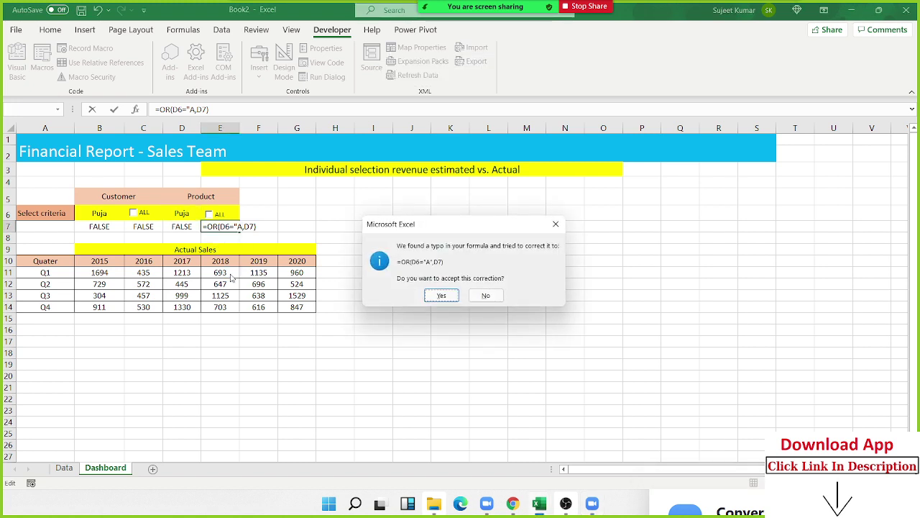
key("Escape")
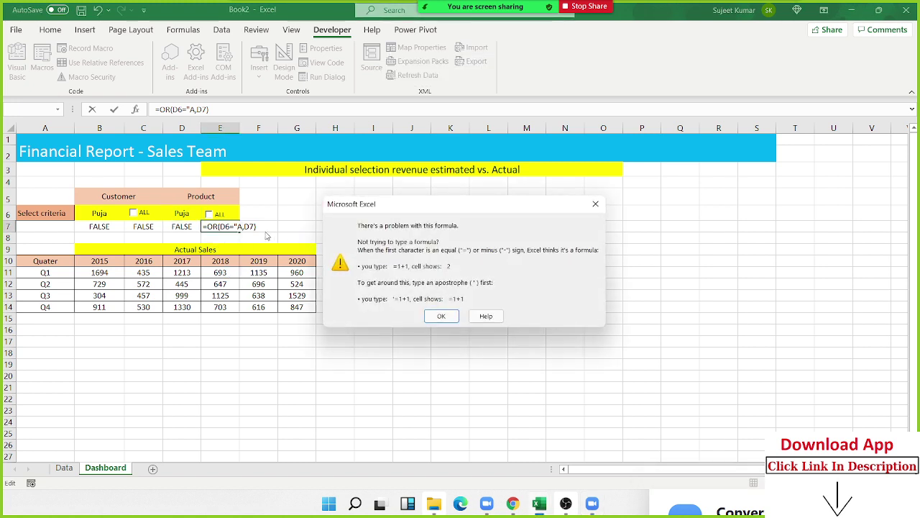
key("Return")
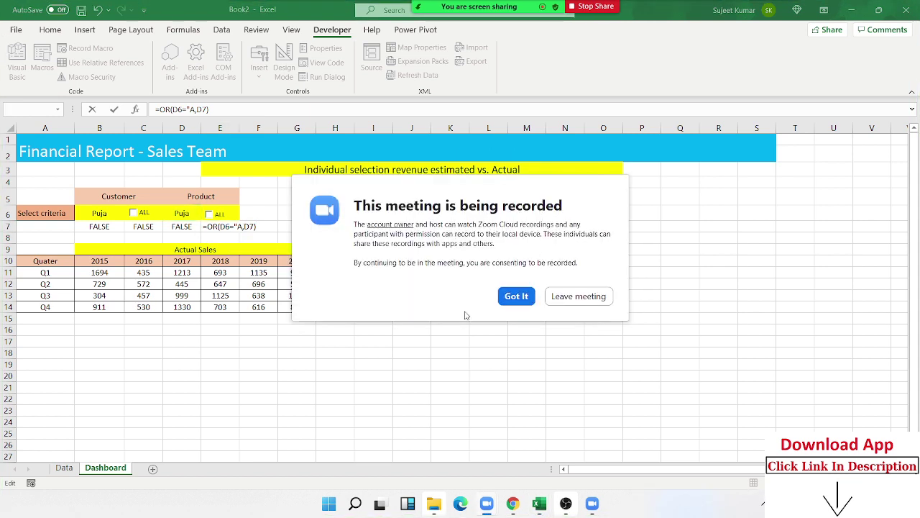
left_click(516, 296)
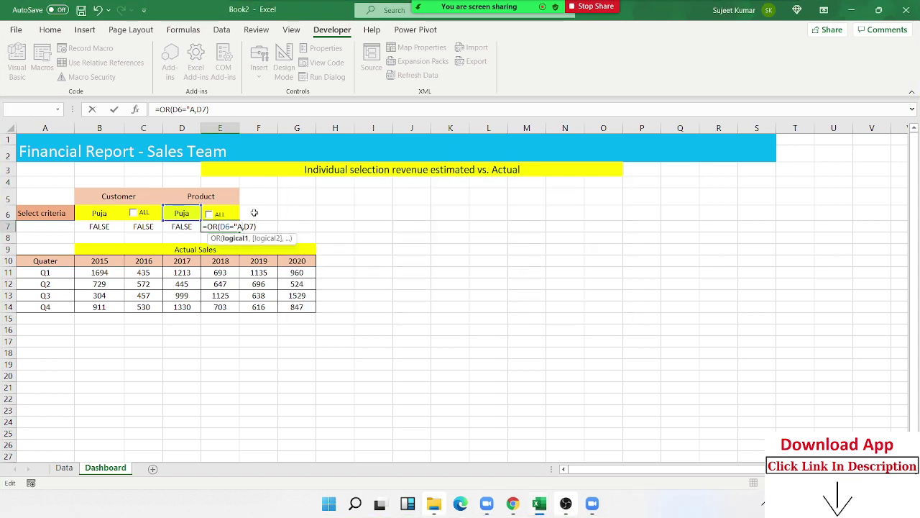
type("LL")
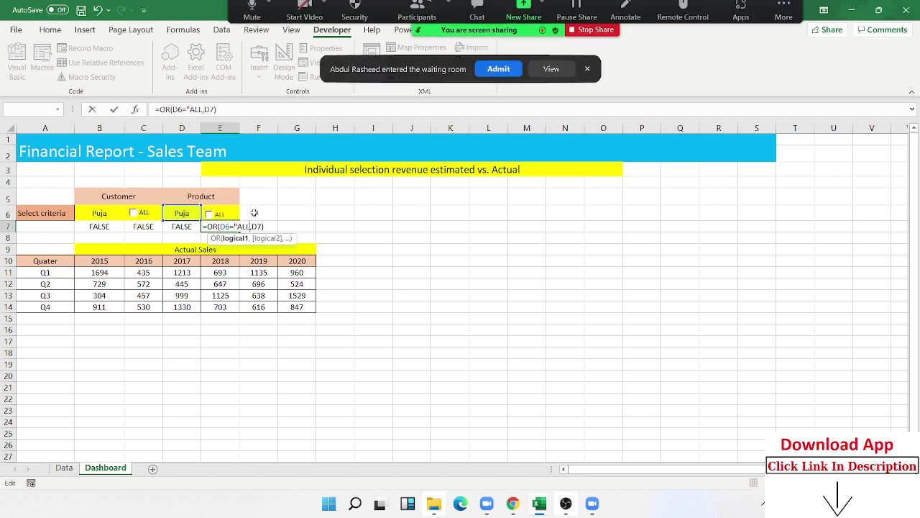
type("\"")
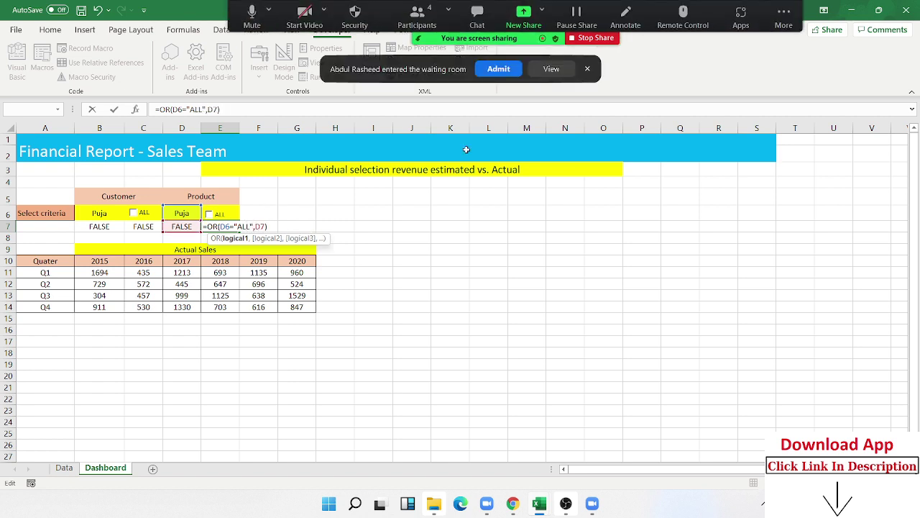
key("Return")
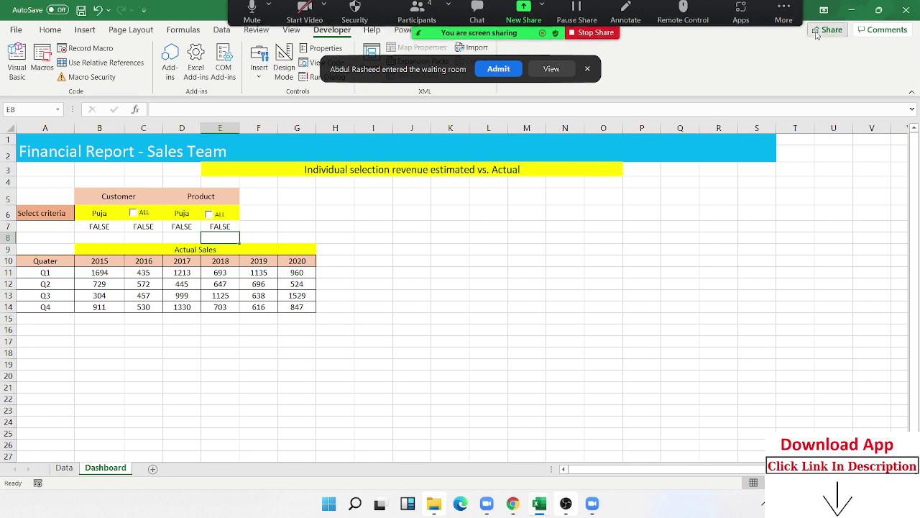
left_click(493, 68)
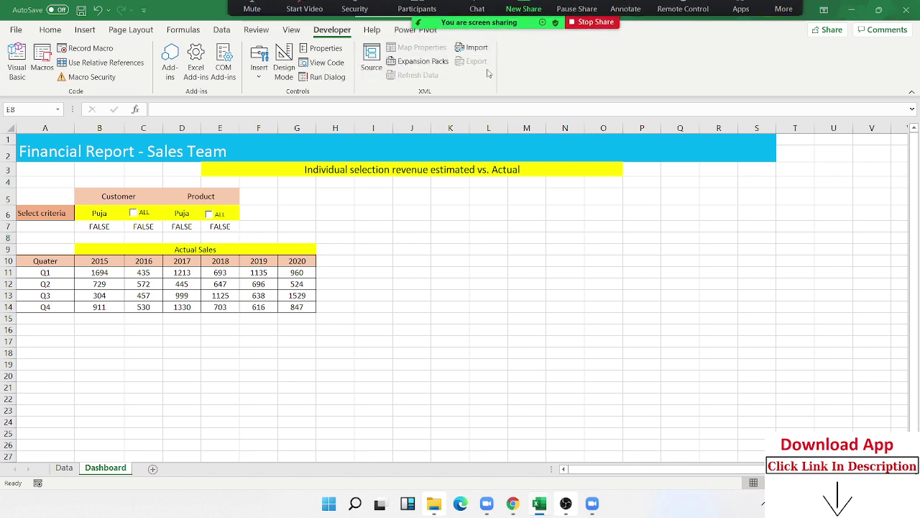
- Check D6, then on the Data sheet inspect C2, D2 and column M's UNIQUE list, and select L1
left_click(190, 212)
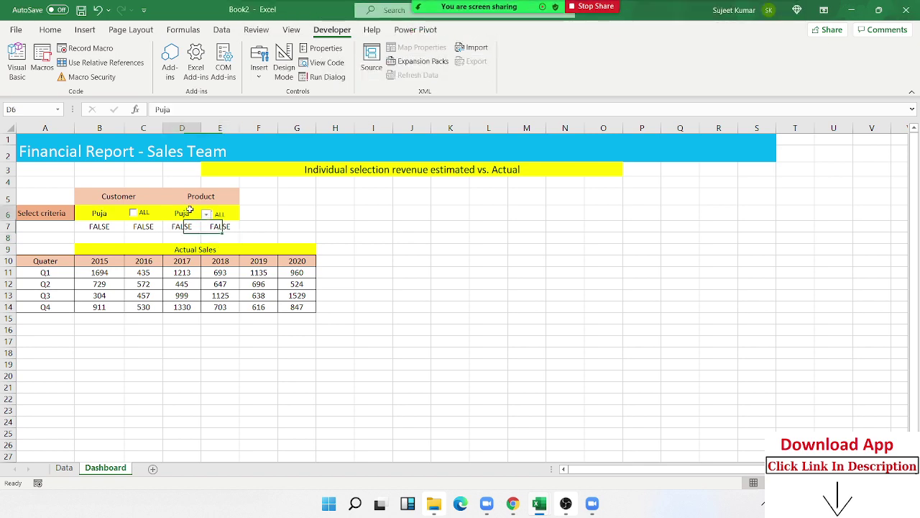
left_click(64, 468)
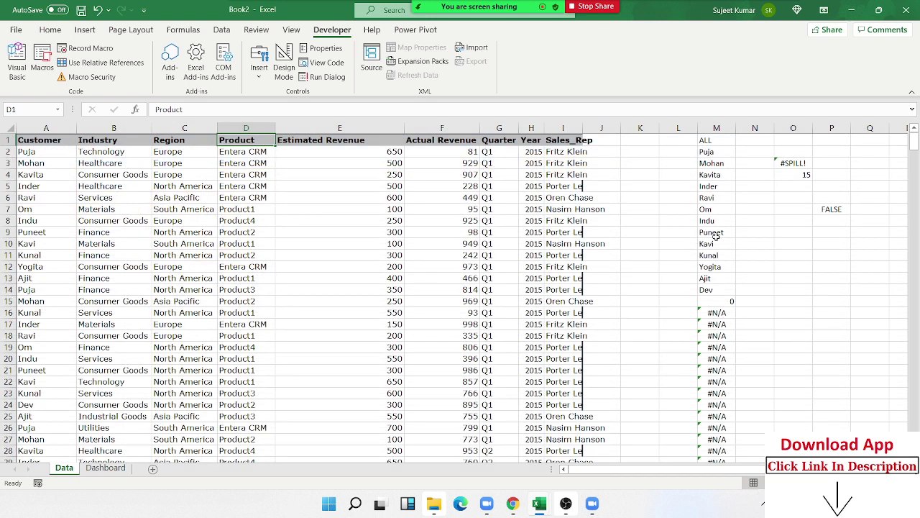
left_click(721, 178)
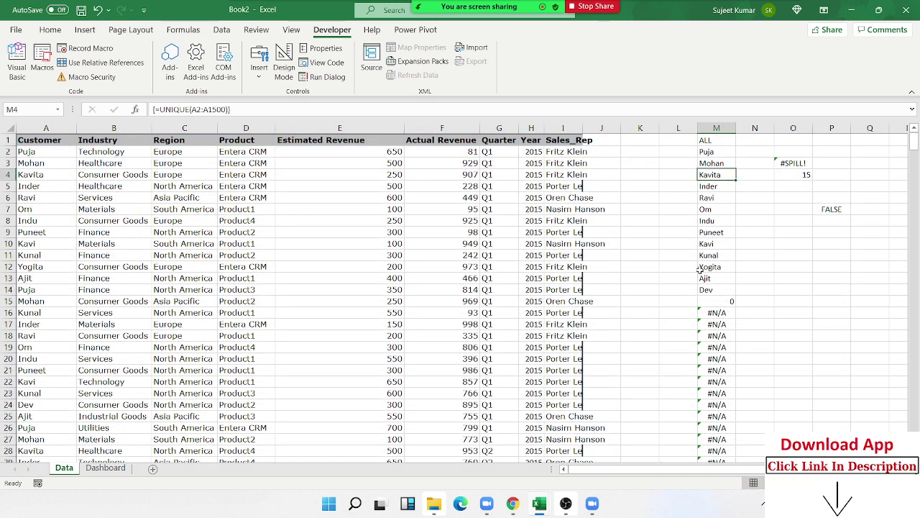
left_click(183, 150)
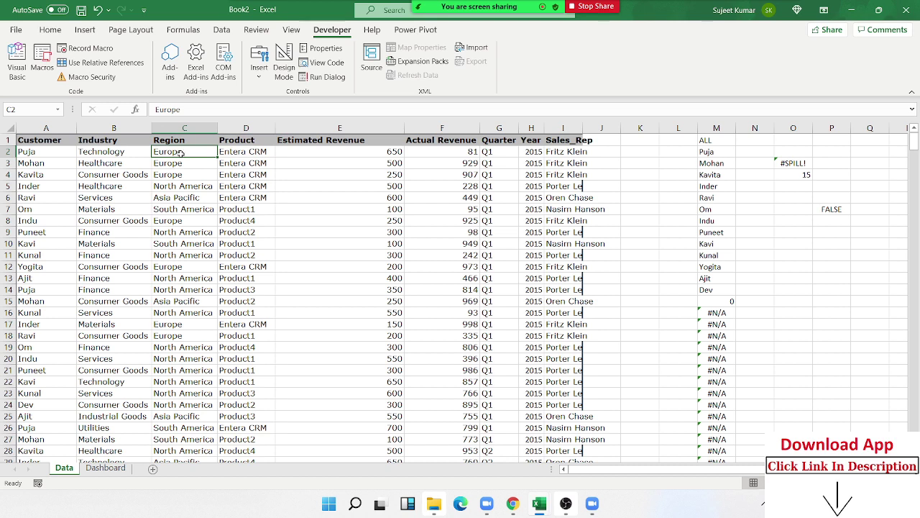
left_click(252, 150)
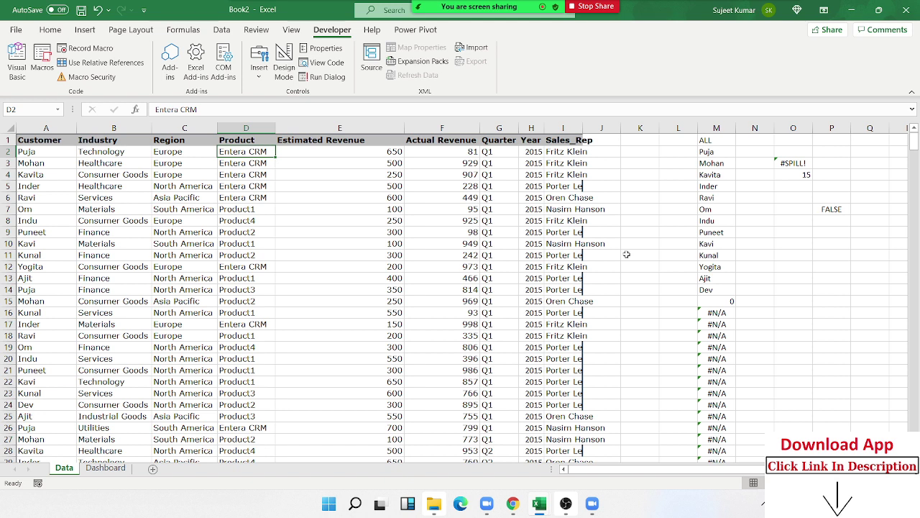
left_click(714, 149)
left_click(710, 139)
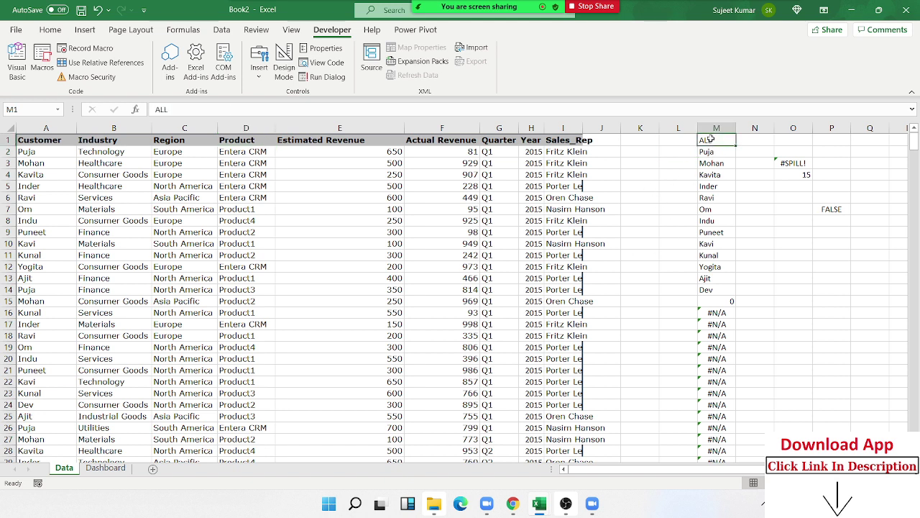
left_click(667, 139)
- Enter the ALL heading in L1 and =UNIQUE(D2:D504) in L2 to list the products
type("ALL")
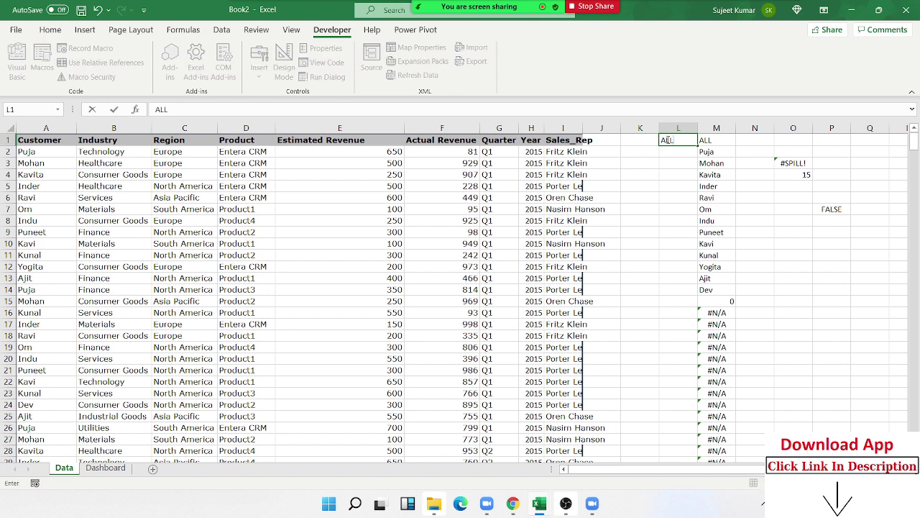
key("Return")
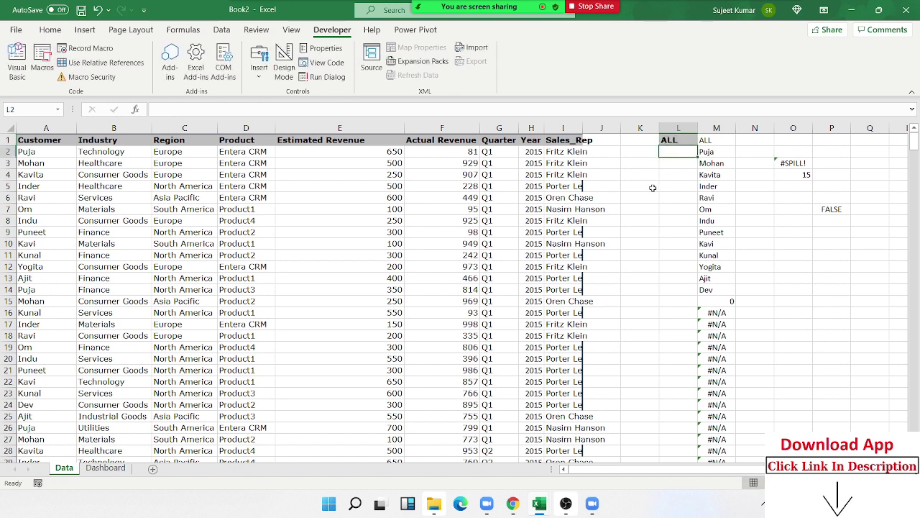
type("=\\")
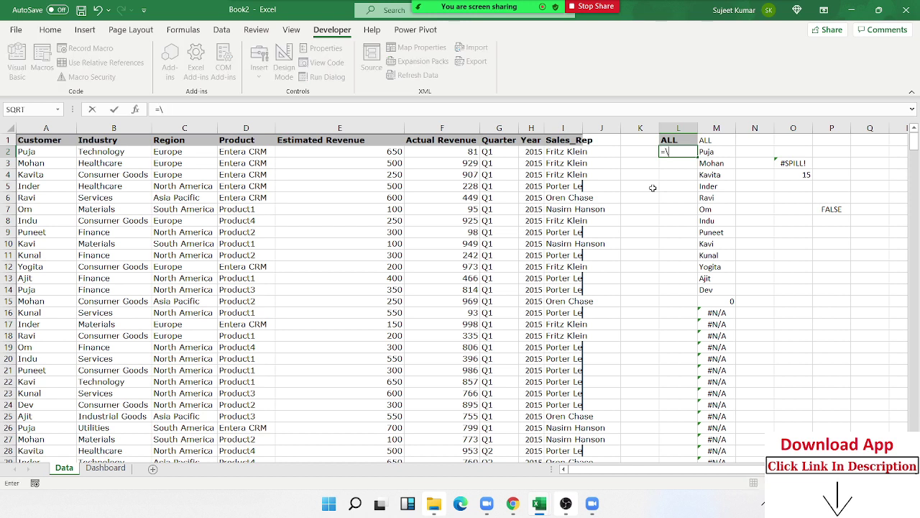
type("q")
key("BackSpace")
key("BackSpace")
key("BackSpace")
key("BackSpace")
type("=")
type("u")
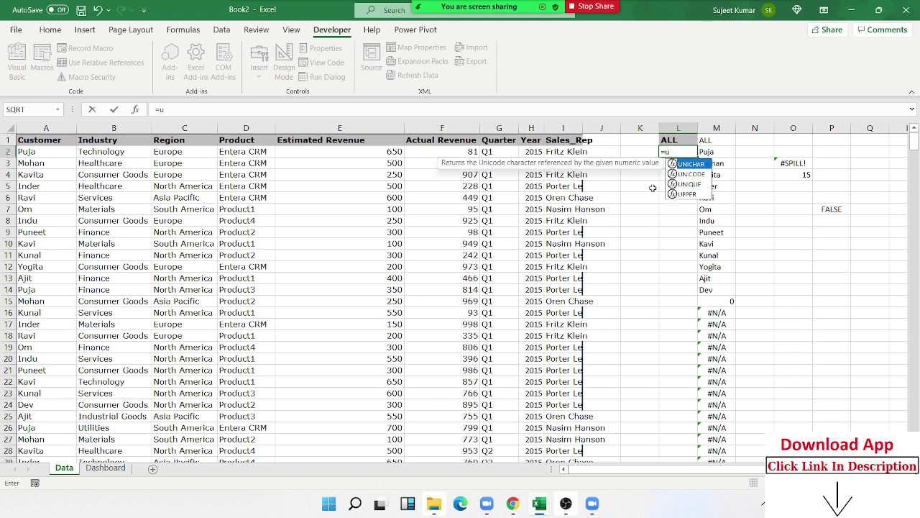
key("Down")
key("Down")
key("Tab")
key("Left")
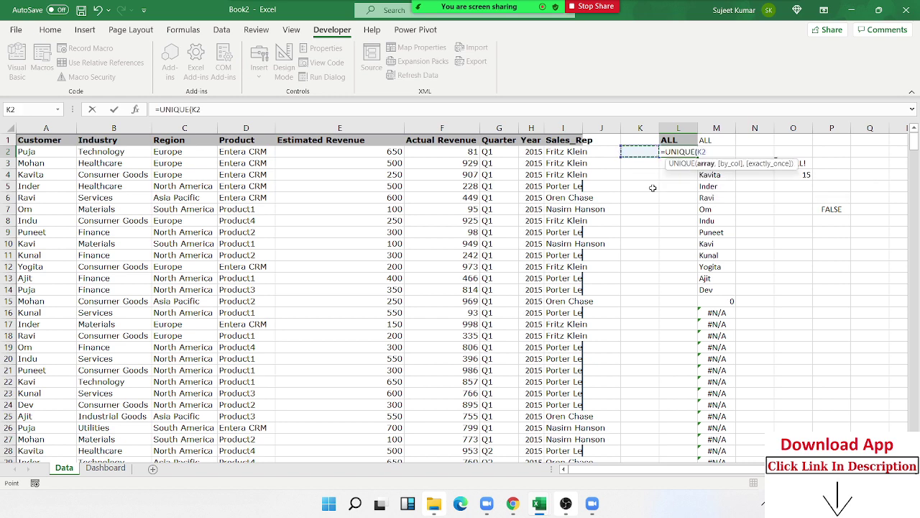
key("Left")
key("Left")
key("Left")
key("Left")
key("Left")
key("Left")
key("Left")
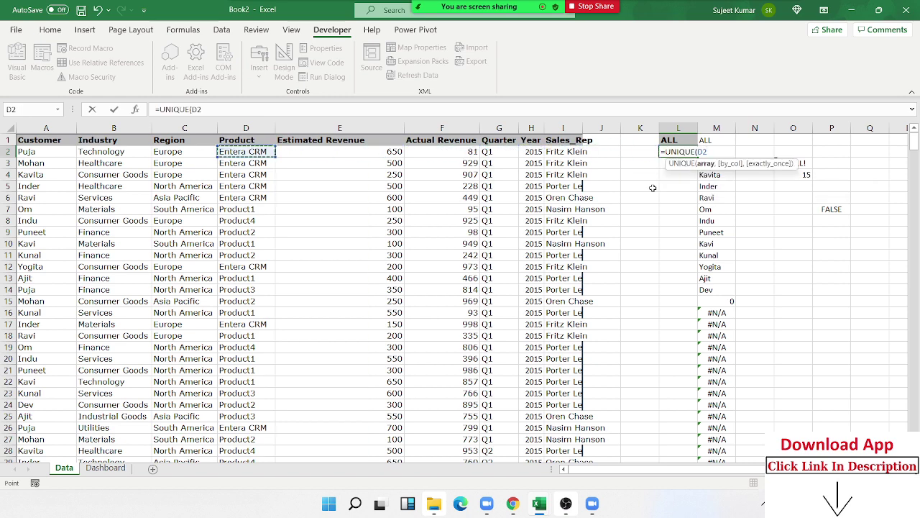
key("ctrl+shift+Down")
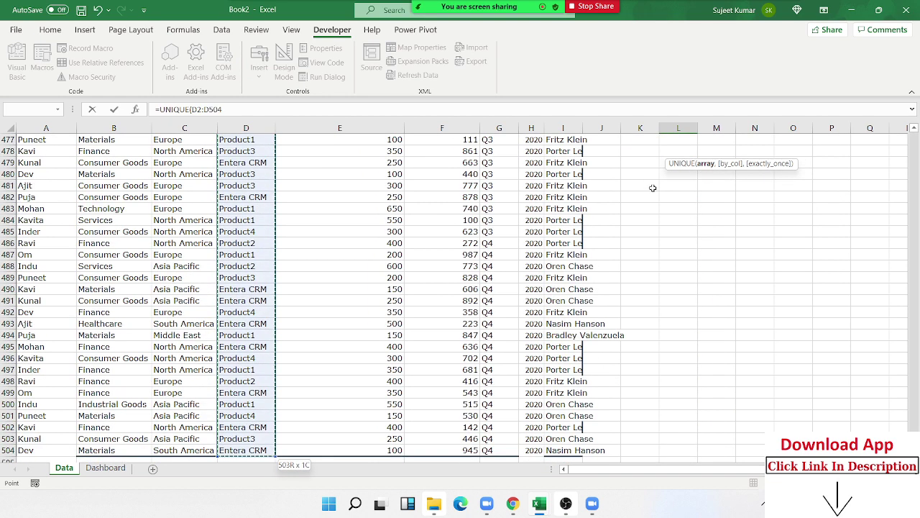
key("ctrl+shift+Down")
key("ctrl+shift+Up")
key("ctrl+shift+Down")
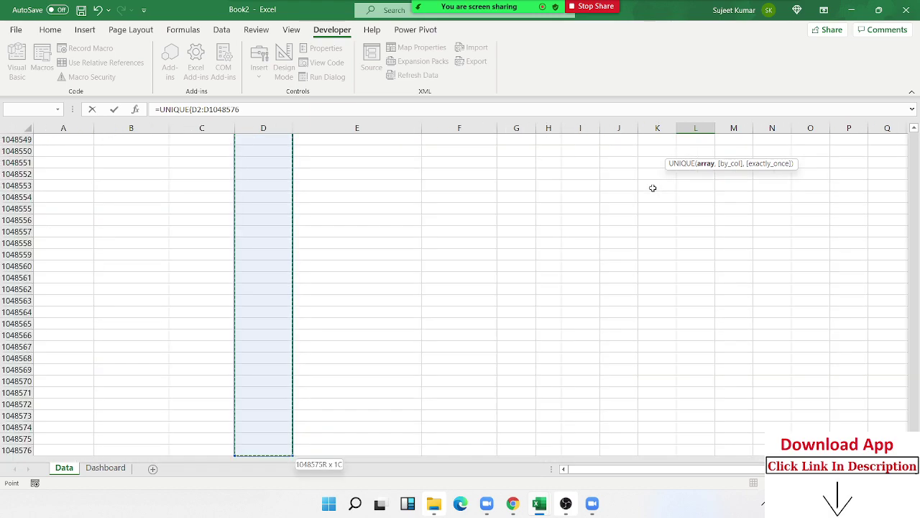
key("ctrl+shift+Up")
key("Return")
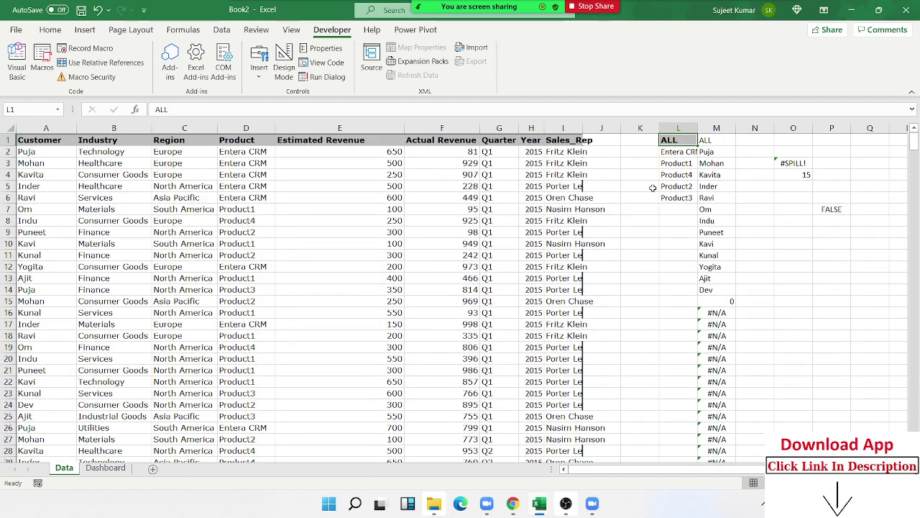
- Autofit column L so Entera CRM fits, then return to the Dashboard sheet
key("Down")
key("Down")
key("Down")
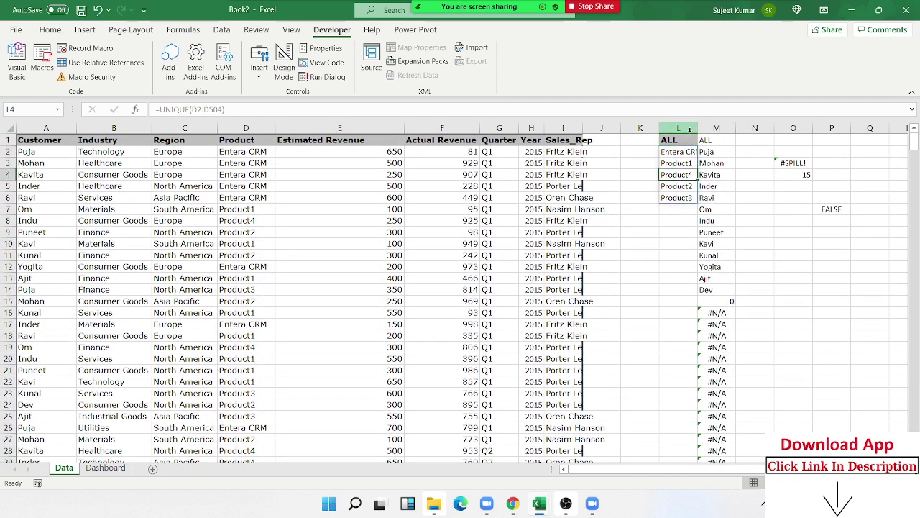
double_click(697, 128)
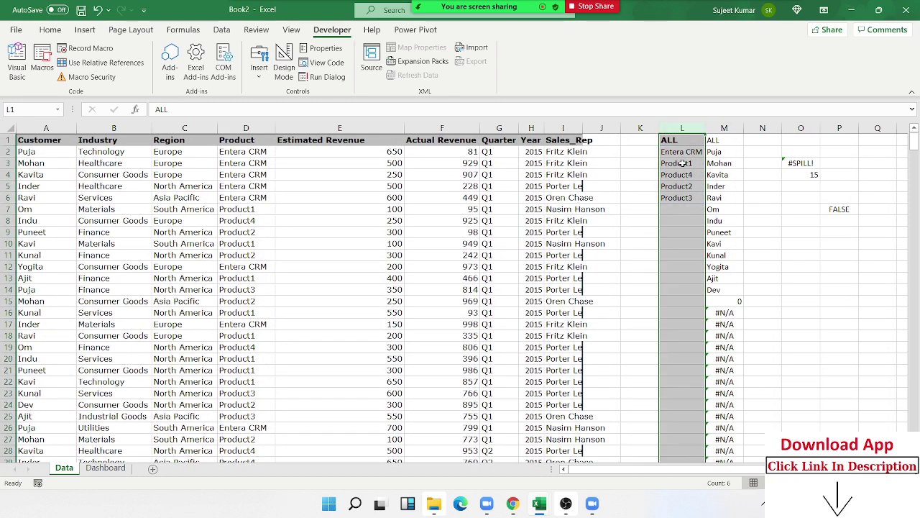
left_click(681, 152)
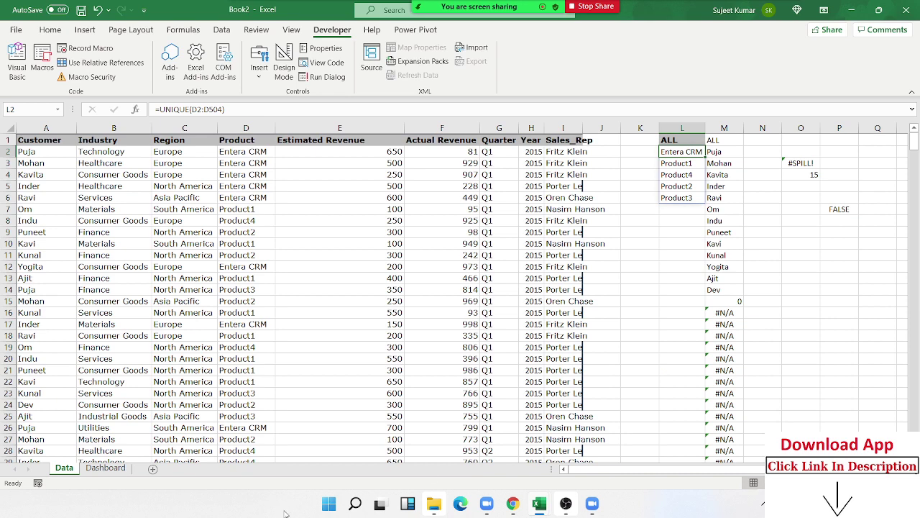
left_click(108, 468)
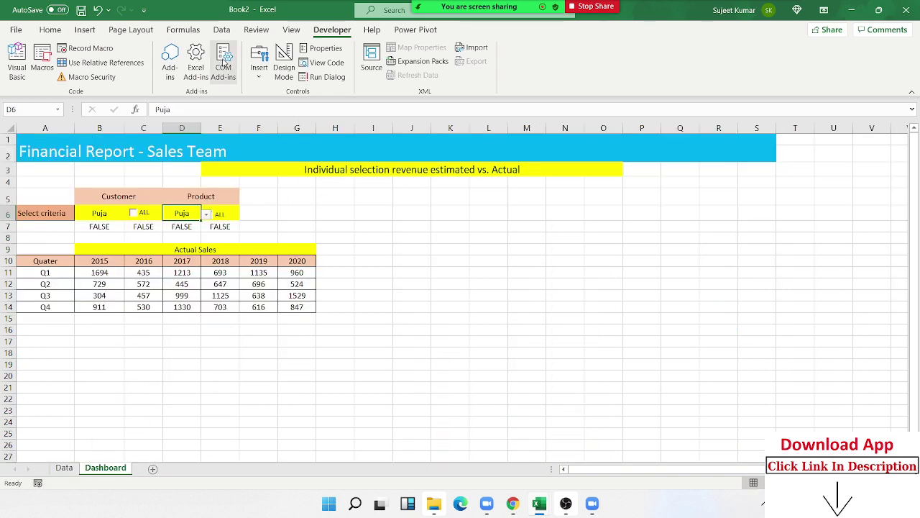
- Open Data Validation for D6 and clear the old =Cust list source
left_click(260, 83)
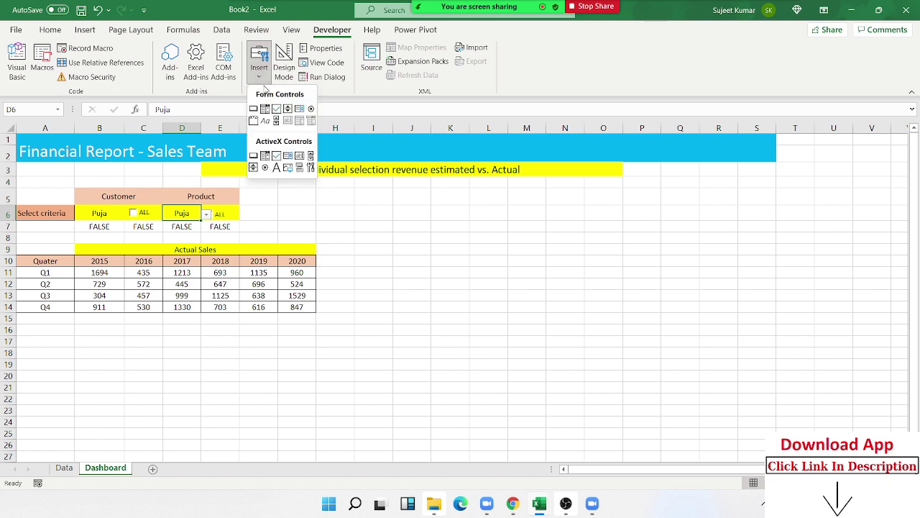
key("Escape")
left_click(218, 32)
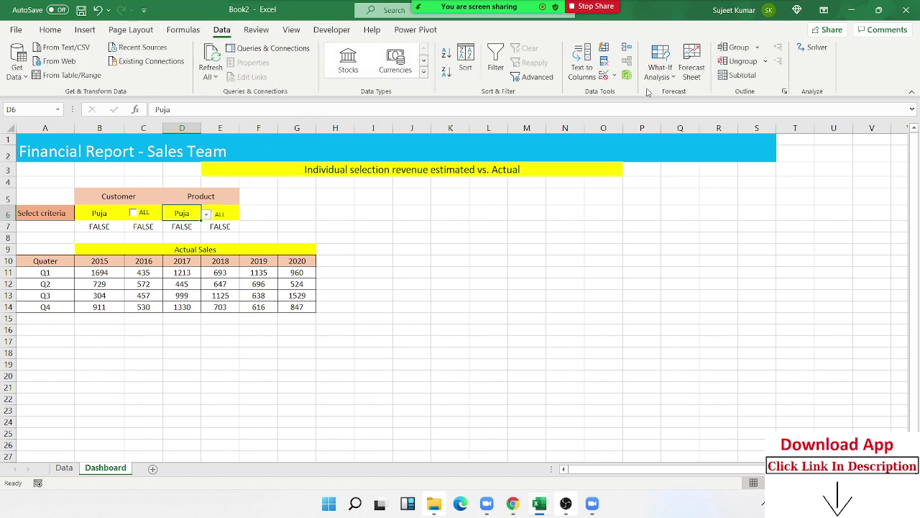
left_click(607, 75)
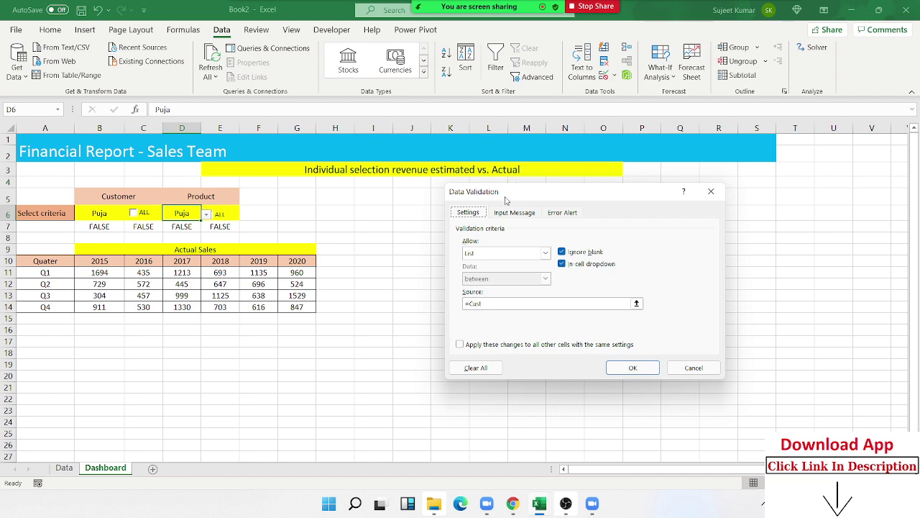
left_click(479, 303)
key("BackSpace")
key("BackSpace")
key("ctrl+Page_Up")
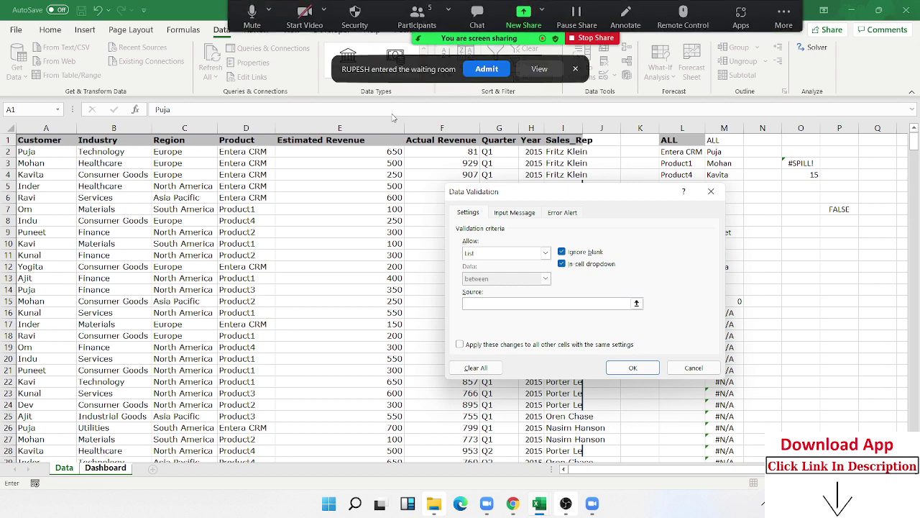
- Admit the waiting meeting participant and close the participants panel
left_click(473, 72)
left_click(417, 15)
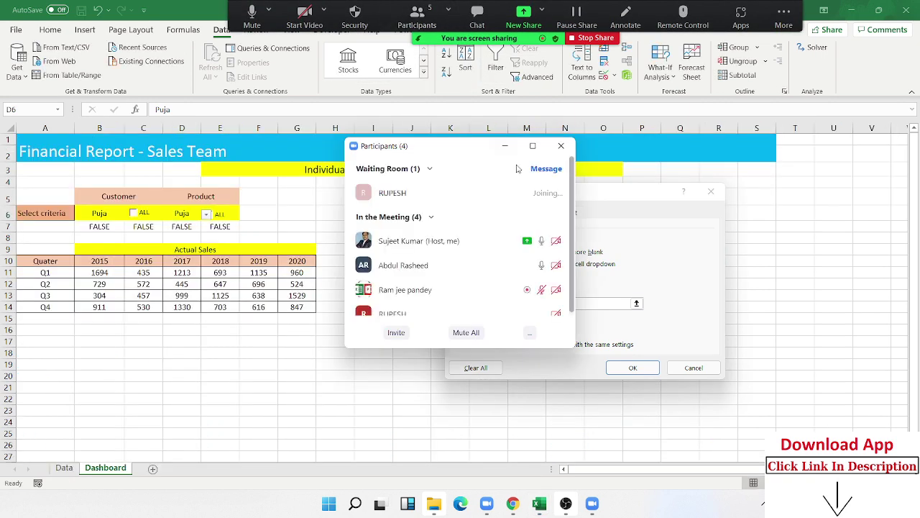
left_click(543, 265)
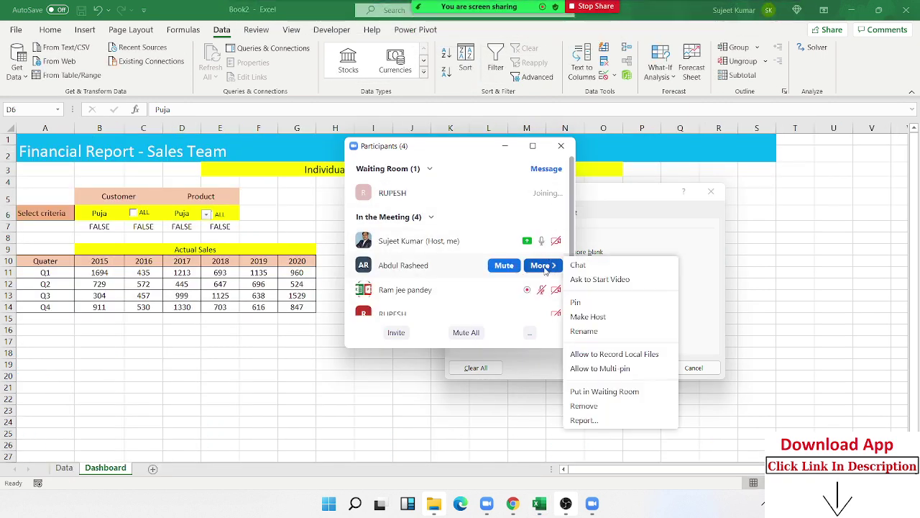
left_click(614, 353)
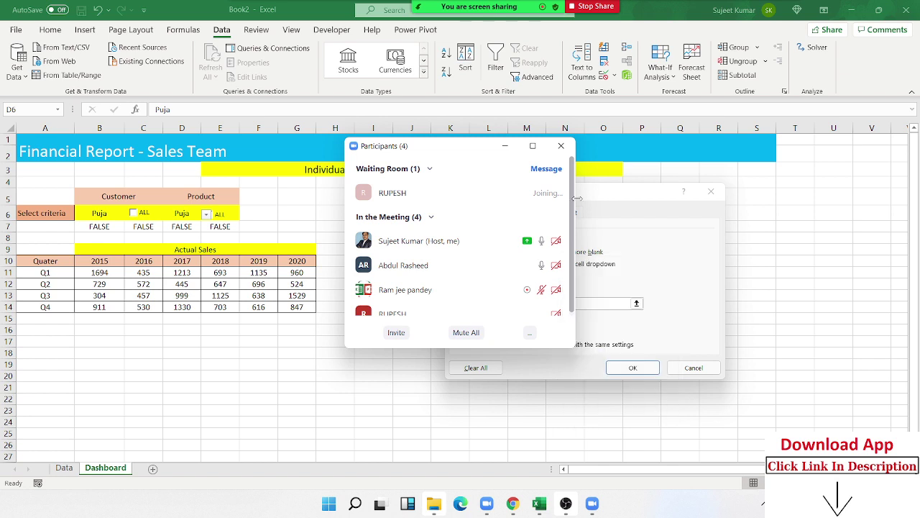
left_click(561, 145)
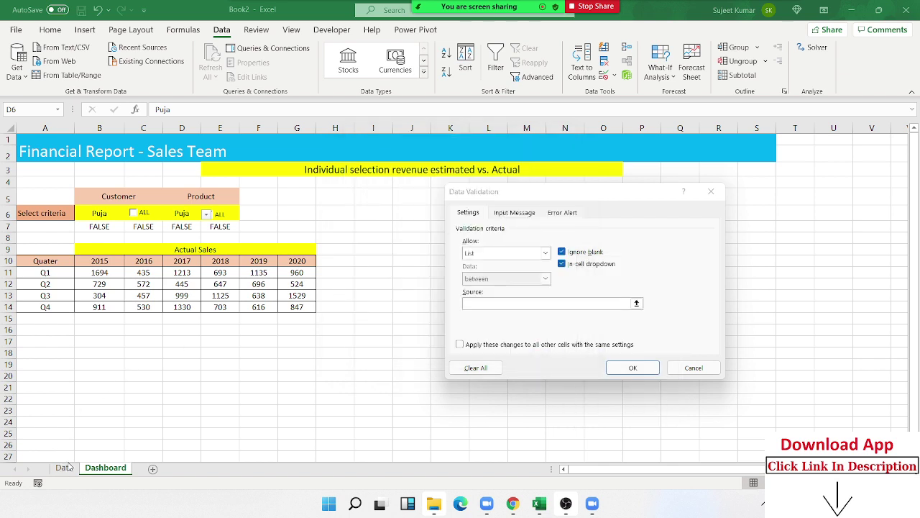
- Set D6's list source to Data!$L$1:$L$6 by selecting L1:L6, and confirm
left_click(584, 302)
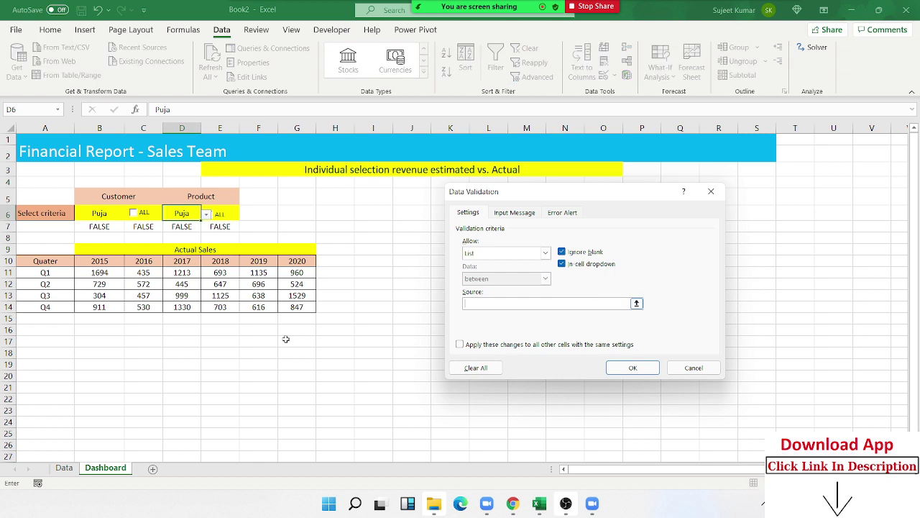
left_click(67, 467)
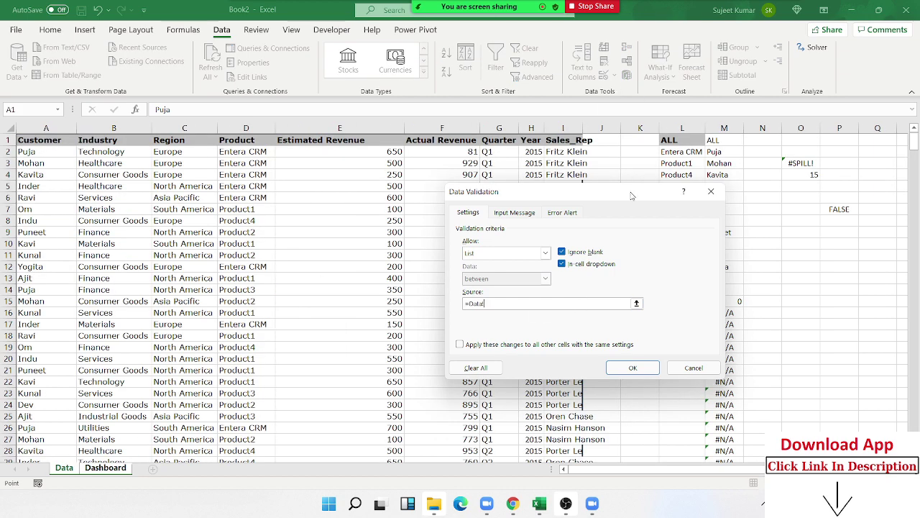
left_click_drag(631, 196, 451, 185)
left_click_drag(683, 143, 669, 199)
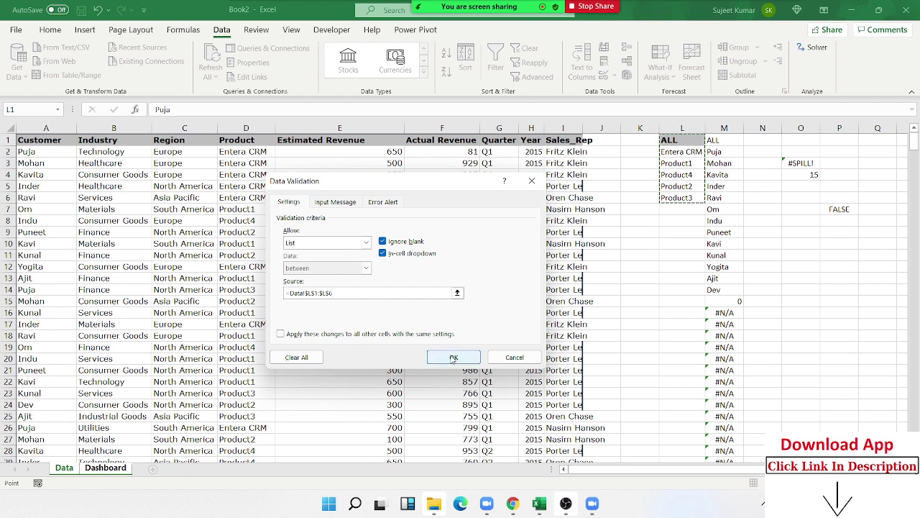
left_click(453, 357)
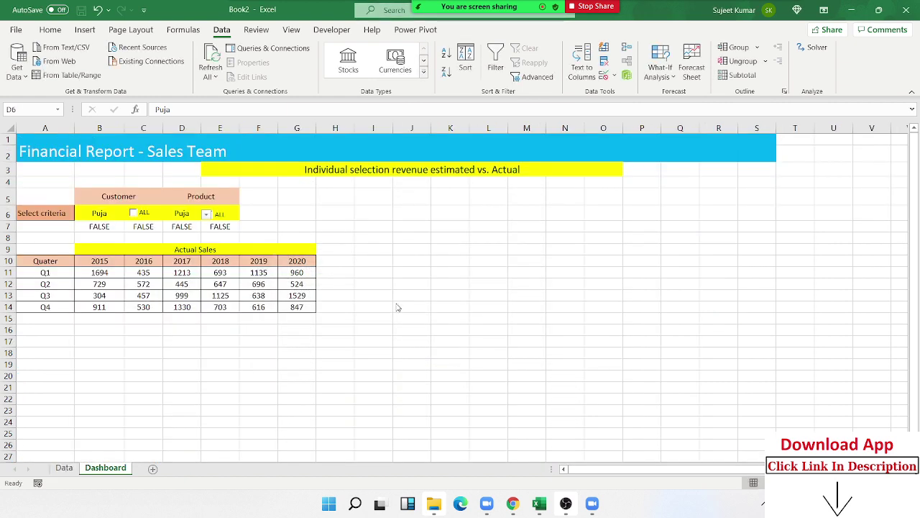
- Pick Entera CRM in D6, widen column D to fit it, and test the product ALL checkbox
left_click(176, 210)
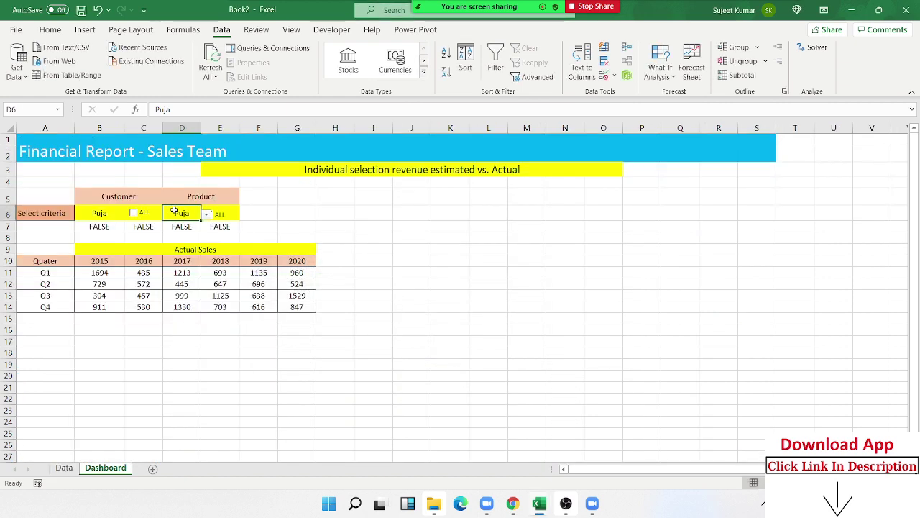
left_click(206, 214)
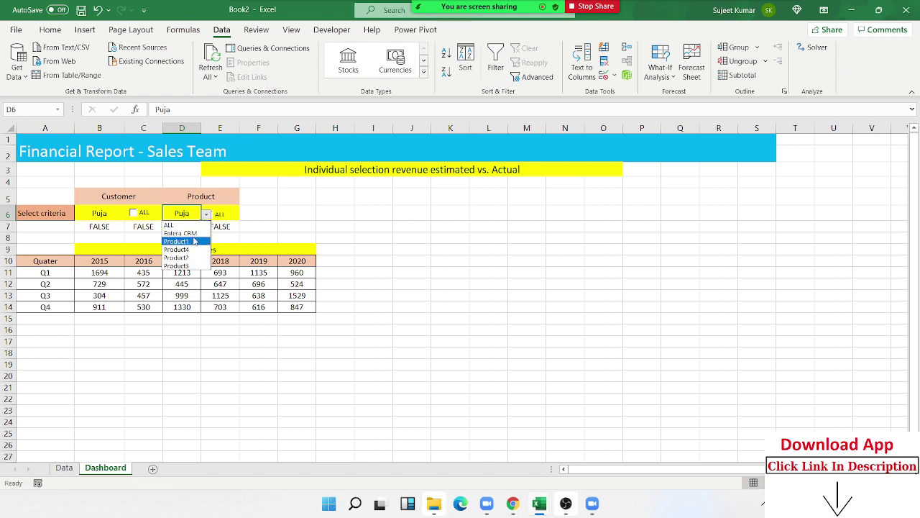
left_click(193, 233)
left_click(206, 214)
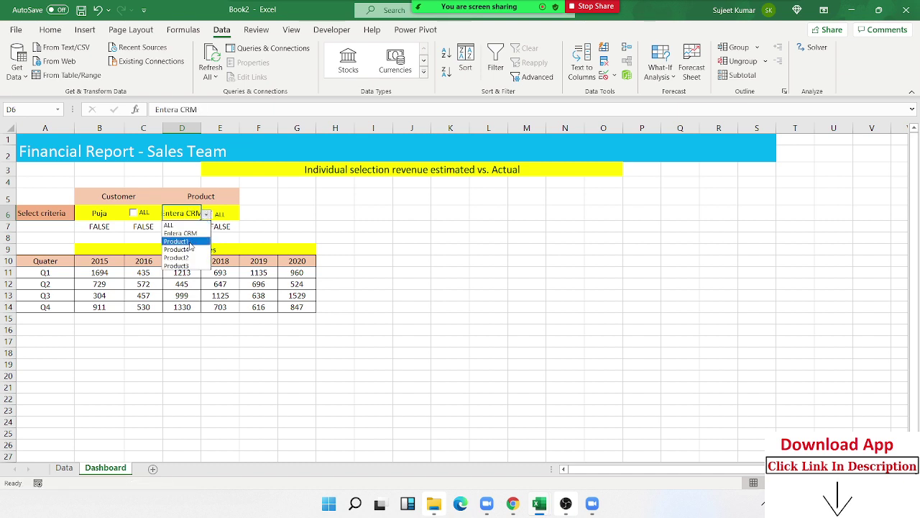
left_click(197, 221)
left_click_drag(201, 129, 210, 130)
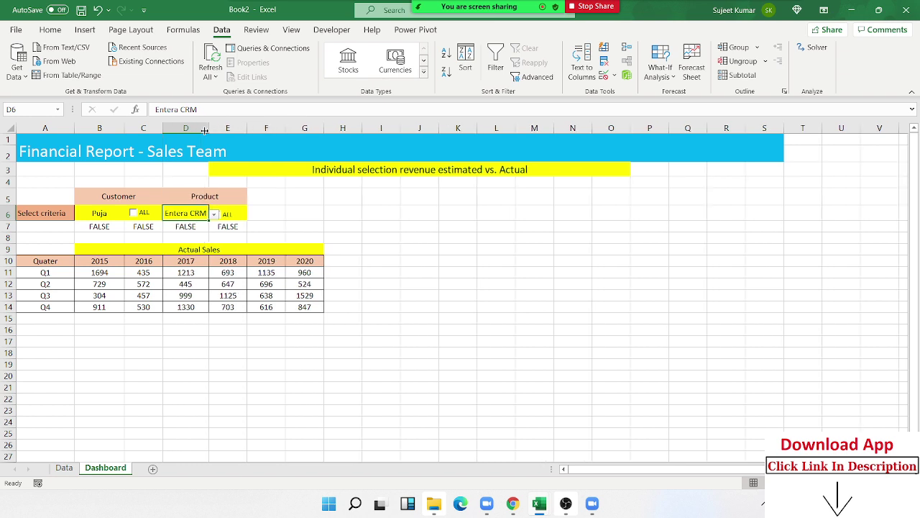
left_click(228, 215)
left_click(229, 216)
left_click(227, 236)
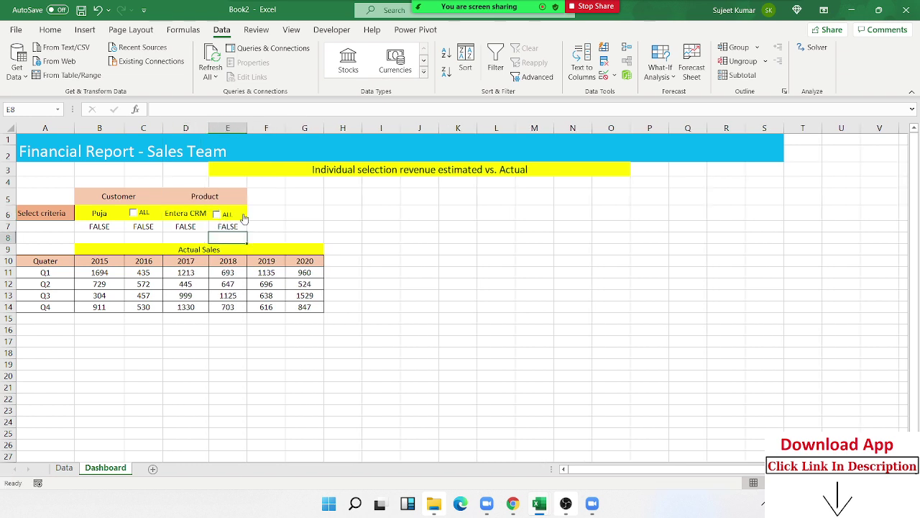
- Check the newly joined meeting participant's options and close the participants window
left_click(444, 6)
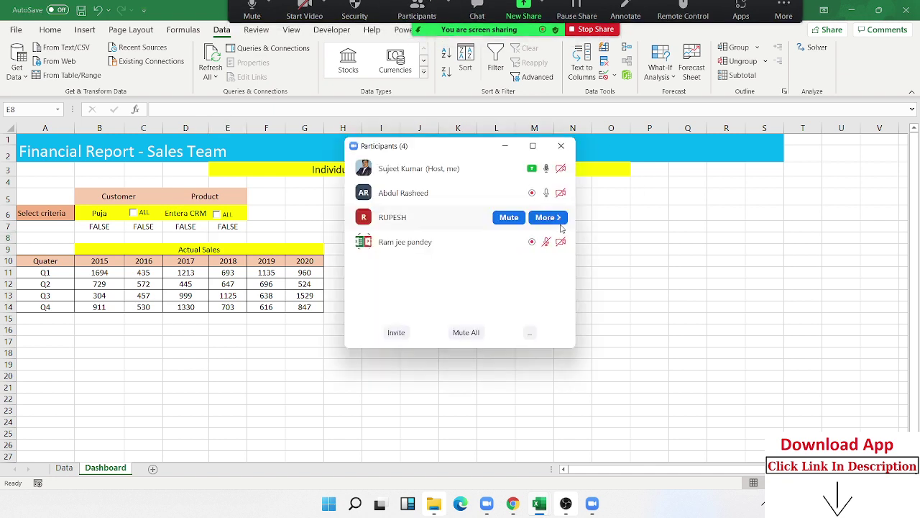
left_click(546, 217)
left_click(586, 306)
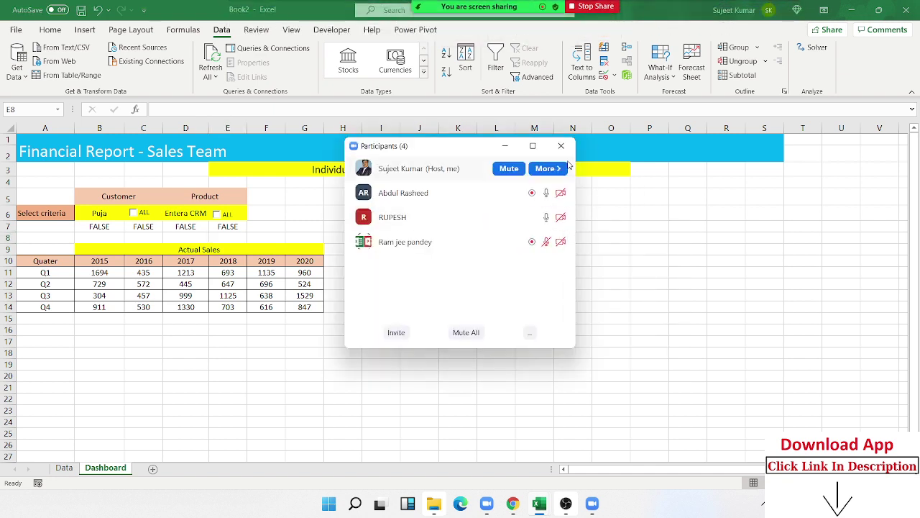
left_click(560, 148)
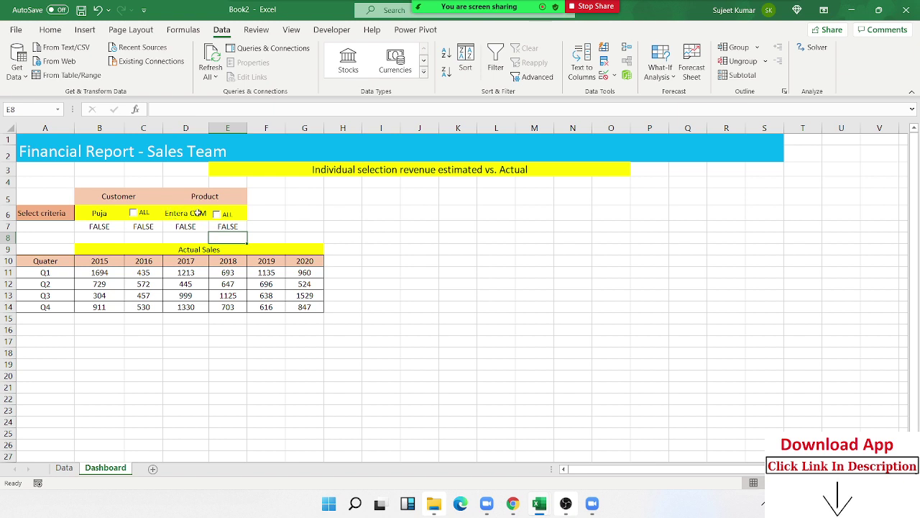
- Toggle the product ALL checkbox again, set D6 to ALL, and select B11
left_click(217, 215)
left_click(217, 215)
left_click(207, 213)
left_click(213, 214)
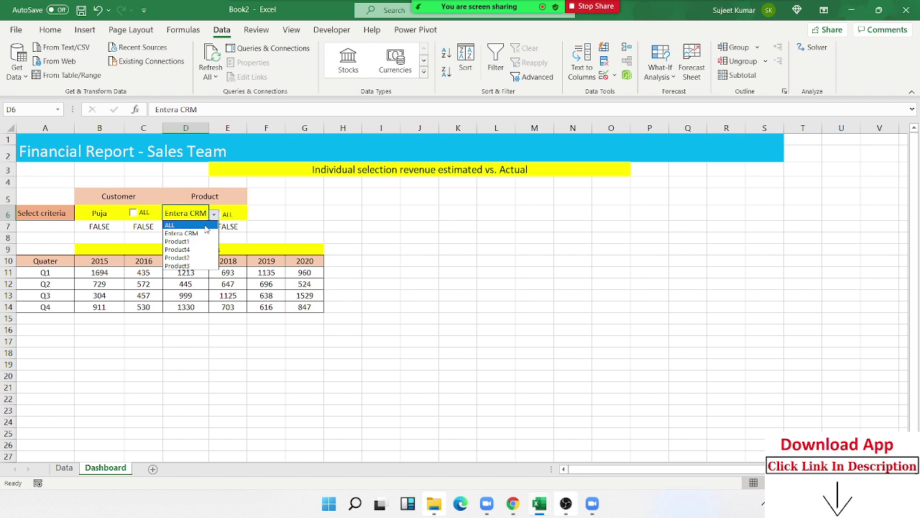
left_click(205, 225)
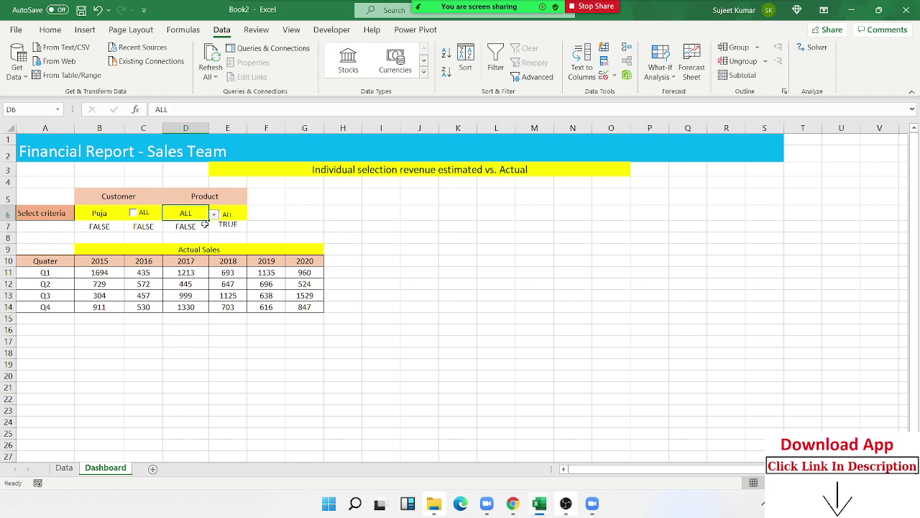
left_click(91, 276)
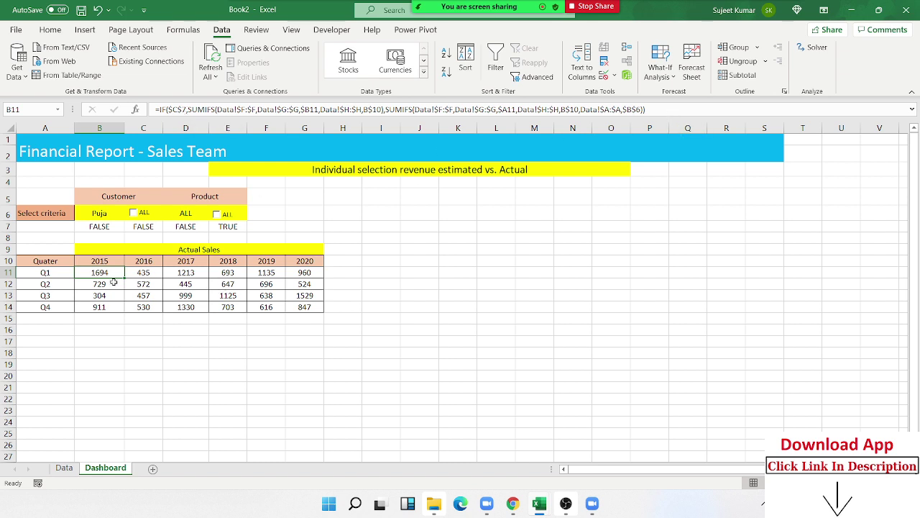
- Append the Data sheet's Product column and Dashboard D6 as a new criteria pair in B11's SUMIFS
left_click(647, 109)
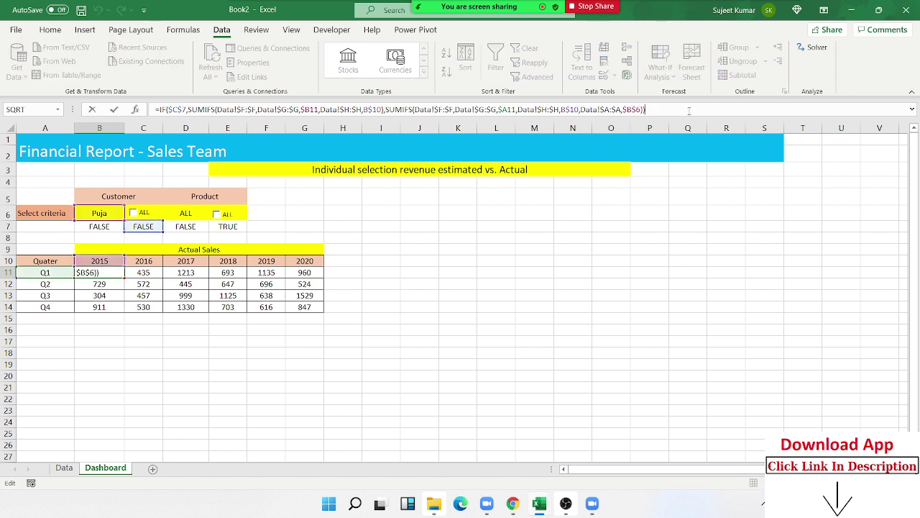
key("BackSpace")
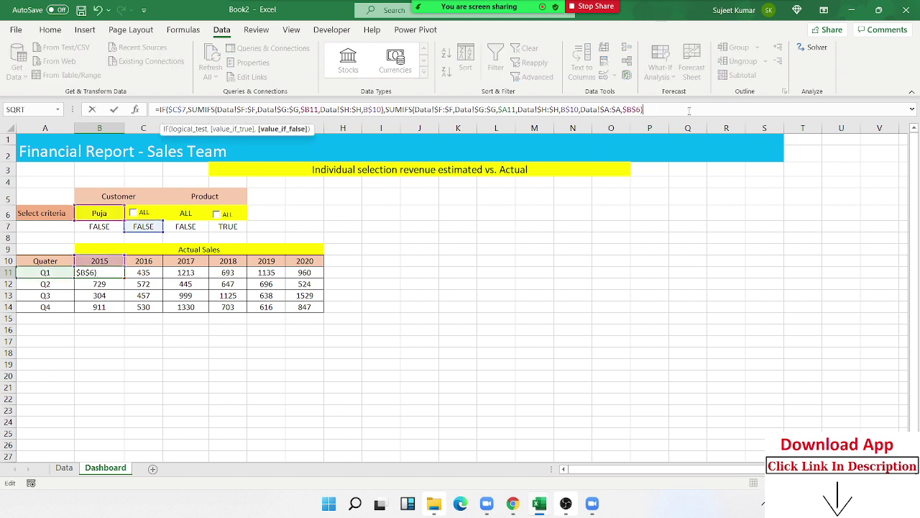
key("BackSpace")
type(",")
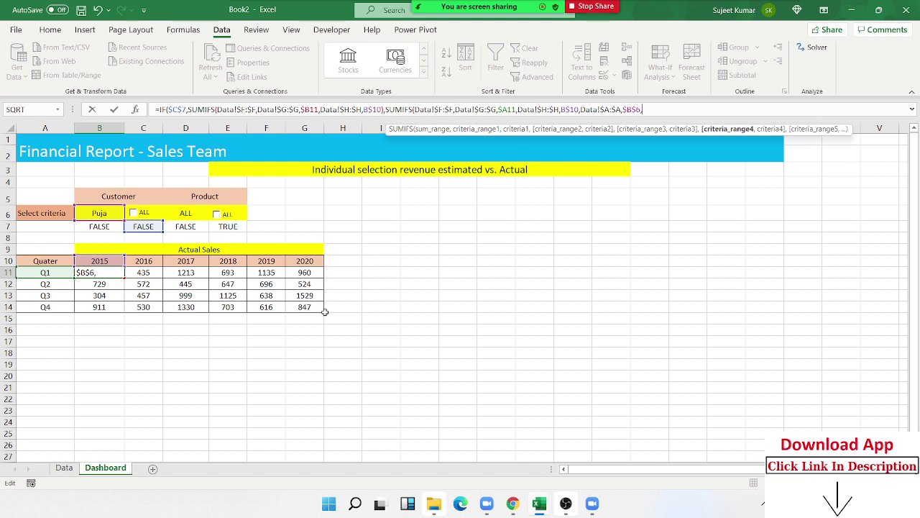
left_click(63, 468)
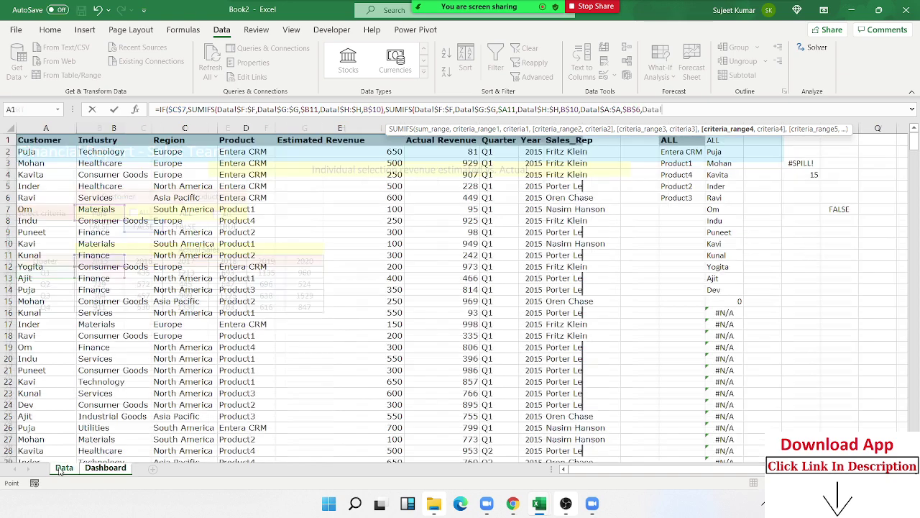
left_click(257, 127)
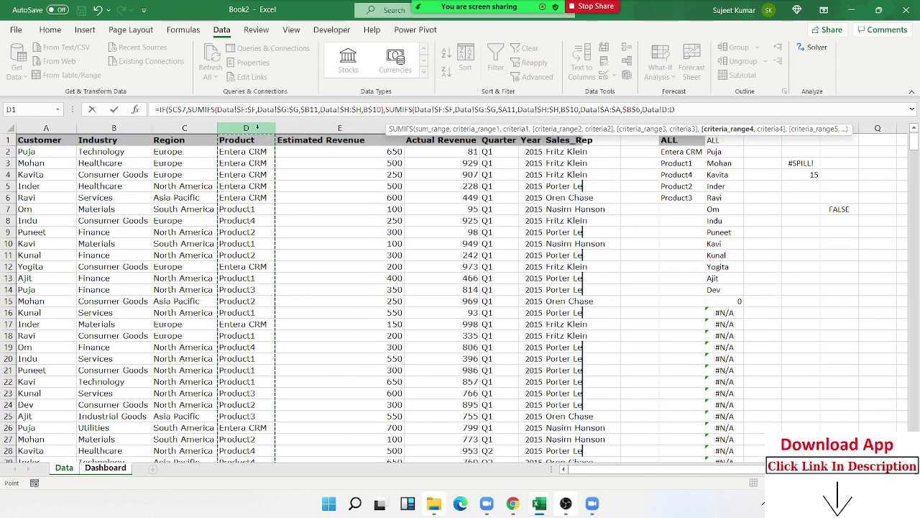
type(",")
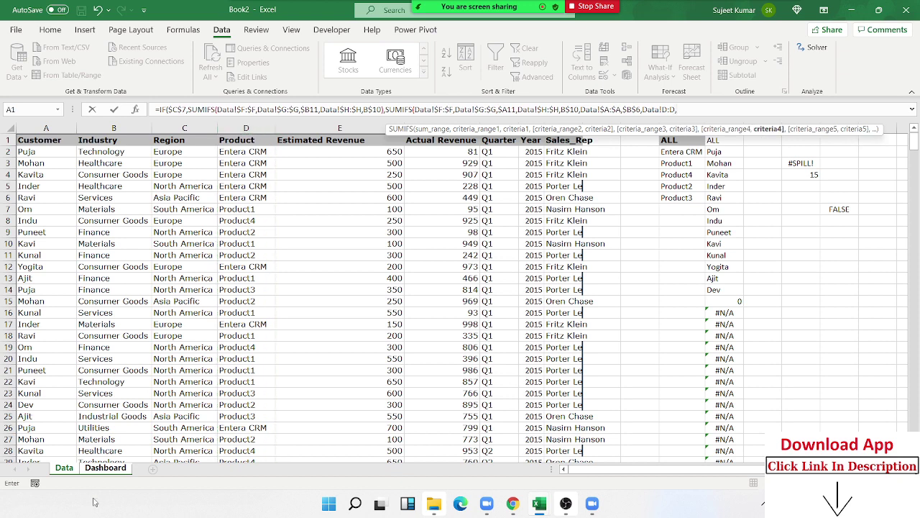
left_click(93, 471)
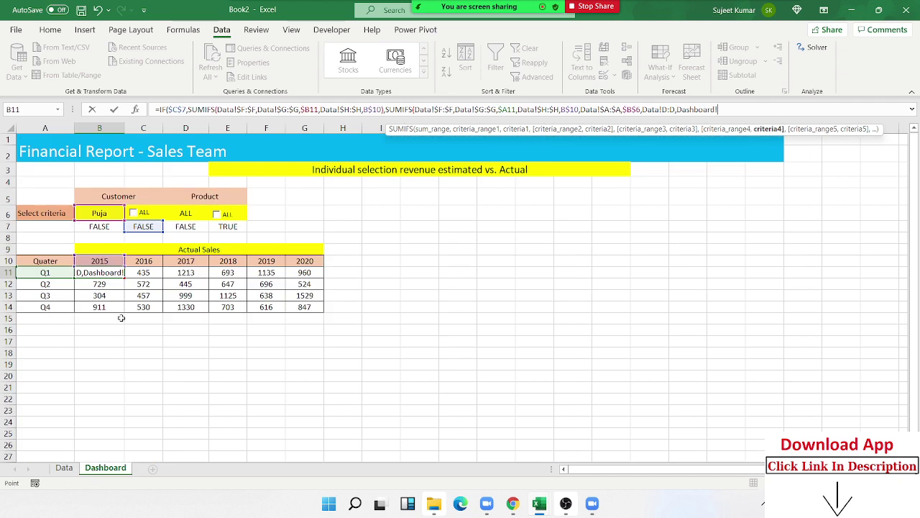
left_click(195, 211)
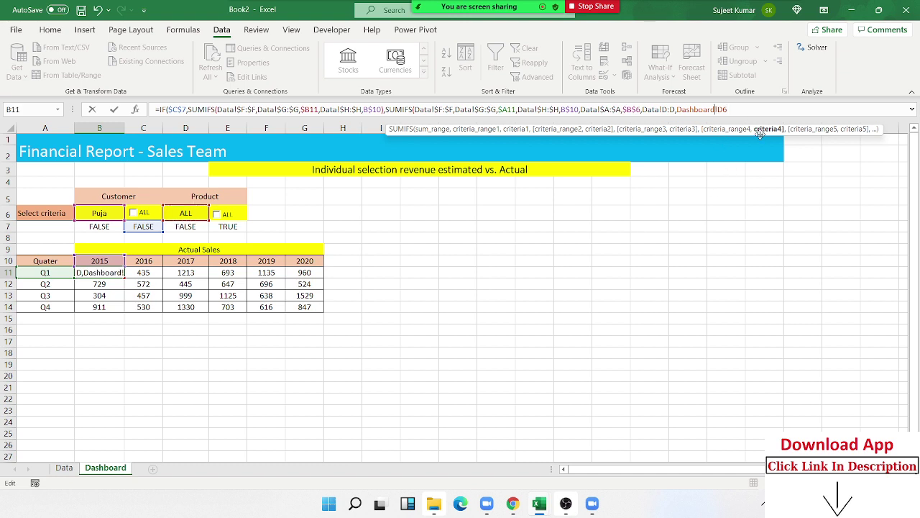
- Drop the Dashboard! prefix, commit B11 with Excel's correction, and start =IF( in D8
key("F2")
key("BackSpace")
key("BackSpace")
key("BackSpace")
key("BackSpace")
key("BackSpace")
key("BackSpace")
key("BackSpace")
key("BackSpace")
key("BackSpace")
key("BackSpace")
key("Return")
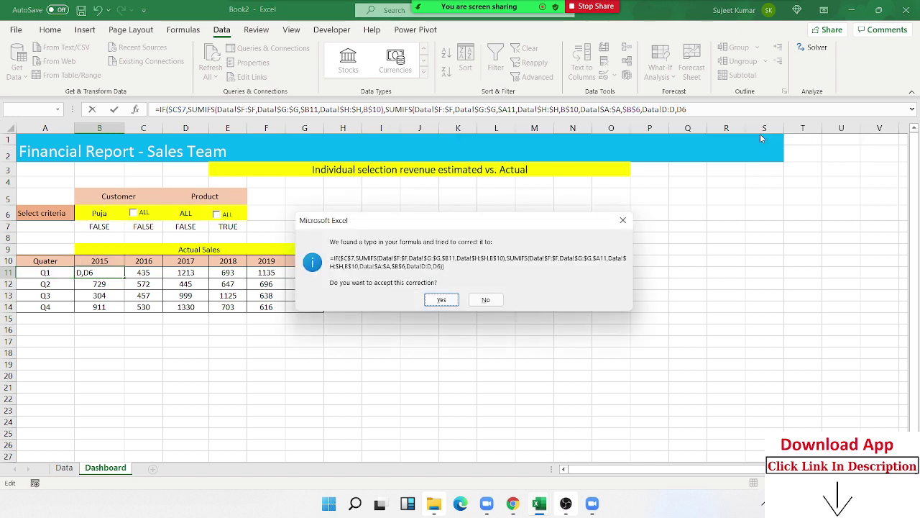
key("Return")
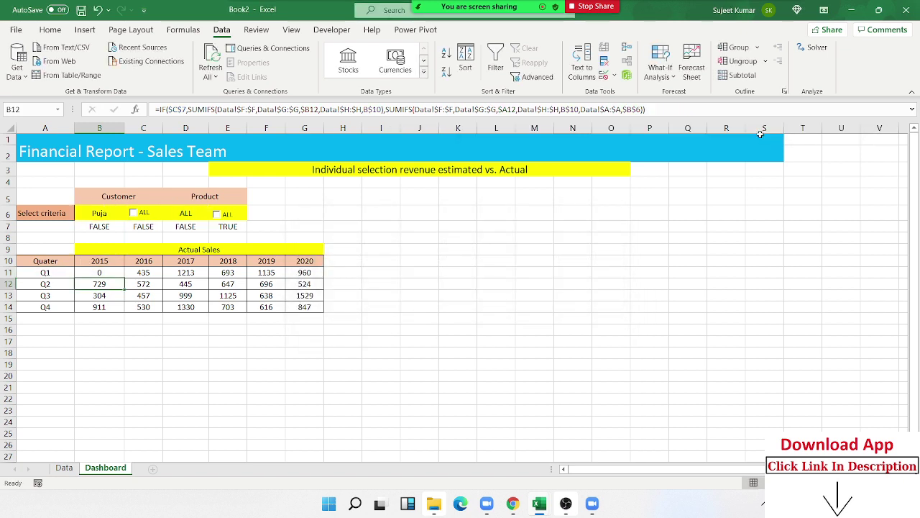
key("Up")
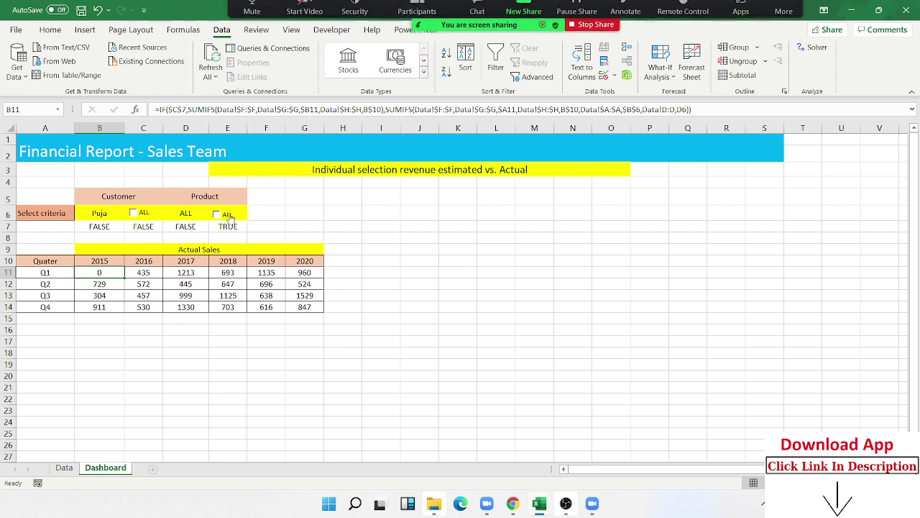
left_click(199, 240)
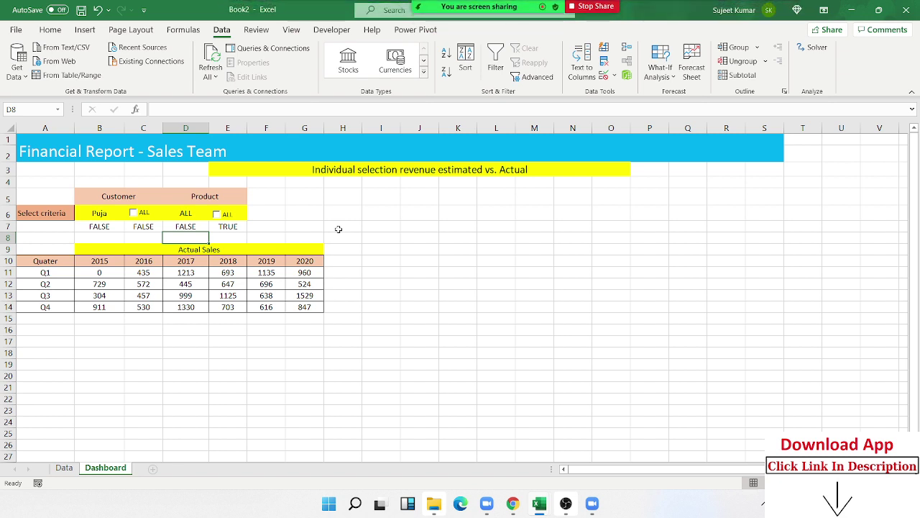
type("=")
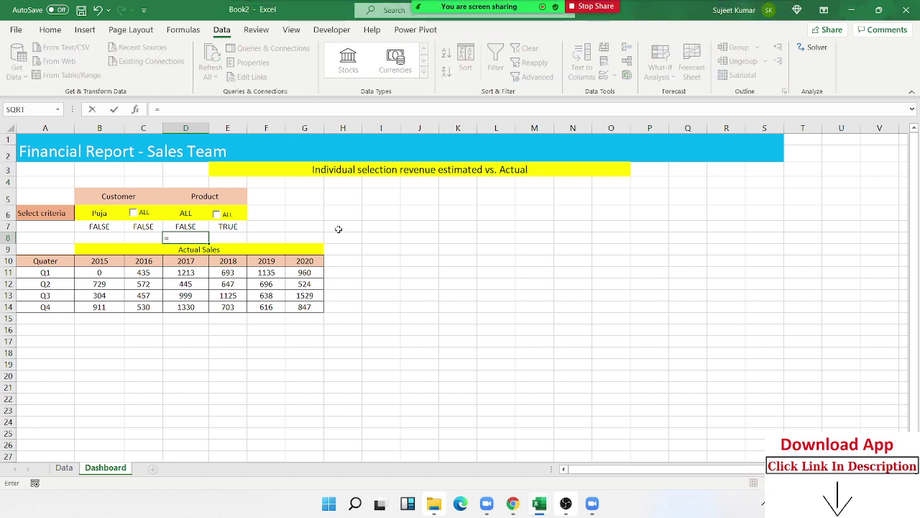
type("IF")
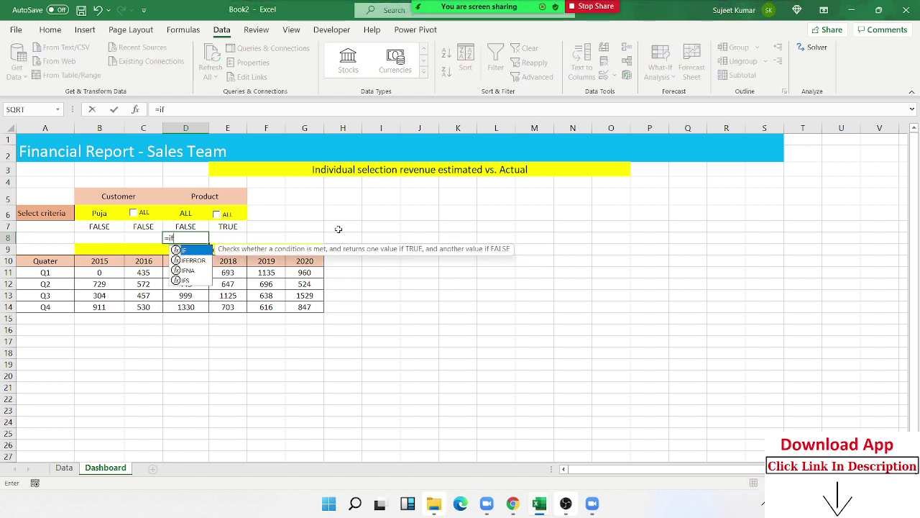
type("(")
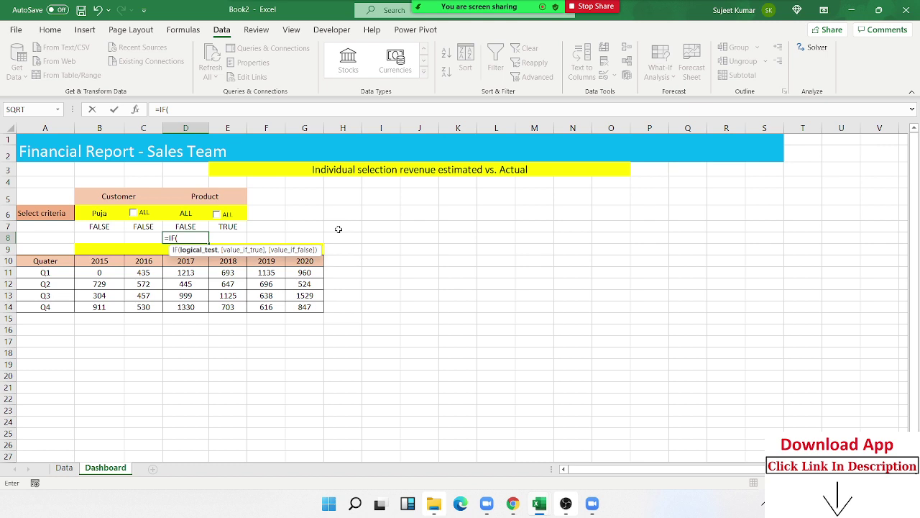
- Complete D8 as =IF(E7,">0",D6), using the E7 flag and the D6 product
key("Right")
key("Up")
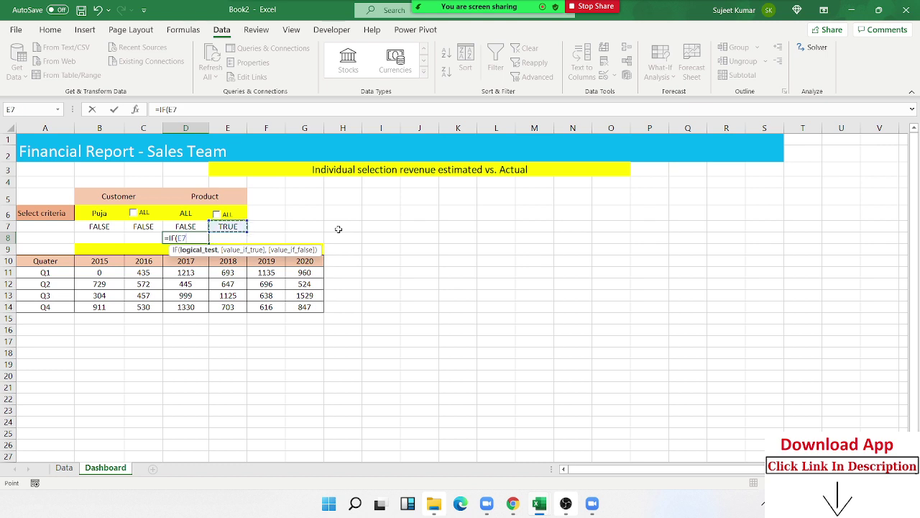
type(",\">")
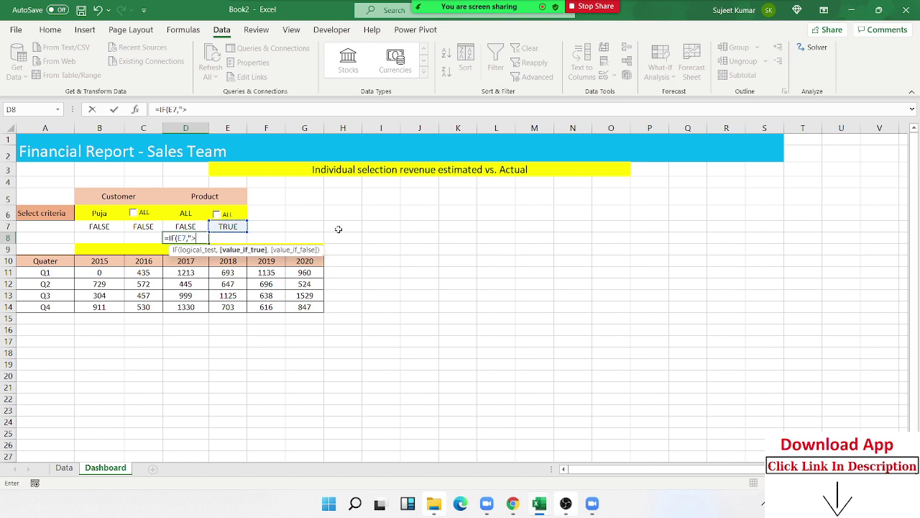
type("0\",")
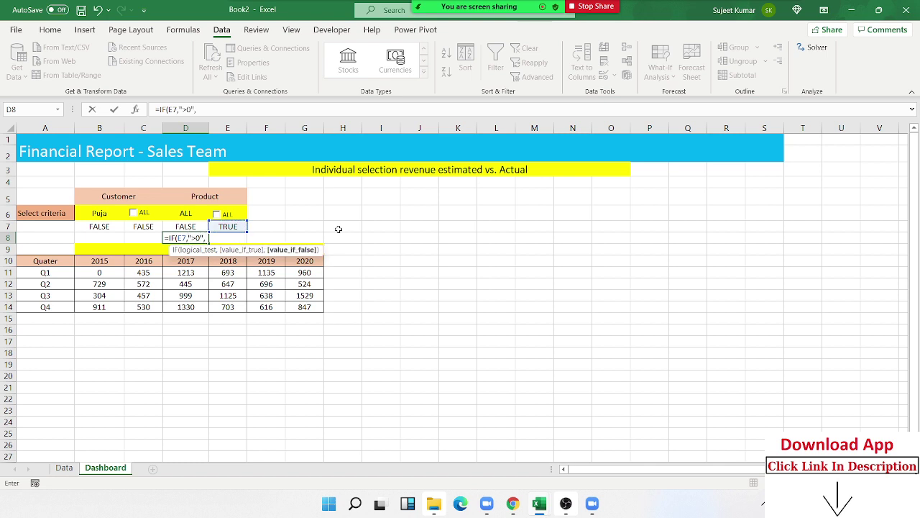
key("Up")
key("Up")
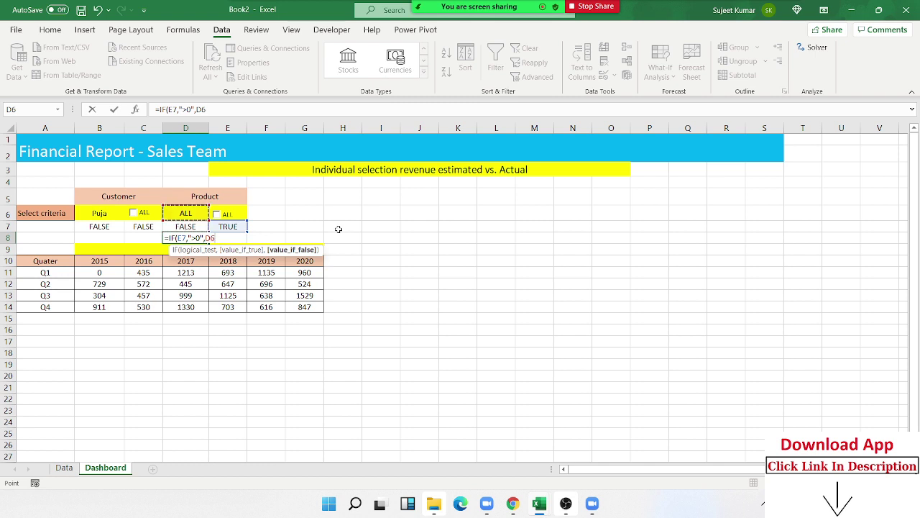
key("Return")
key("Return")
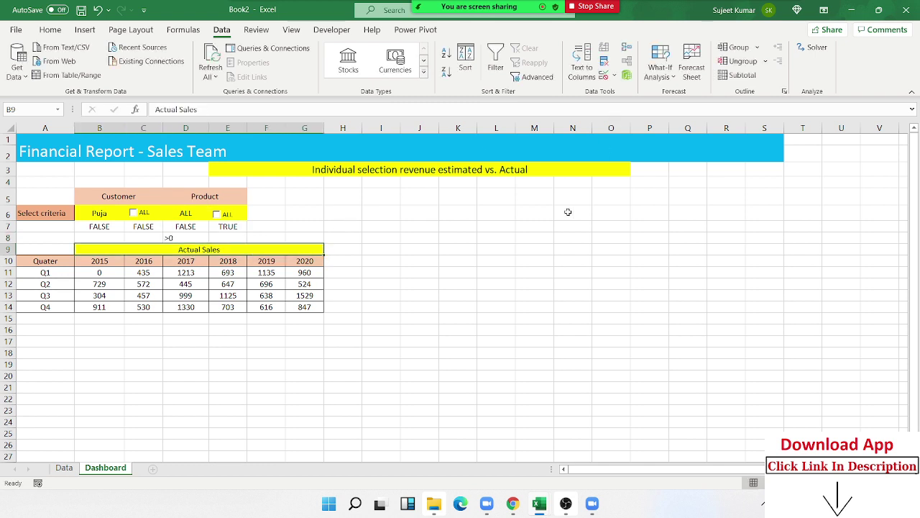
- Replace the D6 reference in B11's formula with D8 and recheck B11
double_click(108, 272)
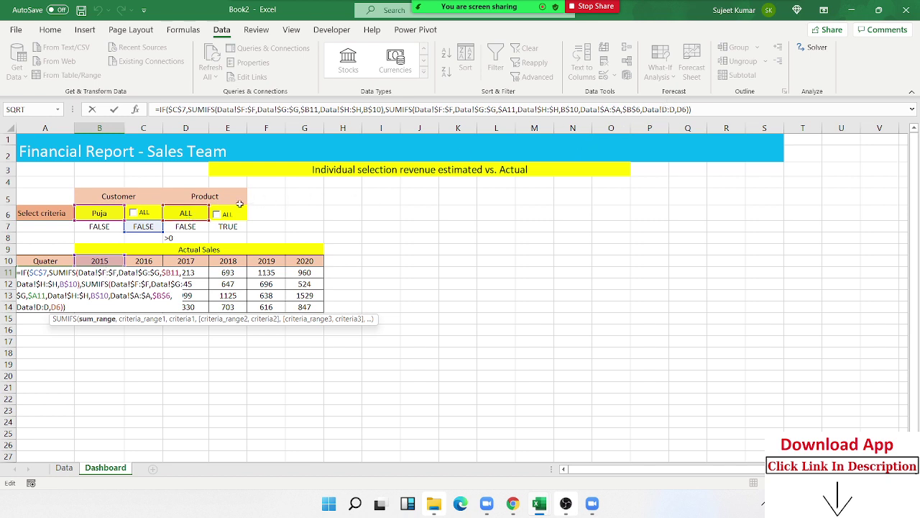
left_click(200, 238)
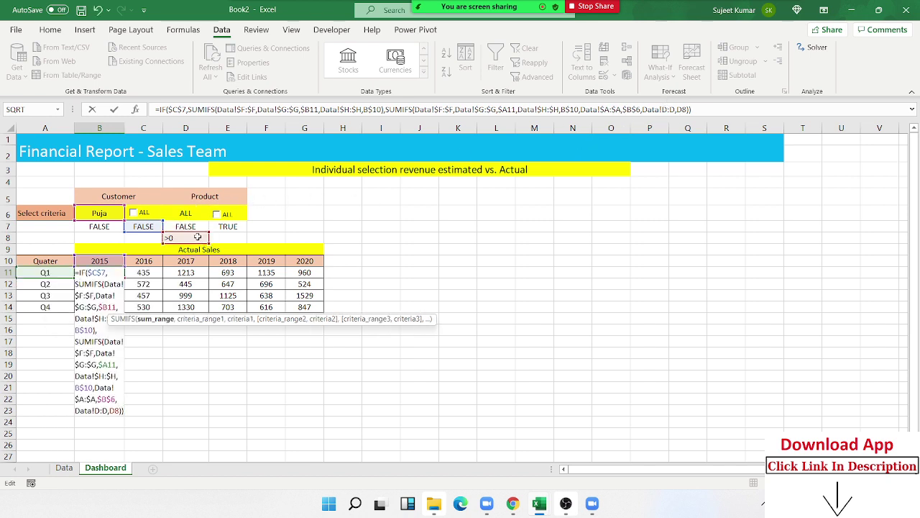
key("Return")
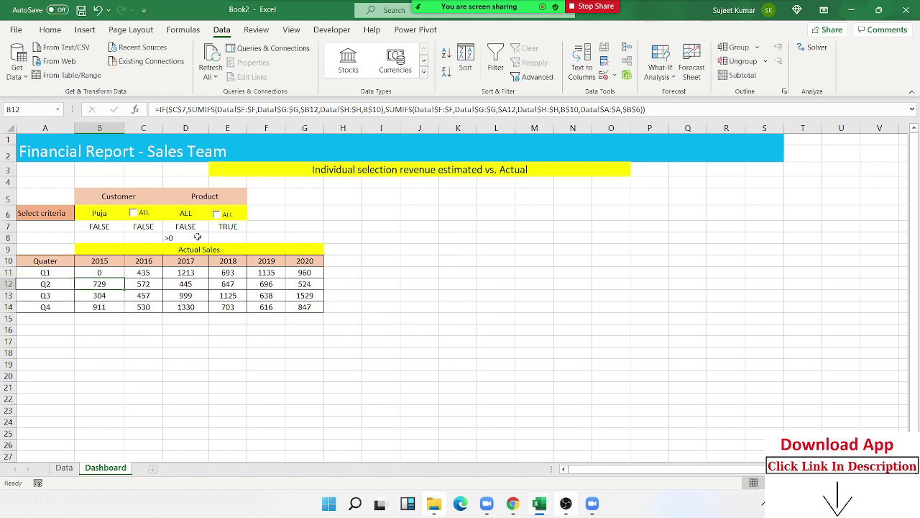
key("Up")
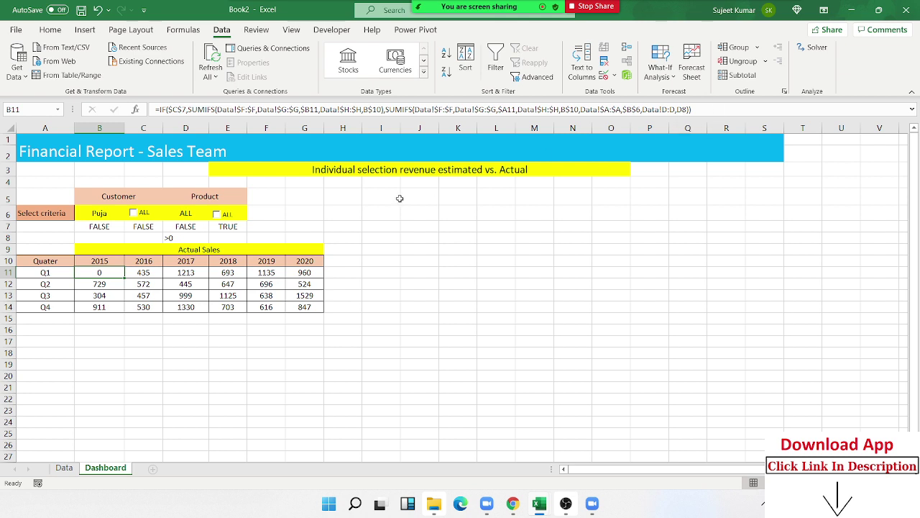
- Replace ">0" with the "?*" wildcard in D8's formula, then check B11 shows 1694
left_click(181, 238)
double_click(181, 238)
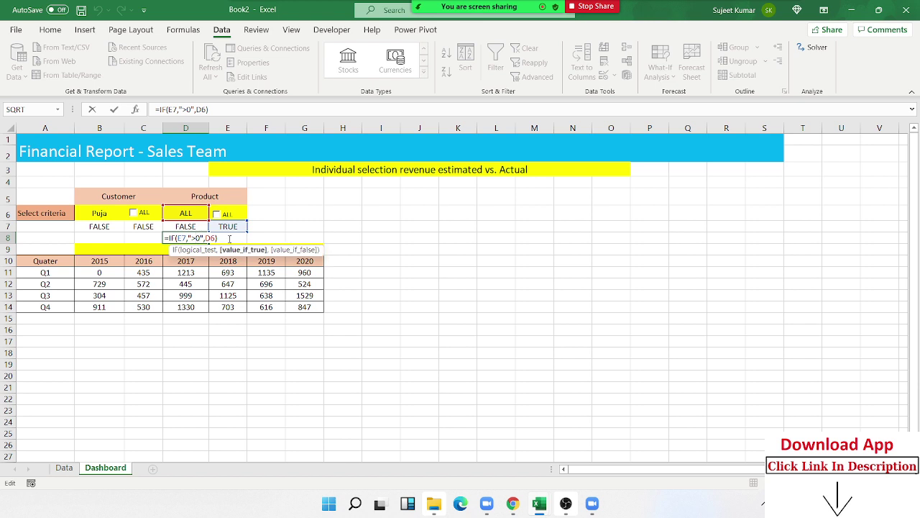
key("BackSpace")
key("Delete")
type("?*")
key("Return")
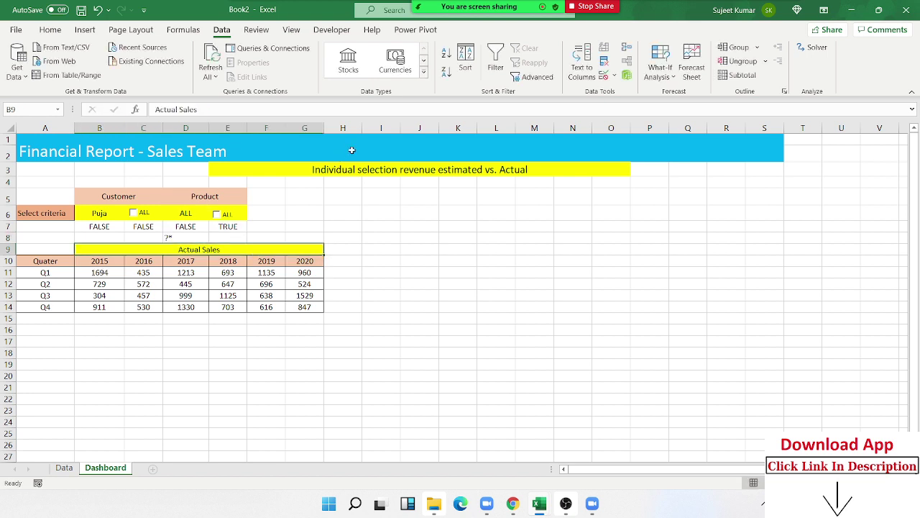
key("Up")
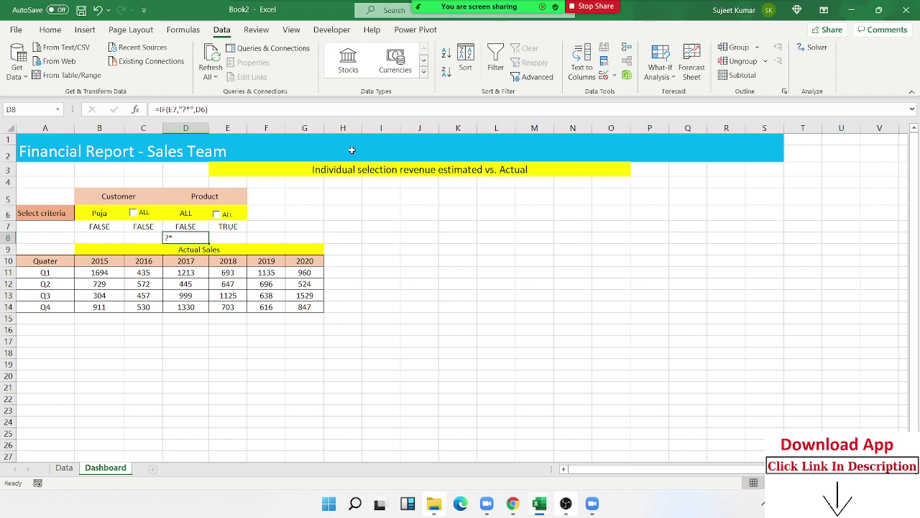
key("Down")
key("Up")
key("Left")
key("Down")
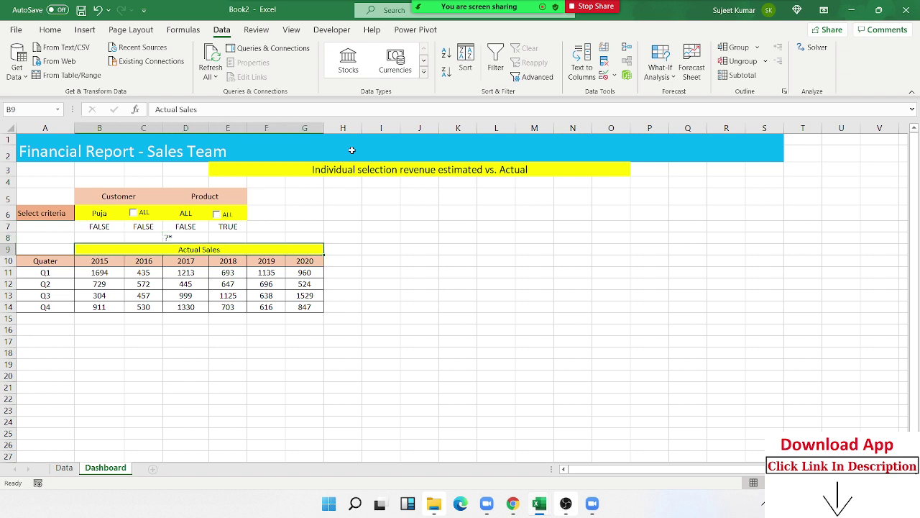
key("Down")
key("Down")
key("Left")
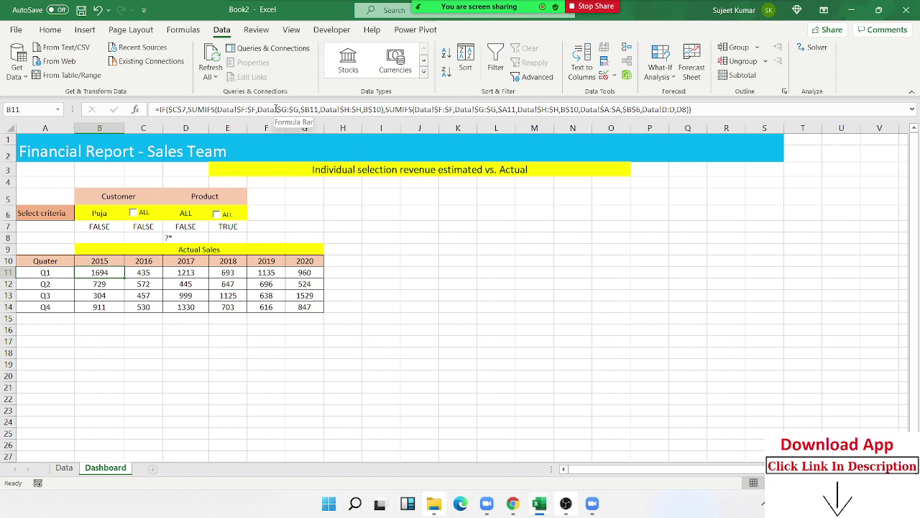
left_click(276, 109)
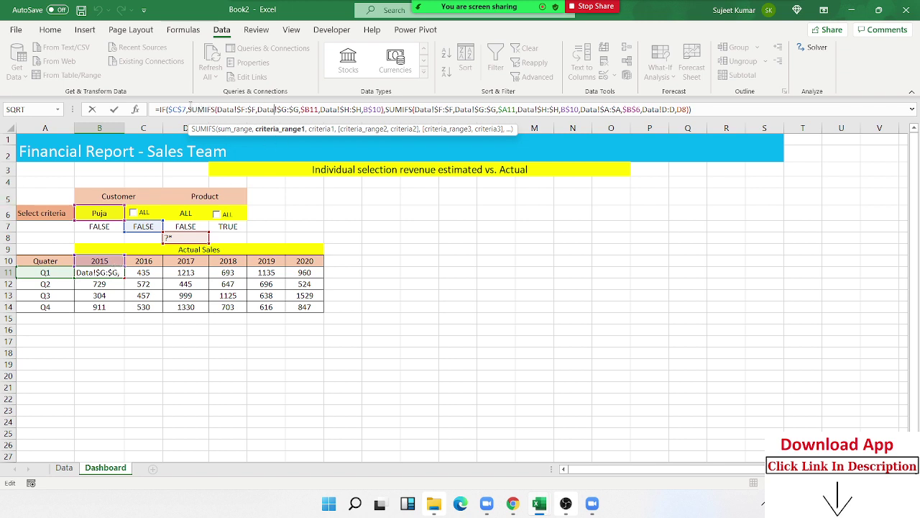
left_click(188, 110)
left_click_drag(188, 109, 383, 110)
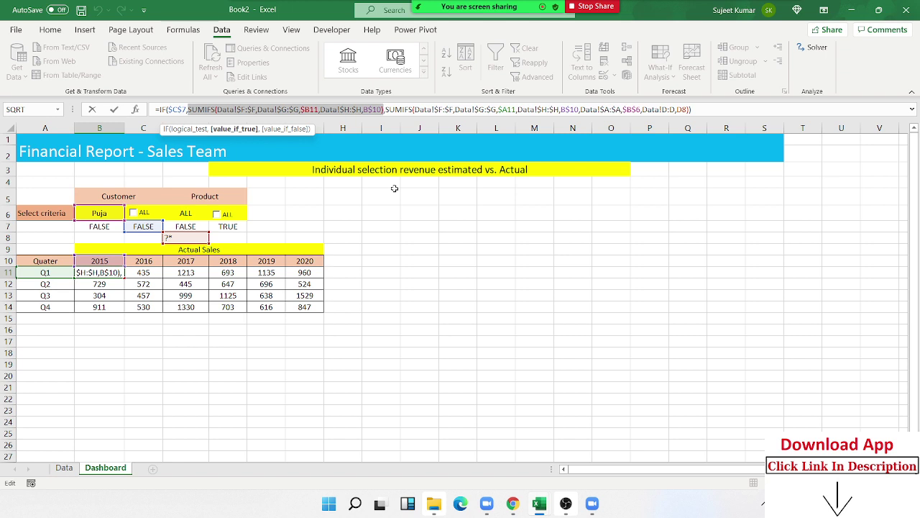
key("Escape")
- Copy D8's criteria formula into B8 so it becomes =IF(C7,"?*",B6)
left_click(205, 230)
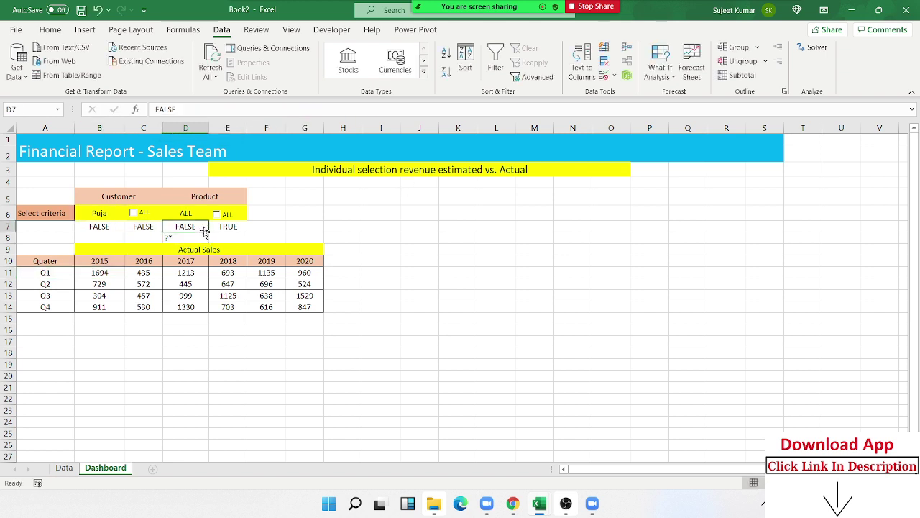
left_click(196, 234)
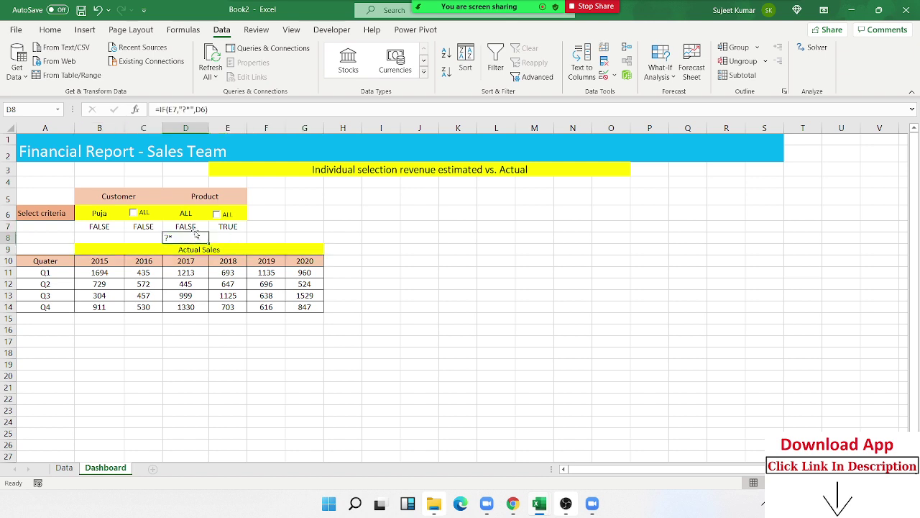
key("ctrl+c")
left_click(103, 237)
key("ctrl+v")
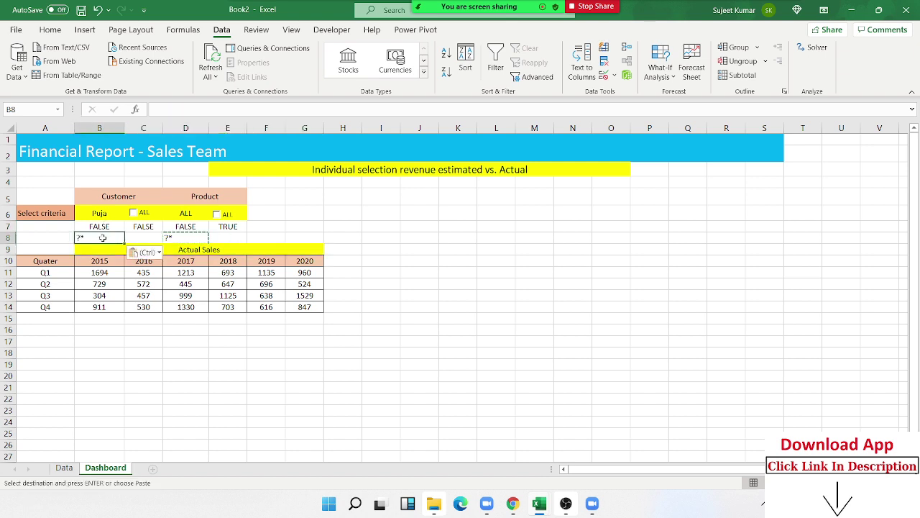
key("Escape")
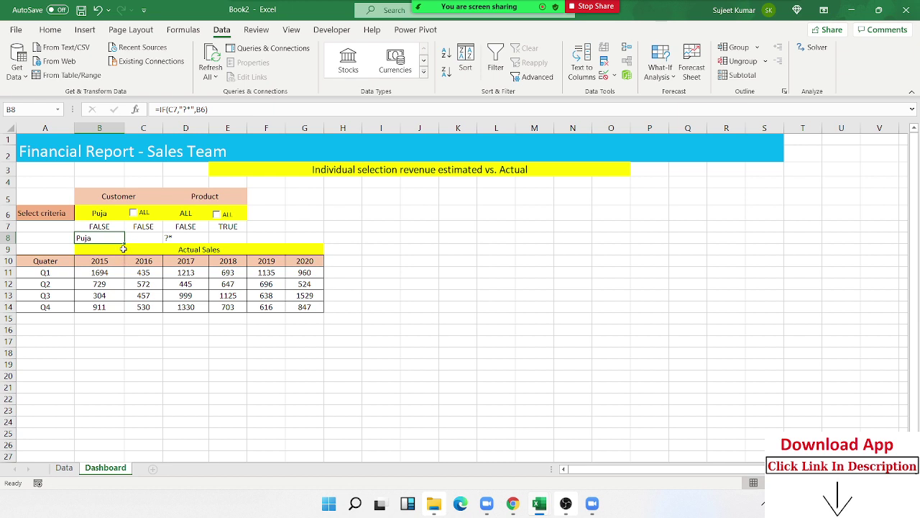
- Tick the Customer ALL box, accept the circular-reference warning, and review B8's formula
left_click(133, 214)
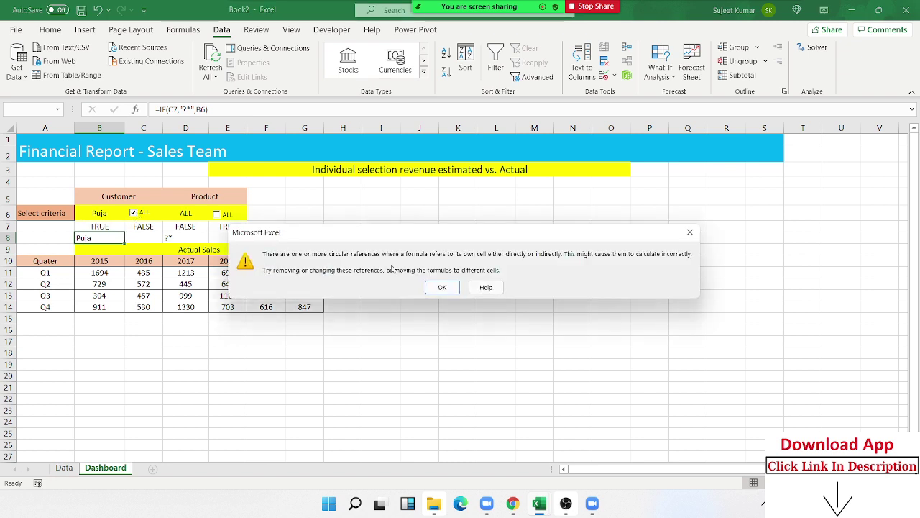
left_click(443, 287)
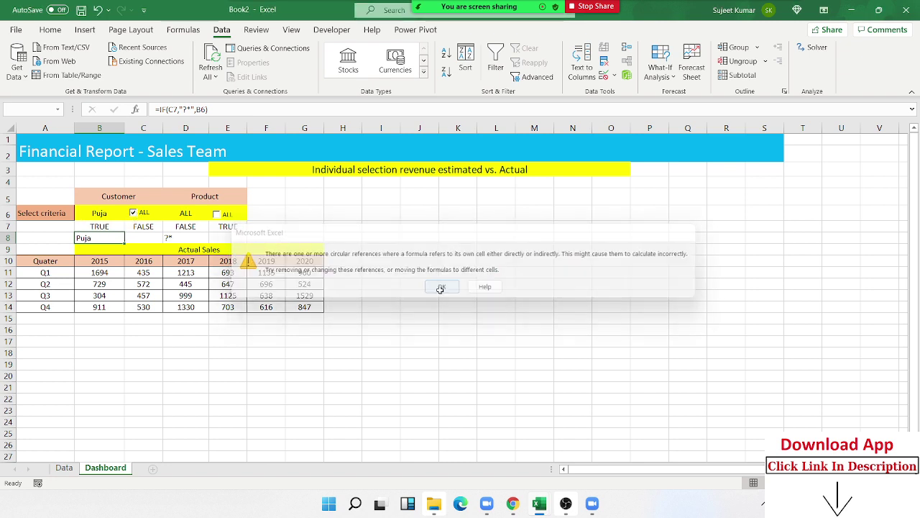
left_click(140, 217, "ctrl")
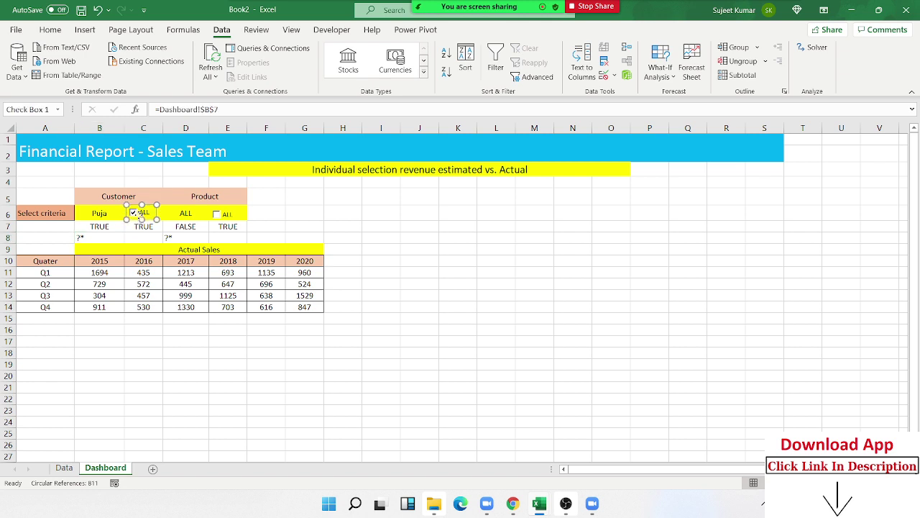
right_click(140, 217)
left_click(105, 243)
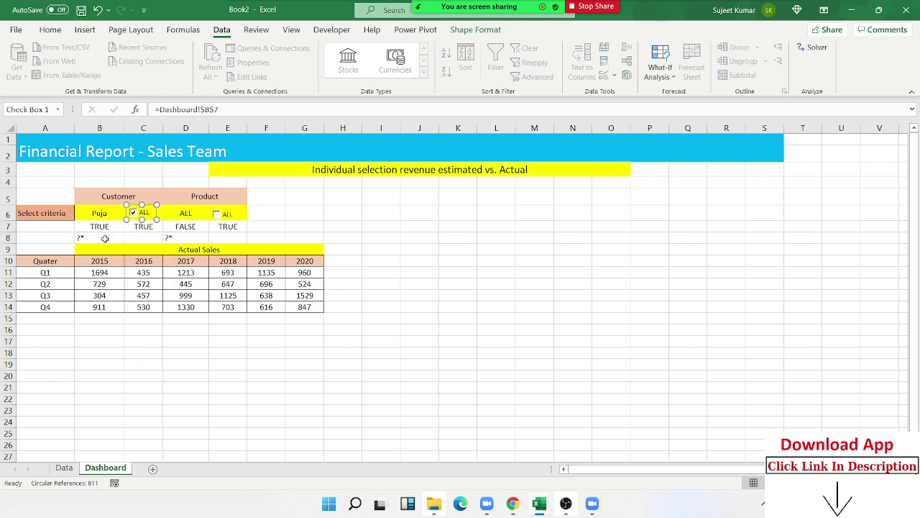
left_click(106, 240)
double_click(105, 238)
key("Escape")
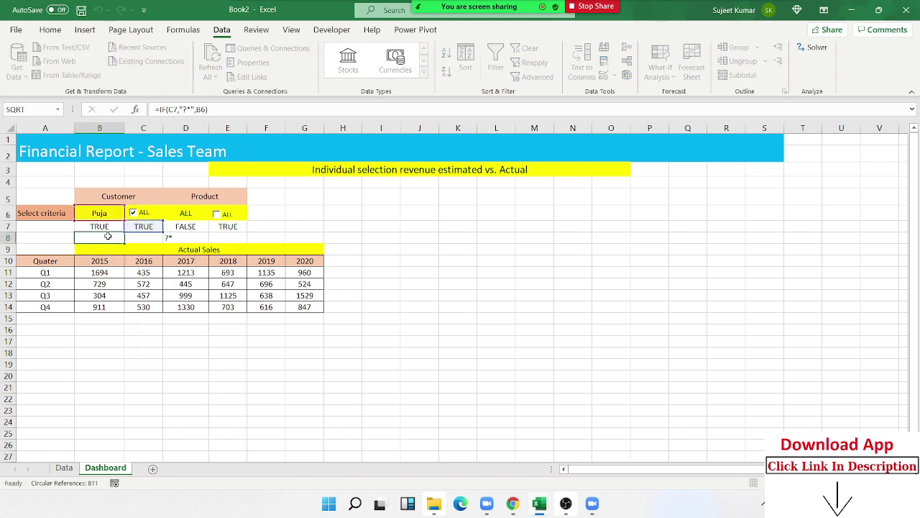
- Retest the Customer and Product ALL boxes, leaving Customer ALL ticked, then select B6
left_click(141, 218)
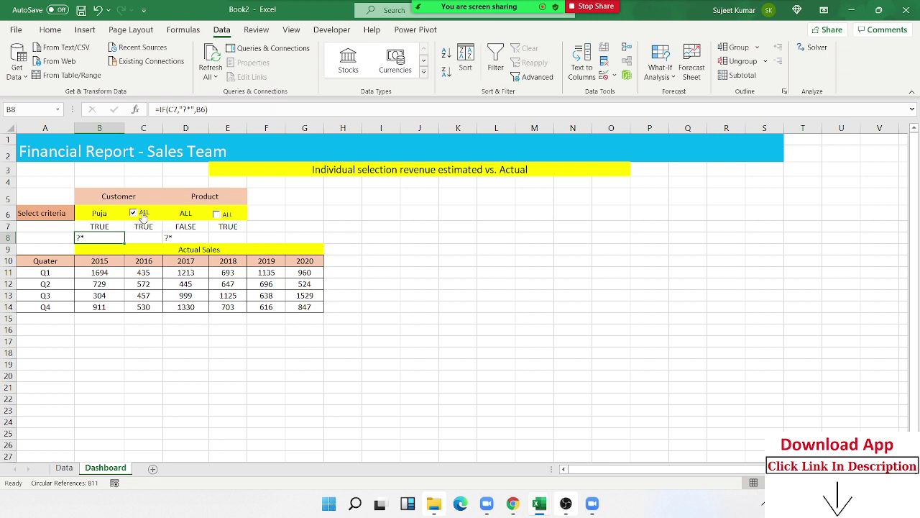
left_click(143, 217)
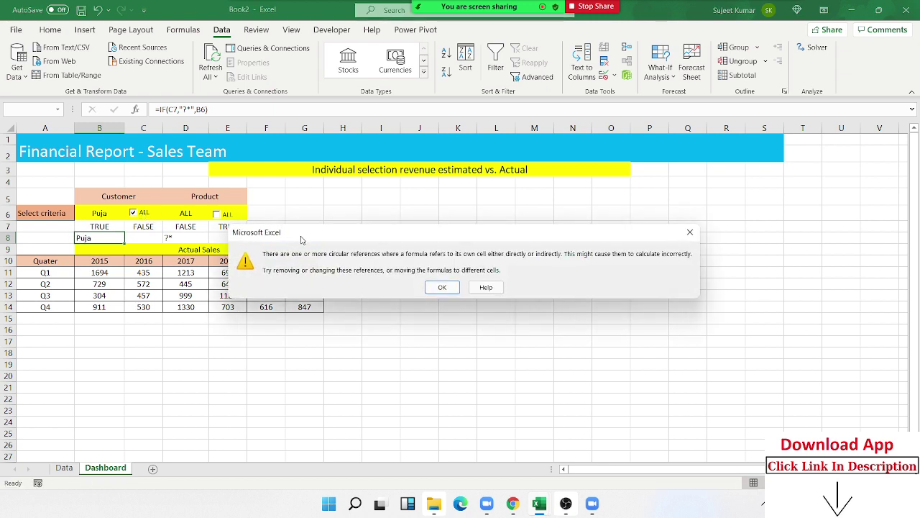
key("Return")
left_click(227, 220)
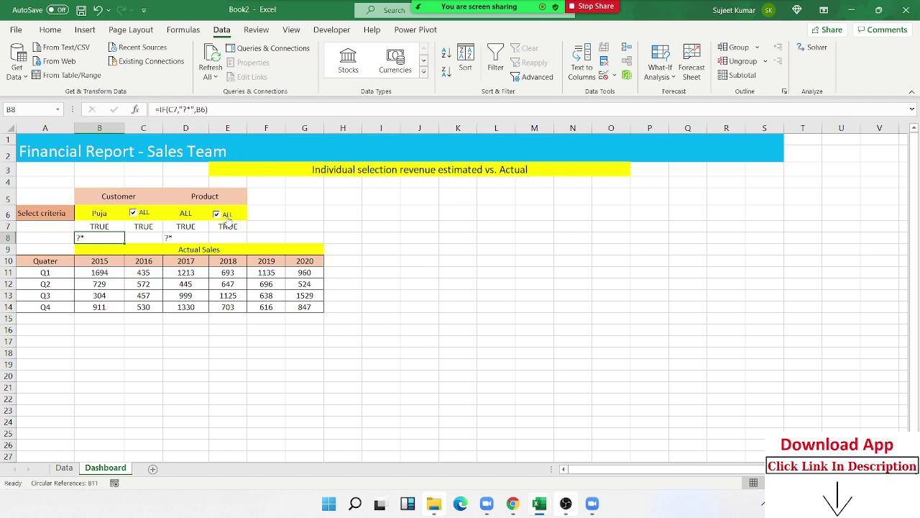
left_click(227, 221)
left_click(143, 220)
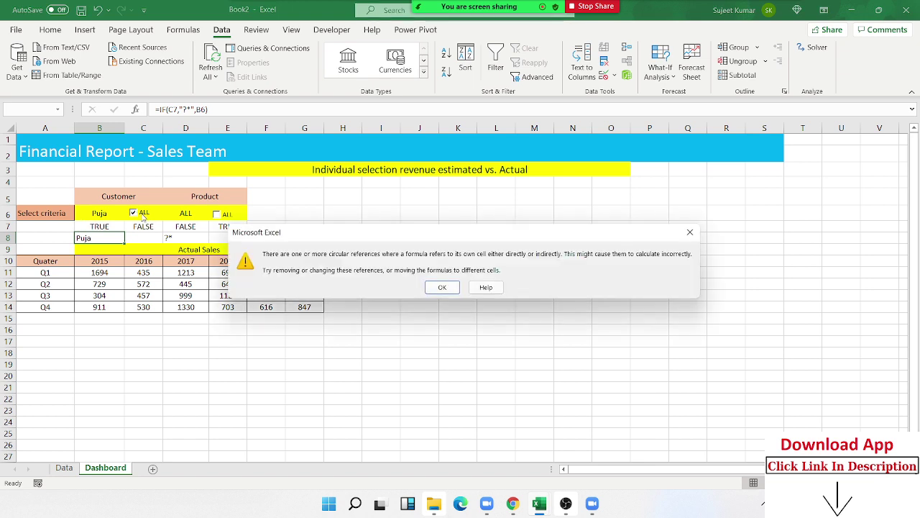
left_click(440, 287)
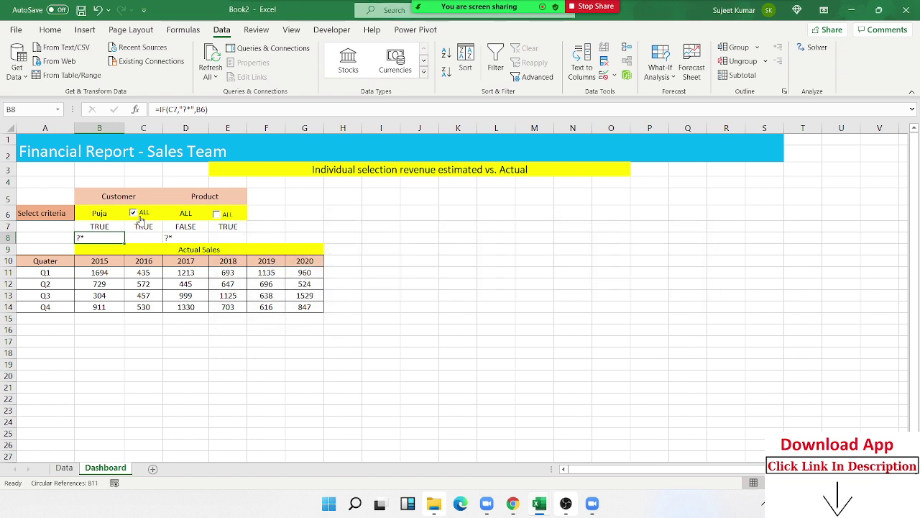
left_click(112, 215)
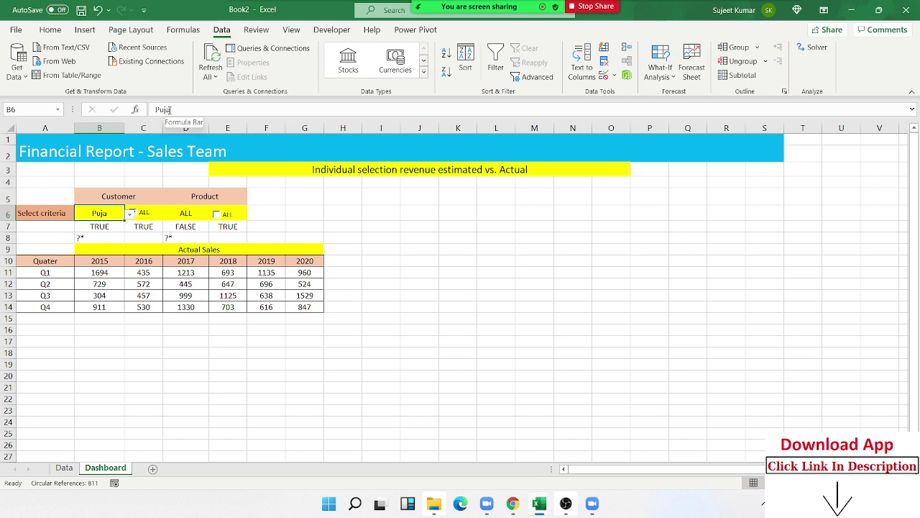
- Delete the stray FALSE from Data sheet cell P7, then select B7 back on the Dashboard
left_click(64, 467)
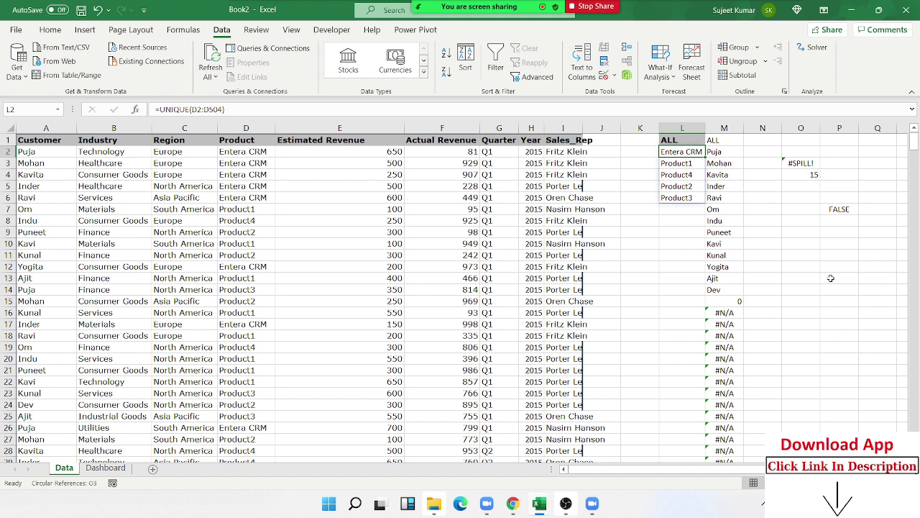
left_click(834, 209)
key("Delete")
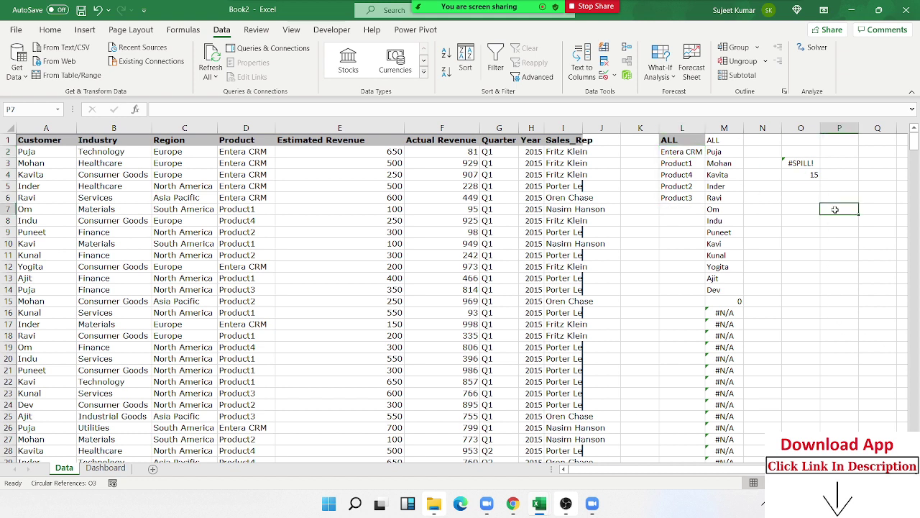
left_click(117, 469)
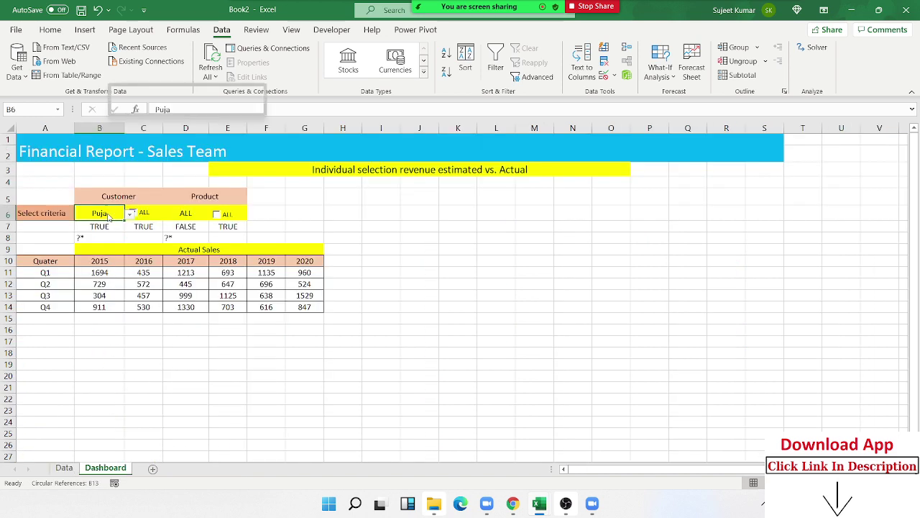
right_click(106, 213)
key("Escape")
left_click(99, 224)
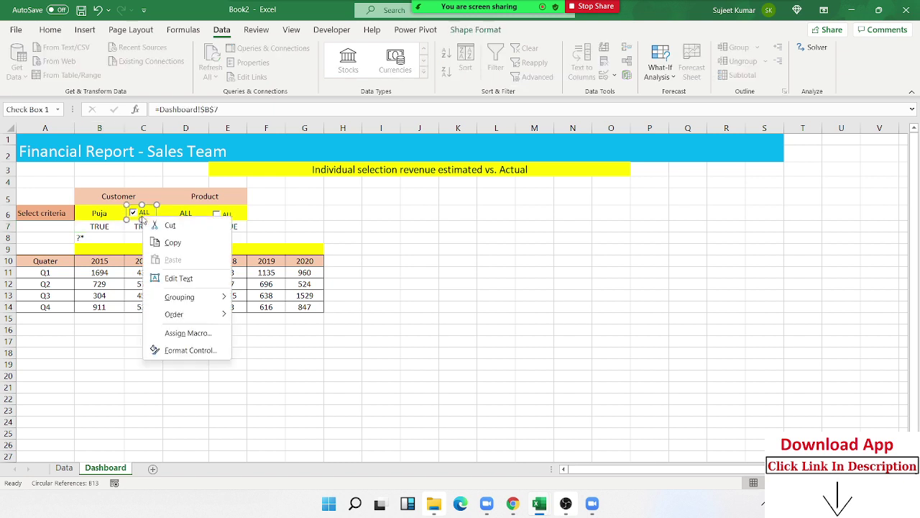
right_click(141, 215)
left_click(166, 351)
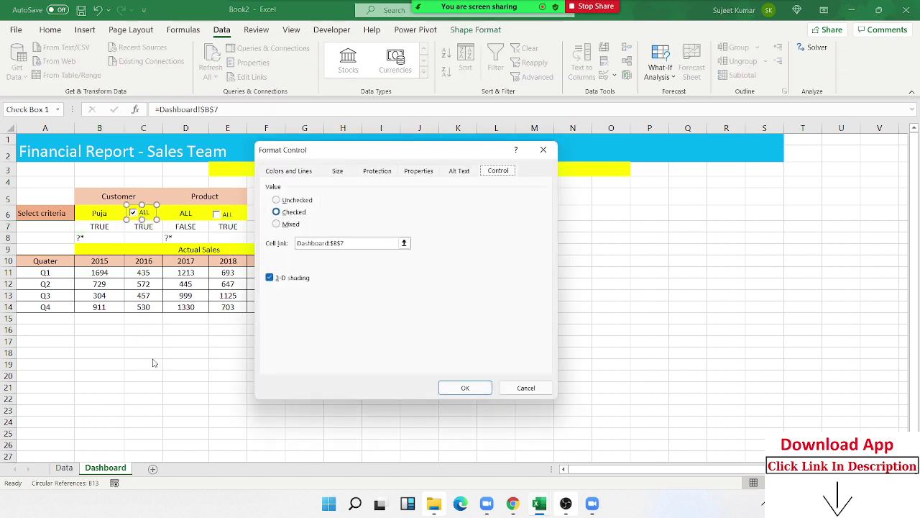
left_click_drag(355, 151, 595, 139)
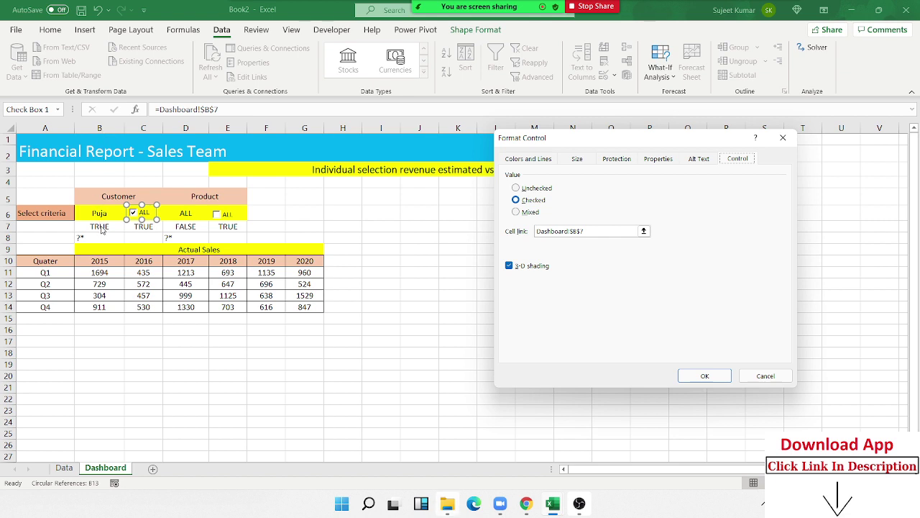
left_click(765, 375)
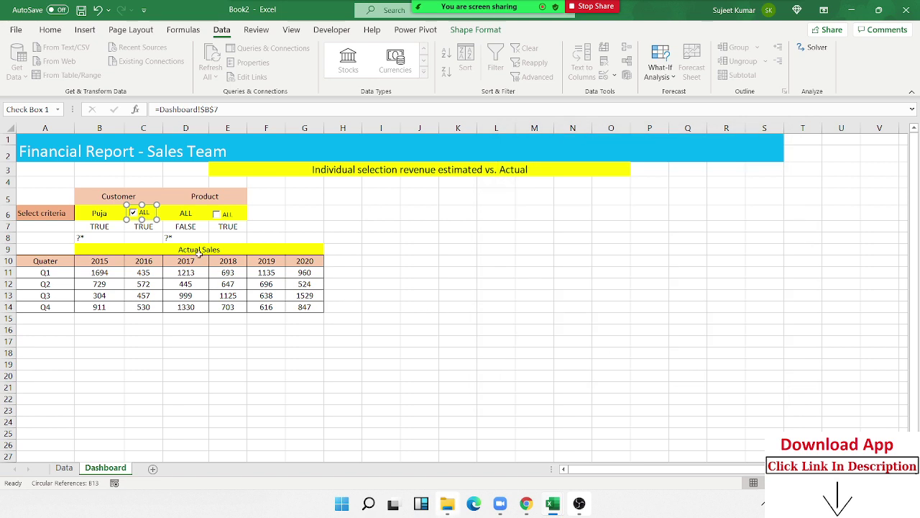
left_click(178, 226)
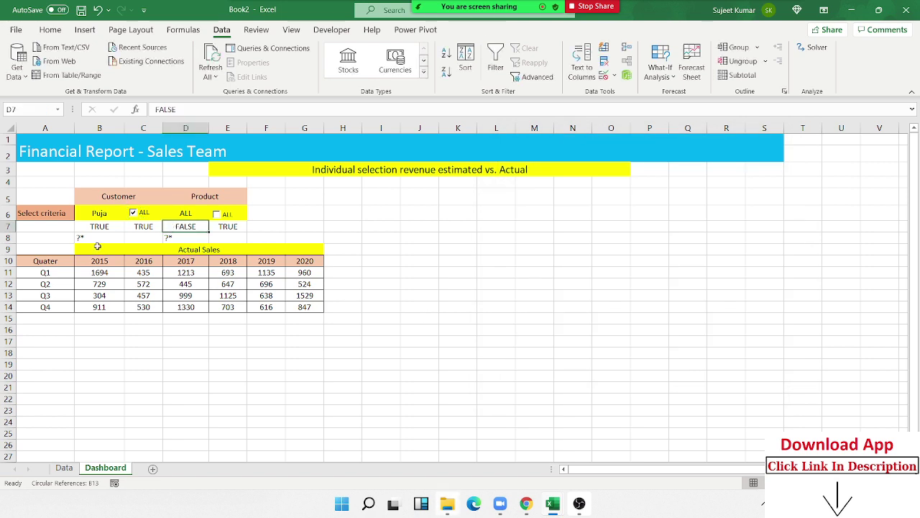
- Re-tick Customer ALL past the circular-reference warning, then tick Product ALL so row 7 reads TRUE
left_click(147, 220)
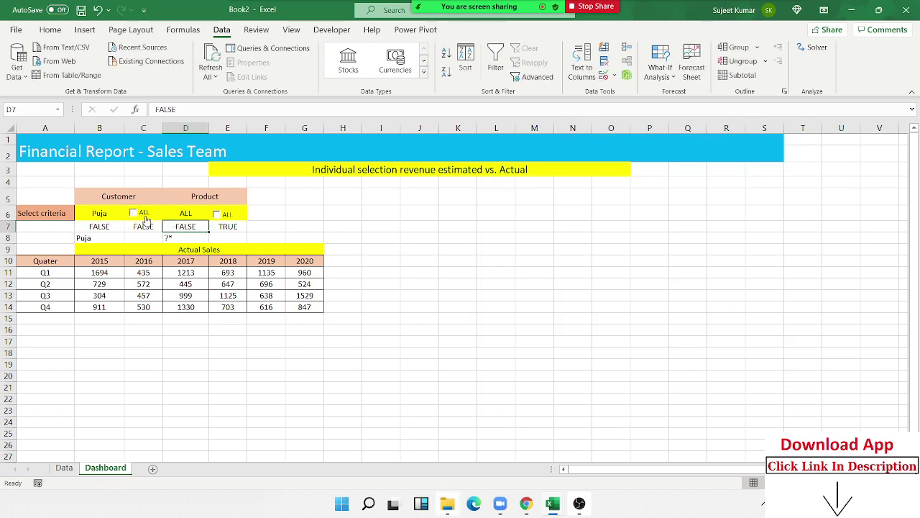
left_click(146, 219)
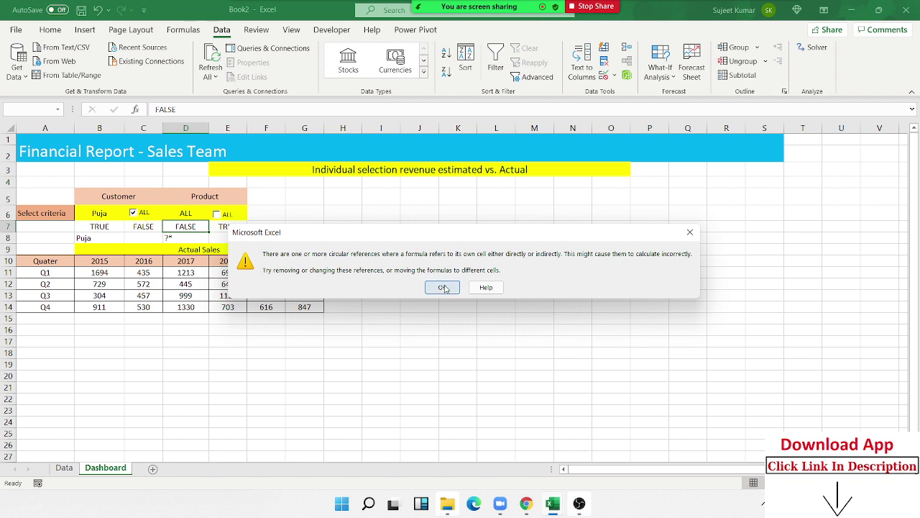
left_click(444, 288)
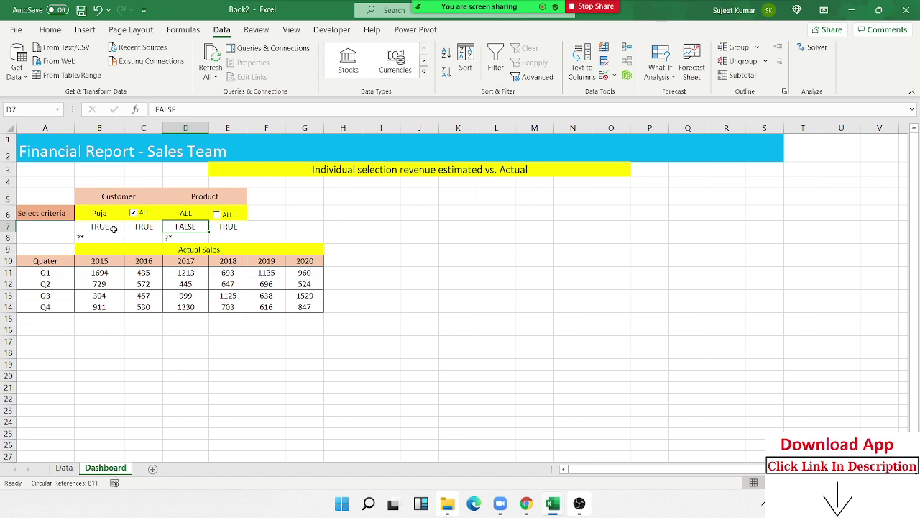
left_click(218, 215)
double_click(168, 236)
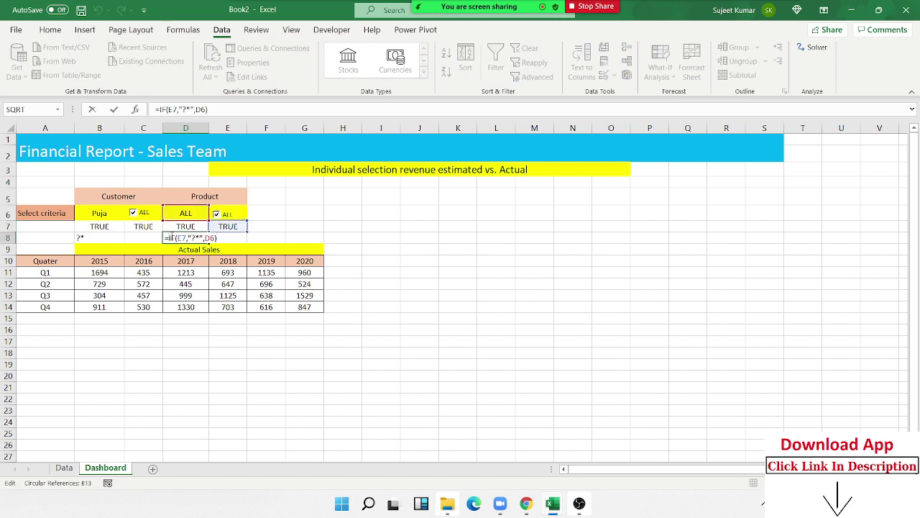
key("Escape")
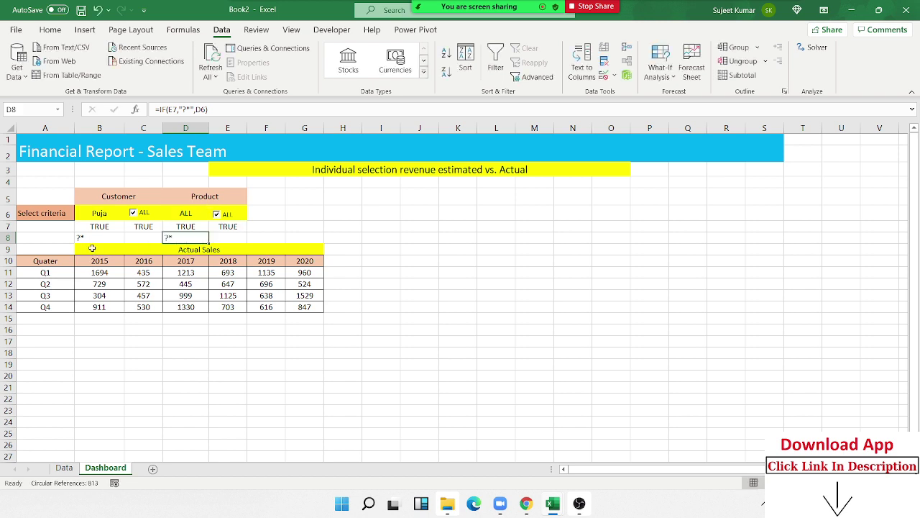
double_click(93, 237)
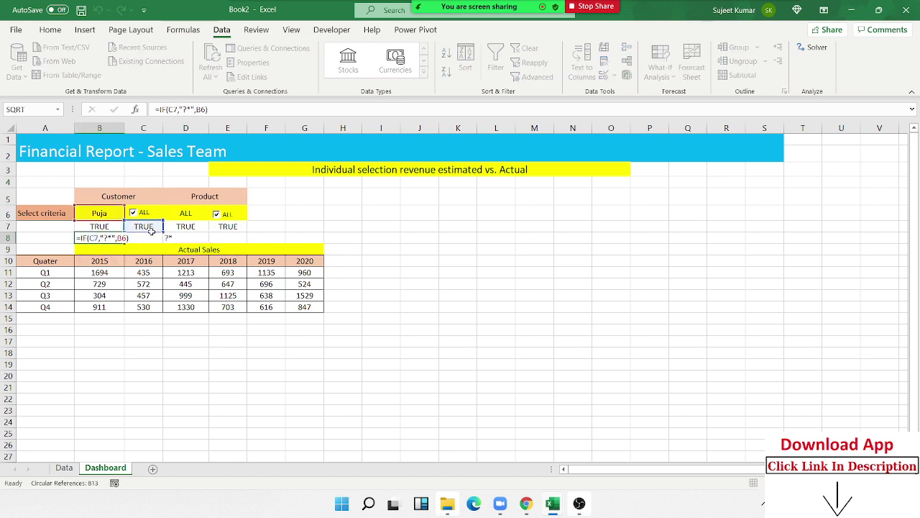
key("Escape")
double_click(93, 237)
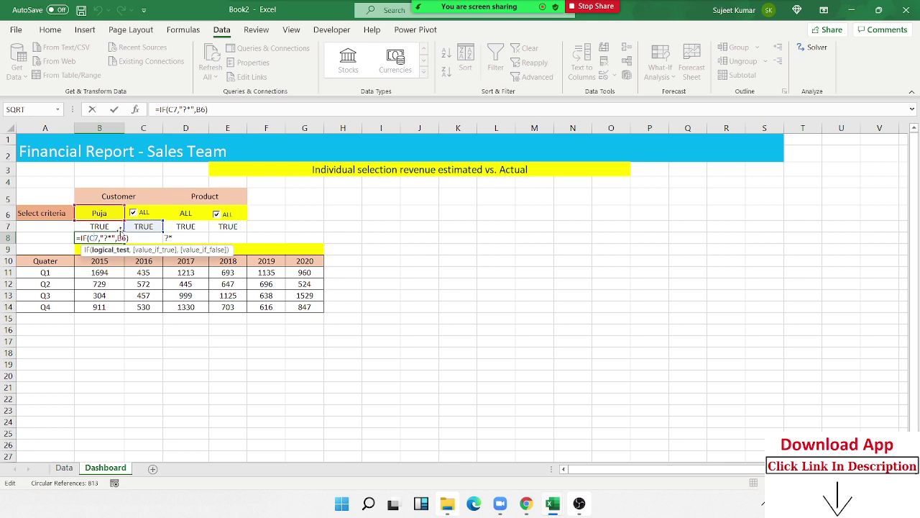
key("Escape")
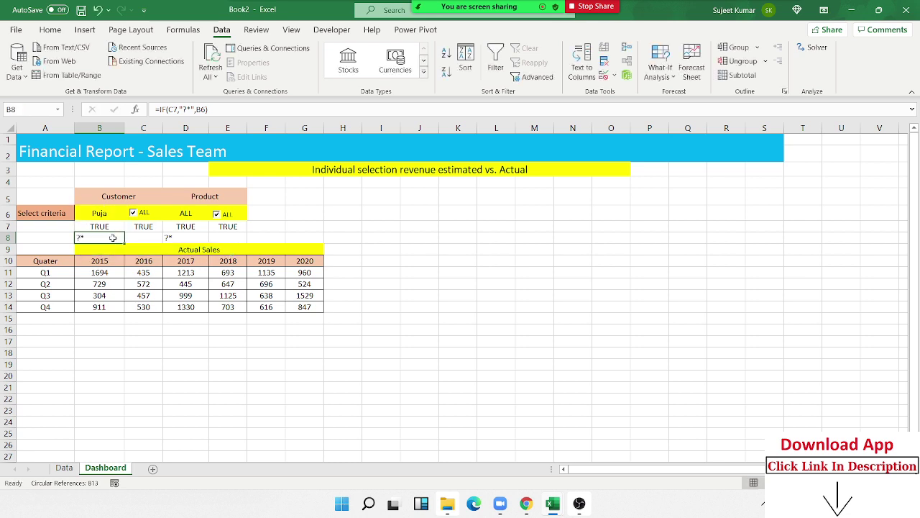
double_click(113, 237)
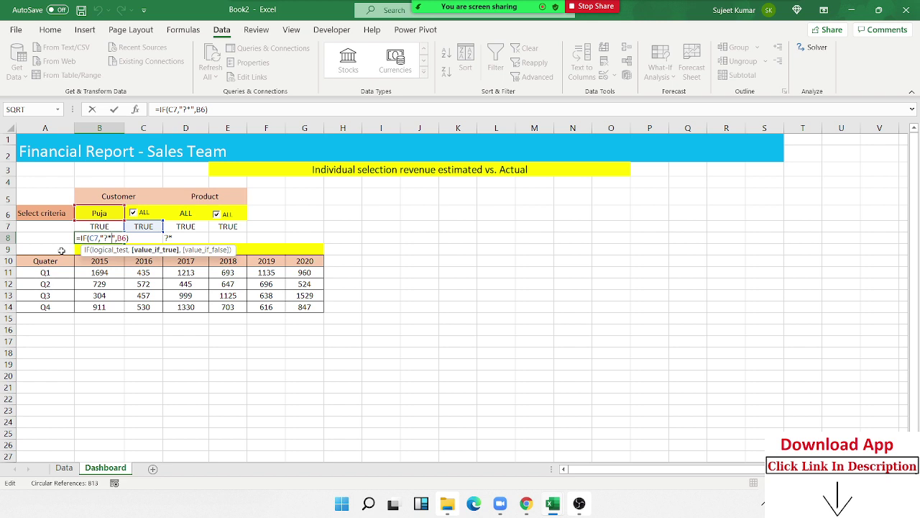
key("Escape")
- Replace the old Customer checkbox with a new Form Control check box in C6 labelled ALL
right_click(148, 215)
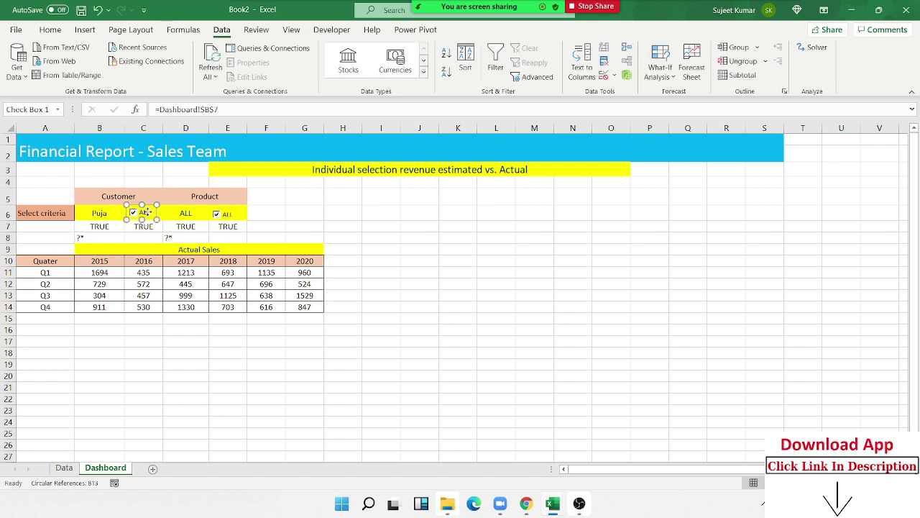
key("Escape")
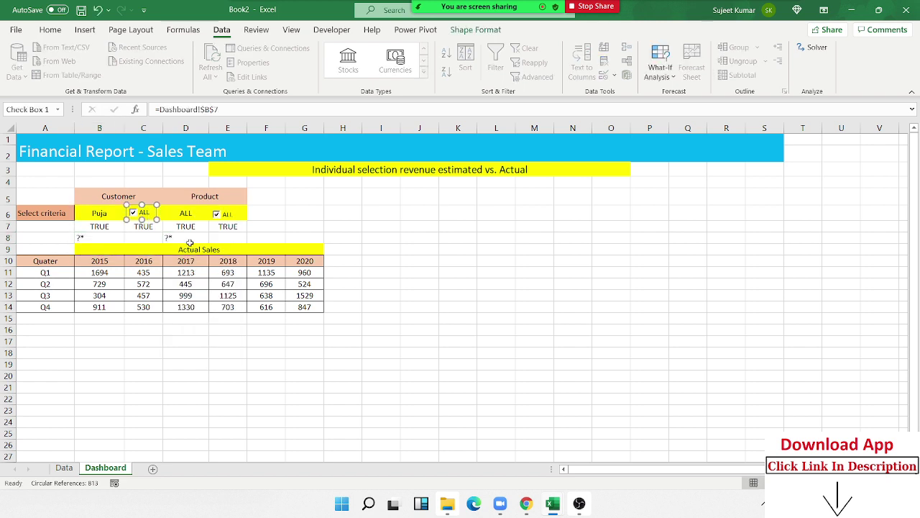
key("Delete")
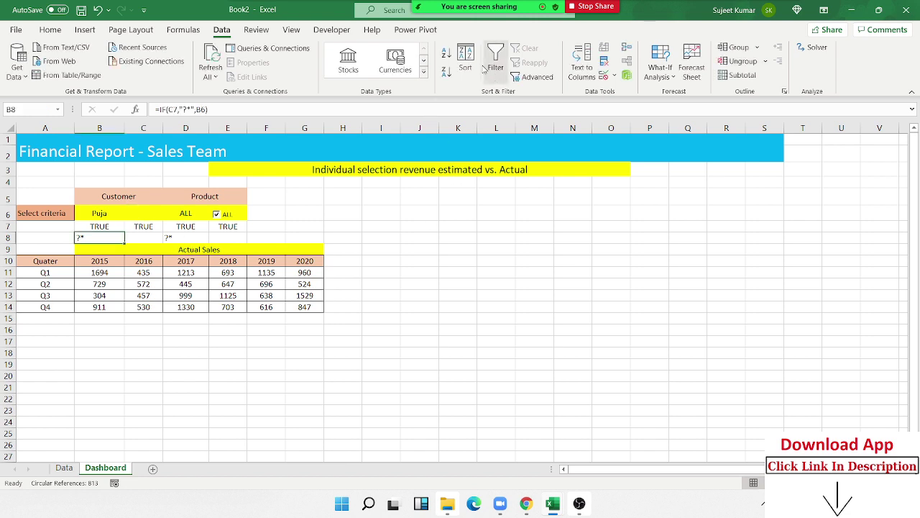
left_click(351, 32)
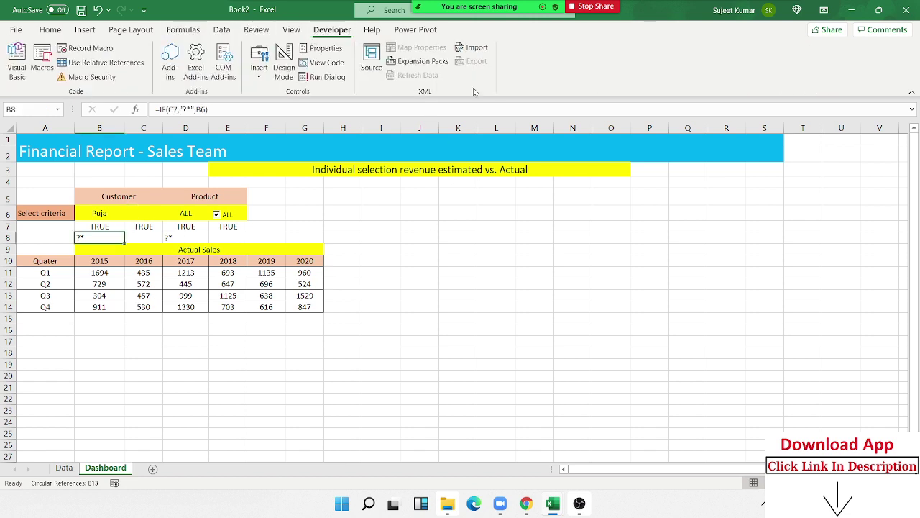
left_click(258, 57)
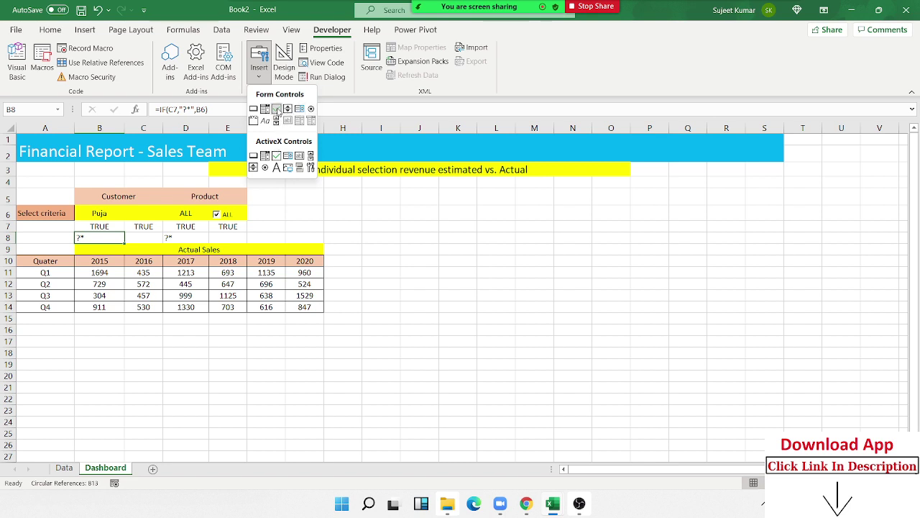
left_click(277, 108)
left_click_drag(131, 208, 166, 220)
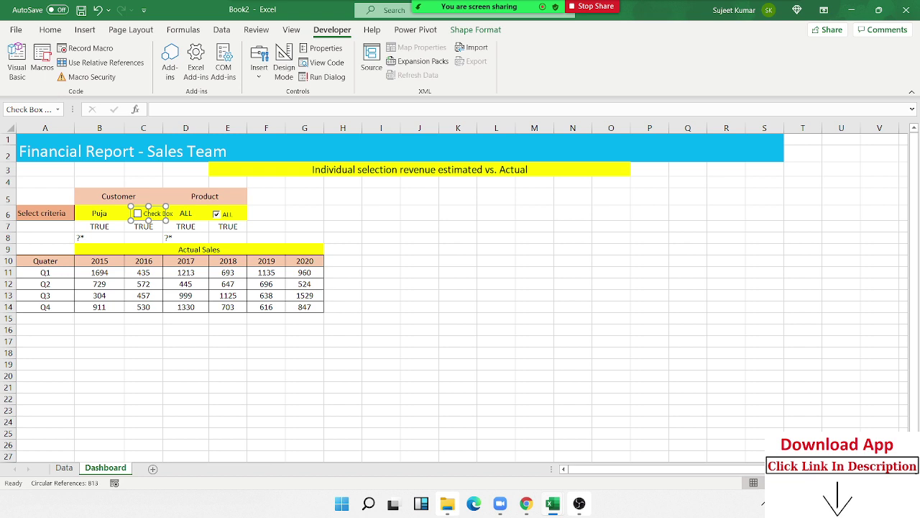
left_click(158, 213)
key("BackSpace")
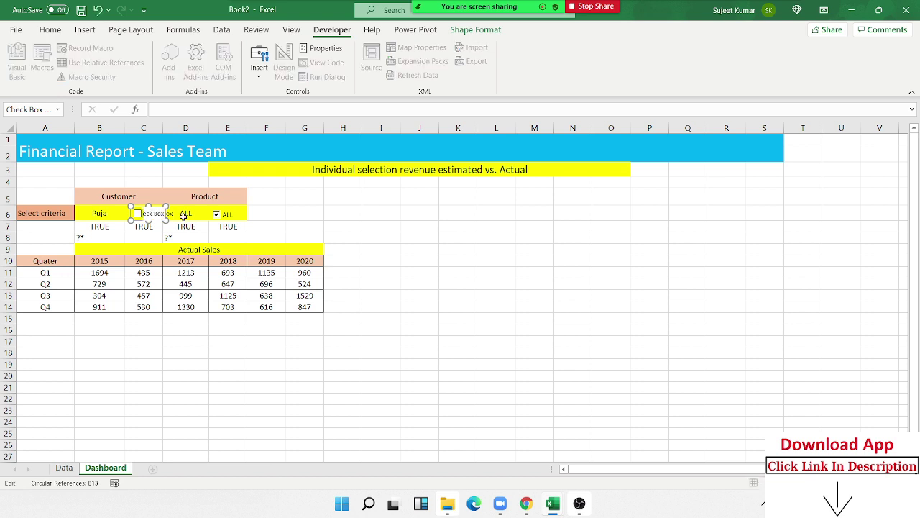
key("Delete")
key("Delete")
key("Delete")
left_click(259, 224)
- Format the new checkbox with 3-D shading and cell link $B$7
right_click(148, 215)
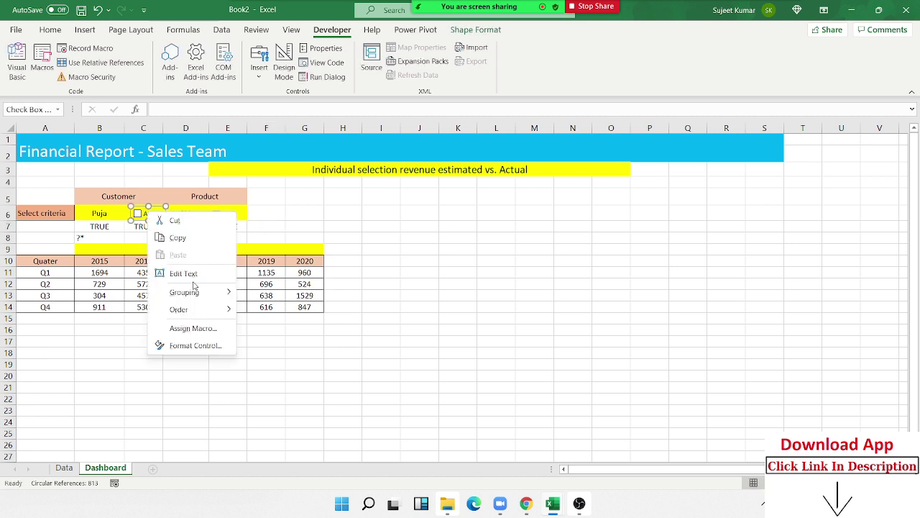
left_click(210, 347)
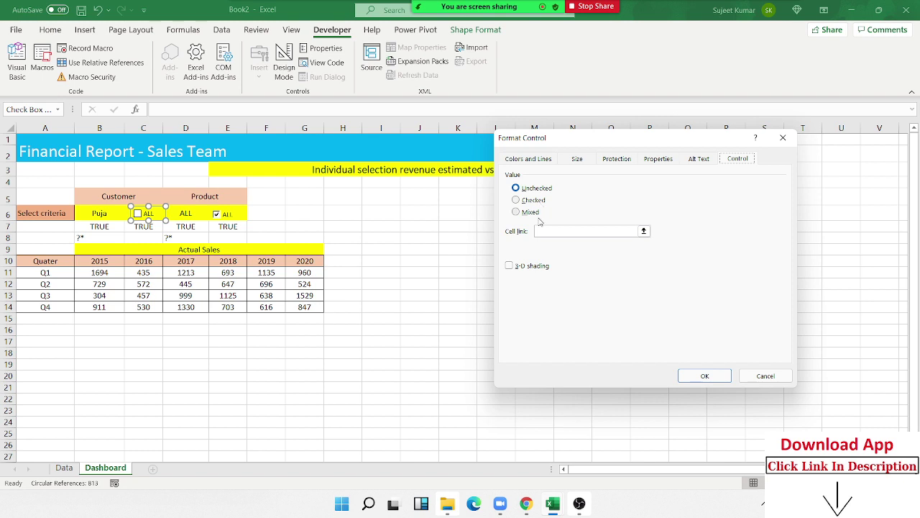
left_click(510, 265)
left_click(618, 230)
left_click(113, 228)
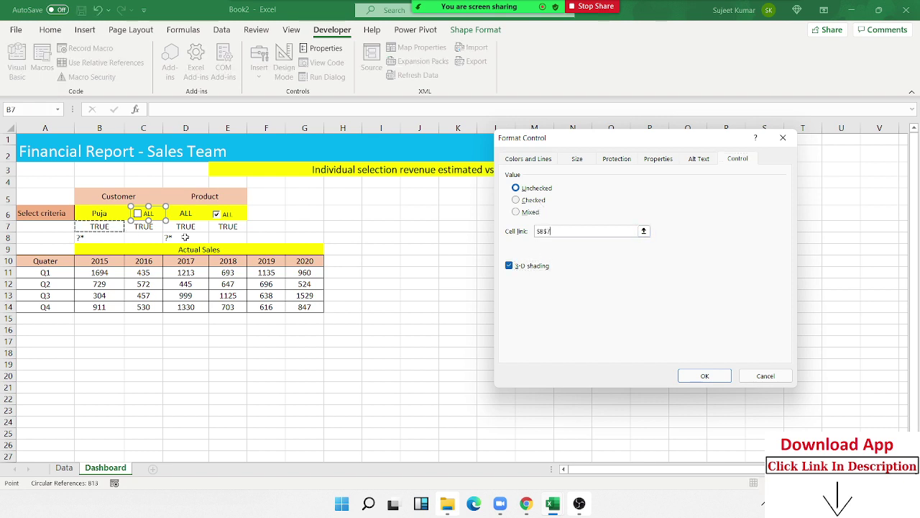
left_click(705, 375)
- Tick both ALL checkboxes, then inspect B6, B7, B8 and C7's OR formula
left_click(451, 323)
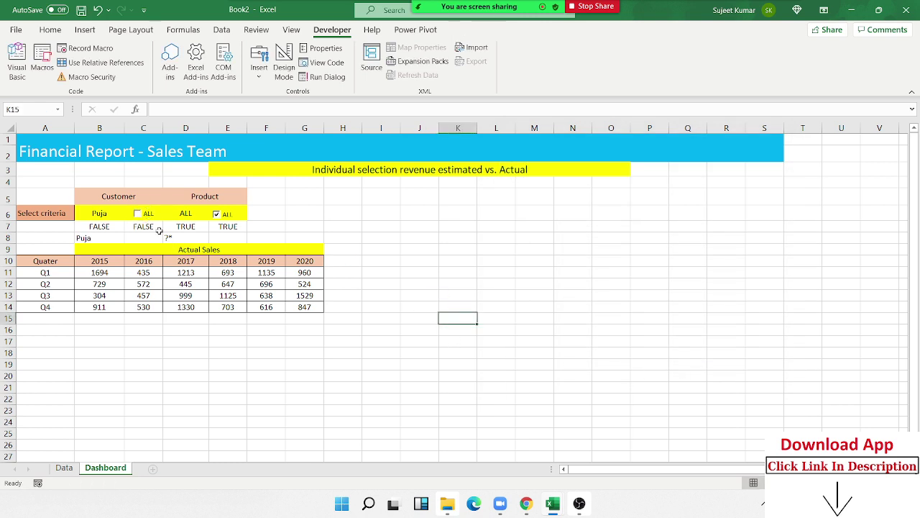
left_click(152, 216)
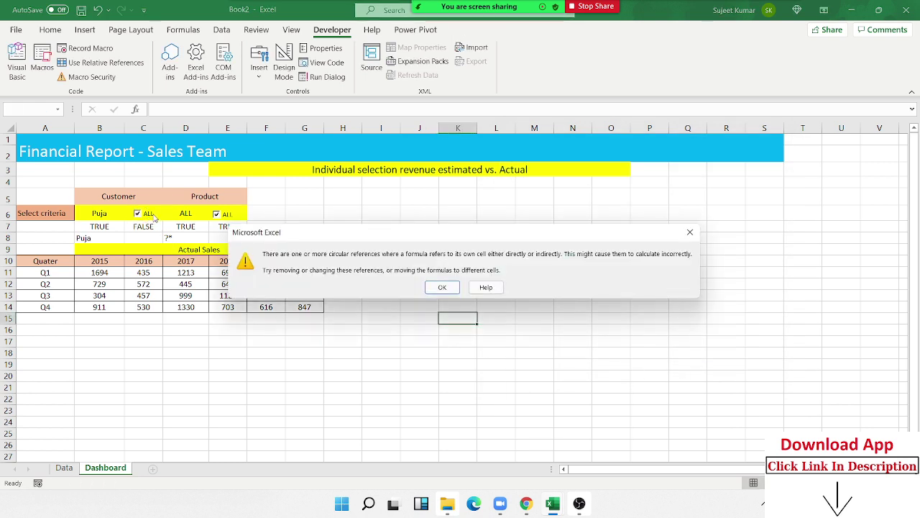
left_click(442, 287)
left_click(227, 217)
left_click(227, 218)
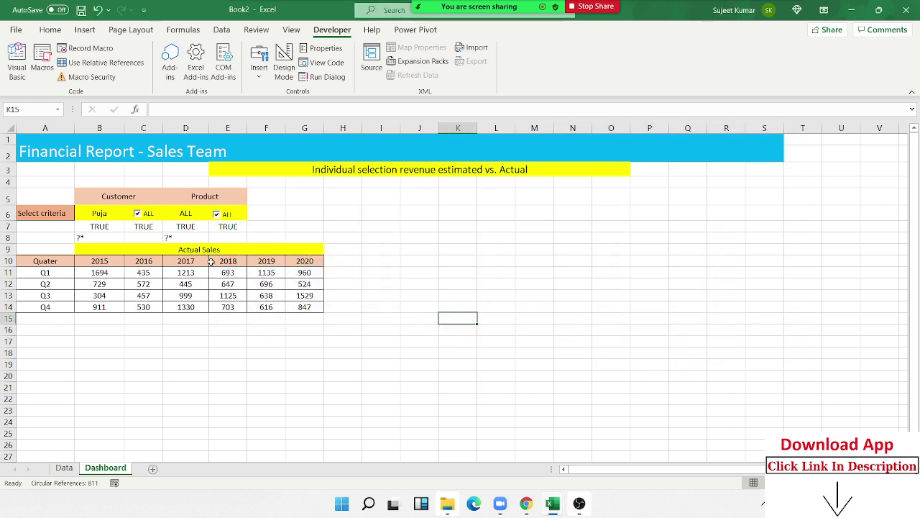
left_click(99, 236)
left_click(100, 226)
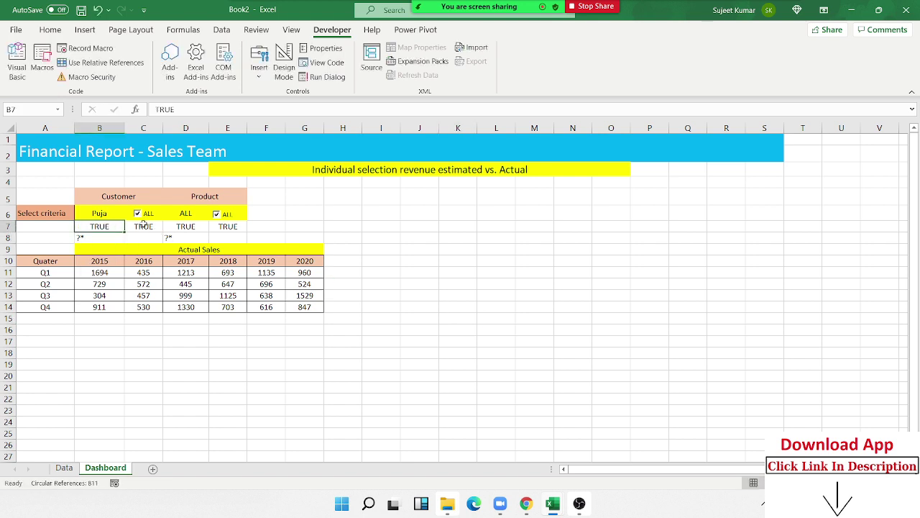
left_click(100, 213)
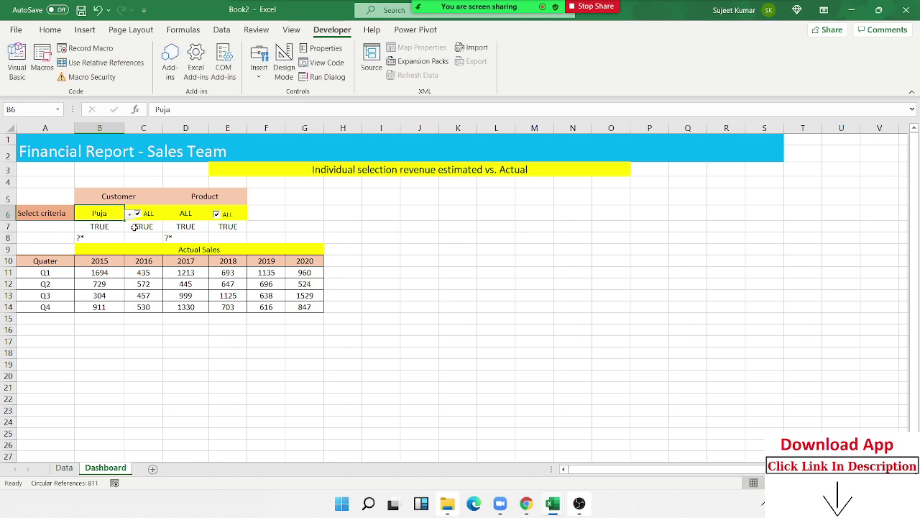
left_click(137, 227)
double_click(137, 227)
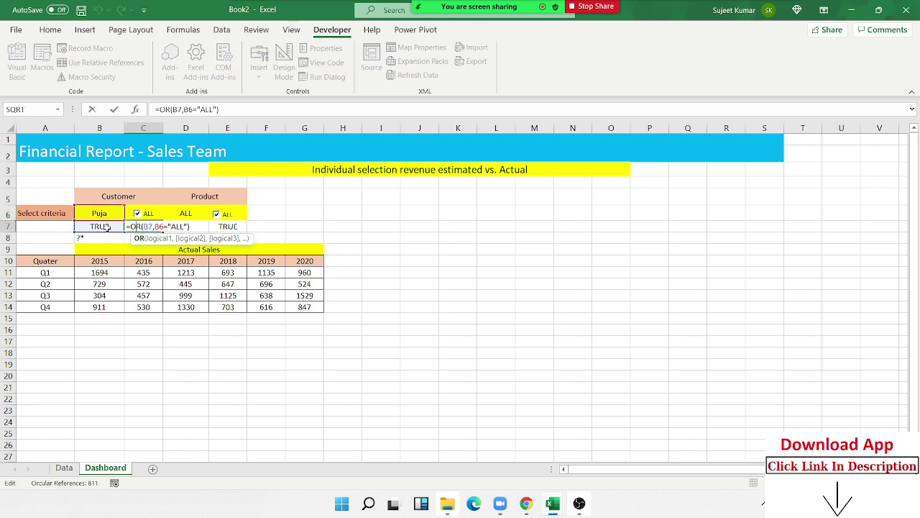
key("Escape")
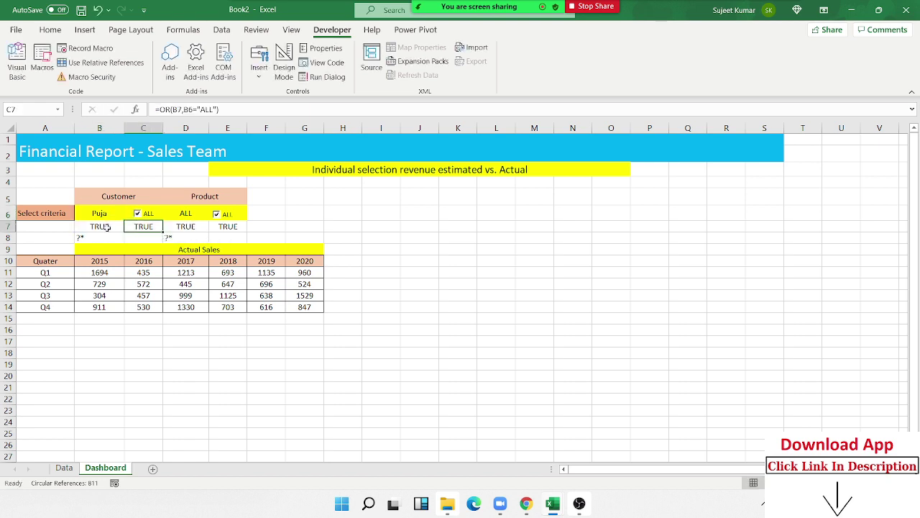
- Toggle the Product and Customer ALL checkboxes repeatedly, ending with only Customer ALL ticked
left_click(235, 223)
left_click(235, 223)
left_click(235, 222)
left_click(143, 219)
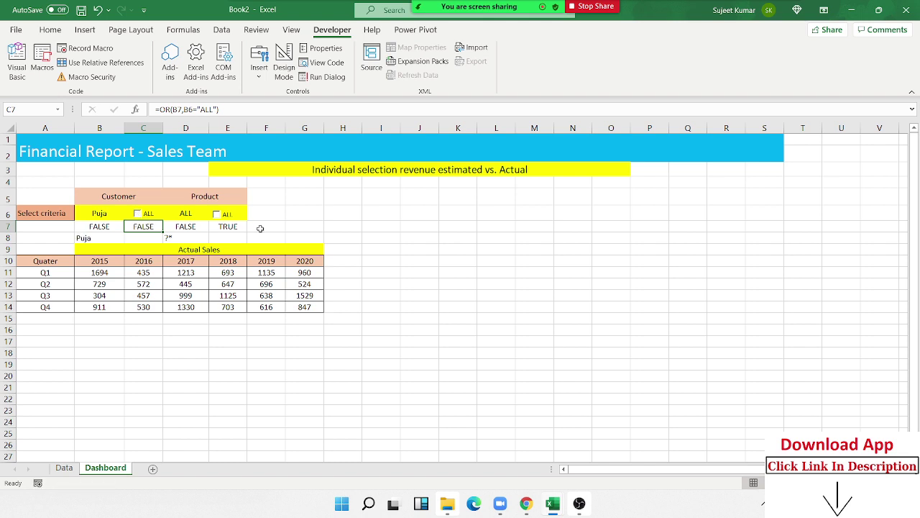
left_click(297, 245)
left_click(221, 218)
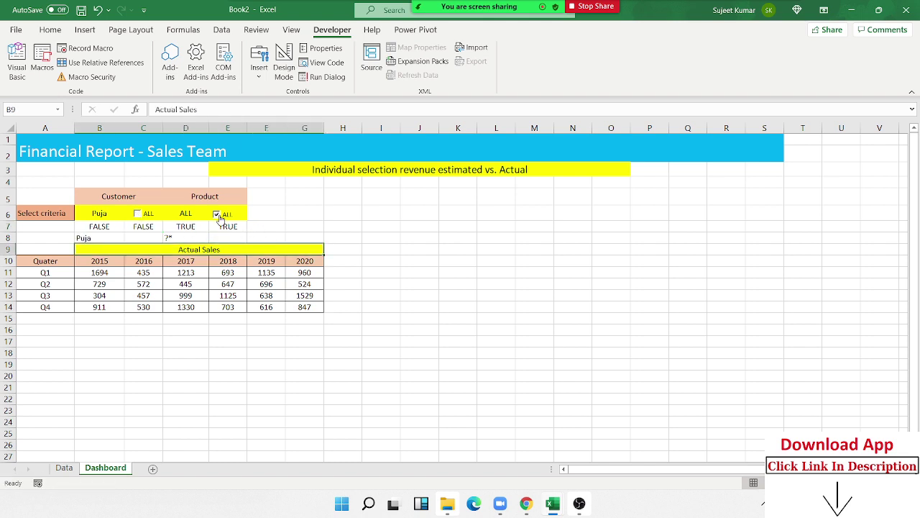
left_click(221, 219)
left_click(220, 218)
left_click(220, 218)
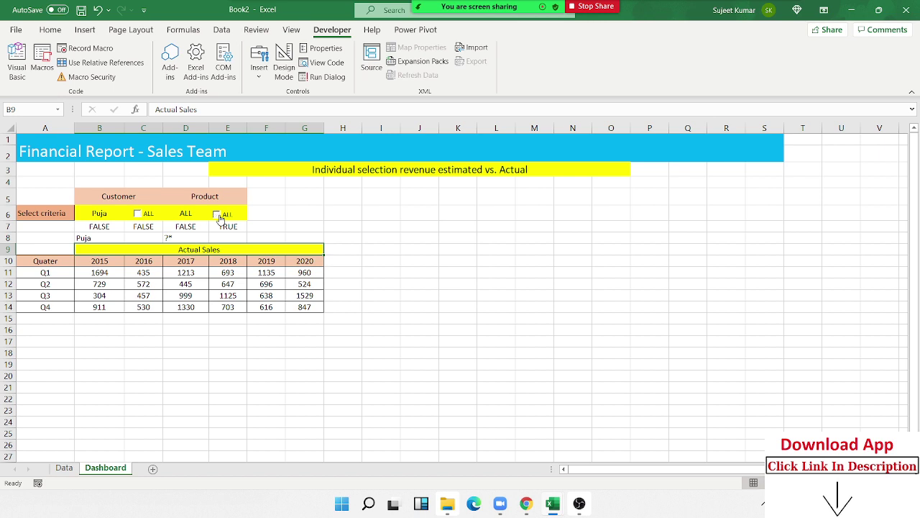
left_click(148, 217)
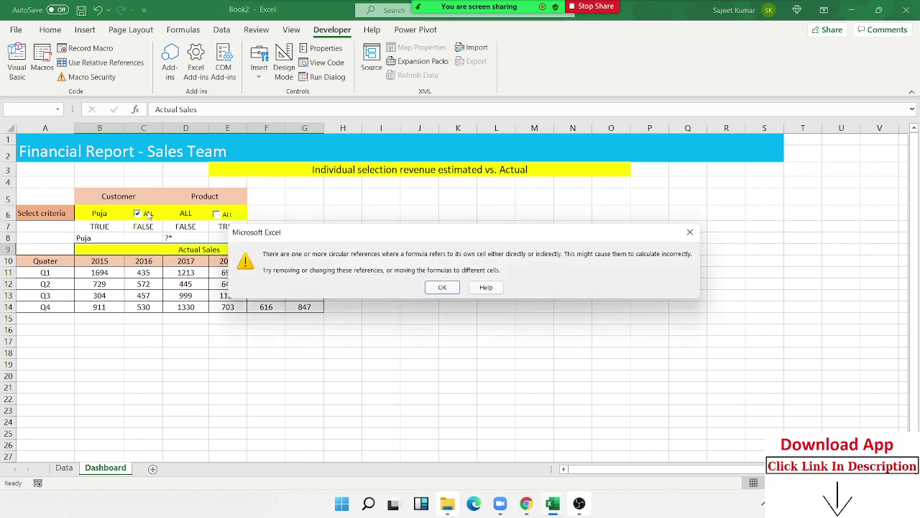
left_click(440, 287)
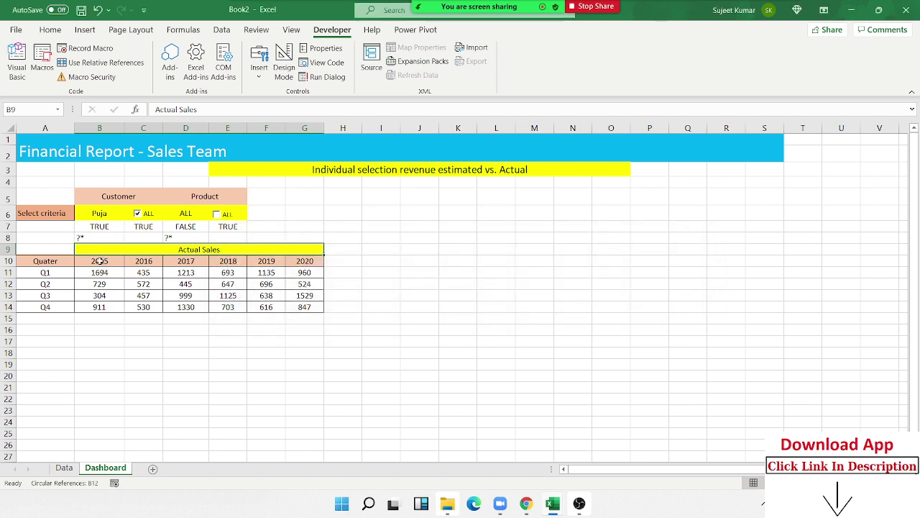
- Review B8's =IF(C7,"?*",B6) formula, then untick Customer ALL so B8 shows Puja
left_click(98, 238)
double_click(108, 238)
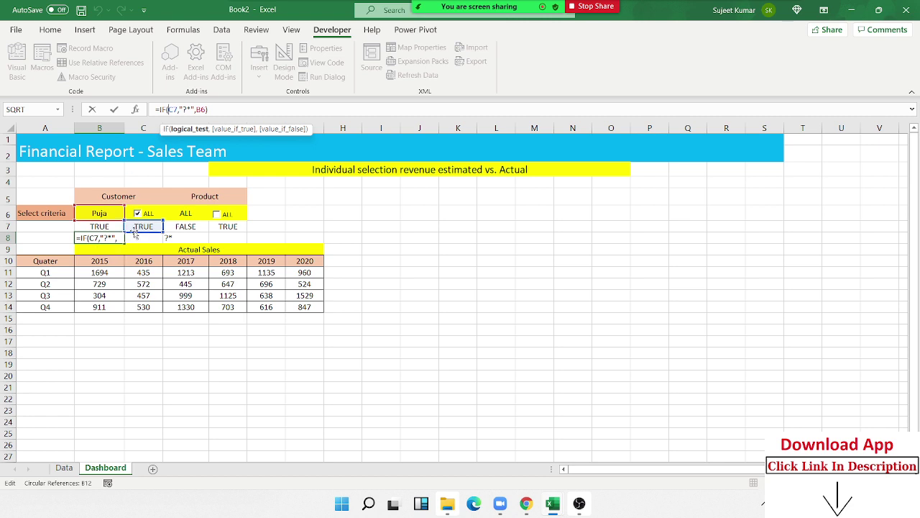
left_click(186, 110)
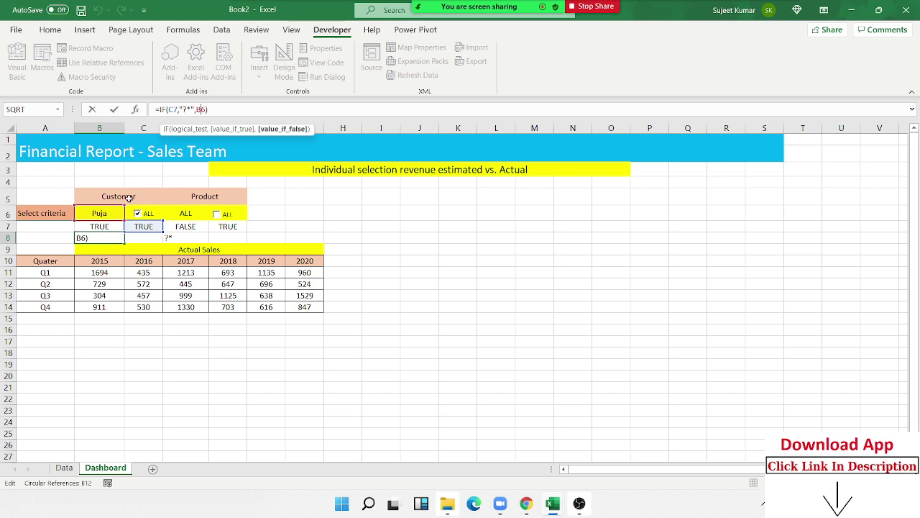
key("Return")
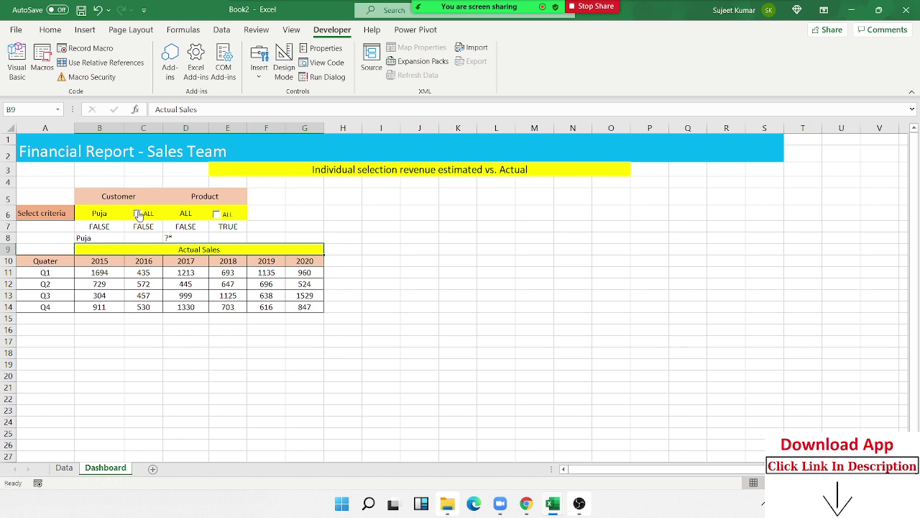
left_click(139, 214)
left_click(119, 237)
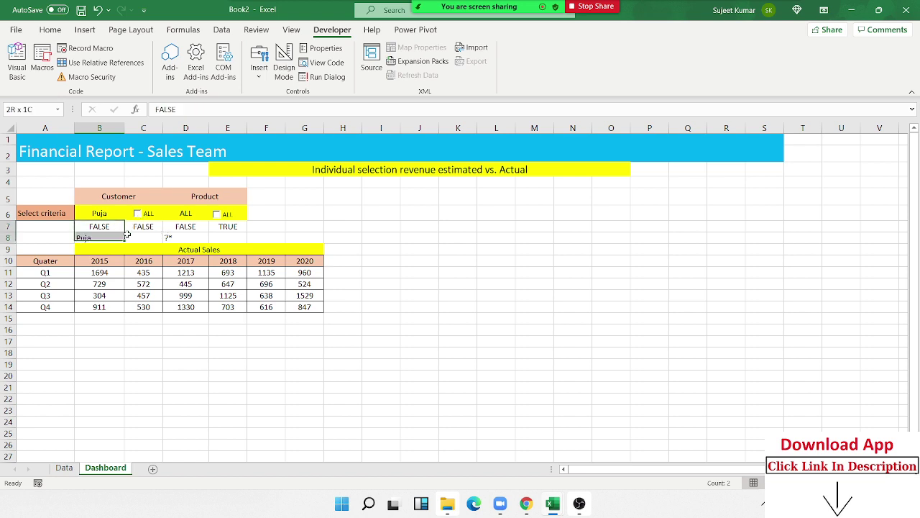
- Clear the B7:C8 contents and toggle the Customer ALL checkbox to test the link
left_click_drag(106, 227, 143, 238)
key("Delete")
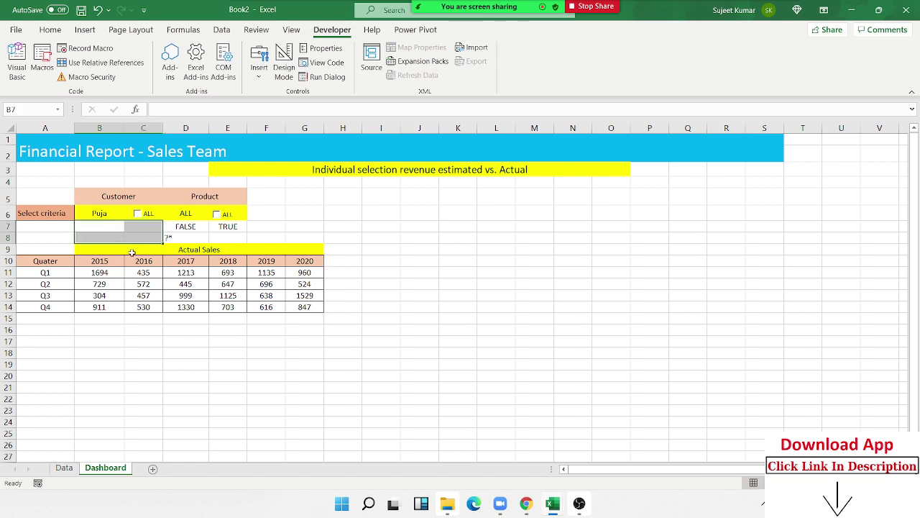
left_click(138, 237)
left_click(139, 214)
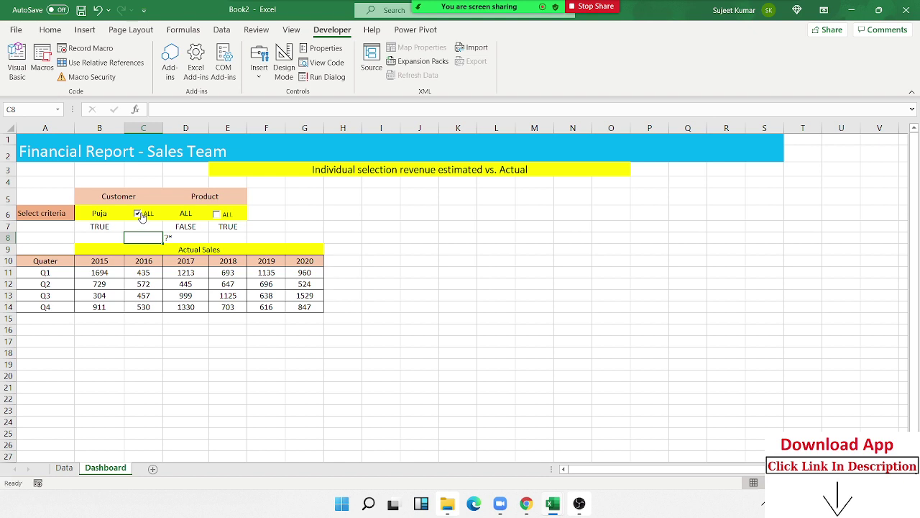
left_click(138, 215)
left_click(138, 214)
left_click(140, 214)
left_click(141, 215)
- Enter =OR(B7,B6="ALL") in C7
left_click(151, 226)
type("=or")
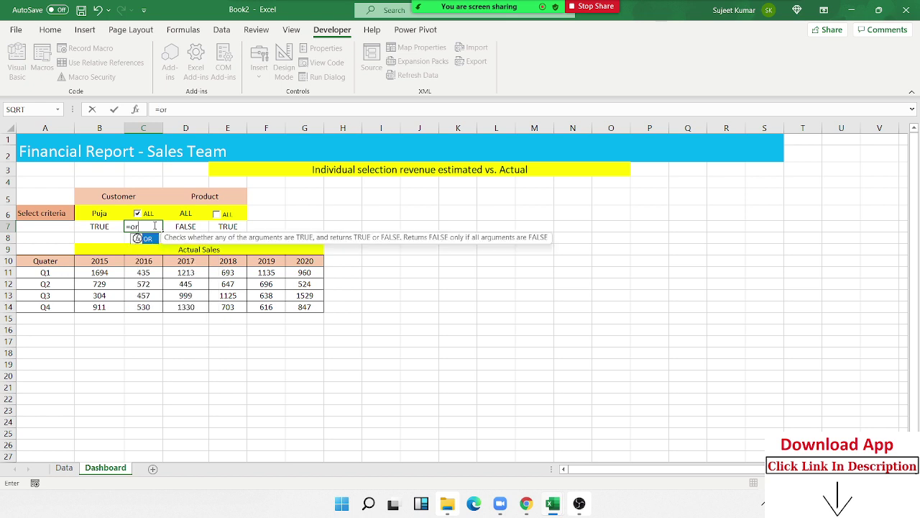
key("Tab")
left_click(96, 226)
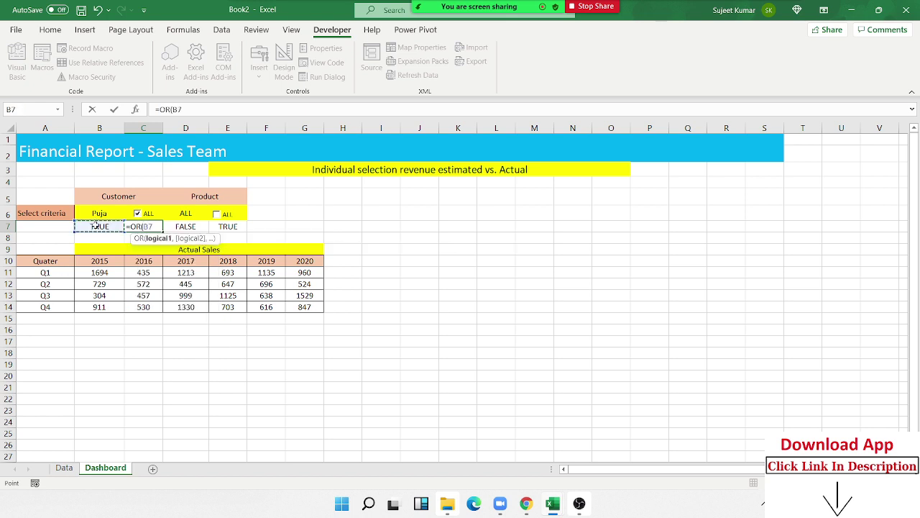
type(",")
left_click(120, 214)
type("=\"A")
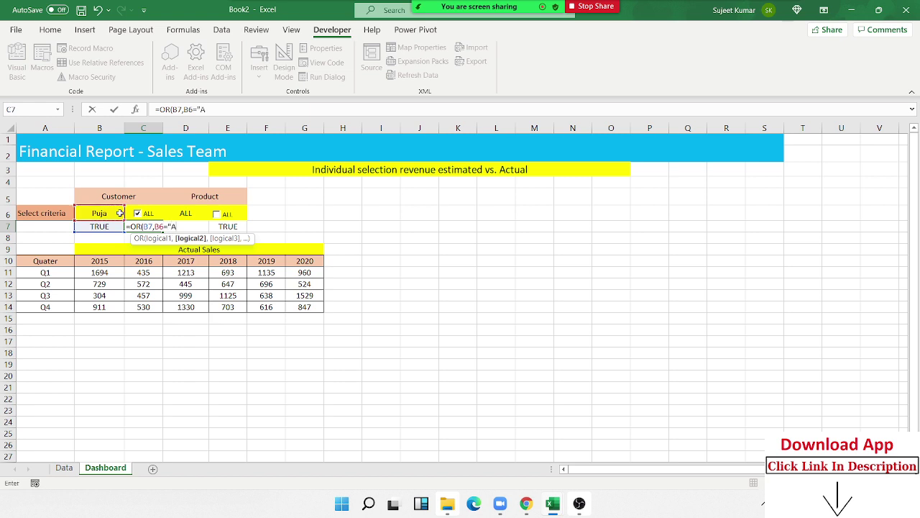
type("LL")
key("Return")
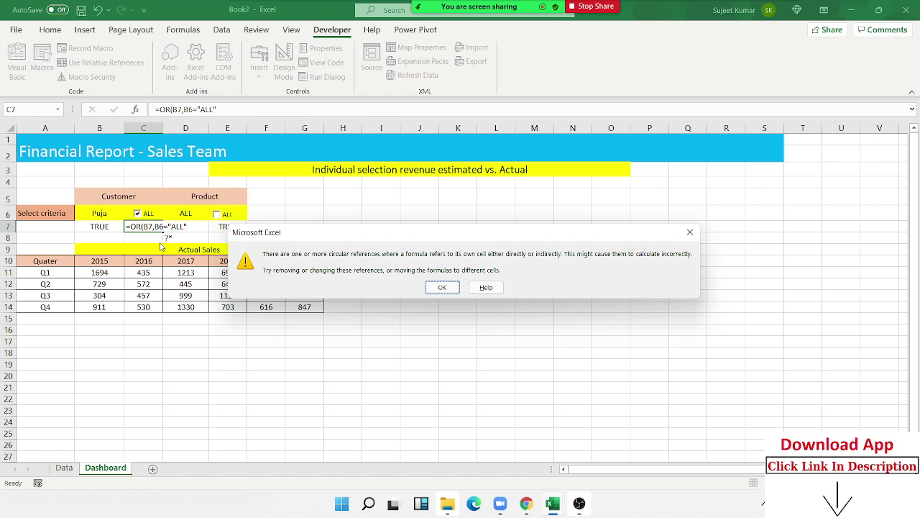
- Dismiss the circular reference warning and clear the formula from C7
key("Return")
left_click(154, 226)
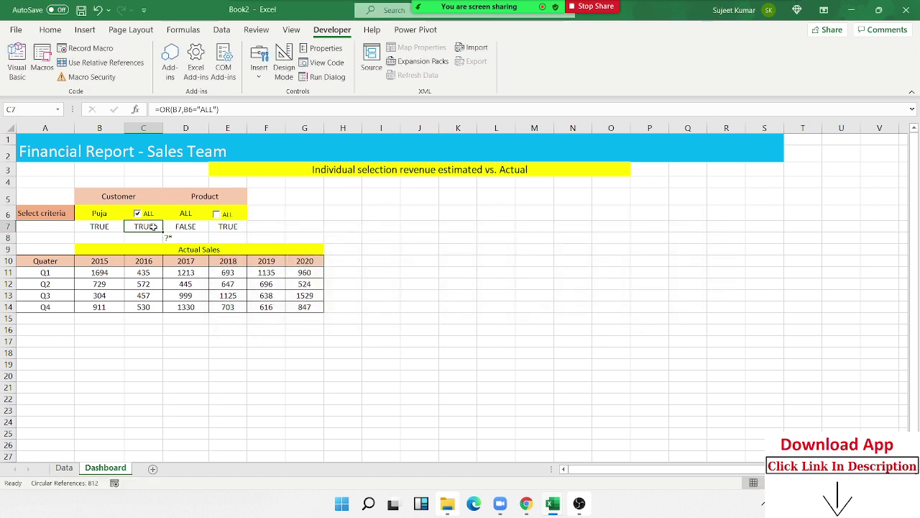
key("Delete")
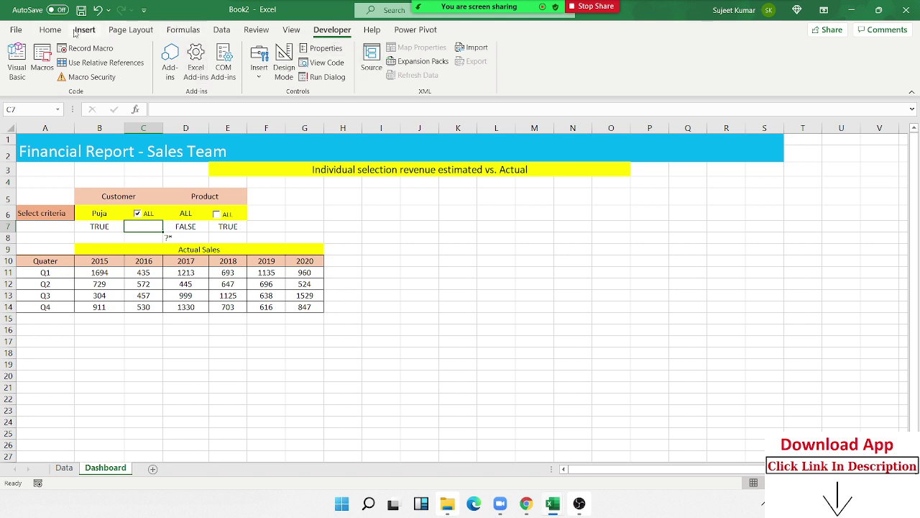
- Trace the dependents of customer cell B6, then remove the arrows
left_click(50, 31)
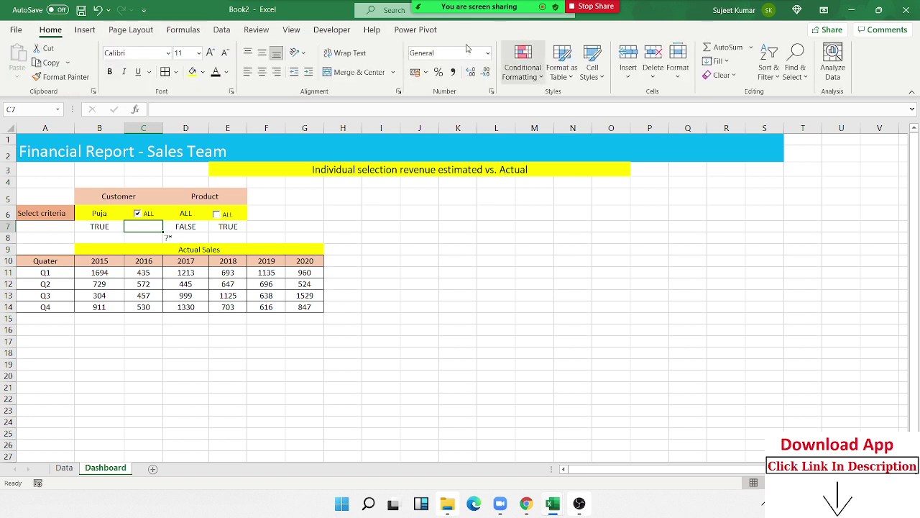
left_click(98, 213)
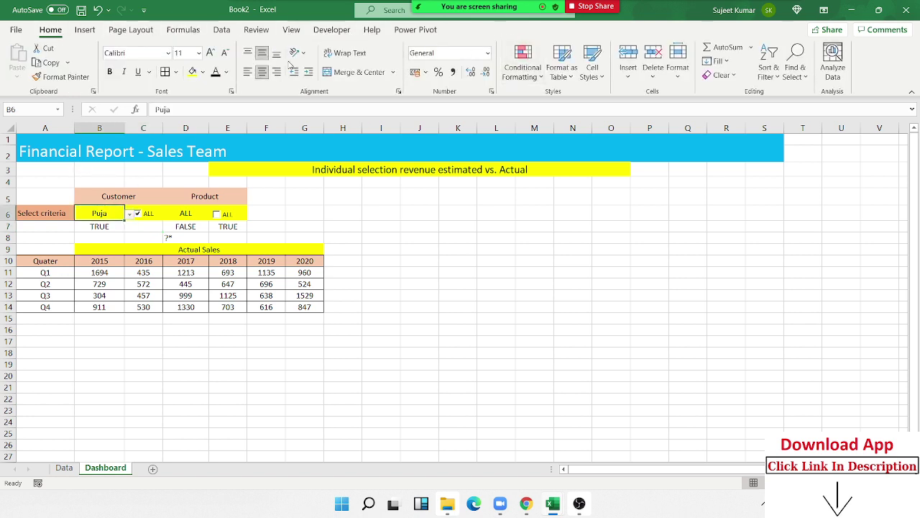
left_click(183, 30)
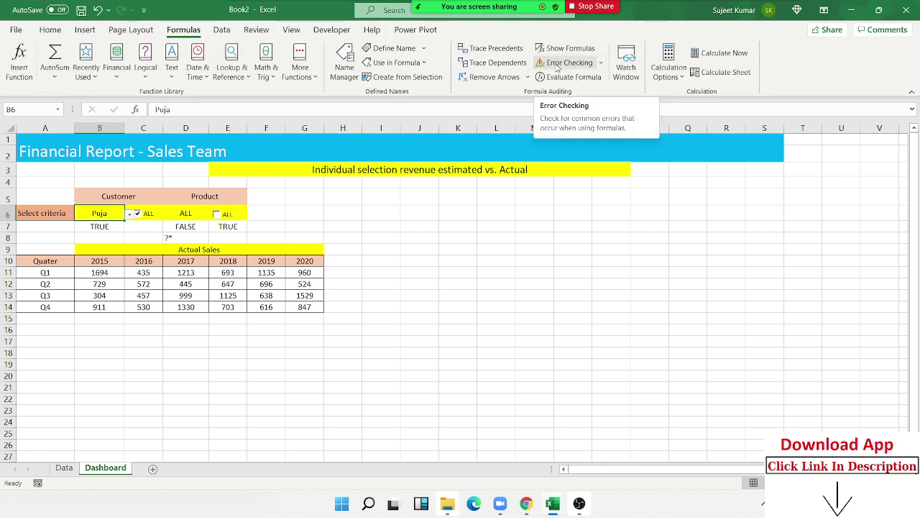
left_click(508, 50)
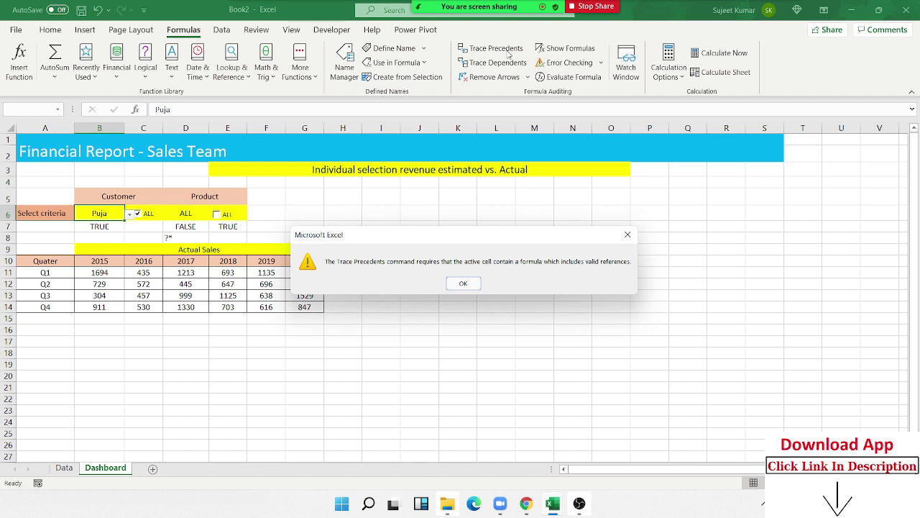
key("Return")
left_click(501, 62)
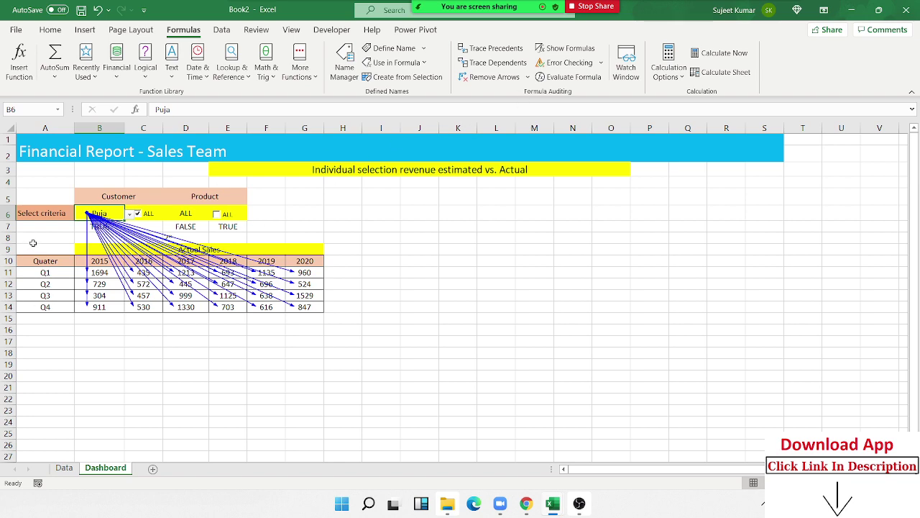
scroll(163, 252, "up", 3)
scroll(166, 249, "up", 1)
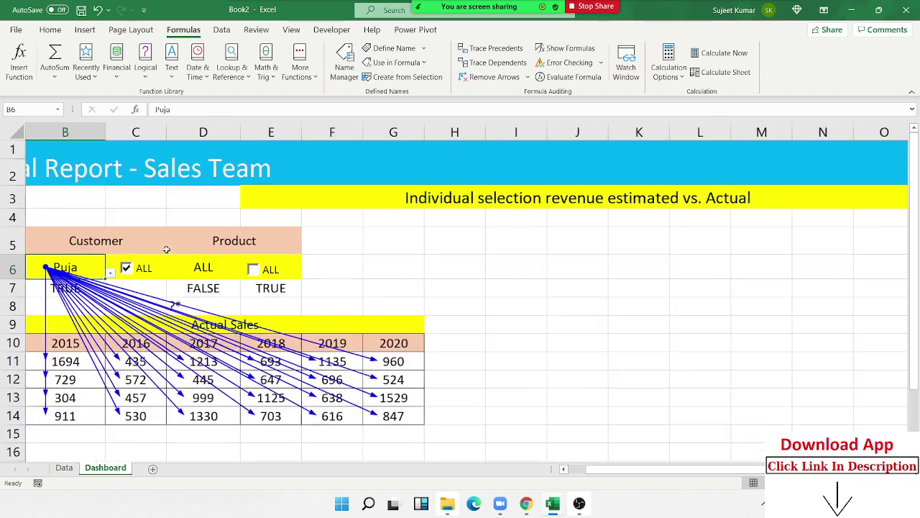
scroll(150, 266, "down", 1)
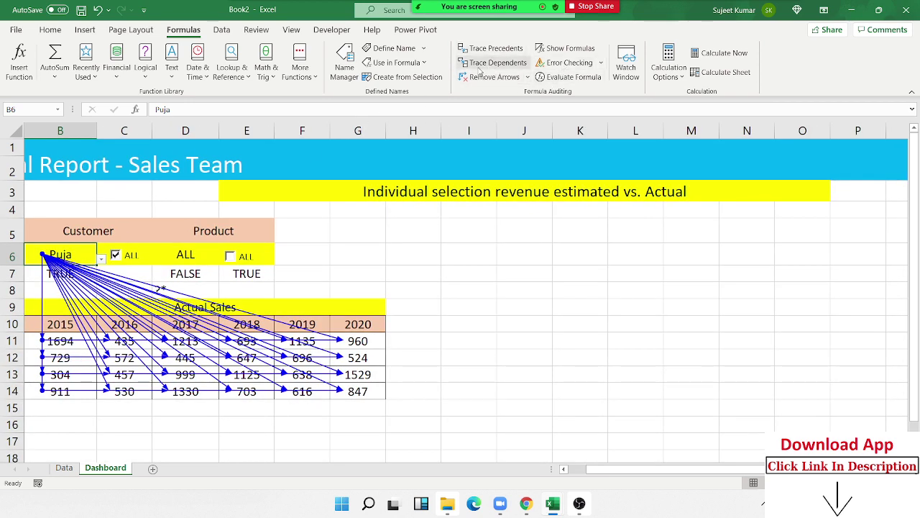
left_click(496, 77)
- Trace C7's dependents two levels deep, then remove the arrows
left_click(126, 281)
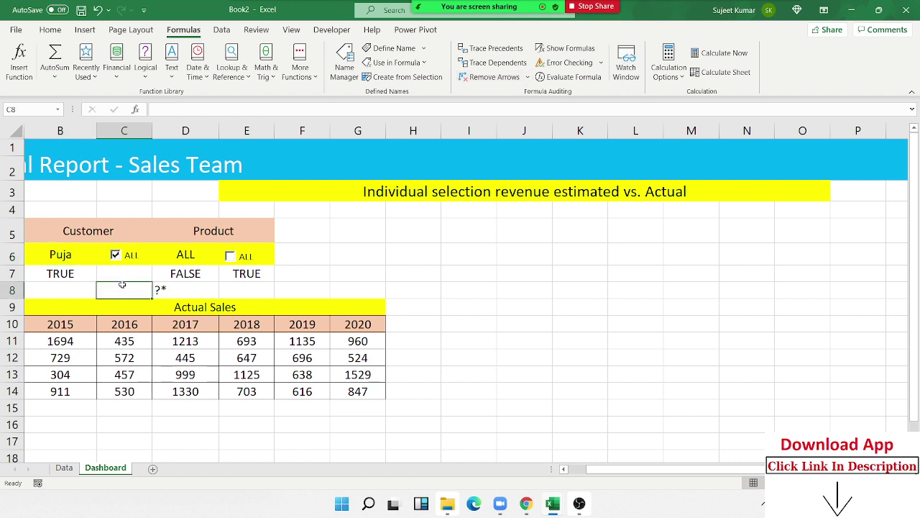
scroll(123, 282, "down", 1)
left_click(122, 258)
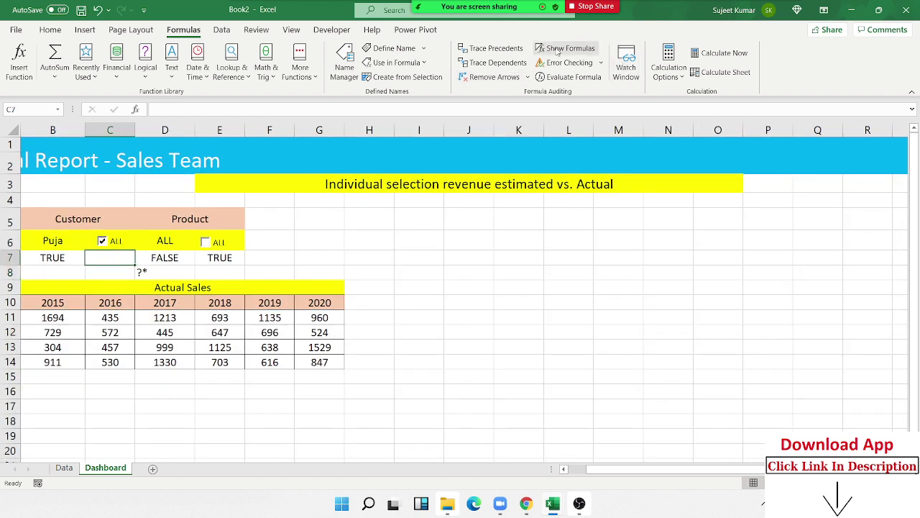
left_click(494, 50)
key("Return")
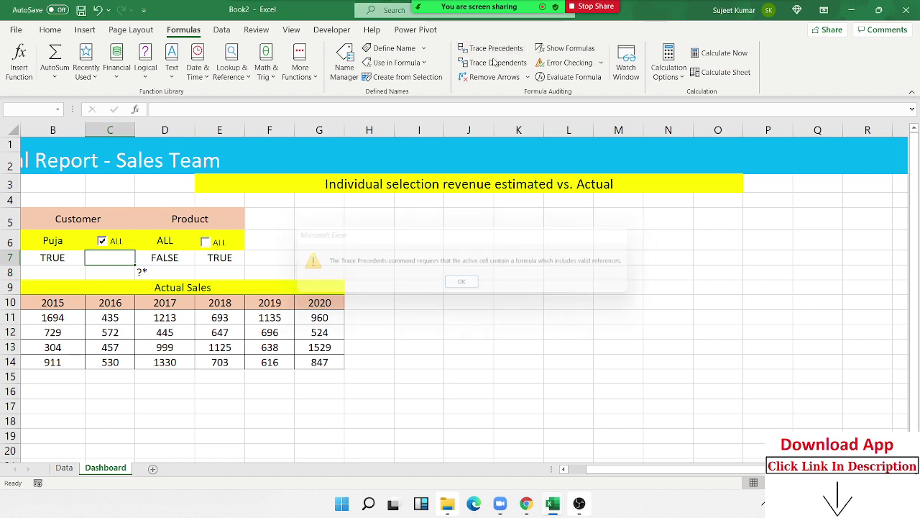
left_click(492, 63)
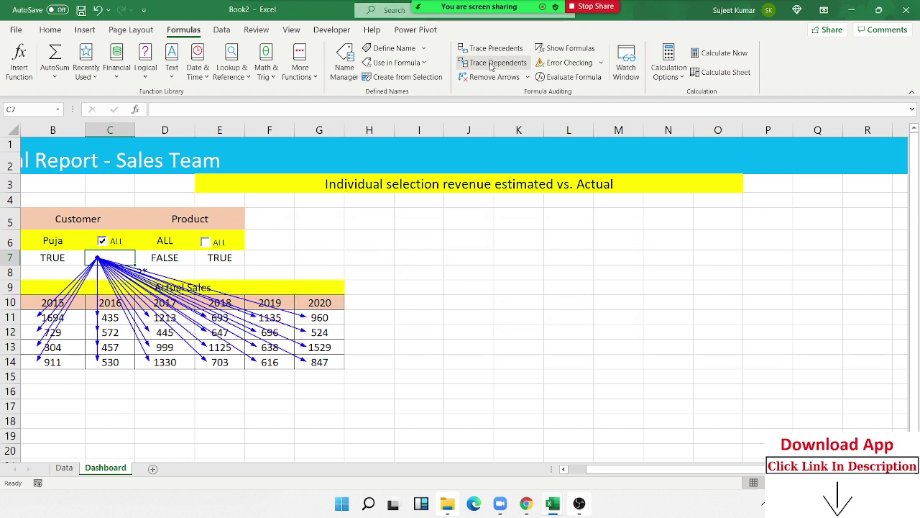
left_click(492, 65)
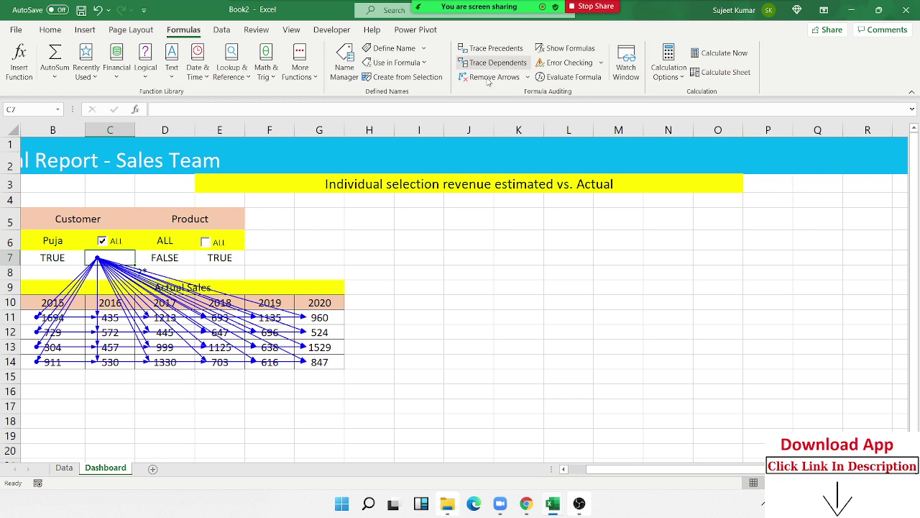
left_click(489, 77)
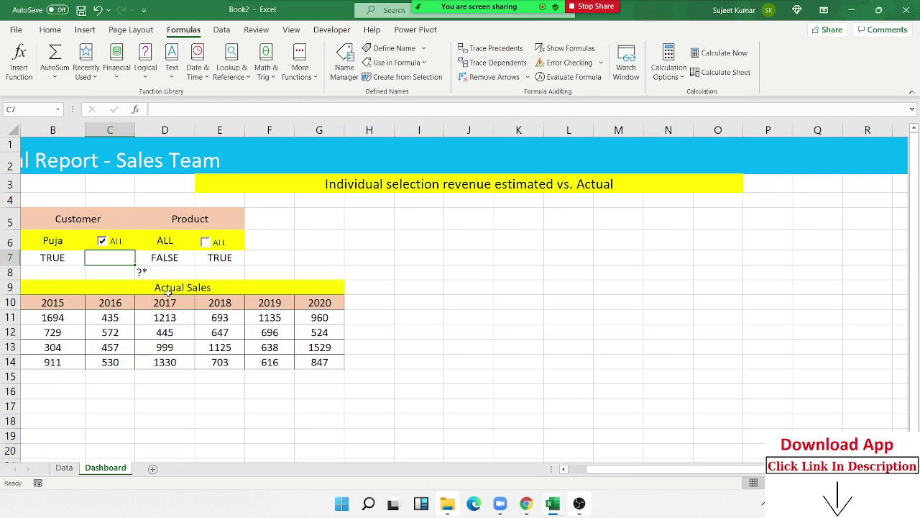
scroll(169, 294, "down", 2, "ctrl")
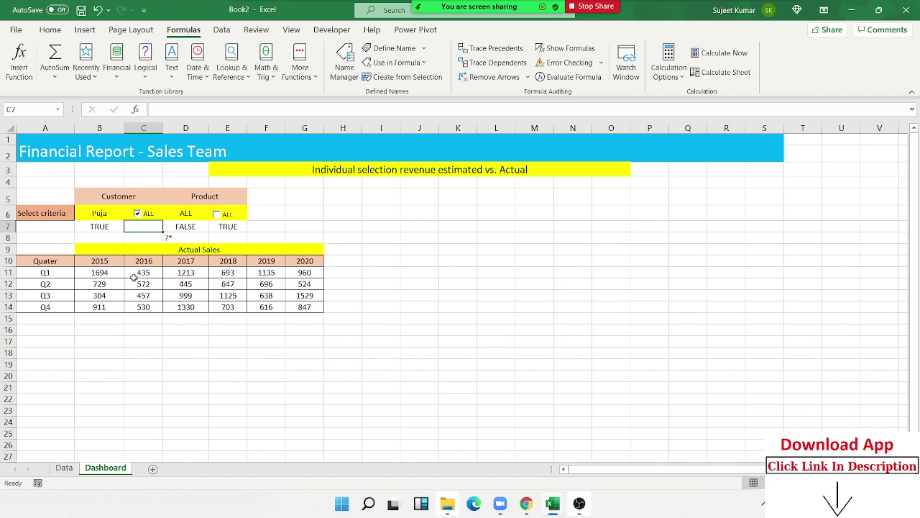
- Toggle the customer ALL checkbox off and on twice to test B7
left_click(148, 214)
left_click(148, 214)
left_click(147, 214)
left_click(147, 215)
- Enter the test formula =OR(B6="ALL",B7) in A8, which shows TRUE
left_click(61, 238)
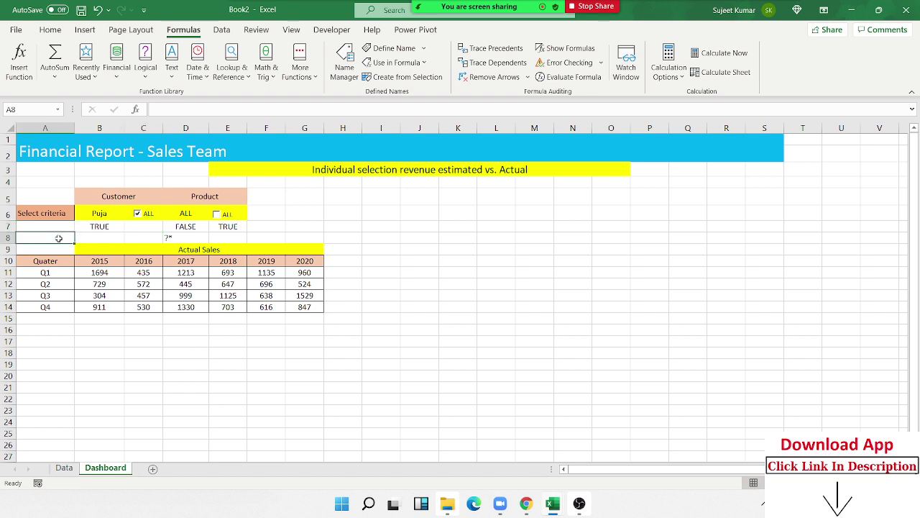
type("=or(")
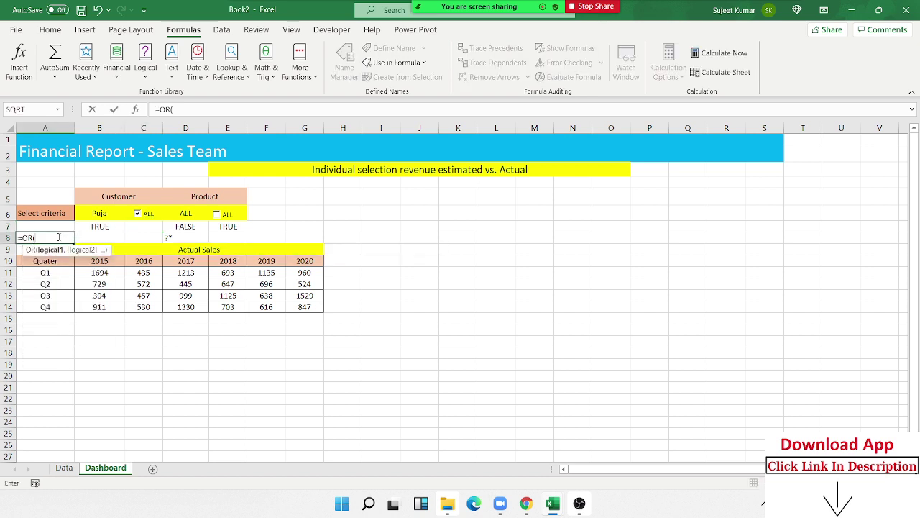
left_click(94, 210)
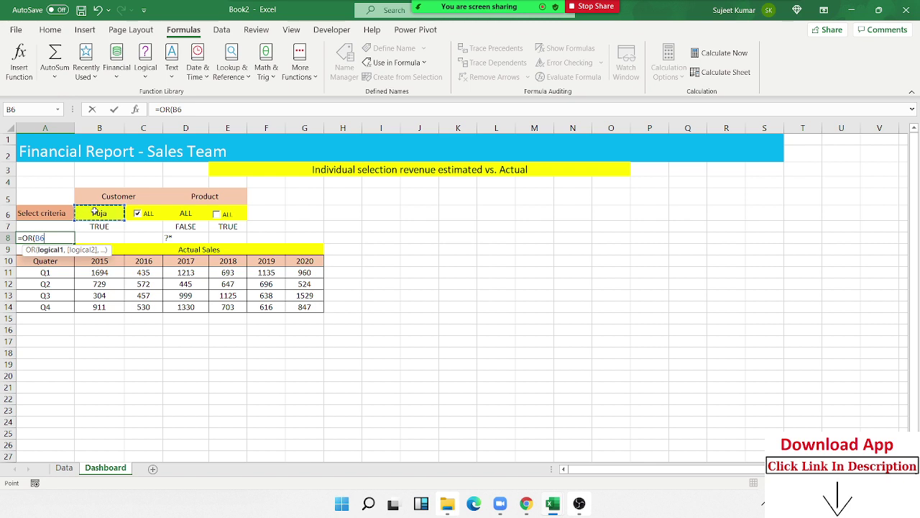
type("=\"ALL")
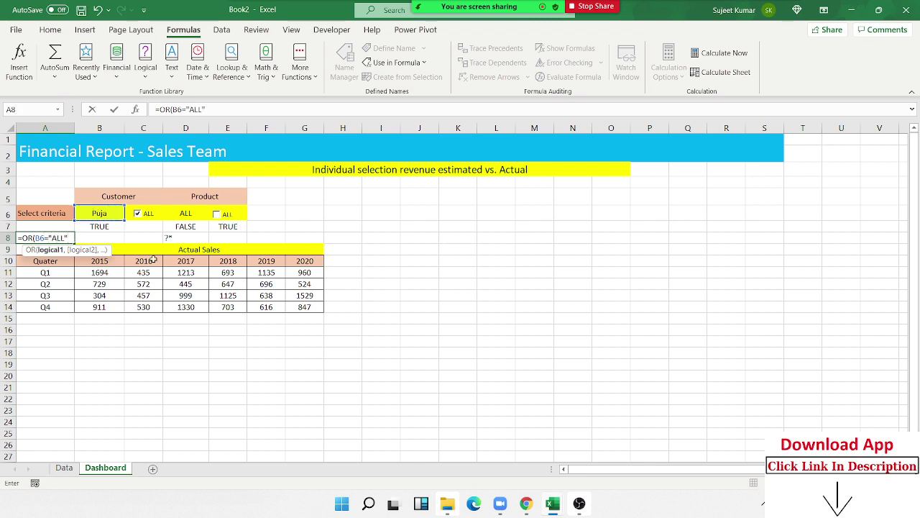
left_click(100, 230)
left_click(70, 237)
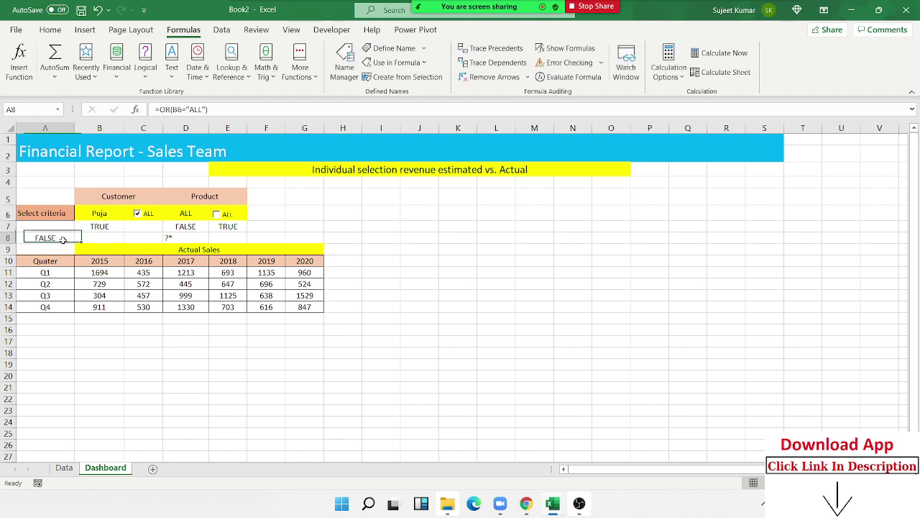
double_click(71, 234)
left_click(70, 234)
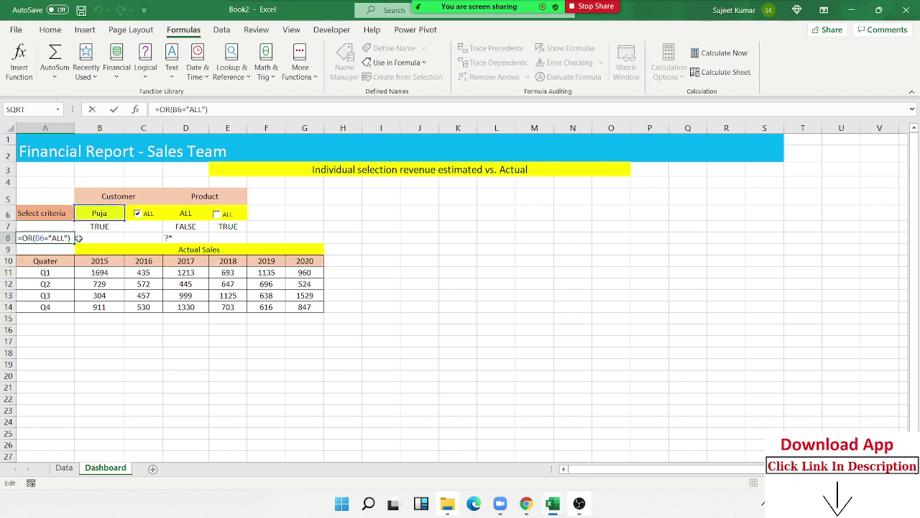
key("BackSpace")
type(",")
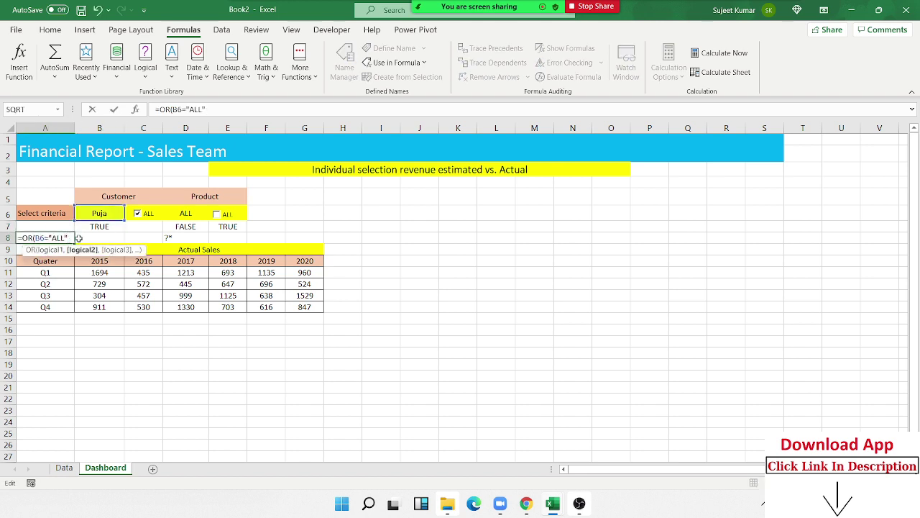
left_click(85, 225)
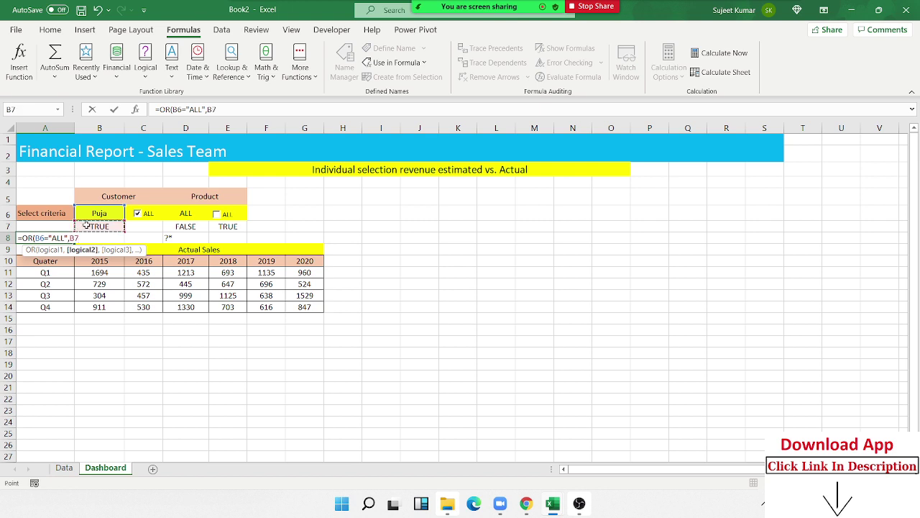
key("Return")
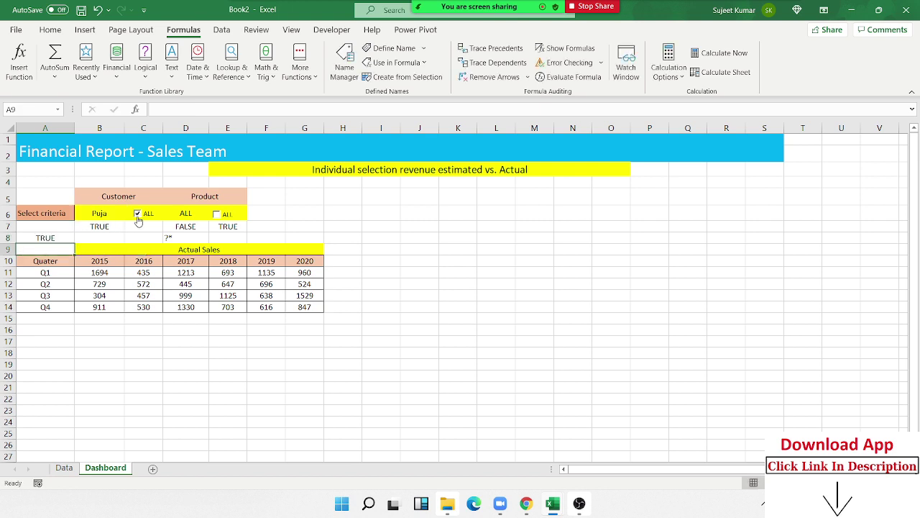
- Toggle the customer ALL checkbox to test A8, then clear A8 and select B8
left_click(137, 218)
left_click(137, 218)
left_click(137, 218)
left_click(138, 218)
left_click(137, 225)
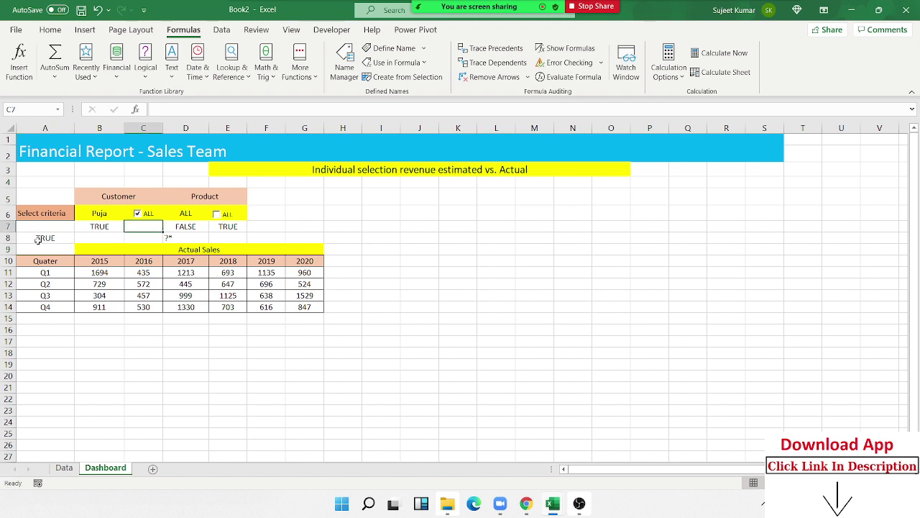
left_click(90, 236)
left_click(46, 239)
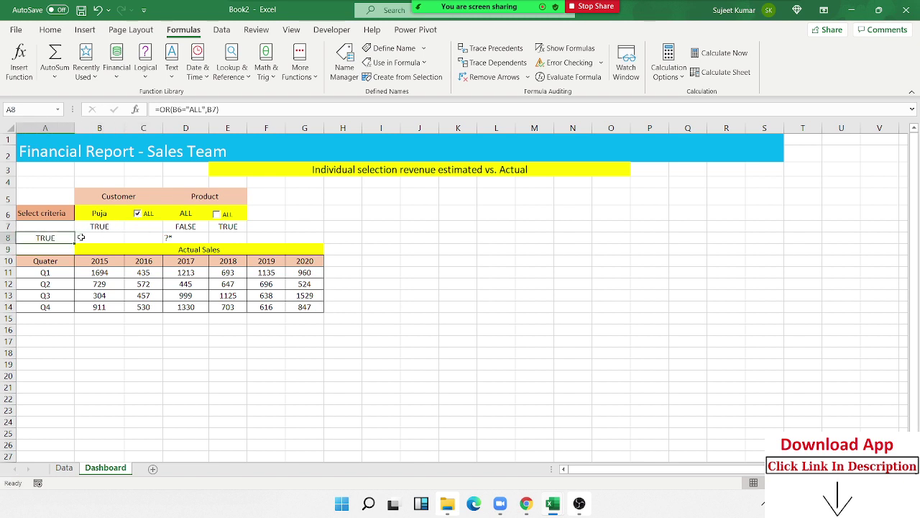
key("Delete")
left_click(81, 236)
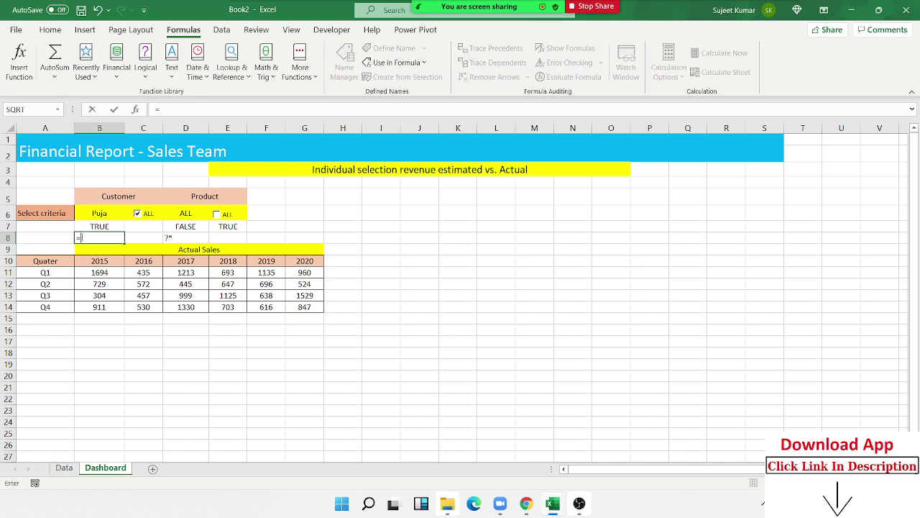
- Enter =IF(OR(B7,B6="ALL"),"?*",B6) in B8, accept the correction, and untick customer ALL
type("=IF(")
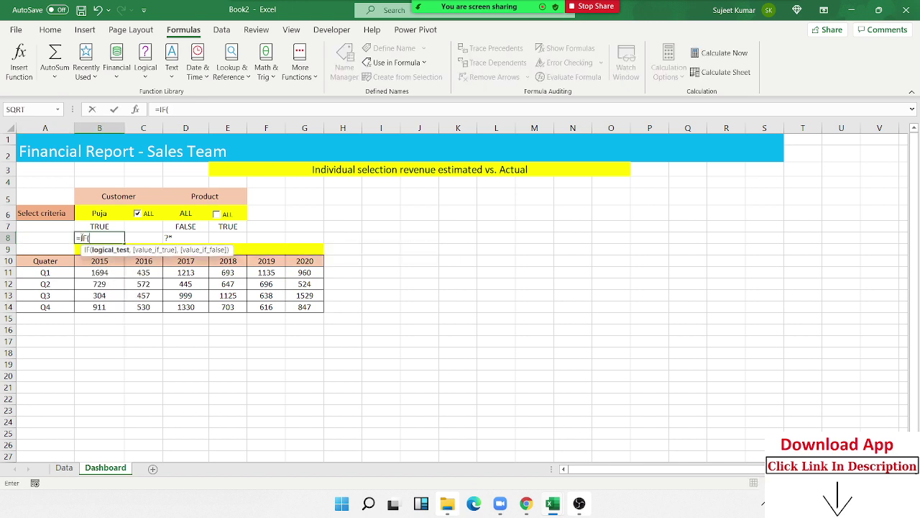
type("OR(")
key("Up")
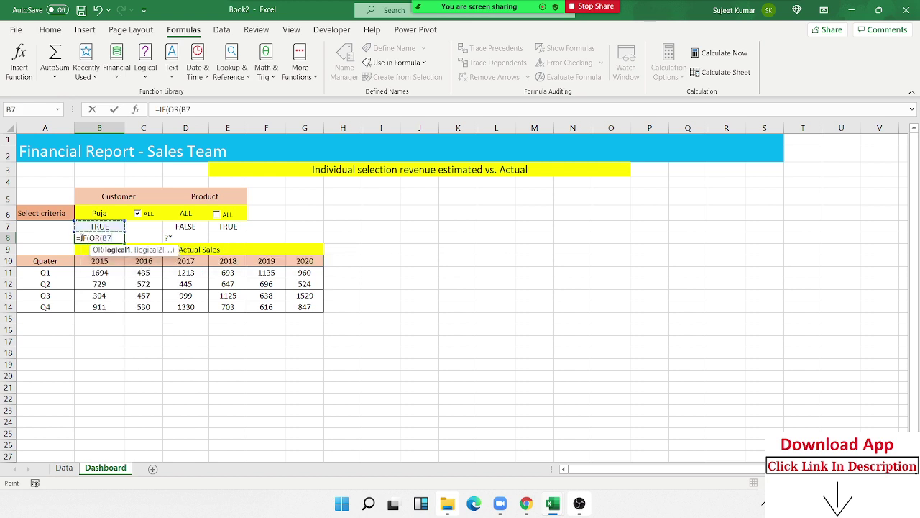
type(",")
key("Up")
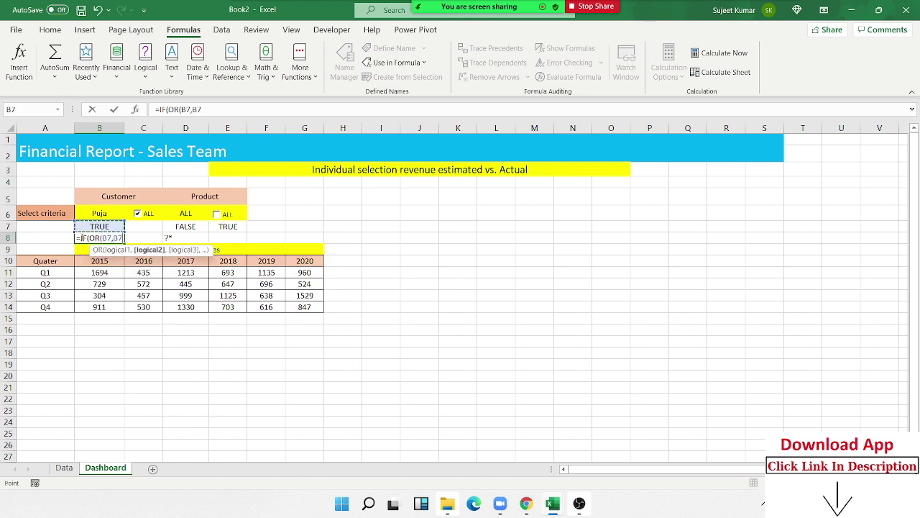
key("Up")
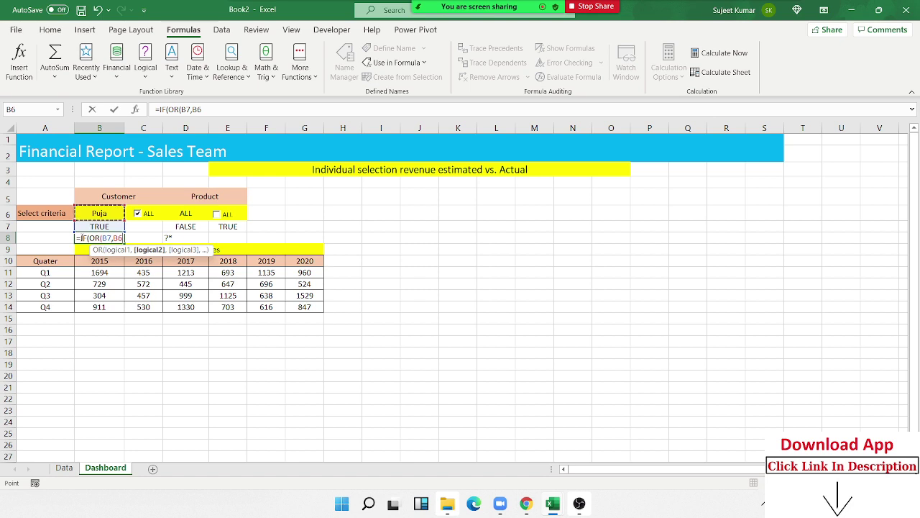
type("=")
type("\"ALL")
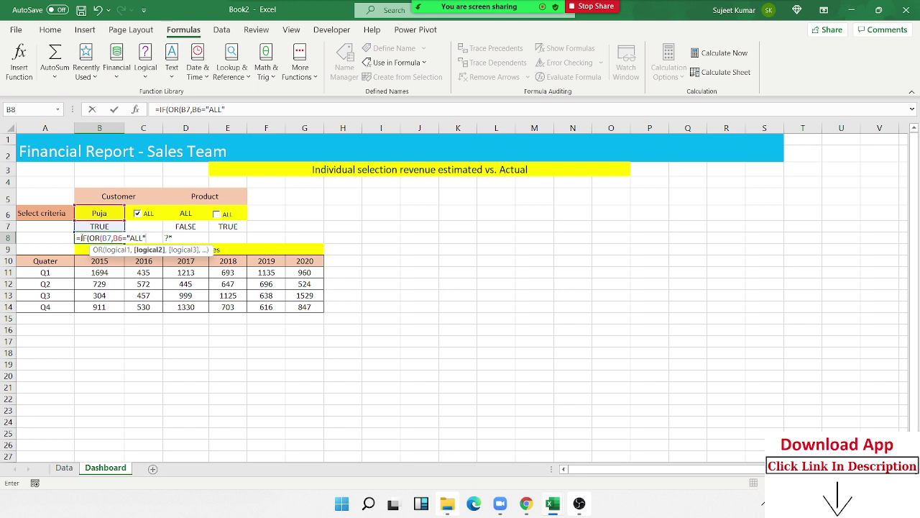
type("),")
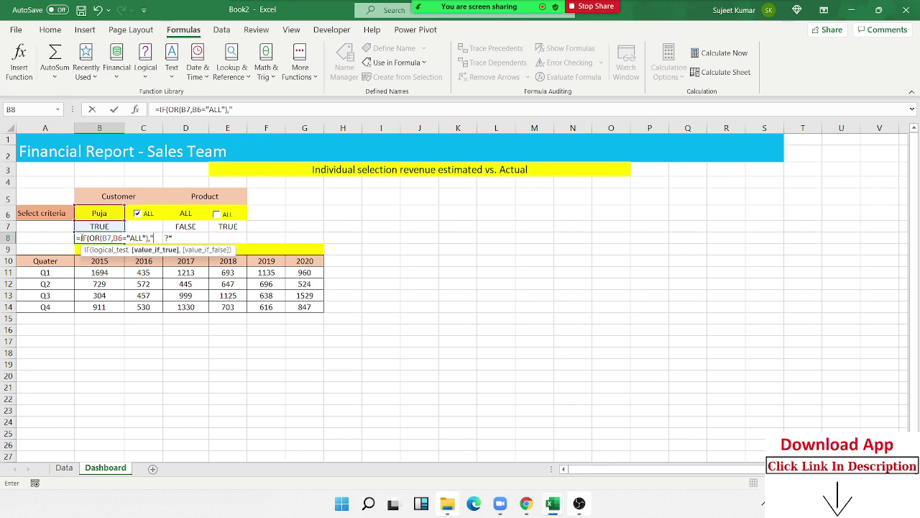
type("/")
key("BackSpace")
type("*")
type(",")
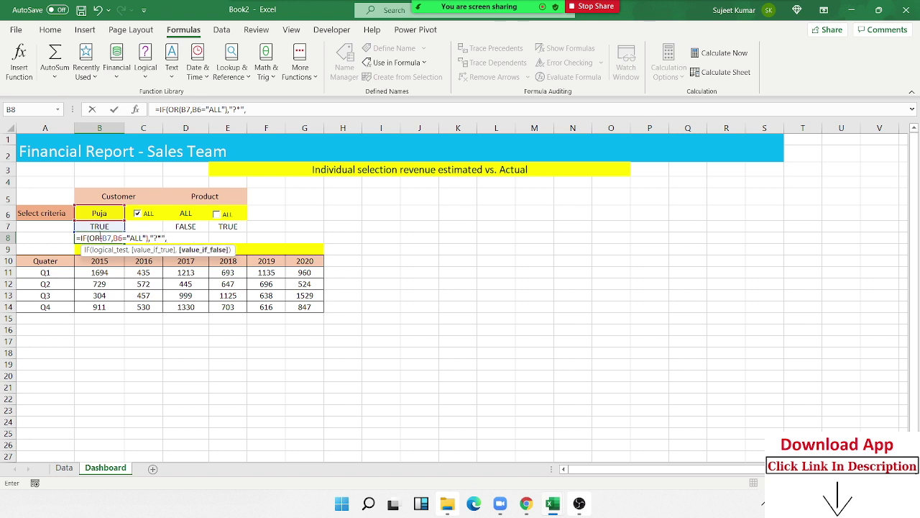
left_click(108, 213)
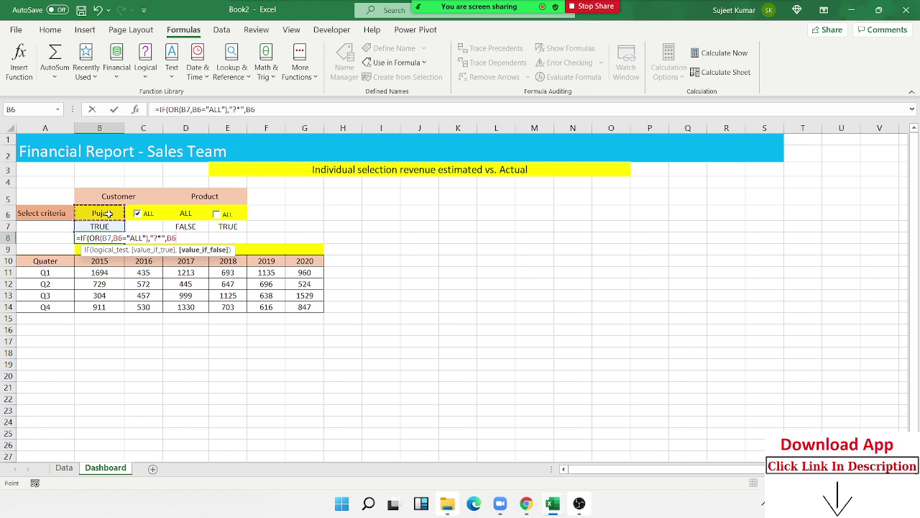
key("Return")
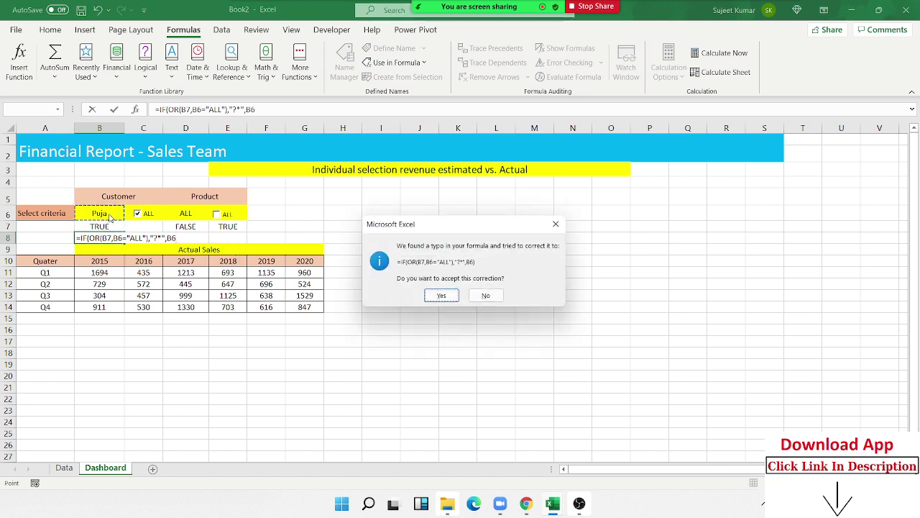
key("Return")
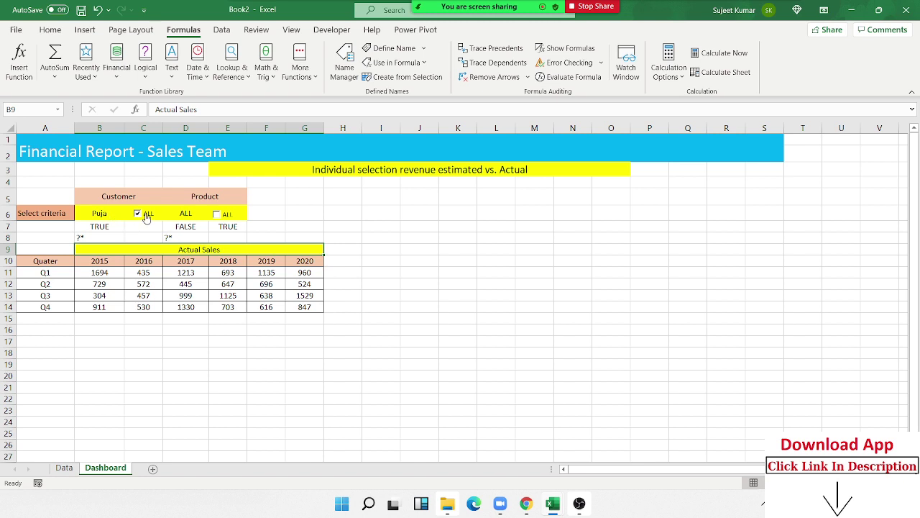
left_click(146, 217)
- Strip B11's IF wrapper, leaving one SUMIFS with $B$8 as customer criterion, giving 16584
left_click(147, 217)
left_click(99, 273)
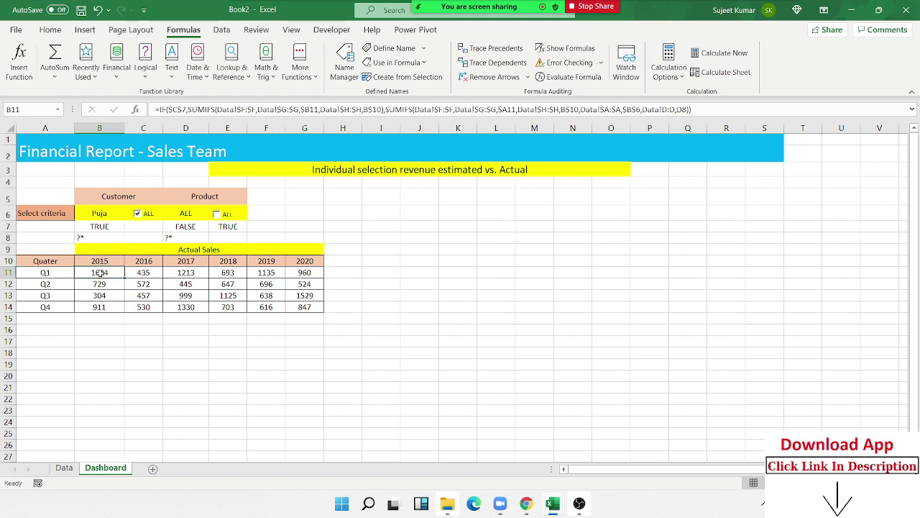
double_click(99, 273)
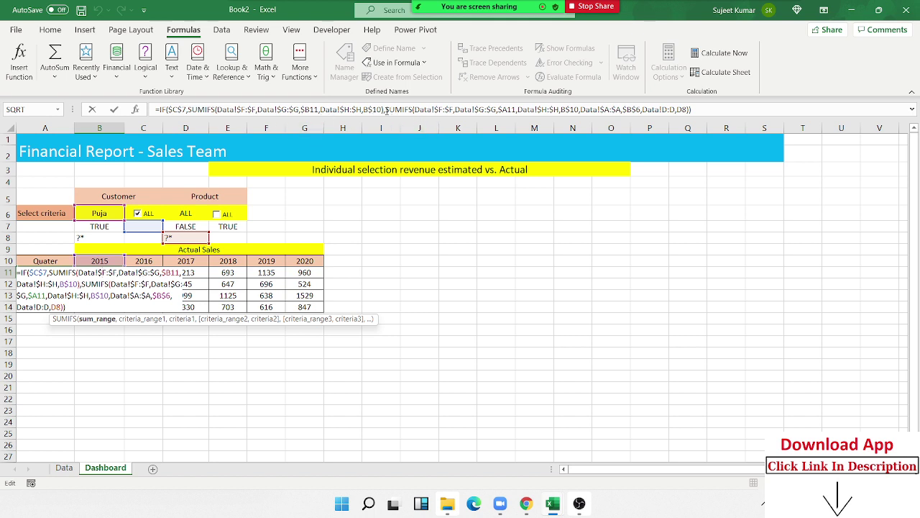
mouse_move(386, 110)
left_mouse_down()
mouse_move(189, 115)
mouse_move(162, 96)
left_mouse_up()
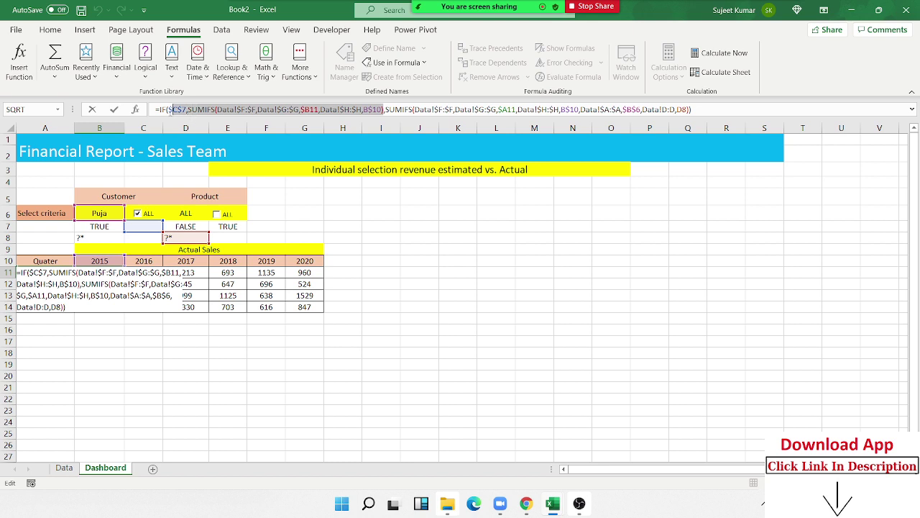
key("Delete")
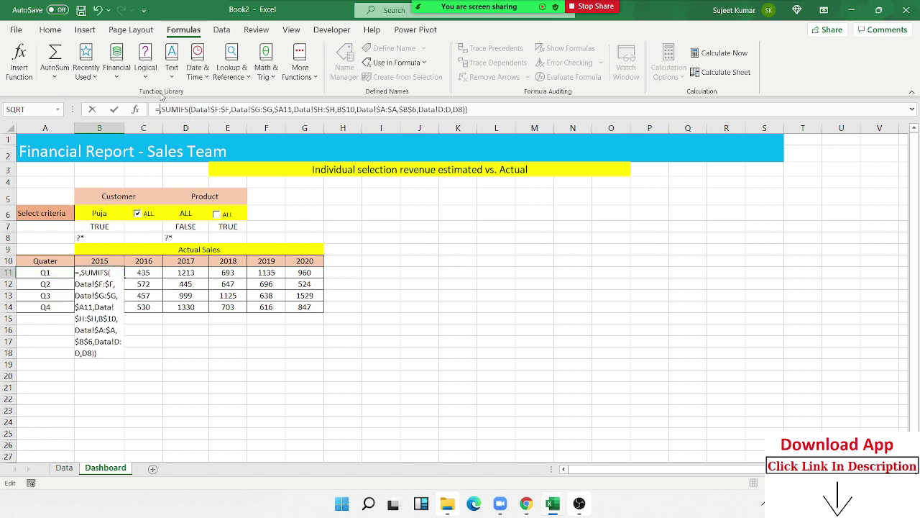
left_click(486, 108)
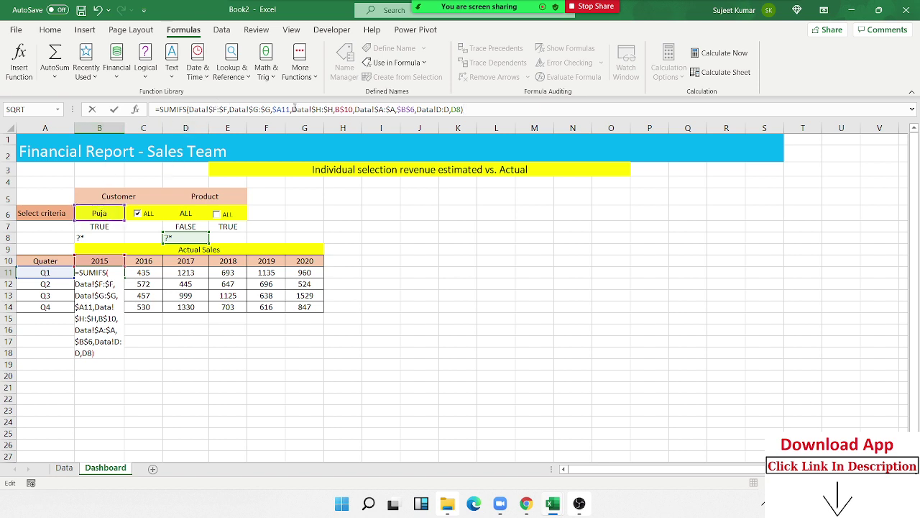
left_click(412, 109)
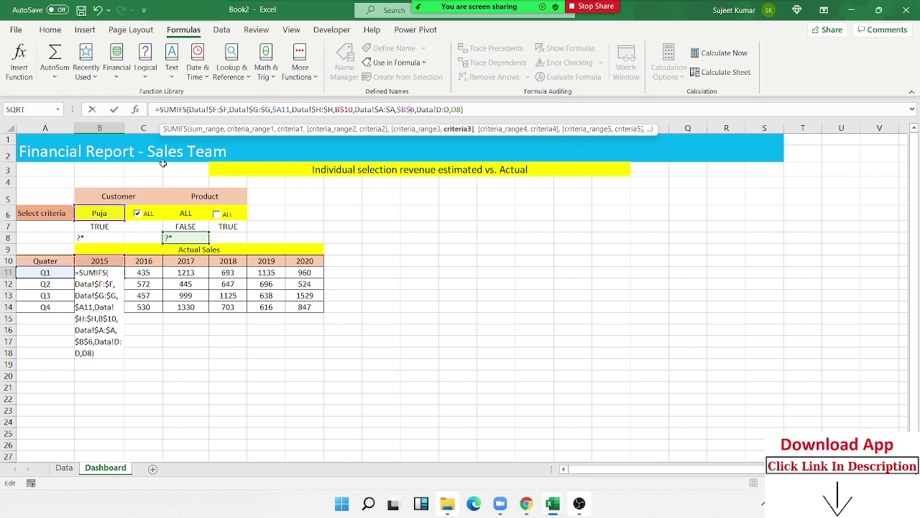
key("BackSpace")
type("8")
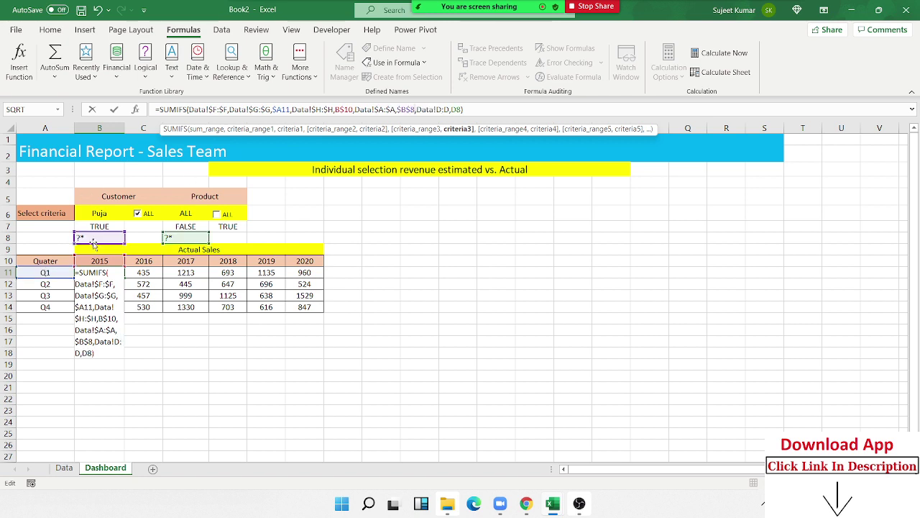
key("Return")
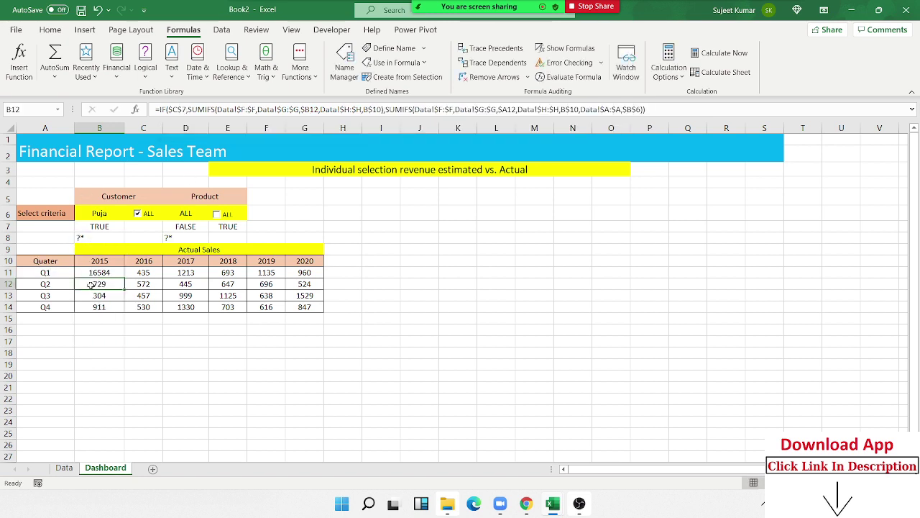
left_click(99, 273)
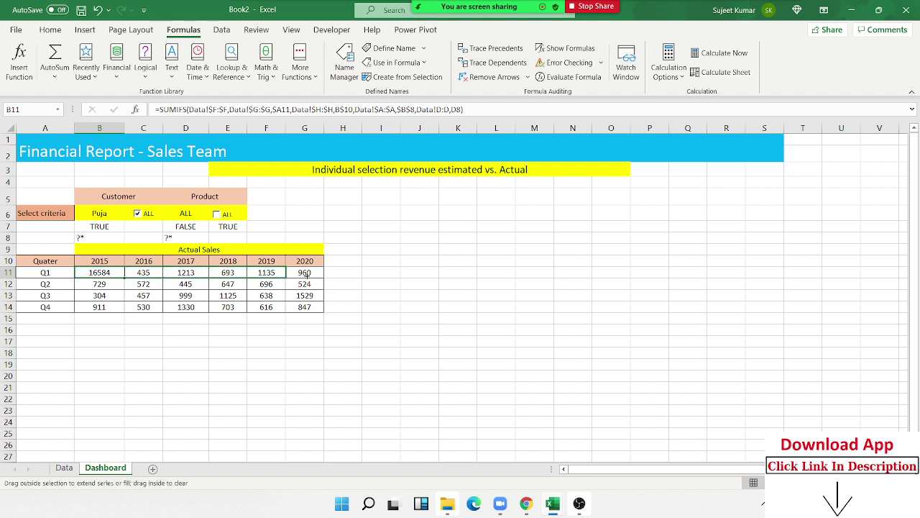
- Make B11's Data!D:D range and final criterion reference absolute
left_click_drag(123, 281, 315, 274)
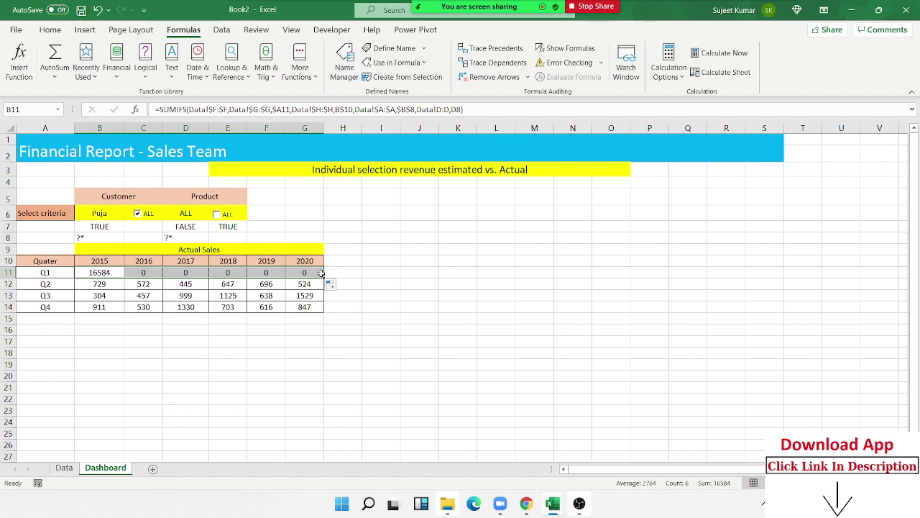
left_click(89, 272)
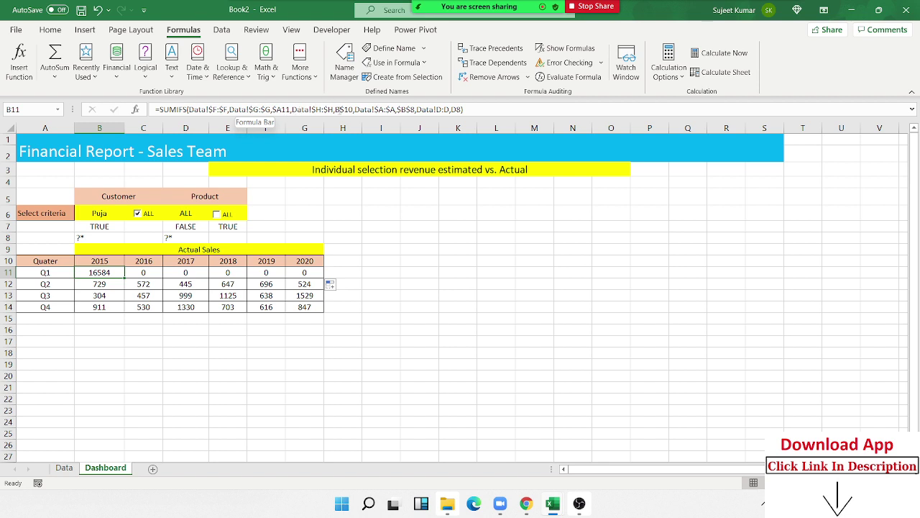
left_click(339, 109)
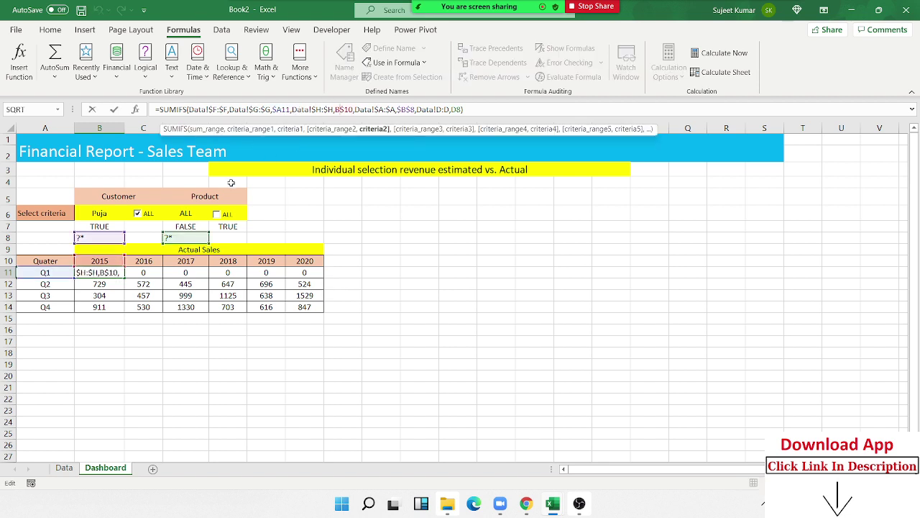
left_click(383, 109)
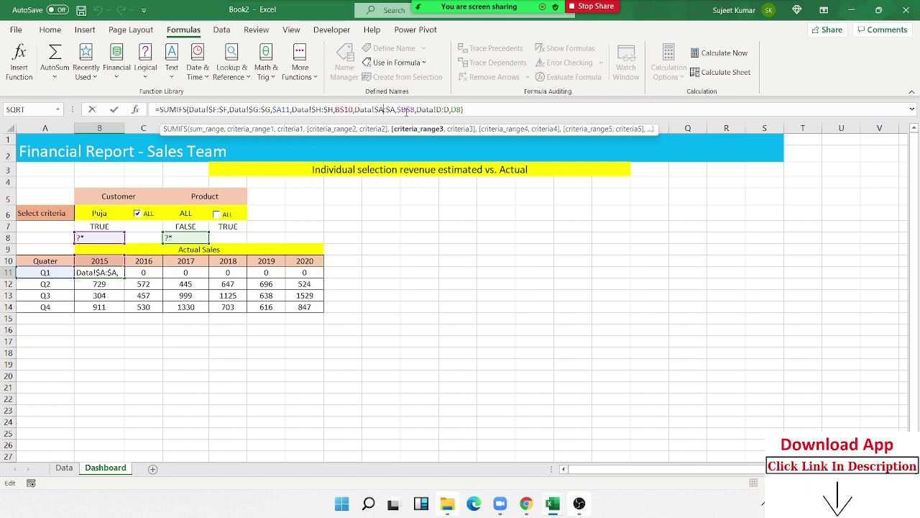
left_click(407, 110)
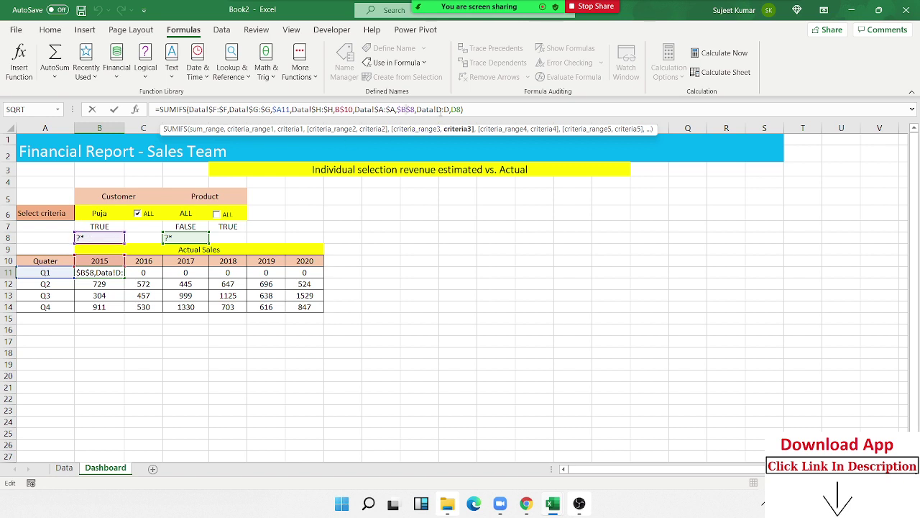
left_click(444, 110)
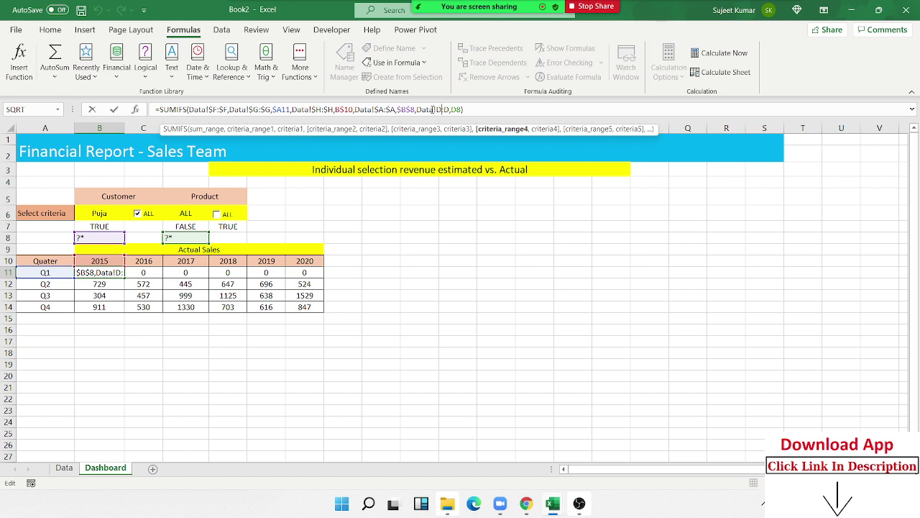
key("F4")
key("Return")
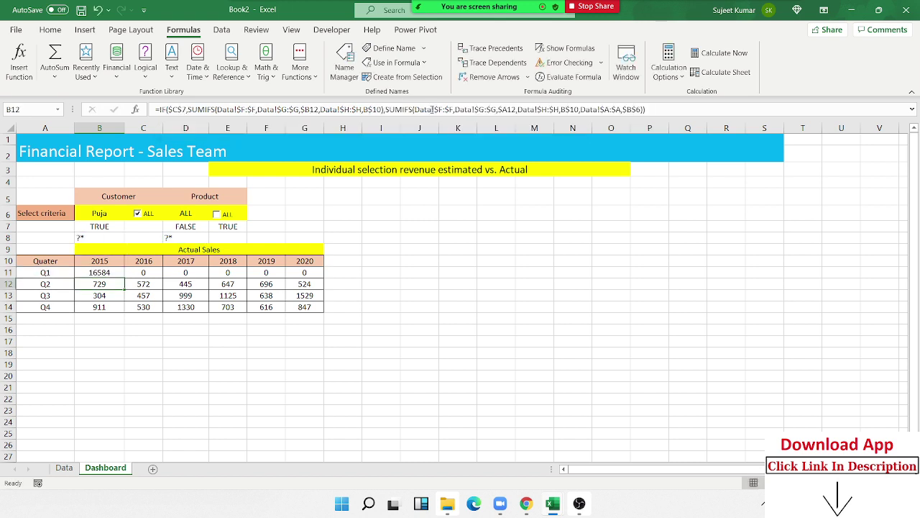
left_click(108, 272)
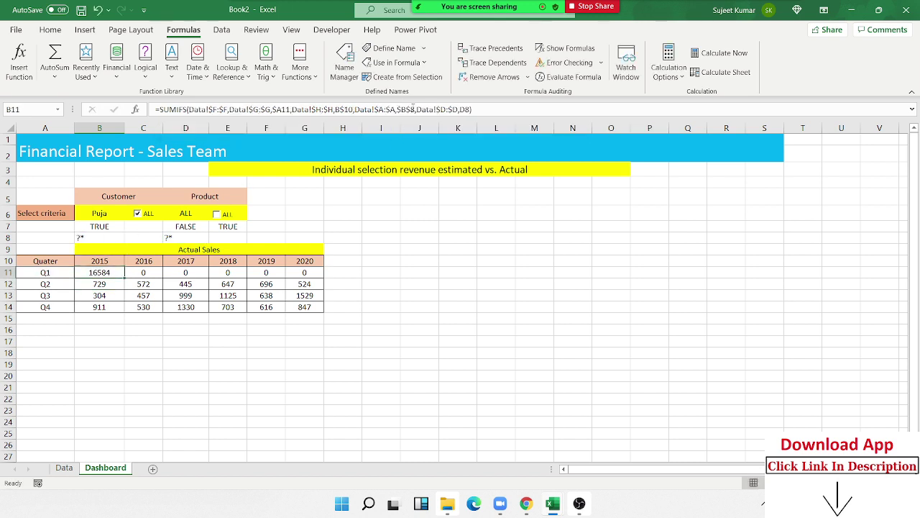
left_click(467, 108)
key("F4")
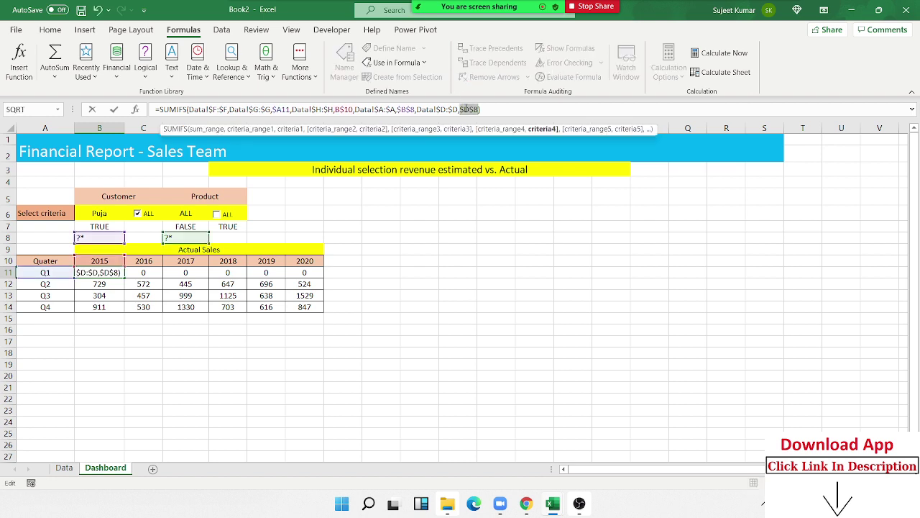
key("Return")
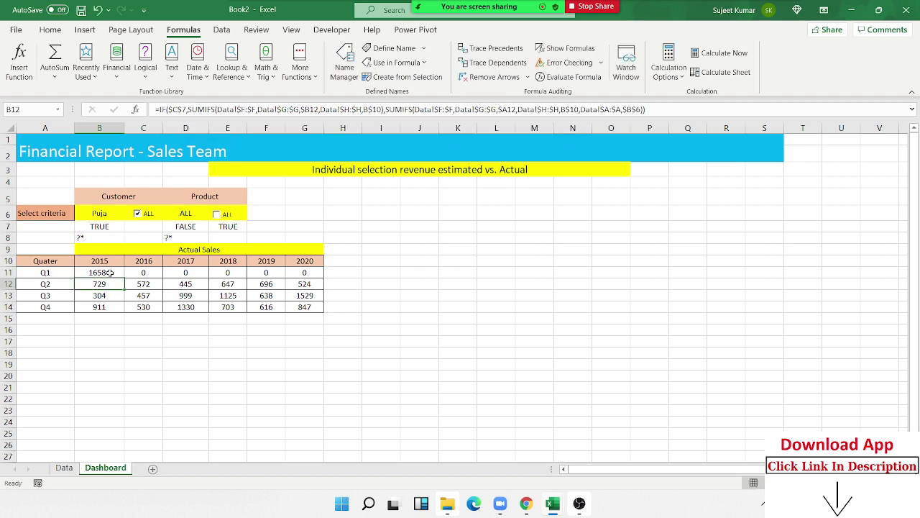
- Fill the B11 SUMIFS across and down the sales table with Ctrl+R and Ctrl+D
left_click_drag(112, 272, 301, 303)
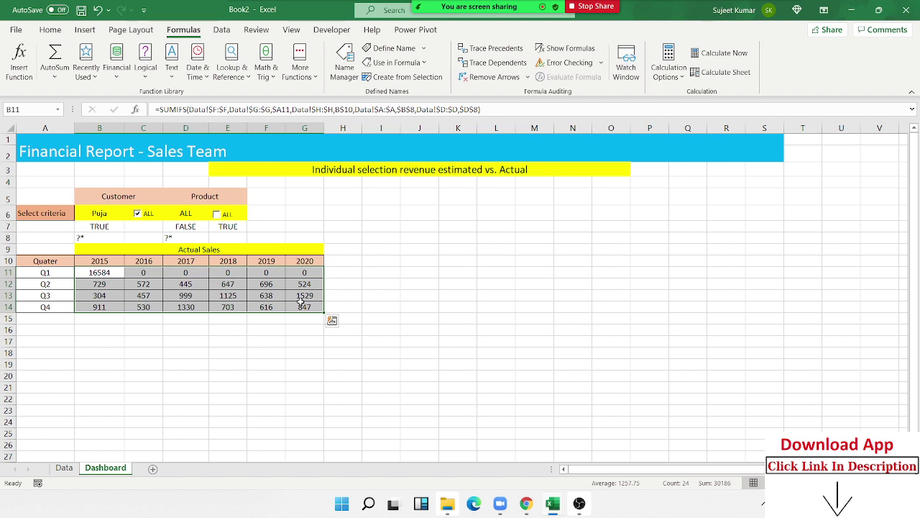
key("ctrl+r")
key("ctrl+d")
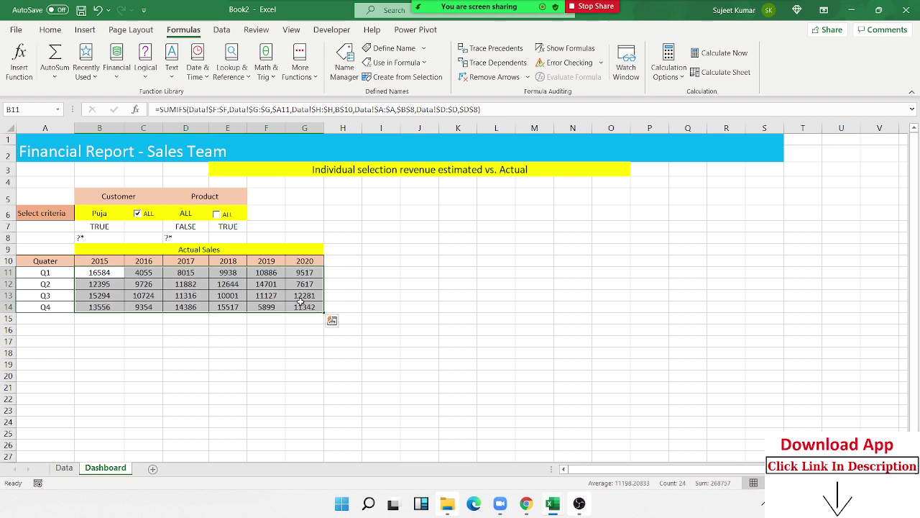
left_click(278, 198)
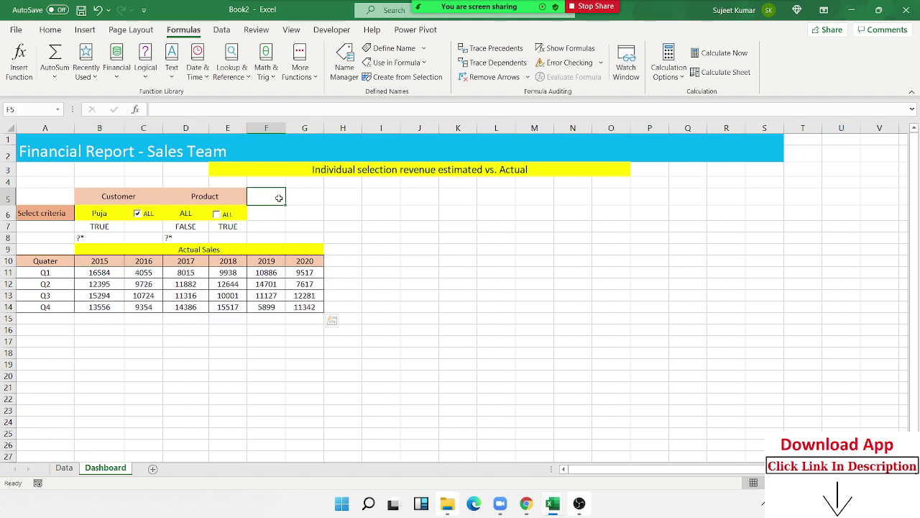
- Choose Product1 as the product criterion in D6
left_click(345, 199)
left_click_drag(357, 193, 381, 196)
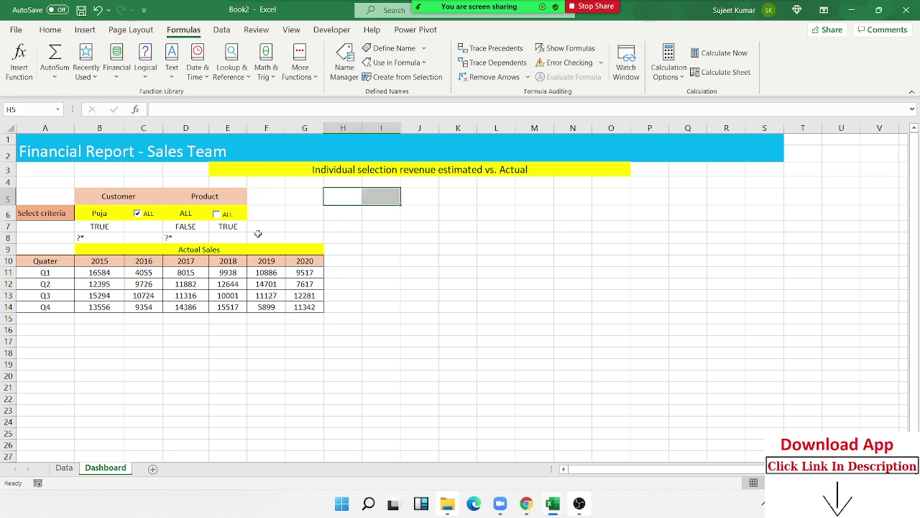
left_click(118, 282)
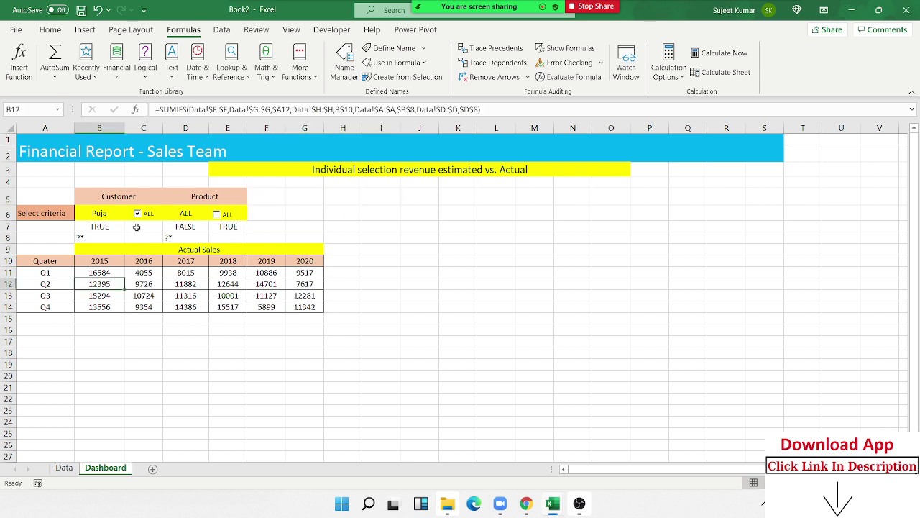
left_click(194, 213)
left_click(213, 214)
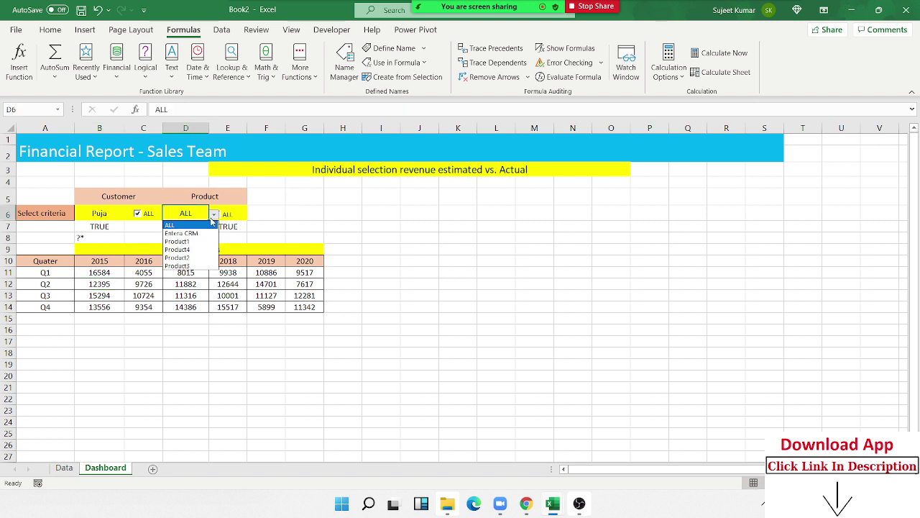
left_click(192, 242)
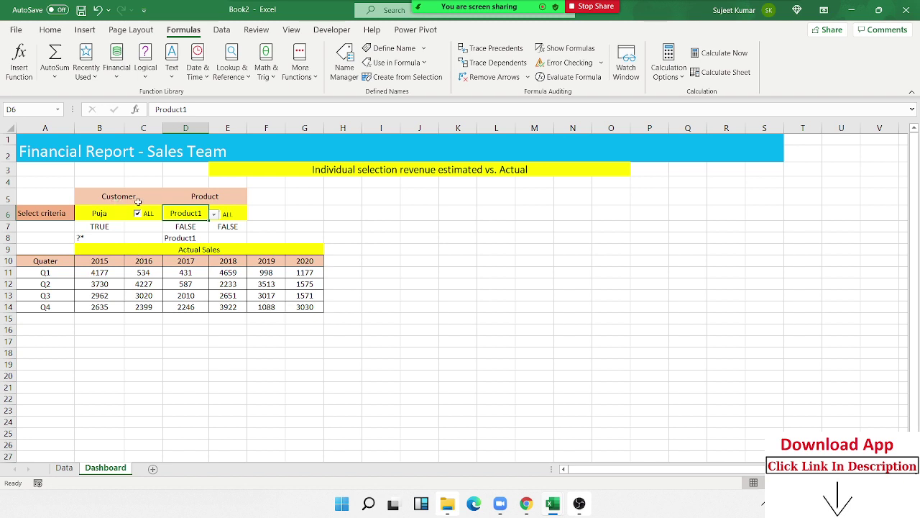
- Pick a different customer in B6 and leave the customer ALL checkbox cleared
left_click(100, 226)
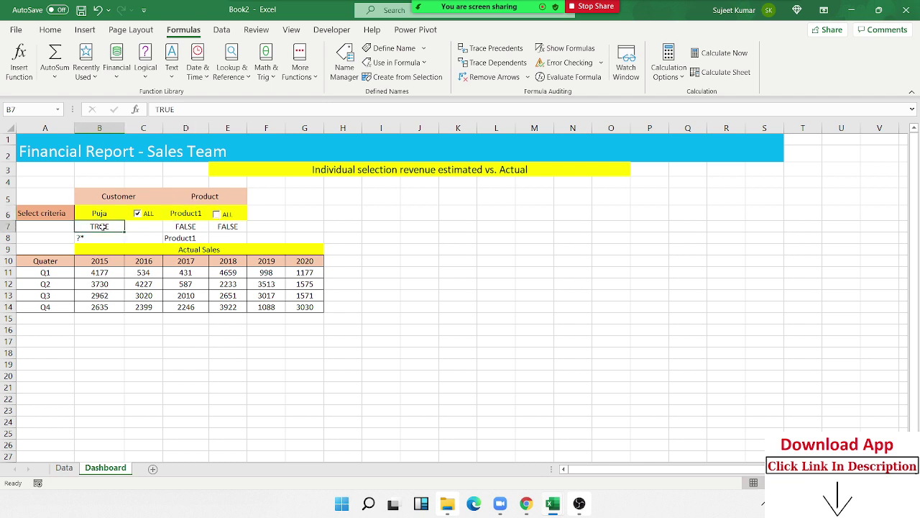
left_click(113, 213)
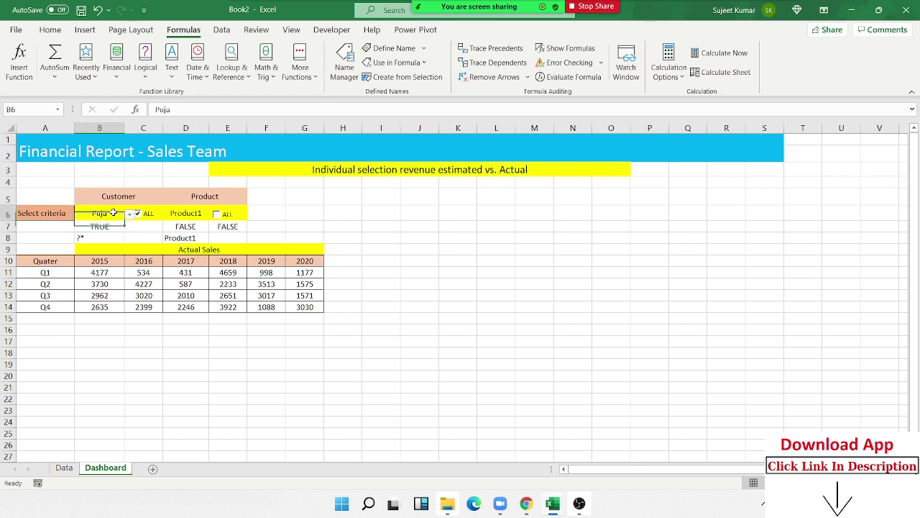
left_click(129, 214)
left_click(129, 215)
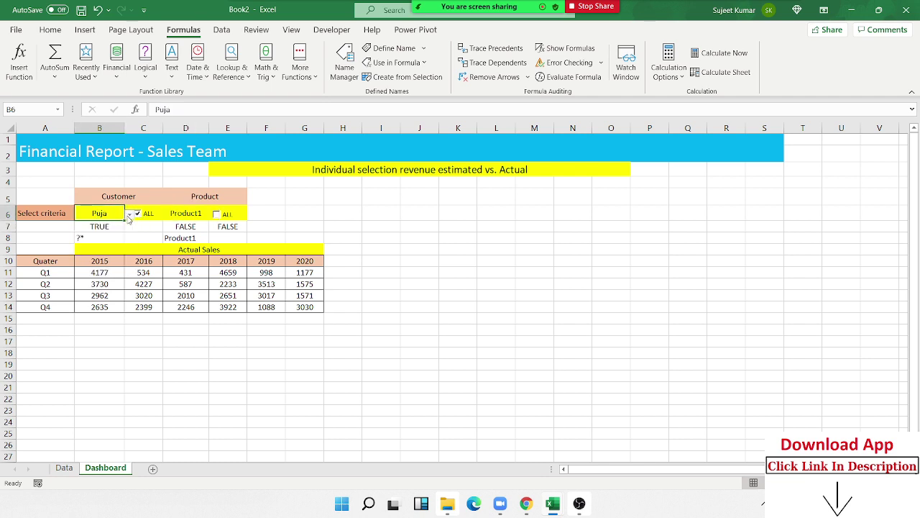
left_click(128, 214)
left_click(86, 233)
left_click(146, 218)
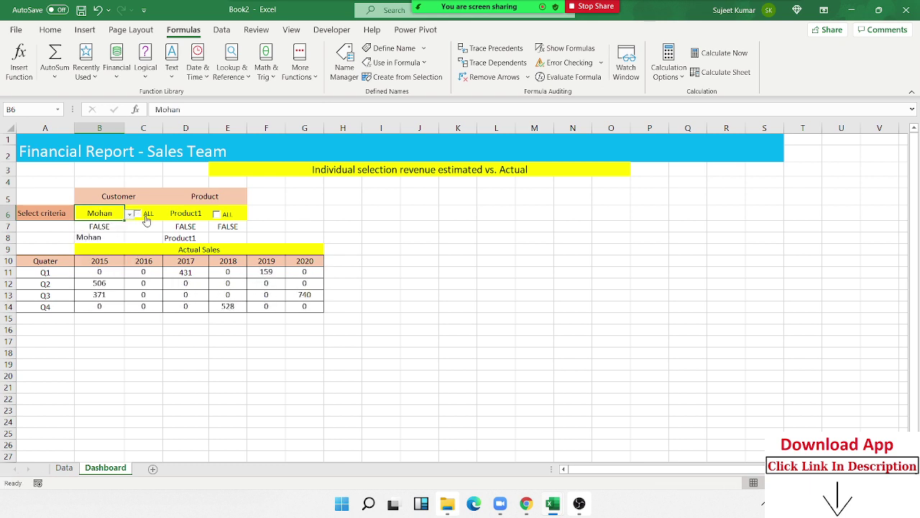
left_click(121, 239)
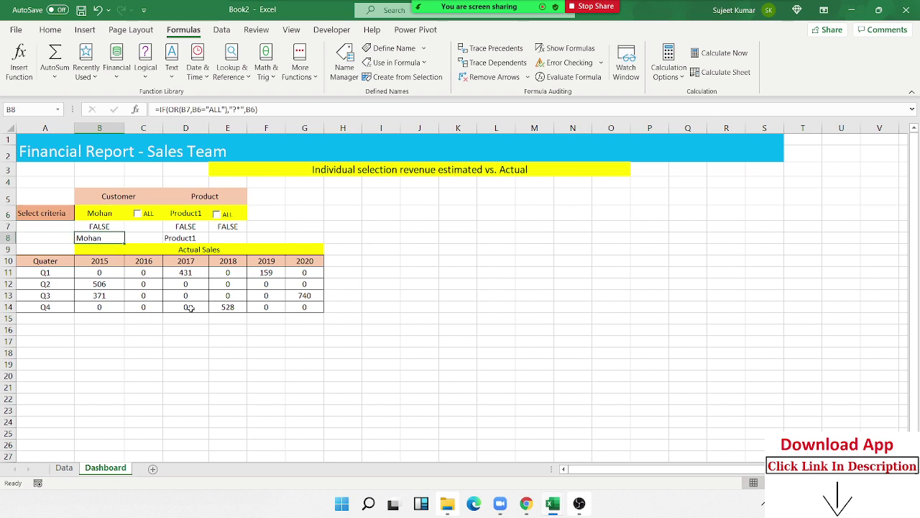
left_click(145, 218)
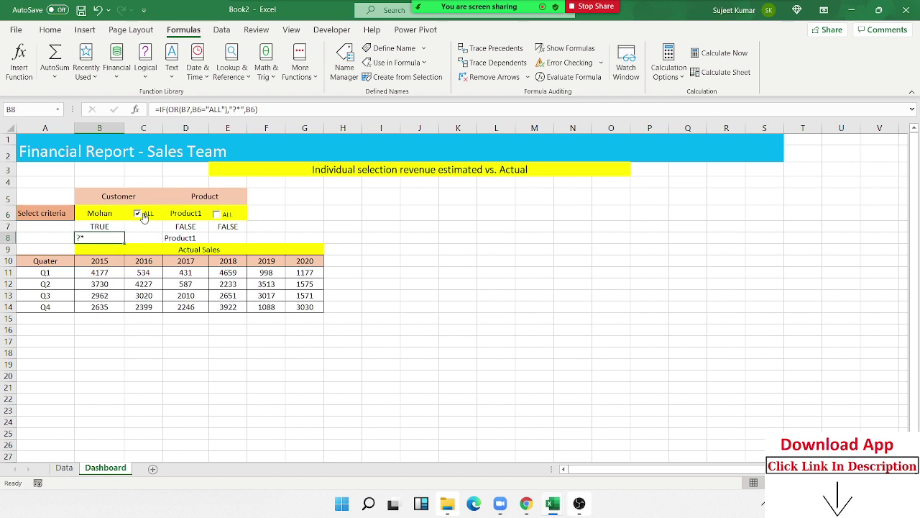
left_click(144, 217)
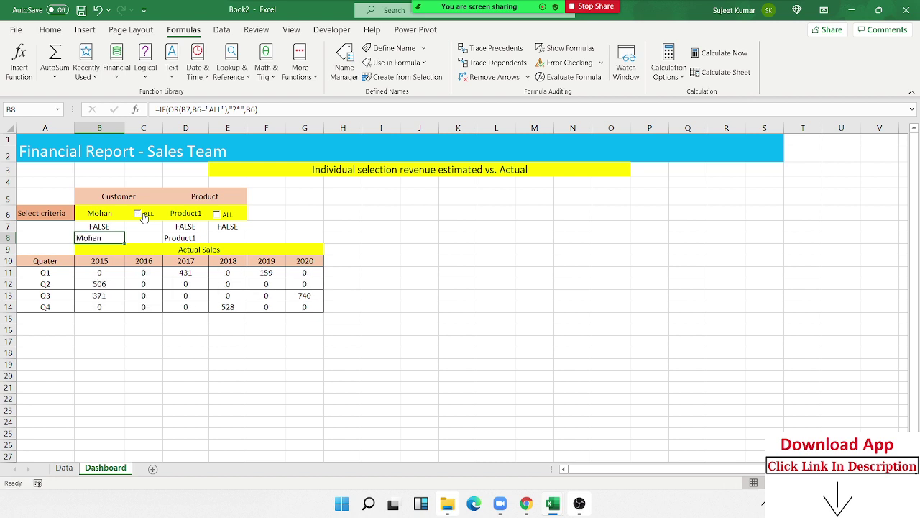
left_click(145, 217)
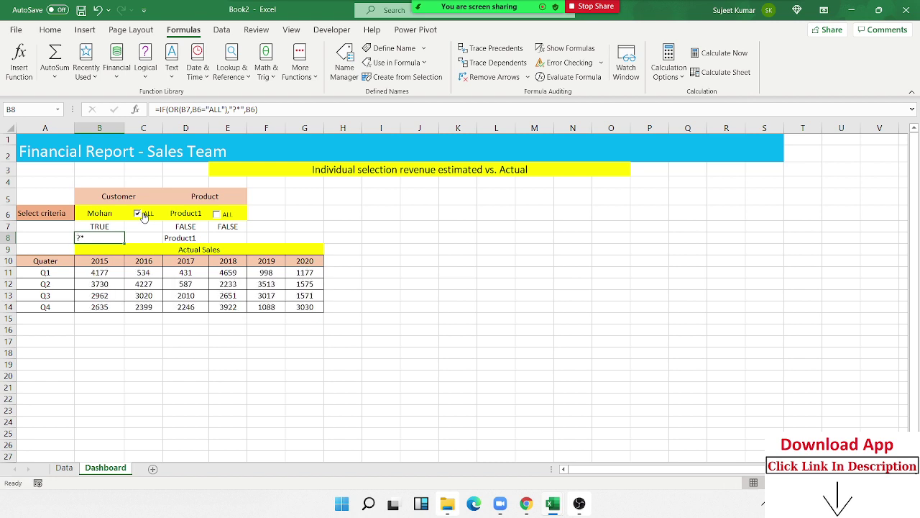
left_click(145, 217)
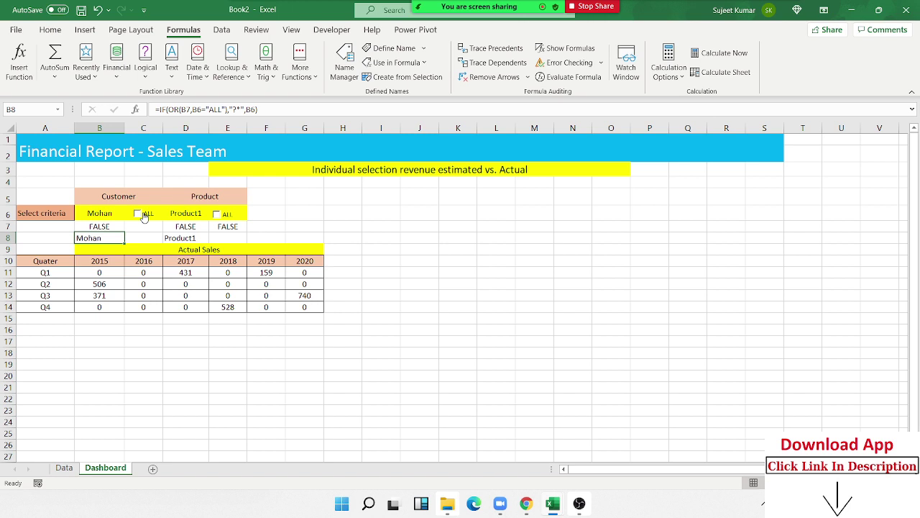
- Toggle the product ALL checkbox on and back off
left_click(204, 196)
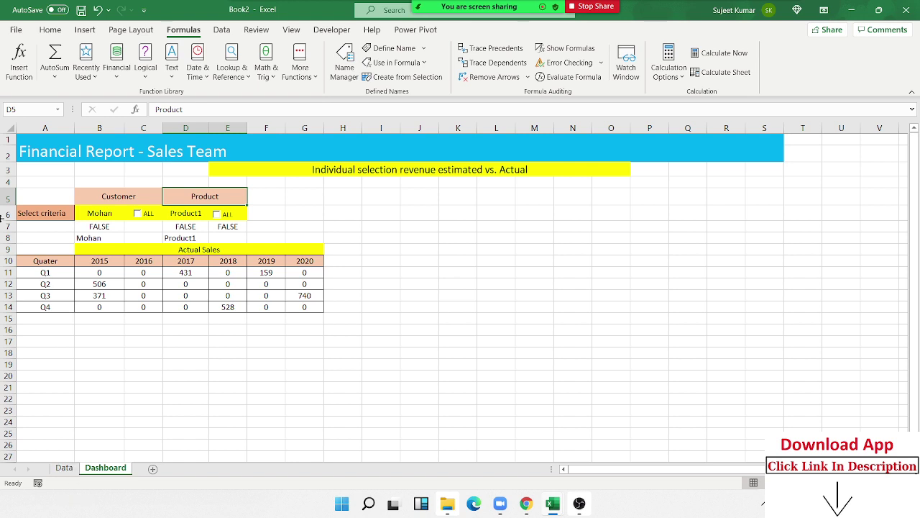
left_click(226, 218)
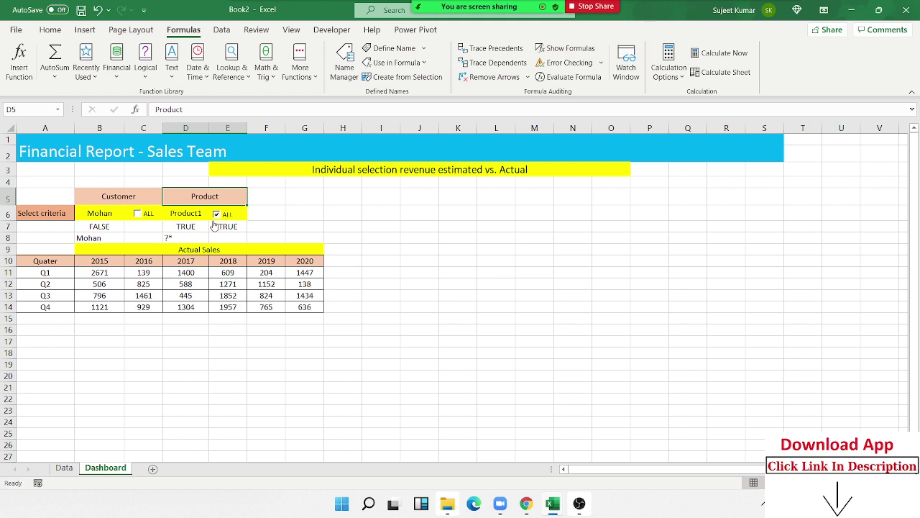
left_click(177, 238)
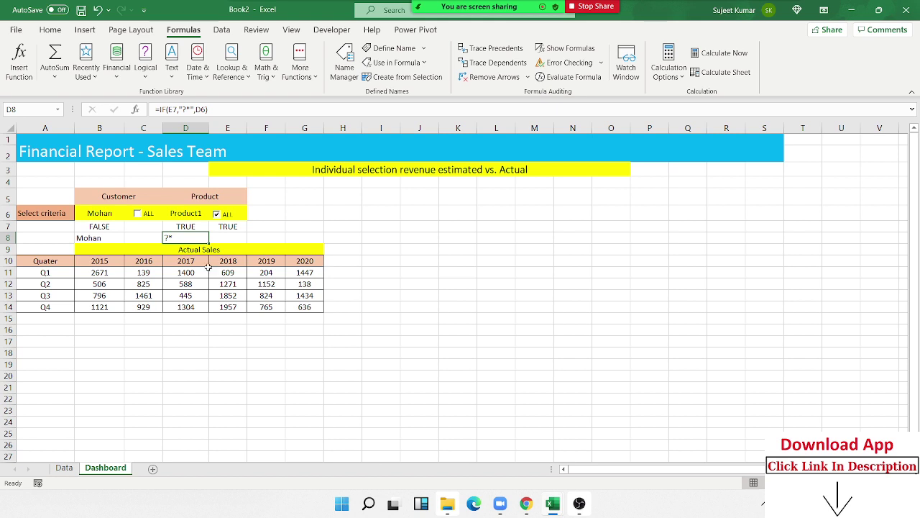
left_click(218, 216)
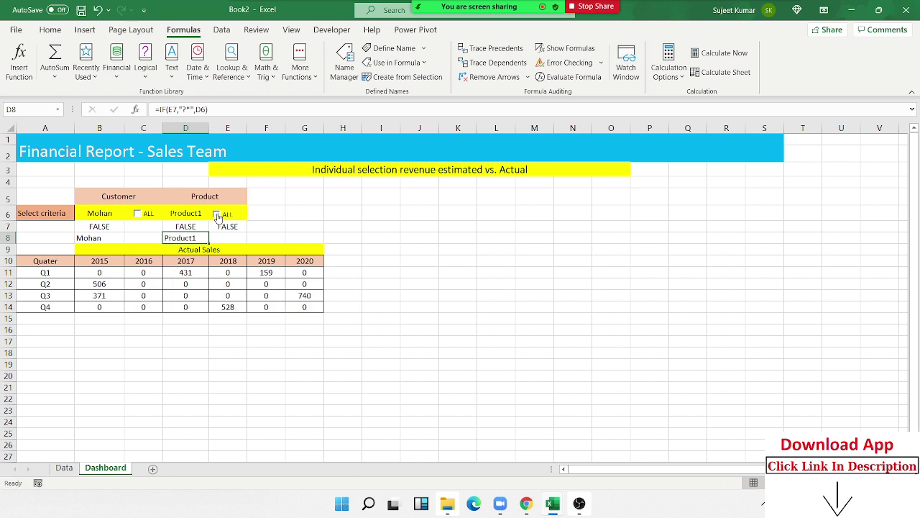
left_click(203, 198)
- Extend the Product header across F5:G5 and switch to the Data sheet
left_click_drag(245, 206, 288, 208)
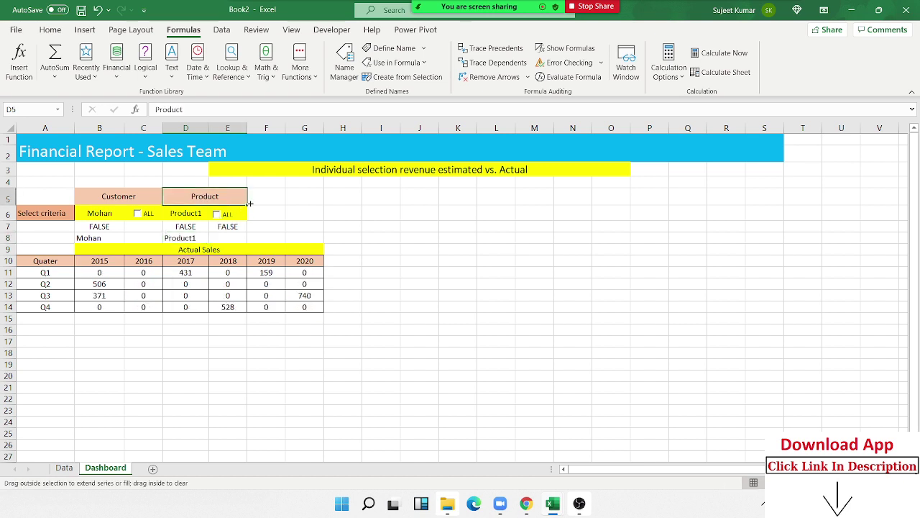
left_click(264, 210)
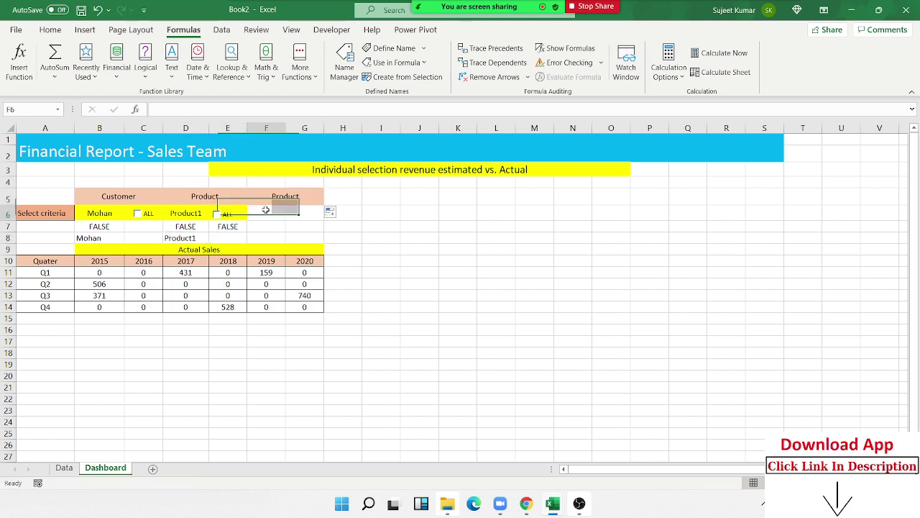
left_click(64, 468)
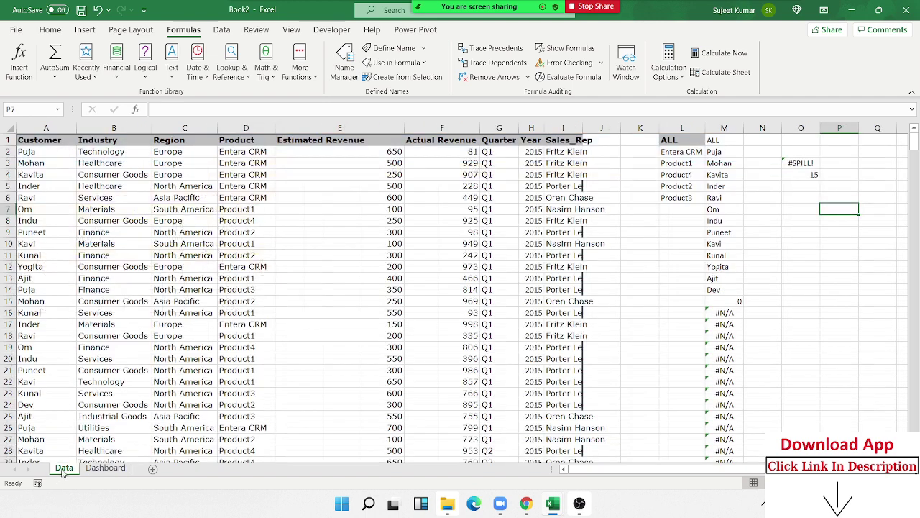
- Head column K with ALL and list regions in K2 with =UNIQUE(C2:C504)
left_click(176, 166)
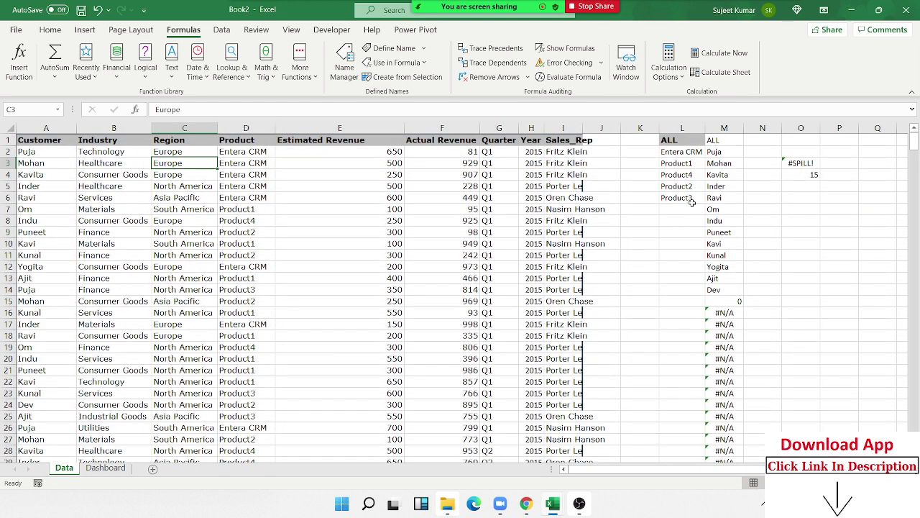
left_click(636, 141)
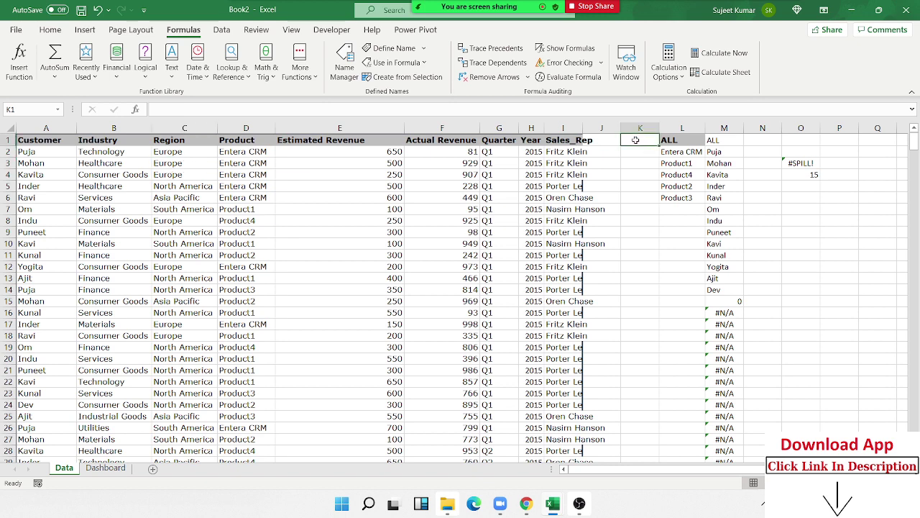
type("ALL")
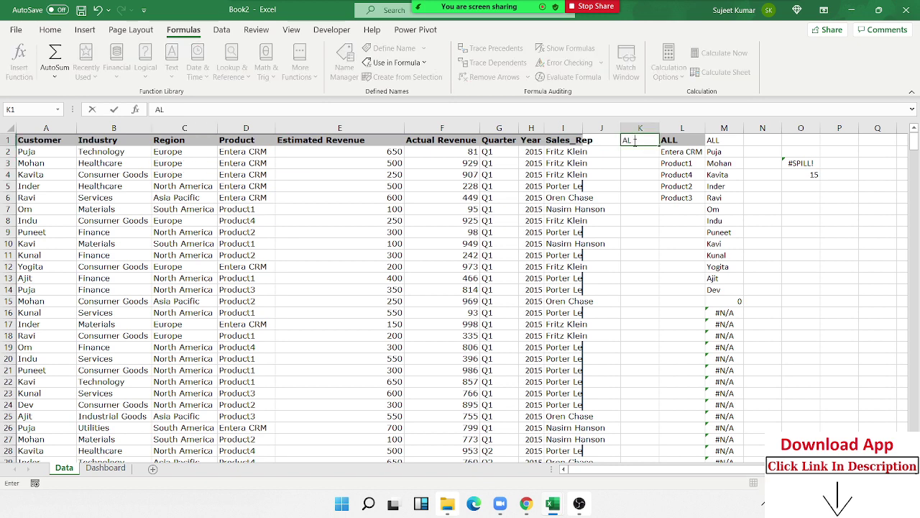
key("Return")
type("=")
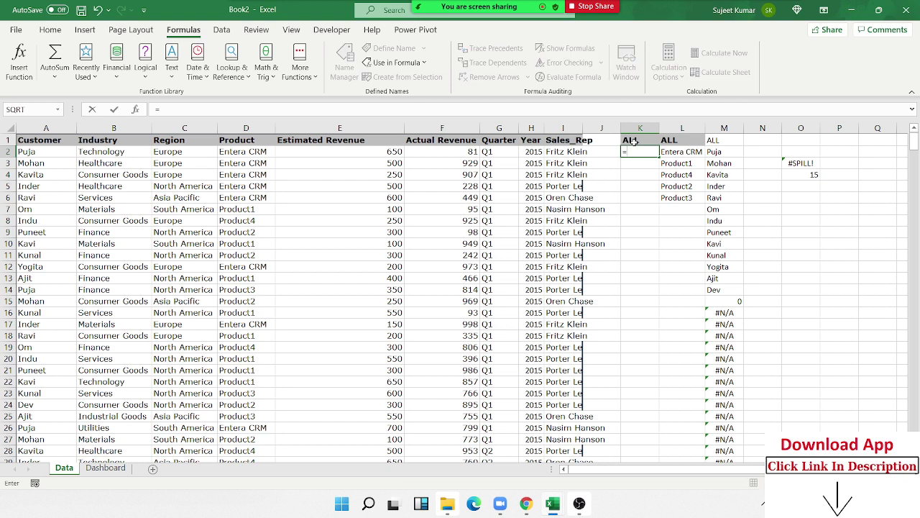
type("un")
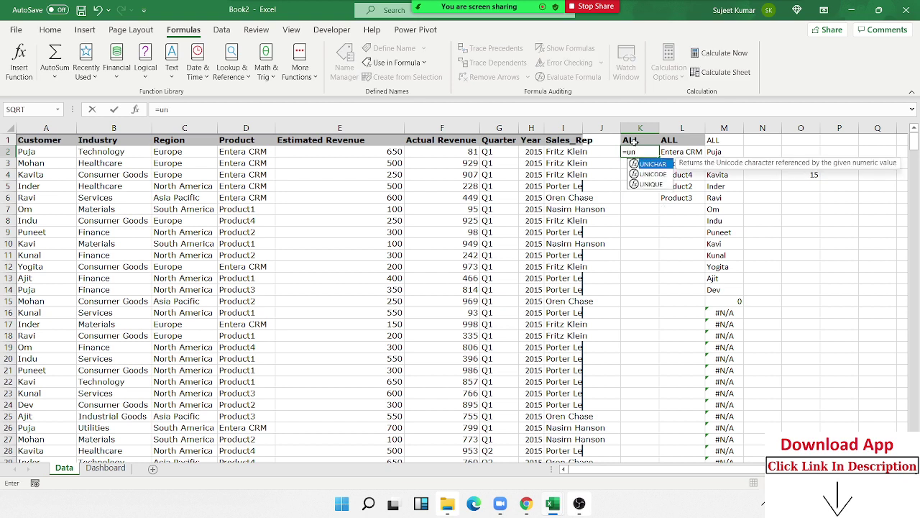
key("Down")
key("Down")
key("Tab")
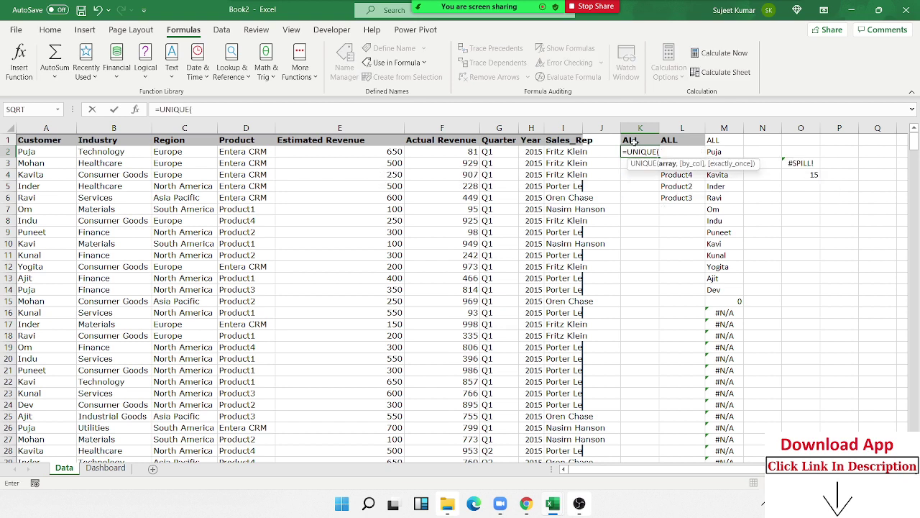
left_click(195, 151)
key("ctrl+shift+Down")
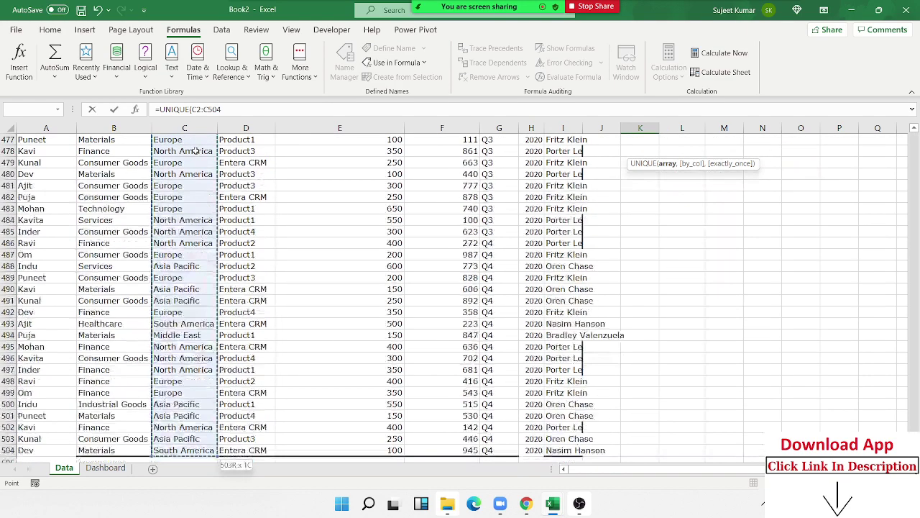
key("Return")
- Enter ALL as the header in cell J1
key("Up")
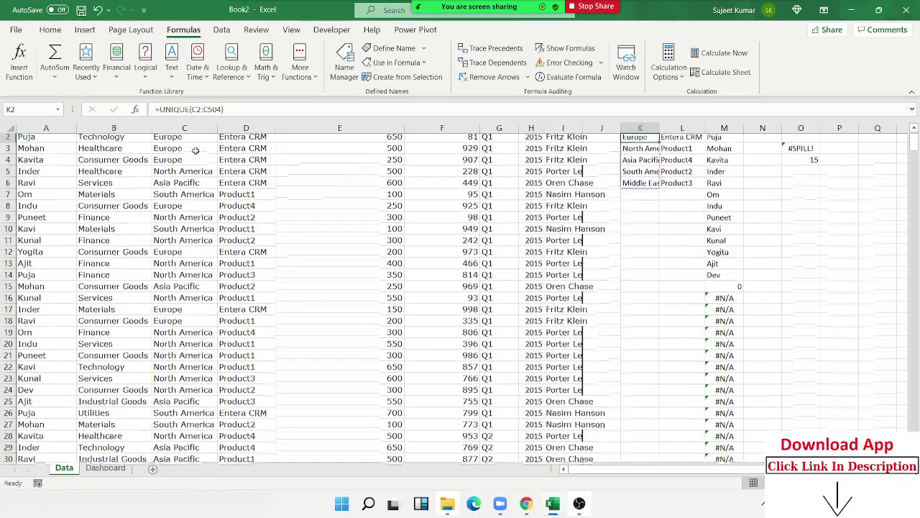
key("Up")
key("Left")
key("Left")
key("Right")
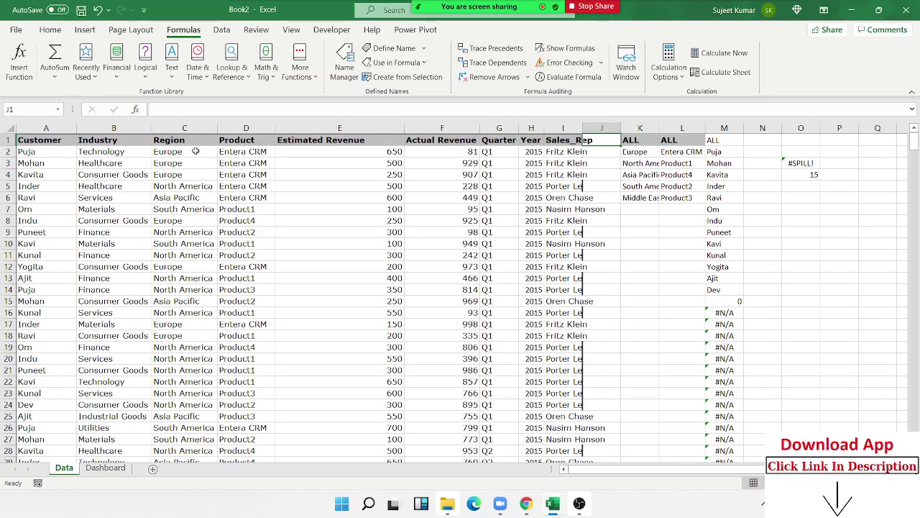
type("ALL")
key("Return")
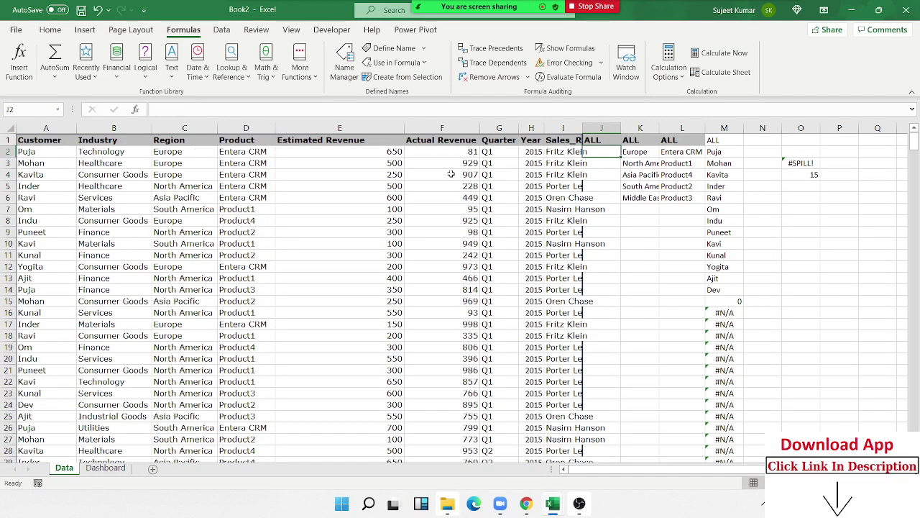
left_click(602, 128)
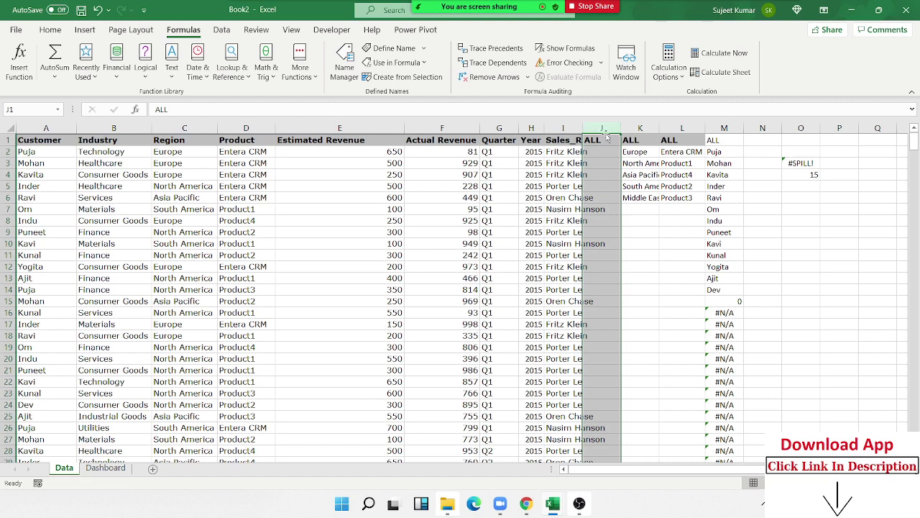
left_click(606, 141)
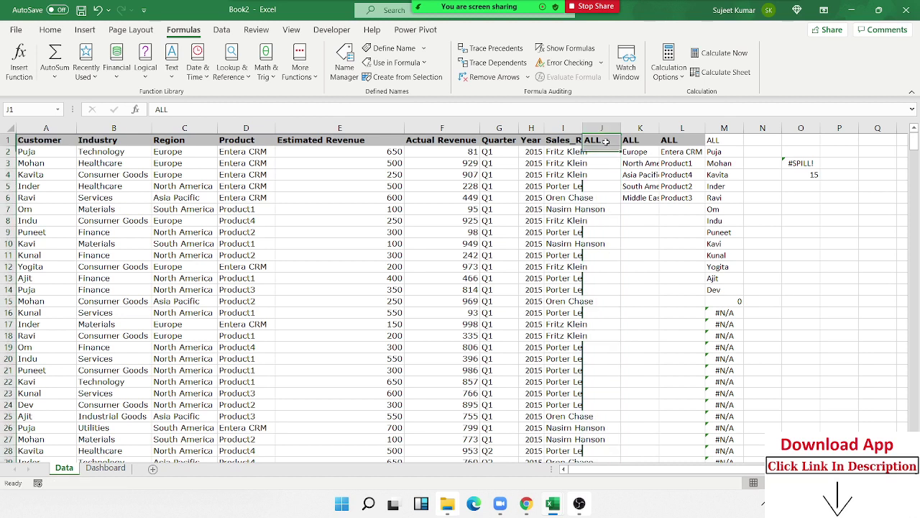
- Clear the #SPILL! formula and the 15 from column O, and enter ALL as the N1 header
right_click(812, 131)
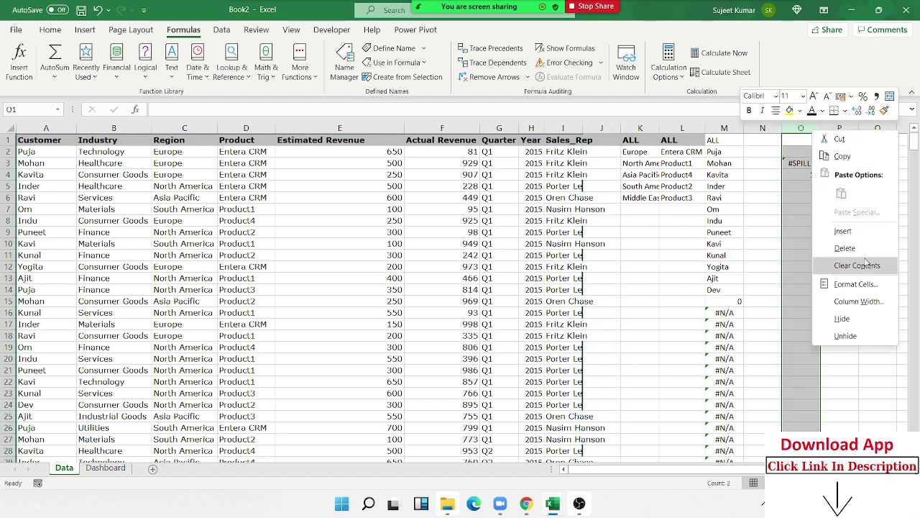
left_click(815, 175)
left_click(816, 162)
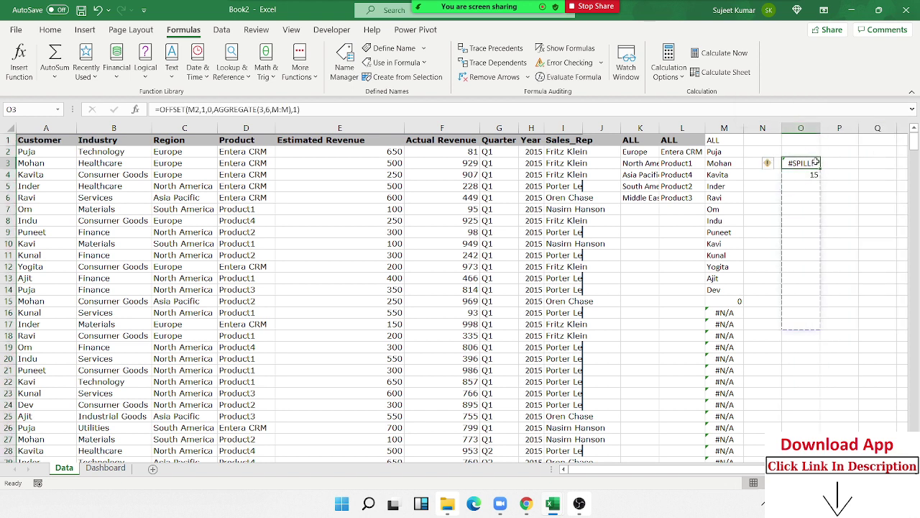
key("Delete")
key("Down")
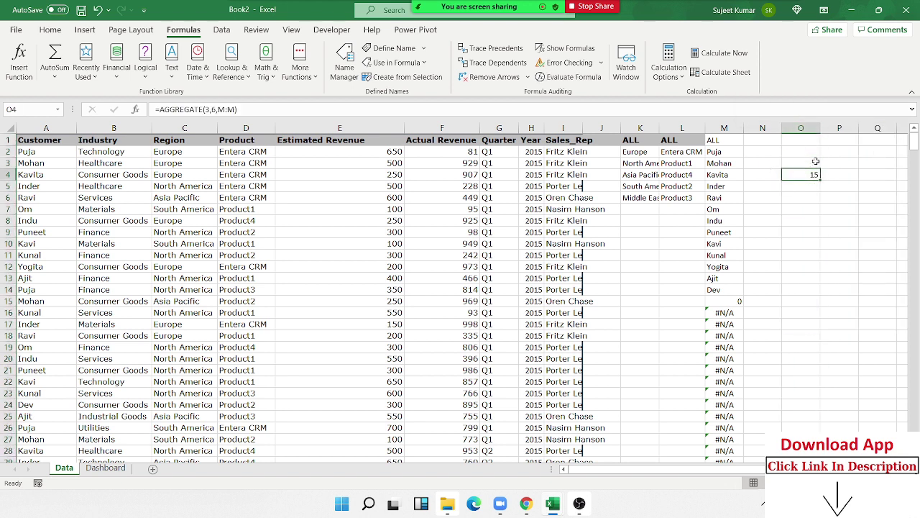
key("Delete")
key("Up")
key("Up")
key("Left")
key("Up")
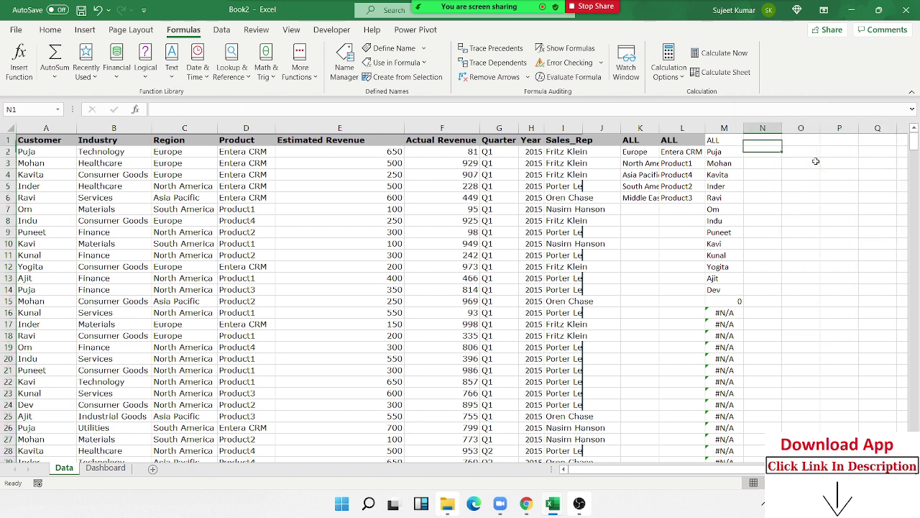
type("ALL")
key("Return")
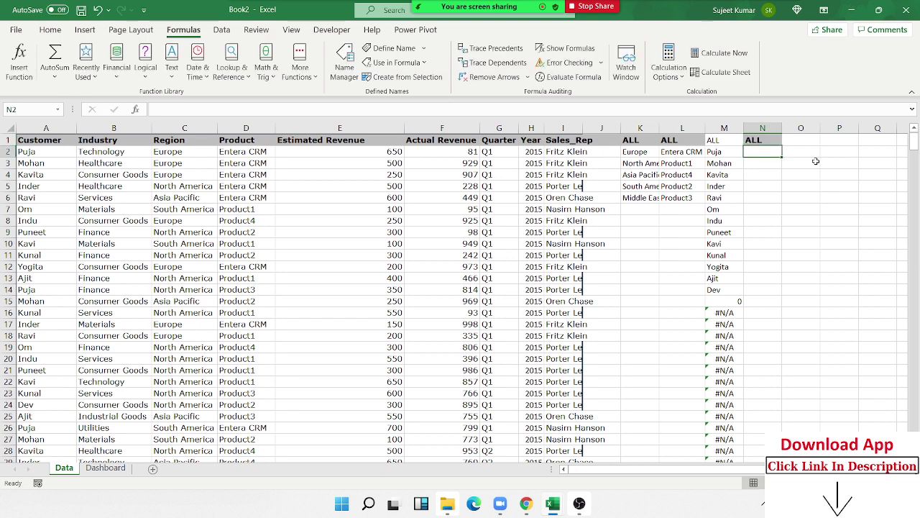
- Enter =UNIQUE(I2:I504) in N2 to list every unique sales rep
type("=")
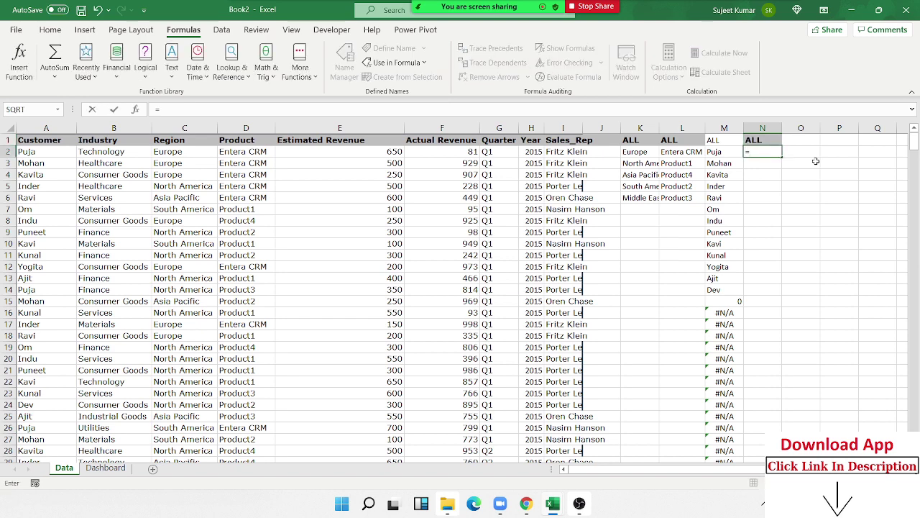
type("un")
key("Down")
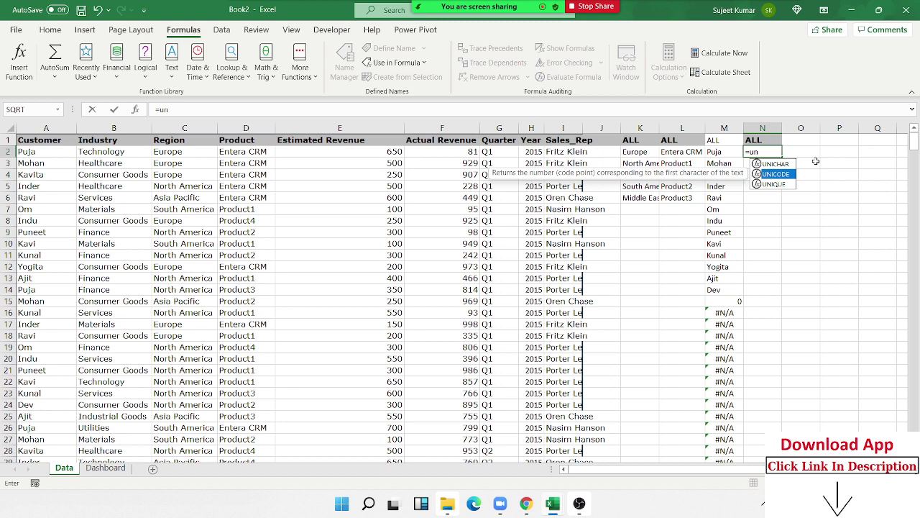
key("Tab")
key("Escape")
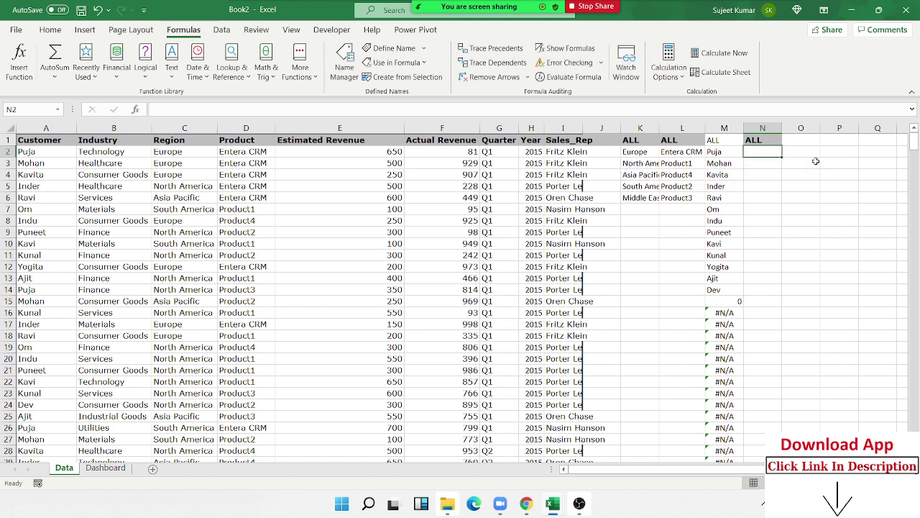
type("=in")
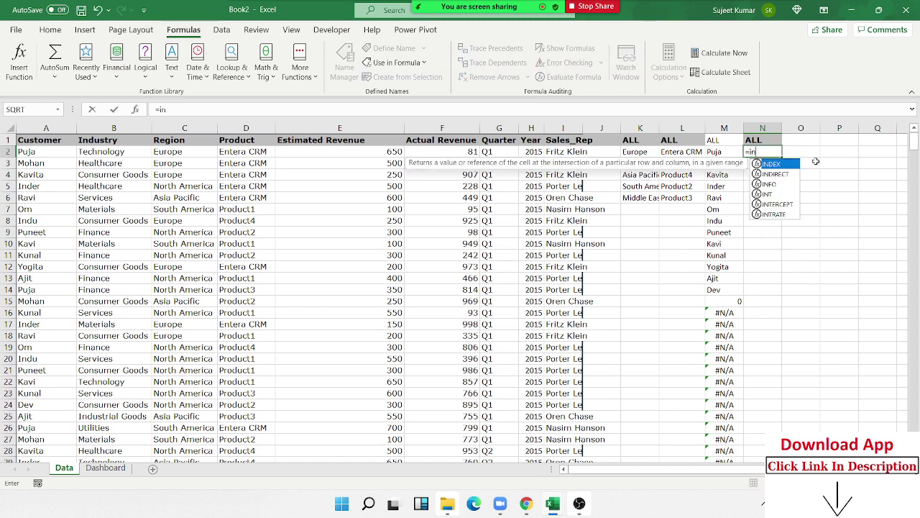
key("BackSpace")
key("BackSpace")
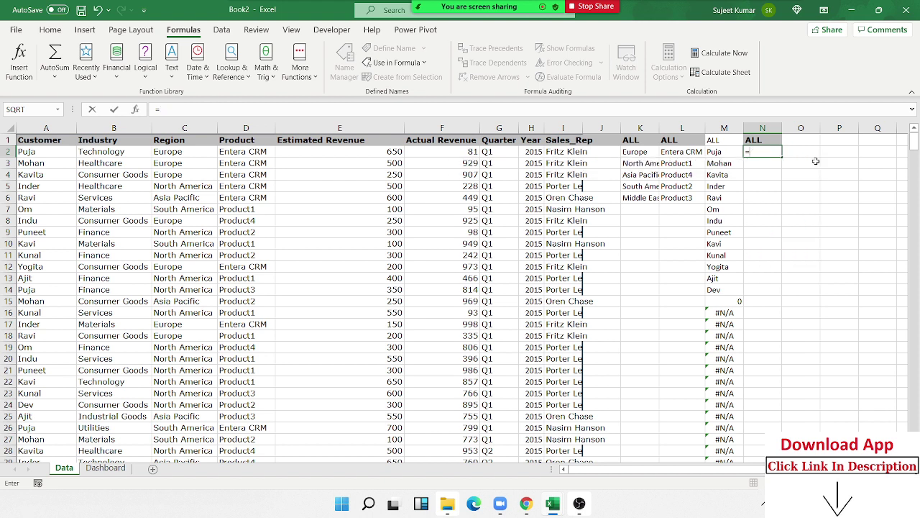
type("un")
key("Down")
key("Down")
key("Tab")
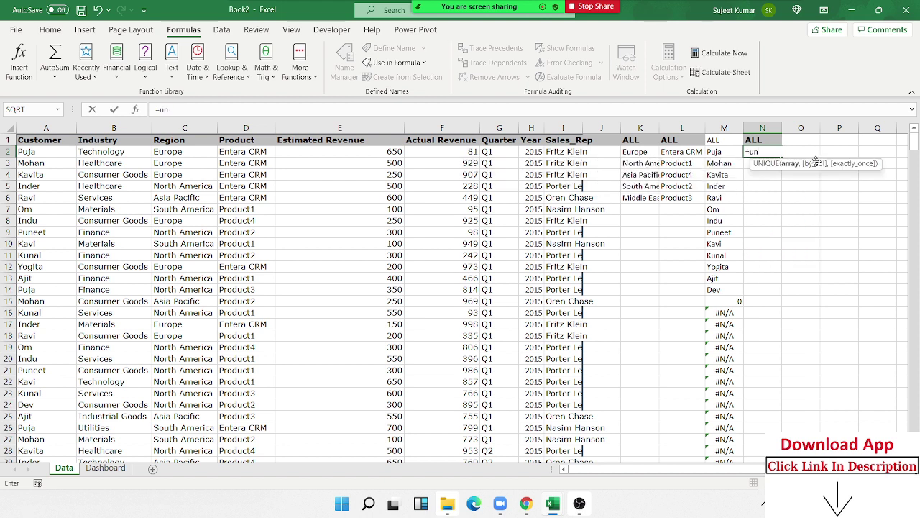
key("Left")
key("Left")
key("Left")
key("Left")
key("Left")
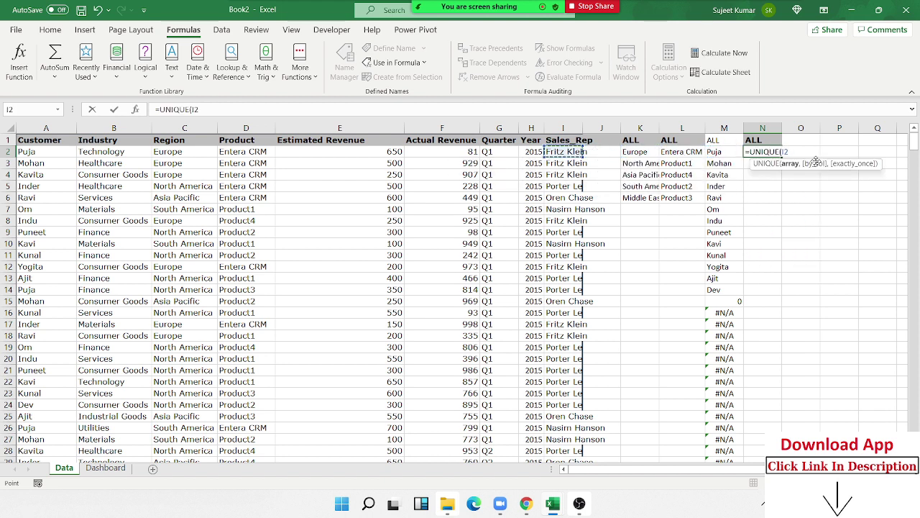
key("ctrl+shift+Down")
key("Return")
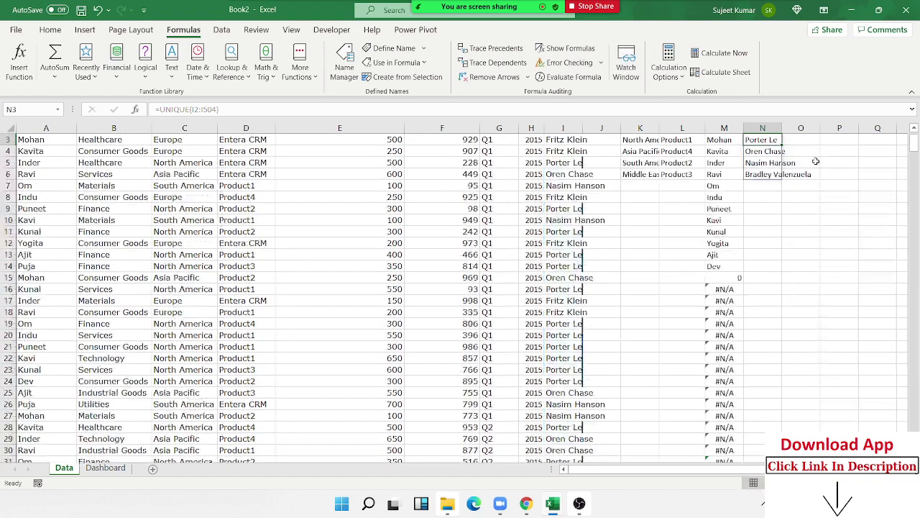
key("Up")
key("Up")
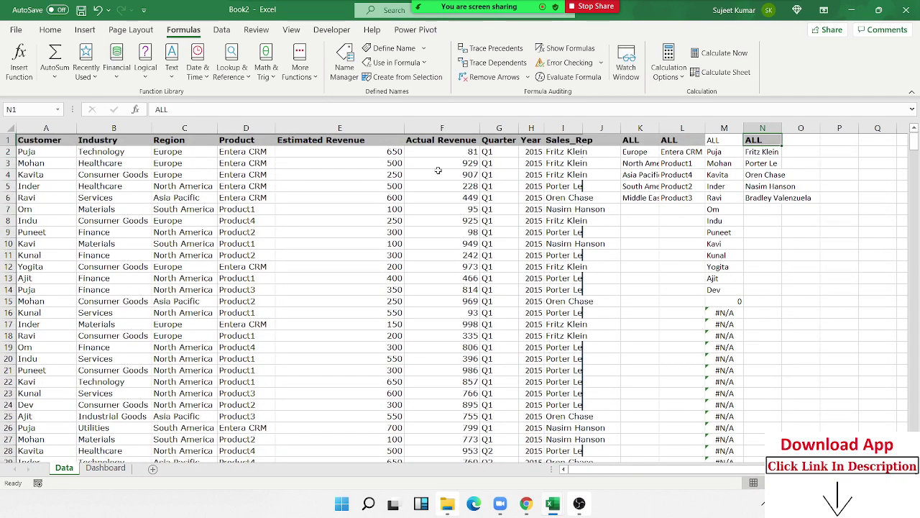
left_click(189, 138)
double_click(185, 139)
key("ctrl+c")
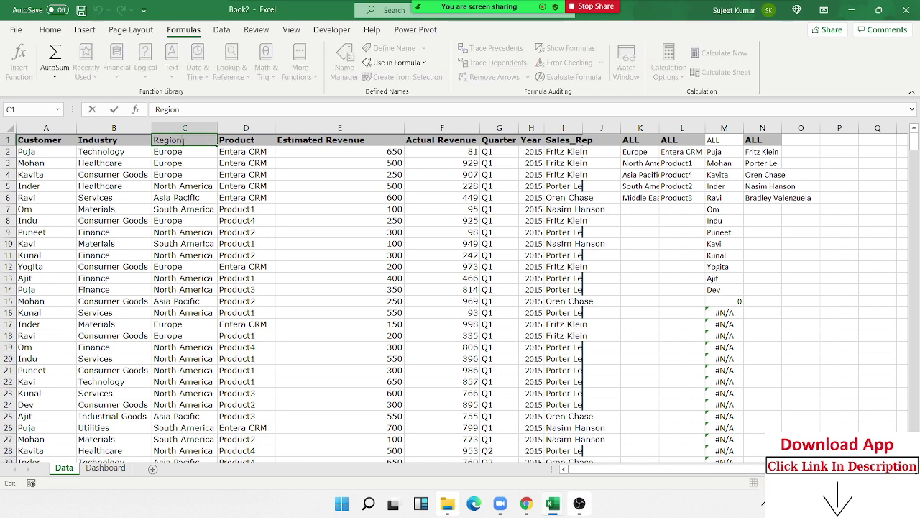
- Label Dashboard cell F5 as Region and copy that label across into H5:I5
left_click(106, 467)
left_click(262, 197)
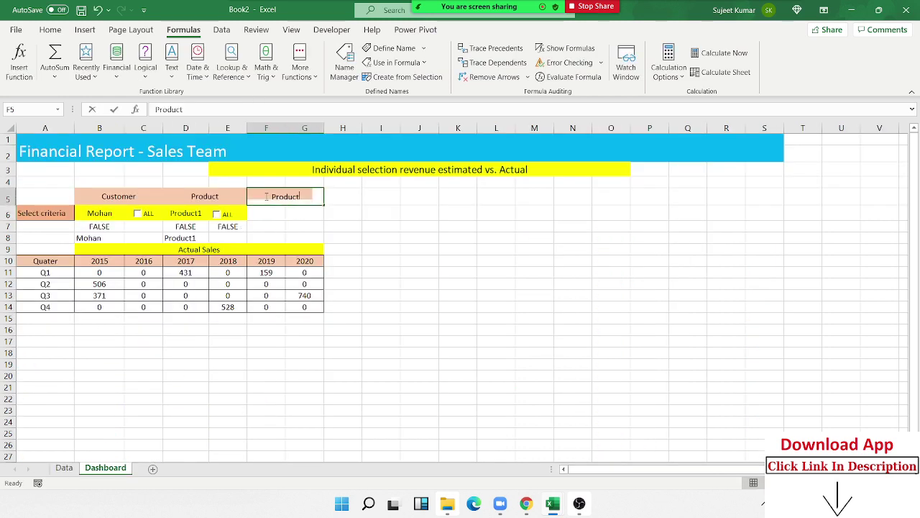
double_click(266, 196)
double_click(266, 196)
key("ctrl+v")
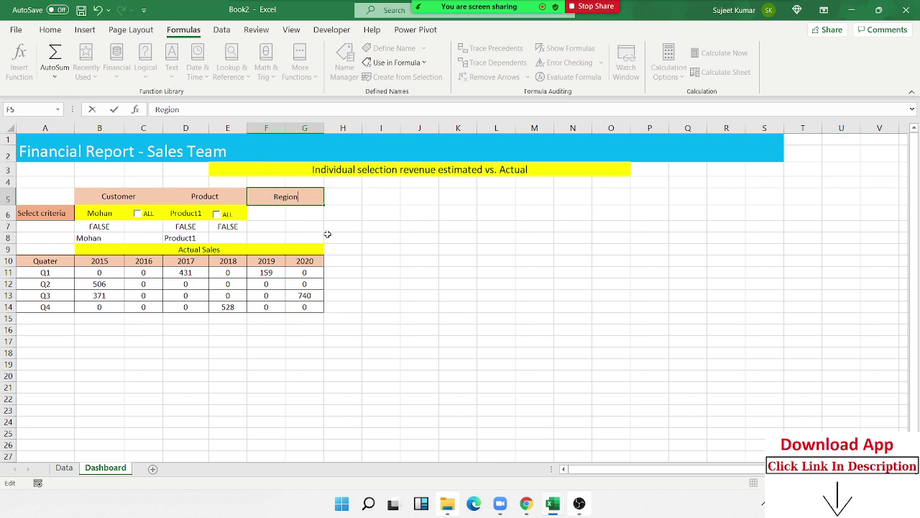
left_click(343, 237)
left_click(309, 195)
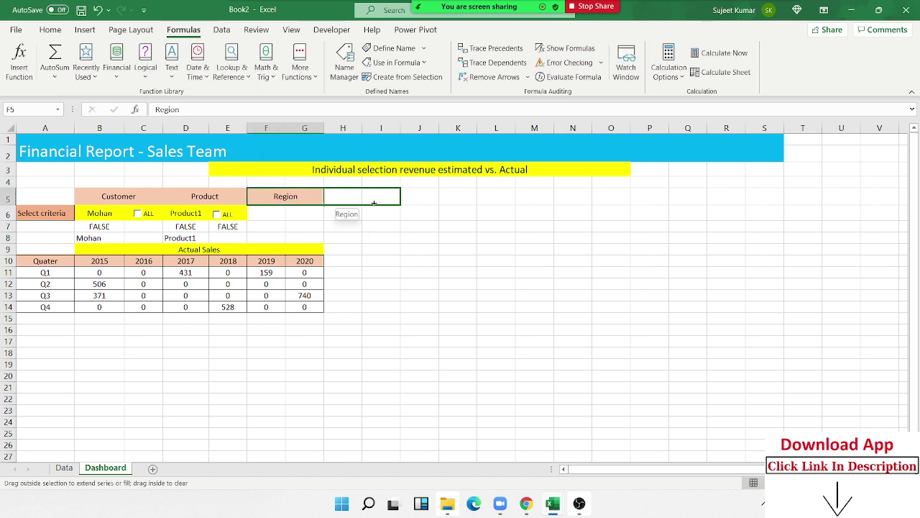
left_click_drag(326, 204, 399, 204)
- Relabel H5 and J5 as Sales_Rep, matching the Data sheet header name
left_click(64, 469)
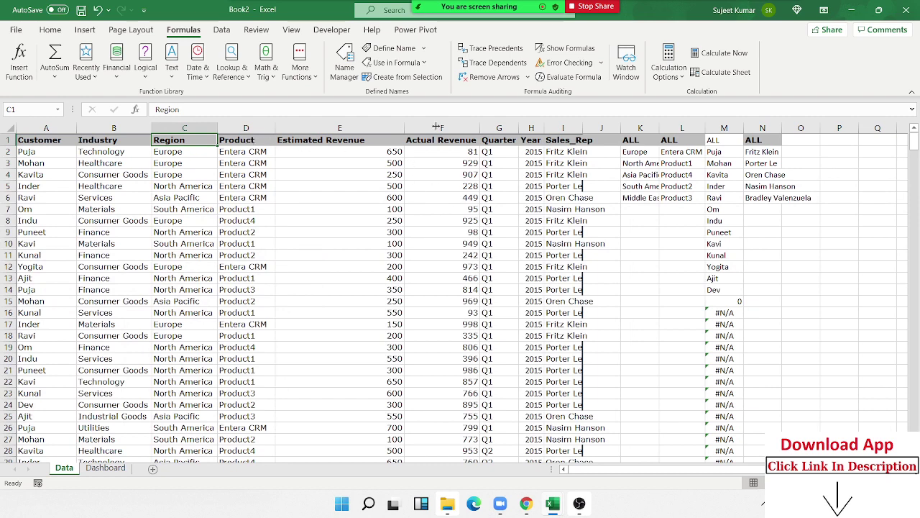
double_click(564, 139)
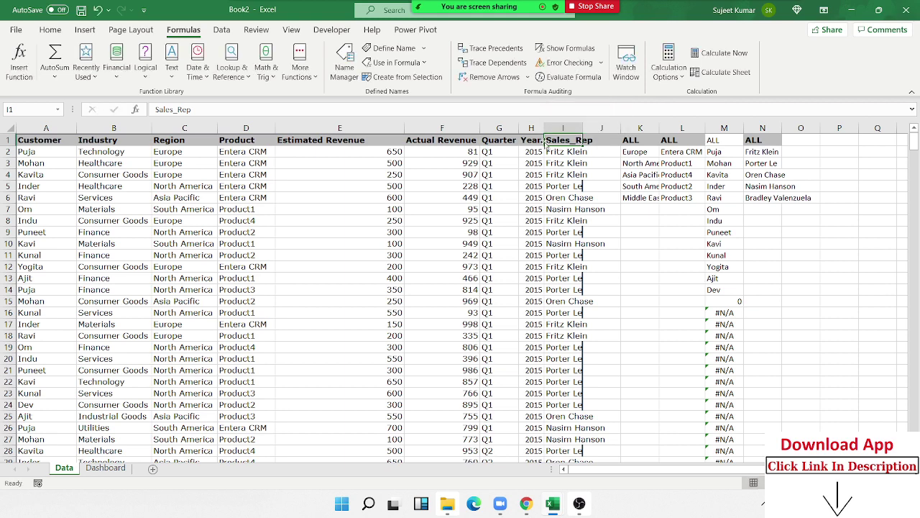
left_click(108, 469)
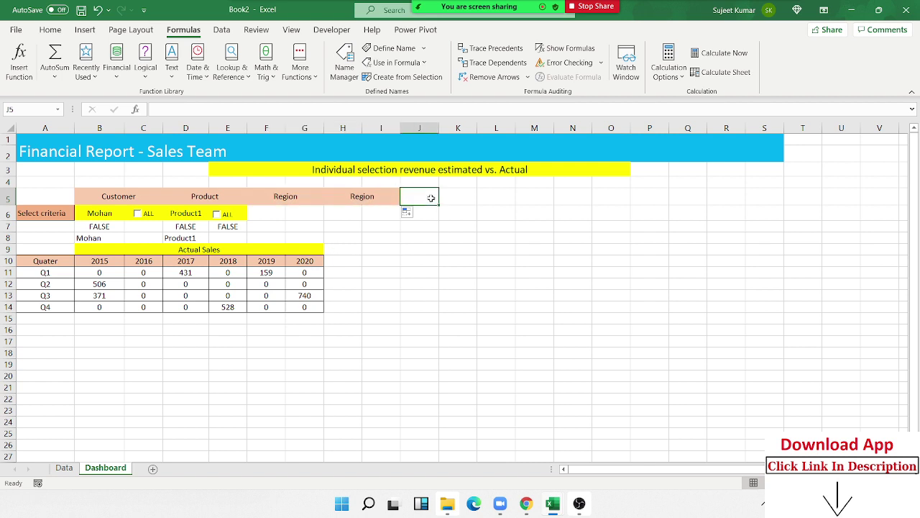
left_click_drag(432, 202, 477, 205)
left_click(380, 197)
double_click(439, 199)
double_click(439, 197)
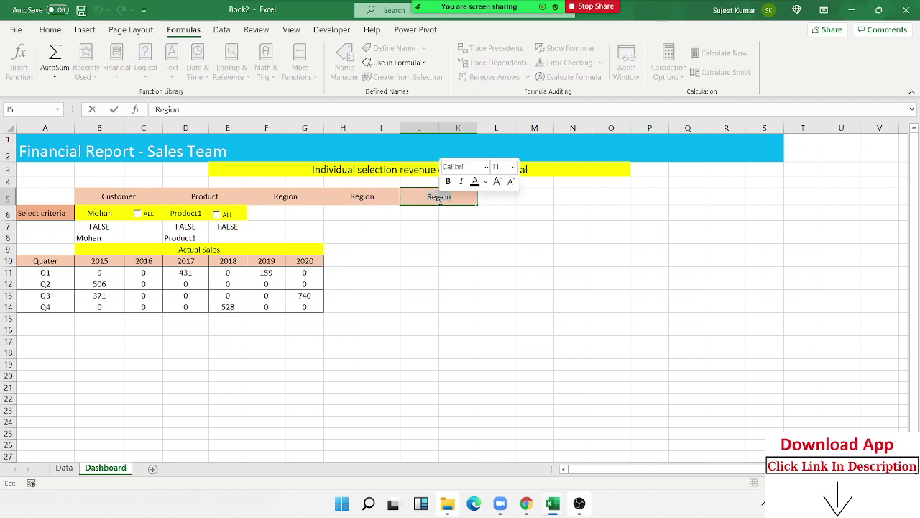
type("Sales_Rep")
key("Return")
left_click(367, 197)
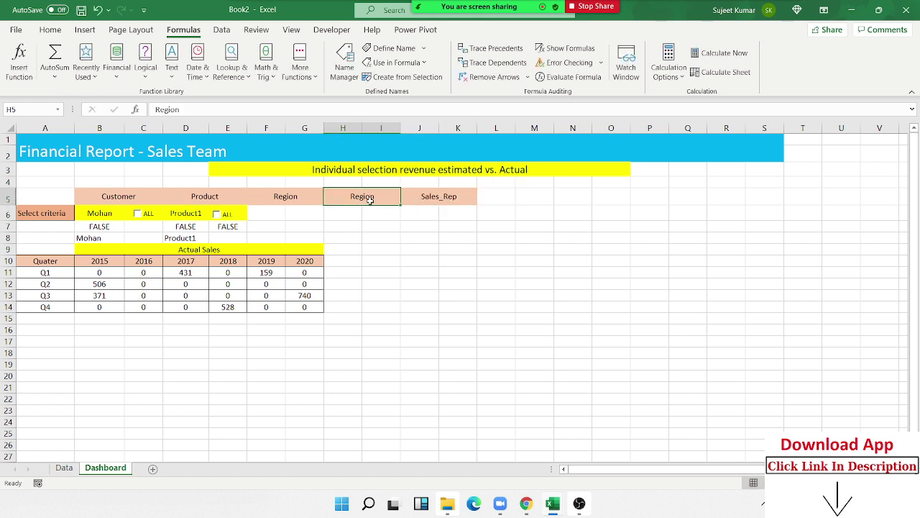
double_click(372, 197)
type("Sales_Rep")
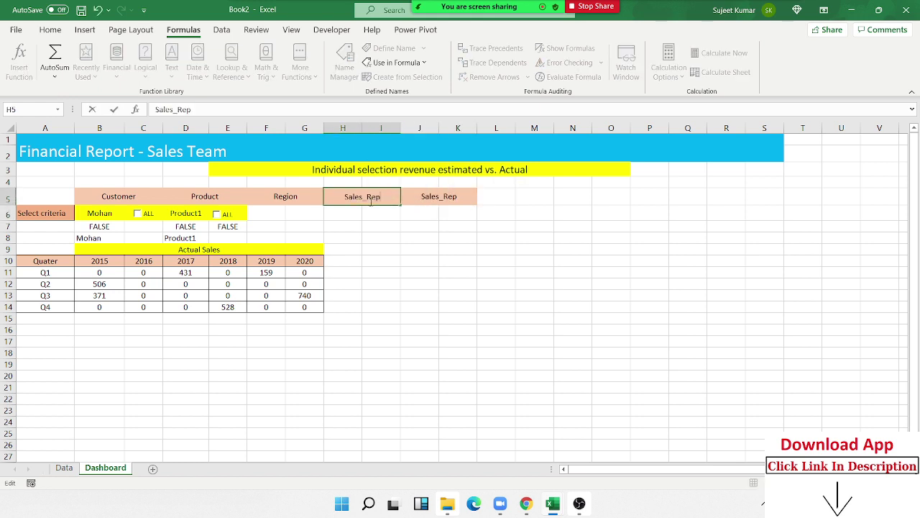
key("Return")
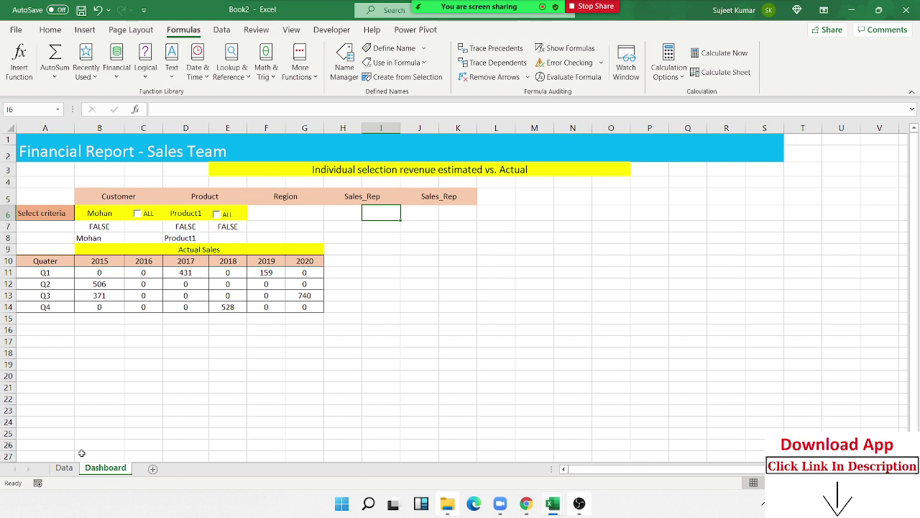
- Rename the J5 header to Industry, matching the Data sheet heading, and select F6:K6
left_click(64, 467)
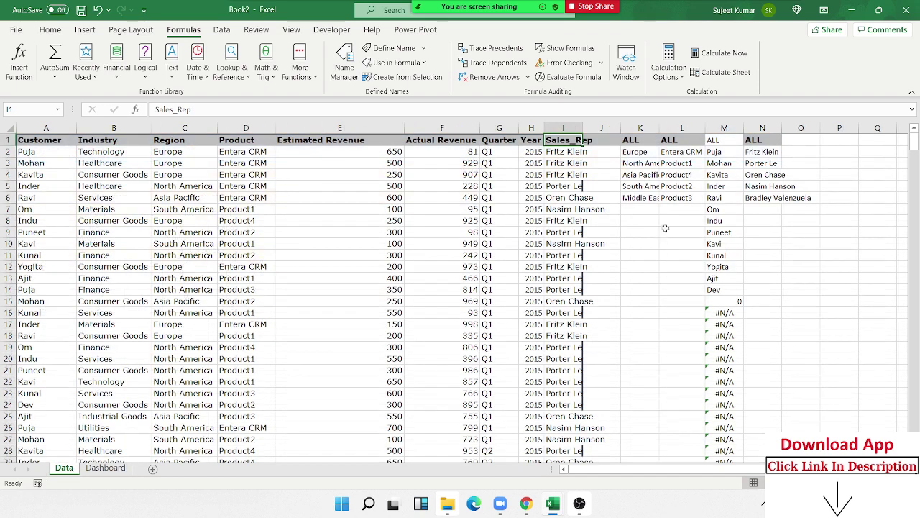
left_click(642, 143)
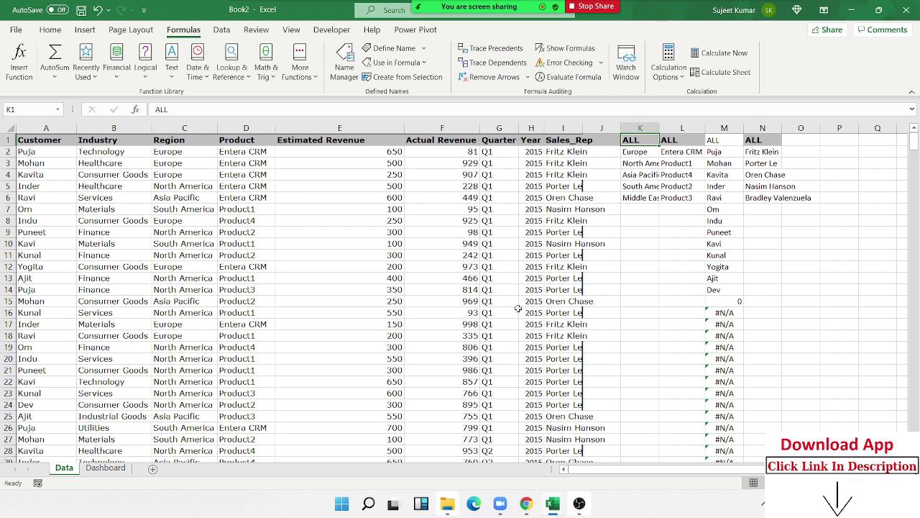
left_click(105, 468)
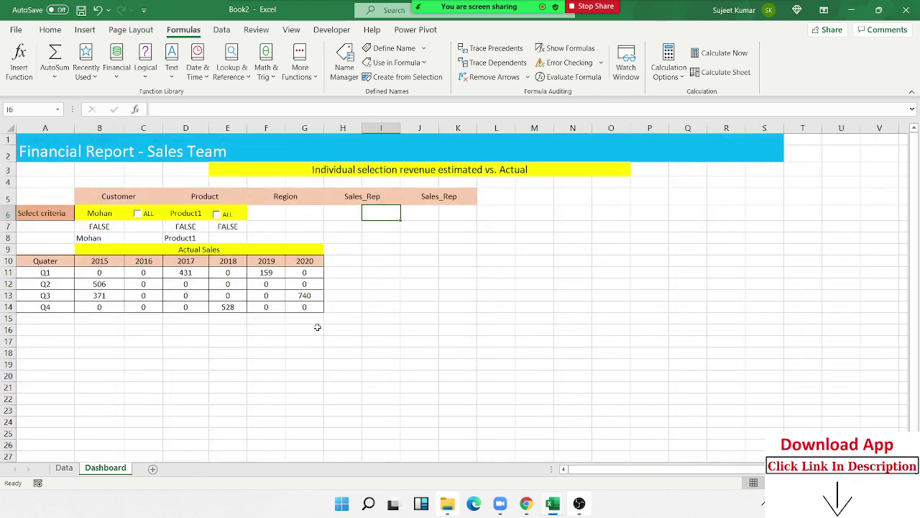
left_click(418, 181)
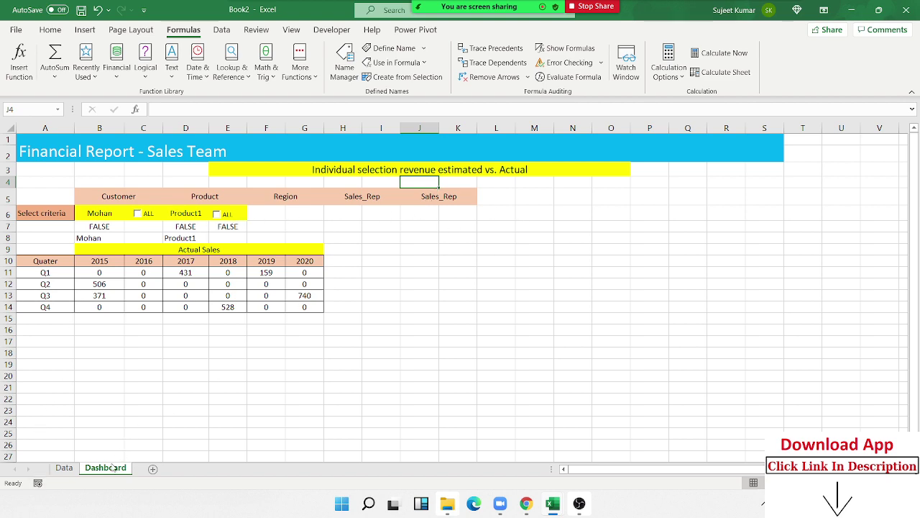
left_click(64, 467)
left_click(116, 142)
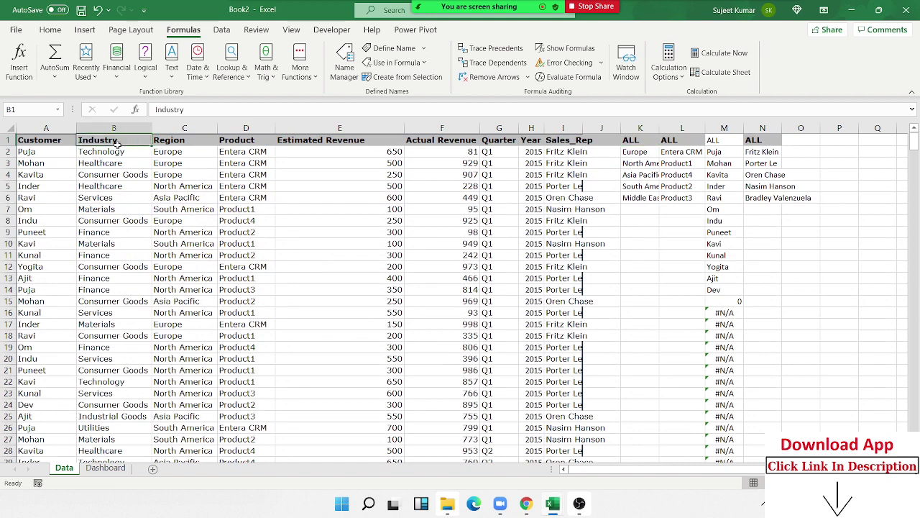
double_click(115, 142)
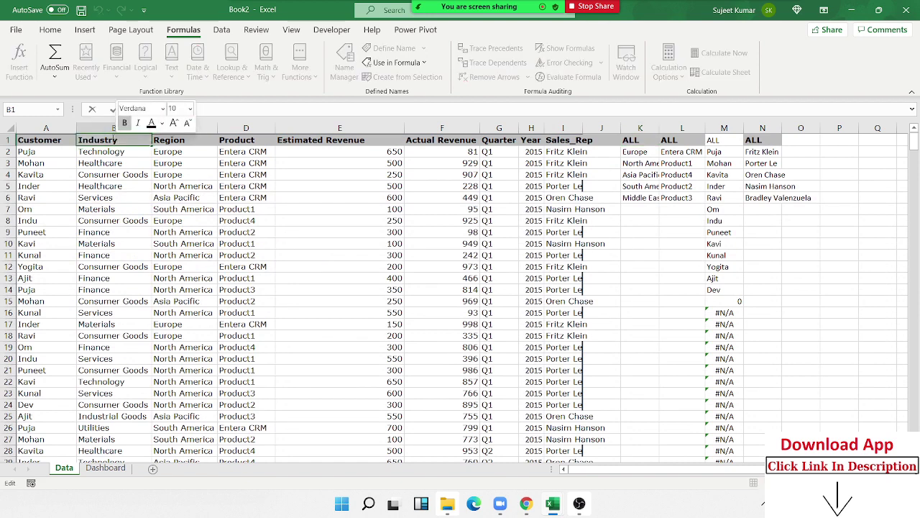
left_click(117, 139)
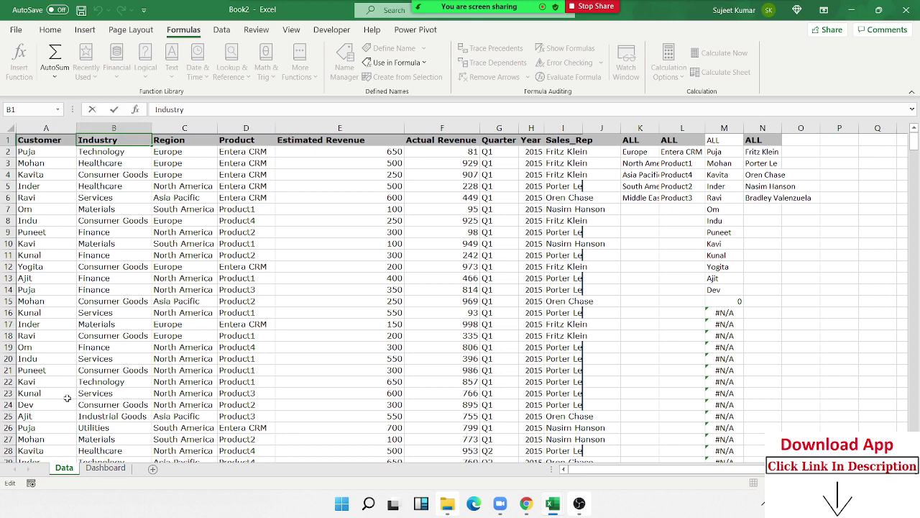
left_click(104, 467)
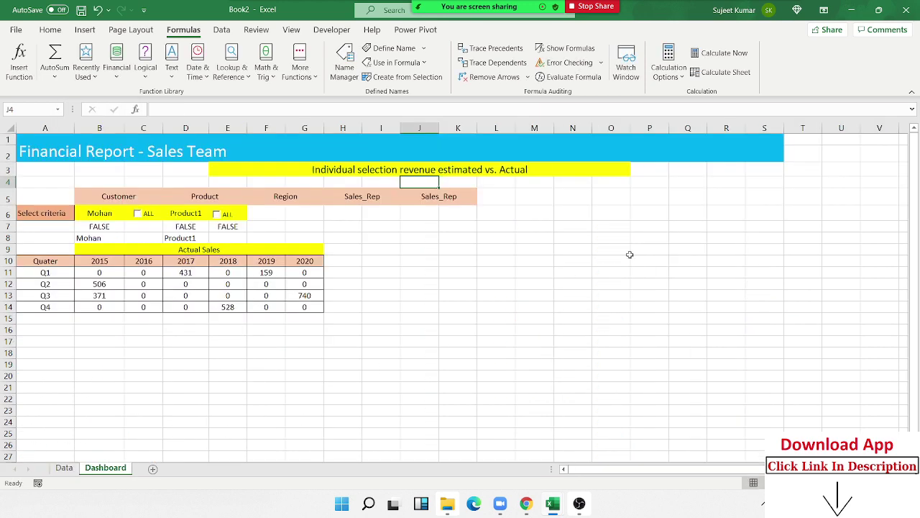
left_click(436, 197)
double_click(423, 198)
left_click_drag(423, 198, 487, 203)
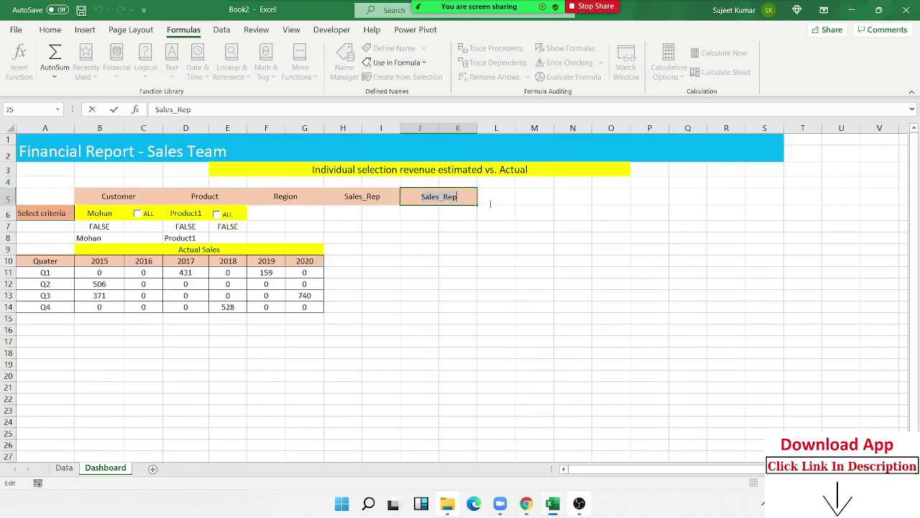
type("Industry")
left_click(467, 237)
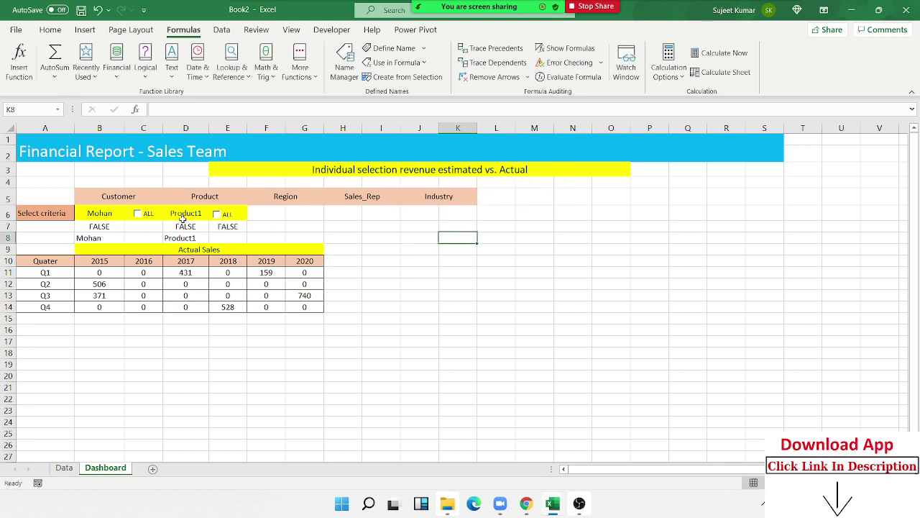
left_click_drag(277, 214, 469, 213)
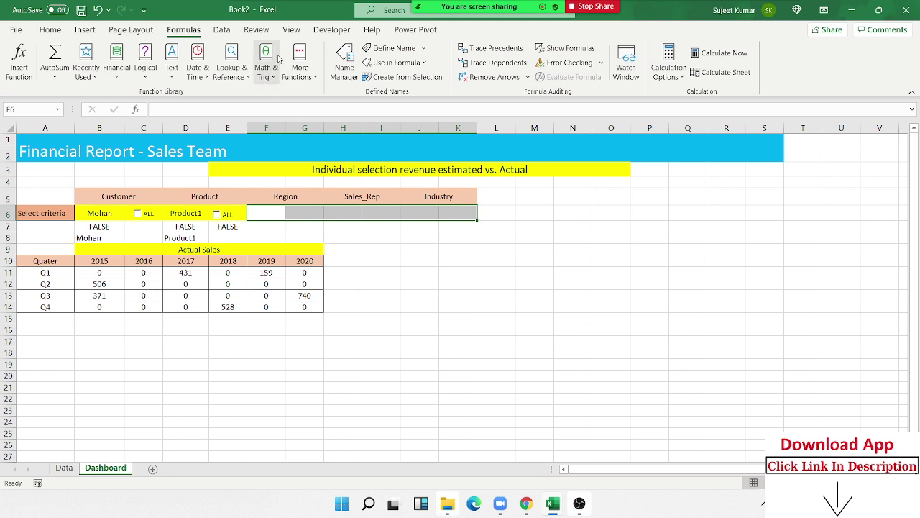
left_click(50, 30)
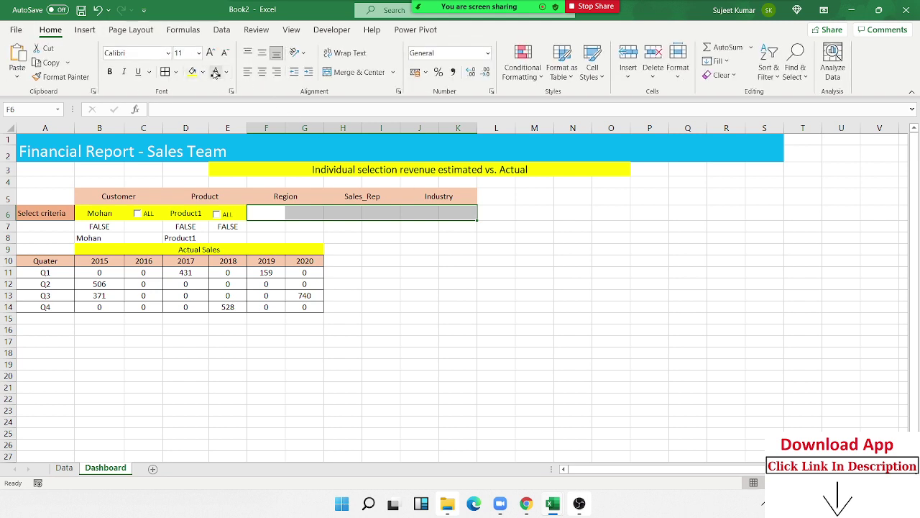
- Fill the criteria input cells F6:K6 with yellow
left_click(191, 71)
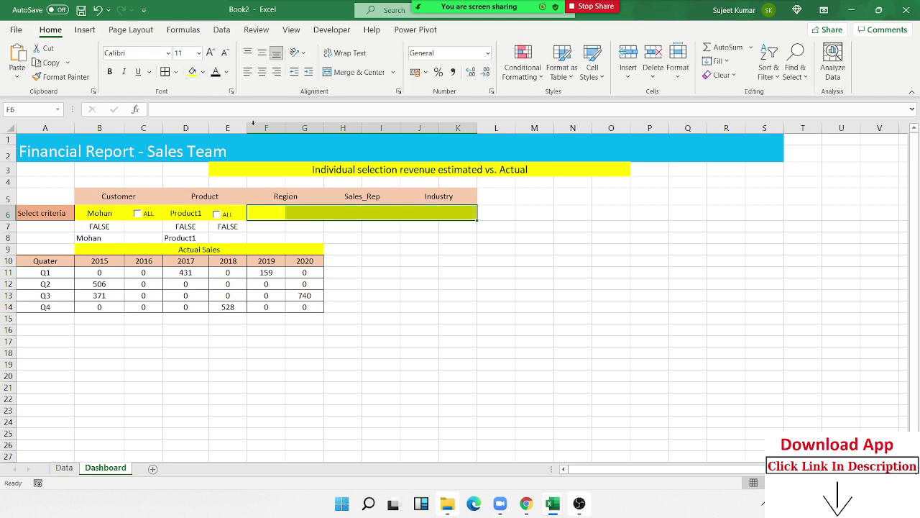
left_click(286, 223)
left_click(273, 213)
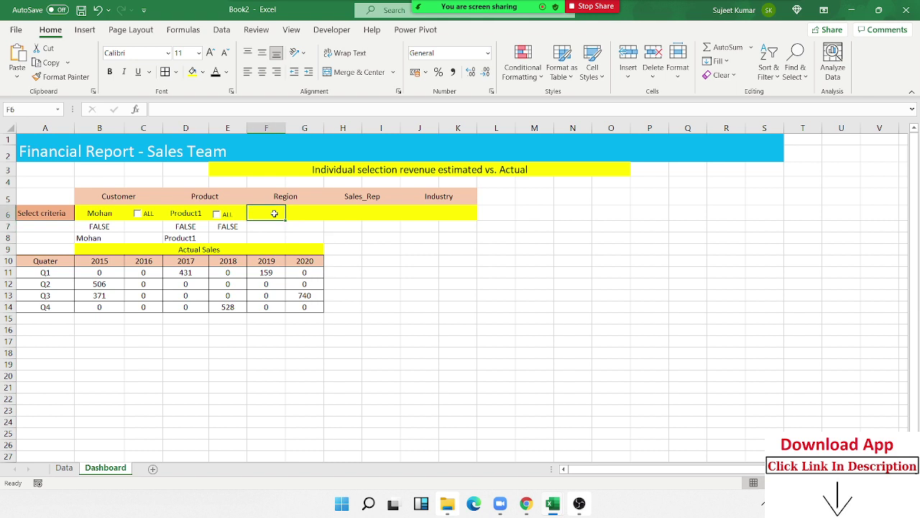
- Give Region cell F6 a list dropdown sourced from Data!$K$1:$K$6
left_click(222, 31)
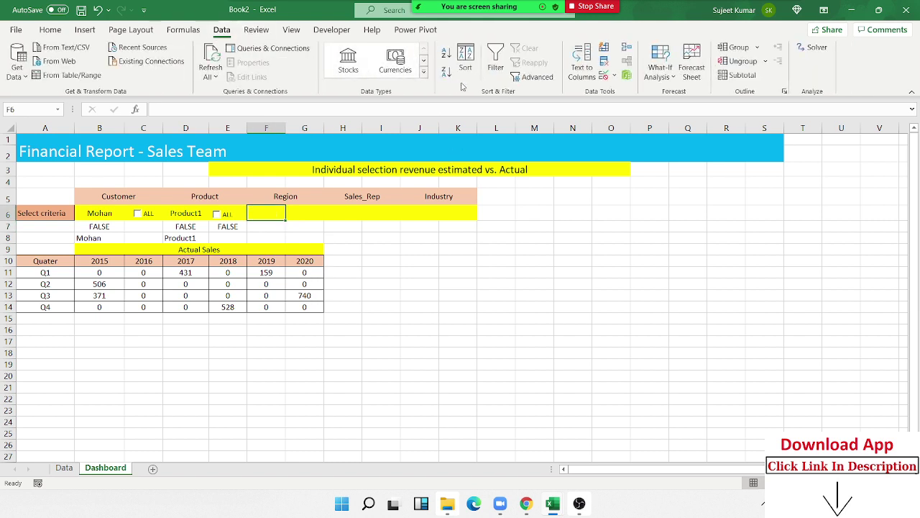
left_click(604, 75)
left_click(568, 231)
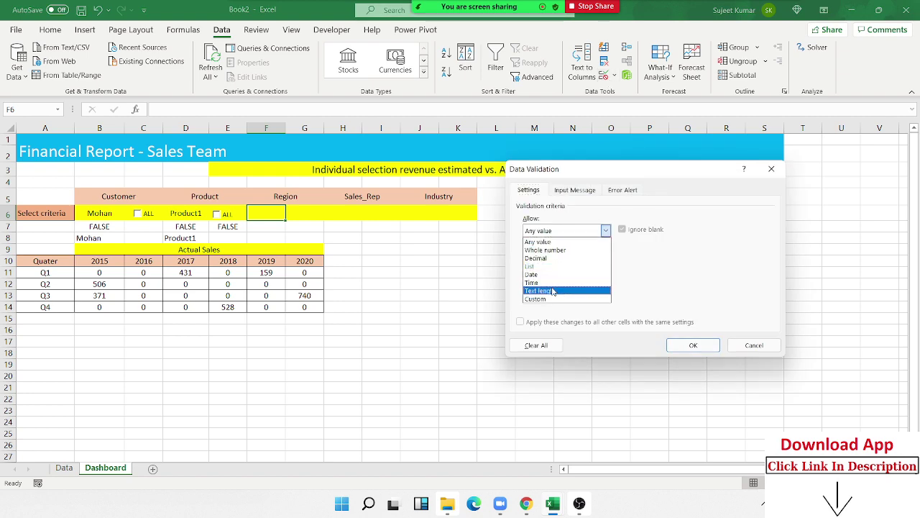
left_click(552, 270)
left_click(554, 281)
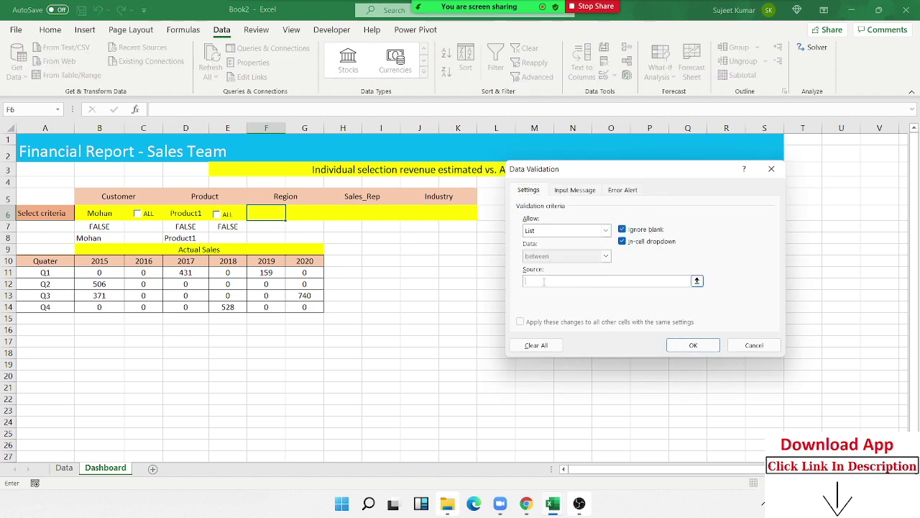
left_click(71, 468)
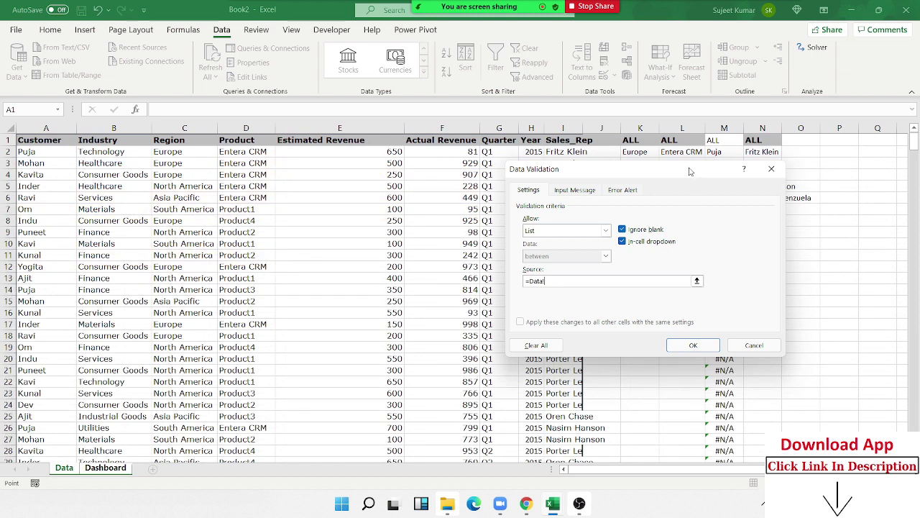
left_click_drag(611, 169, 382, 161)
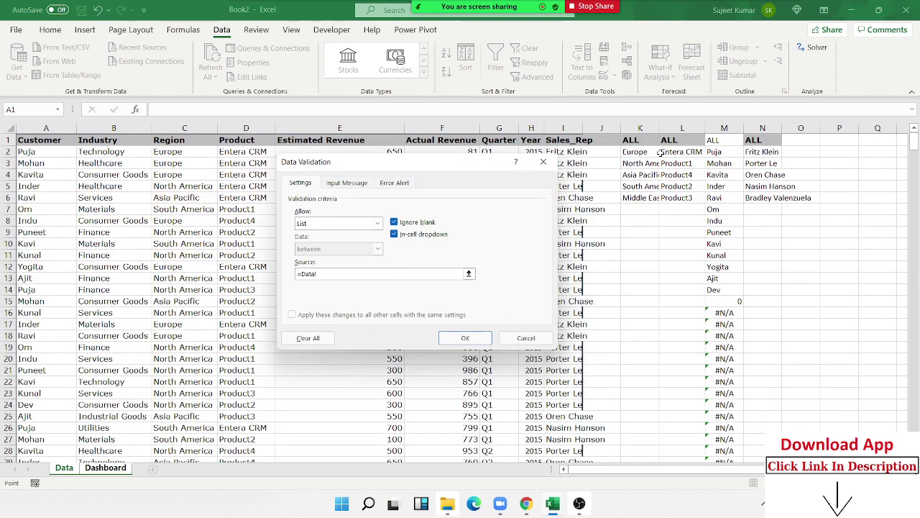
left_click_drag(632, 143, 633, 202)
left_click(637, 144)
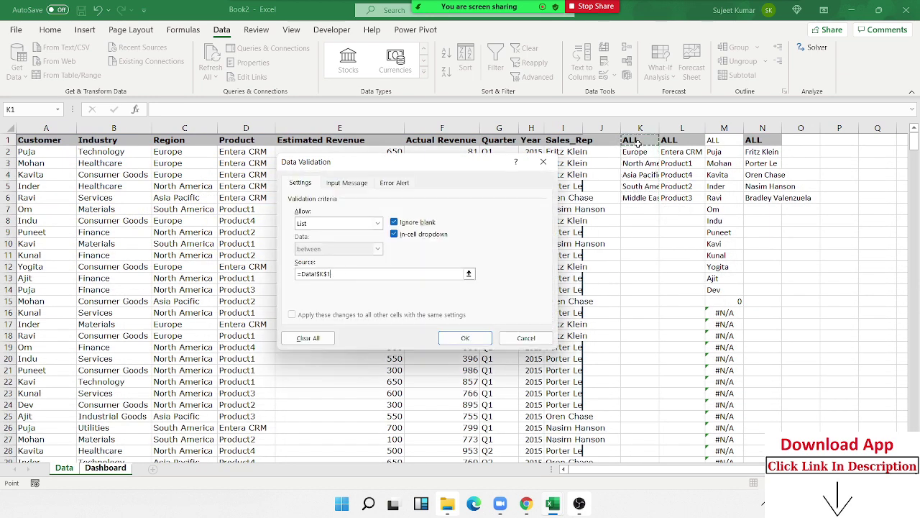
left_click_drag(637, 144, 639, 198)
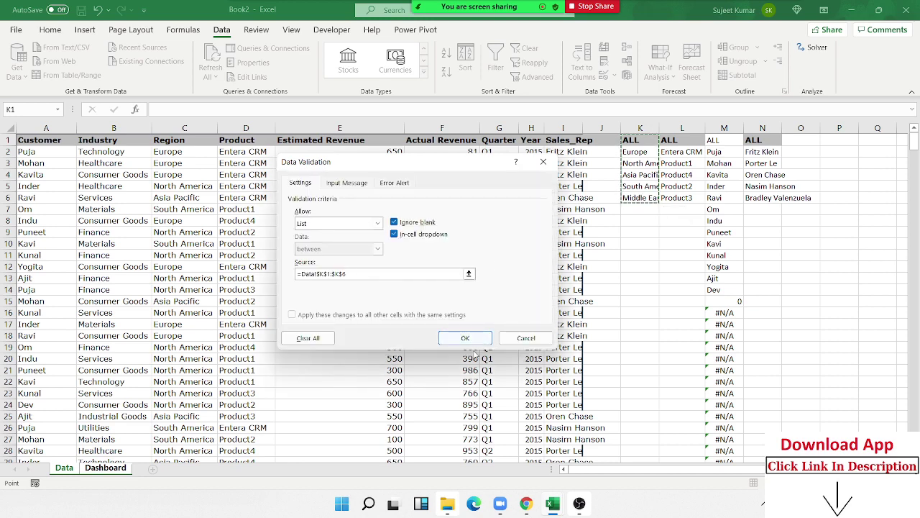
left_click(468, 339)
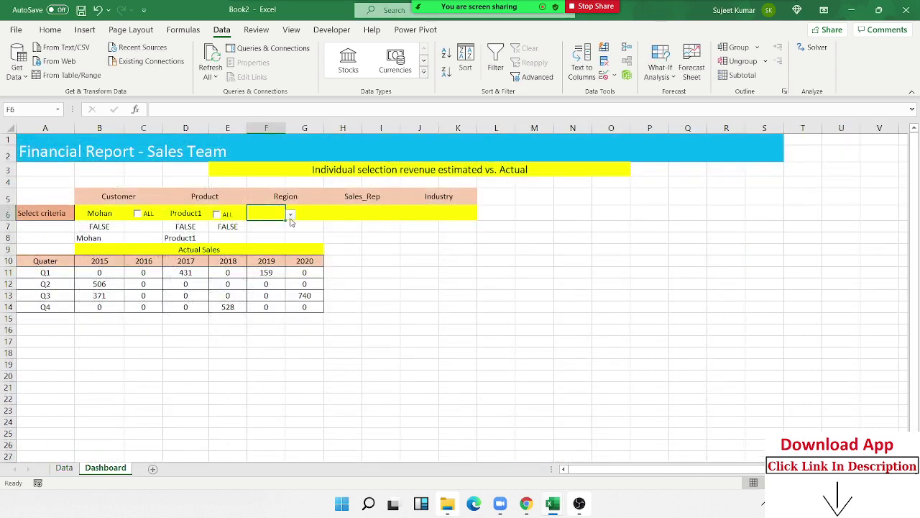
left_click(291, 214)
left_click(329, 214)
- Add a list validation to H6 sourced from Data!$N$1:$N$6, ALL plus the sales reps
left_click(364, 213)
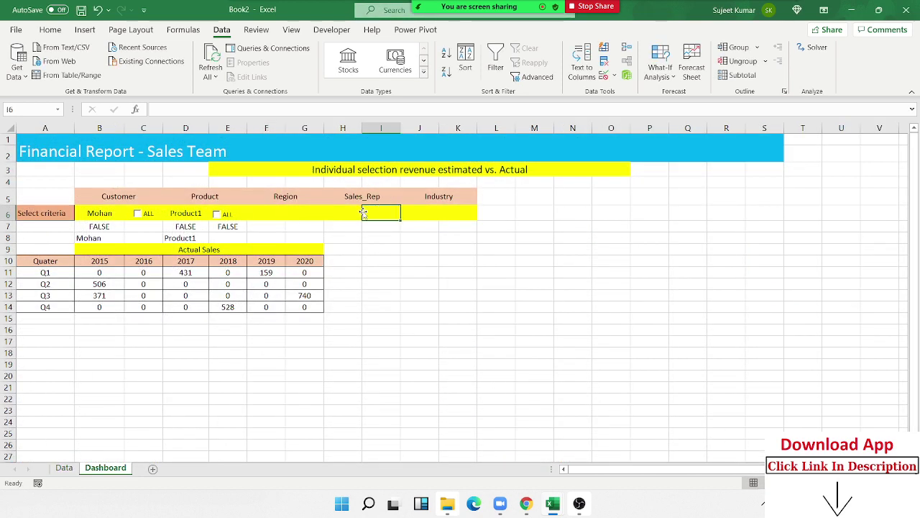
left_click(359, 212)
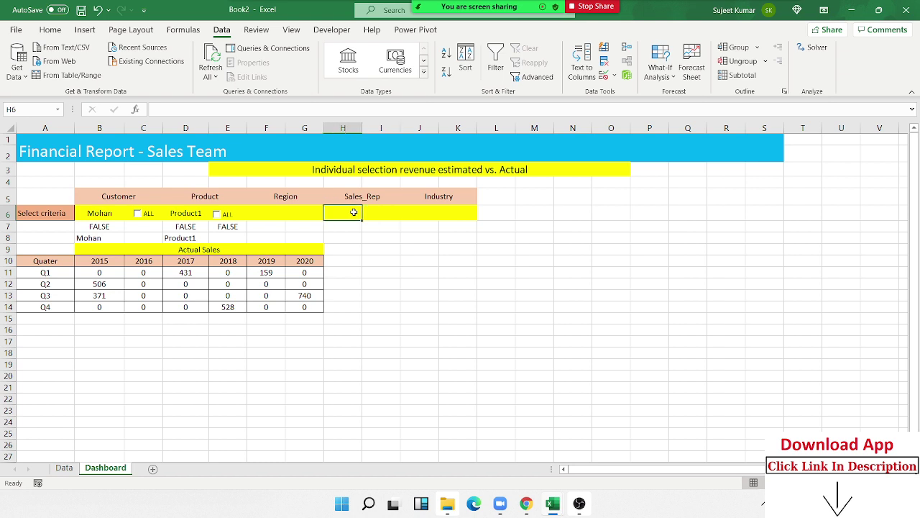
left_click(604, 75)
left_click(364, 223)
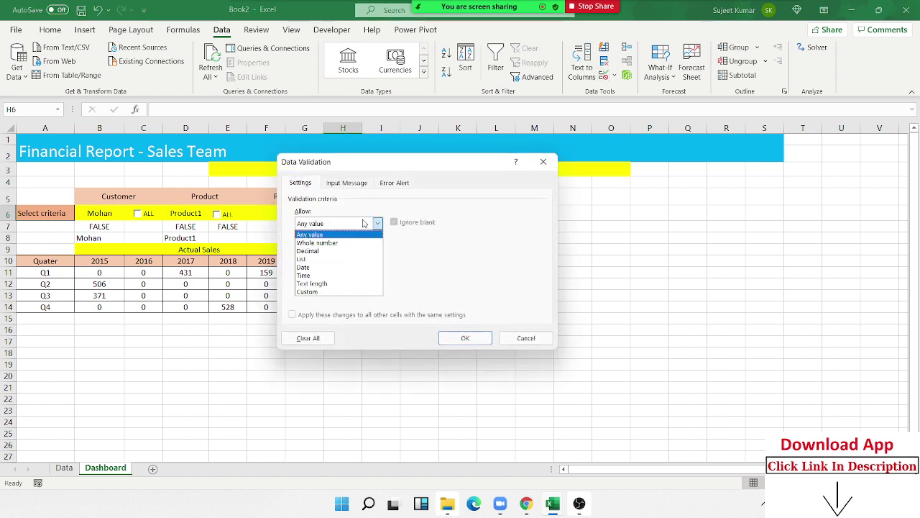
left_click(337, 260)
type("=")
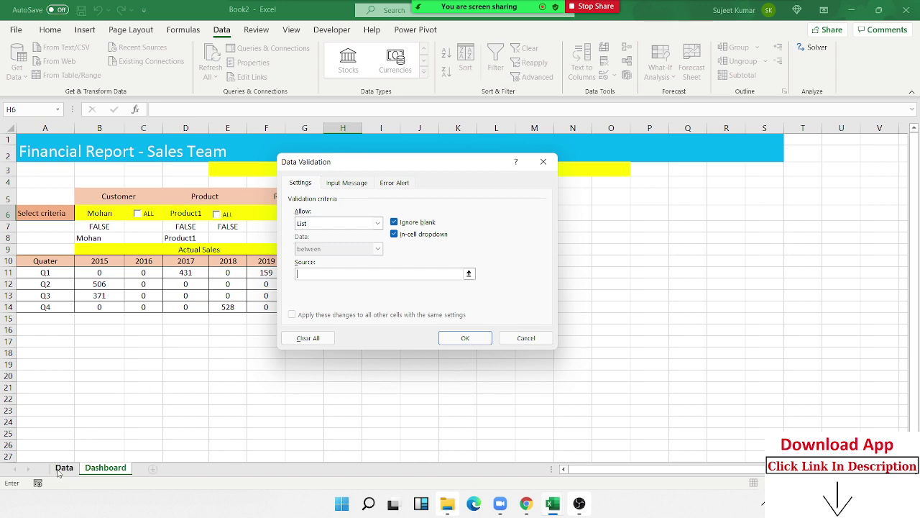
left_click(64, 467)
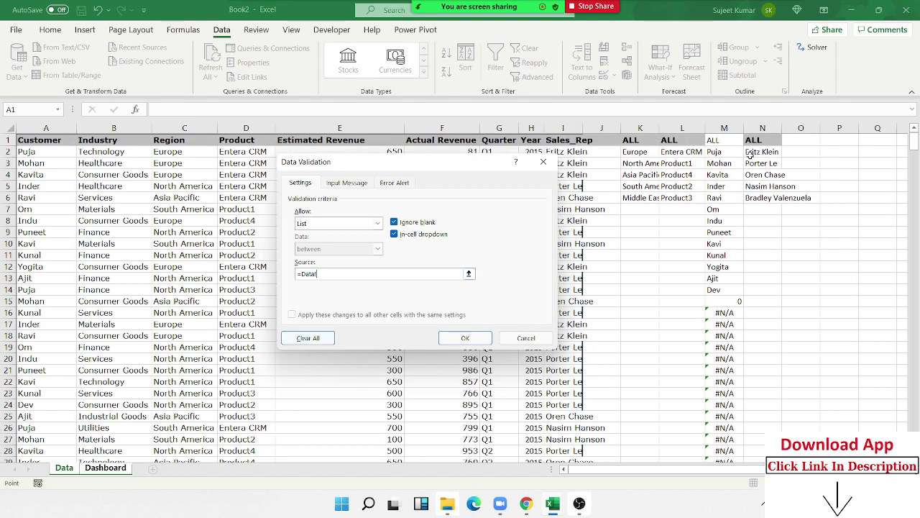
left_click_drag(761, 153, 764, 198)
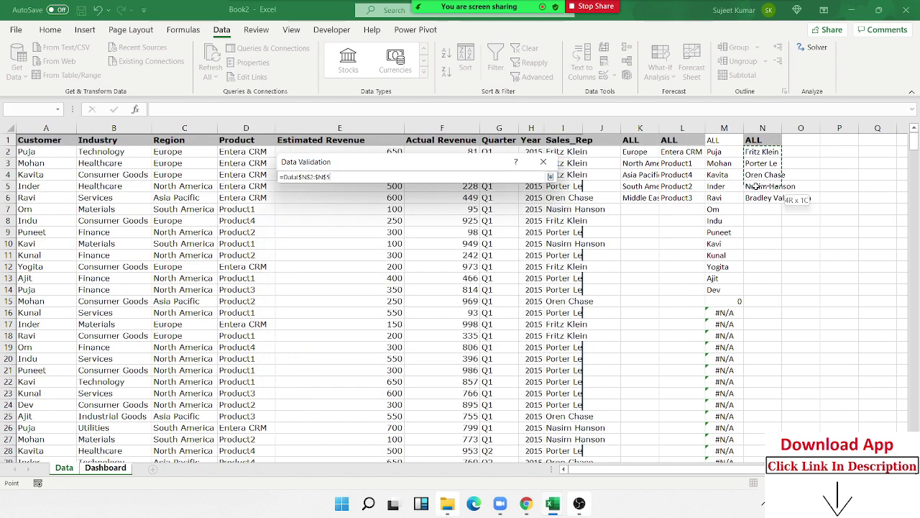
left_click(447, 341)
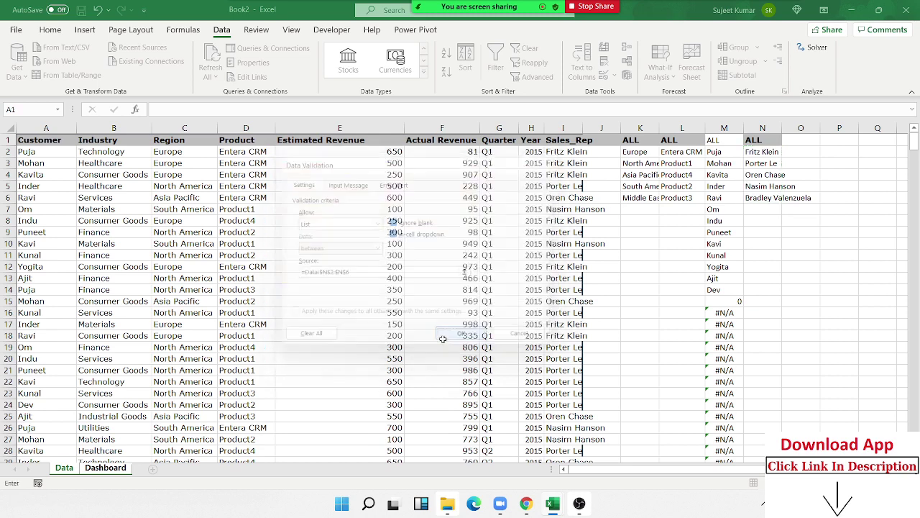
- Enter ALL in Data!O1 and =UNIQUE(B2:B504) in O2 to list unique industries
left_click(64, 467)
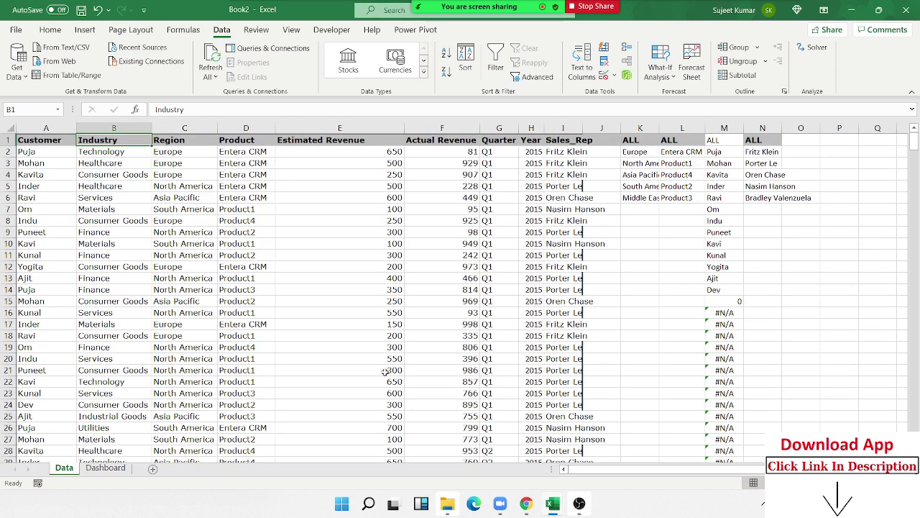
left_click(807, 138)
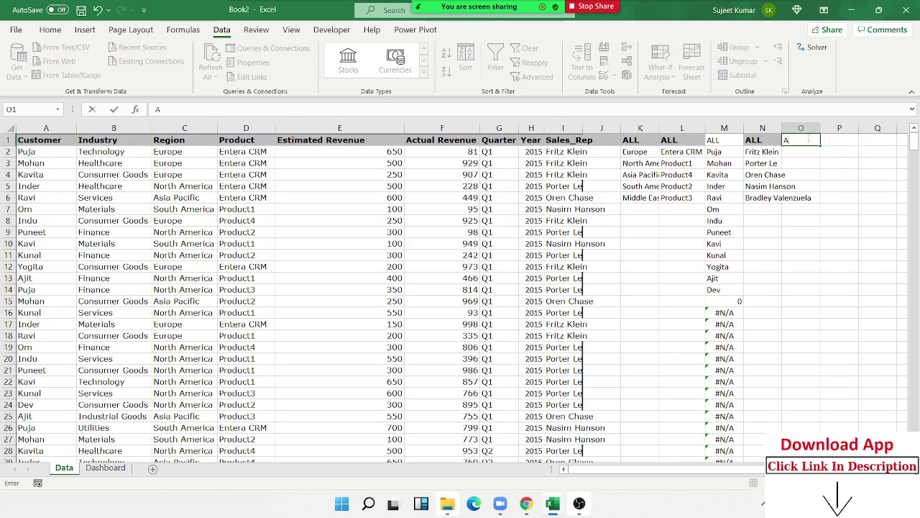
type("ALL")
key("Return")
type("=")
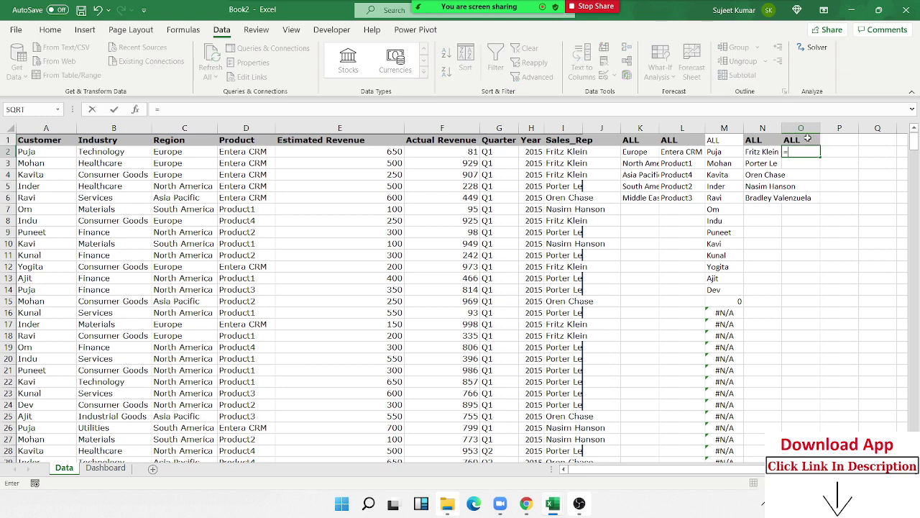
type("uni")
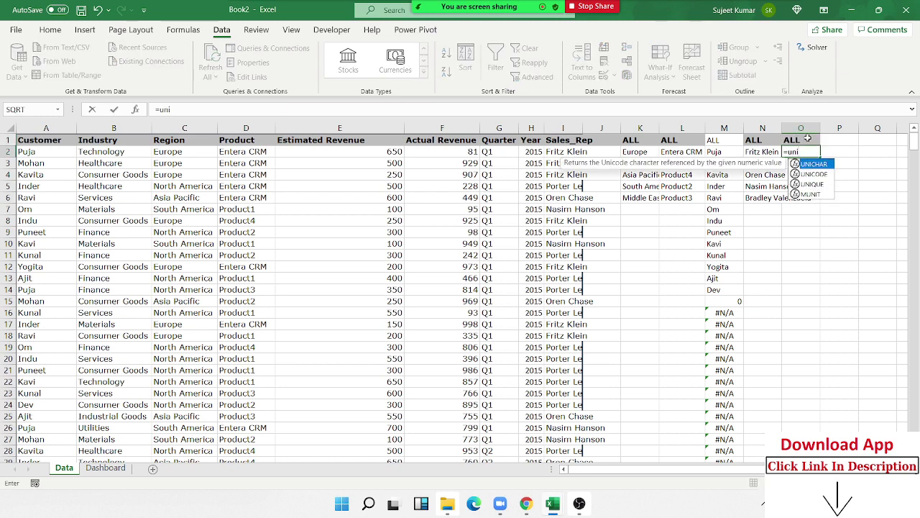
key("Down")
key("Down")
key("Tab")
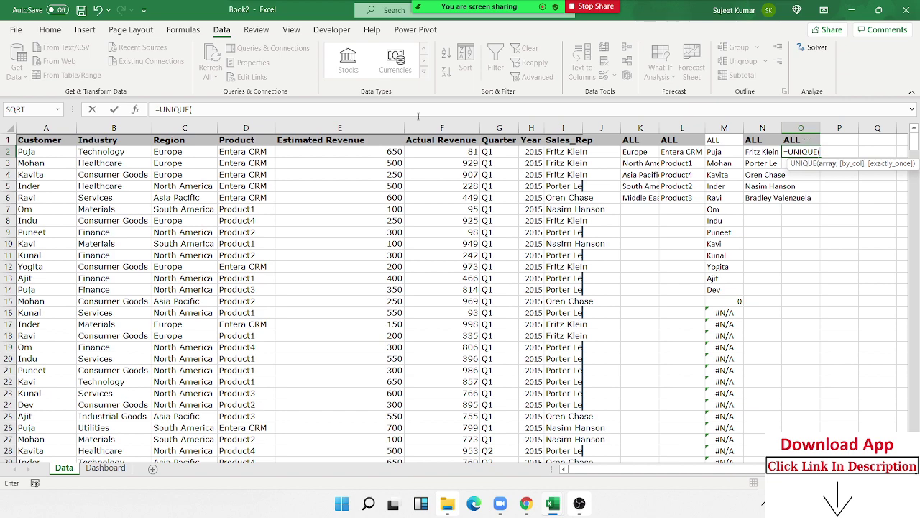
left_click(76, 151)
key("ctrl+shift+Down")
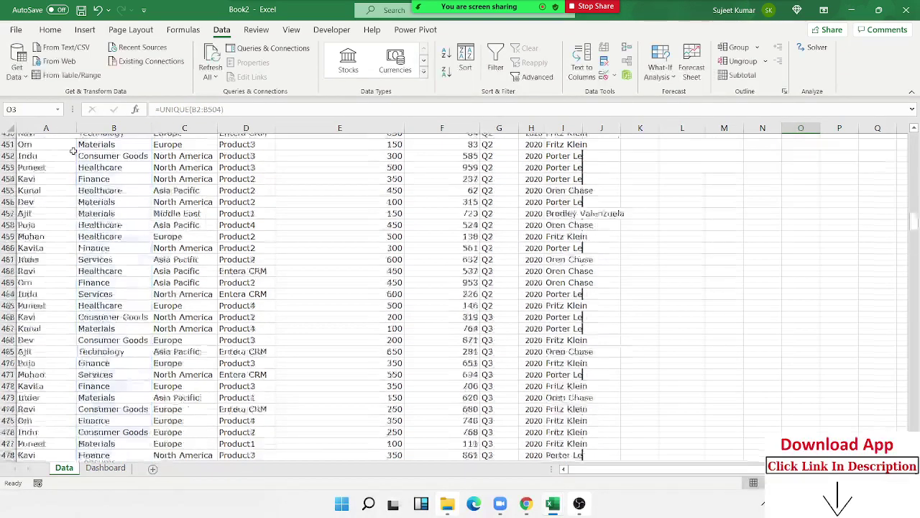
key("Return")
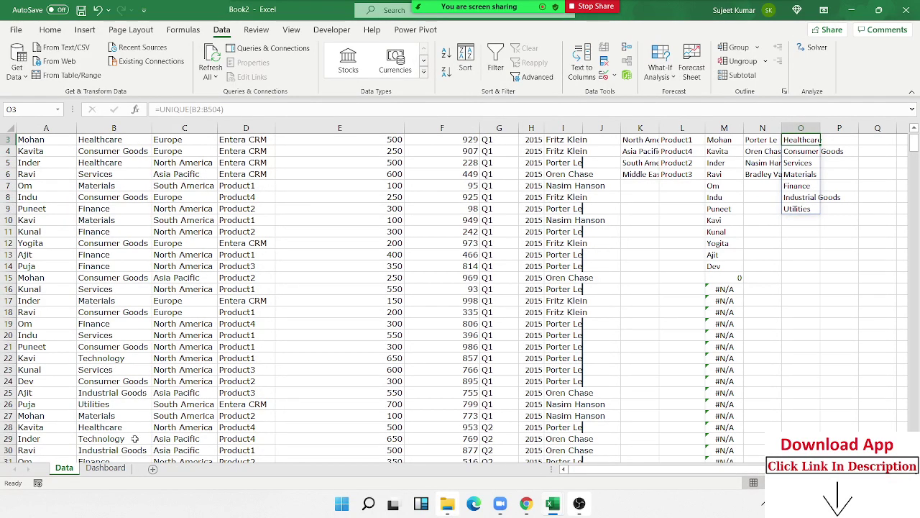
- Give Industry cell J6 a list dropdown sourced from Data!$O$3:$O$10
left_click(106, 468)
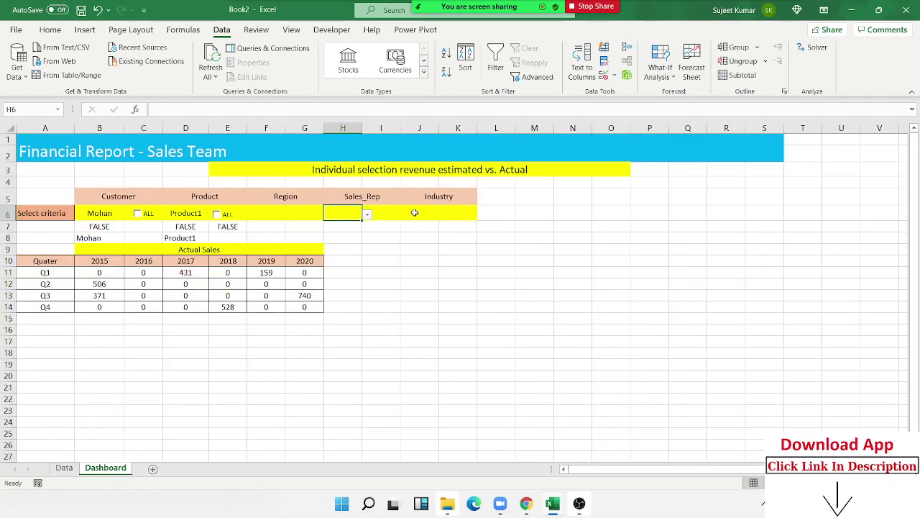
left_click(421, 215)
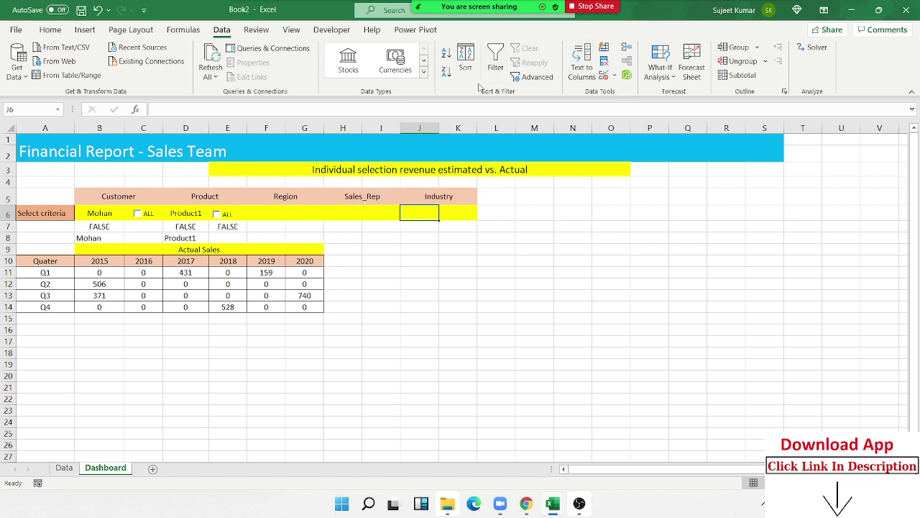
left_click(604, 75)
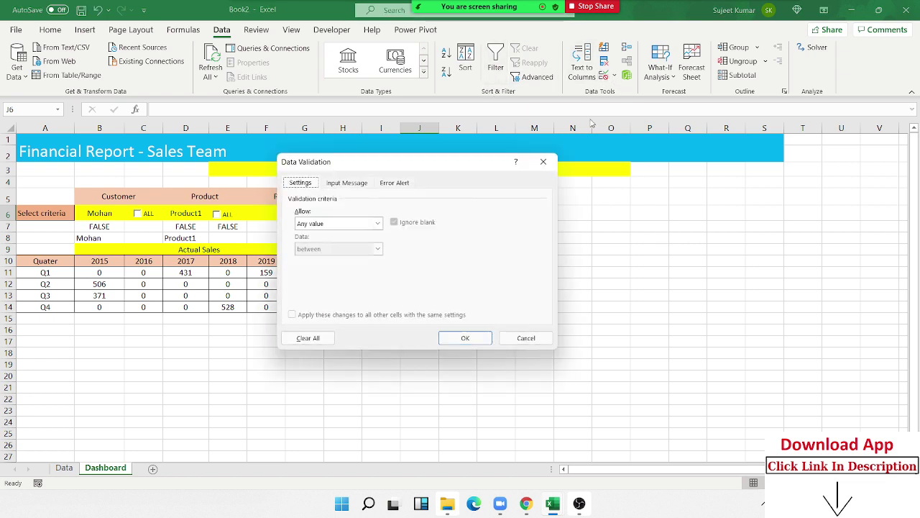
left_click(307, 224)
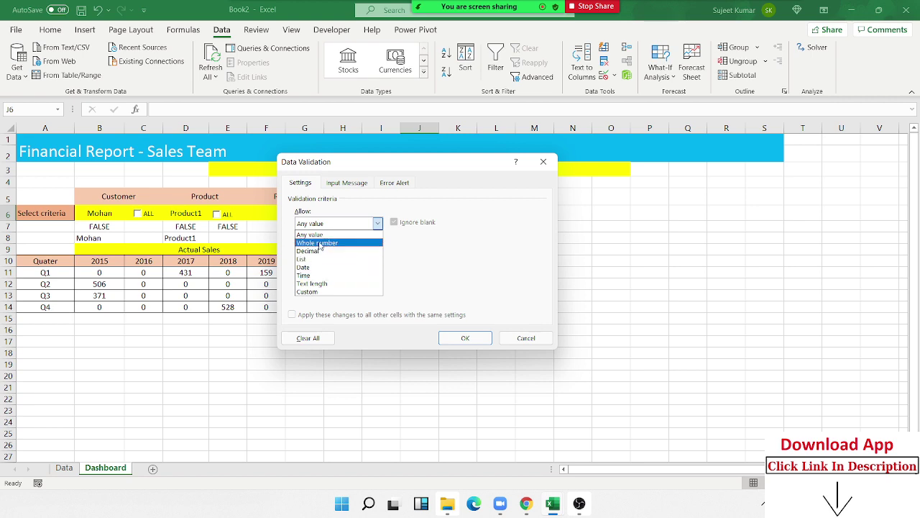
left_click(316, 258)
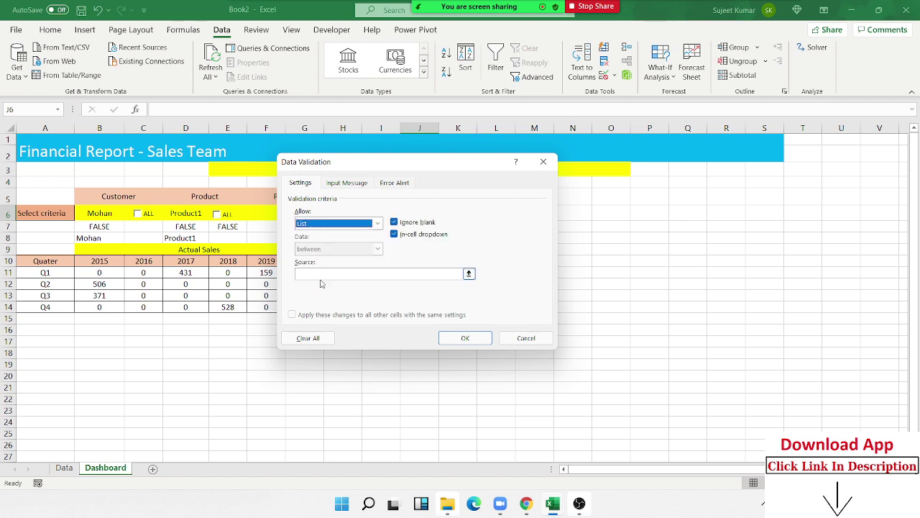
left_click(64, 468)
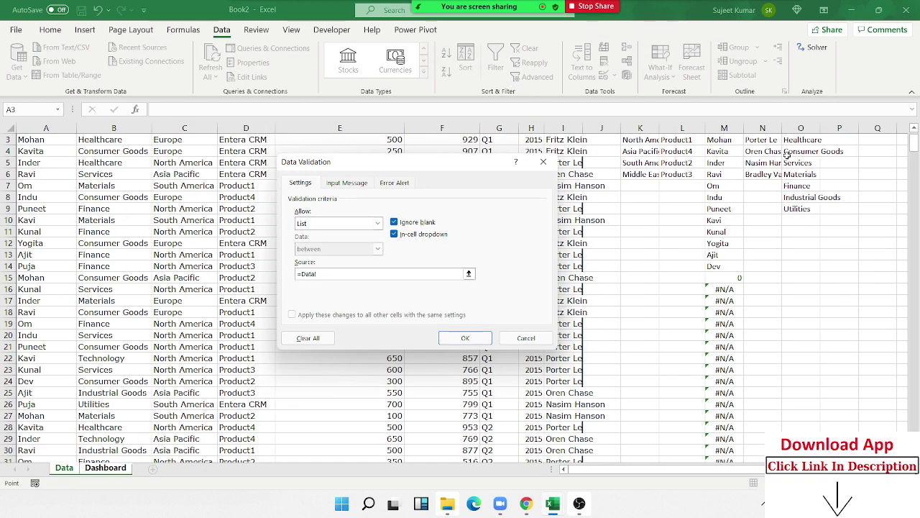
left_click_drag(789, 152, 781, 195)
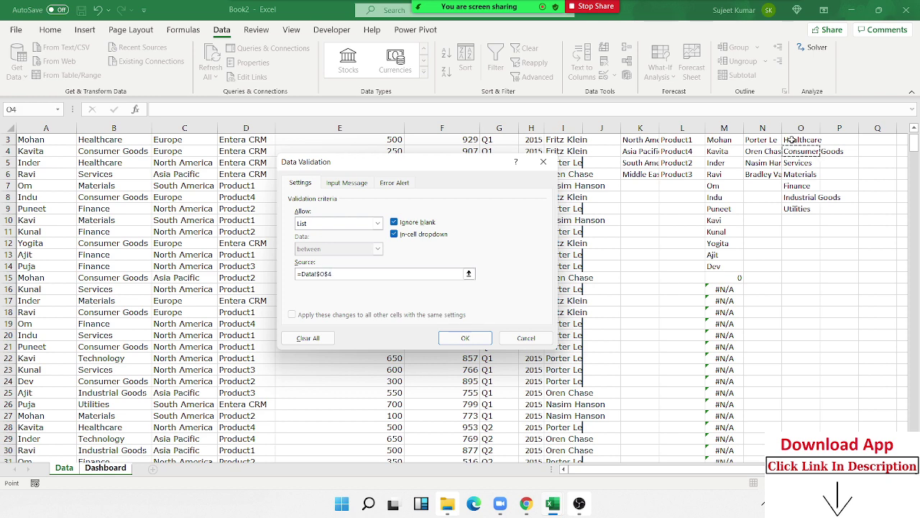
left_click_drag(798, 140, 793, 206)
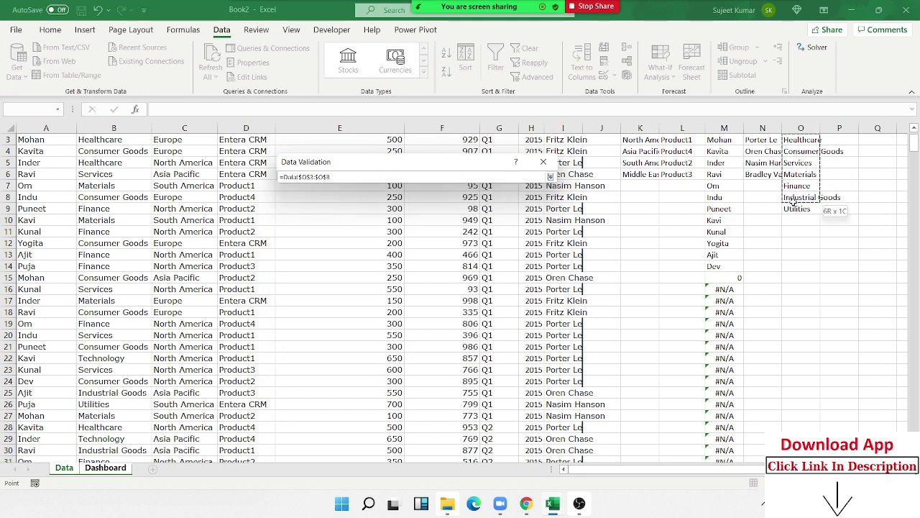
left_click_drag(793, 207, 795, 219)
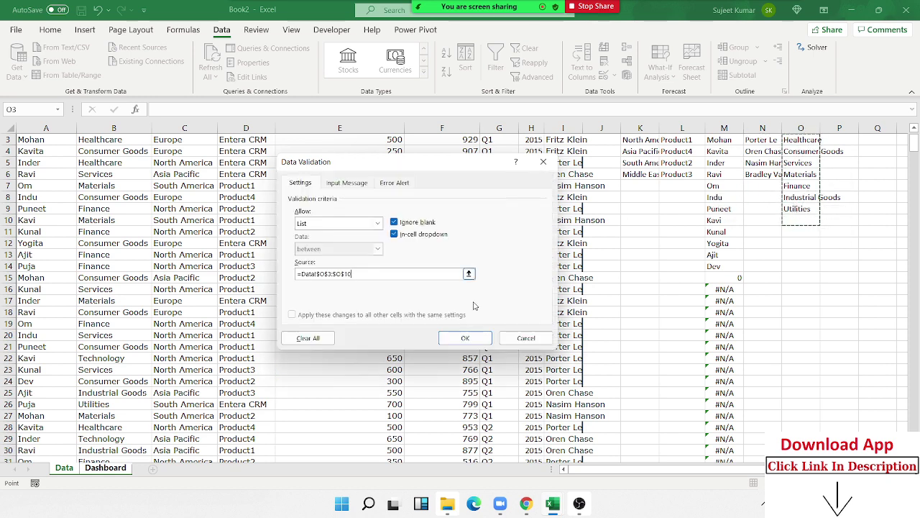
left_click(466, 337)
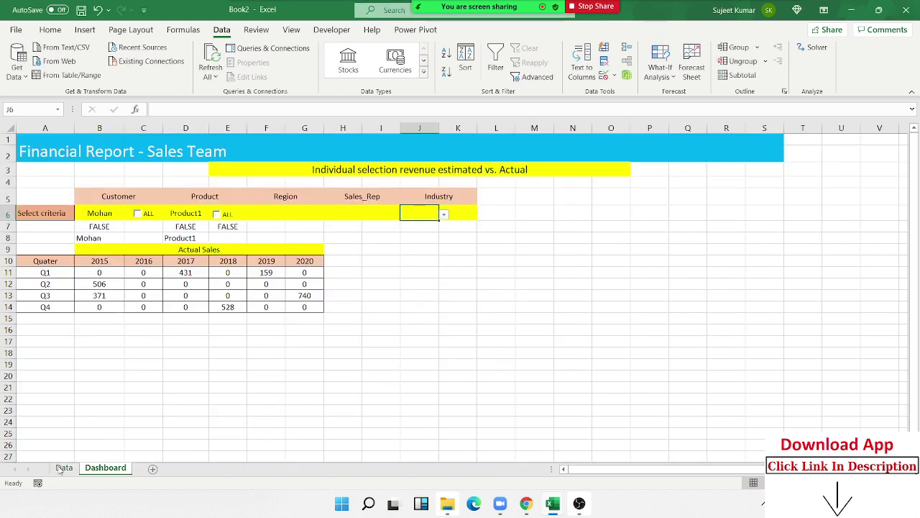
left_click(64, 467)
left_click(804, 139)
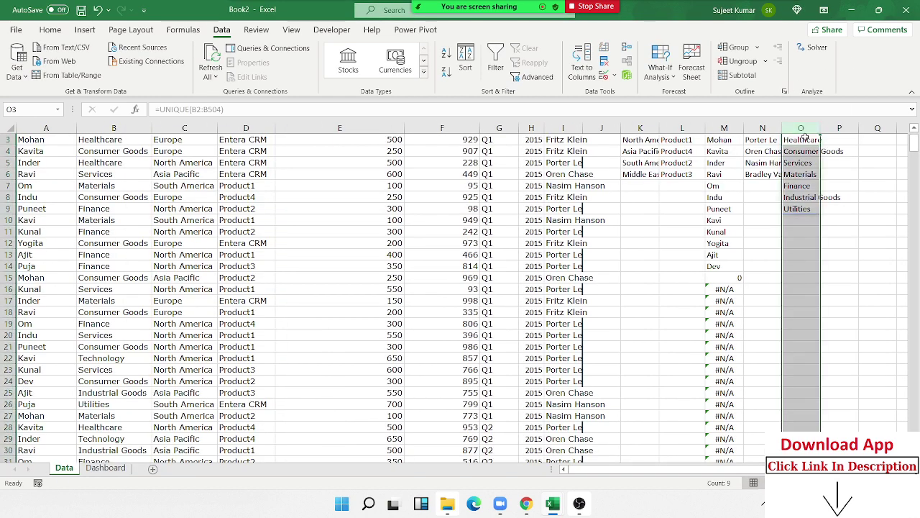
left_click(804, 138)
left_click_drag(805, 137, 808, 225)
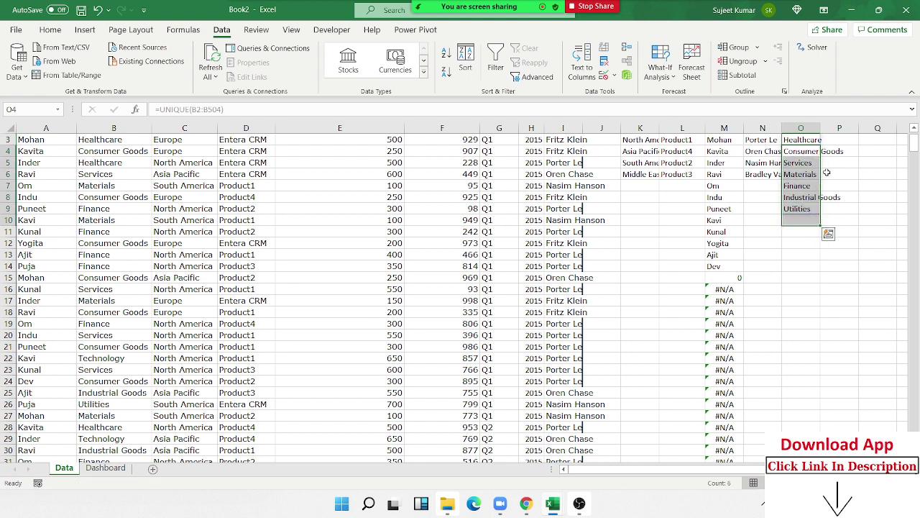
left_click(870, 194)
left_click_drag(800, 139, 826, 216)
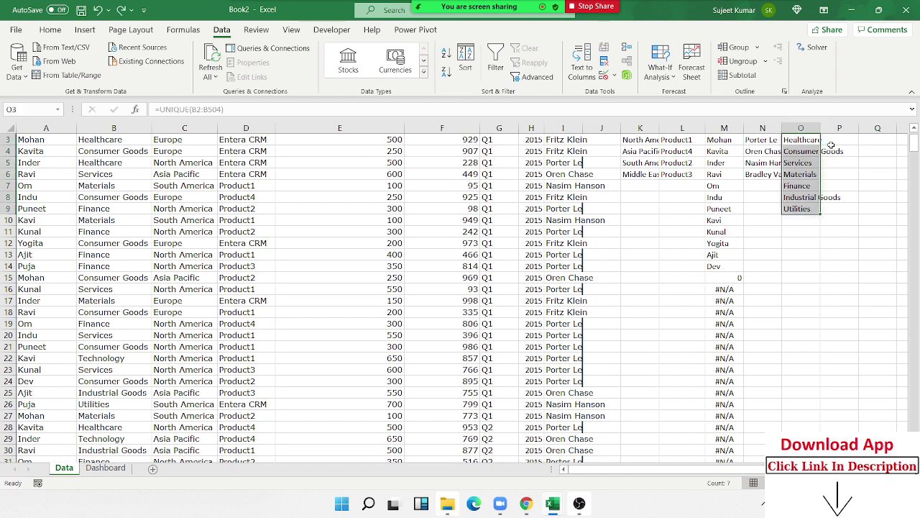
key("ctrl+Page_Down")
left_click(64, 468)
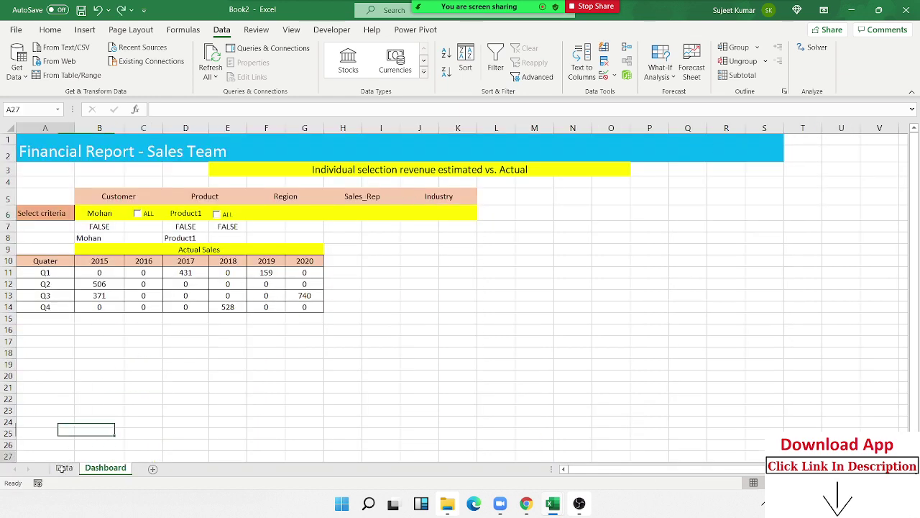
key("Delete")
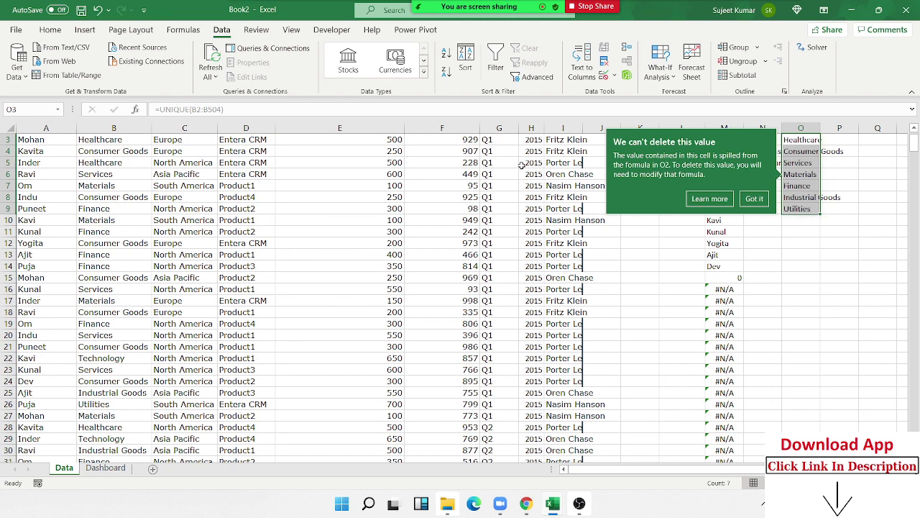
left_click(754, 199)
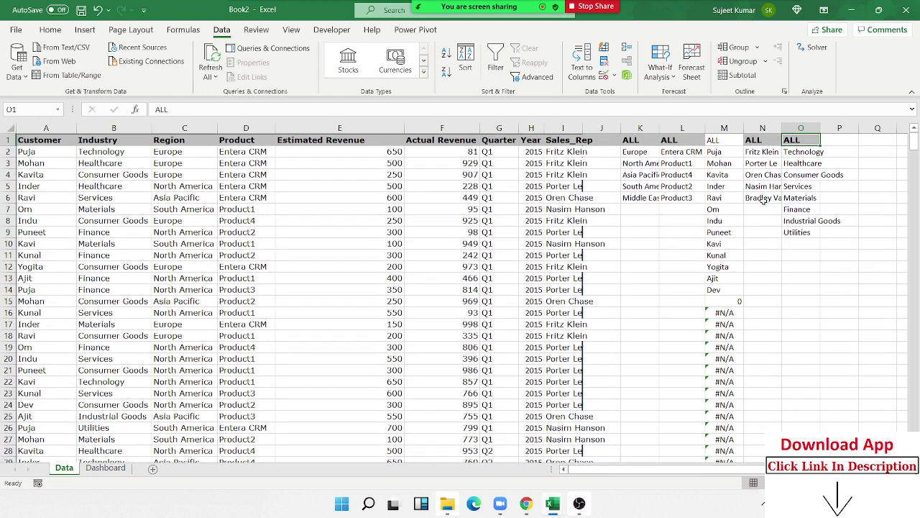
key("Down")
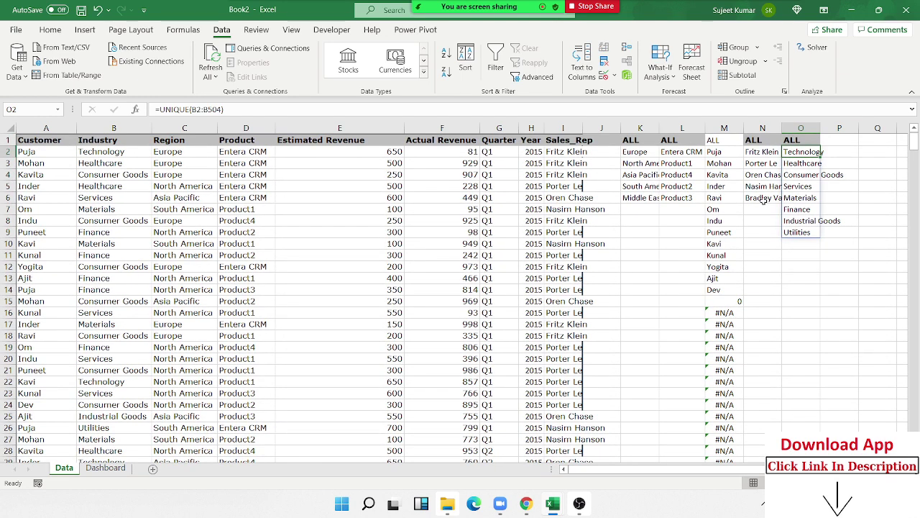
key("F2")
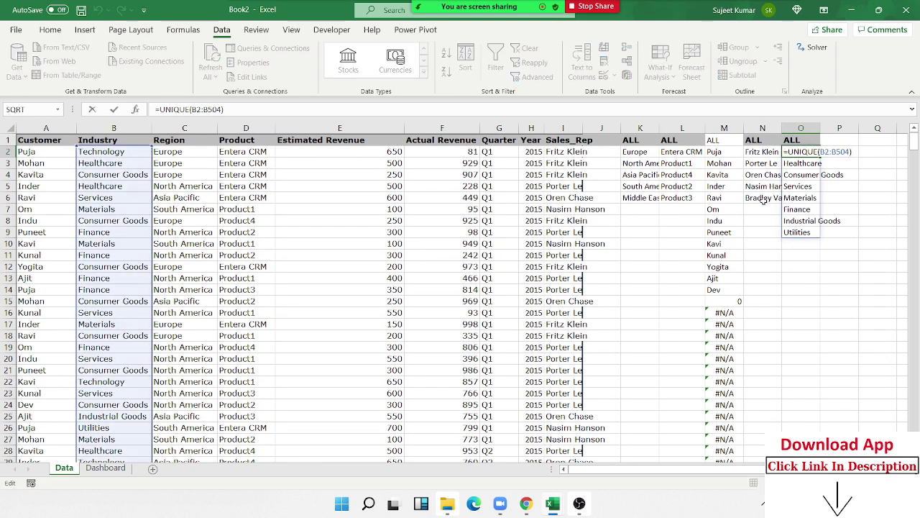
key("Escape")
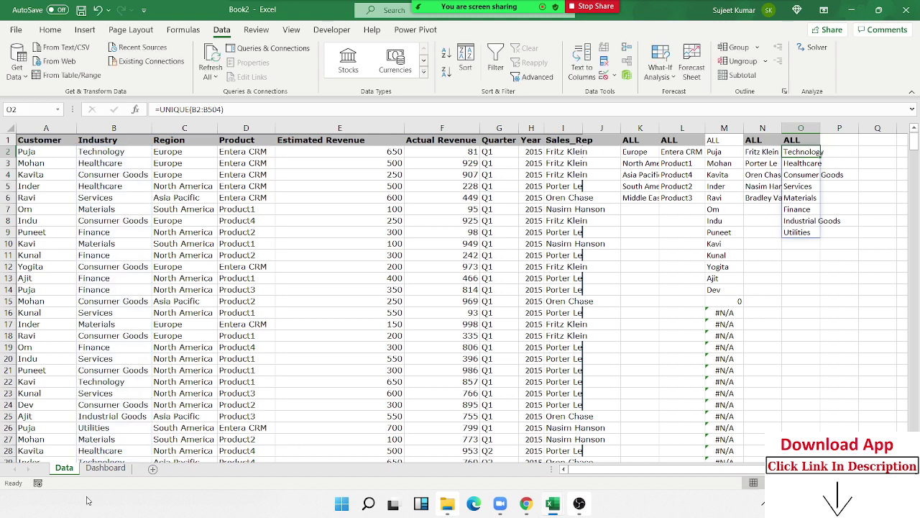
- Point J6's list validation at Data!$O$1:$O$9 so it offers ALL plus every industry
left_click(105, 468)
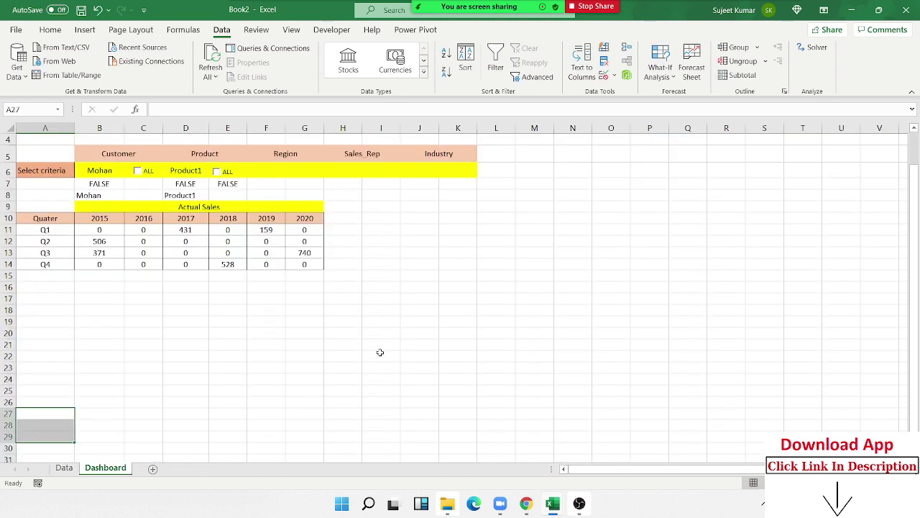
left_click(381, 171)
left_click(423, 170)
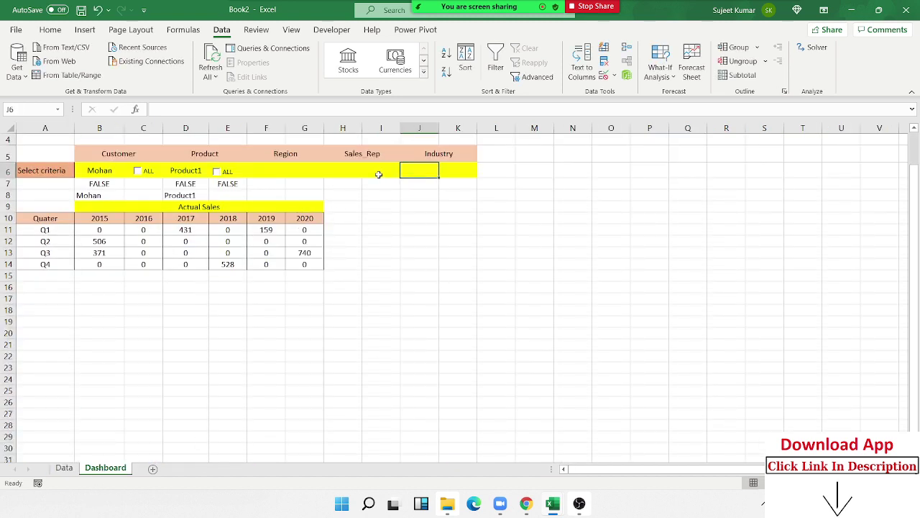
left_click(608, 75)
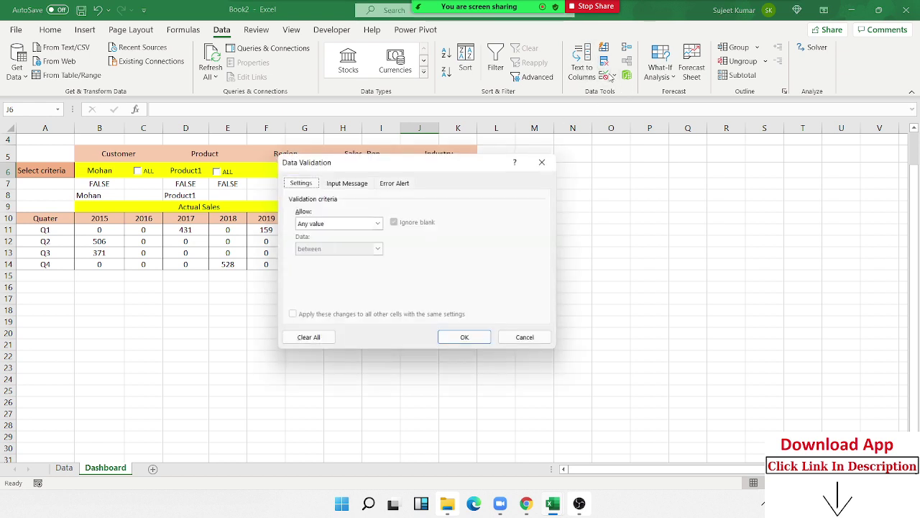
left_click(310, 223)
left_click(316, 258)
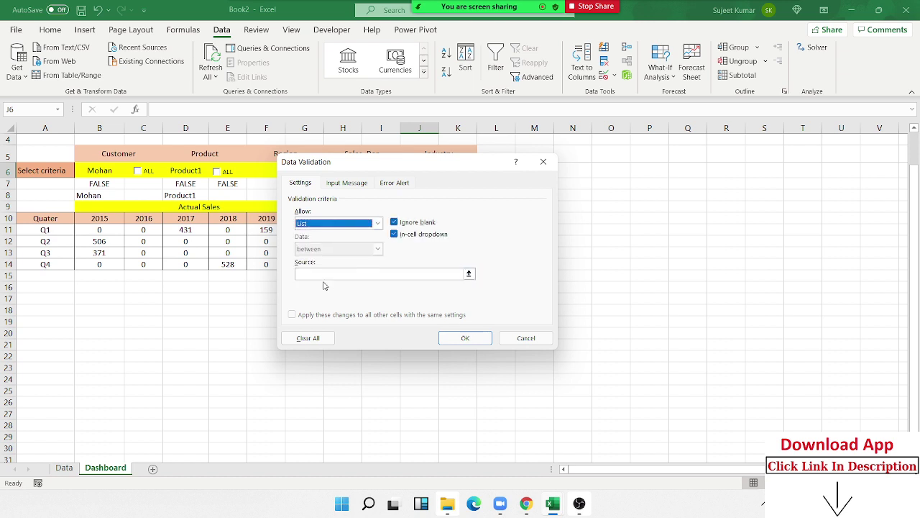
left_click(64, 468)
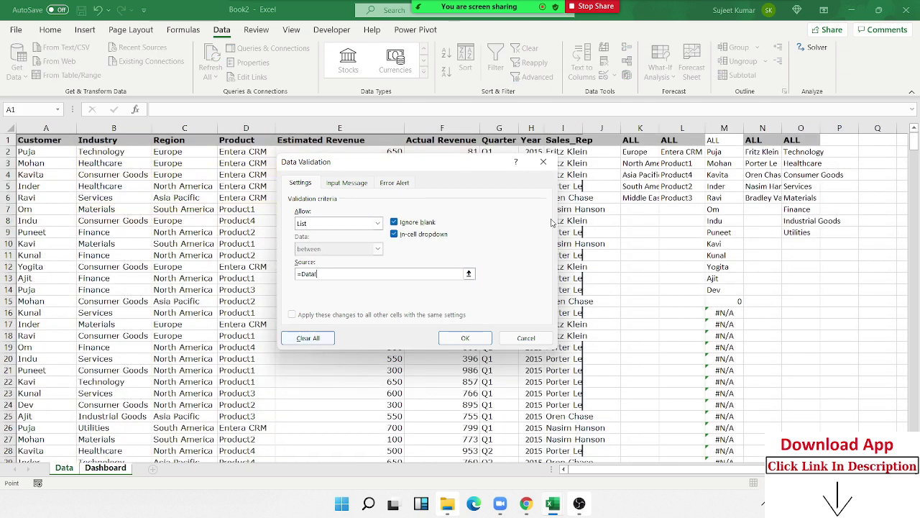
left_click(796, 140)
left_click_drag(795, 141, 812, 232)
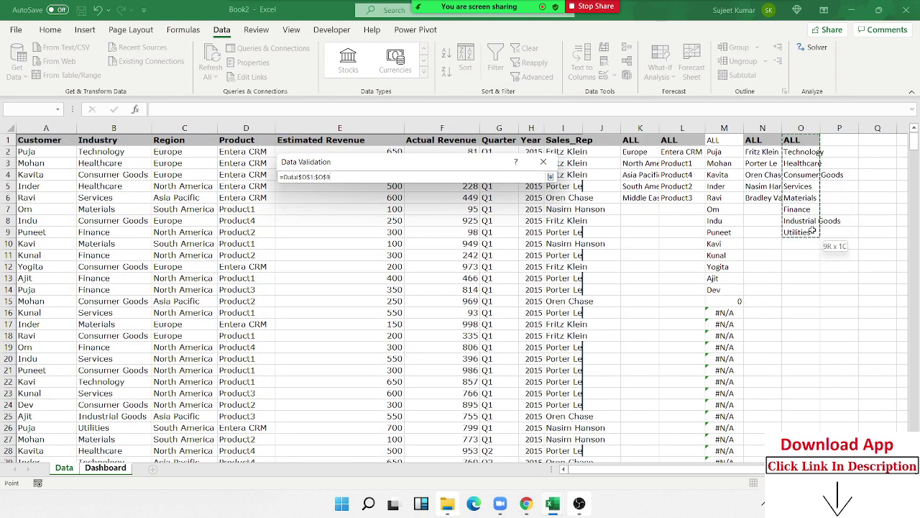
key("Return")
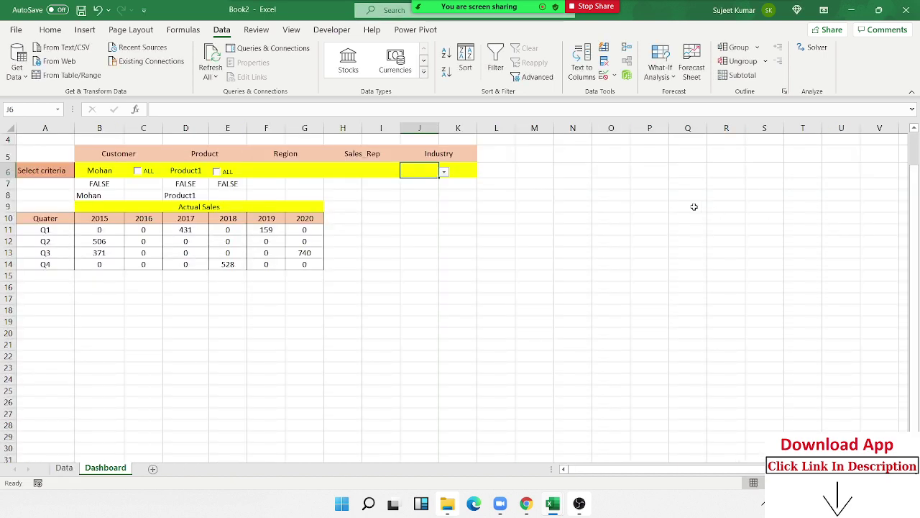
left_click(314, 171)
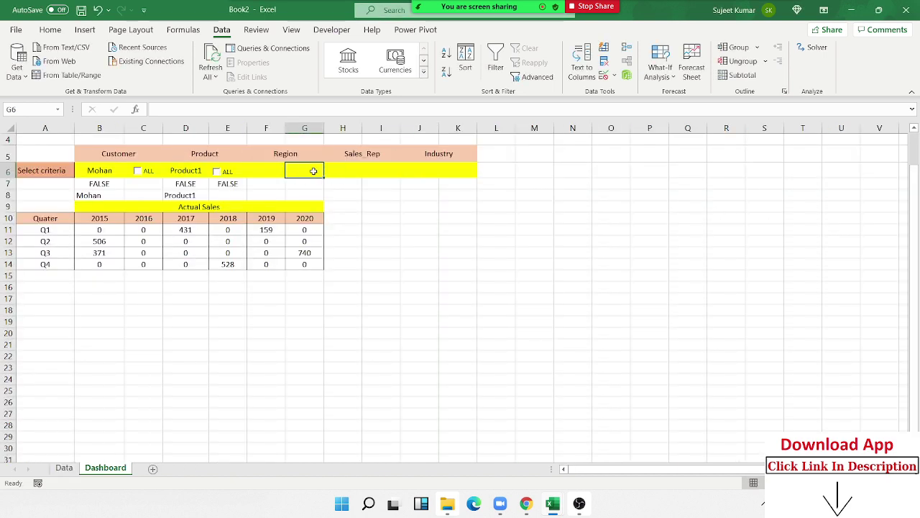
- Draw a form-control check box in Sales_Rep cell H6 and relabel it ALL
left_click(274, 169)
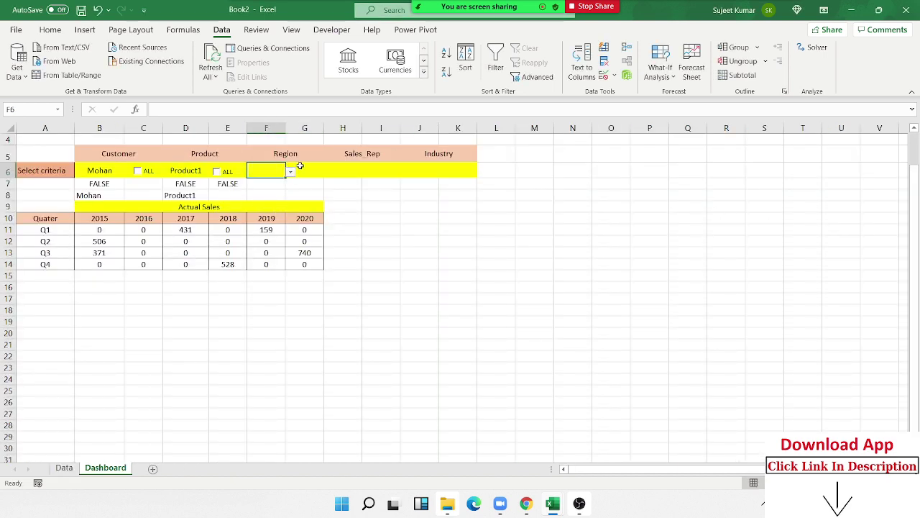
left_click(300, 166)
left_click(334, 31)
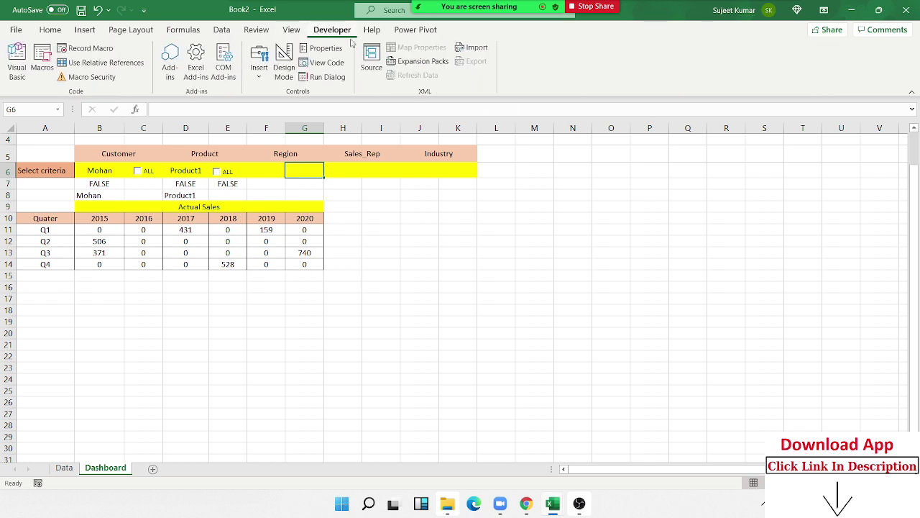
left_click(258, 56)
left_click(278, 108)
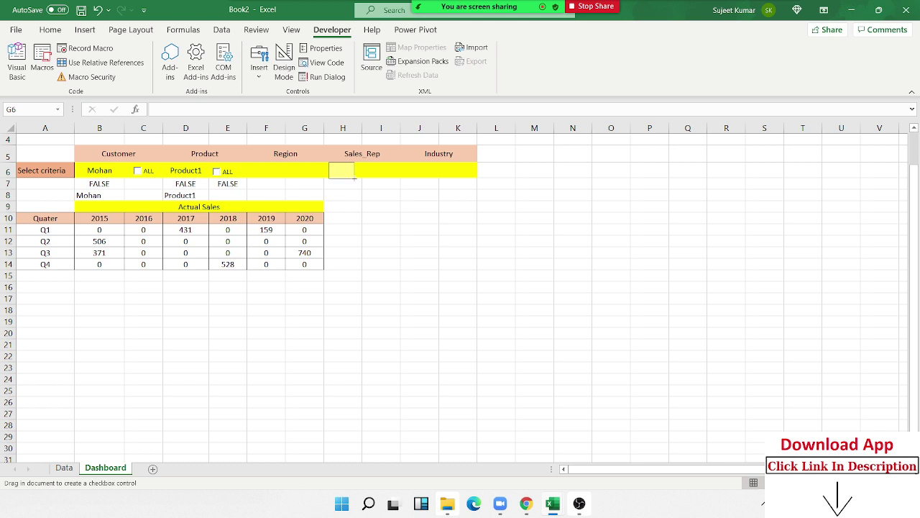
left_click_drag(362, 173, 328, 162)
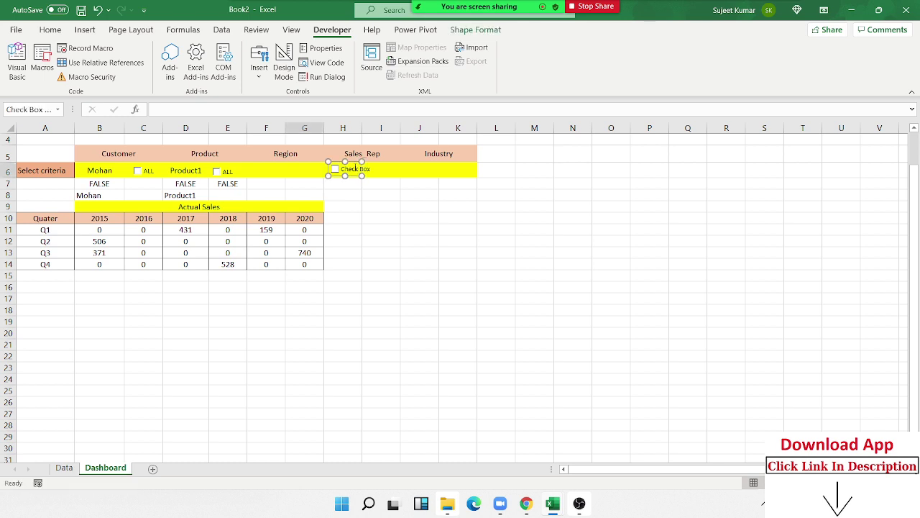
left_click(344, 169)
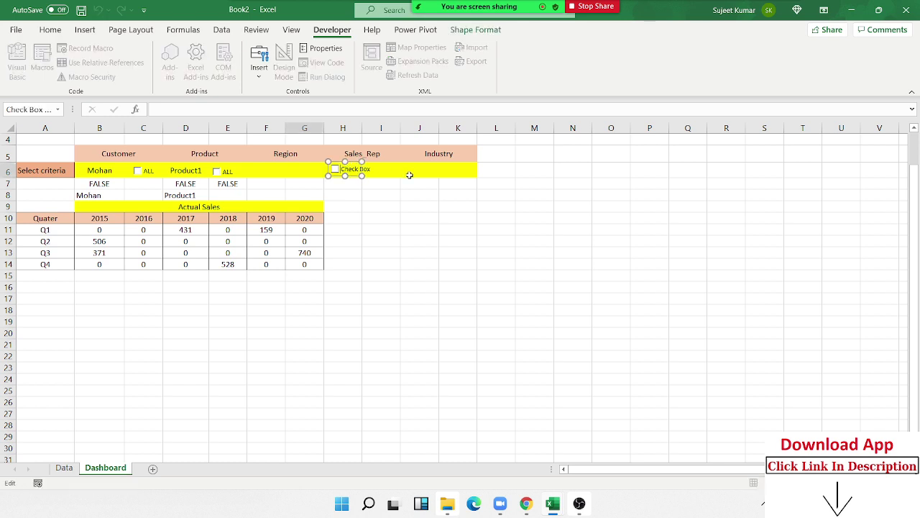
type("ox")
left_click(413, 184)
- Give the check box 3-D shading and cell link $H$7, then tick it
right_click(338, 171)
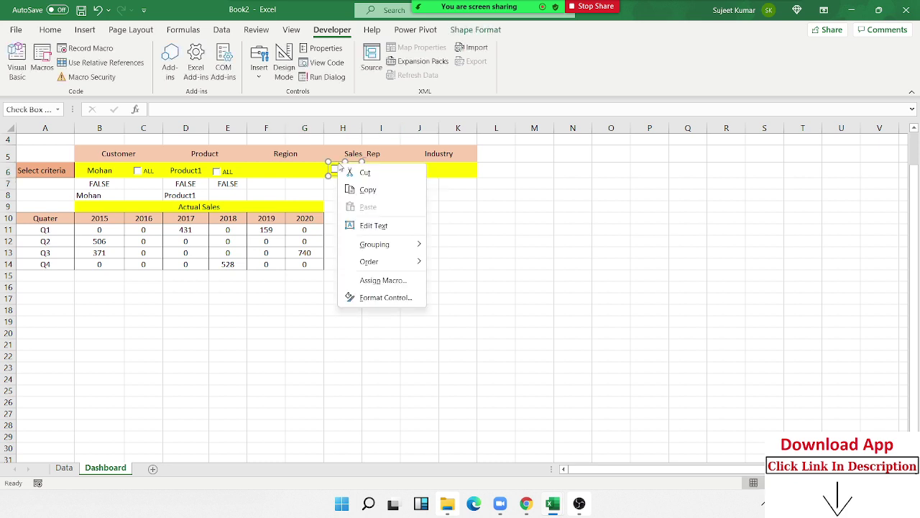
left_click(374, 297)
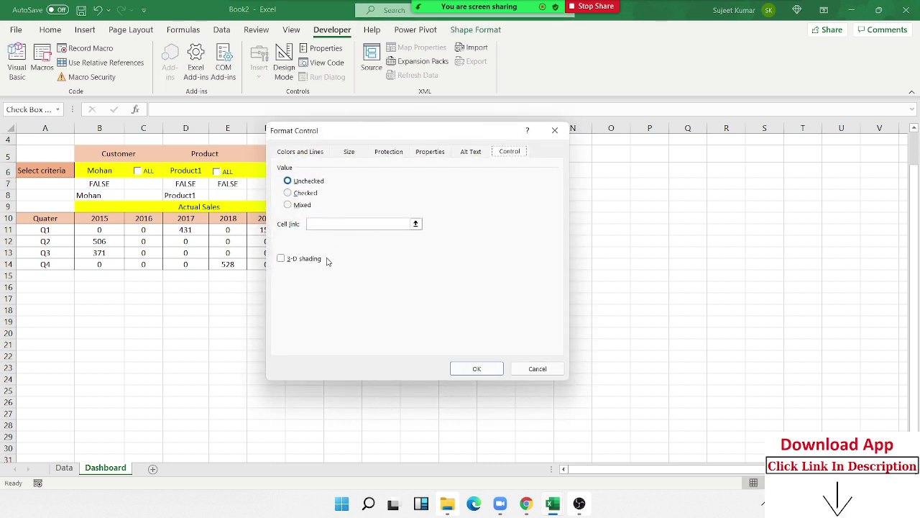
left_click(281, 258)
left_click(318, 224)
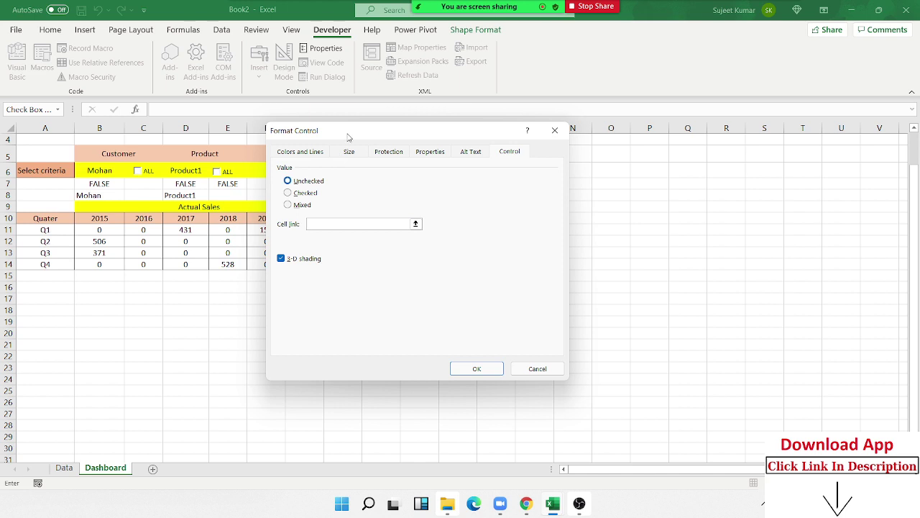
left_click_drag(347, 137, 509, 163)
left_click(331, 184)
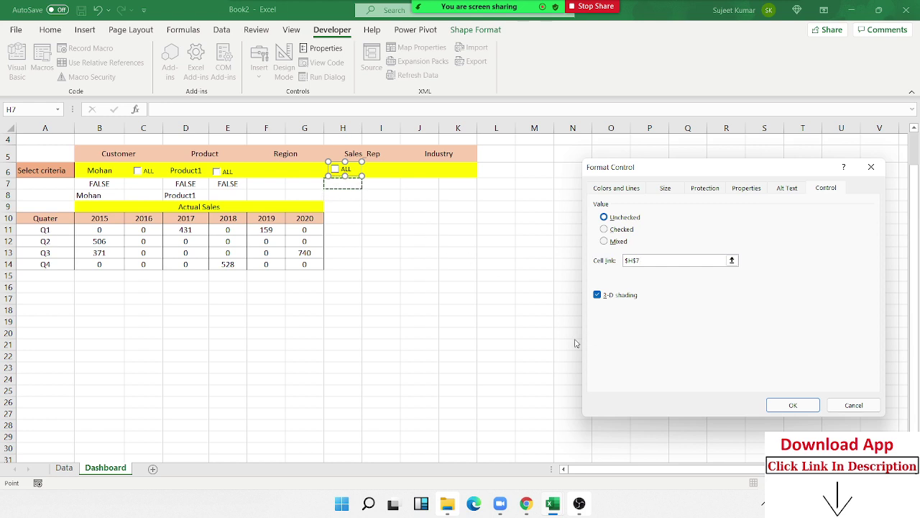
left_click(780, 407)
left_click(391, 216)
left_click(335, 169)
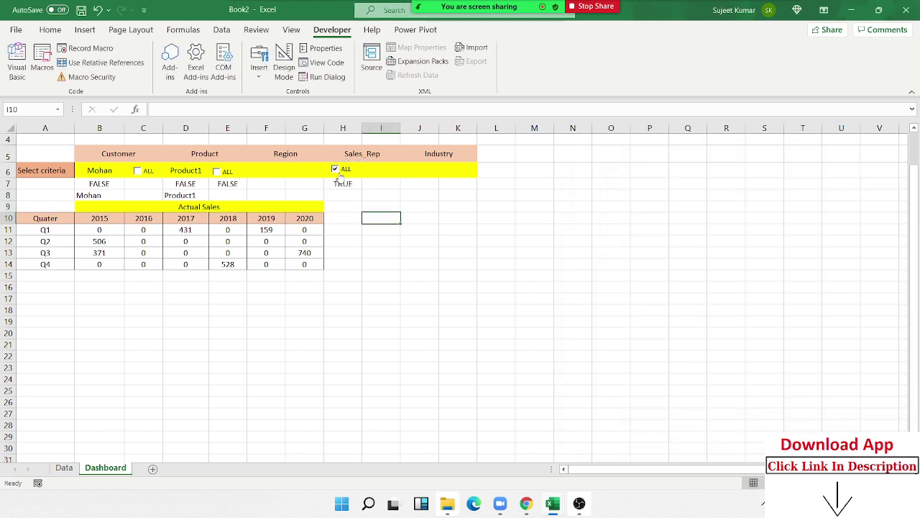
left_click(287, 169)
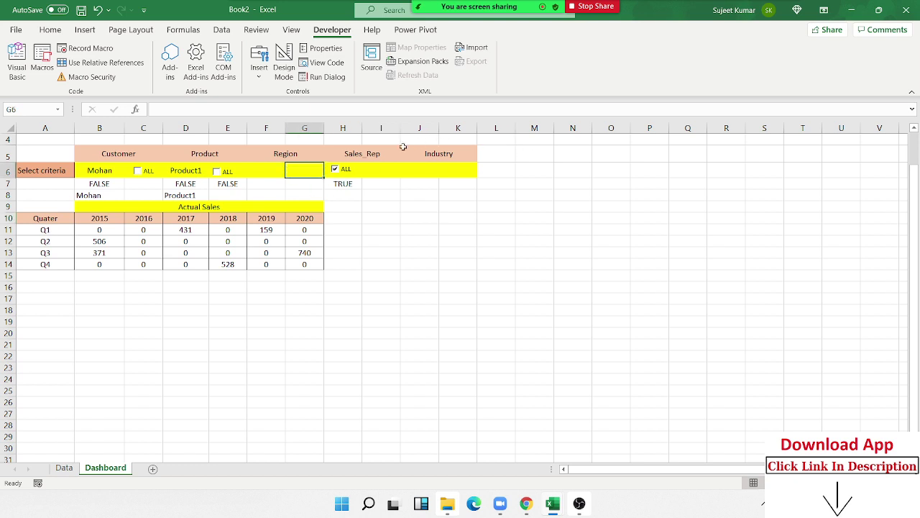
- Untick the ALL check box and move it from H6 into the Region cell G6
left_click(363, 173)
key("Up")
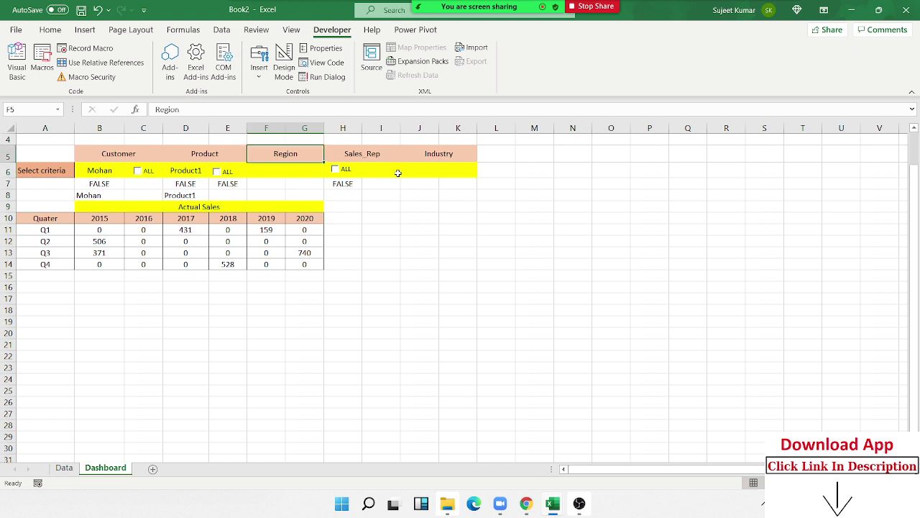
key("Right")
key("Down")
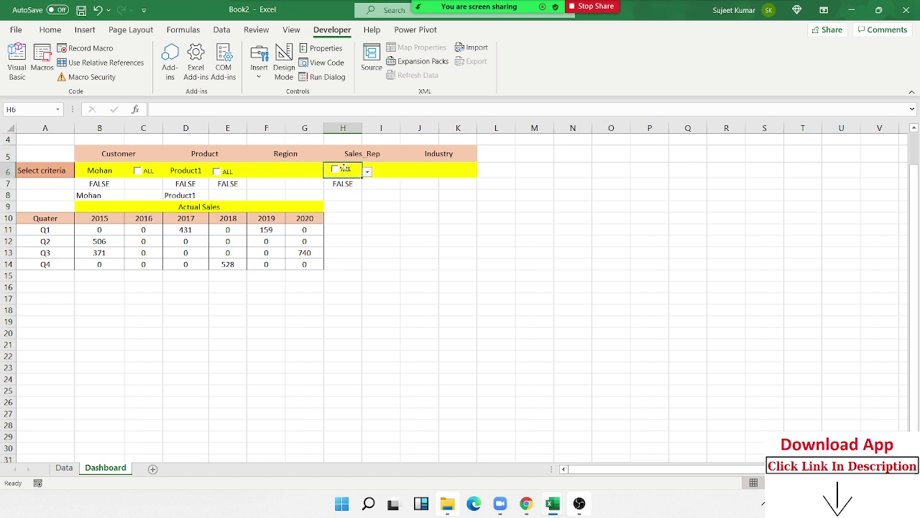
right_click(344, 169)
left_click(335, 177)
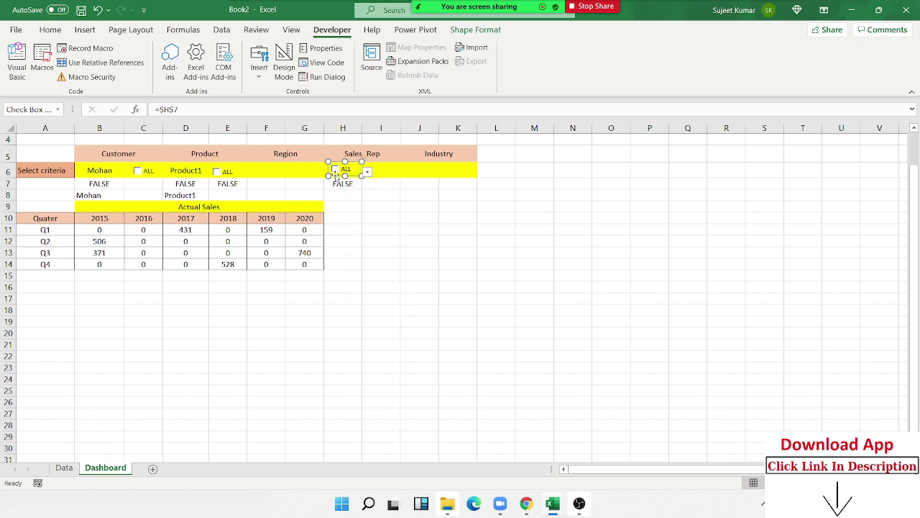
left_click_drag(335, 177, 294, 174)
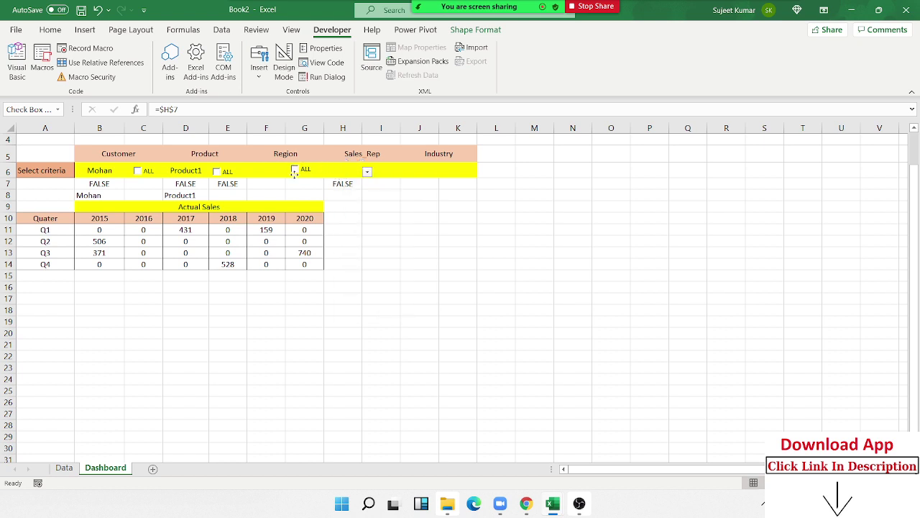
left_click(297, 196)
- Relink the moved check box to $G$7 and tick it so G7 reads TRUE
right_click(296, 170)
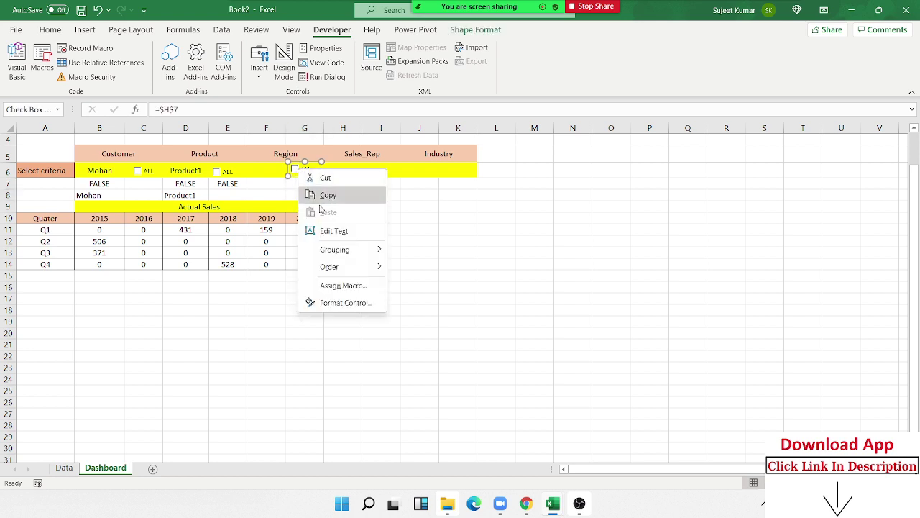
left_click(319, 304)
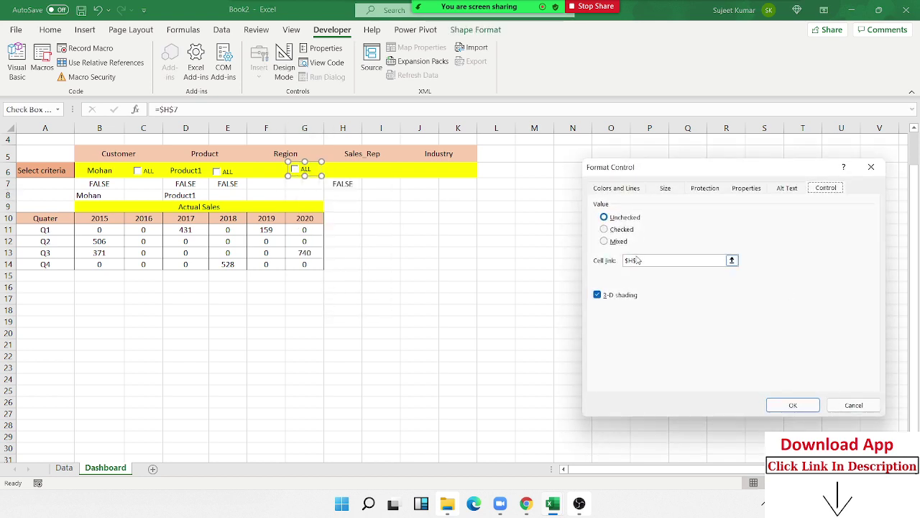
left_click(298, 185)
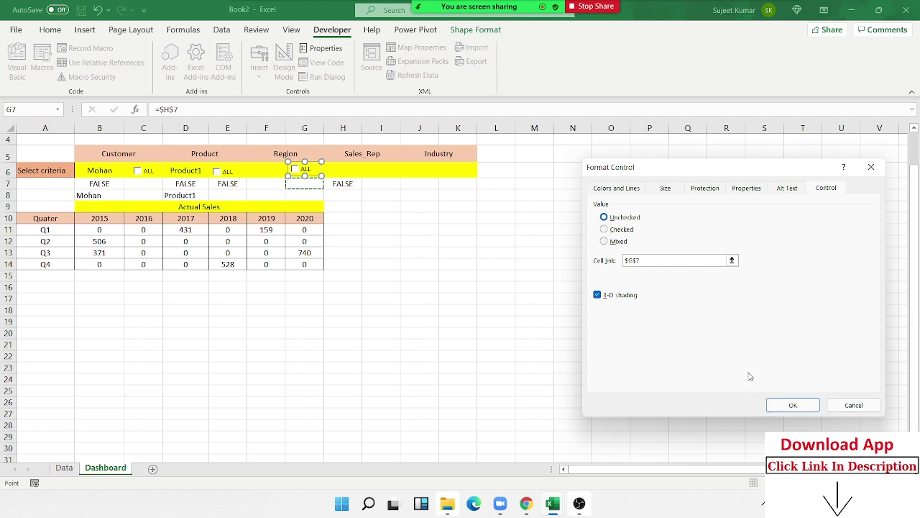
left_click(770, 401)
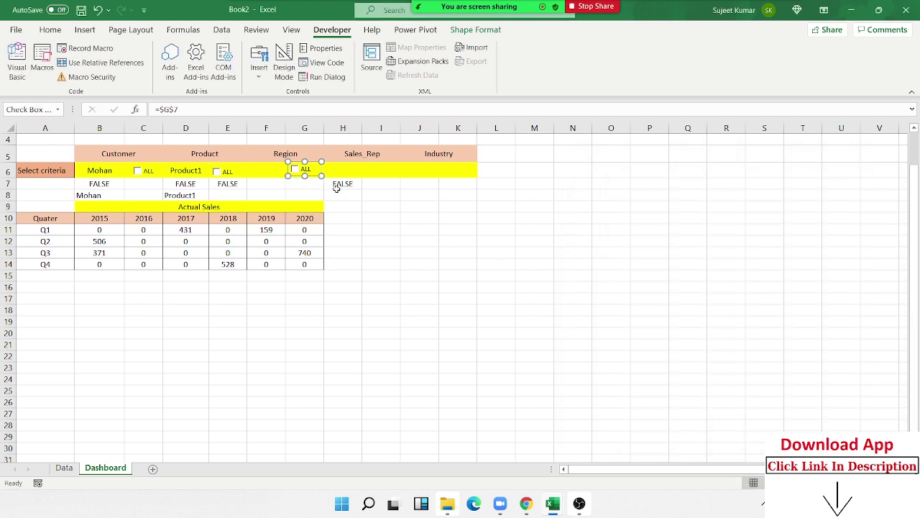
left_click(367, 227)
left_click(297, 169)
- Clear the leftover FALSE value from H7
left_click(344, 183)
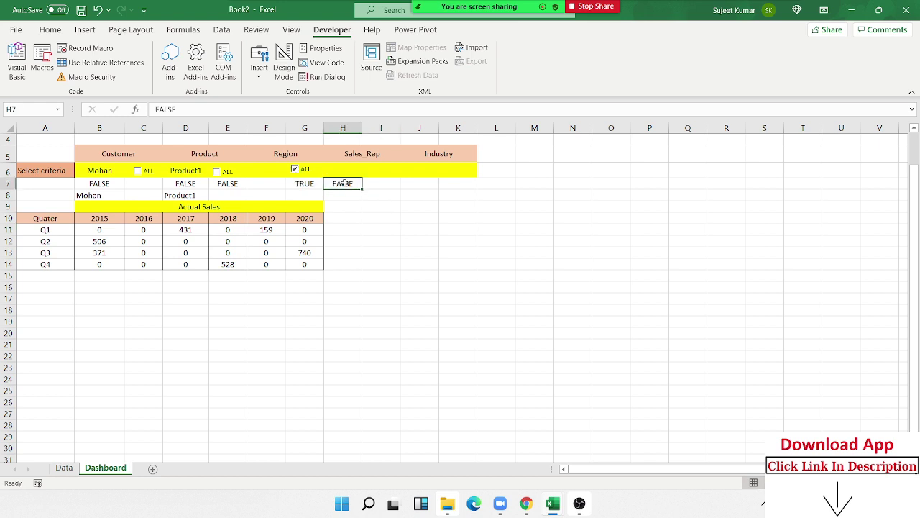
key("Delete")
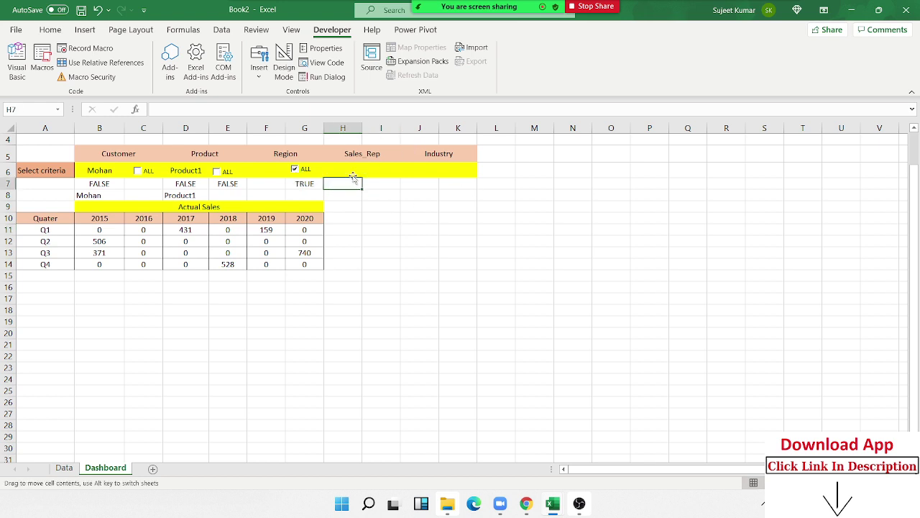
left_click(346, 173)
- Draw a Form Control check box in I6 beside Sales_Rep and relabel it ALL
left_click(382, 168)
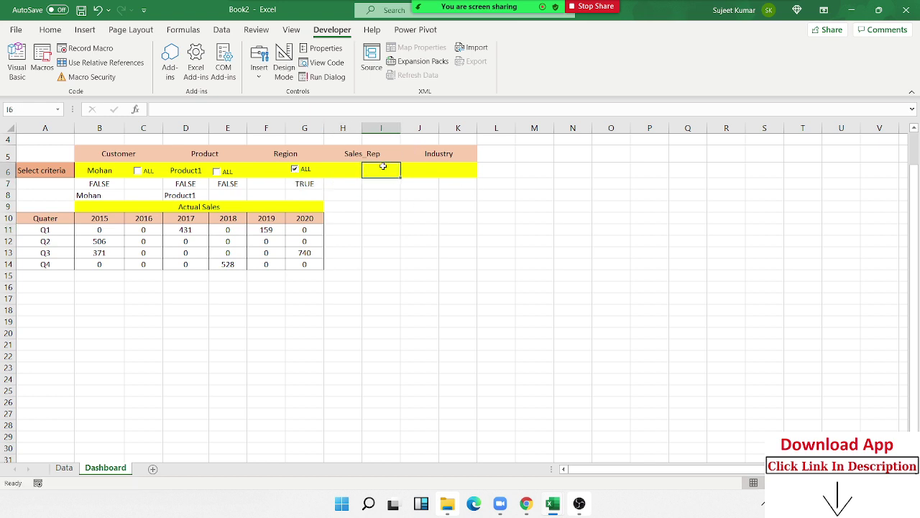
left_click(259, 64)
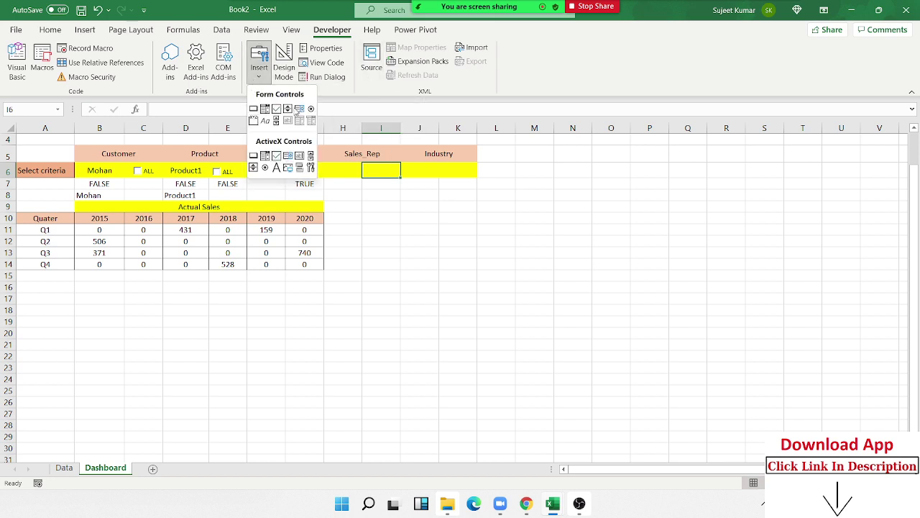
left_click(278, 111)
left_click_drag(366, 164, 398, 175)
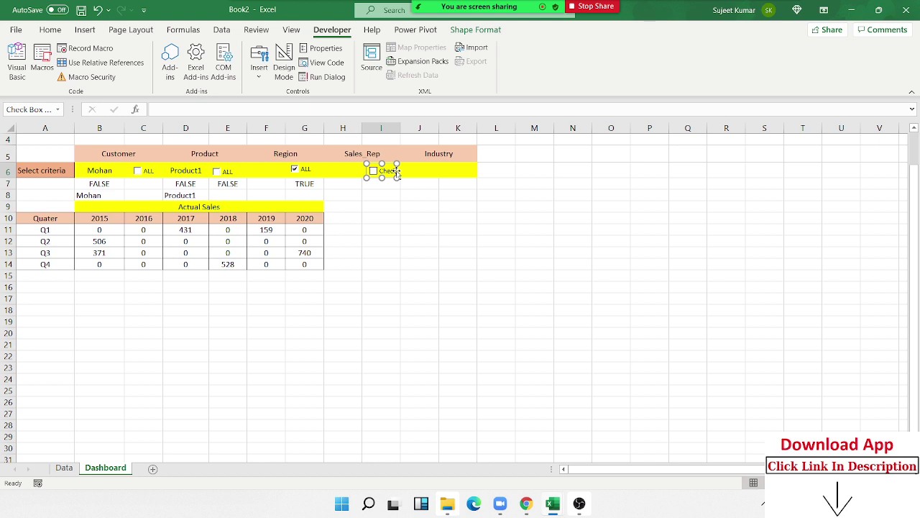
left_click(386, 171)
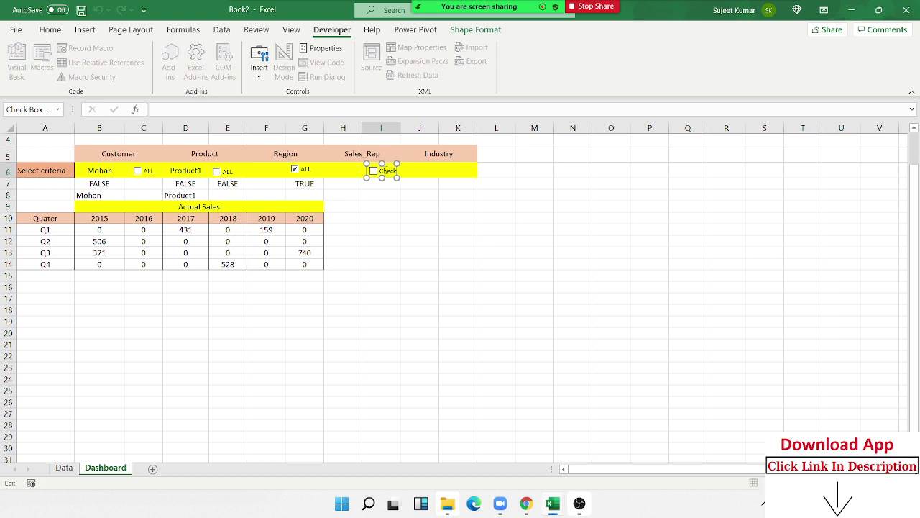
key("Delete")
type("ALL")
left_click(393, 188)
- Give the new check box 3-D shading and link it to cell $I$7
right_click(379, 173)
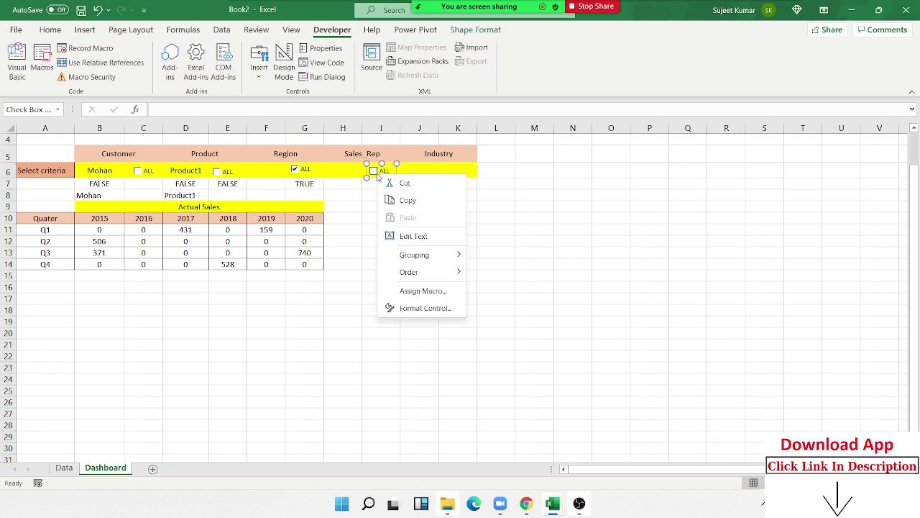
left_click(455, 312)
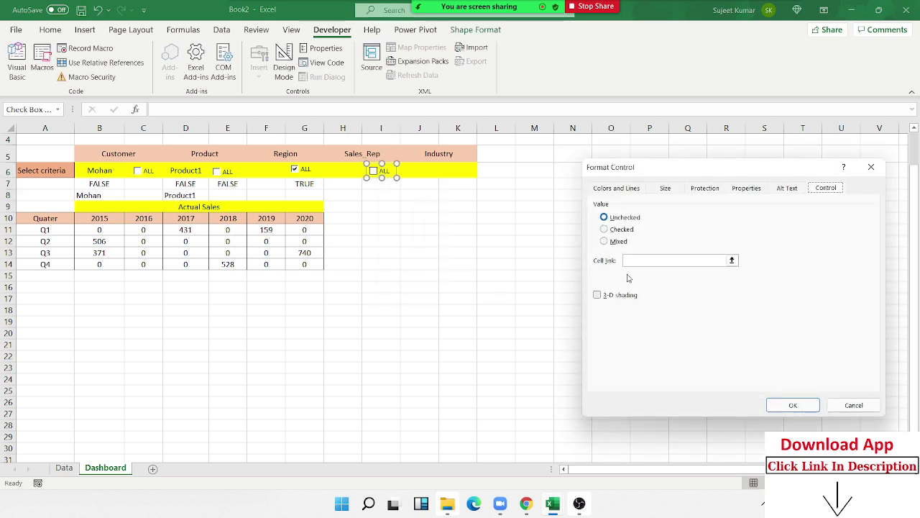
left_click(626, 296)
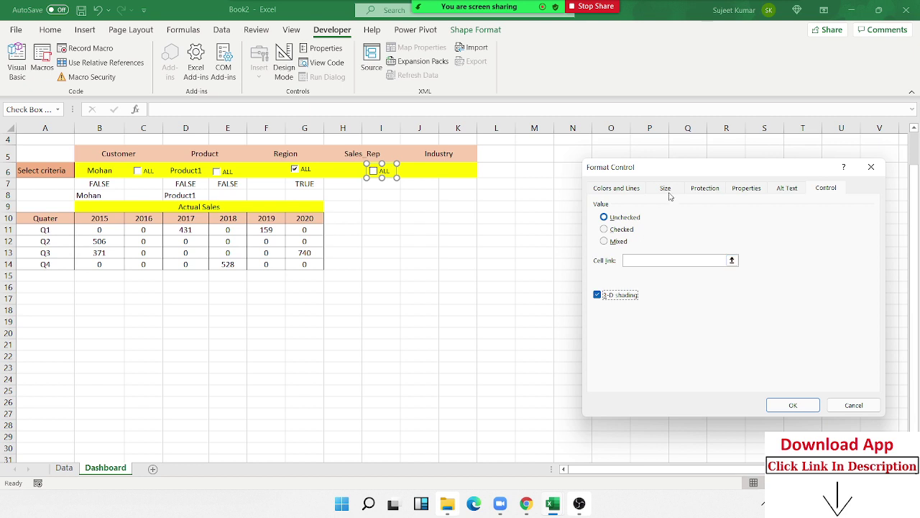
left_click(643, 259)
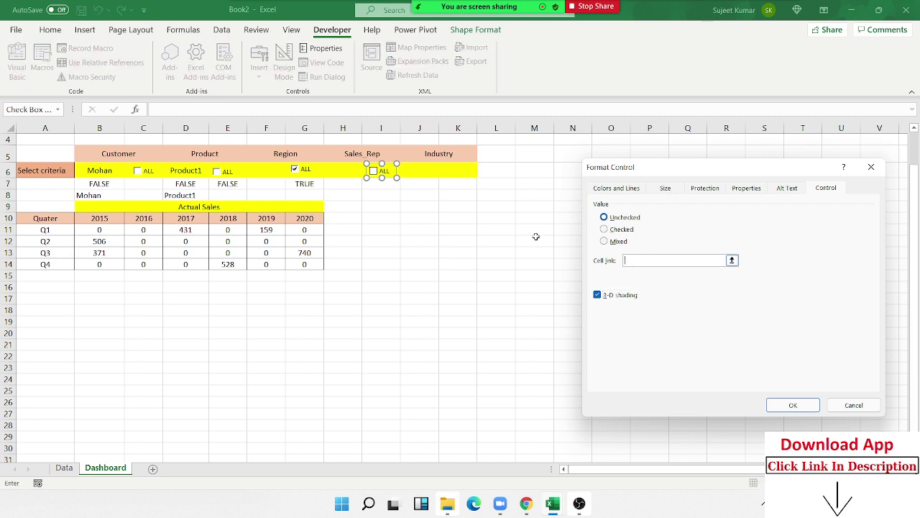
left_click(378, 187)
left_click(792, 405)
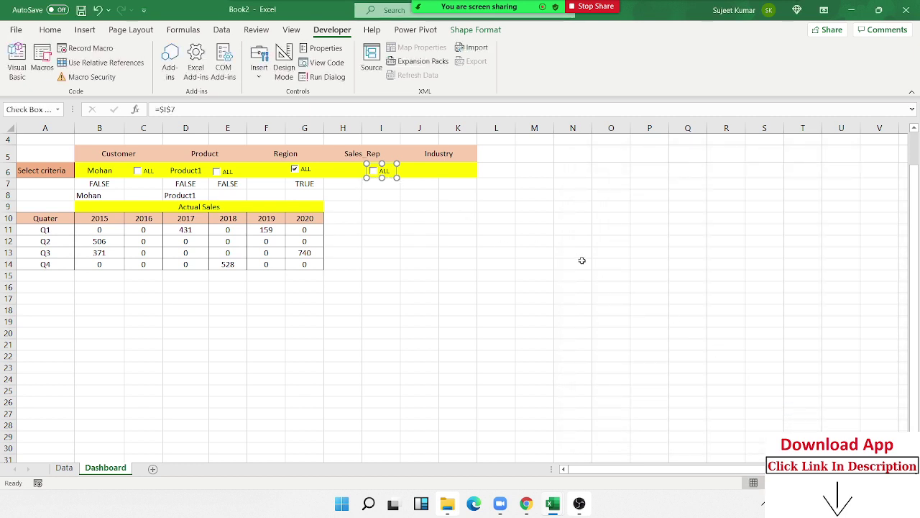
left_click(431, 175)
- Add a Form Control check box in K6, linked to $K$7 with 3-D shading
left_click(469, 175)
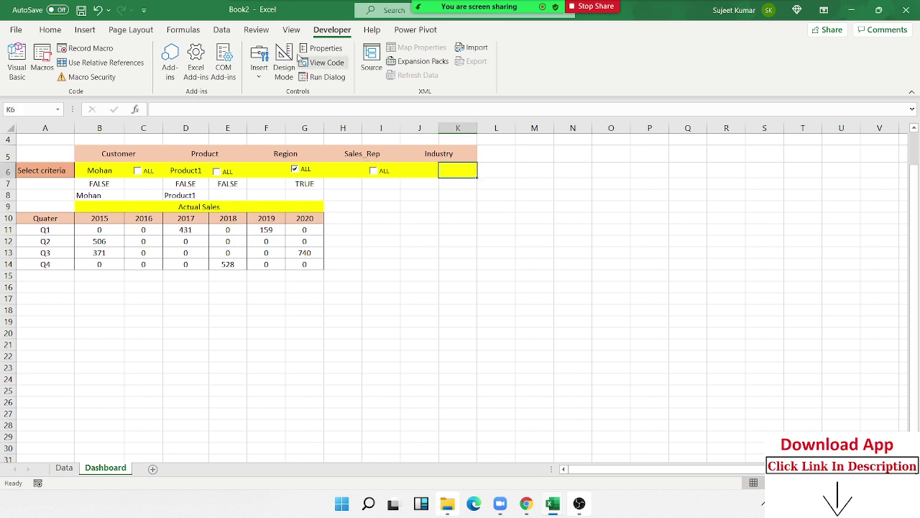
left_click(259, 61)
left_click(278, 108)
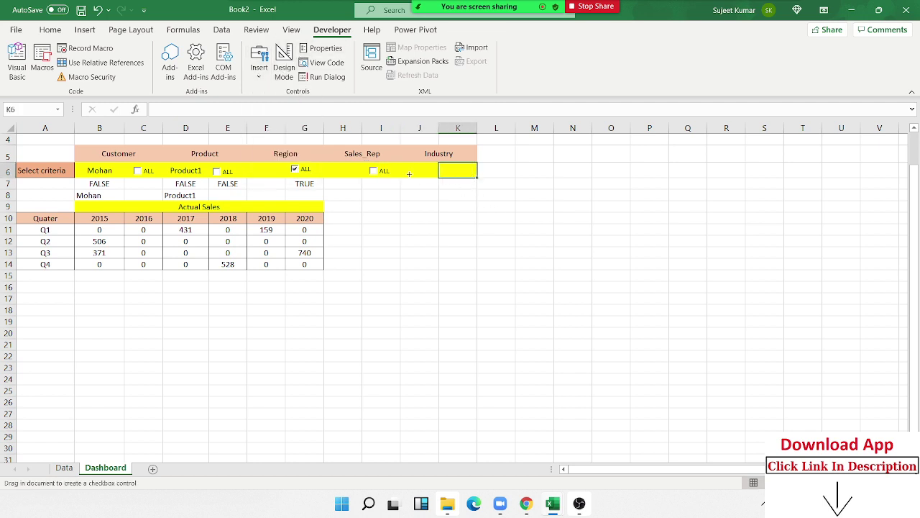
mouse_move(447, 165)
left_mouse_down()
mouse_move(474, 179)
mouse_move(464, 173)
left_mouse_up()
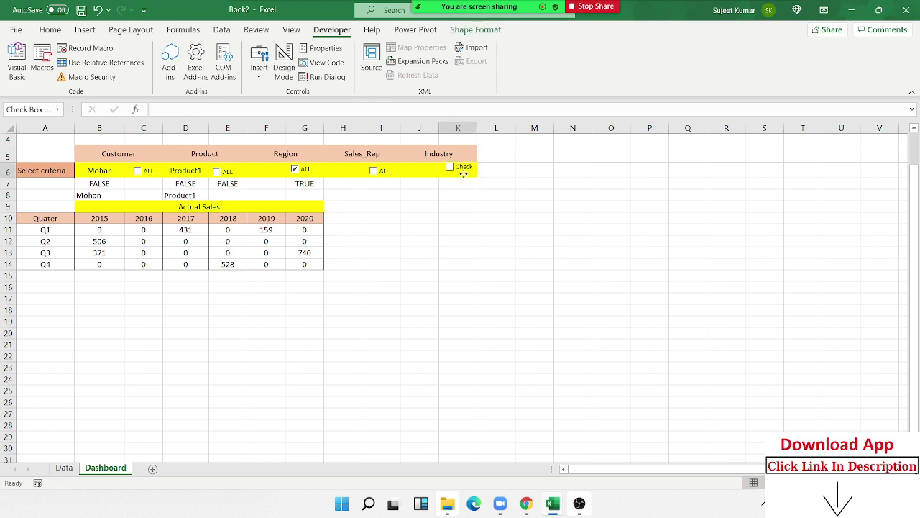
right_click(462, 172)
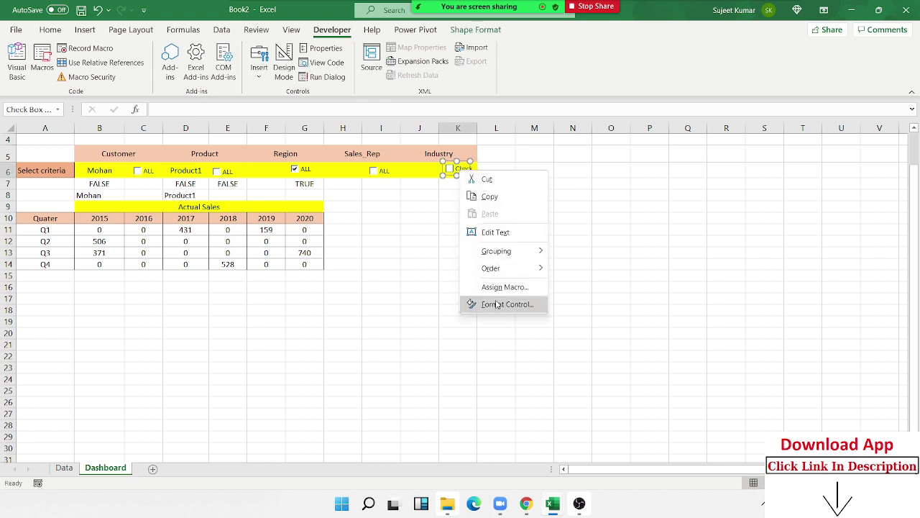
left_click(496, 304)
left_click(665, 261)
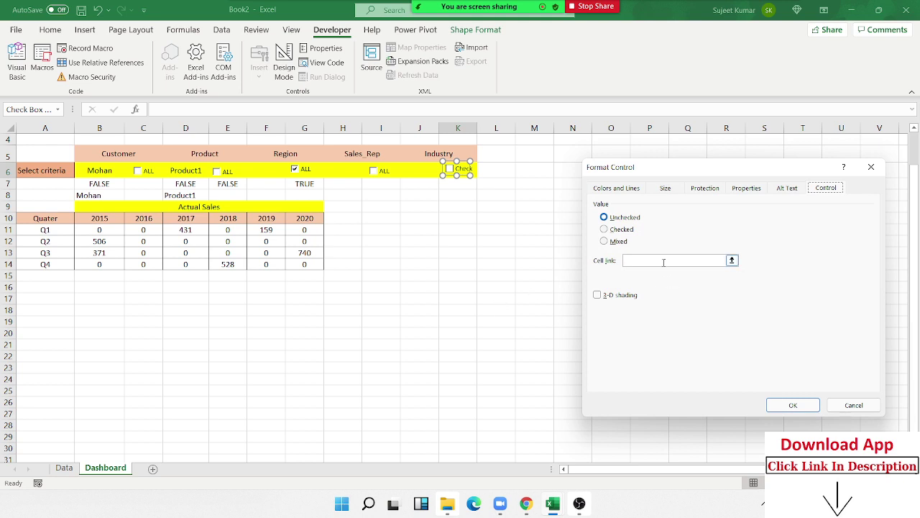
left_click(456, 189)
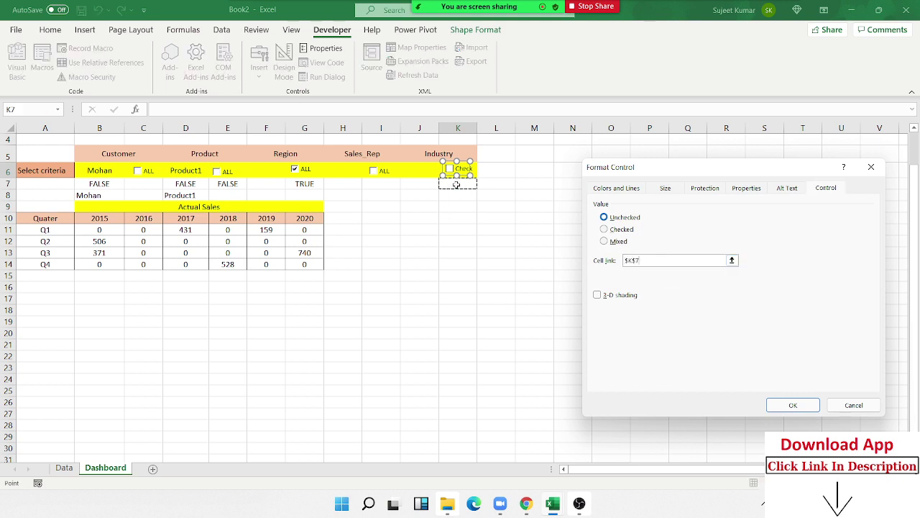
left_click(627, 295)
left_click(792, 404)
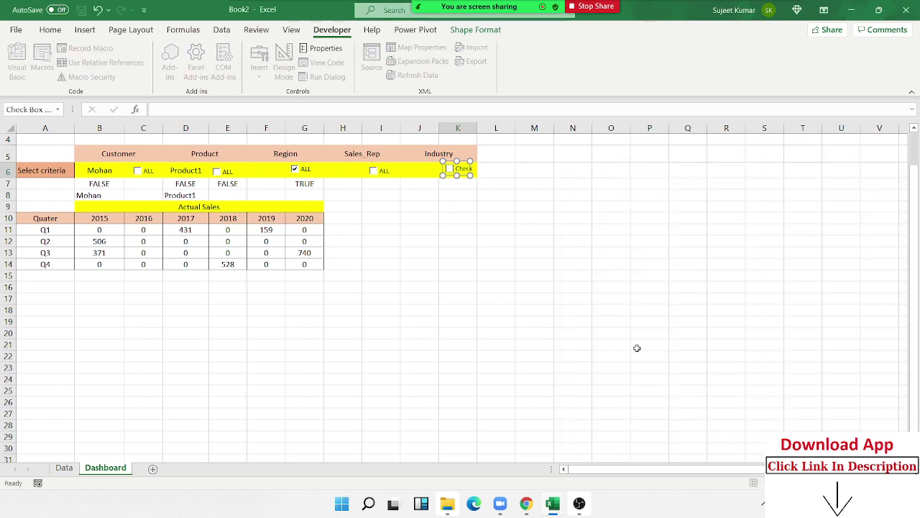
left_click(534, 322)
- Tick the Sales_Rep and Industry check boxes so I7 and K7 read TRUE
left_click(373, 171)
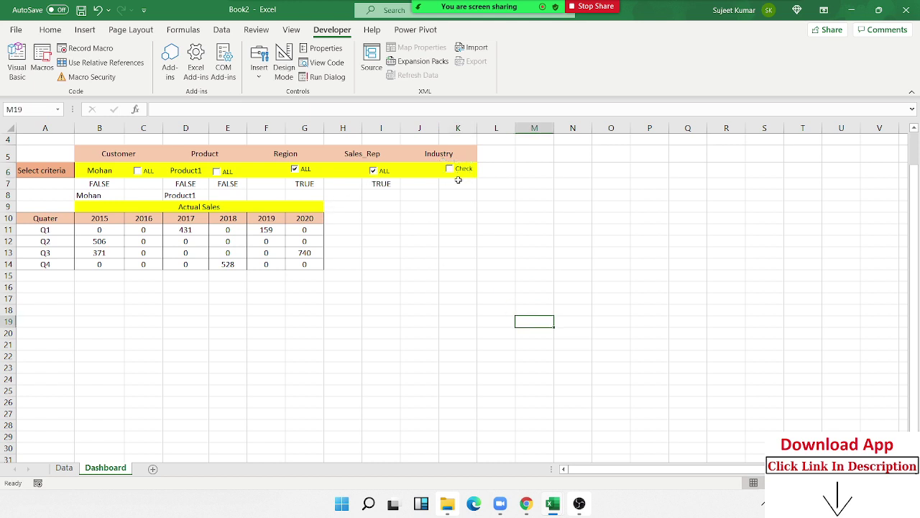
left_click(457, 171)
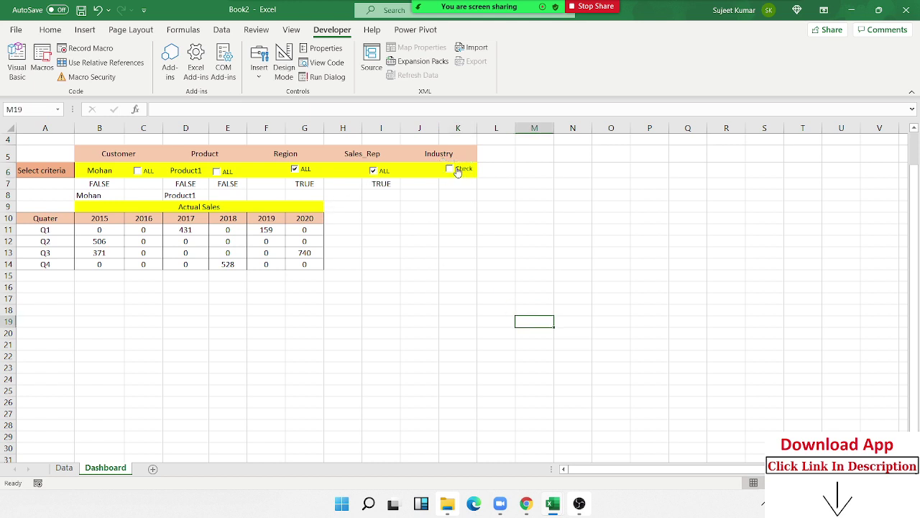
left_click(186, 192)
left_click(258, 172)
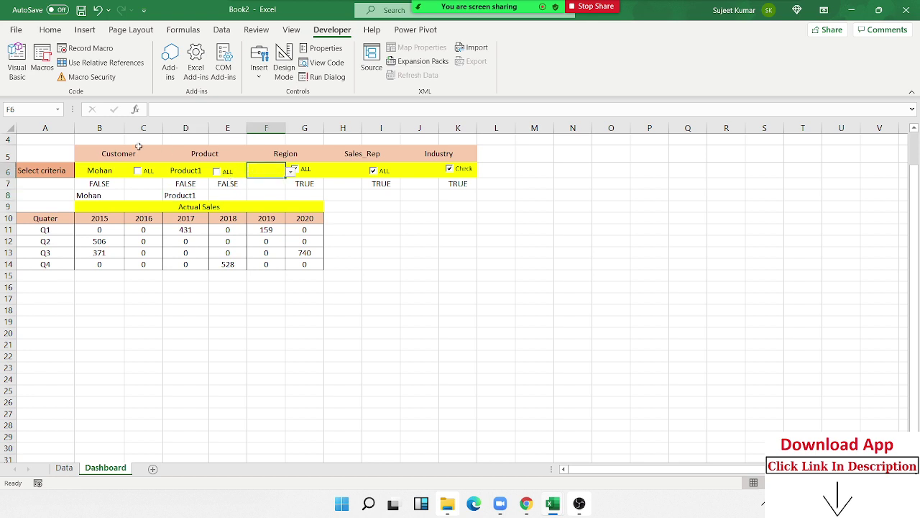
mouse_move(96, 148)
left_mouse_down()
mouse_move(122, 197)
mouse_move(134, 171)
left_mouse_up()
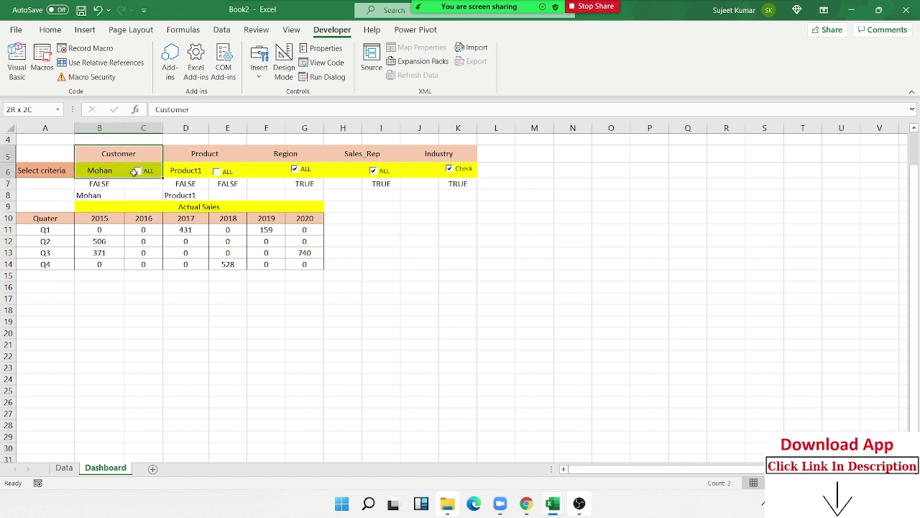
- Apply Thick Outside Borders to B5:C6, D5:E6, F5:G6, H5:I6 and J5:K6
left_click(44, 32)
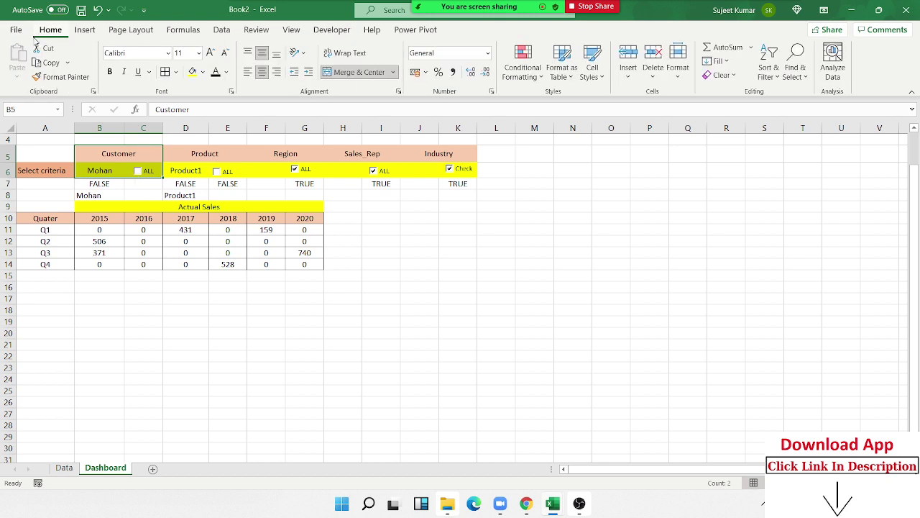
left_click(175, 71)
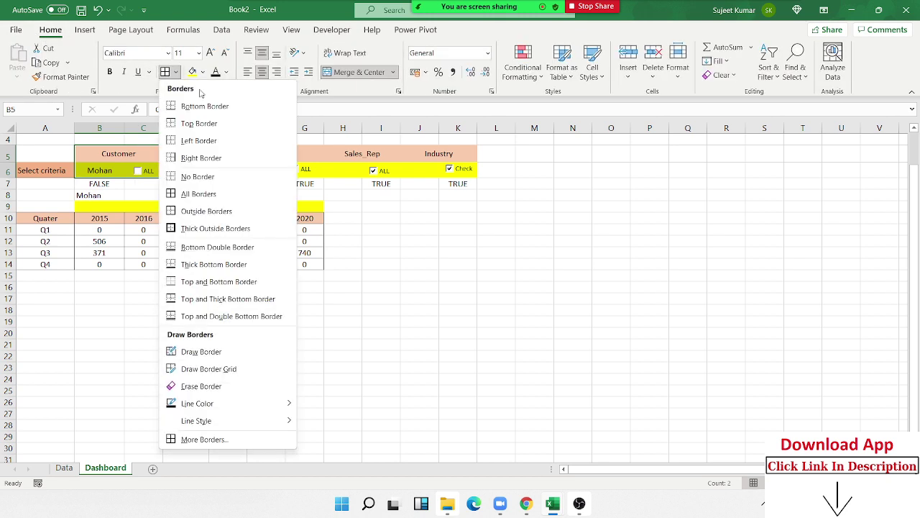
left_click(215, 228)
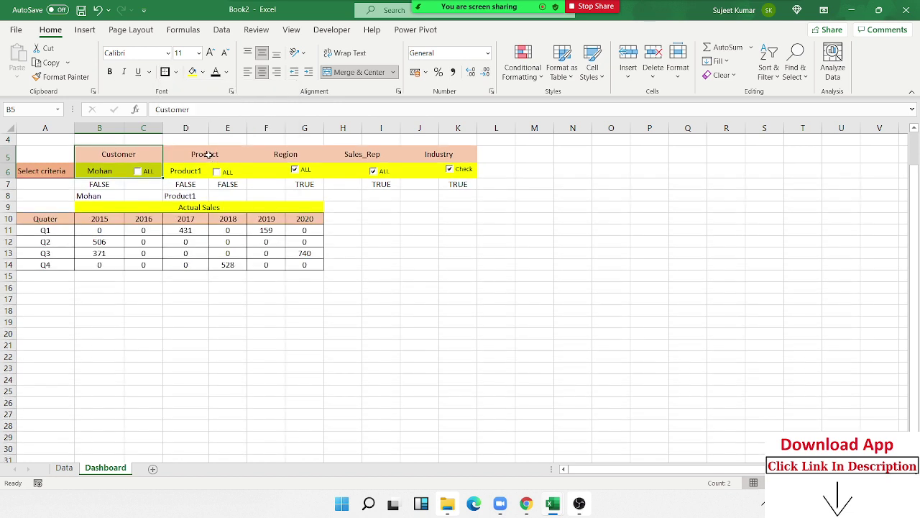
left_click_drag(208, 154, 232, 175)
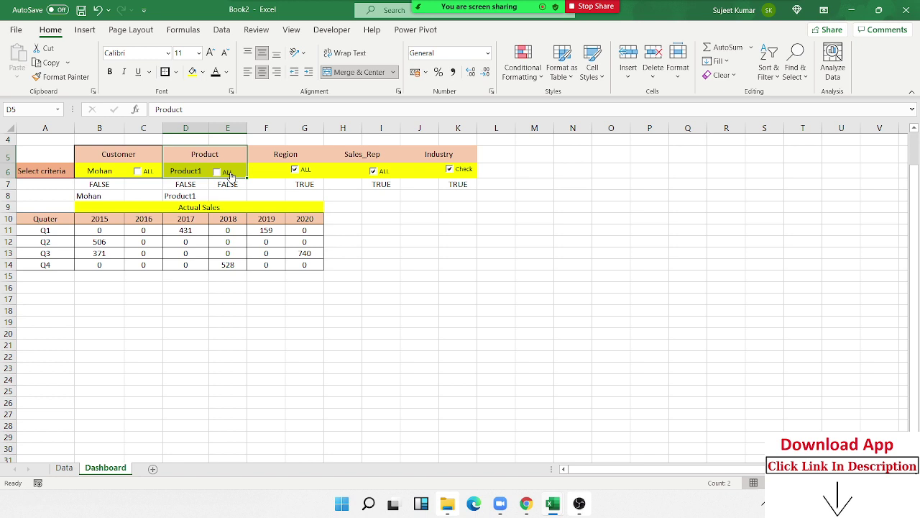
left_click_drag(291, 149, 295, 169)
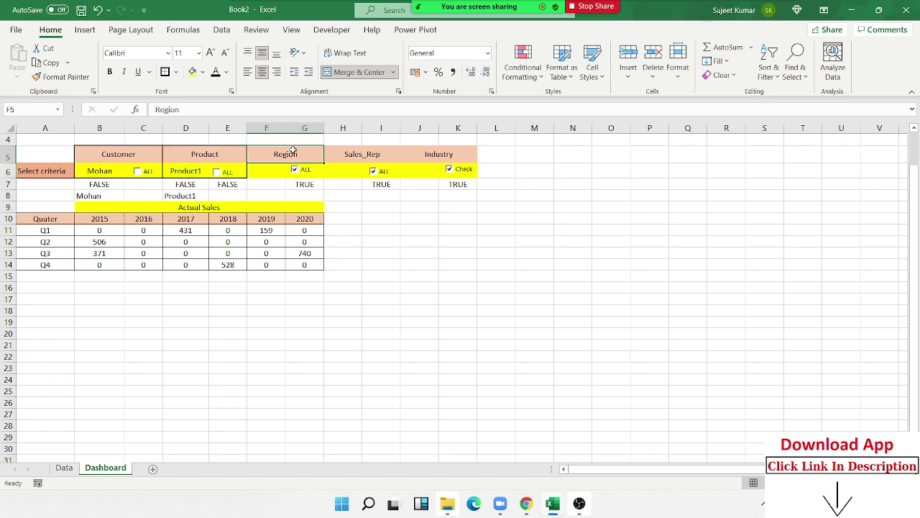
left_click_drag(349, 153, 361, 175)
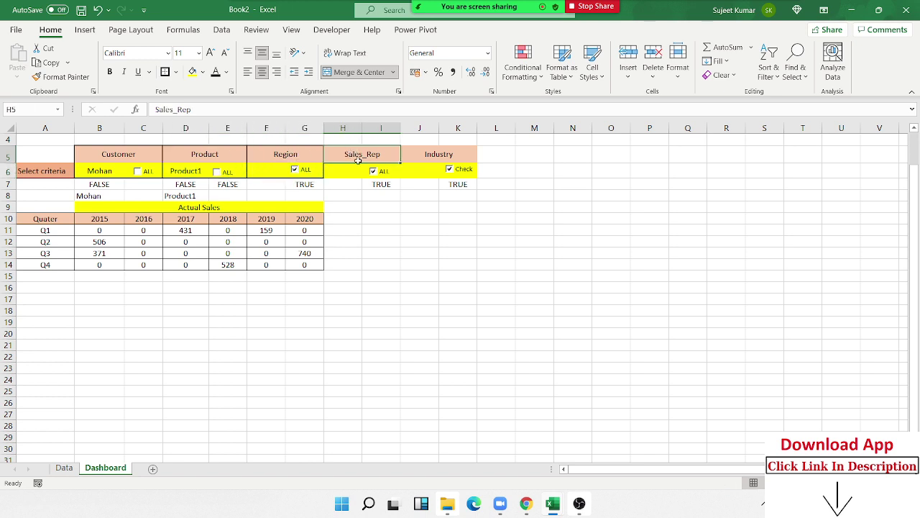
left_click_drag(428, 156, 432, 169)
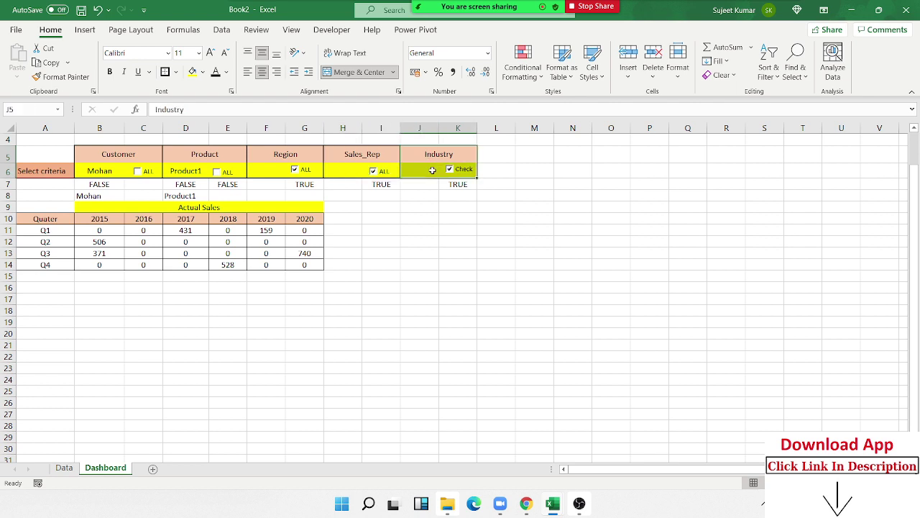
- Choose a sales rep from the Sales_Rep dropdown in H6
left_click(421, 206)
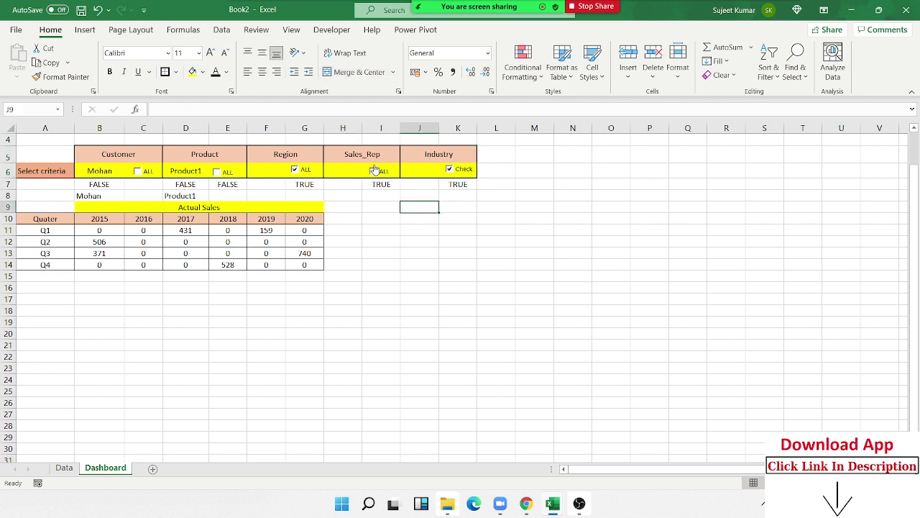
left_click(342, 164)
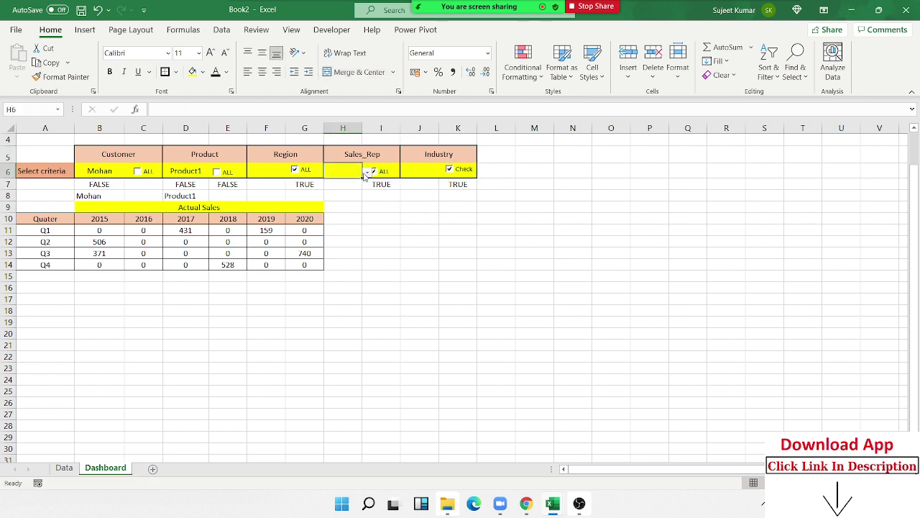
left_click(367, 172)
left_click(352, 199)
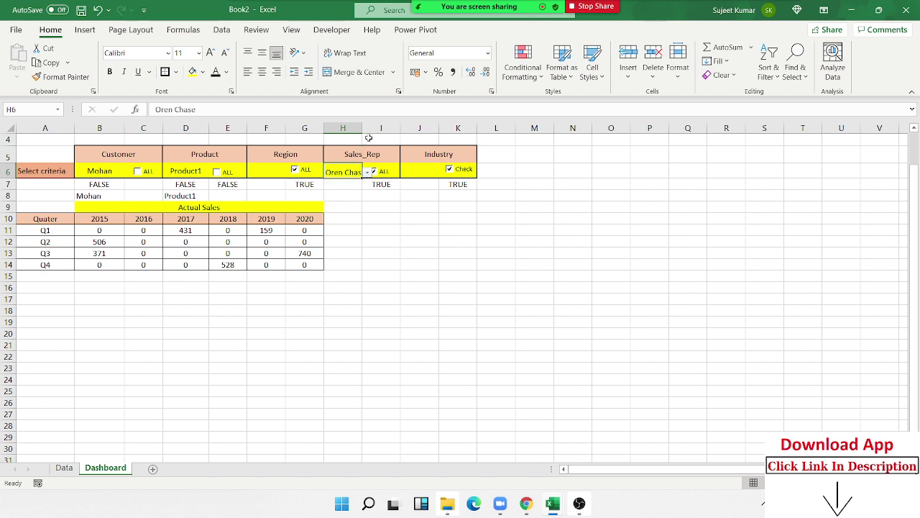
- Set the Industry dropdown in J6 to Services and widen column J to fit
left_click(407, 170)
left_click(443, 172)
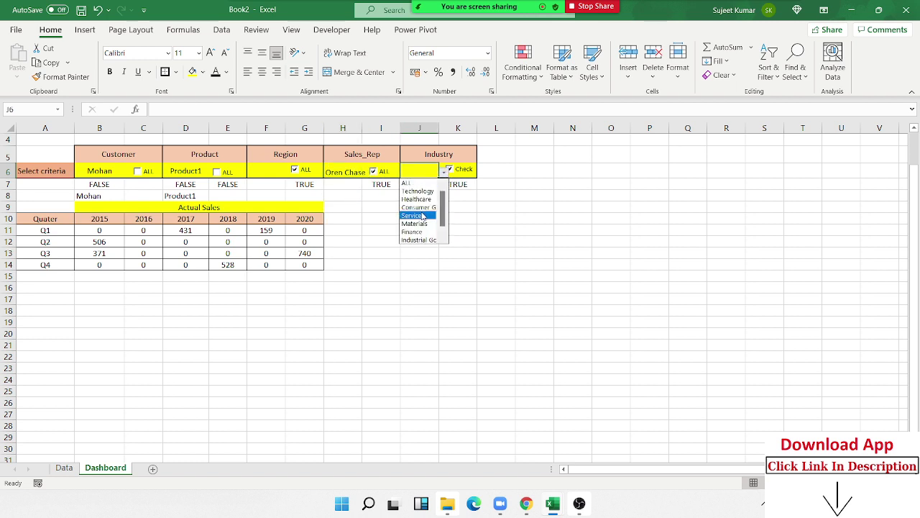
left_click(423, 215)
left_click_drag(439, 130, 444, 130)
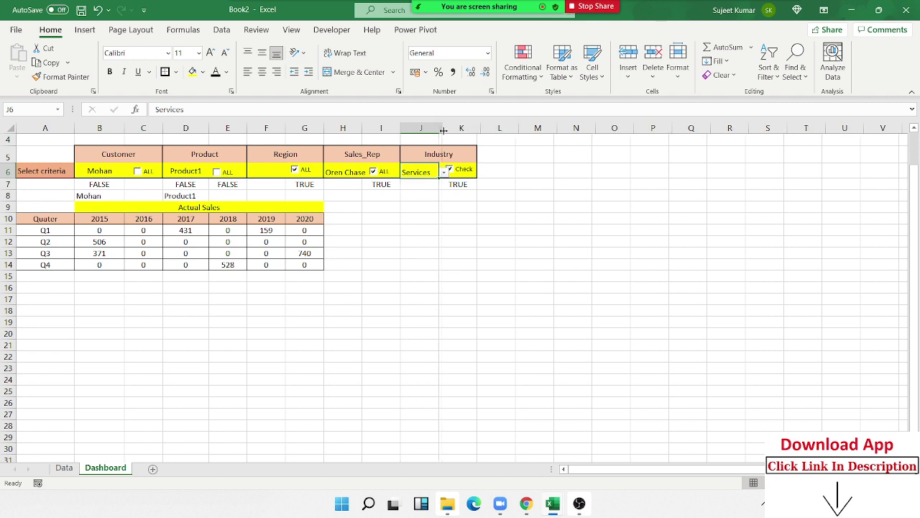
- Review I7, H10, D8 and F6, then select F8 for the Region helper formula
left_click(373, 184)
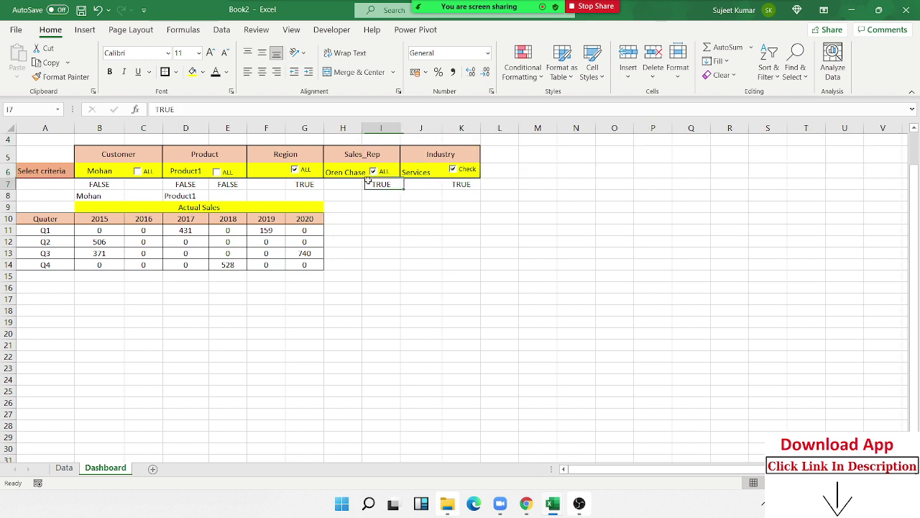
left_click(356, 220)
left_click(269, 191)
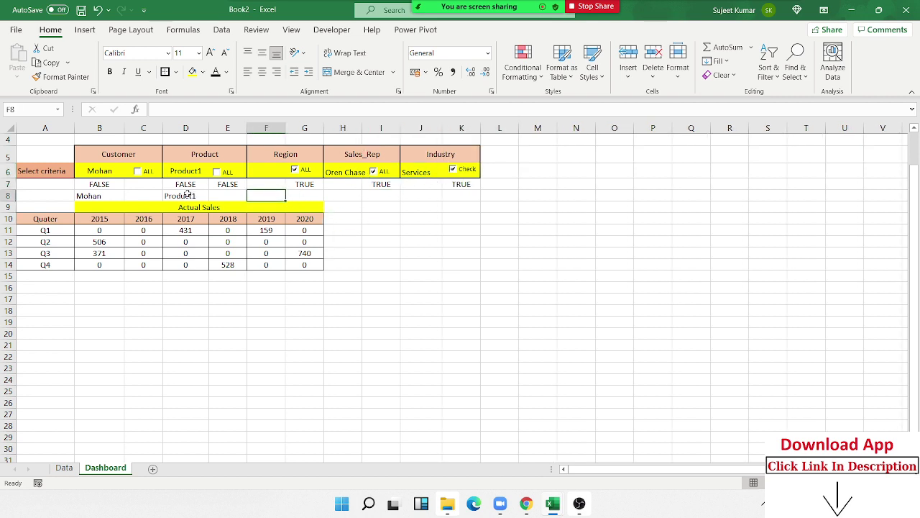
left_click(189, 195)
left_click(272, 171)
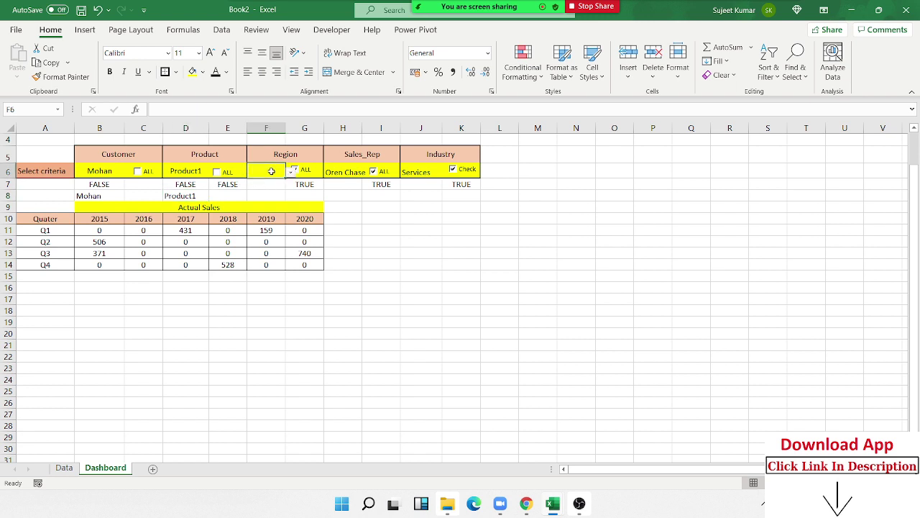
left_click(272, 197)
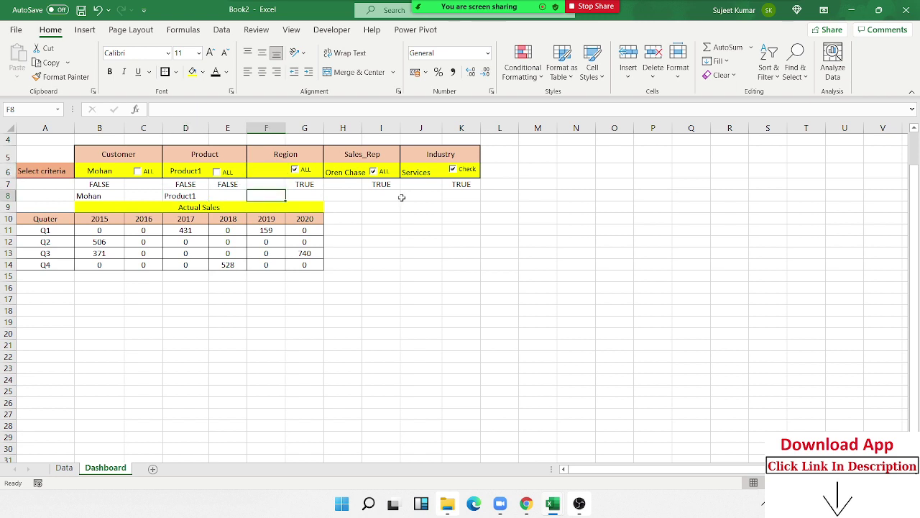
- Enter =IF(OR(F6="ALL",G7),"?*",F6) in F8 as the Region helper formula
type("=IF(")
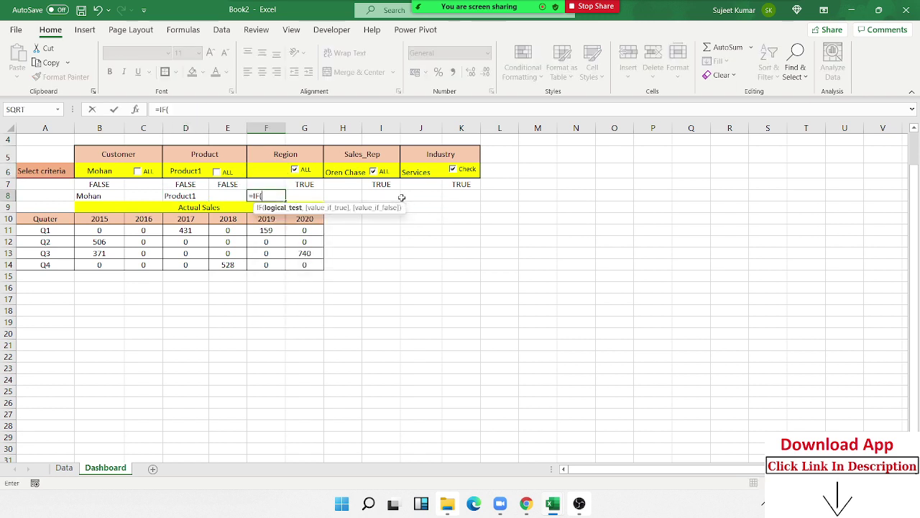
type("oe")
key("BackSpace")
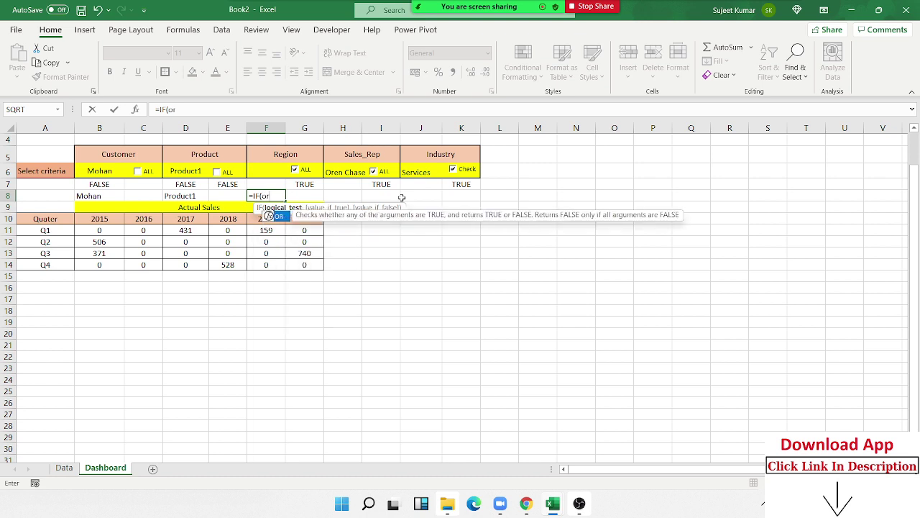
key("Tab")
left_click(268, 171)
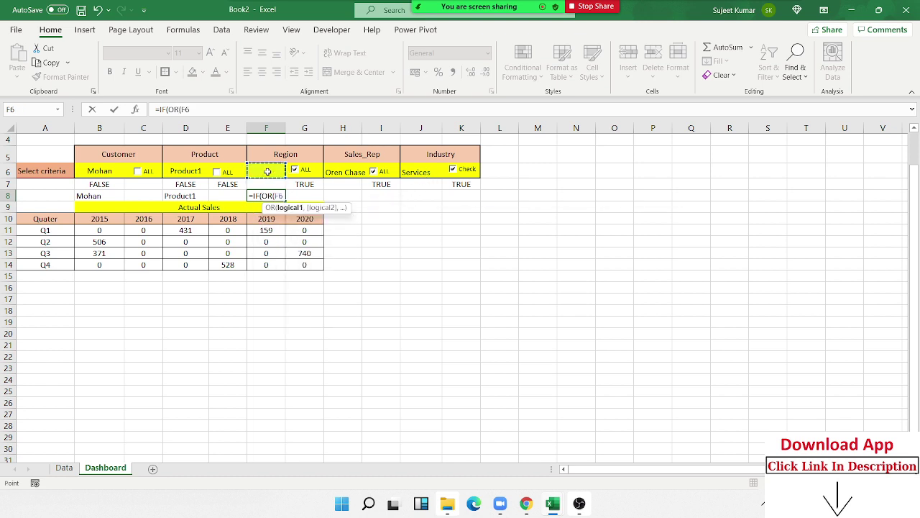
type("=")
type("\"ALL")
type("\",")
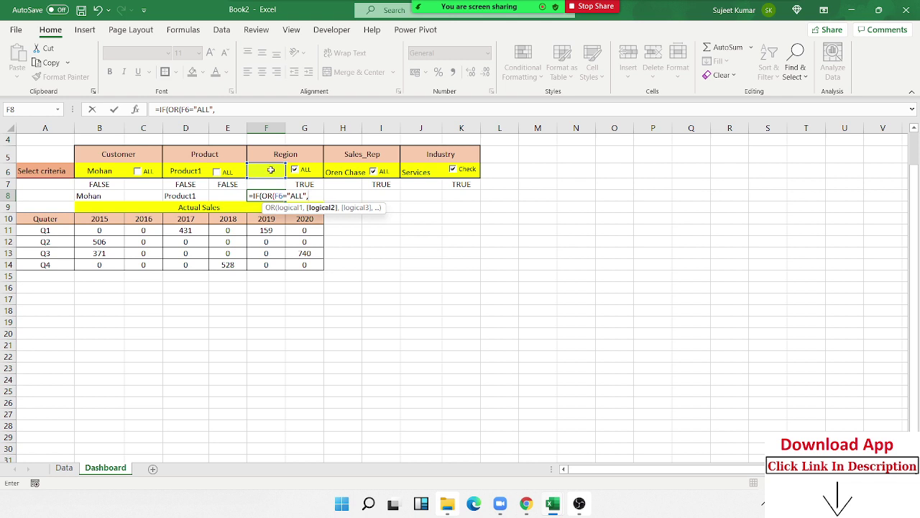
left_click(298, 185)
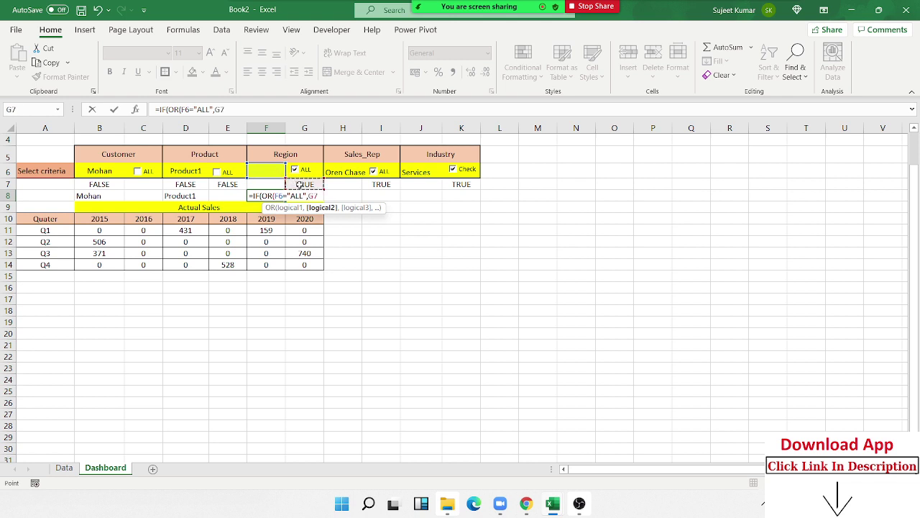
type("),\"?*\"")
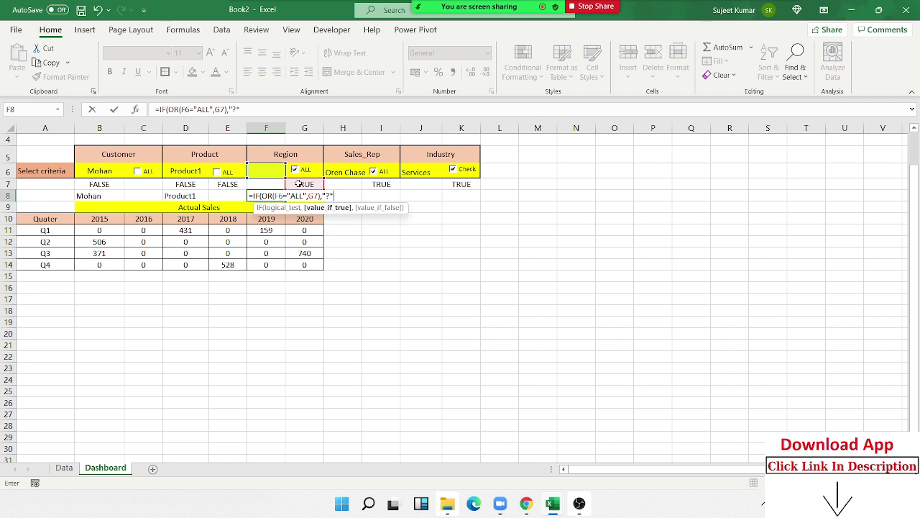
type(",")
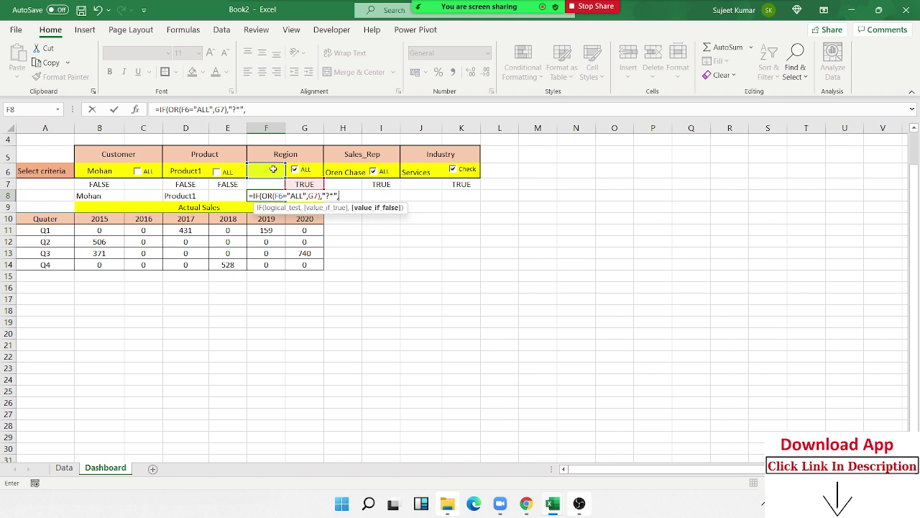
left_click(275, 173)
key("Return")
key("Return")
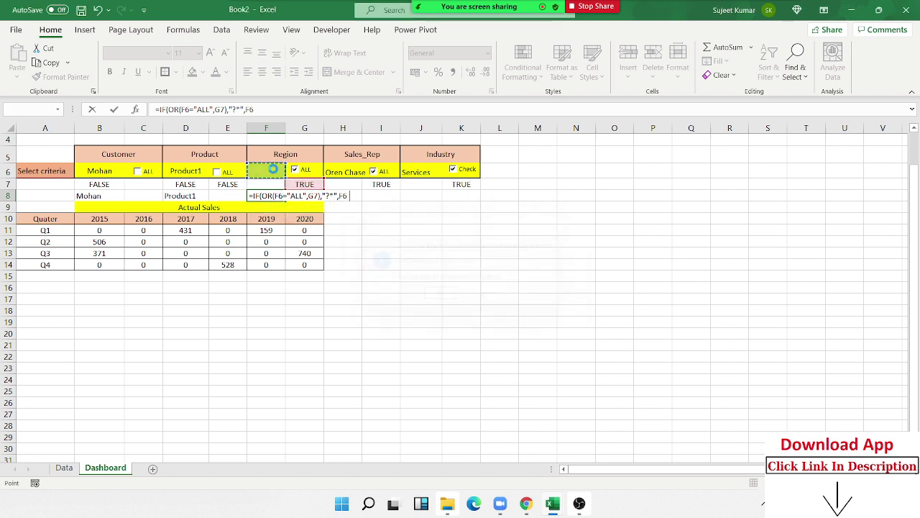
- Copy the helper formula into H8 and J8 for Sales_Rep and Industry
left_click(266, 195)
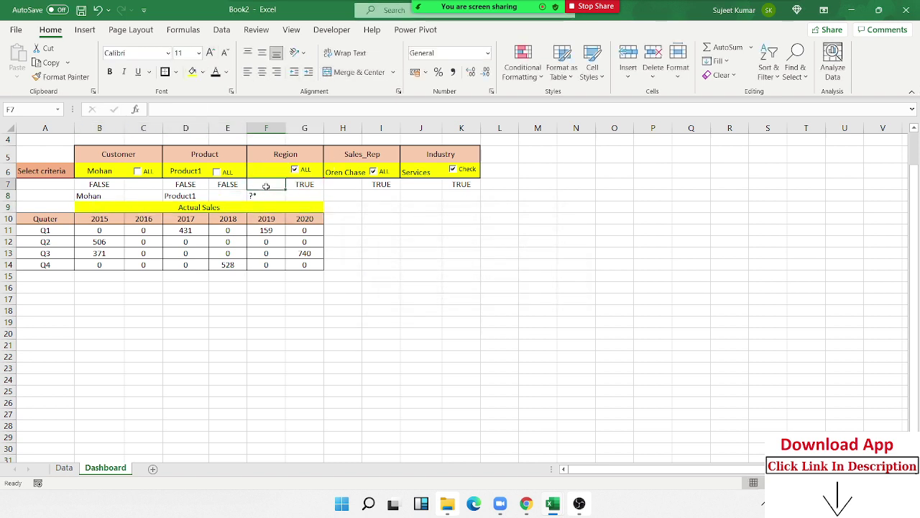
key("ctrl+c")
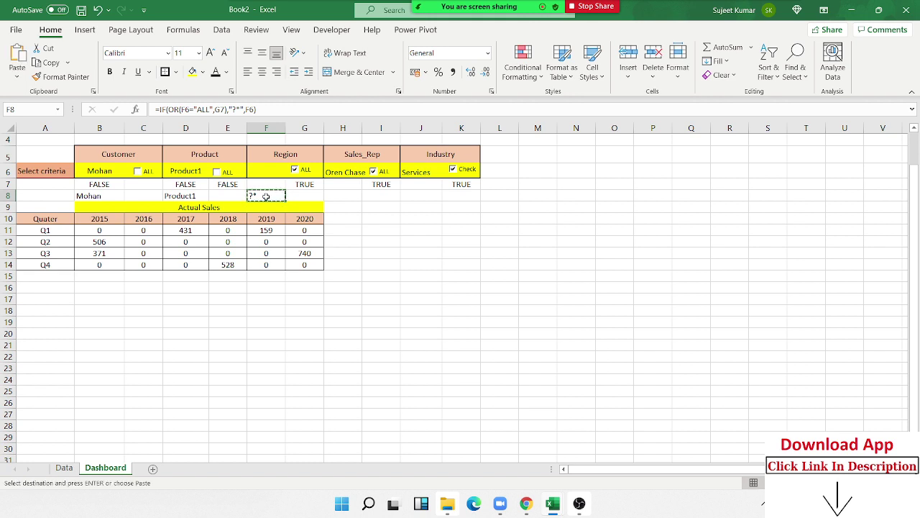
key("Right")
key("Right")
key("ctrl+v")
key("F2")
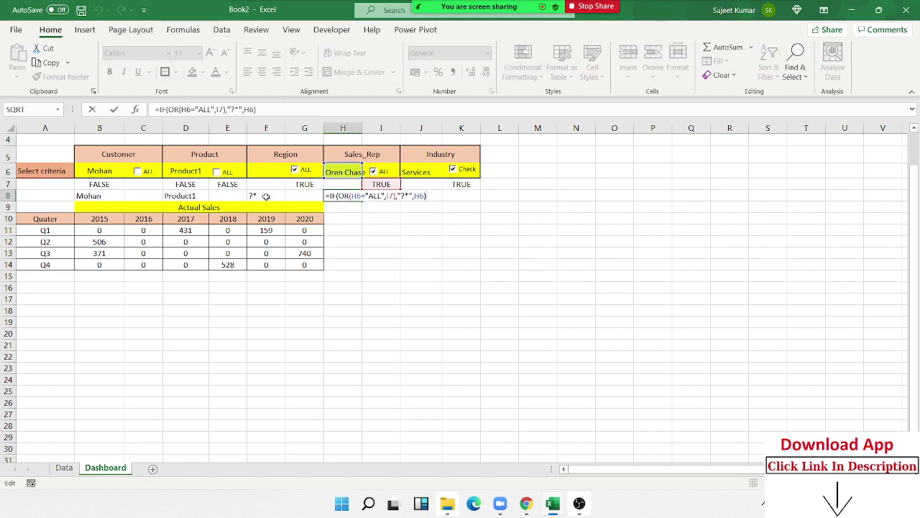
key("Escape")
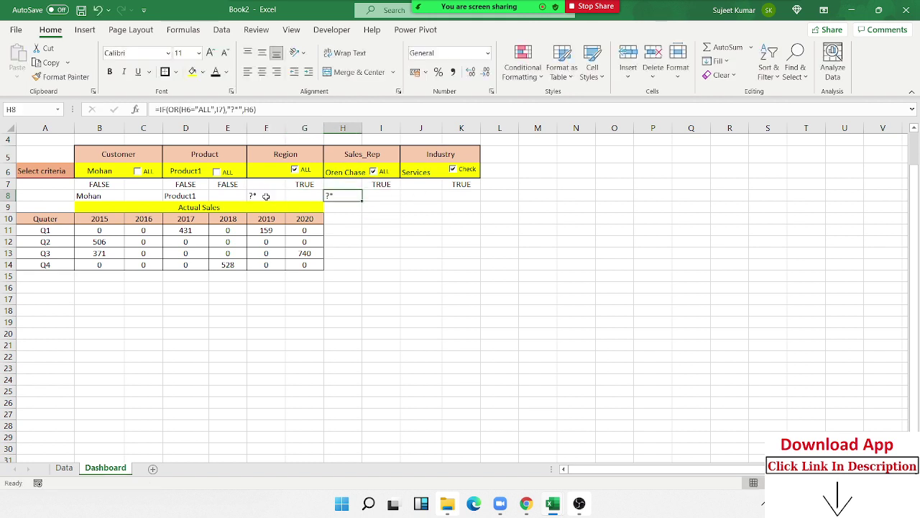
key("Right")
key("Right")
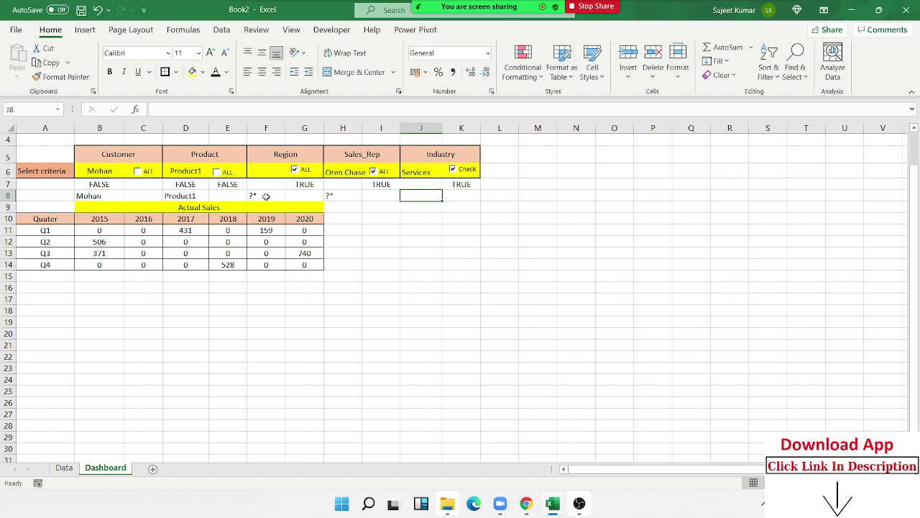
key("Left")
key("Left")
key("ctrl+c")
key("Right")
key("Right")
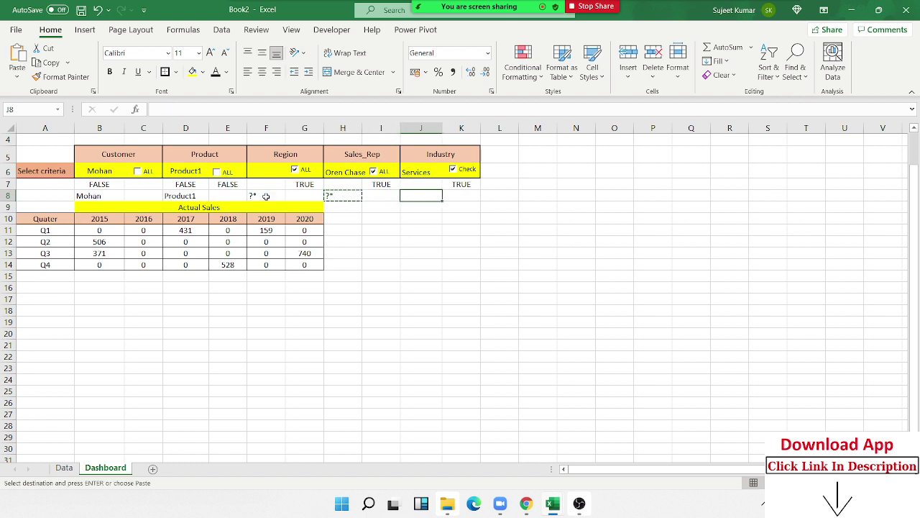
key("ctrl+v")
key("Escape")
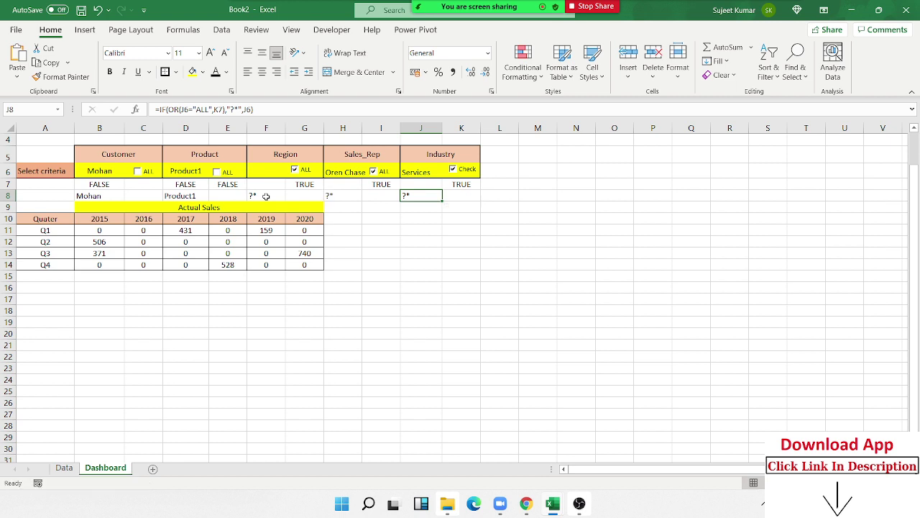
- Tick the Product ALL check box, then reopen B11's SUMIFS and delete its closing parenthesis
left_click(92, 229)
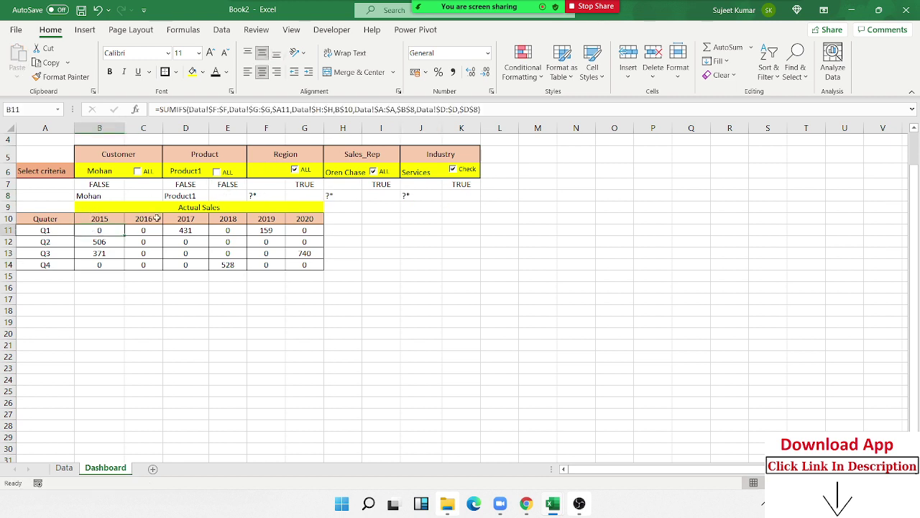
left_click(217, 172)
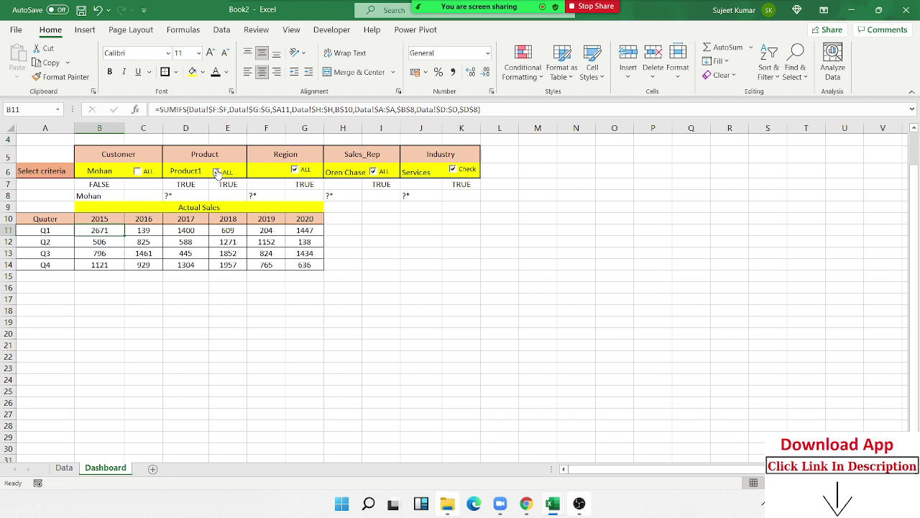
double_click(109, 228)
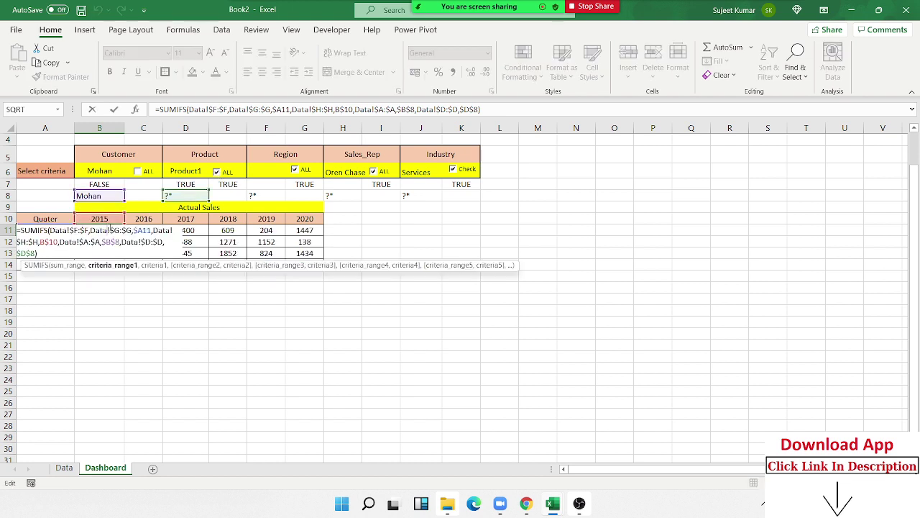
left_click(47, 254)
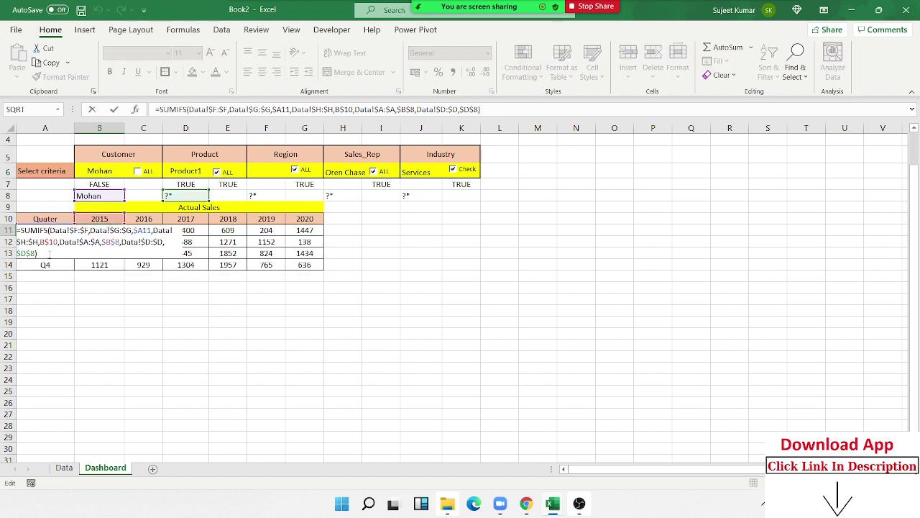
key("BackSpace")
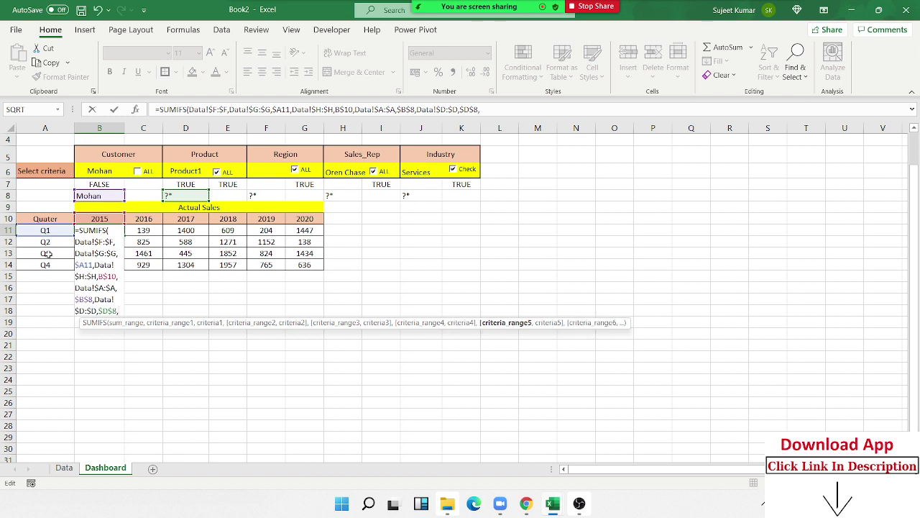
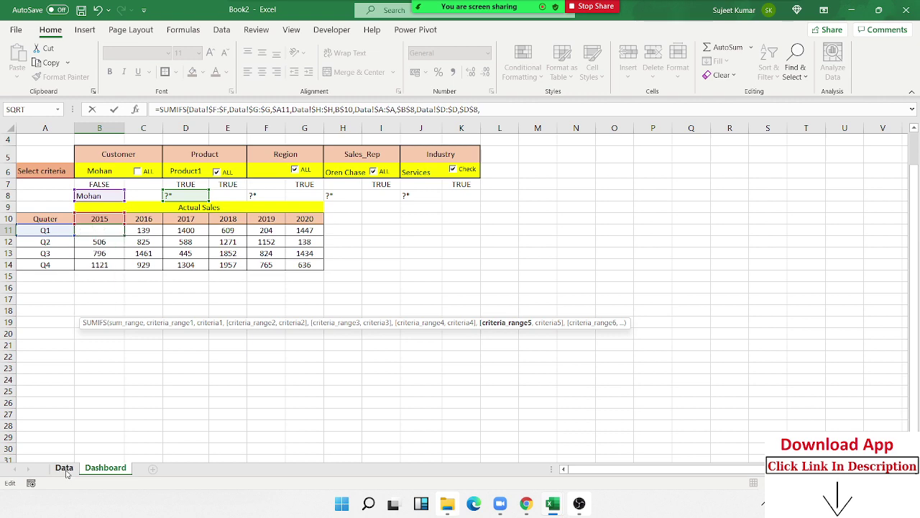
- Add a Region criteria pair to B11's SUMIFS, matching Data column C against Dashboard cell F8
left_click(64, 469)
left_click(143, 128)
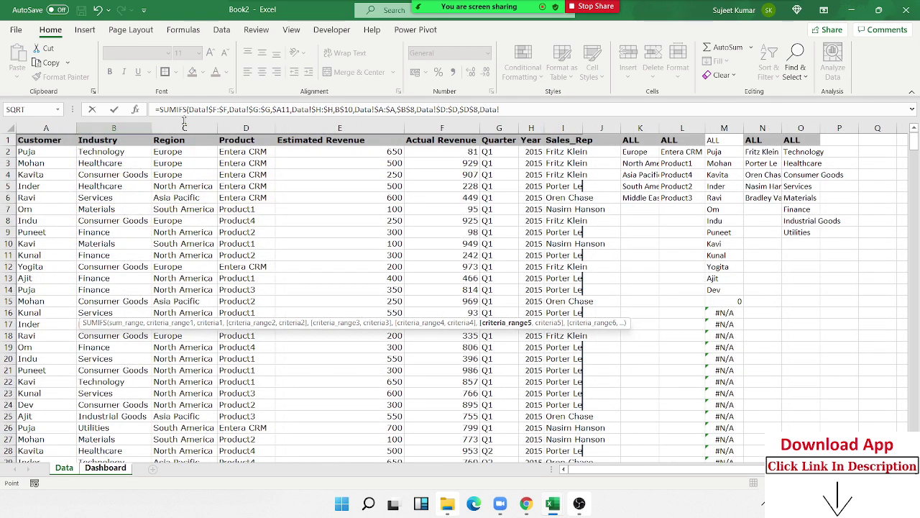
left_click(184, 123)
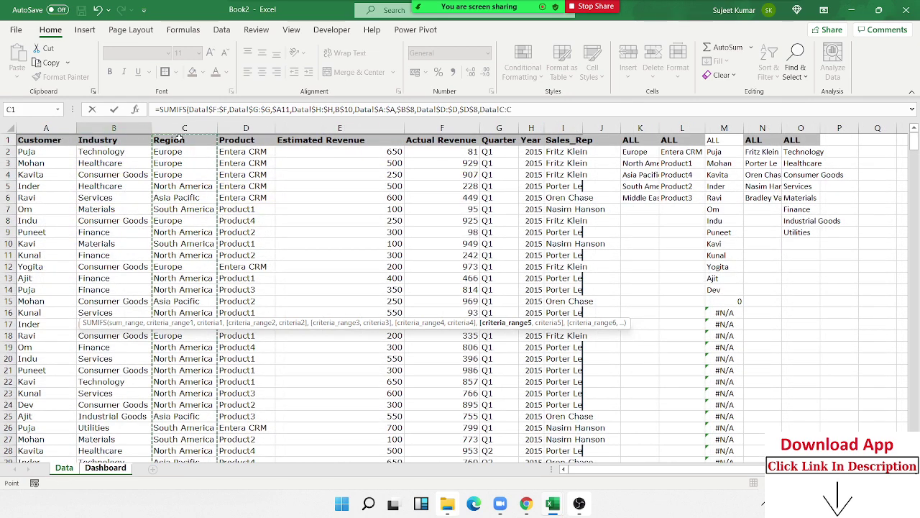
type(",")
left_click(123, 469)
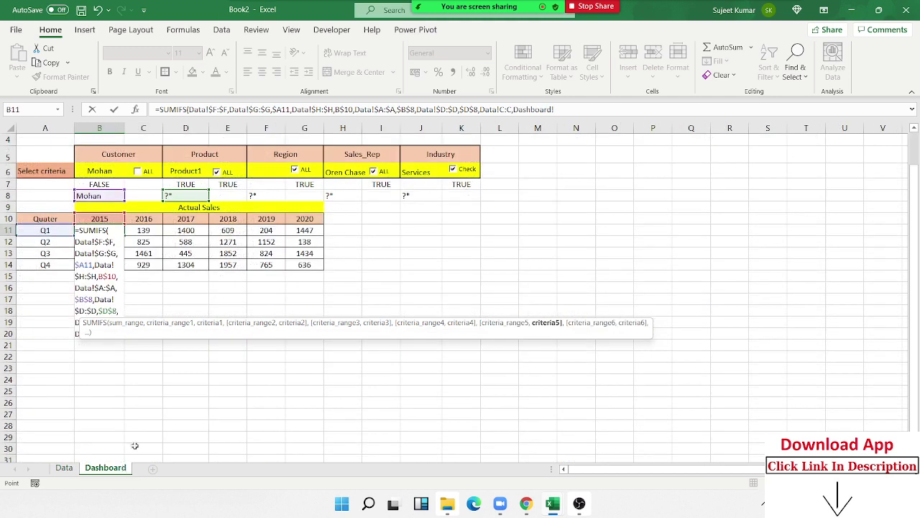
left_click(272, 194)
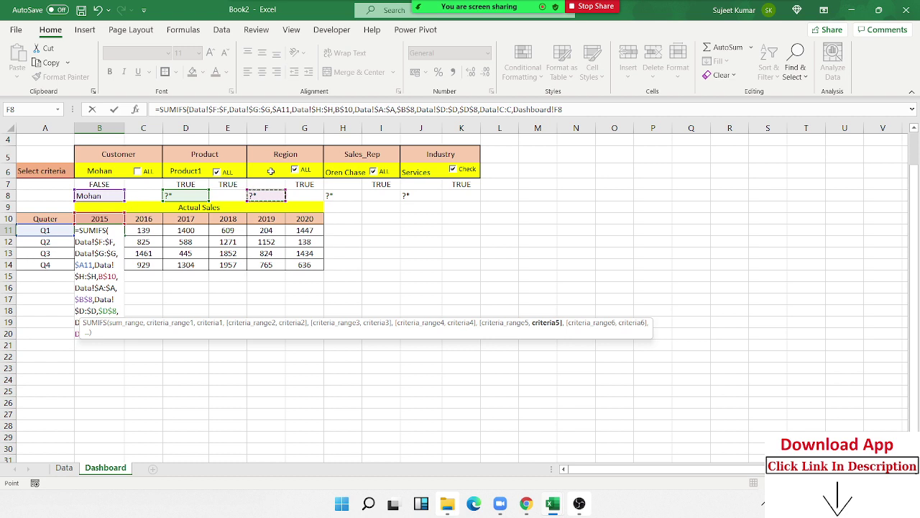
- Strip the sheet prefix from F8 and lock the pair as Data!$C:$C,$F$8, adding a comma
left_click(554, 113)
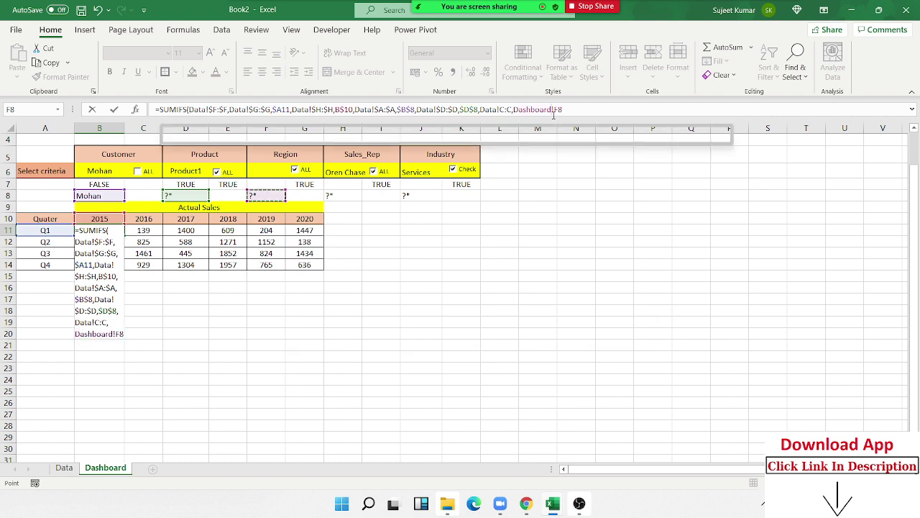
key("BackSpace")
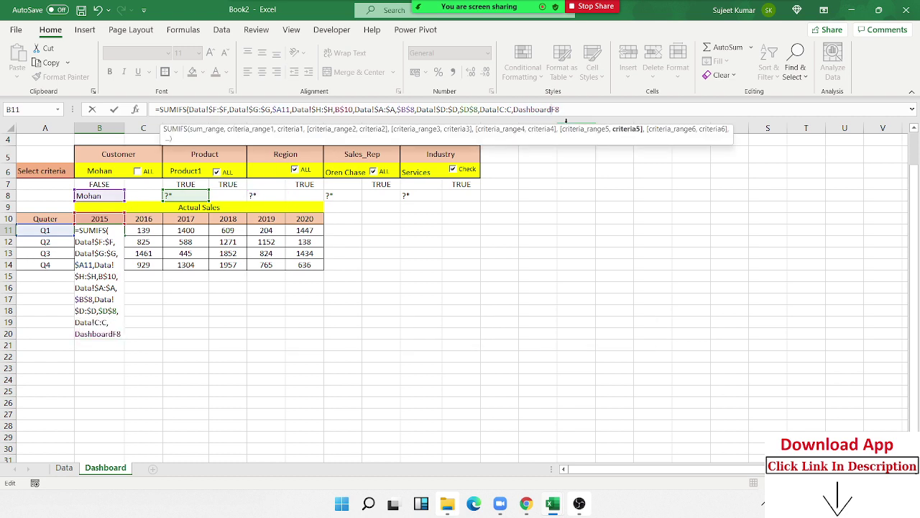
key("BackSpace")
key("BackSpace")
key("BackSpace")
key("BackSpace")
key("BackSpace")
key("BackSpace")
key("BackSpace")
key("BackSpace")
key("BackSpace")
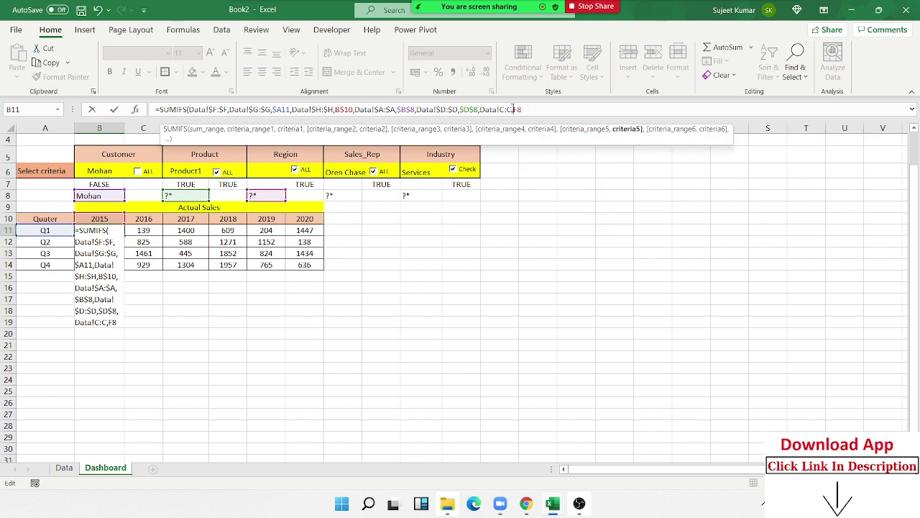
left_click(504, 109)
key("F4")
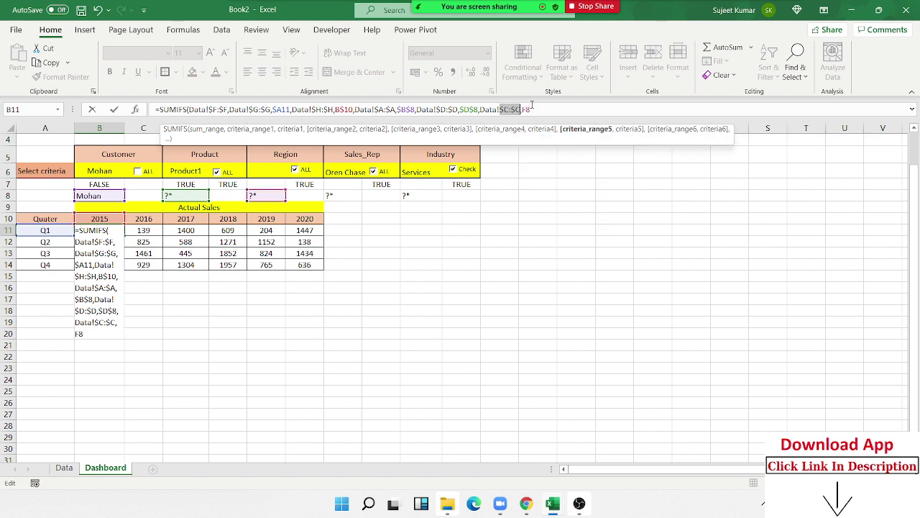
left_click(562, 110)
key("F4")
left_click(561, 110)
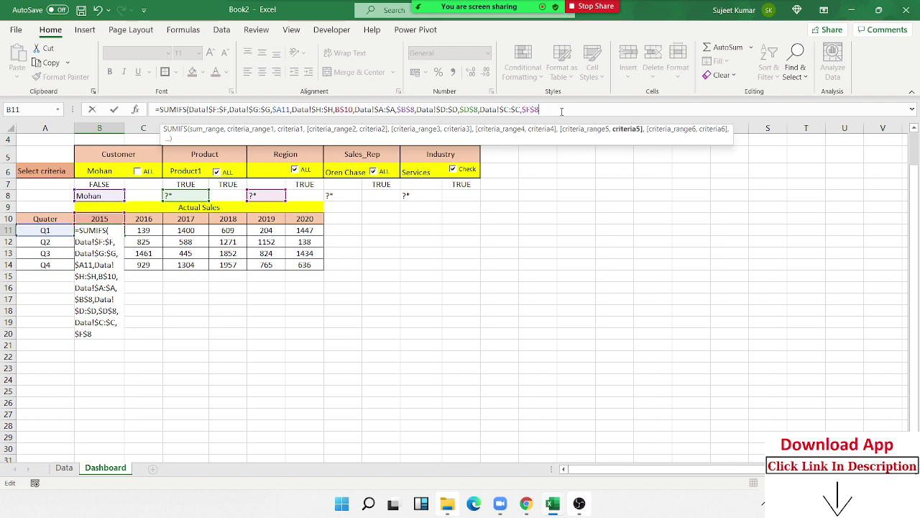
type(",")
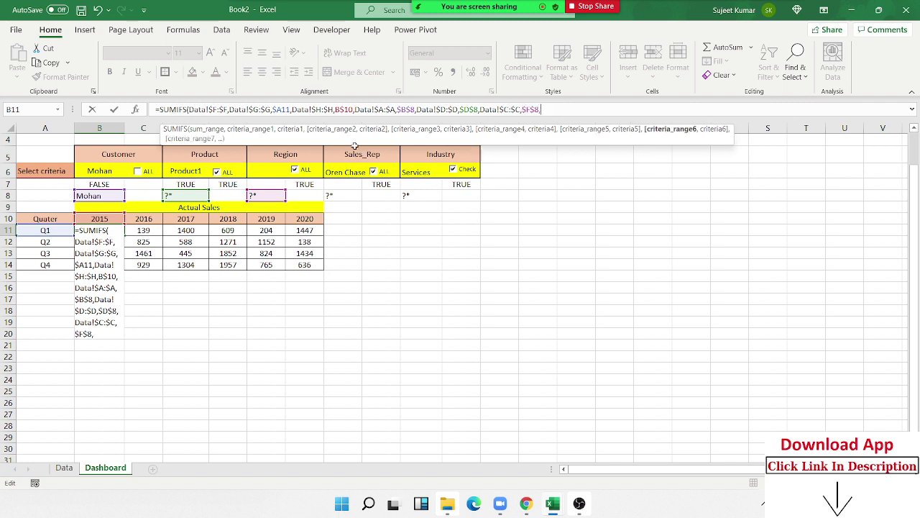
- Add a Sales_Rep criteria pair matching all of Data column I against Dashboard cell H8
left_click(64, 467)
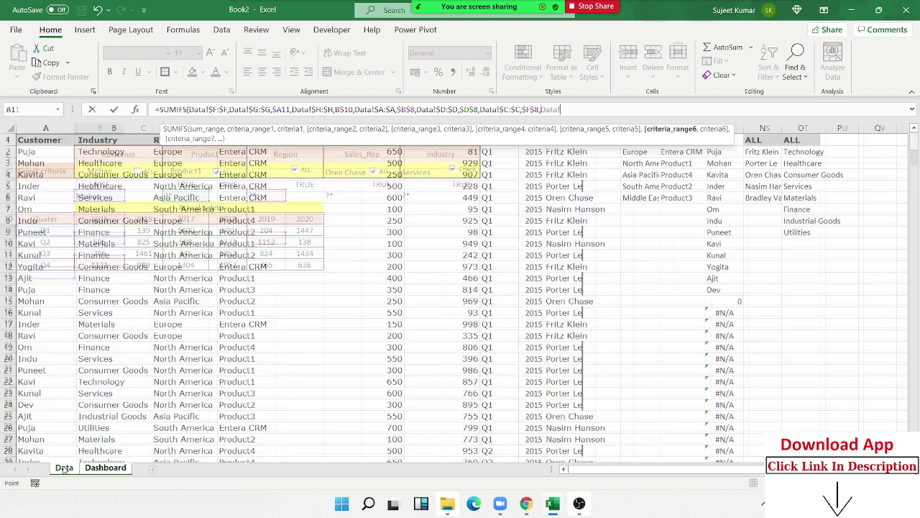
left_click(562, 220)
key("ctrl+space")
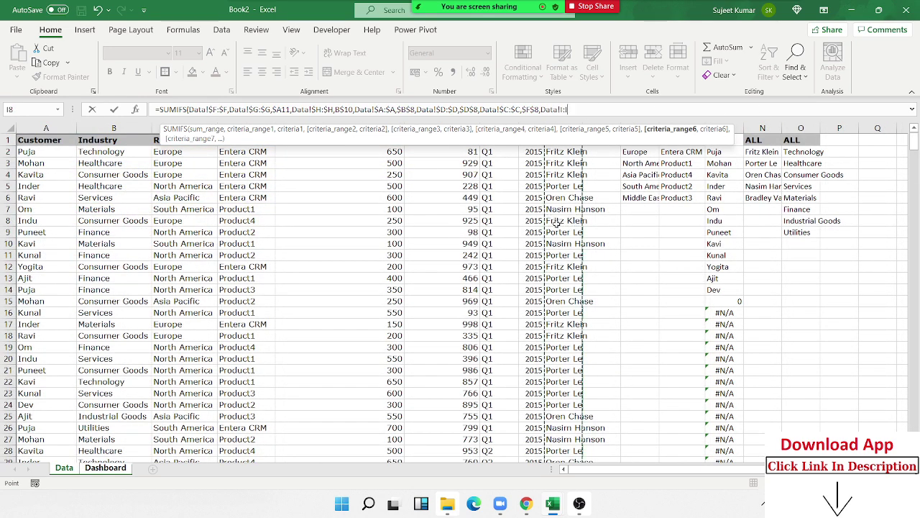
type(",")
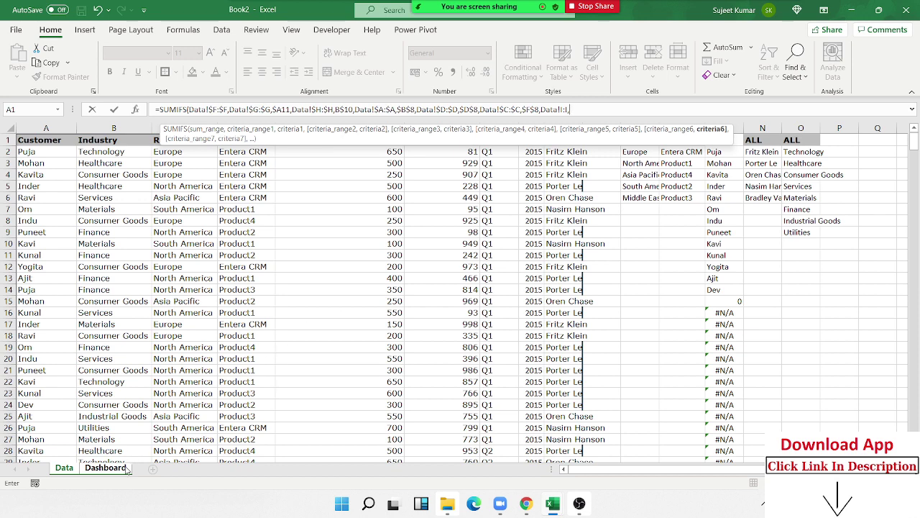
left_click(105, 467)
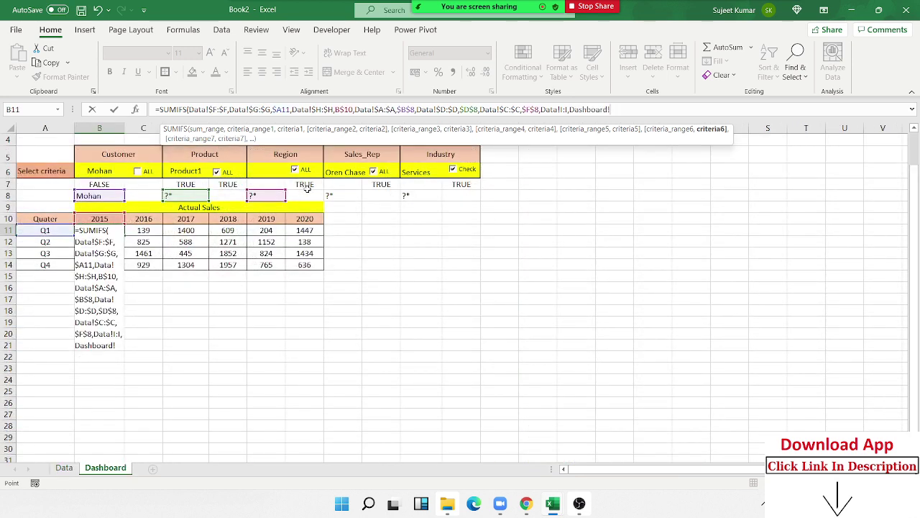
left_click(345, 195)
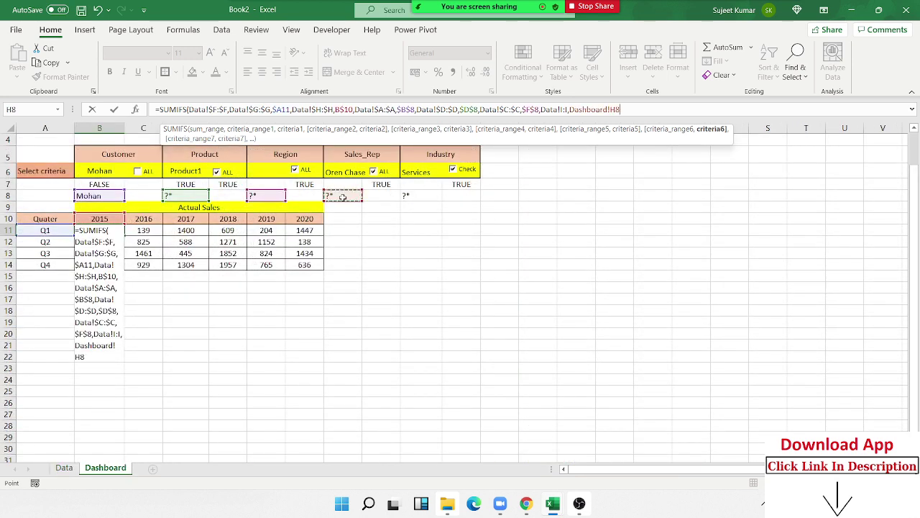
- Remove the sheet prefix from H8 and lock the pair as Data!$I:$I,$H$8, followed by a comma
left_click(580, 108)
key("Delete")
key("Delete")
key("Delete")
key("Delete")
key("Delete")
key("Delete")
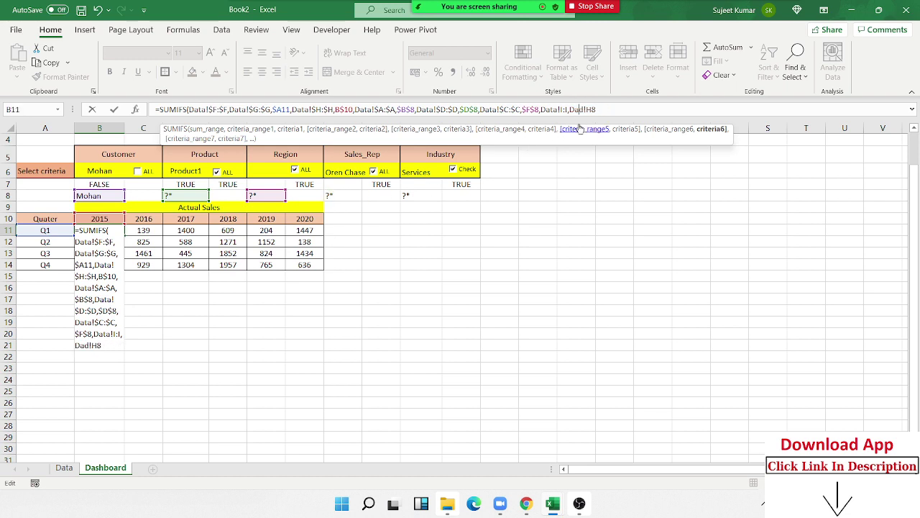
key("Delete")
key("Delete")
key("Delete")
key("BackSpace")
key("BackSpace")
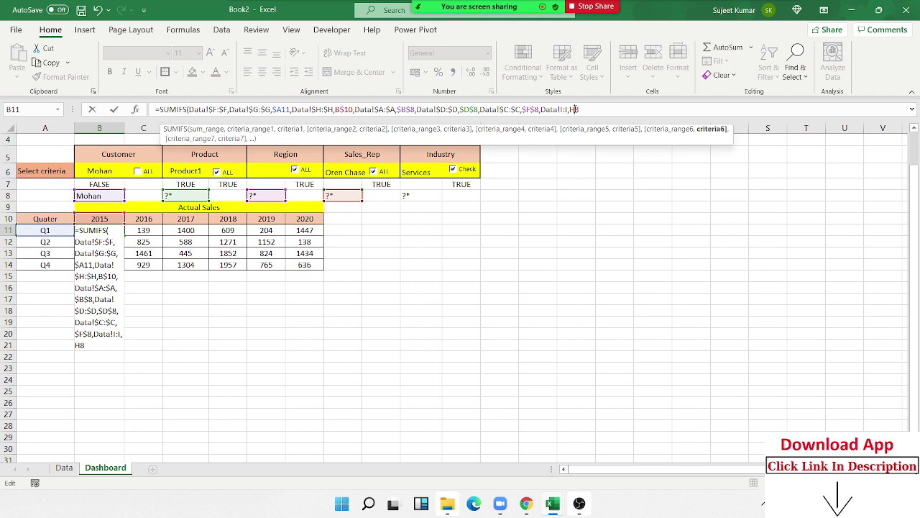
key("F4")
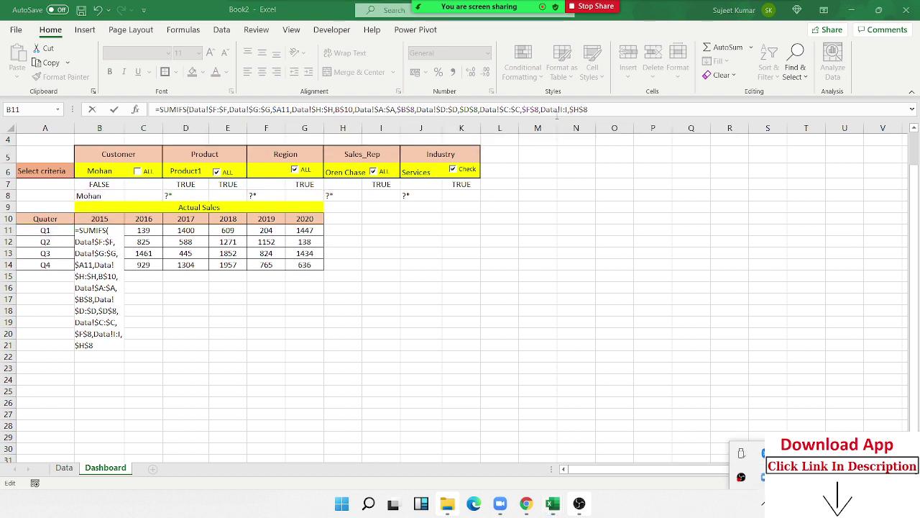
left_click_drag(559, 109, 575, 109)
key("F4")
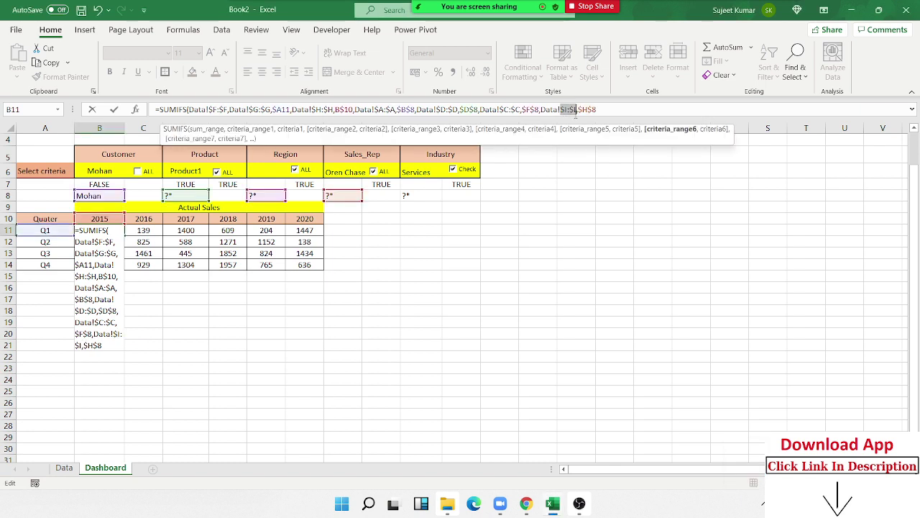
left_click(610, 109)
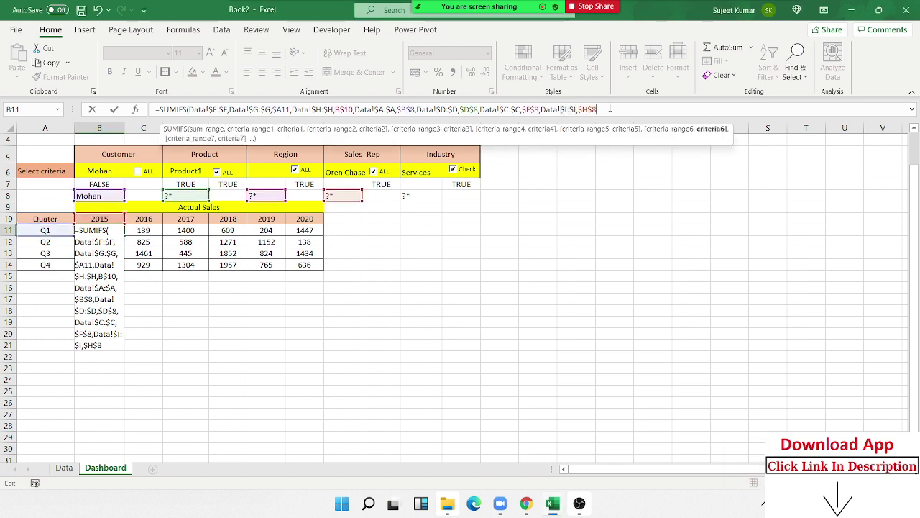
type(",")
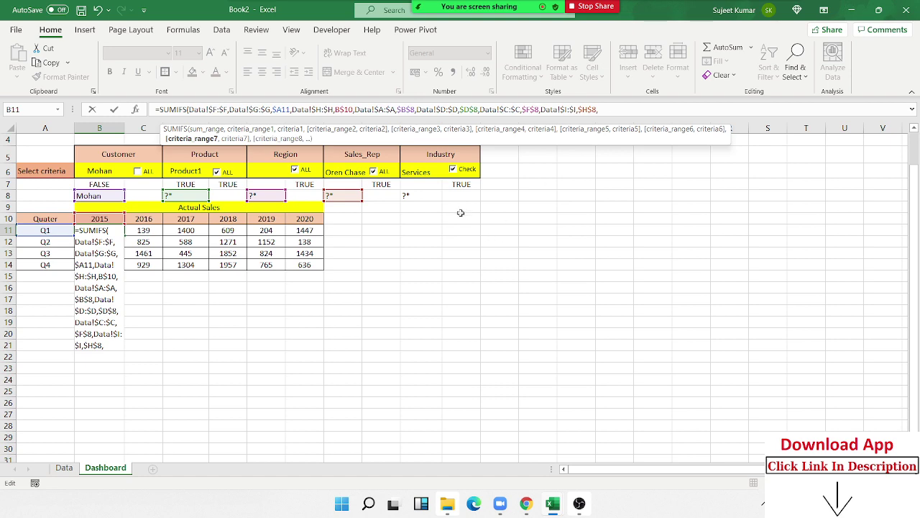
- Add an Industry criteria pair matching Data column B against Dashboard cell J8
left_click(64, 467)
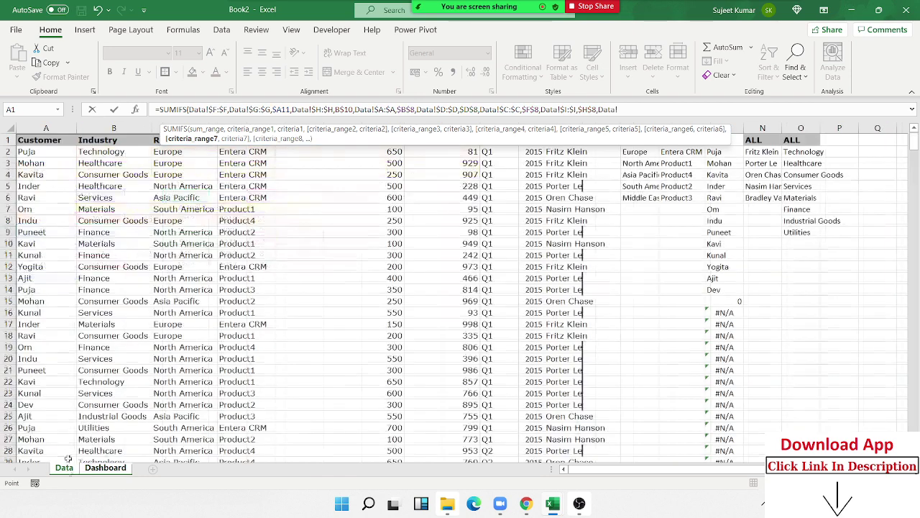
left_click(114, 128)
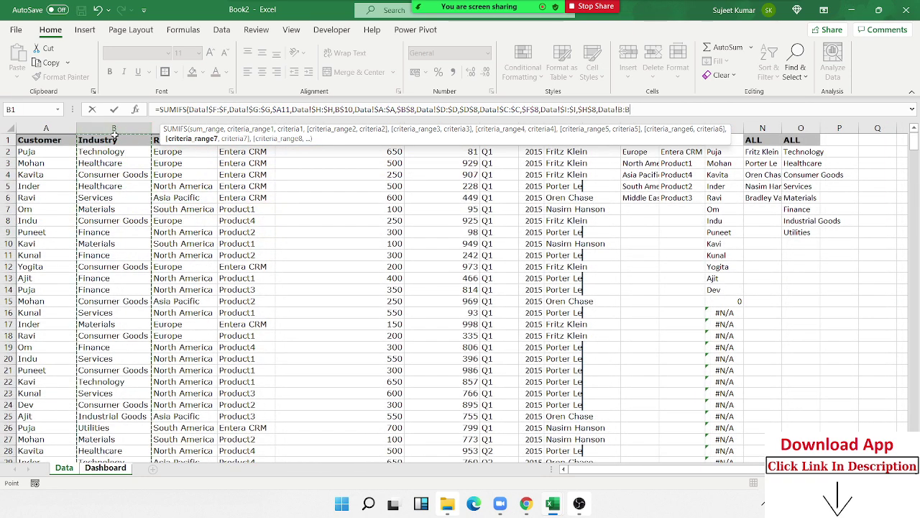
type(",")
left_click(106, 467)
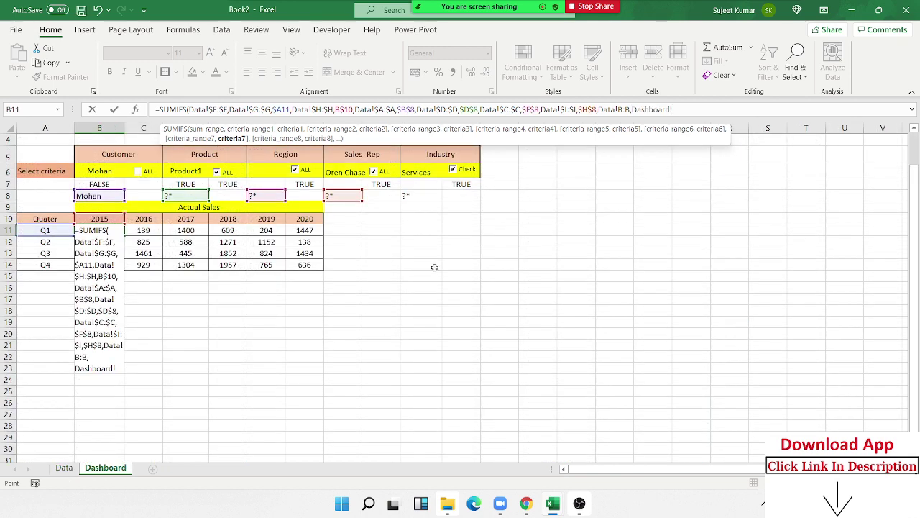
left_click(431, 195)
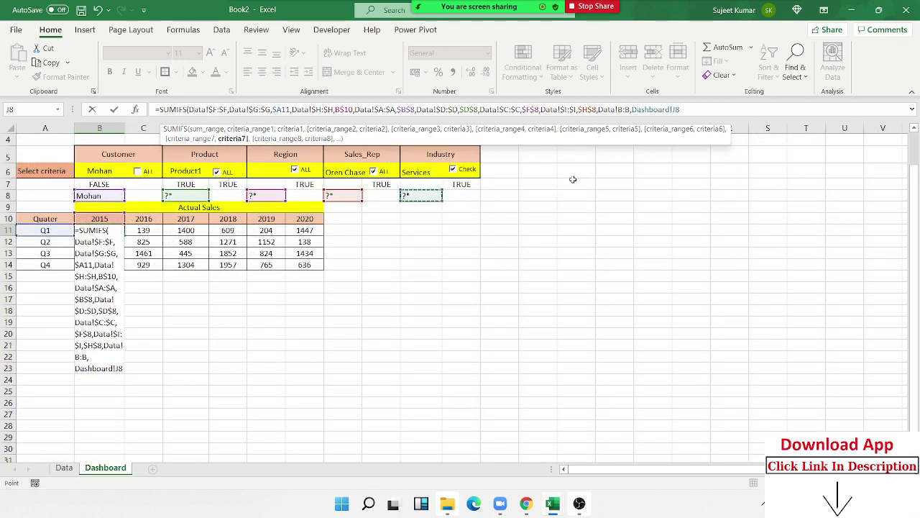
- Lock the pair as Data!$B:$B,$J$8 and commit the formula, giving 2671 for Q1 2015
left_click(622, 109)
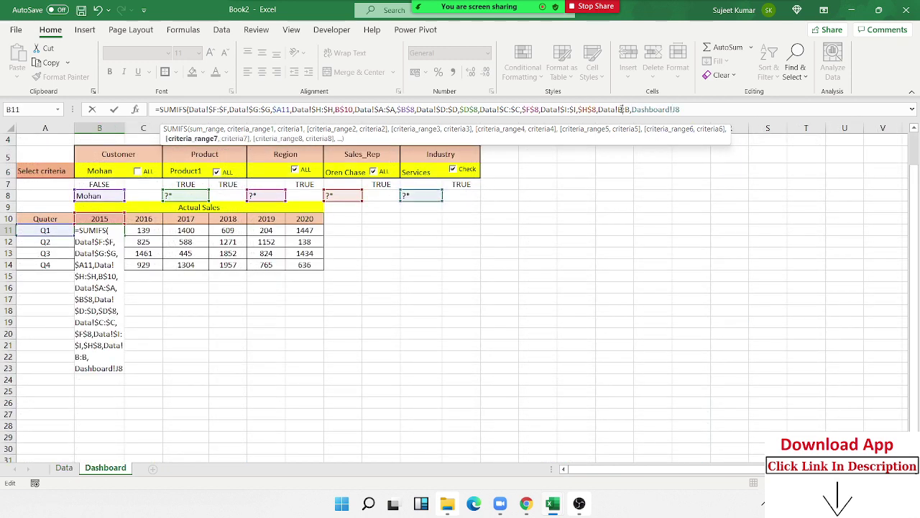
key("F4")
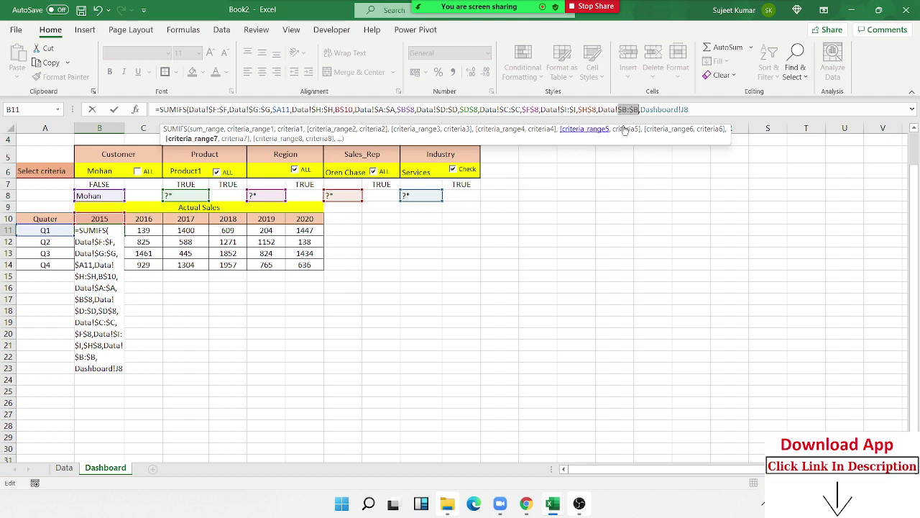
left_click(644, 109)
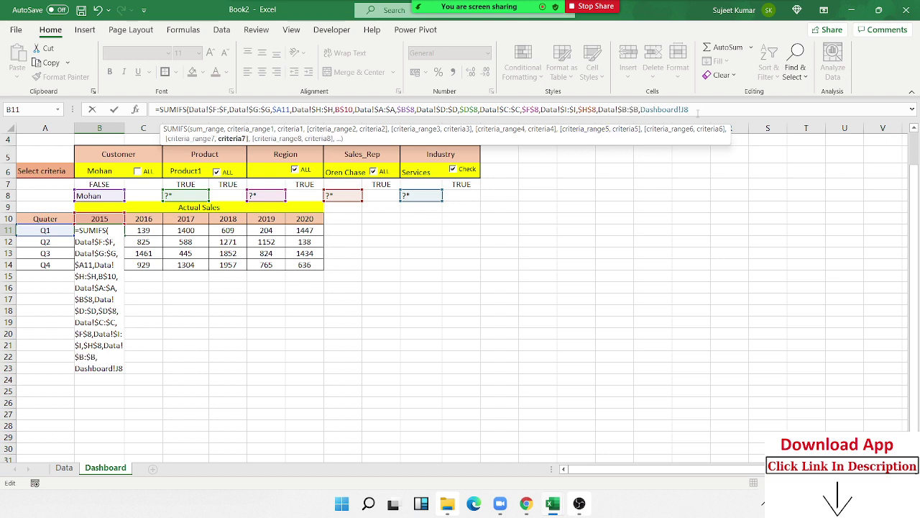
key("Delete")
key("Delete")
key("Delete")
key("Delete")
key("Delete")
key("Delete")
key("Delete")
key("Delete")
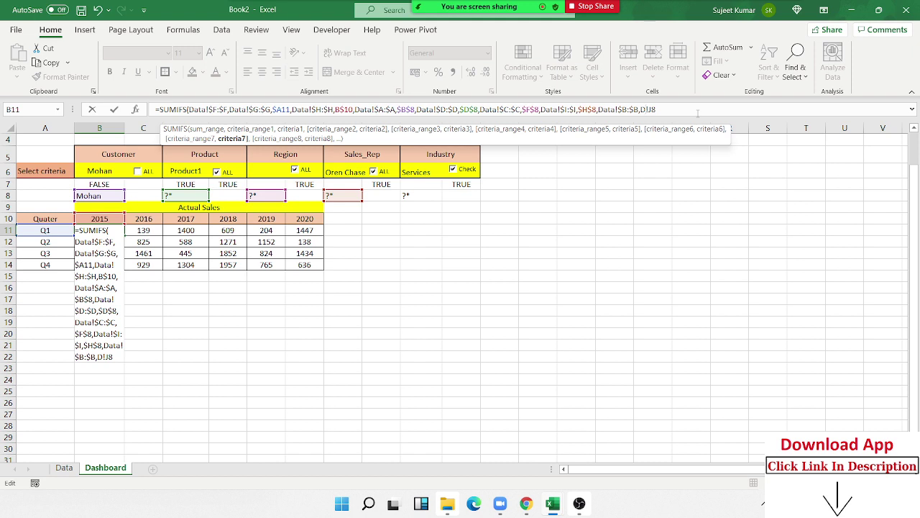
key("Delete")
key("BackSpace")
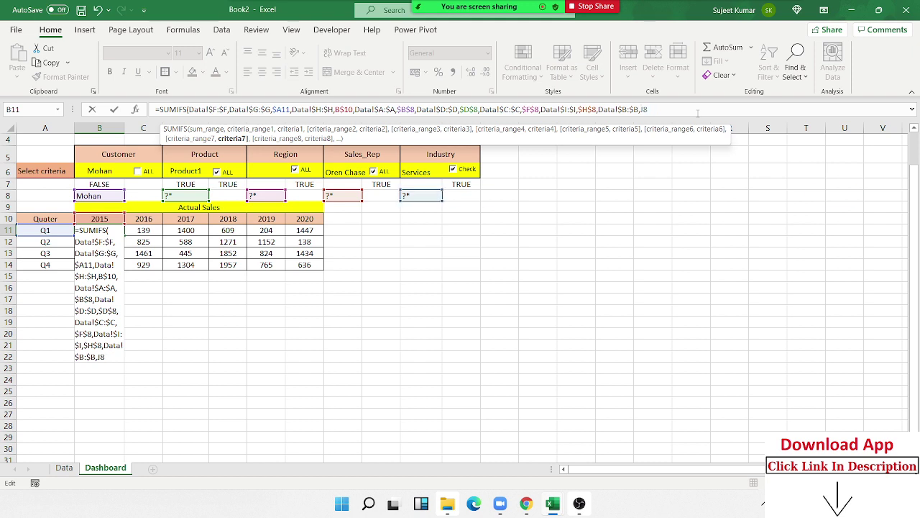
key("F4")
key("Return")
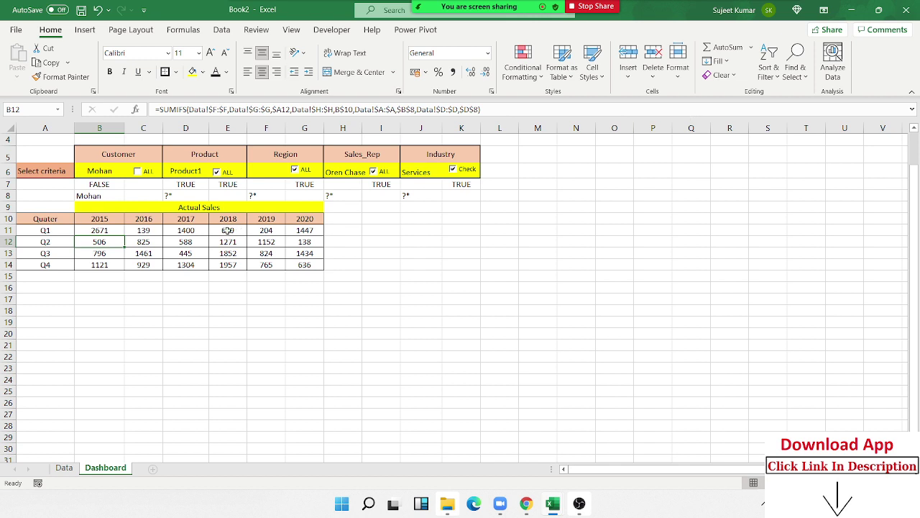
left_click(120, 227)
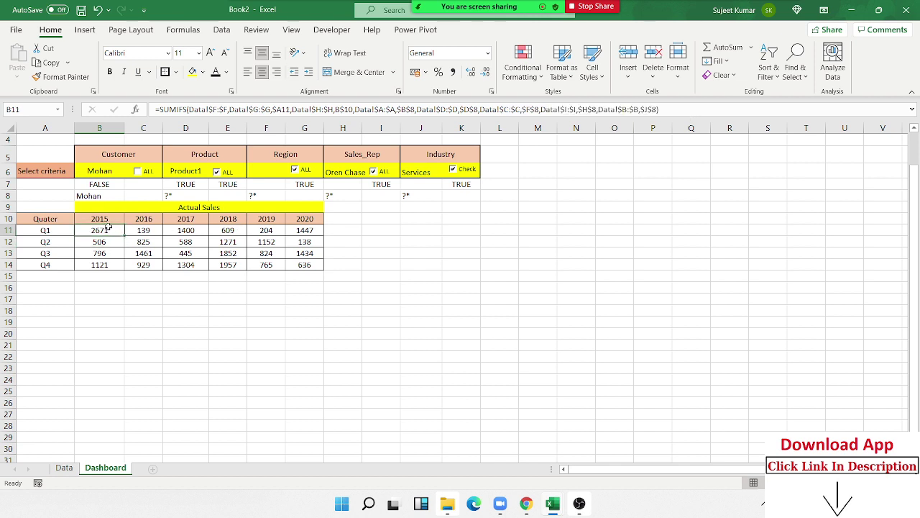
mouse_move(113, 230)
left_mouse_down()
mouse_move(194, 248)
mouse_move(161, 246)
left_mouse_up()
key("Escape")
left_click_drag(92, 230, 307, 266)
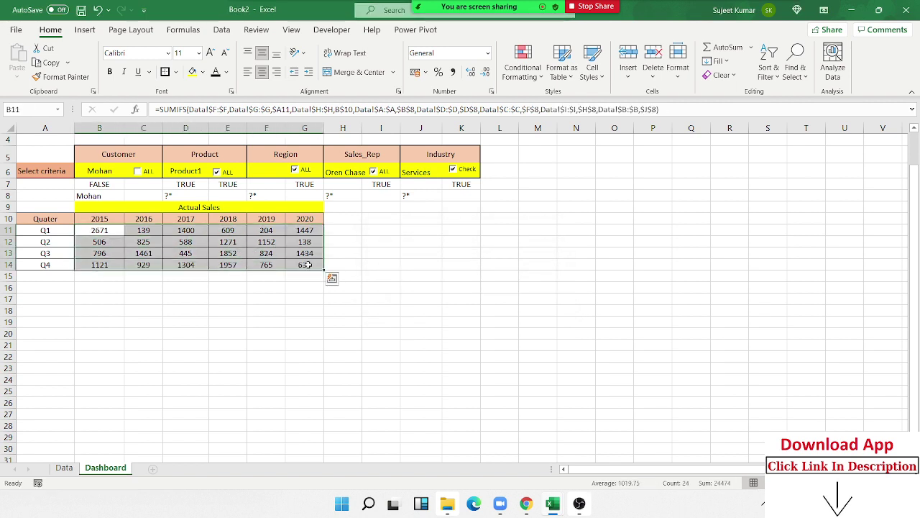
left_click(408, 263)
- Filter the grid to Services industry and Europe region, clearing ALL for reps, regions and products
left_click(460, 176)
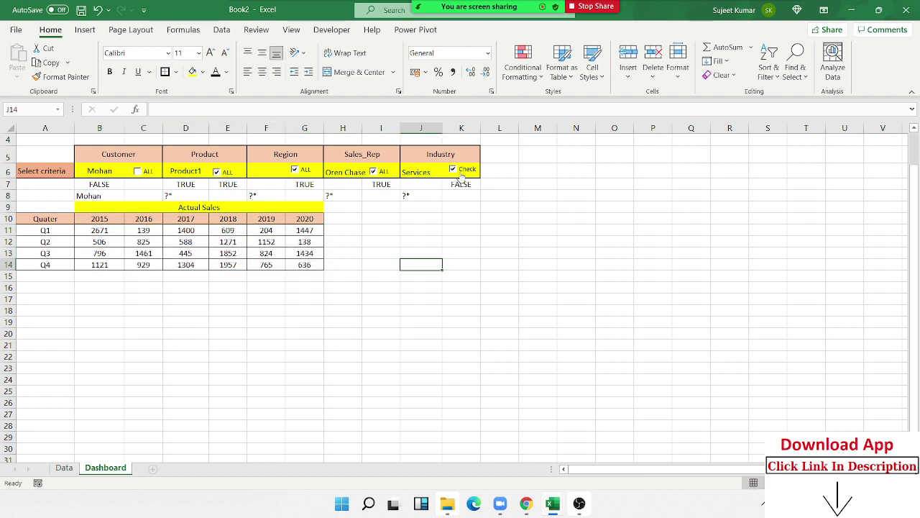
left_click(422, 172)
left_click(238, 243)
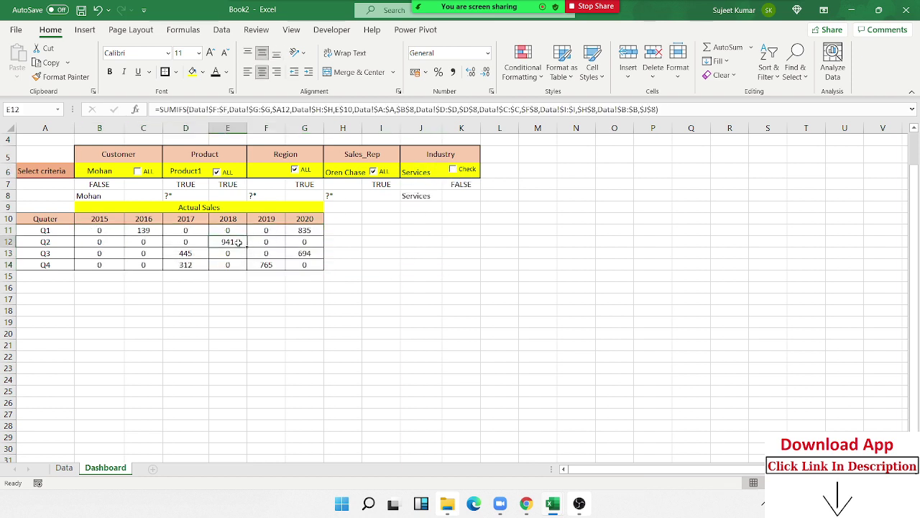
left_click(373, 171)
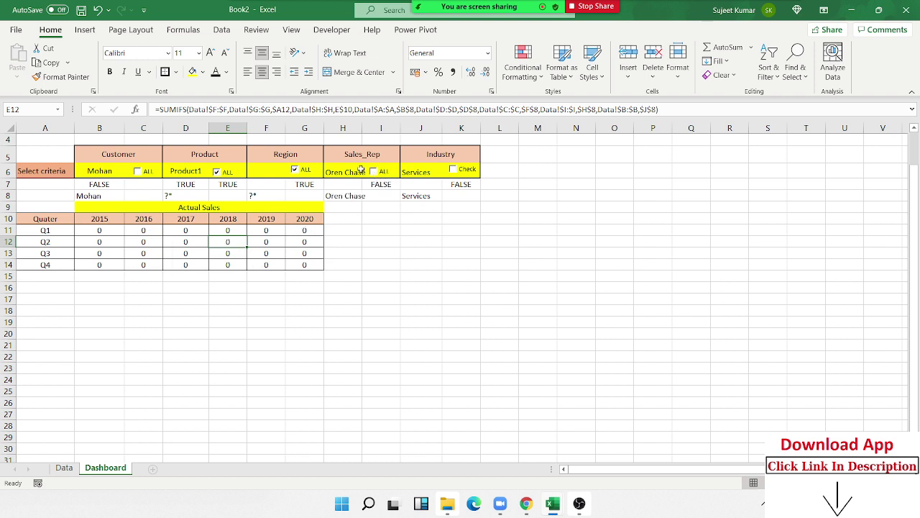
left_click(294, 170)
left_click(273, 170)
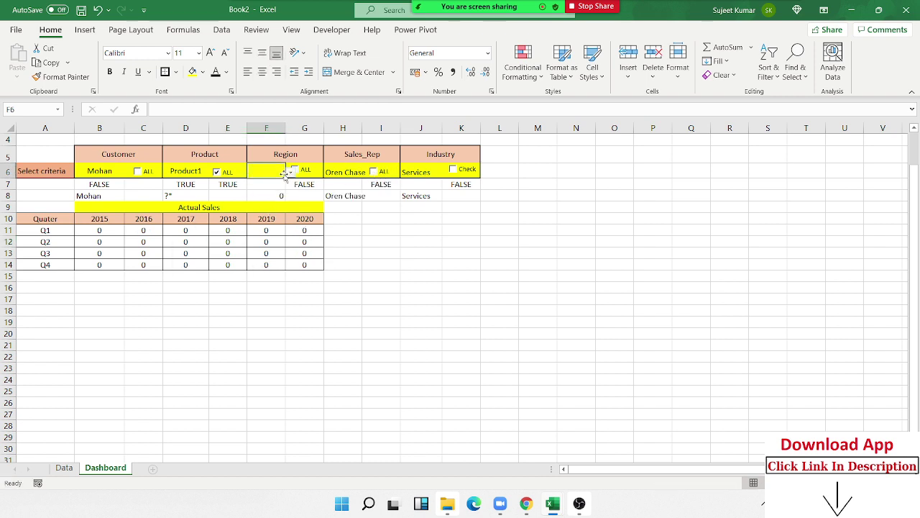
left_click(290, 174)
left_click(273, 191)
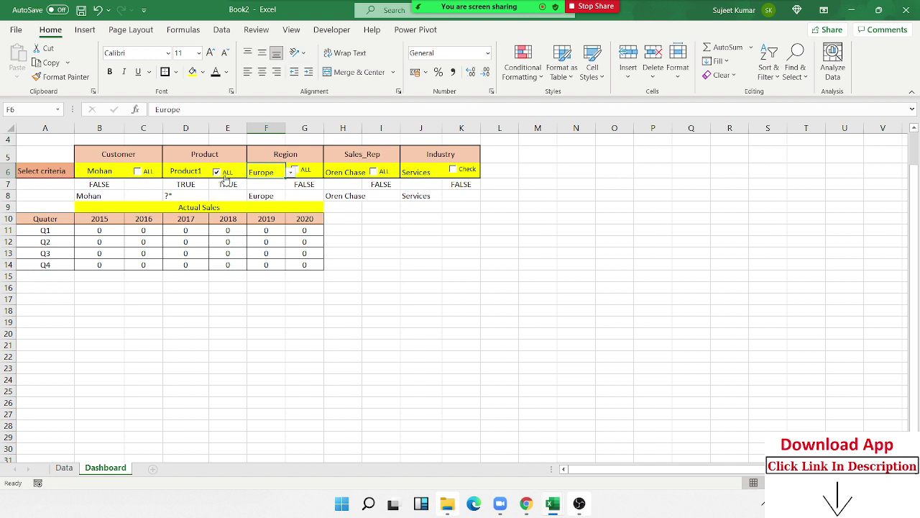
left_click(217, 172)
left_click(115, 171)
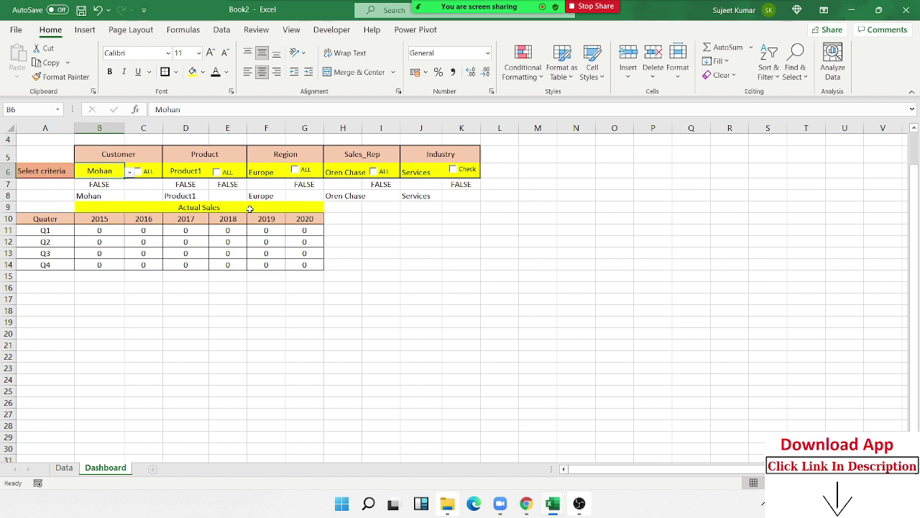
left_click(103, 231)
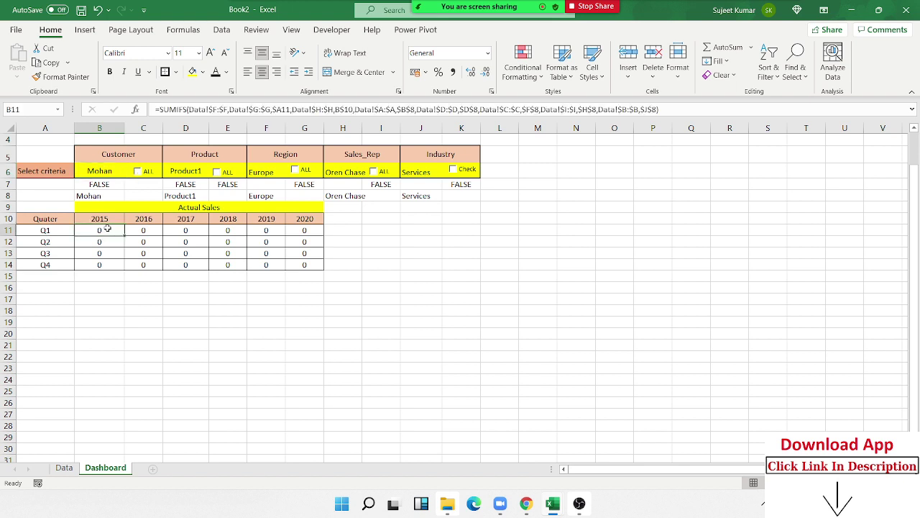
- Re-tick ALL for Sales_Rep, Region and Product
left_click(109, 173)
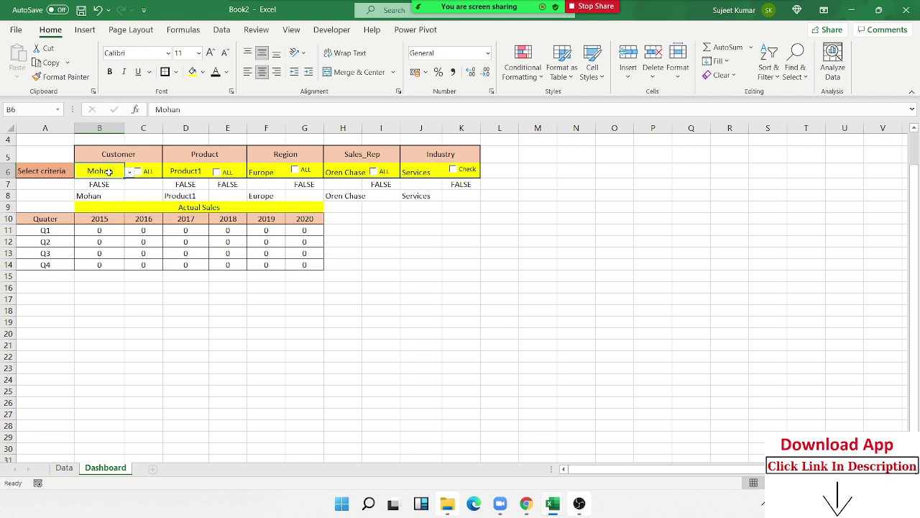
left_click(187, 174)
left_click(264, 173)
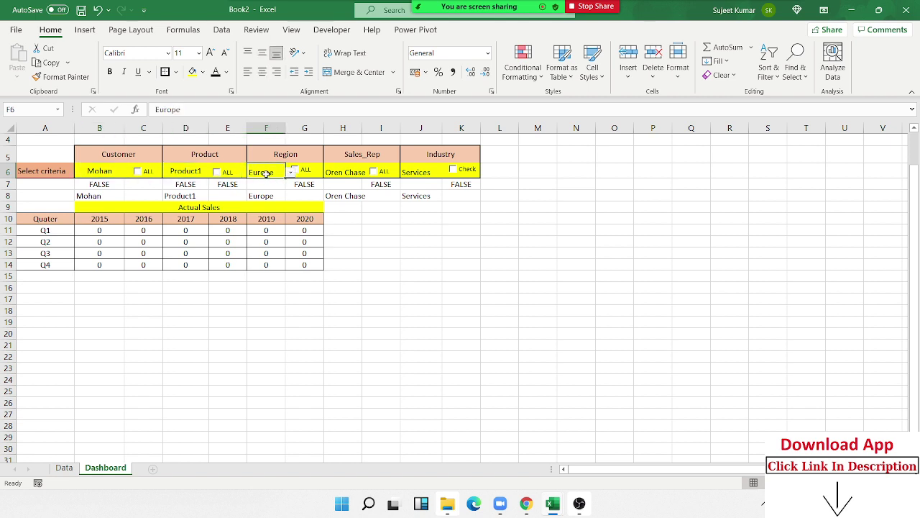
left_click(345, 171)
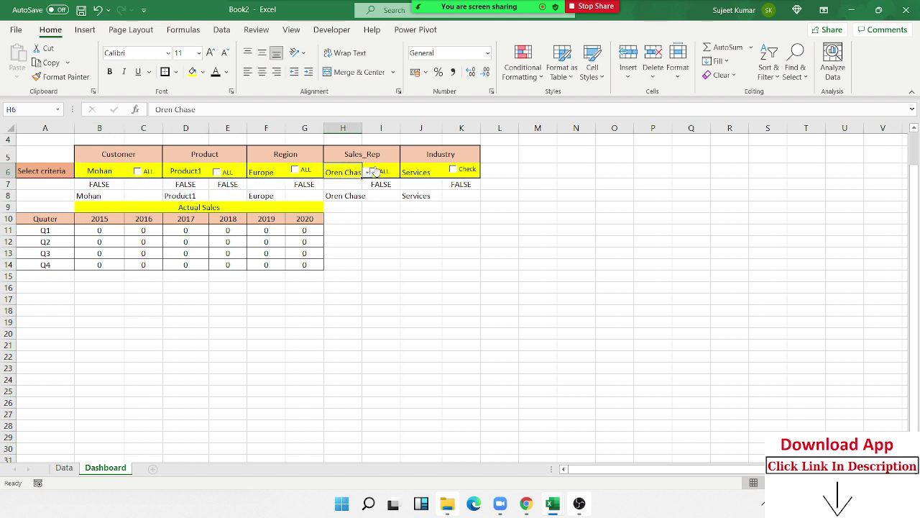
left_click(375, 171)
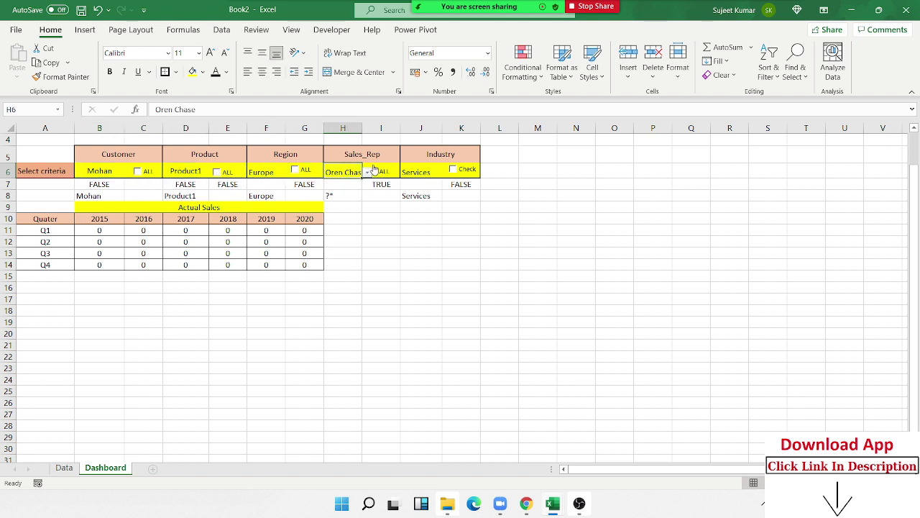
left_click(296, 170)
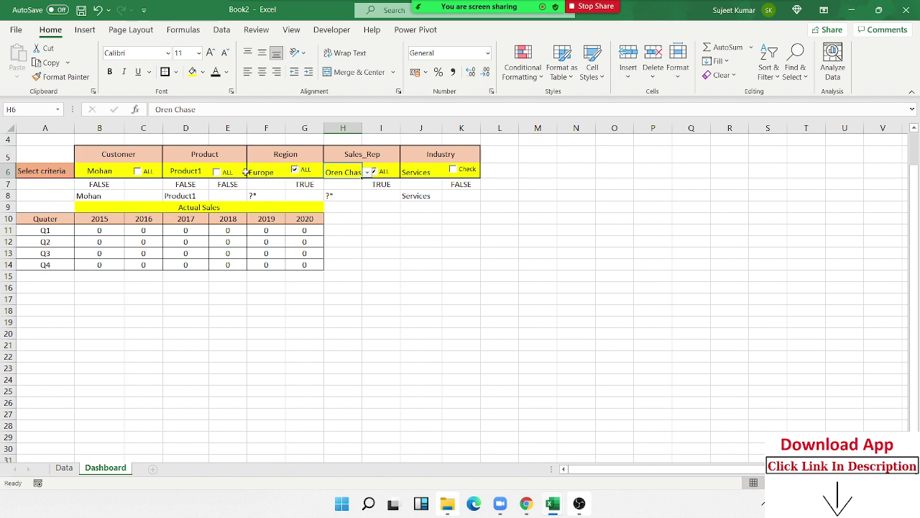
left_click(217, 173)
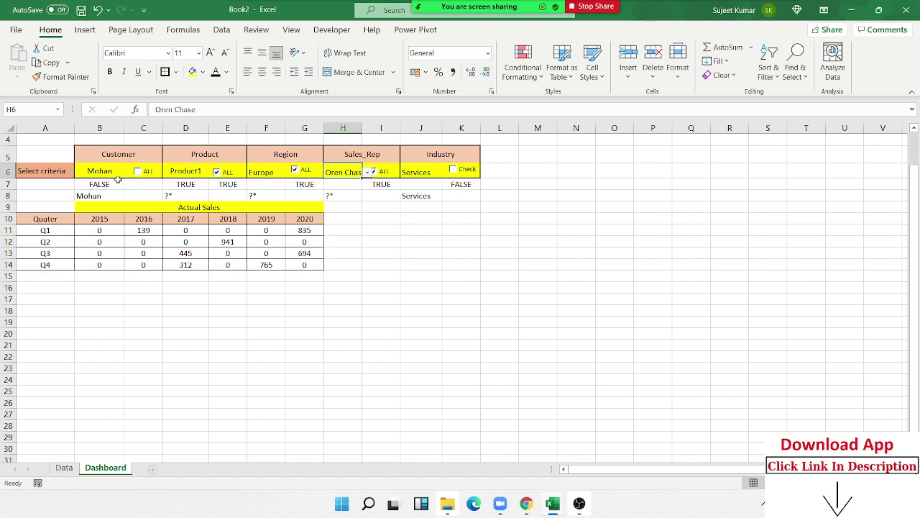
- Filter by Product4, then Product2, and check the recalculated values in C11 and F14
left_click(176, 170)
left_click(218, 173)
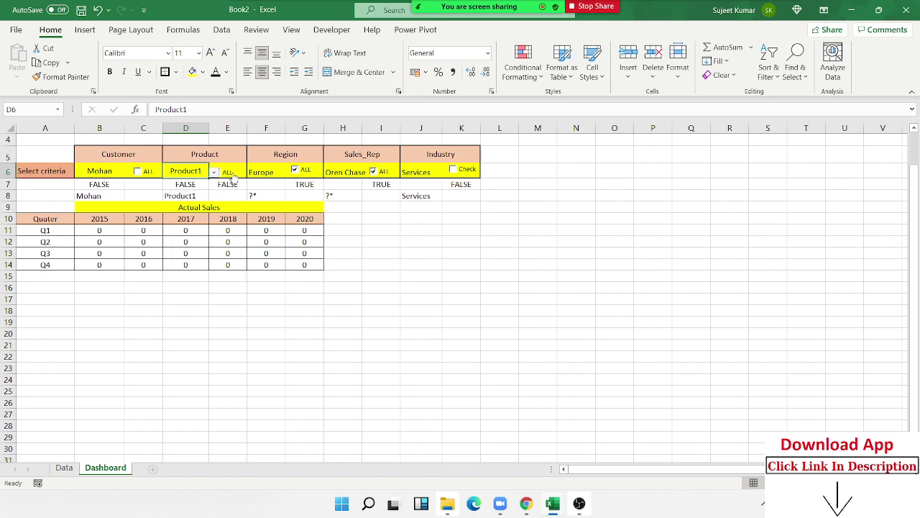
left_click(173, 335)
left_click(192, 175)
left_click(214, 174)
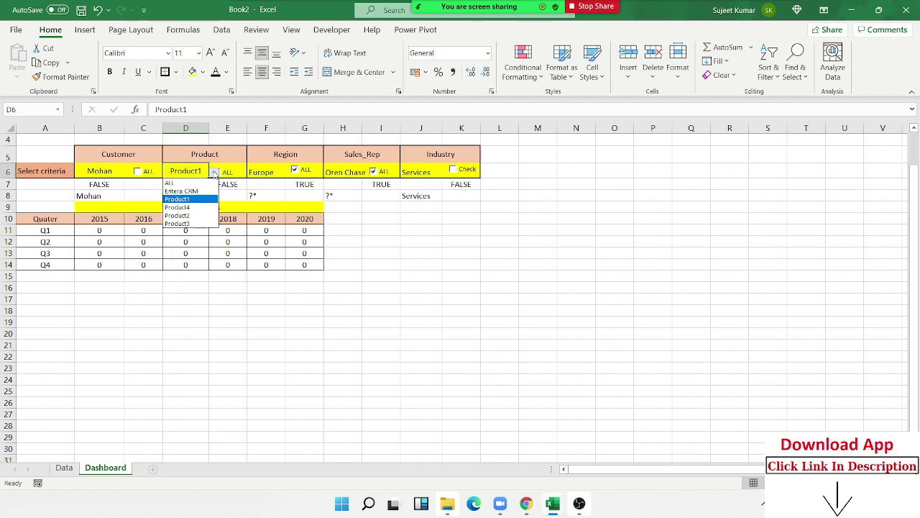
left_click(203, 207)
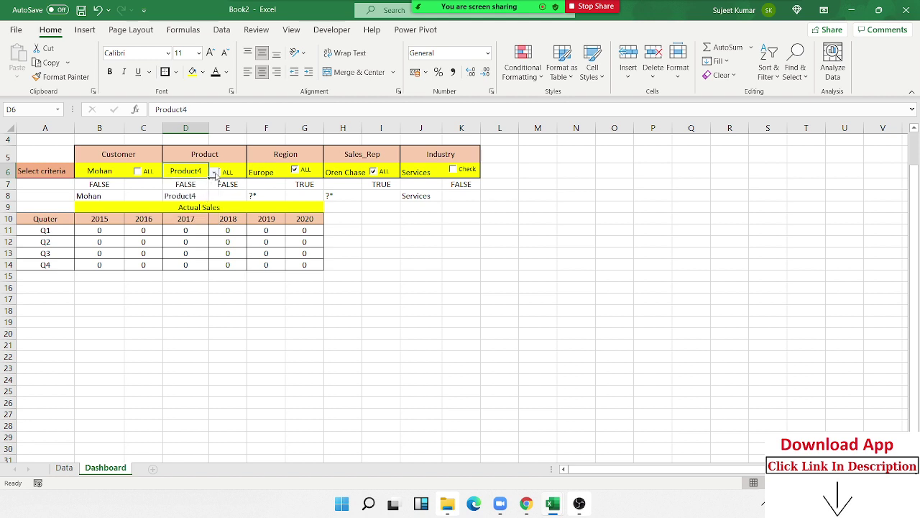
left_click(214, 173)
left_click(211, 220)
left_click(154, 229)
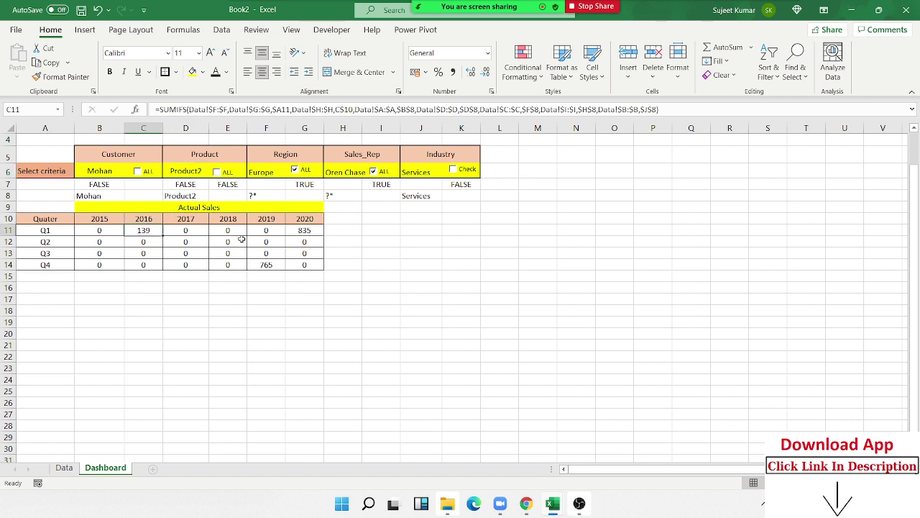
left_click(260, 264)
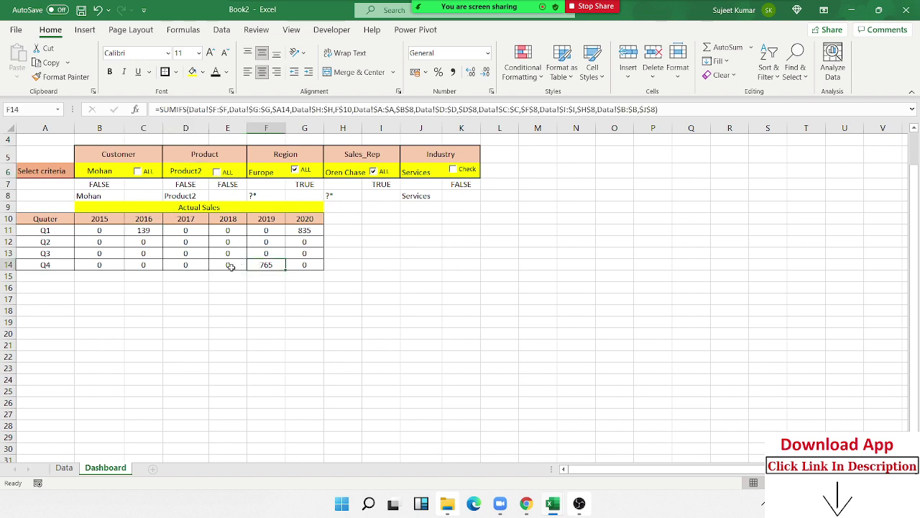
- Tick ALL for Region, Product and Customer, leaving Services-only totals like 1704
left_click(295, 170)
left_click(294, 170)
left_click(217, 172)
left_click(147, 178)
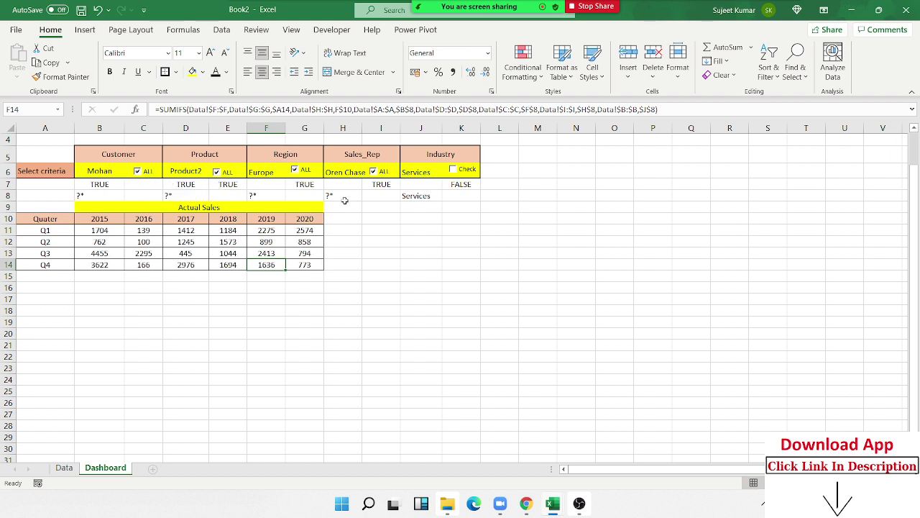
- Change the Industry checkbox label from Check to ALL
right_click(460, 174)
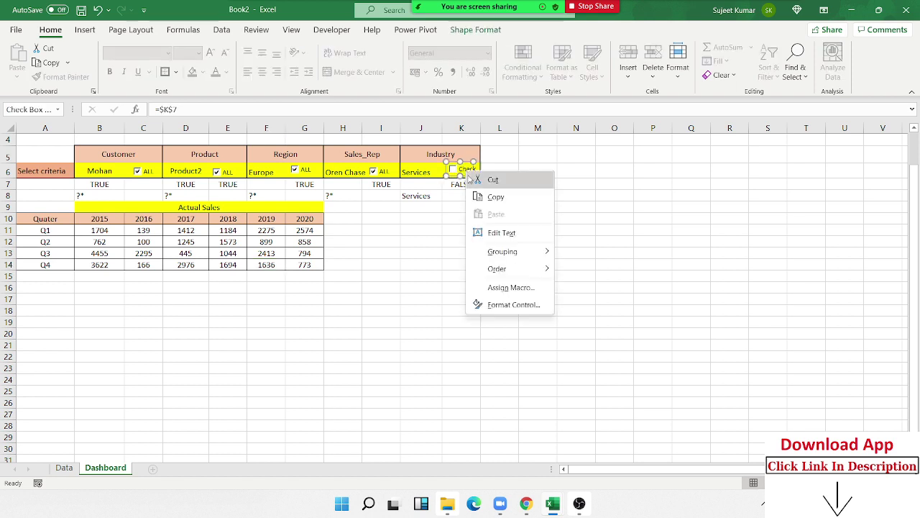
left_click(504, 233)
key("ctrl+a")
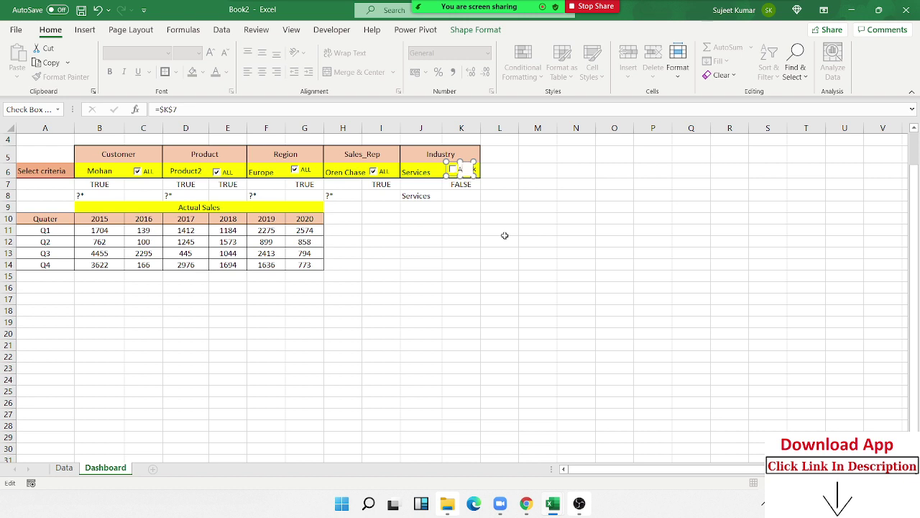
left_click(500, 238)
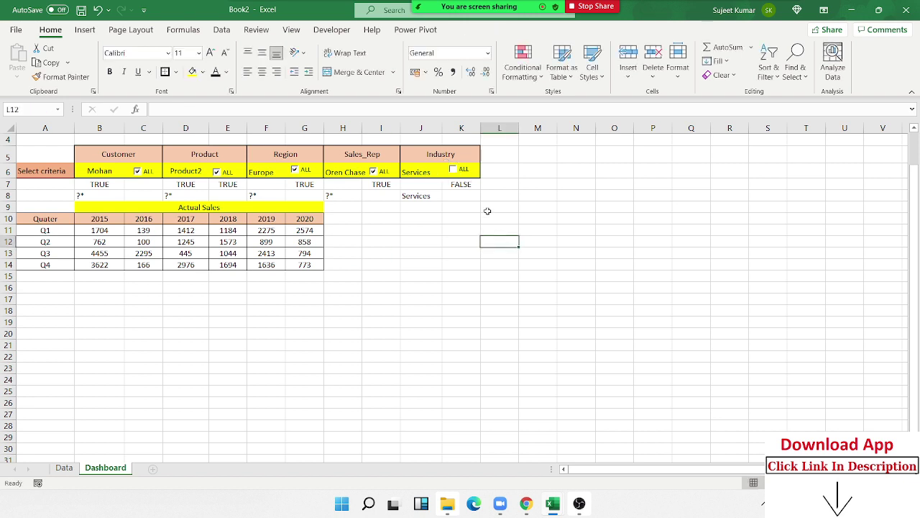
- Nudge the Industry checkbox two steps down into line with the other boxes
right_click(464, 169)
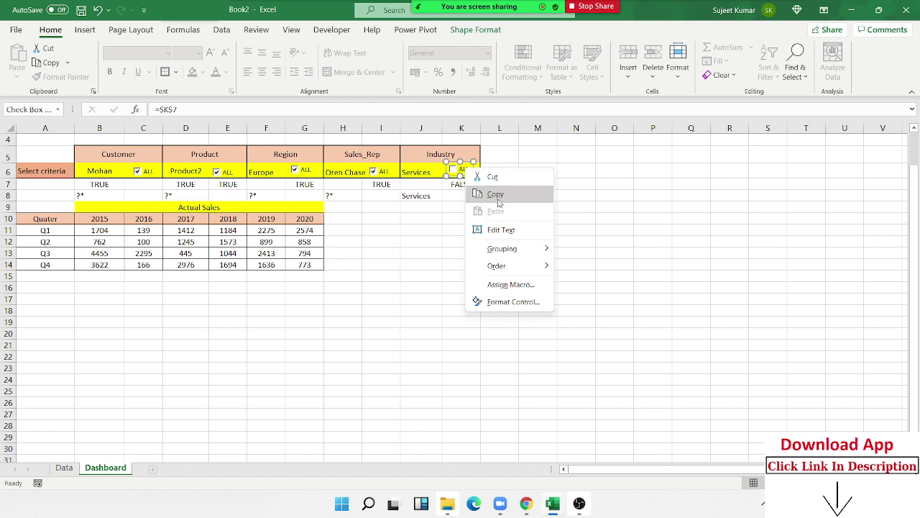
left_click(496, 194)
key("Down")
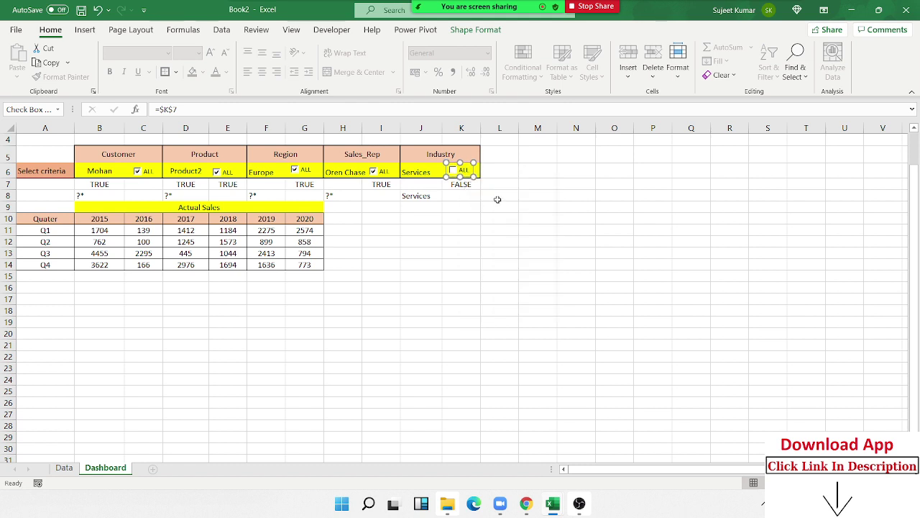
key("Down")
key("Down")
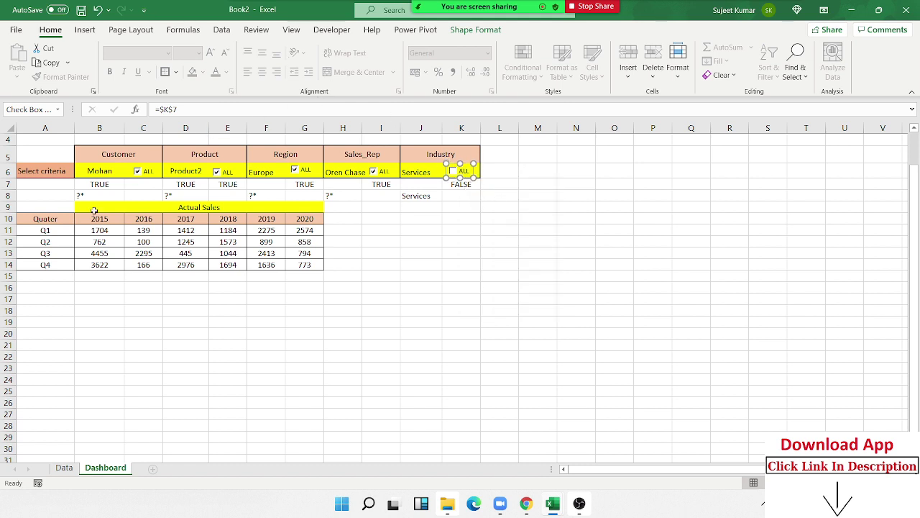
left_click(97, 230)
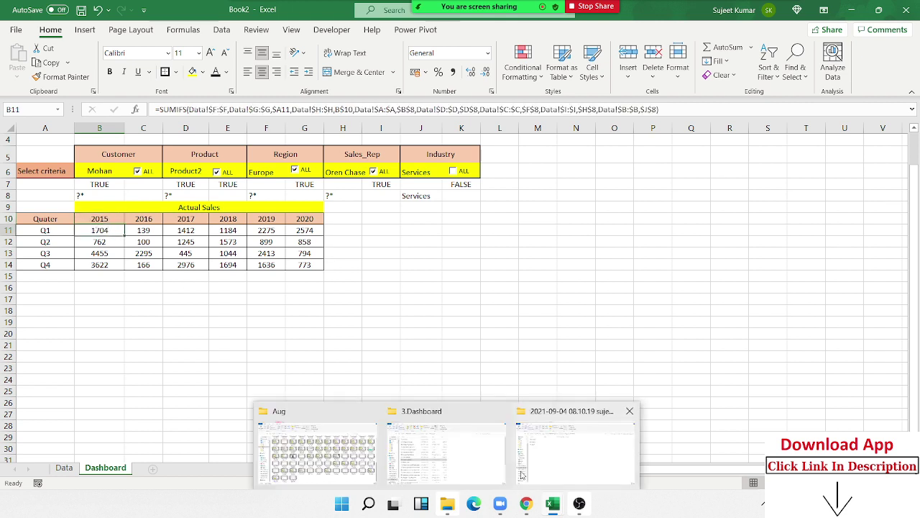
- In 3.Financial Dashboard, review the J11 and K11 formulas, copy headers J10:K10, and return to Book2
mouse_move(555, 507)
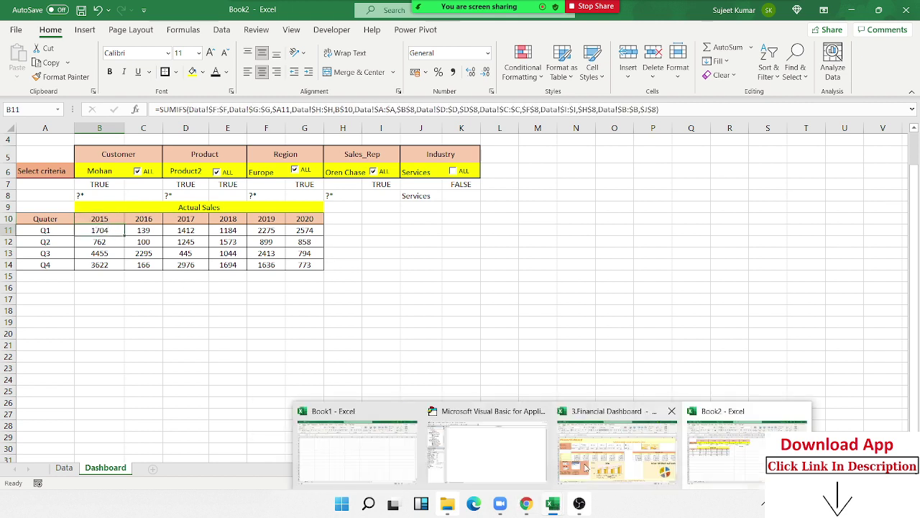
left_click(617, 449)
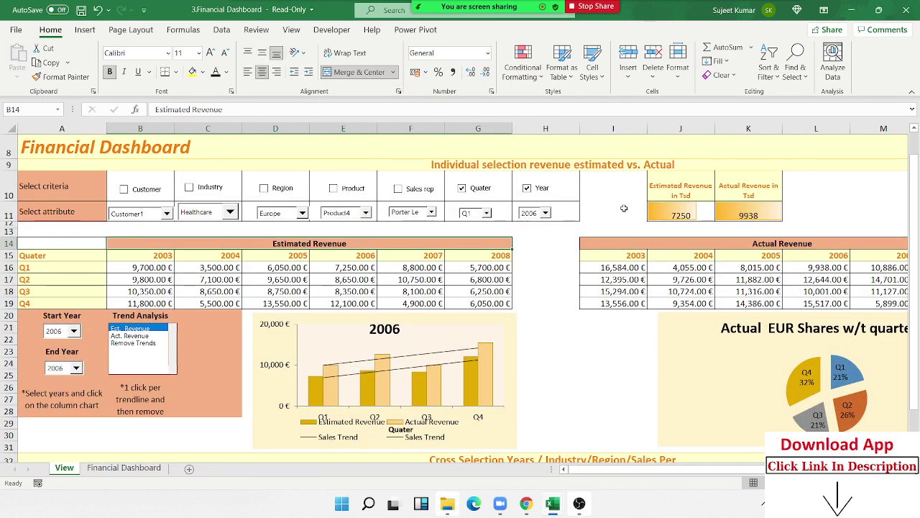
left_click(672, 212)
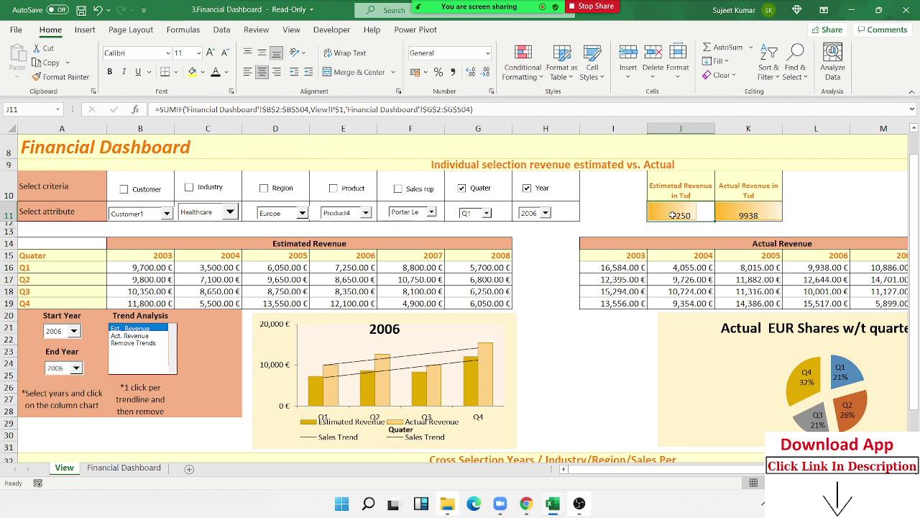
left_click(743, 212)
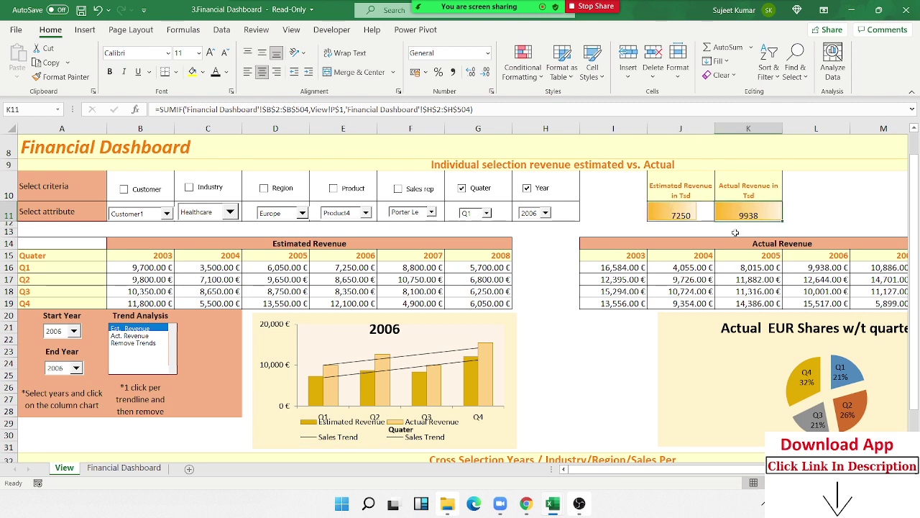
left_click(681, 215)
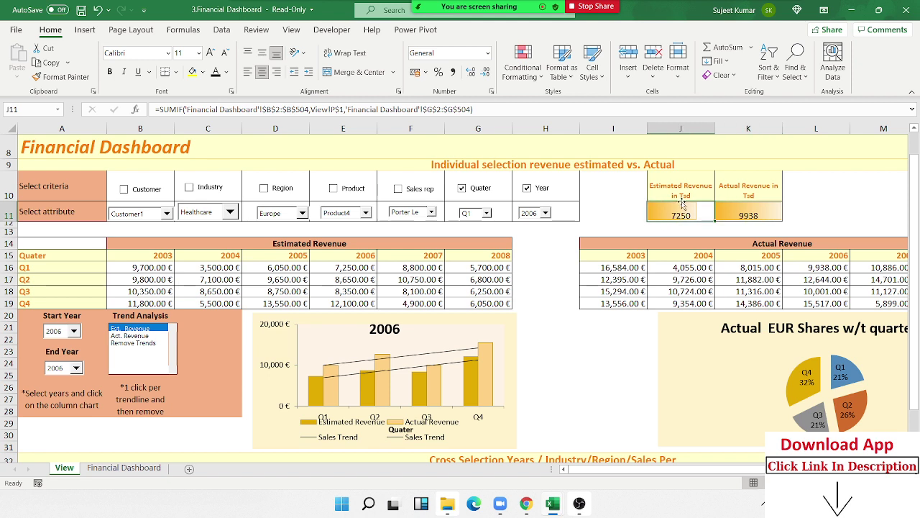
left_click(688, 191)
left_click_drag(711, 198, 720, 199)
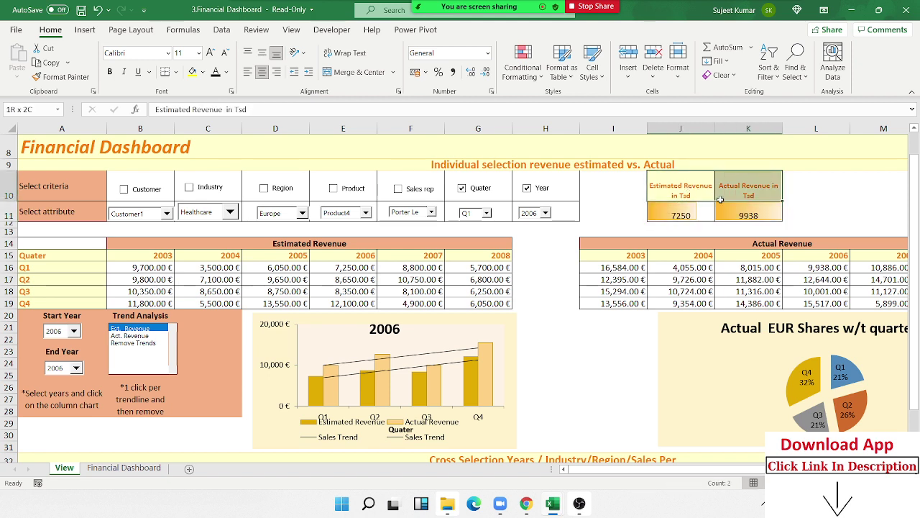
key("ctrl+c")
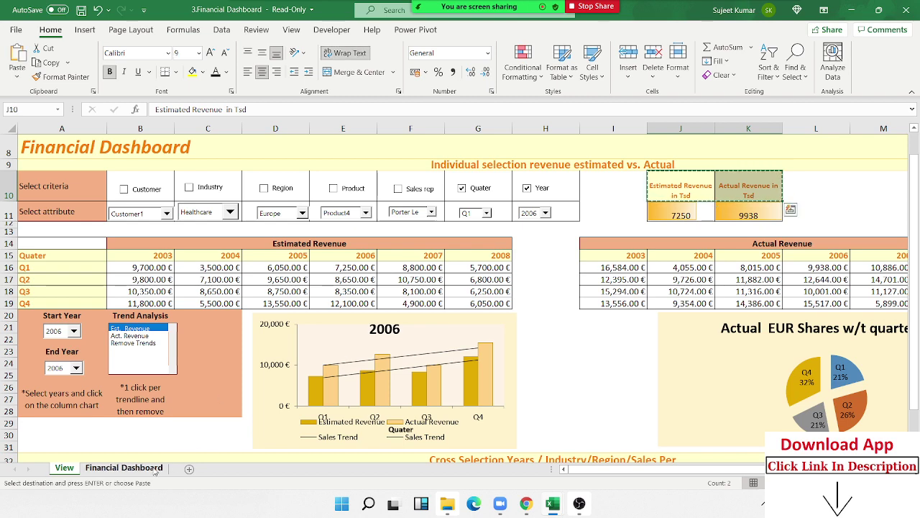
left_click(154, 467)
key("alt+Tab")
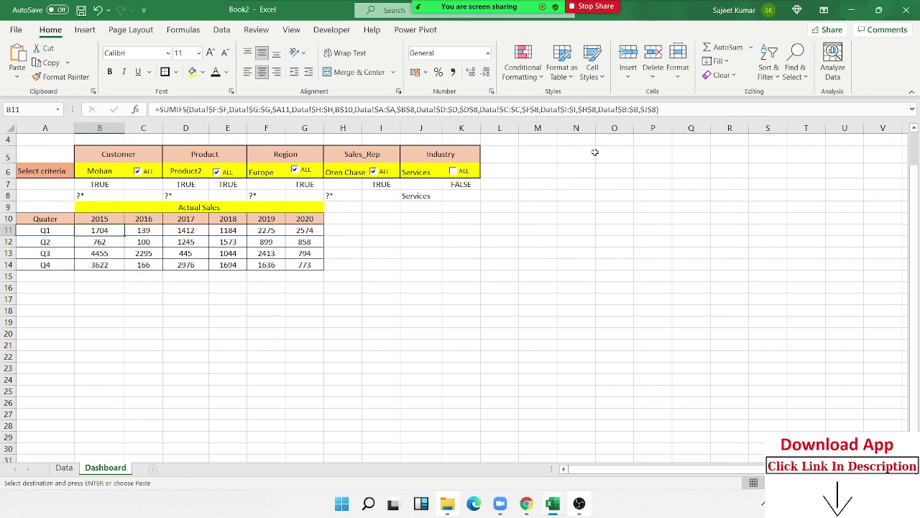
- Paste the revenue headers into N5:O5 and widen column N to fit them
left_click(594, 152)
key("ctrl+v")
left_click(586, 179)
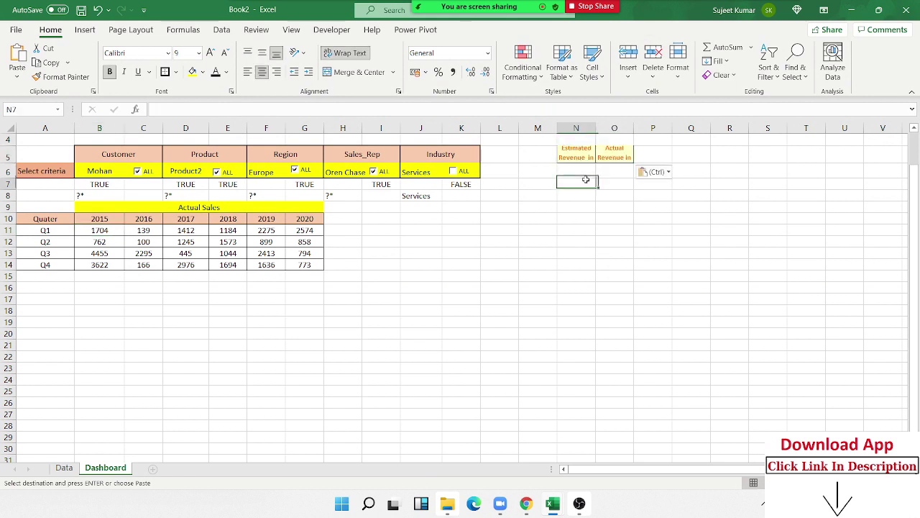
left_click_drag(595, 129, 653, 130)
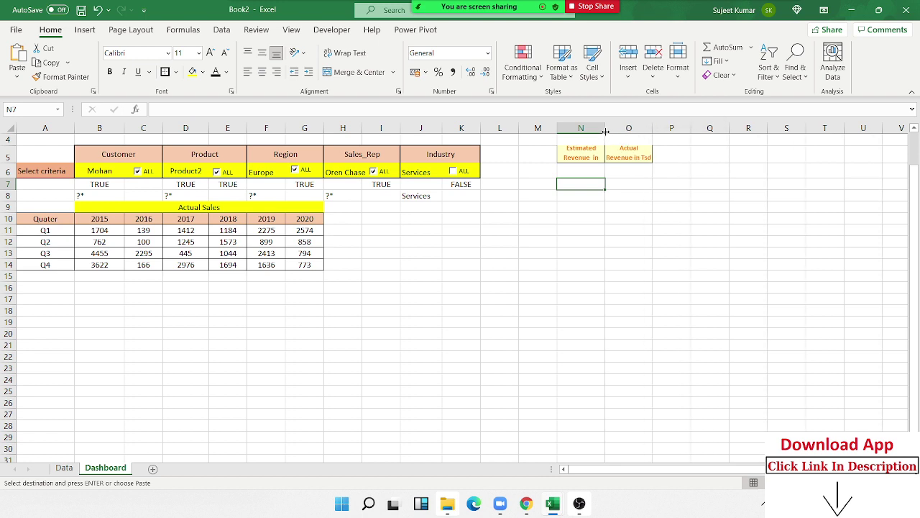
left_click_drag(573, 149, 625, 153)
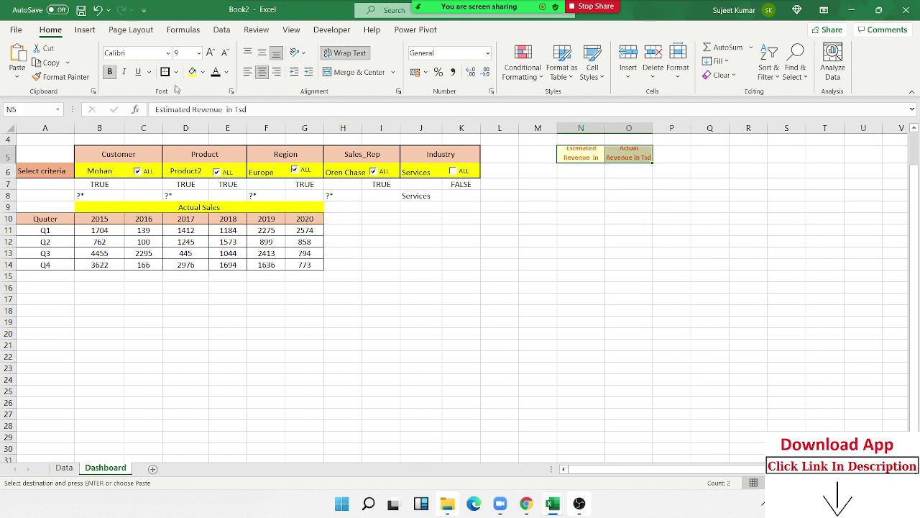
key("Escape")
left_click(503, 196)
- Copy the SUMIFS formula text from B11, leaving B11 unchanged
left_click(603, 171)
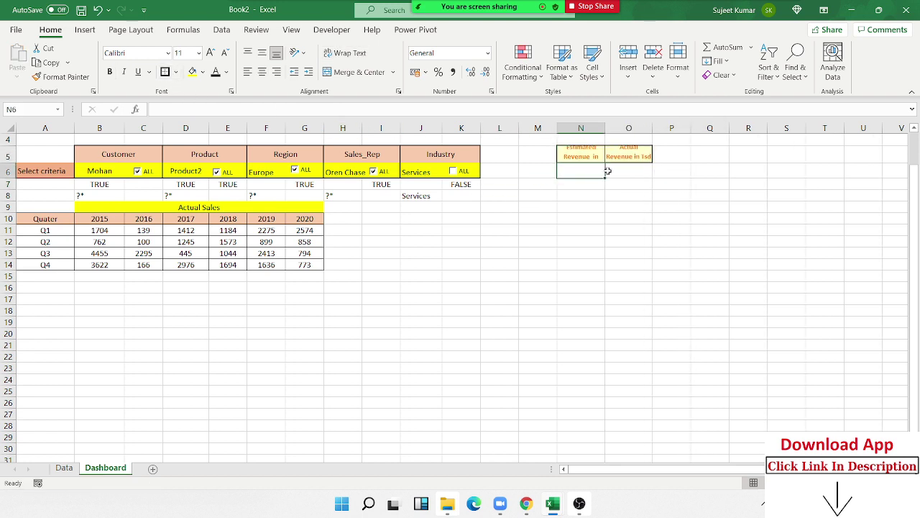
left_click_drag(608, 171, 617, 172)
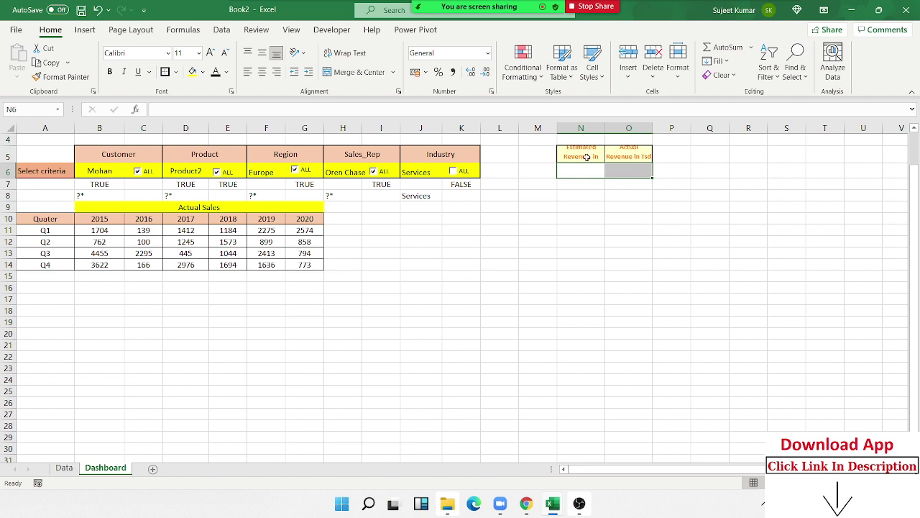
left_click(561, 238)
left_click(592, 171)
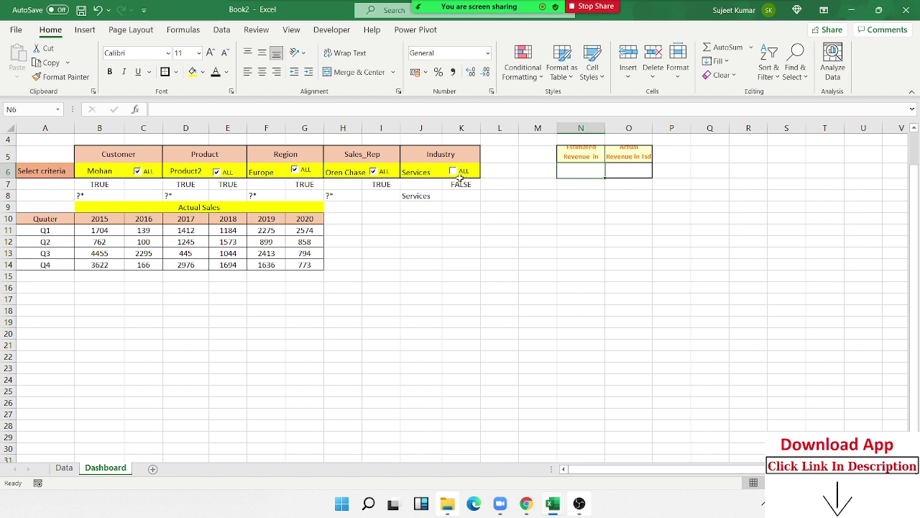
left_click(96, 224)
left_click(55, 231)
left_click(103, 230)
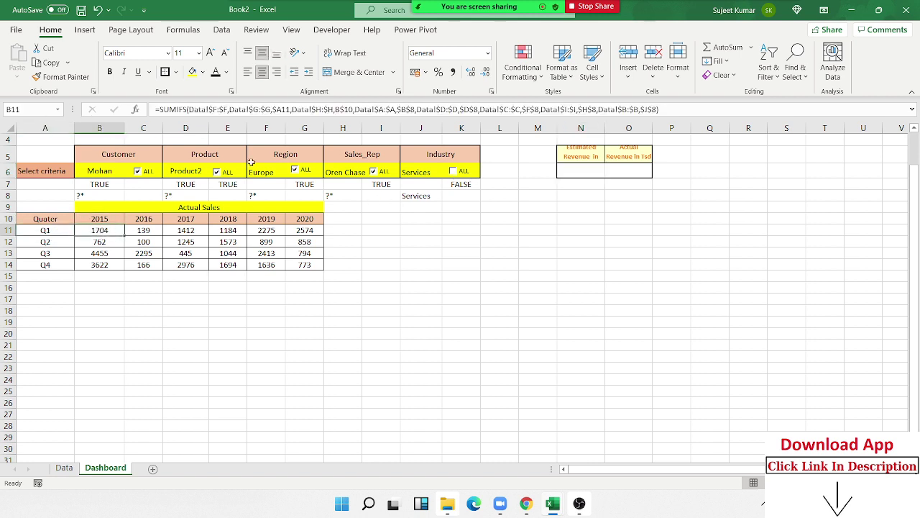
key("F2")
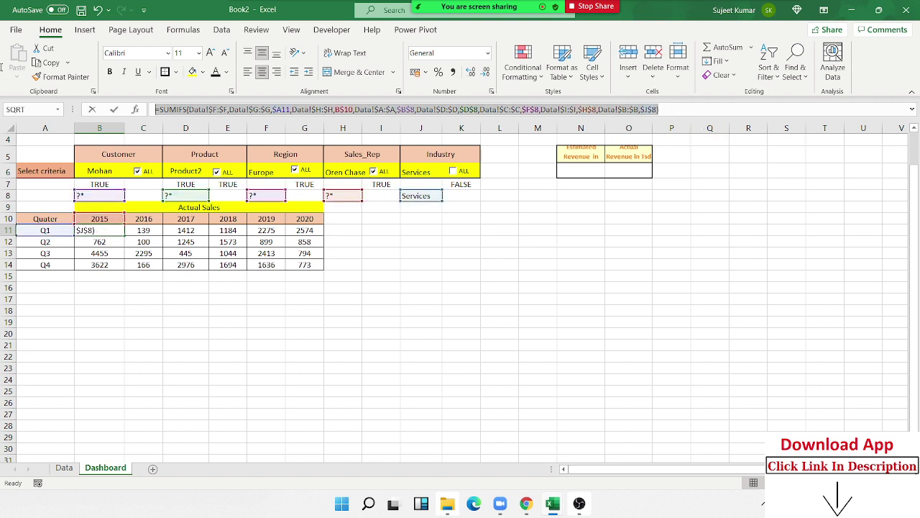
key("Return")
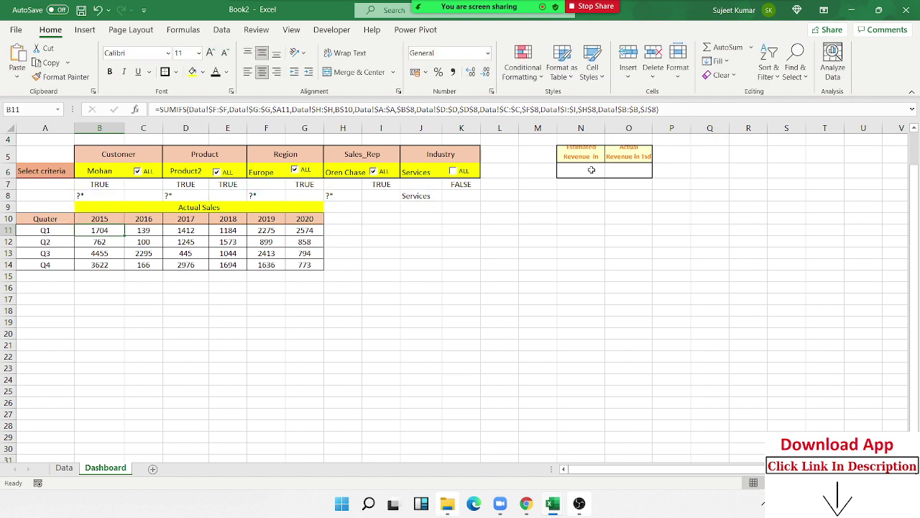
- Paste B11's formula into N6 as text, then remove the leading backslash so it calculates
left_click(591, 170)
type("\\")
key("ctrl+v")
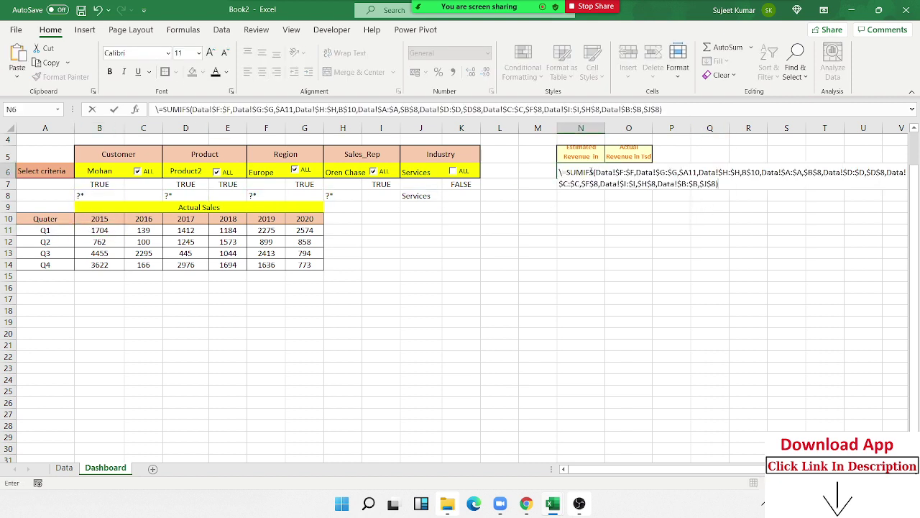
key("Return")
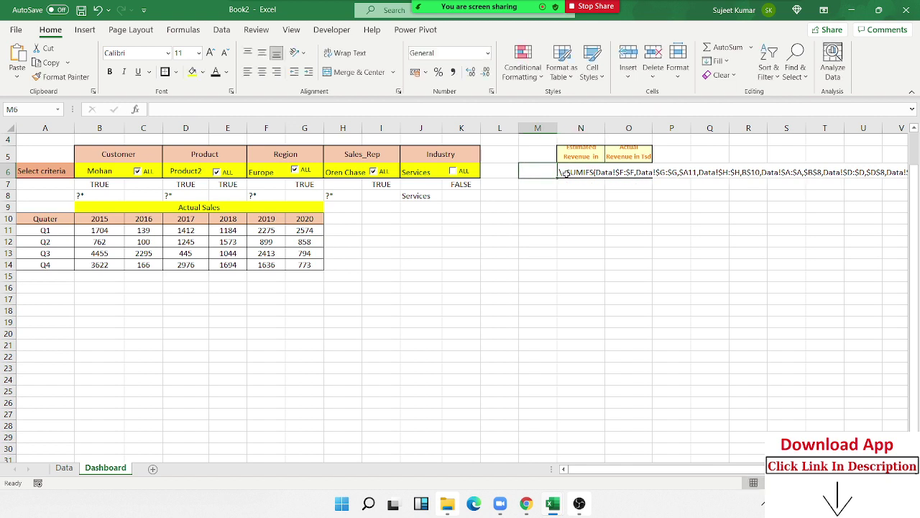
double_click(562, 172)
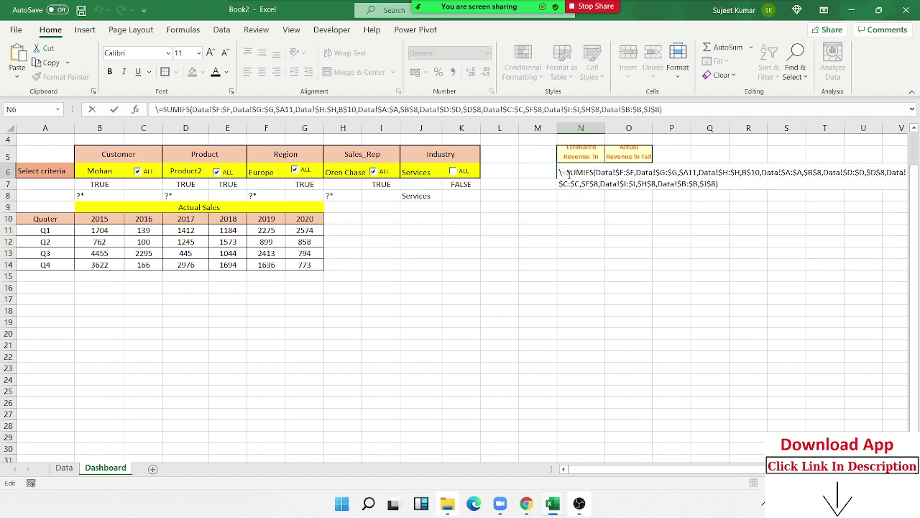
key("BackSpace")
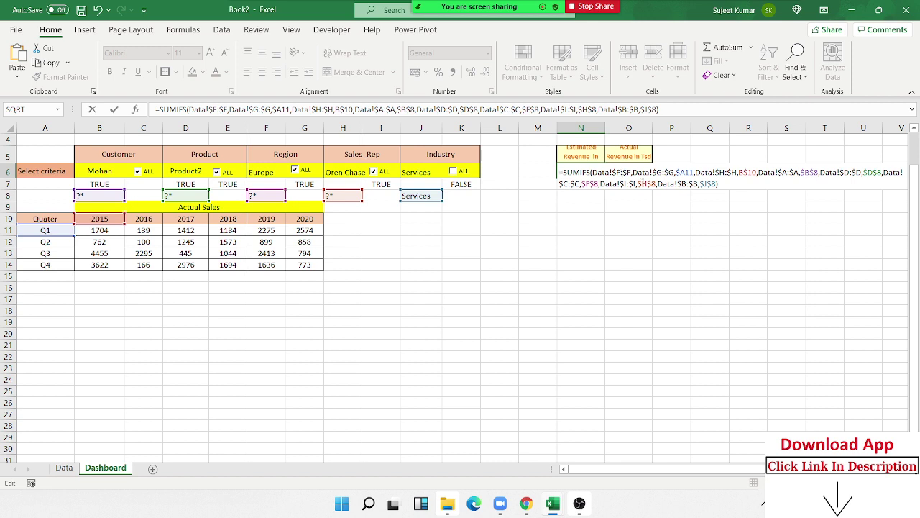
- Delete the Data!$G:$G,$A11 and Data!$H:$H,B$10 pairs from N6's SUMIFS, giving 37038
left_click(642, 173)
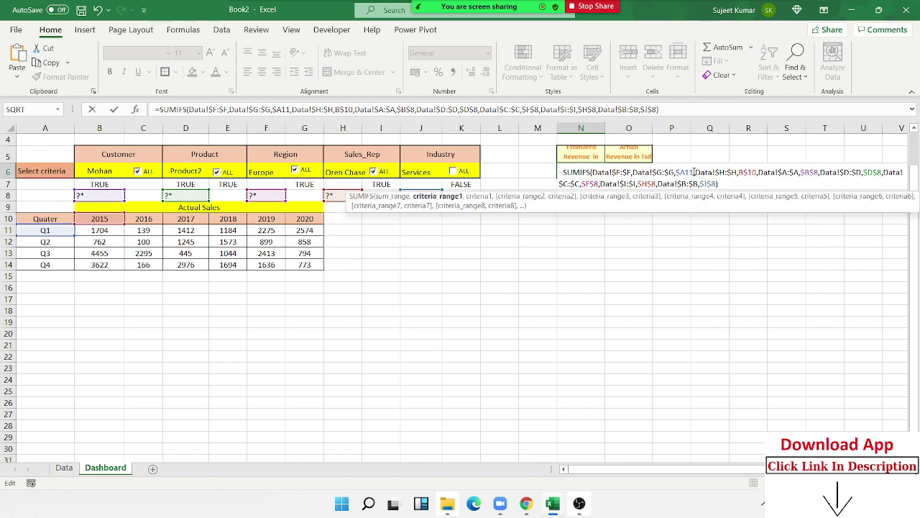
left_click_drag(693, 173, 635, 172)
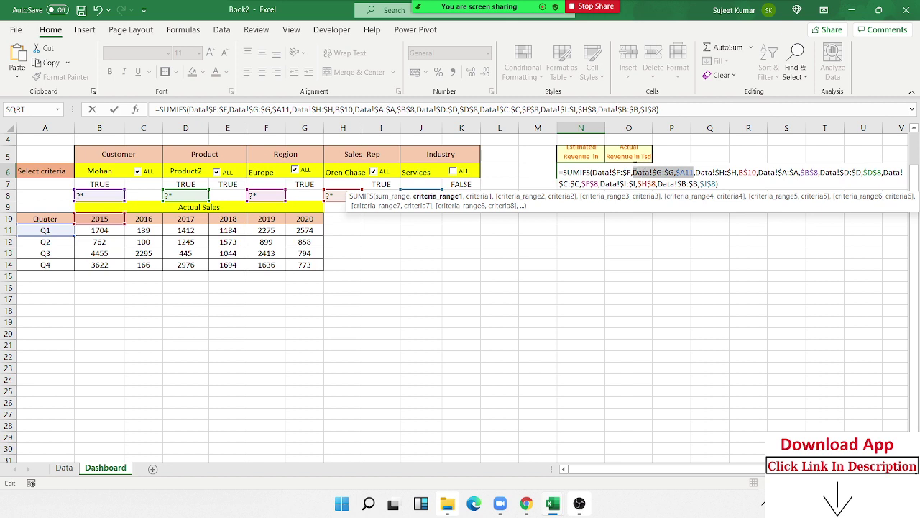
key("BackSpace")
key("BackSpace")
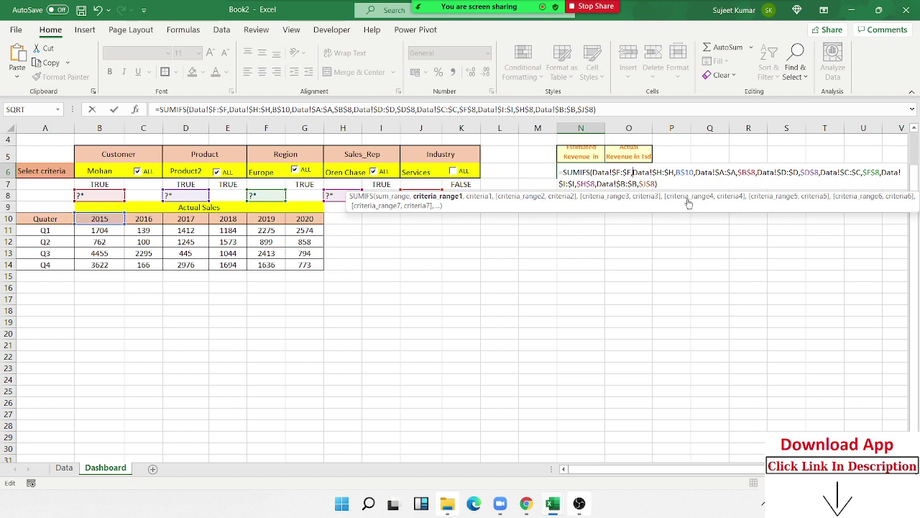
left_click_drag(632, 172, 692, 173)
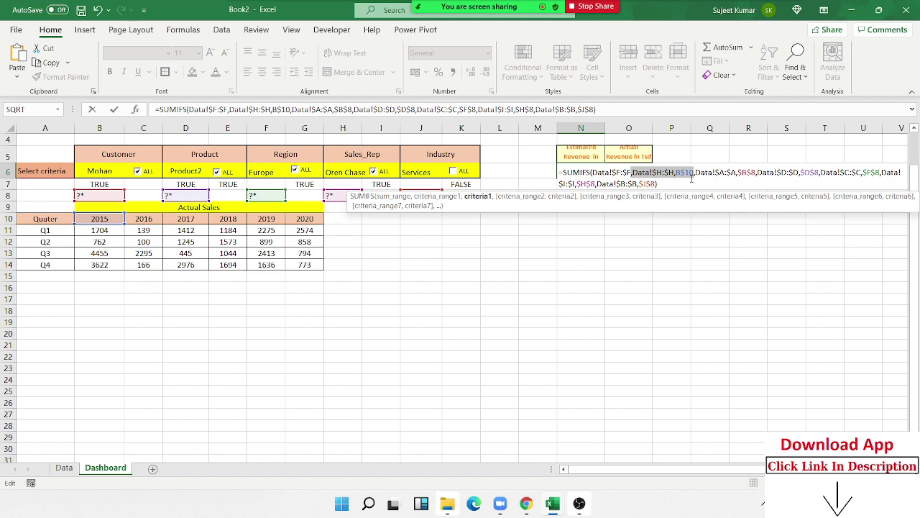
key("BackSpace")
key("Return")
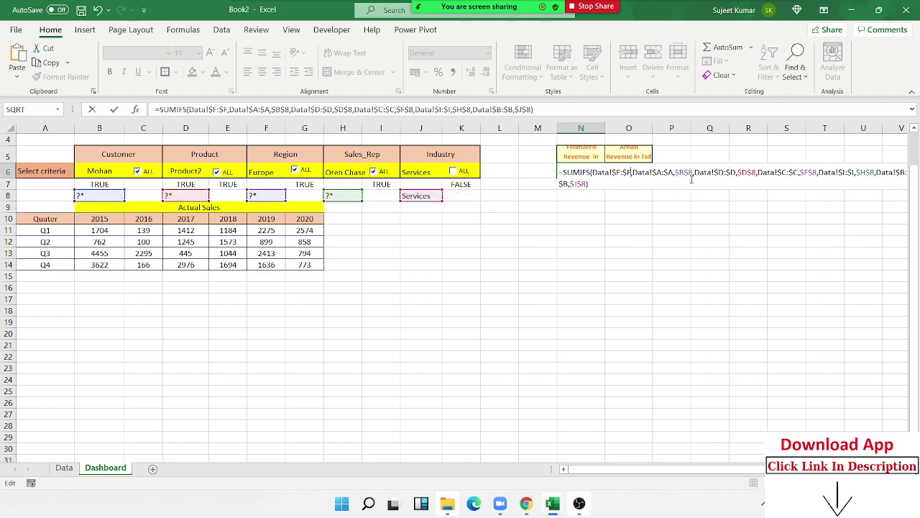
double_click(576, 167)
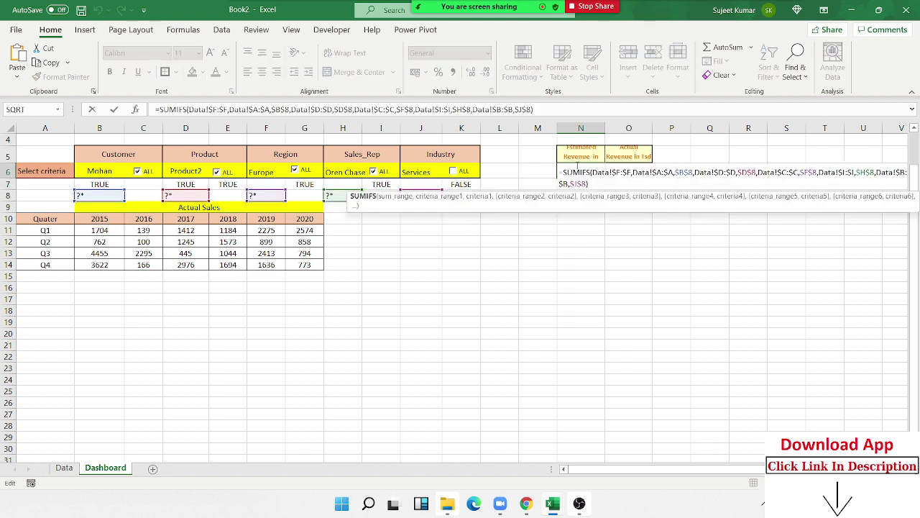
key("Escape")
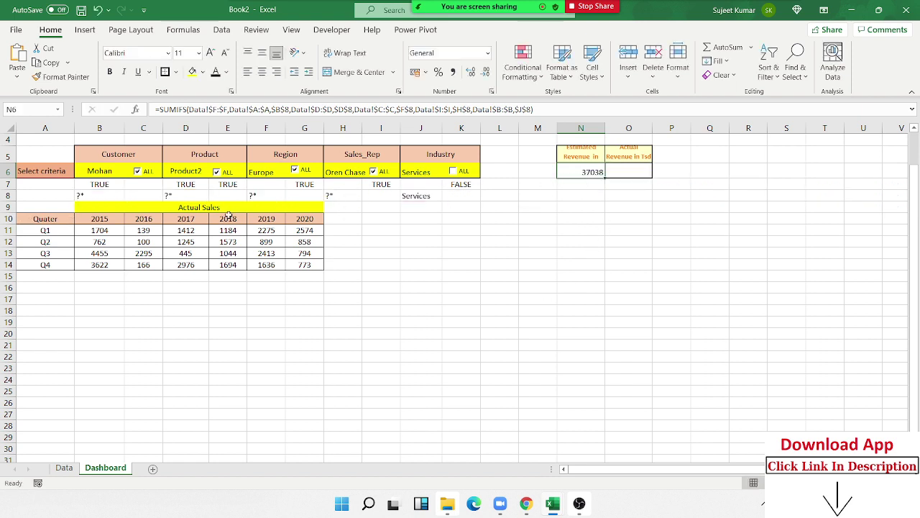
- Heighten row 5 and widen column N so both revenue headings show in full
left_click_drag(85, 172, 426, 161)
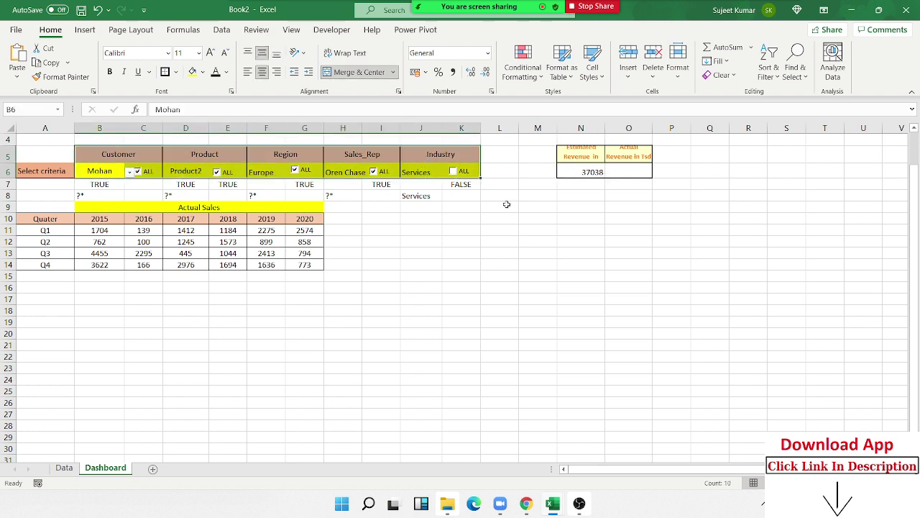
double_click(584, 172)
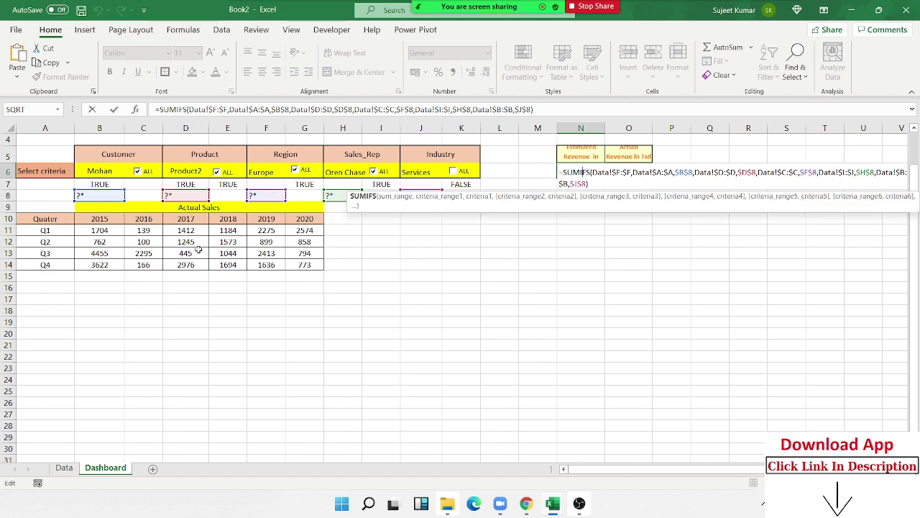
key("Escape")
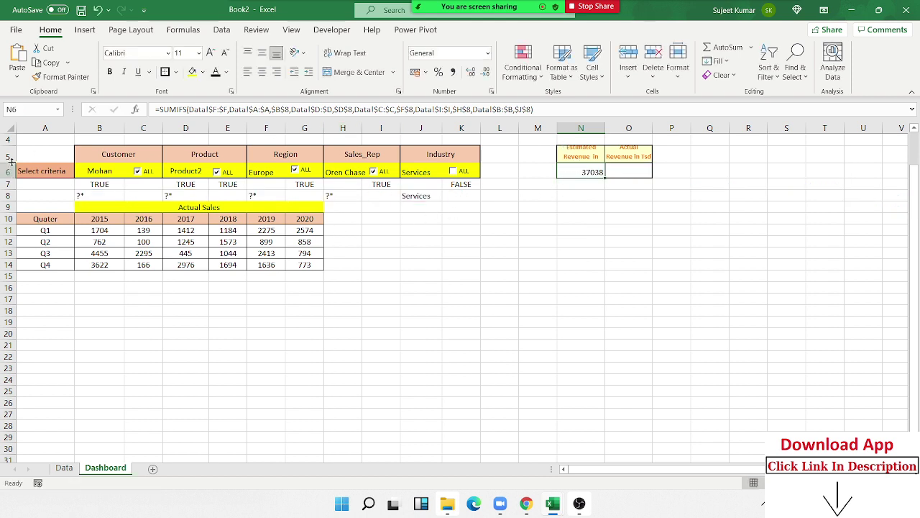
left_click_drag(11, 162, 11, 166)
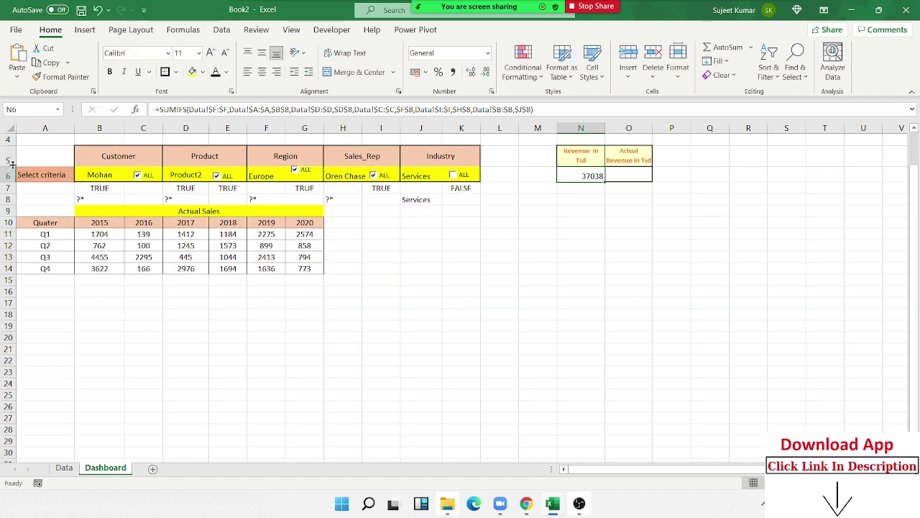
left_click_drag(605, 128, 723, 128)
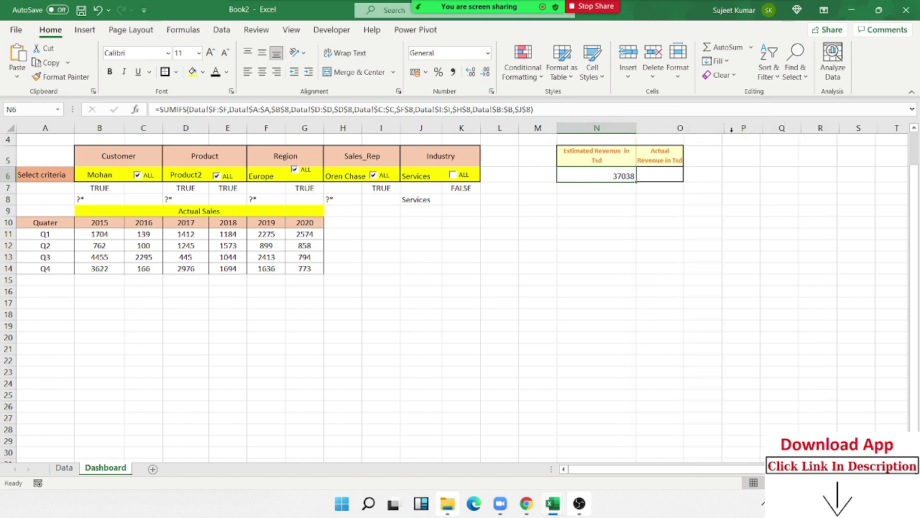
- Change N6's sum range from Data!$F:$F to Data!$E:$E, giving 37600, and verify column E
double_click(619, 176)
left_click(619, 177)
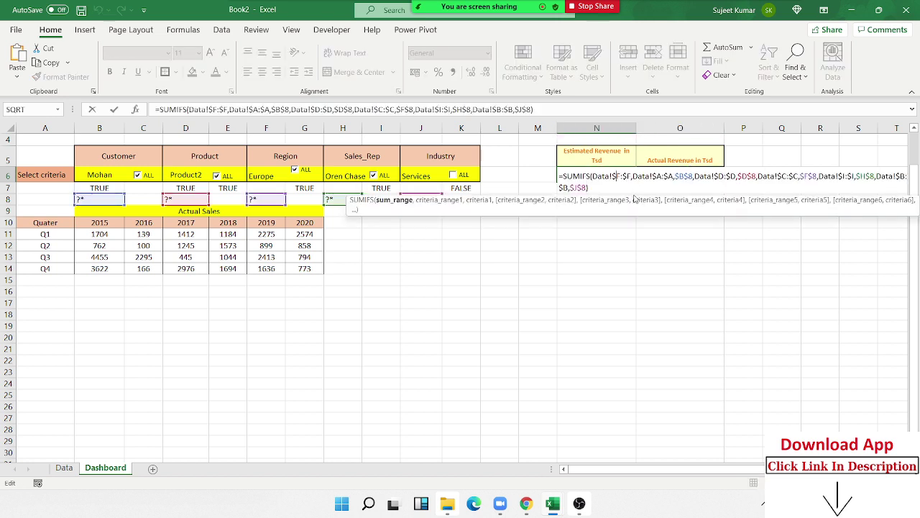
key("BackSpace")
key("BackSpace")
type("E")
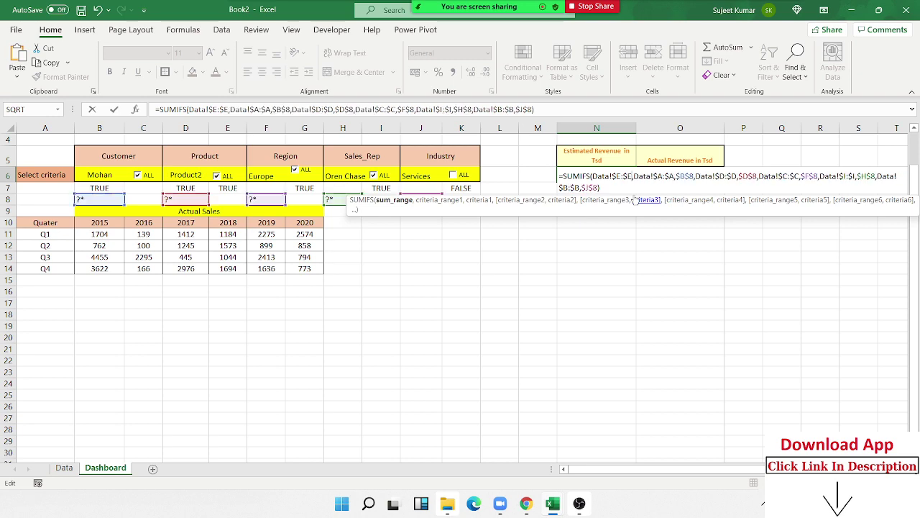
key("Return")
left_click(64, 467)
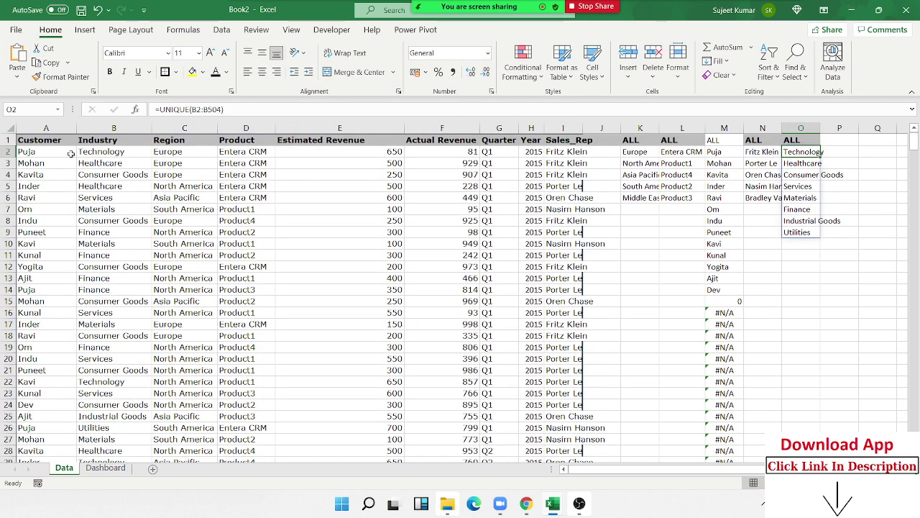
left_click(280, 129)
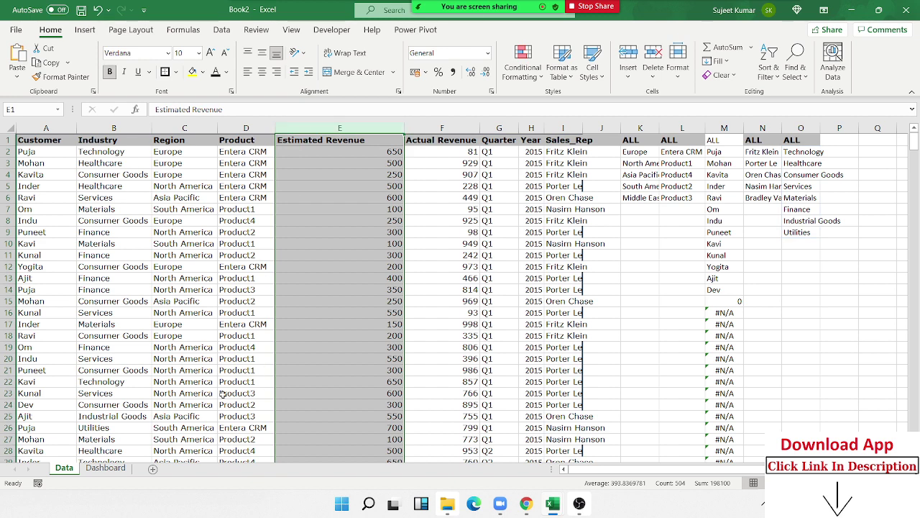
left_click(108, 468)
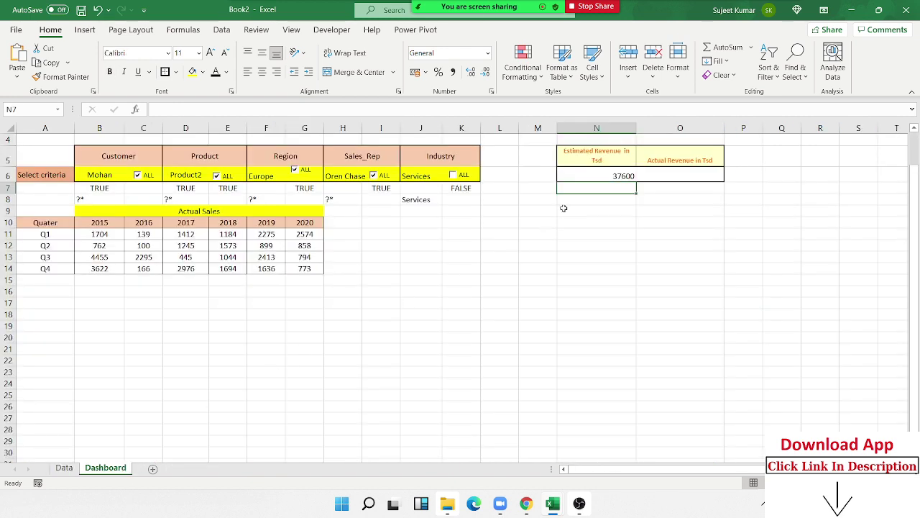
left_click(606, 175)
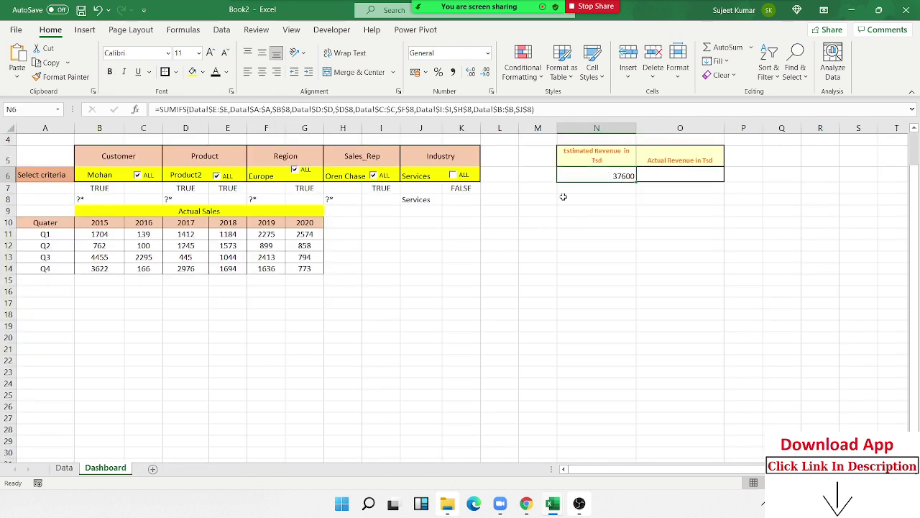
left_click(564, 109)
- Copy N6's SUMIFS into O6 and change its sum range to Data column F, giving 37038
key("Return")
left_click(680, 176)
type("=SUMIFS(Data!$E:$E,Data!$A:$A,$B$8,Data!$D:$D,$D$8,Data!$C:$C,$F$8,Data!$I:$I,$H$8,Data!$B:$B,$J$8)")
double_click(672, 175)
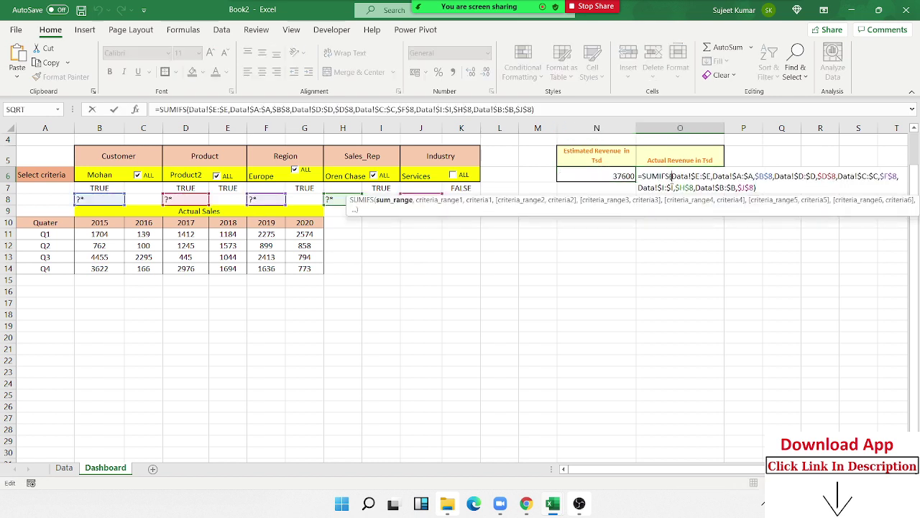
left_click(695, 178)
key("Delete")
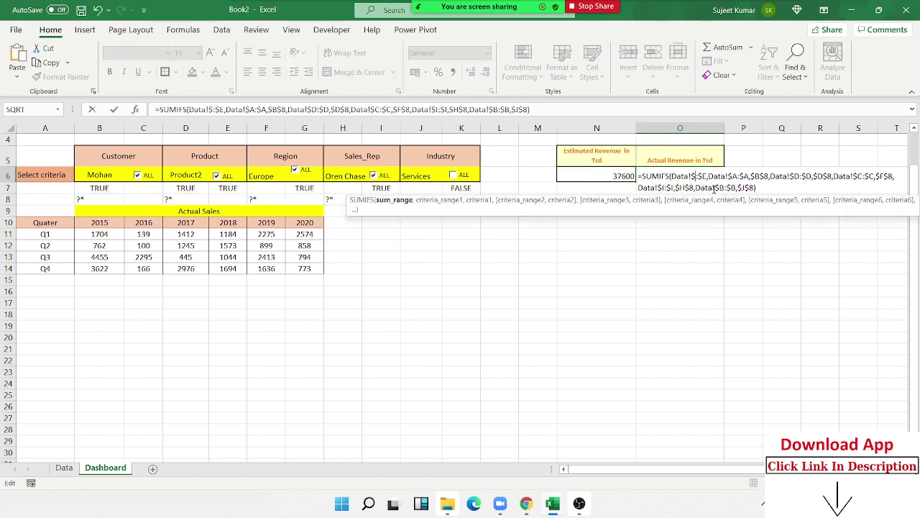
type("F:$F")
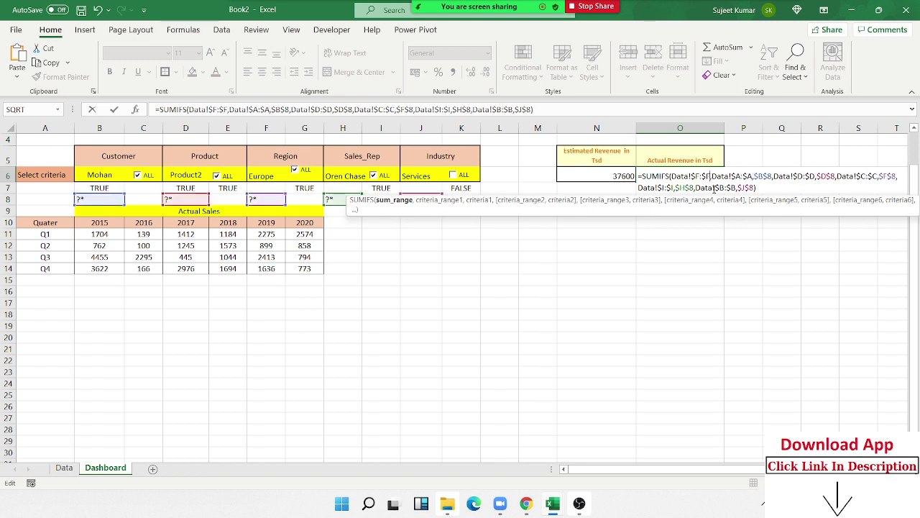
key("Return")
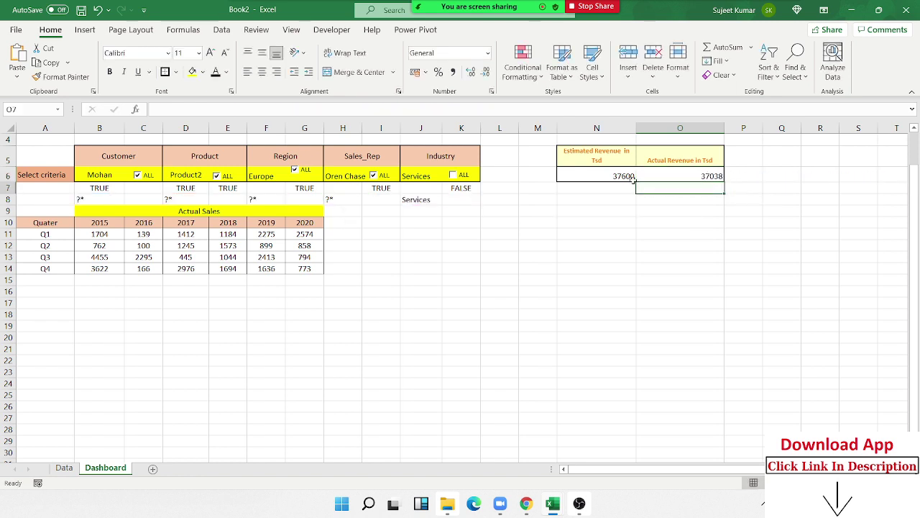
left_click_drag(632, 178, 647, 176)
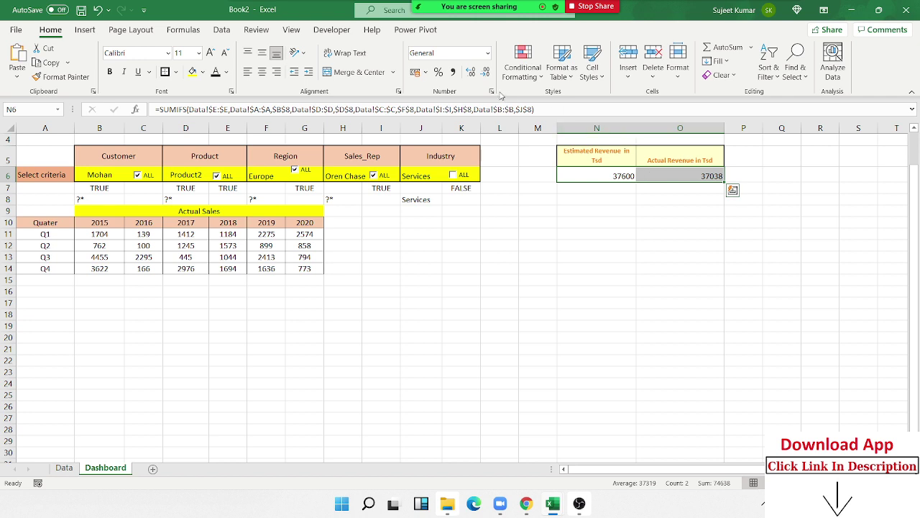
left_click(527, 72)
mouse_move(550, 158)
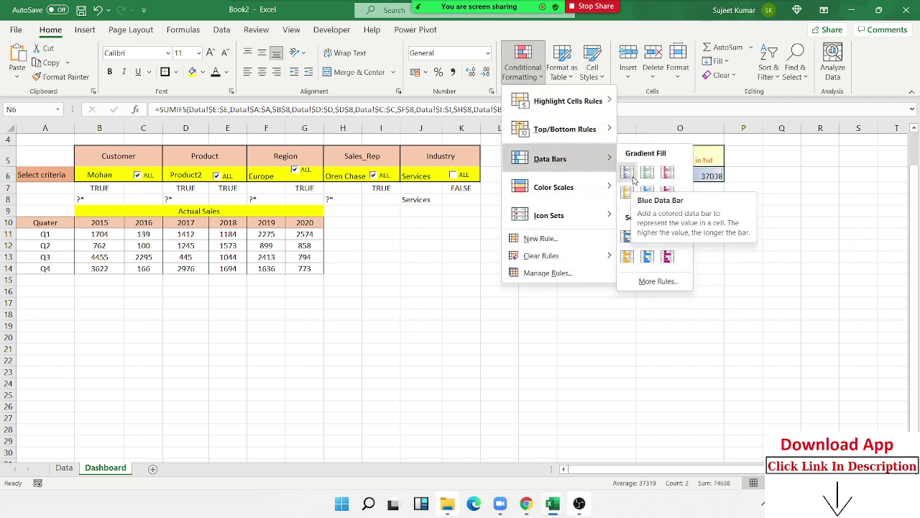
left_click(668, 258)
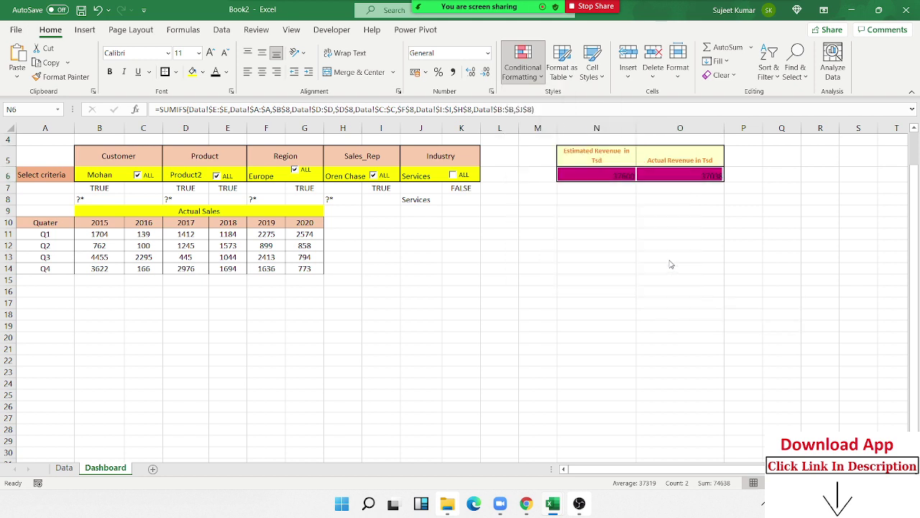
left_click(642, 267)
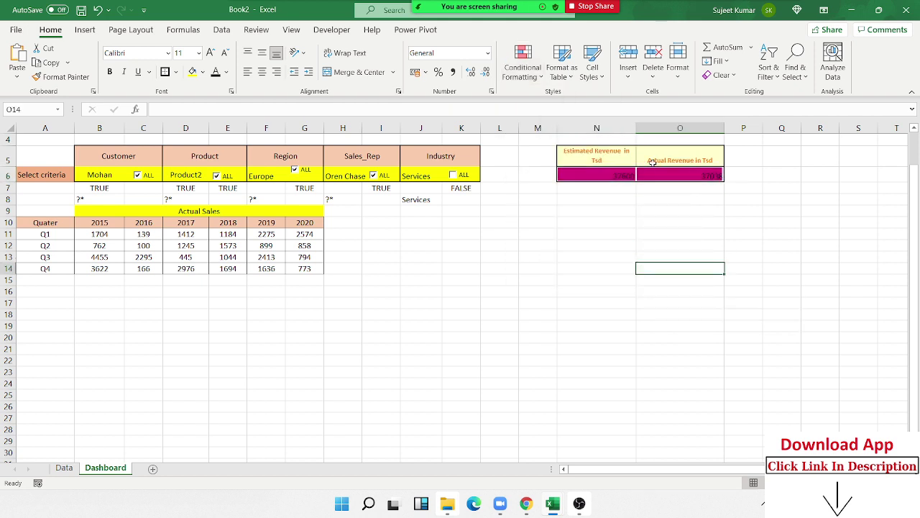
left_click_drag(636, 129, 627, 128)
left_click(638, 128)
left_click(694, 177)
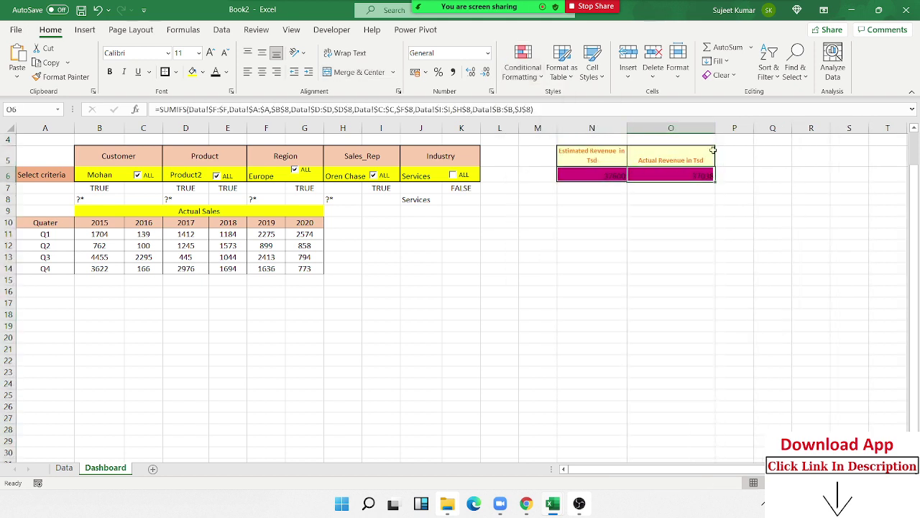
left_click_drag(717, 128, 695, 128)
left_click_drag(618, 174, 639, 181)
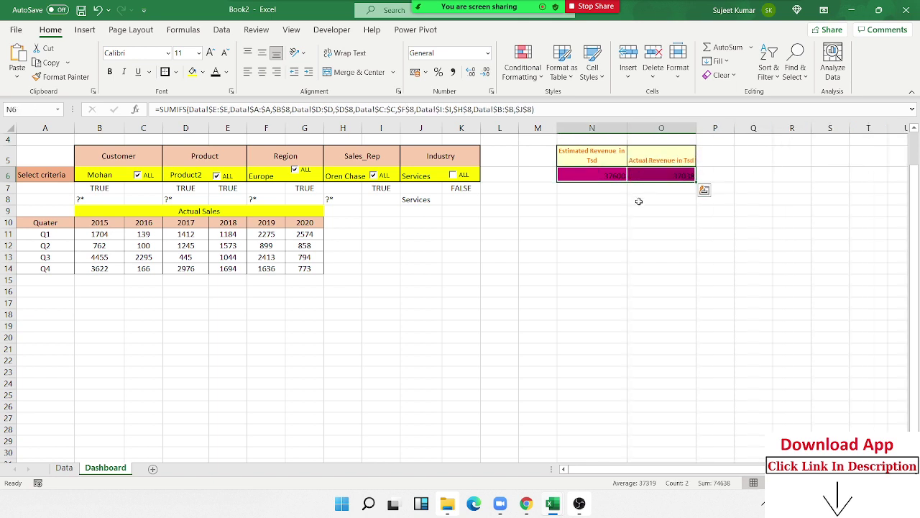
left_click(644, 198)
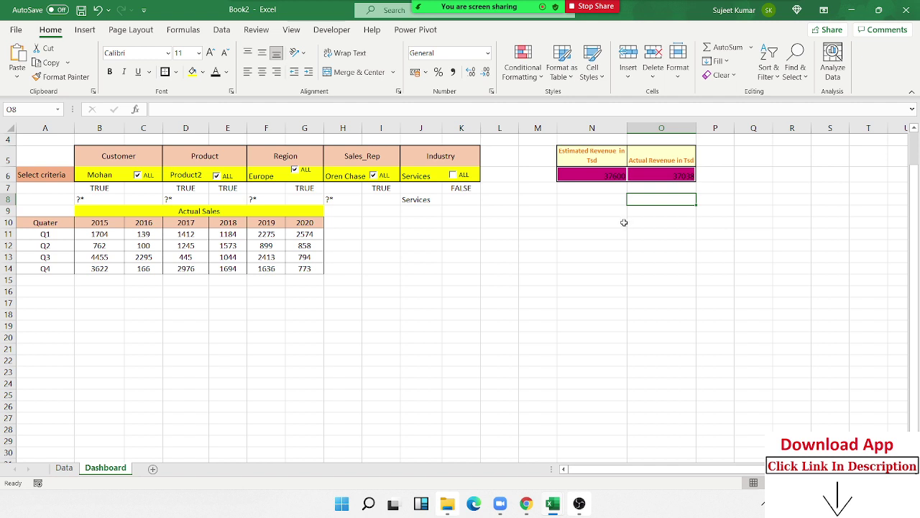
key("ctrl+z")
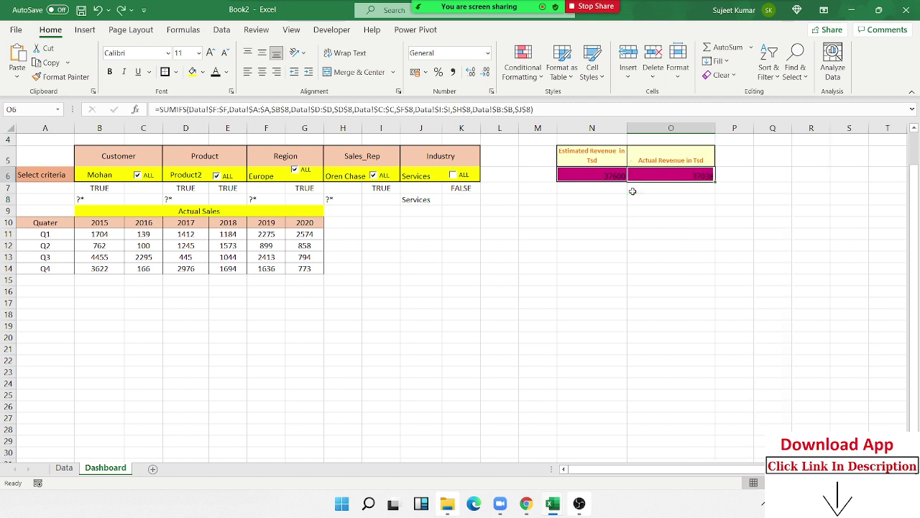
key("ctrl+z")
key("ctrl+z")
- Add a purple solid-fill data bar to the Estimated Revenue total in N6
left_click(620, 175)
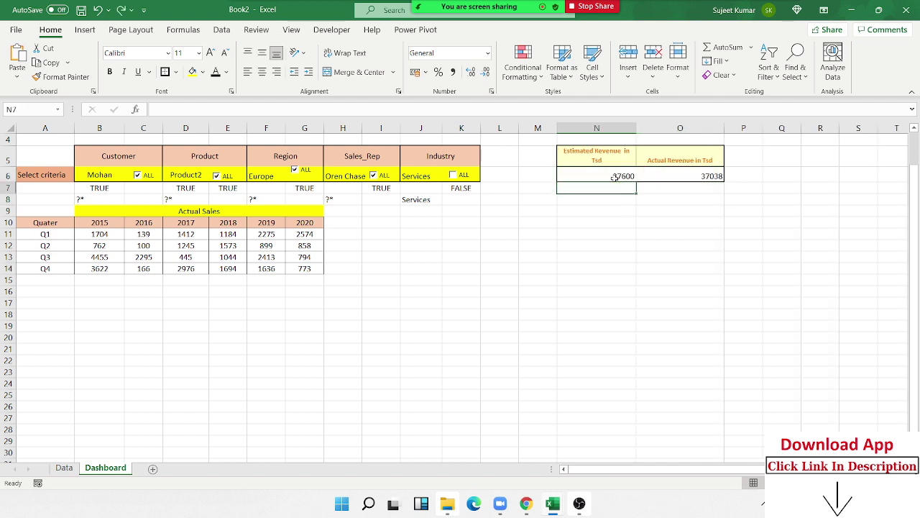
left_click(535, 75)
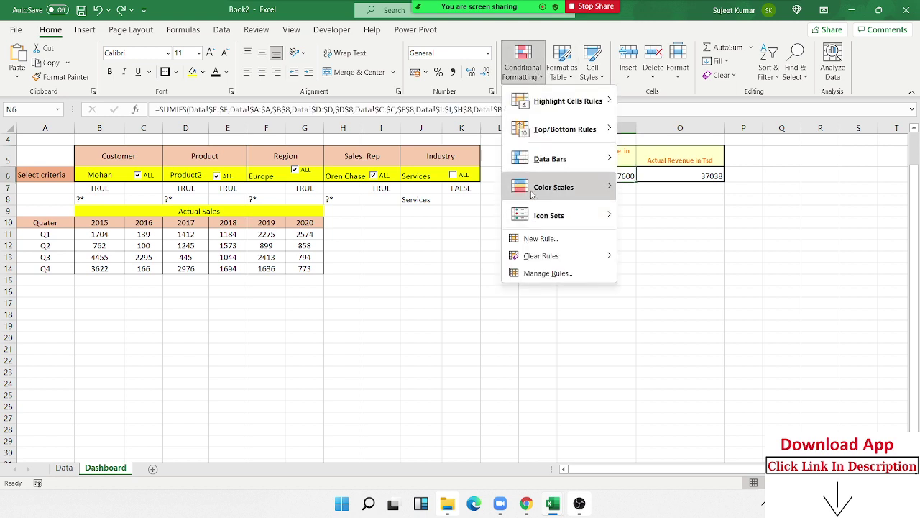
mouse_move(544, 162)
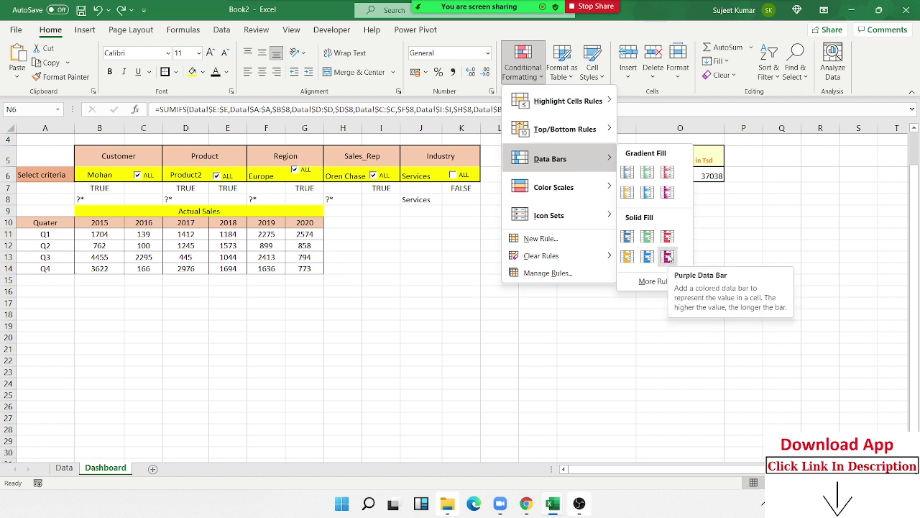
left_click(667, 257)
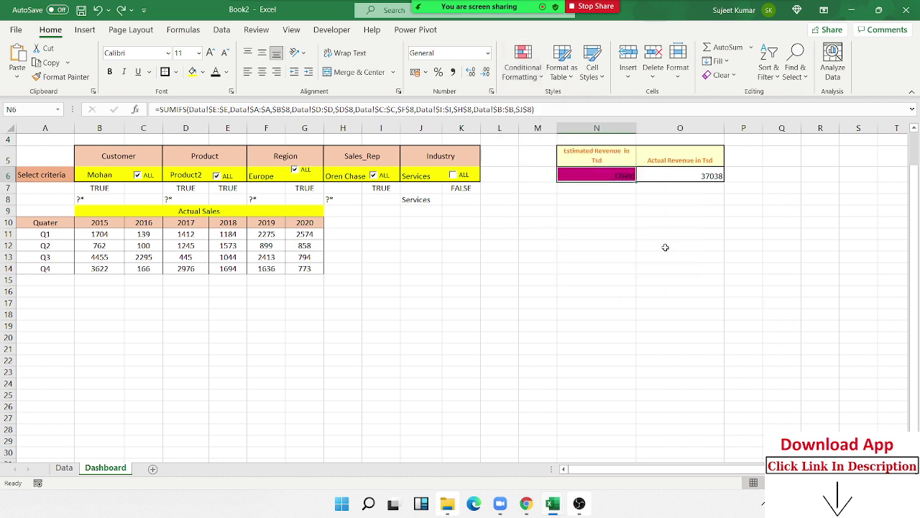
right_click(614, 174)
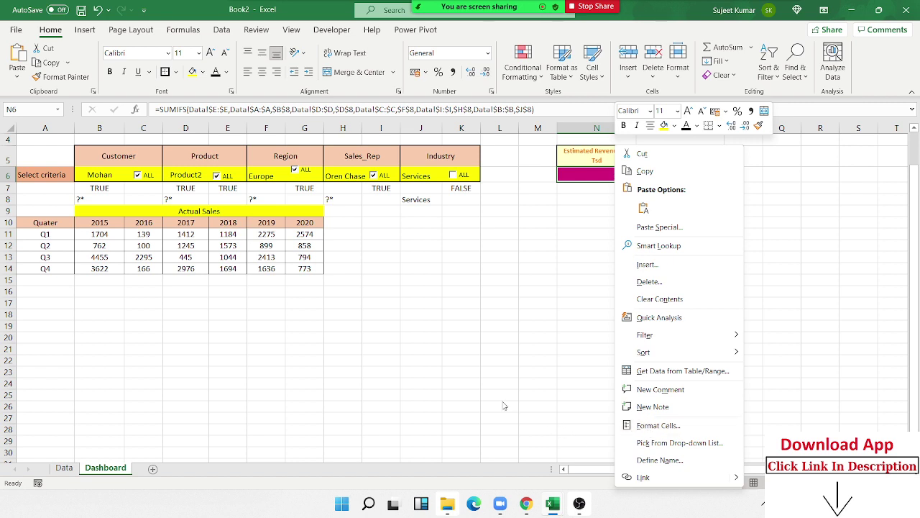
- Review N6's data bar rule in Manage Rules, then nudge the Region ALL checkbox lower
left_click(530, 76)
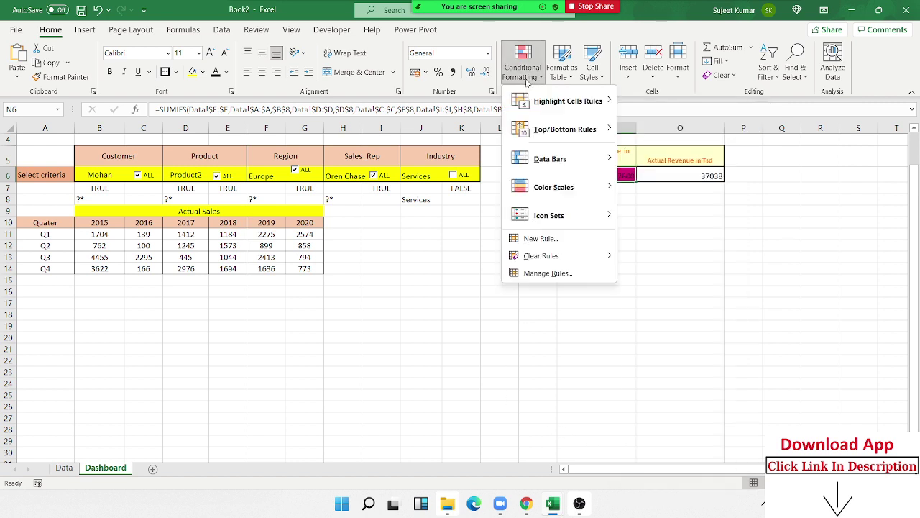
left_click(541, 277)
mouse_move(680, 231)
left_mouse_down()
mouse_move(373, 260)
mouse_move(348, 272)
left_mouse_up()
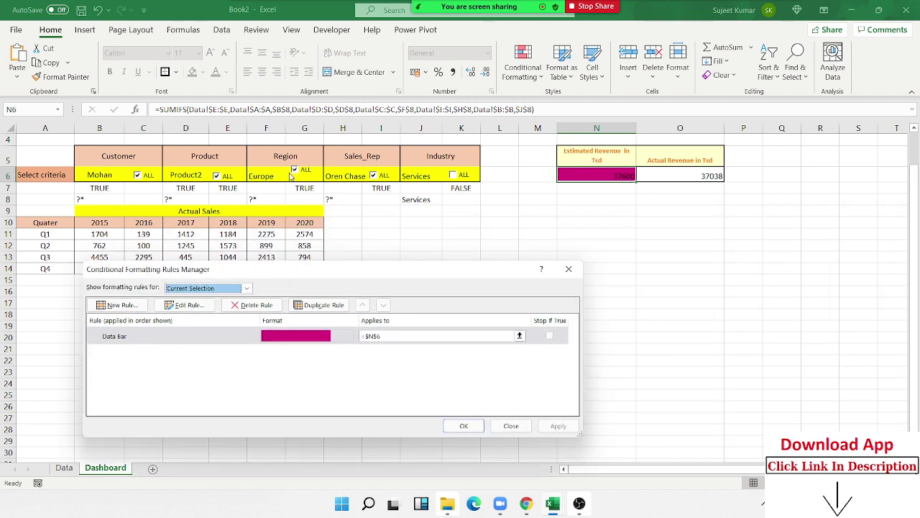
left_click(567, 269)
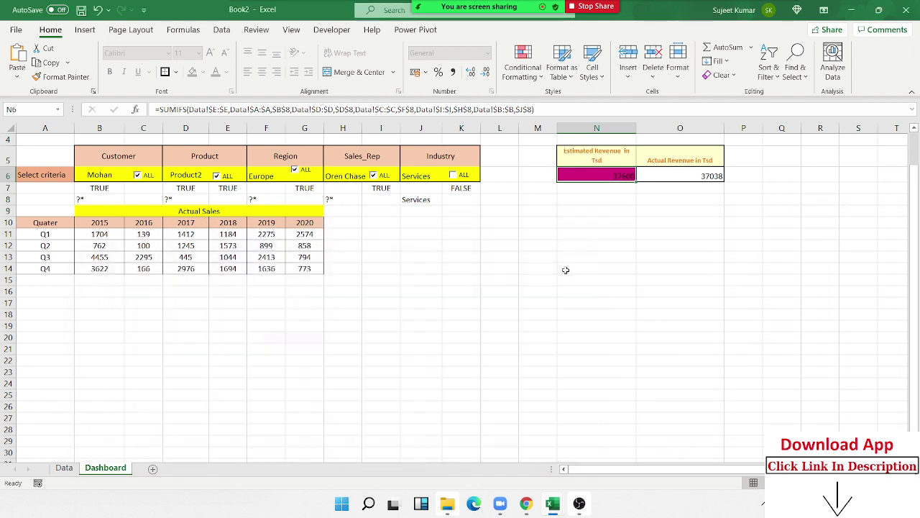
left_click(388, 231)
right_click(306, 173)
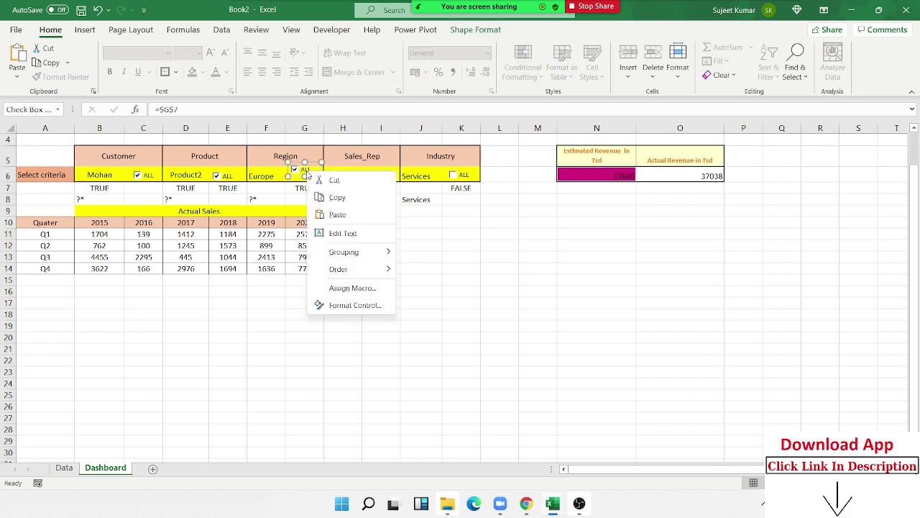
left_click(339, 196)
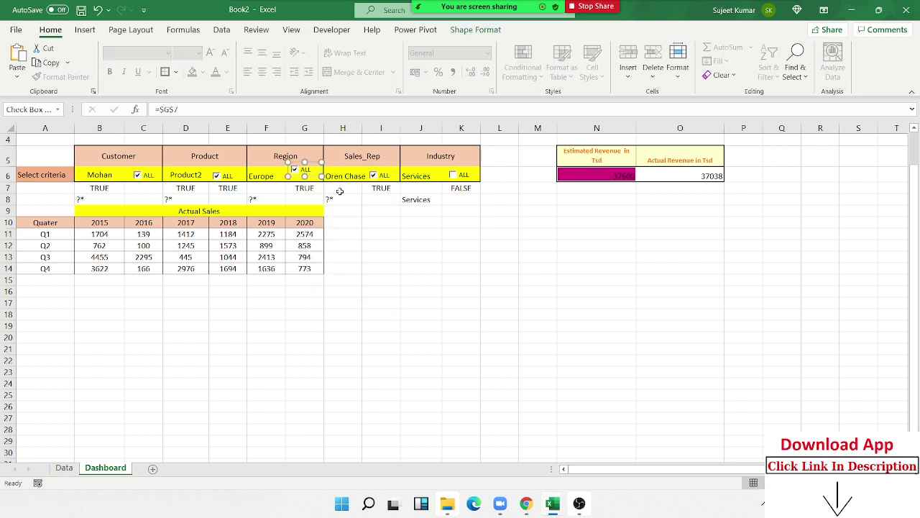
key("Down")
key("Down")
key("Down")
key("Down")
key("Down")
key("Down")
key("Down")
key("Down")
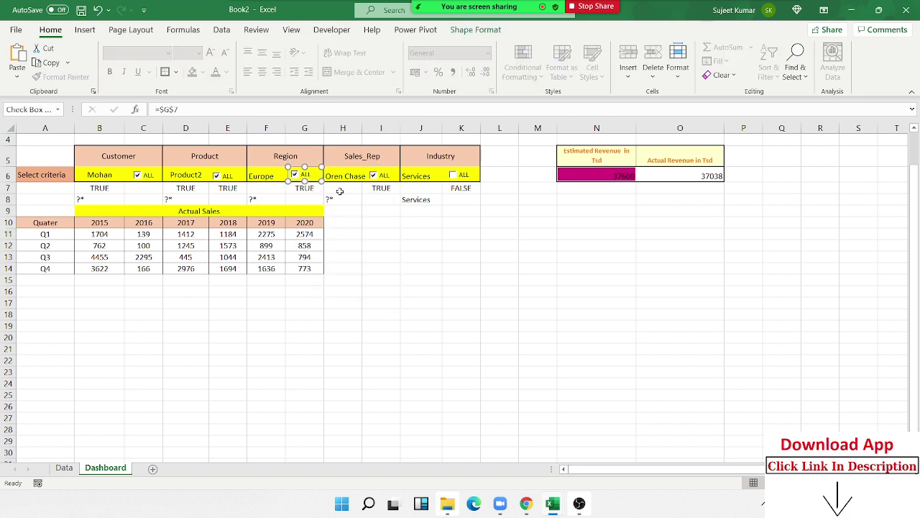
left_click(412, 234)
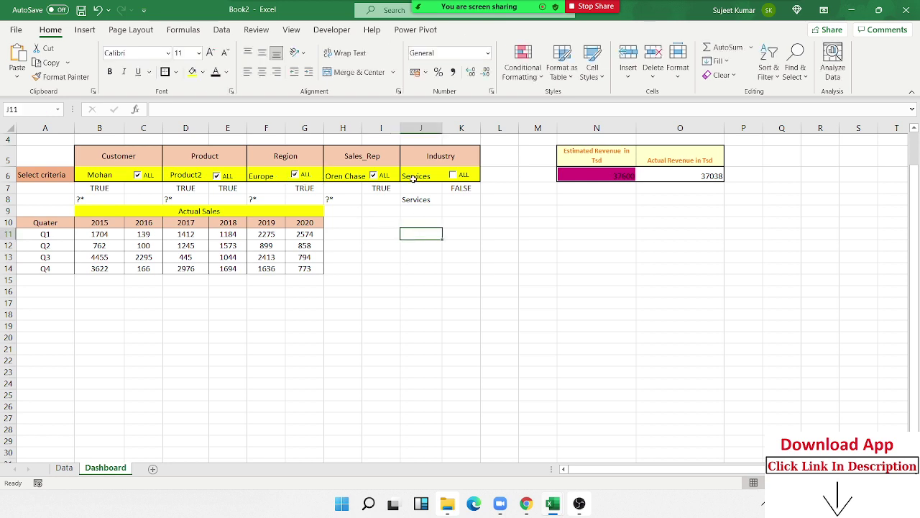
left_click(419, 176)
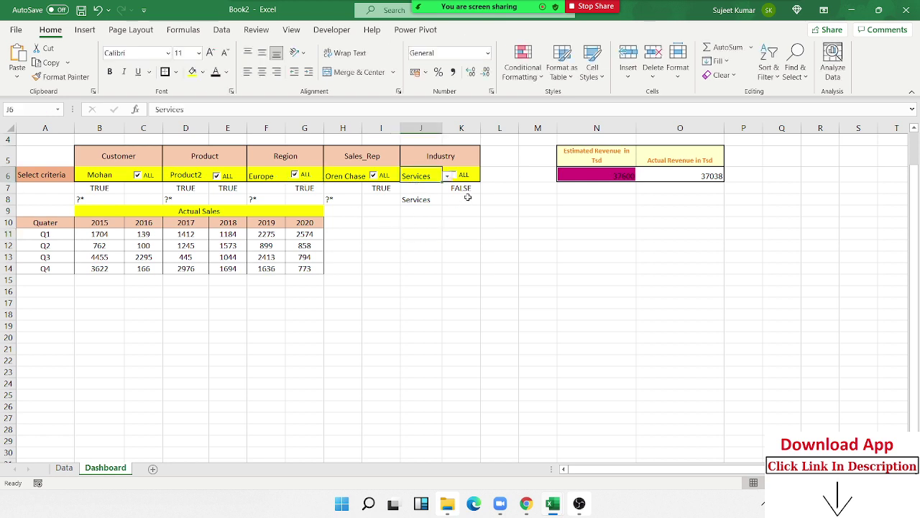
left_click(605, 179)
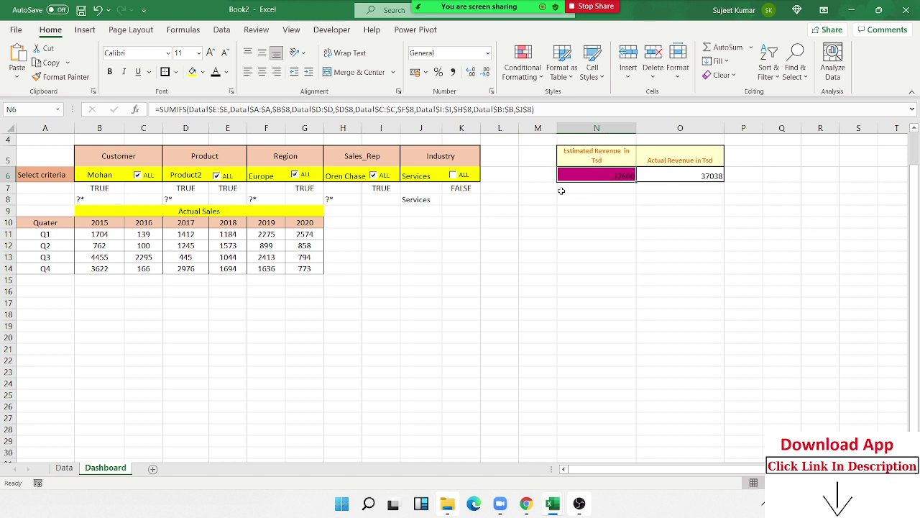
left_click(64, 468)
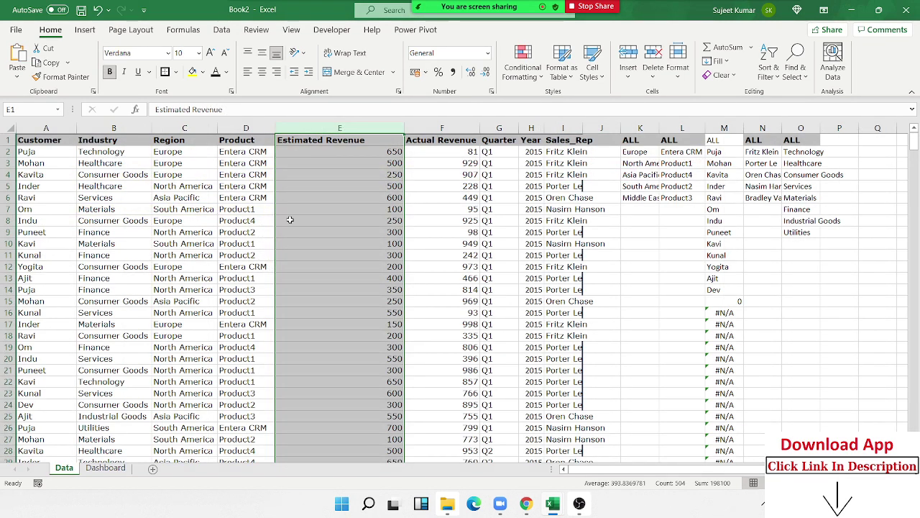
left_click_drag(352, 163, 355, 206)
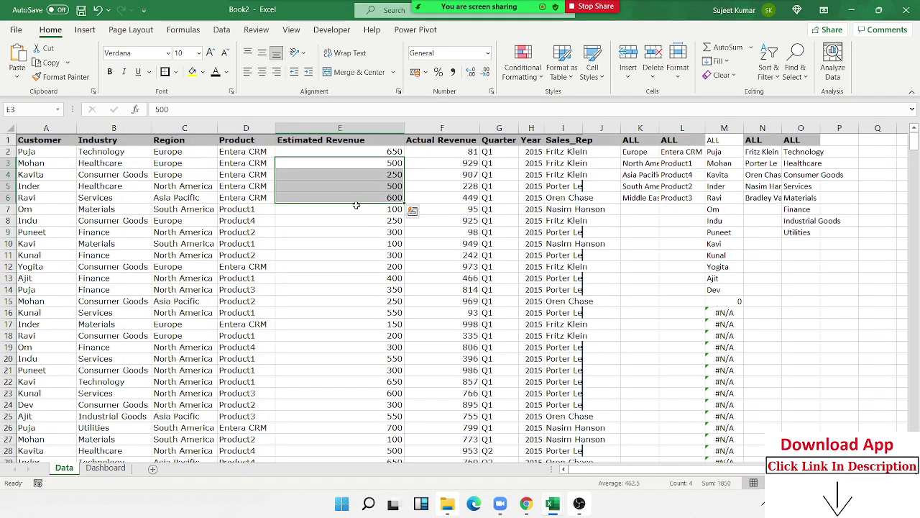
left_click(122, 466)
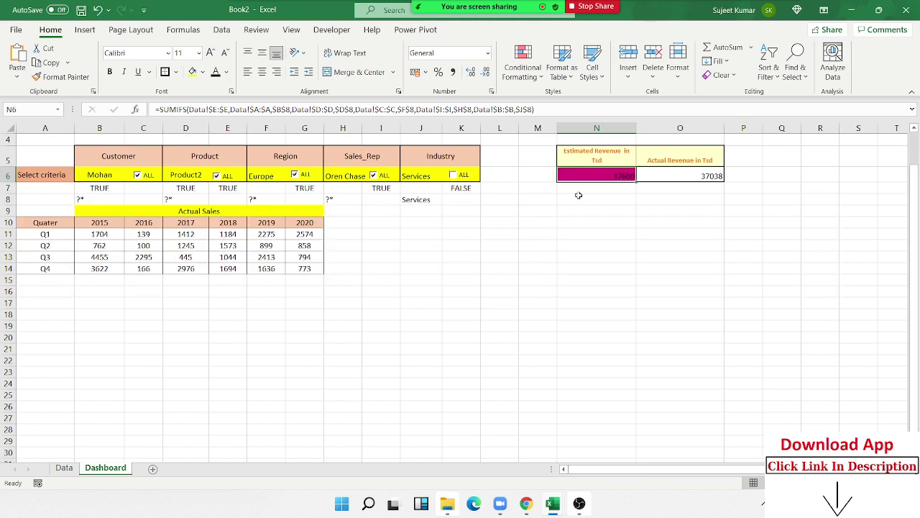
left_click(544, 191)
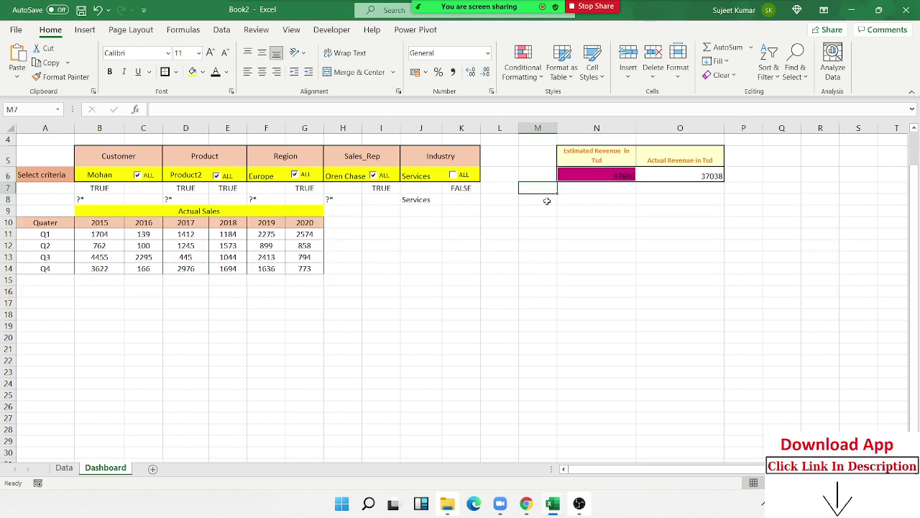
- Label cell M7 'Total' for the new totals row
left_click(545, 202)
type("T")
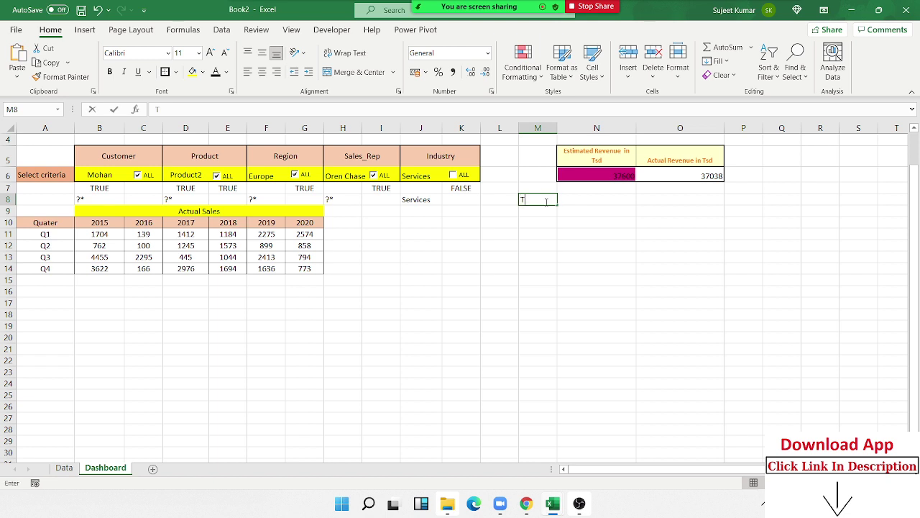
type("O")
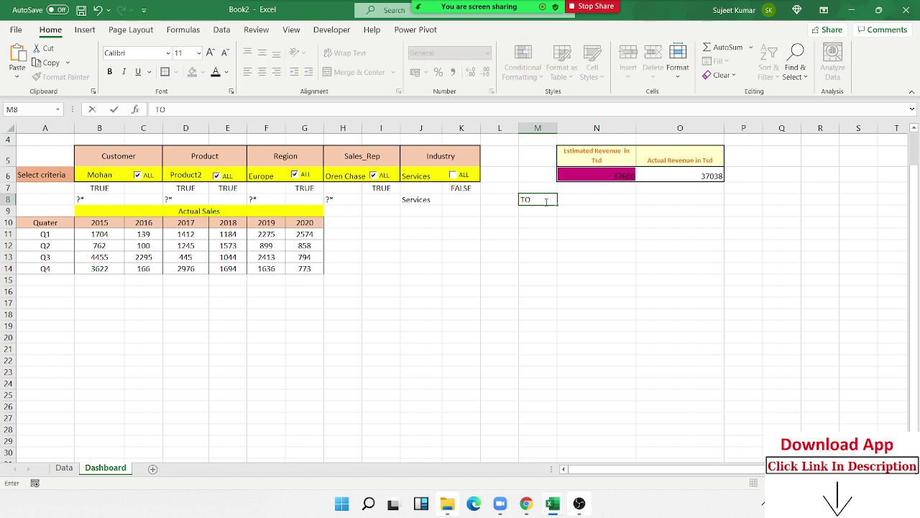
key("Escape")
left_click(752, 158)
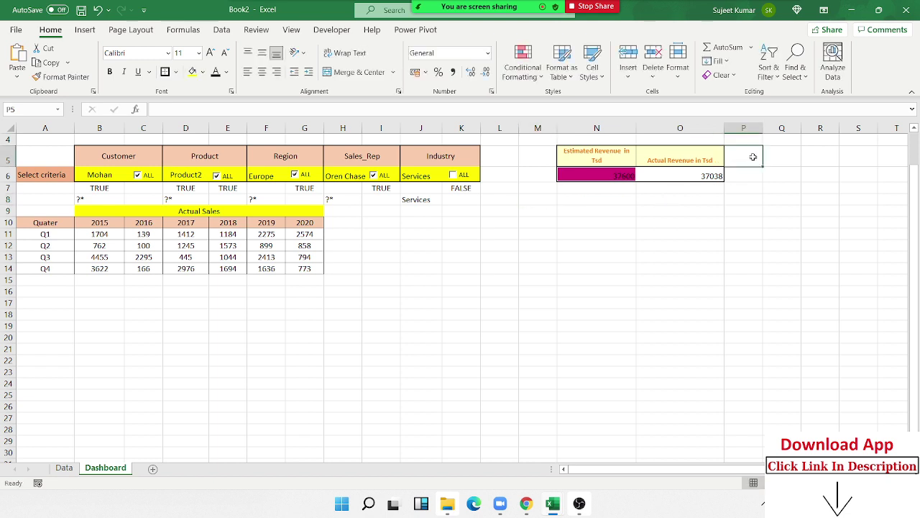
left_click(587, 199)
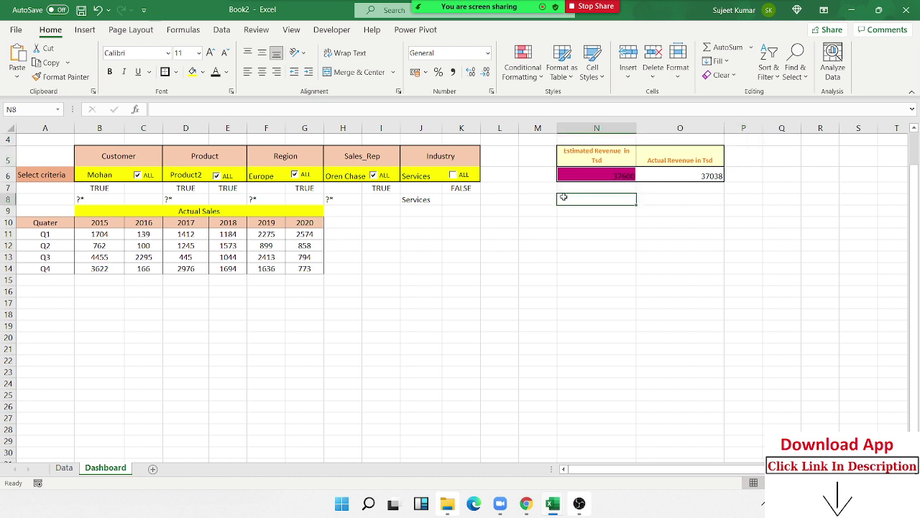
left_click(544, 187)
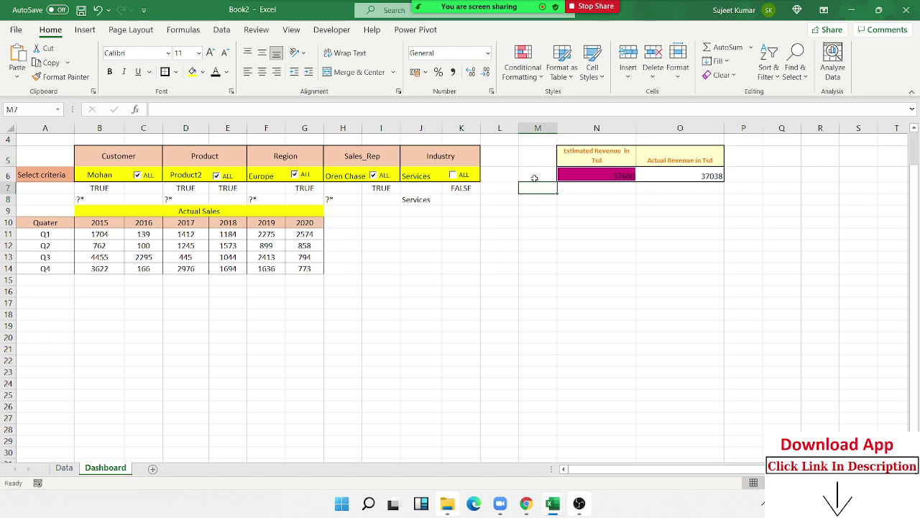
left_click(534, 178)
left_click(533, 187)
type("Total")
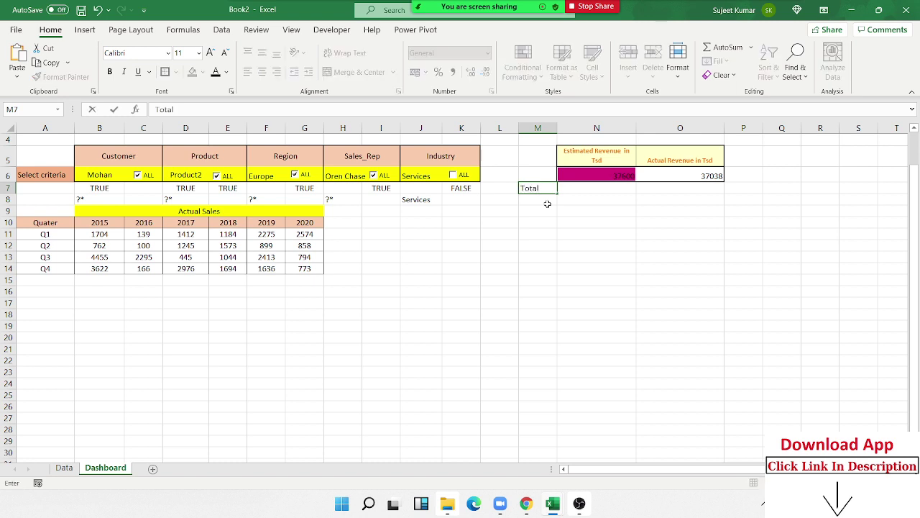
key("Tab")
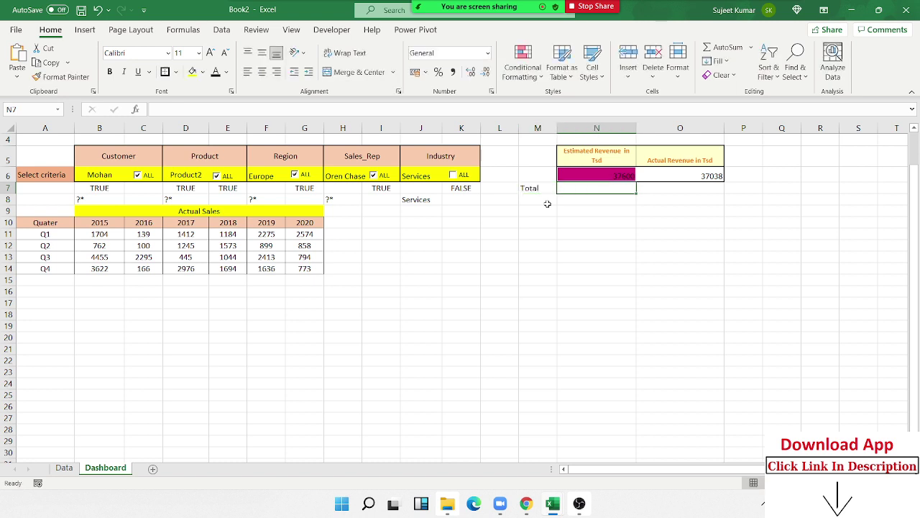
- Enter =SUM(Data!E:E) in N7 for the estimated revenue total, 198100
type("=sum")
key("Tab")
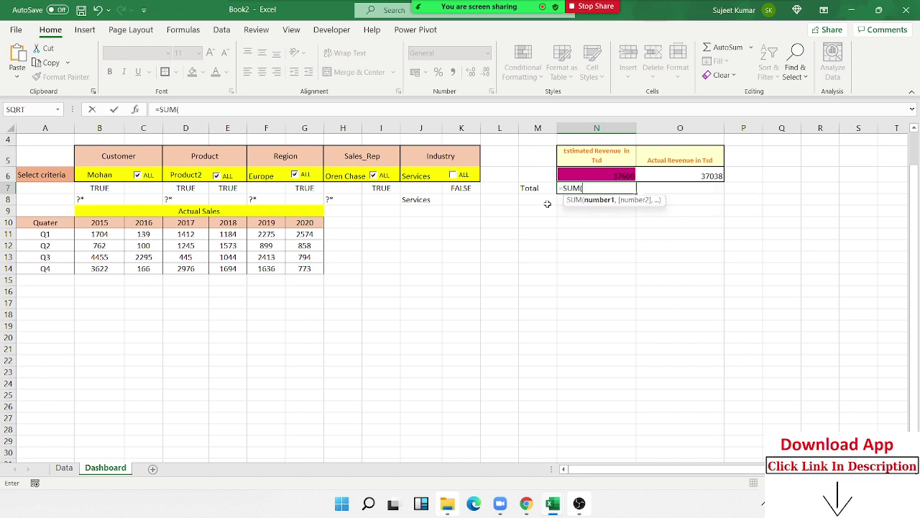
left_click(64, 467)
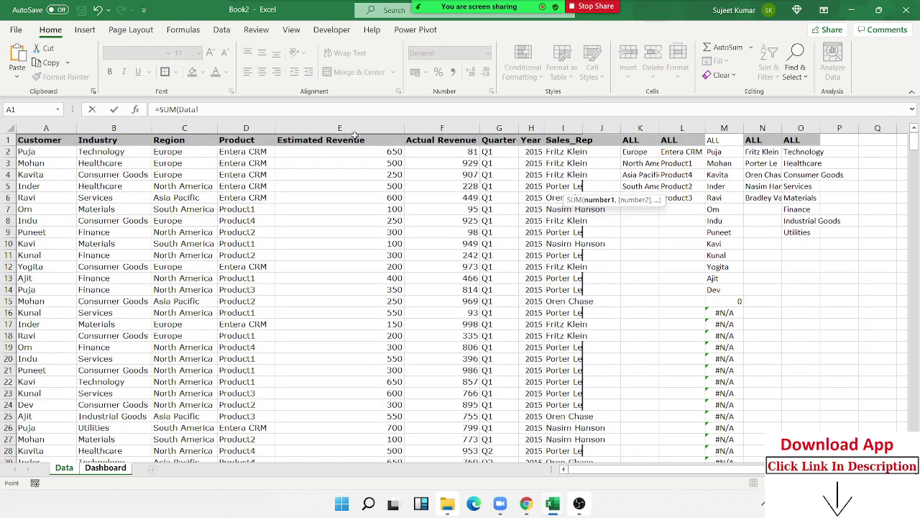
left_click(388, 128)
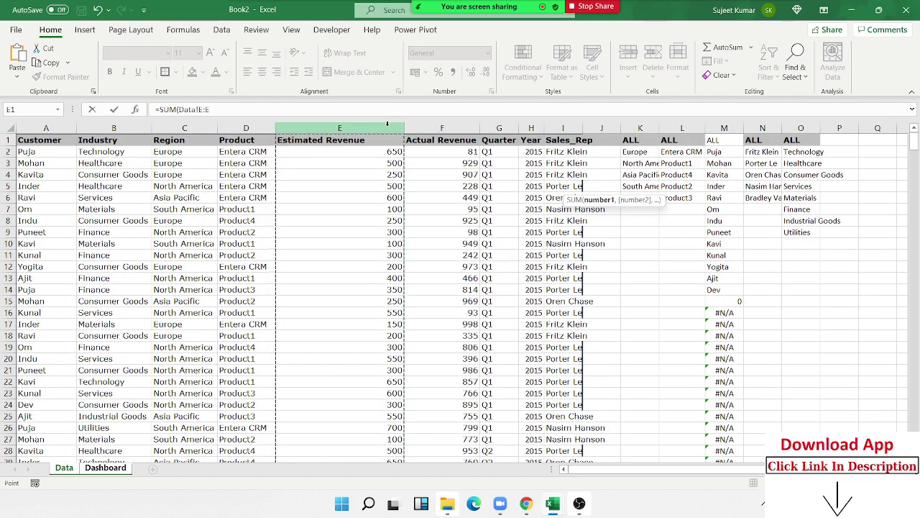
key("Return")
- Enter =SUM(Data!F:F) in O7 for the actual revenue total, 268757
key("Up")
key("Right")
key("Right")
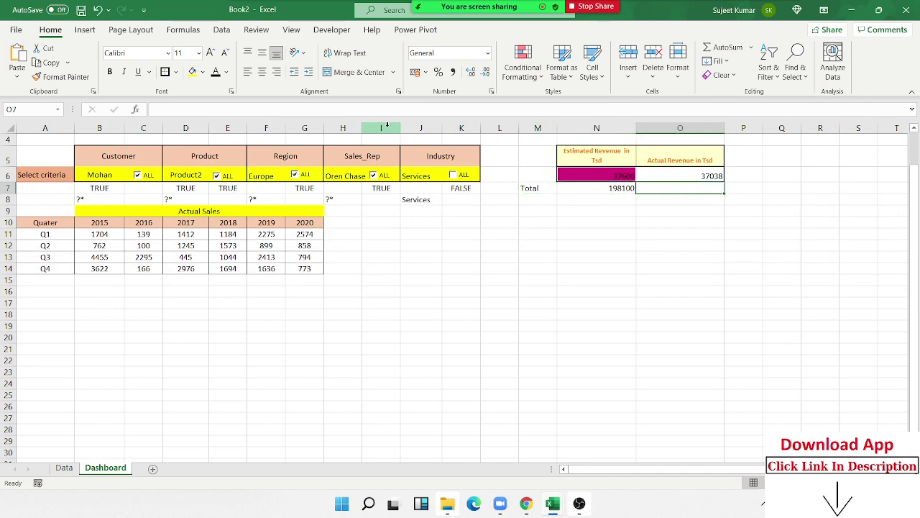
type("=sum")
key("Tab")
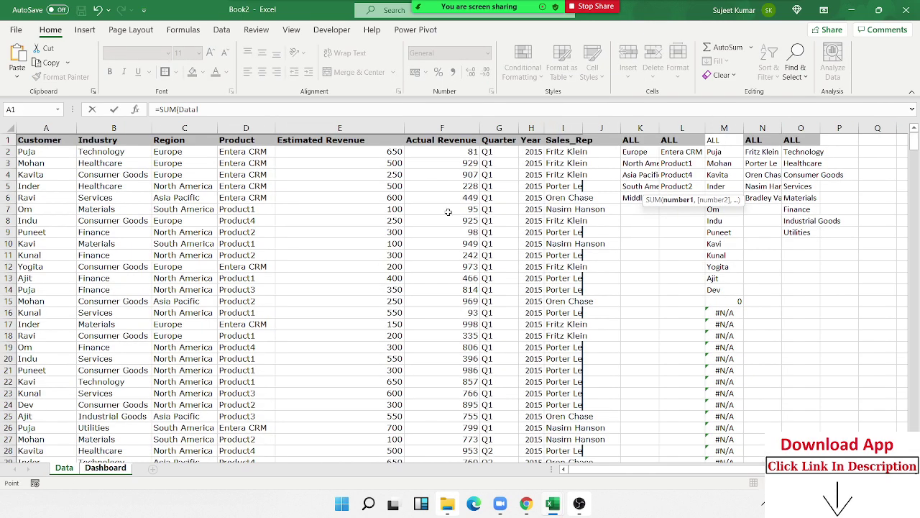
left_click(64, 468)
left_click(446, 131)
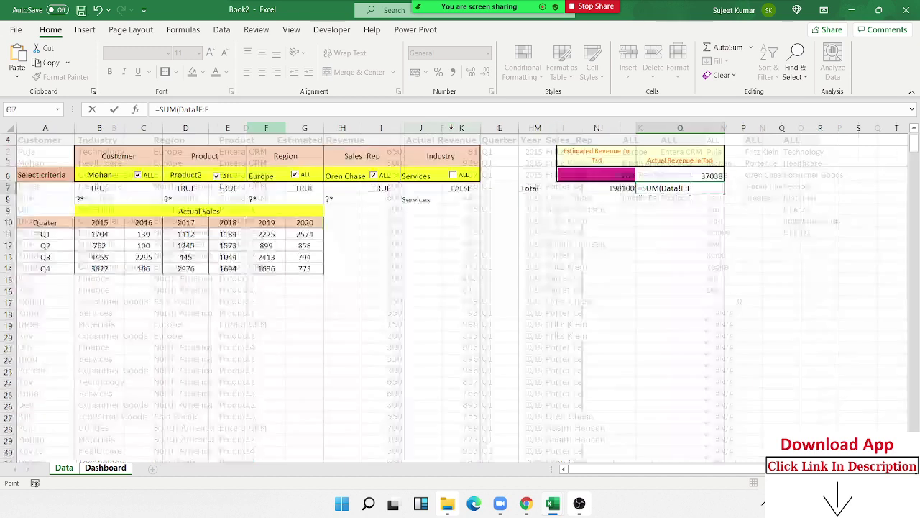
key("Return")
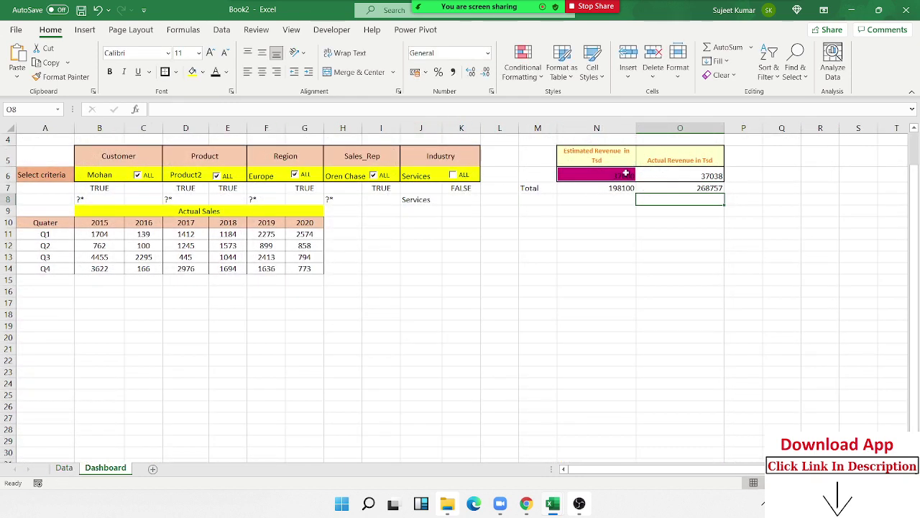
left_click(621, 174)
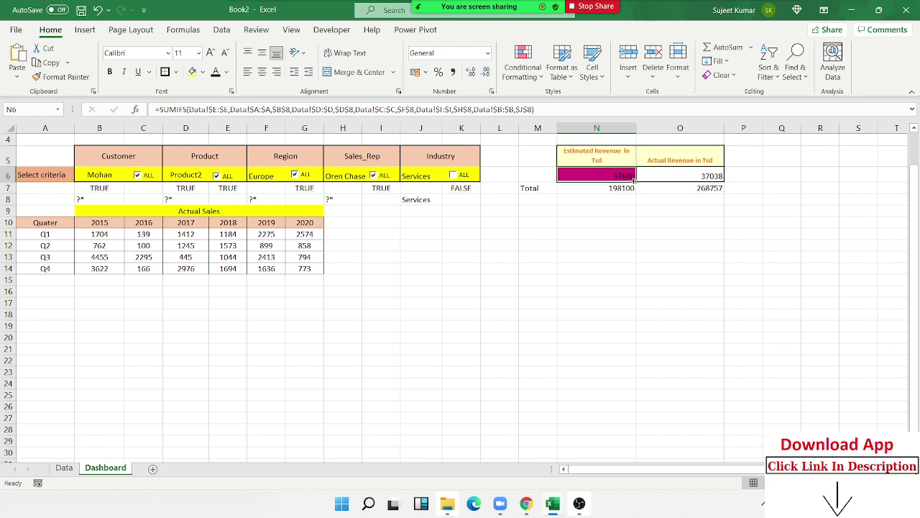
- Open N6's data bar rule for editing, keeping the minimum at Automatic
right_click(630, 178)
left_click(523, 68)
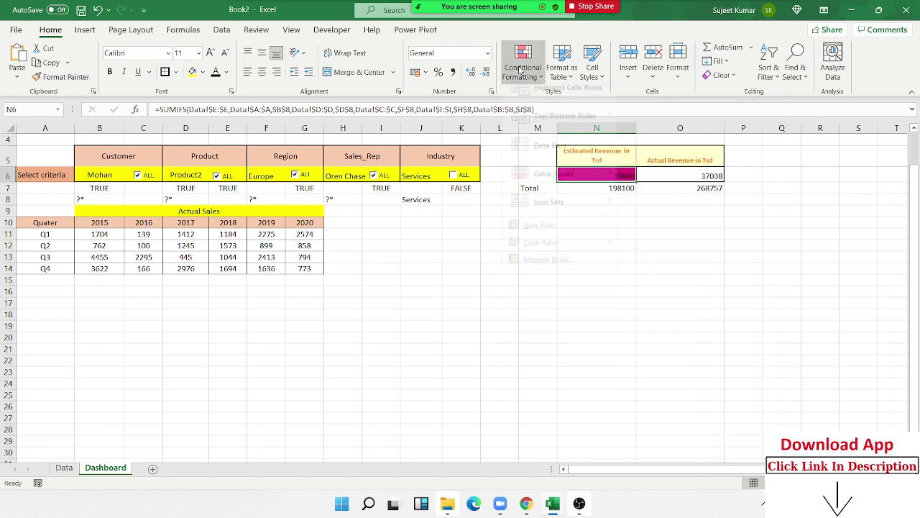
left_click(524, 274)
double_click(339, 327)
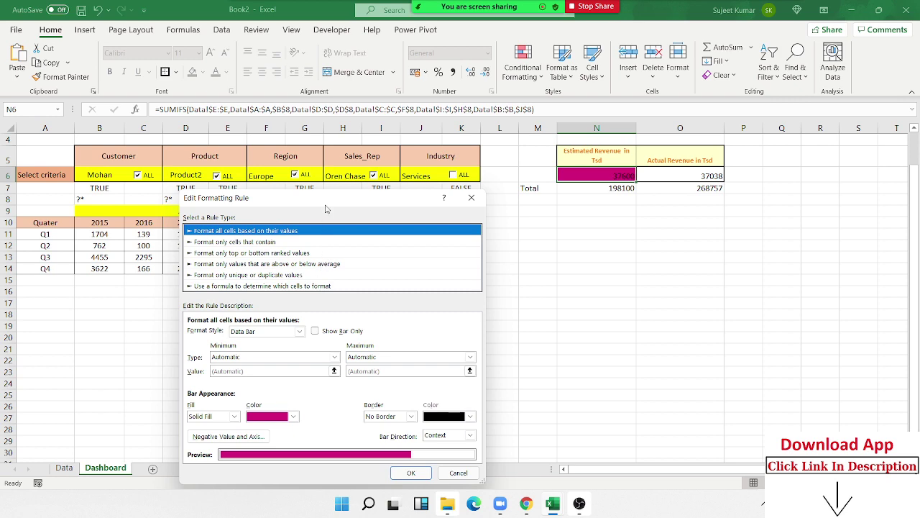
left_click_drag(326, 209, 306, 123)
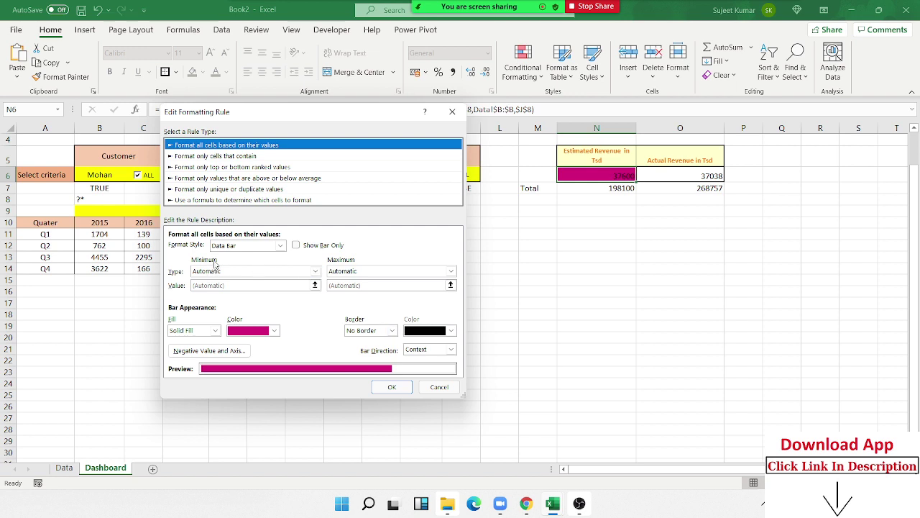
left_click(251, 279)
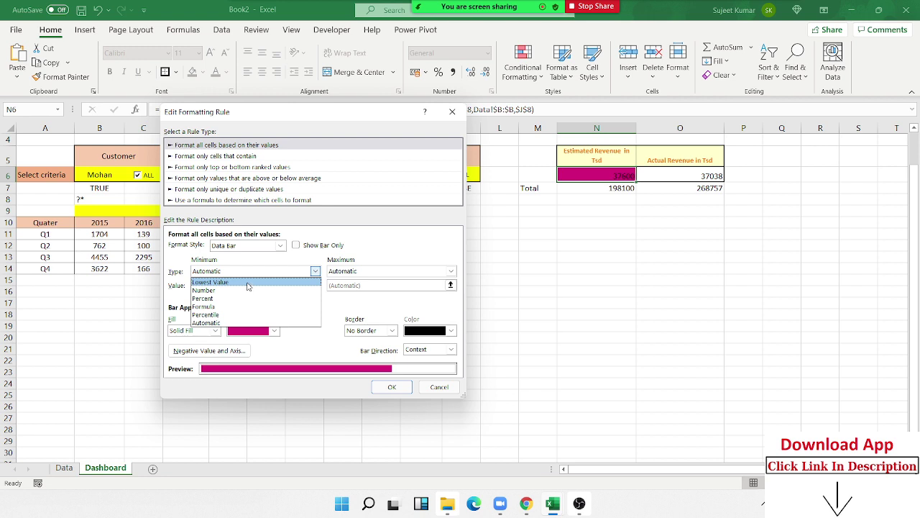
left_click(256, 266)
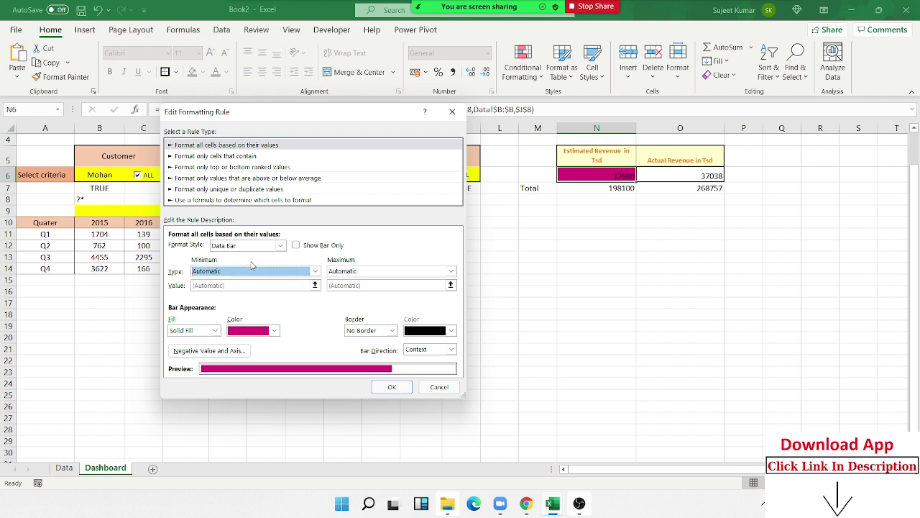
- Set the bar's maximum to Number =$N$7 and apply the edited rule
left_click(348, 271)
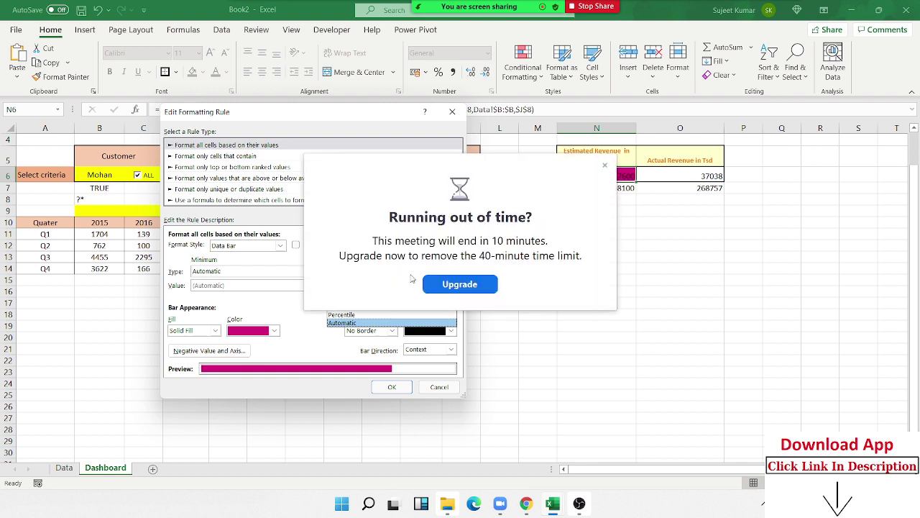
left_click(605, 165)
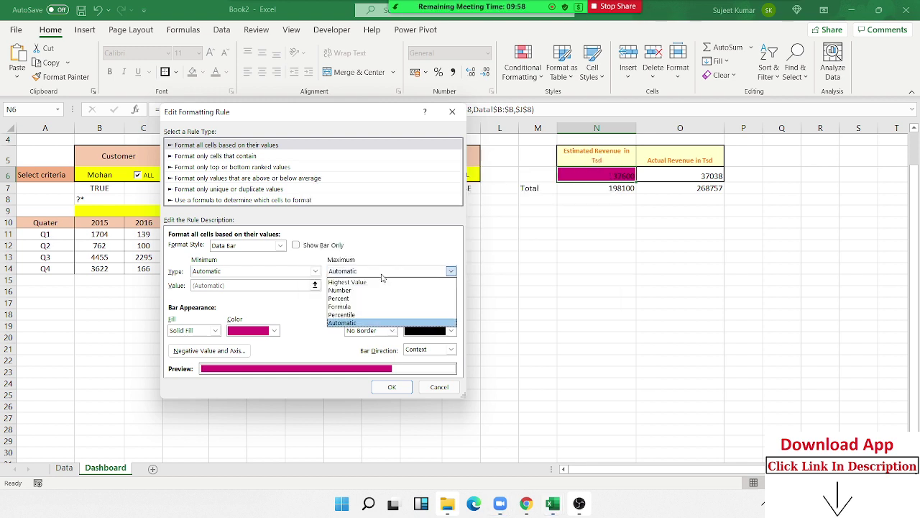
left_click(374, 290)
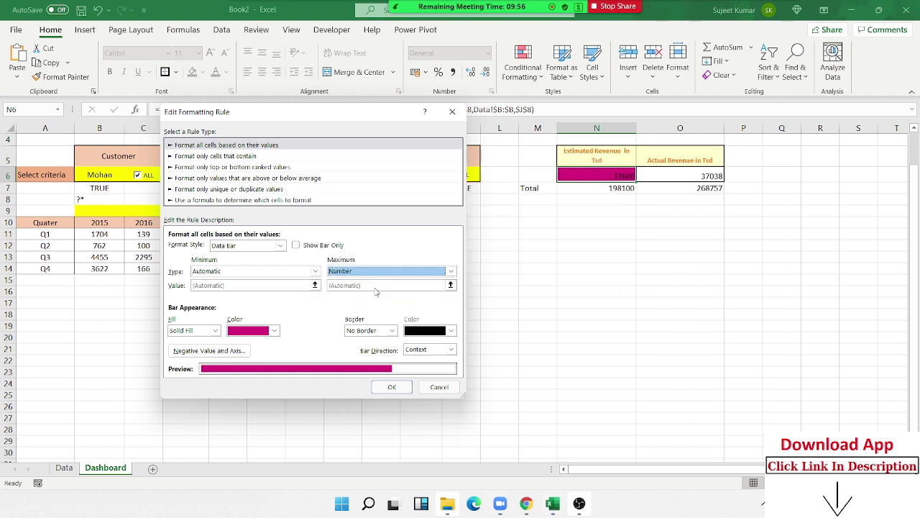
left_click(370, 286)
type("=")
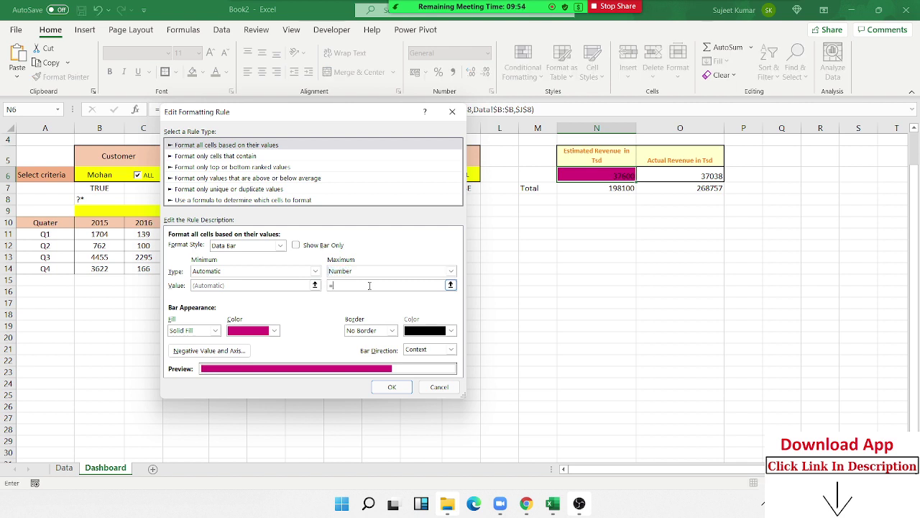
left_click(610, 185)
left_click(394, 389)
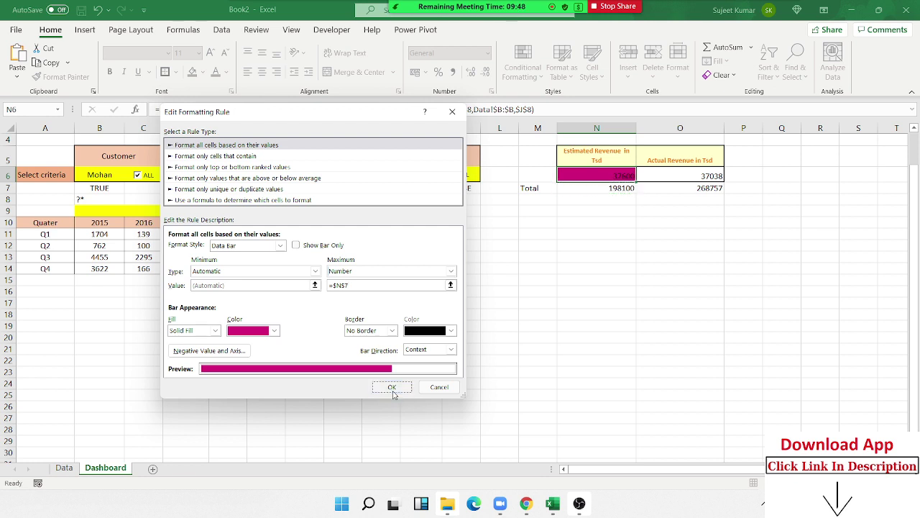
left_click(559, 426)
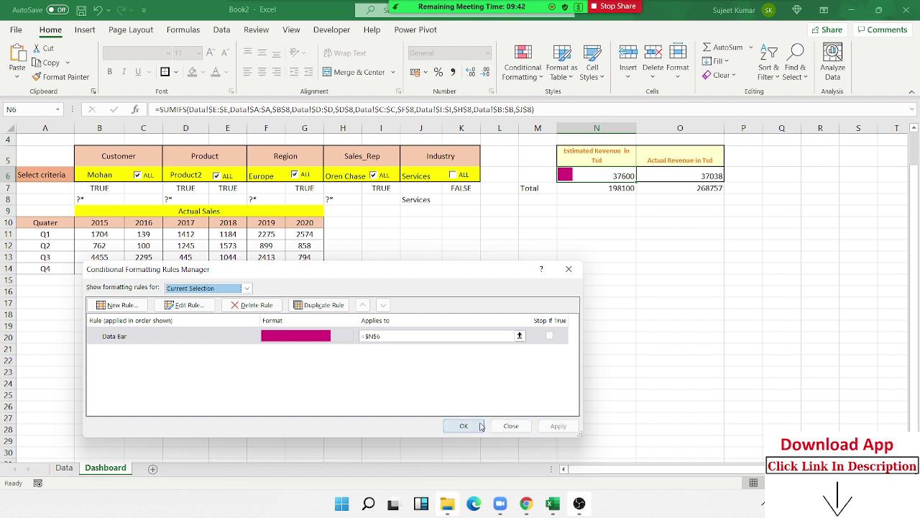
left_click(464, 425)
key("Right")
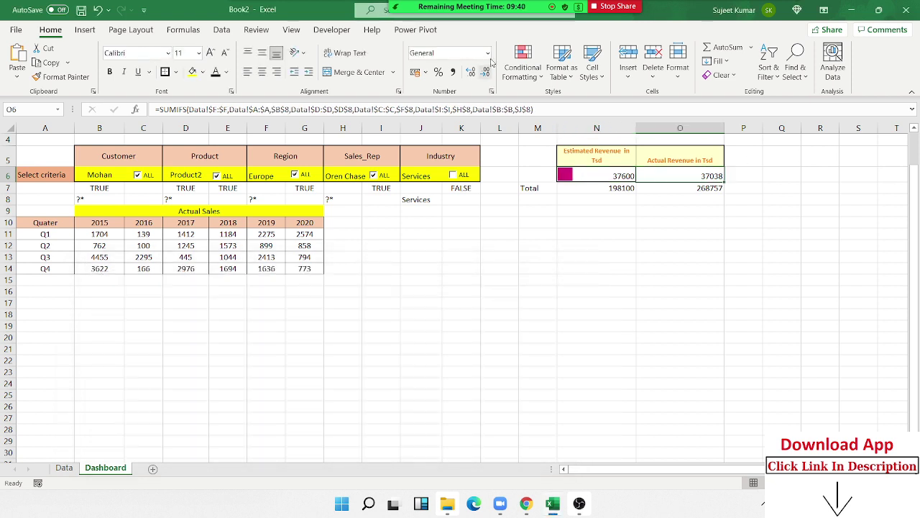
- Apply a solid green fill data bar to the Actual Revenue total in O6
left_click(523, 72)
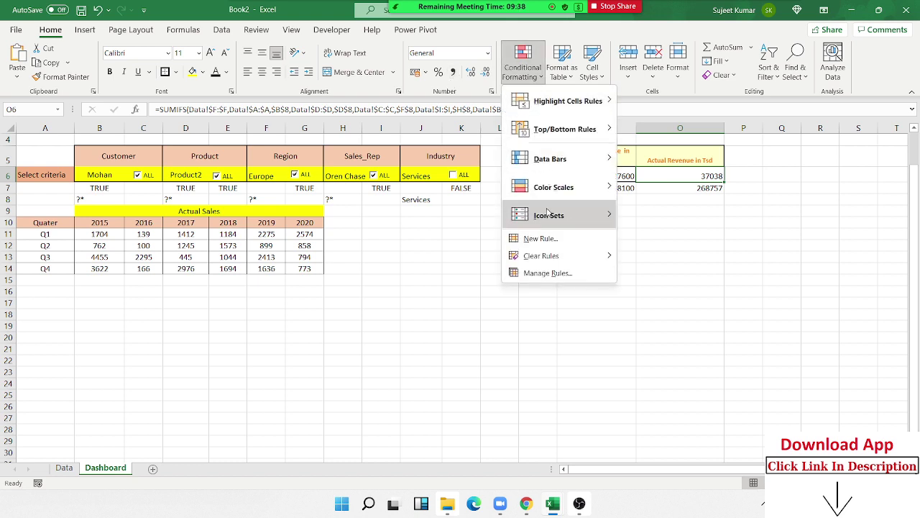
mouse_move(553, 206)
mouse_move(567, 163)
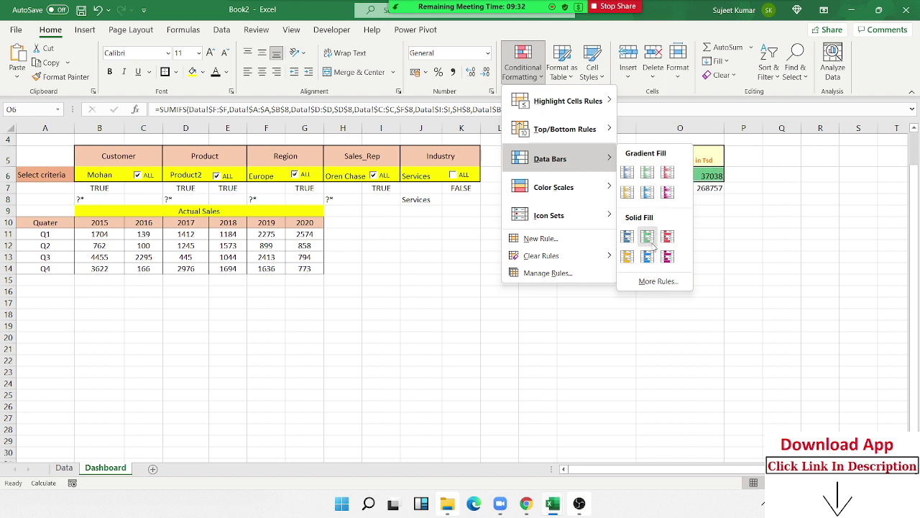
left_click(648, 237)
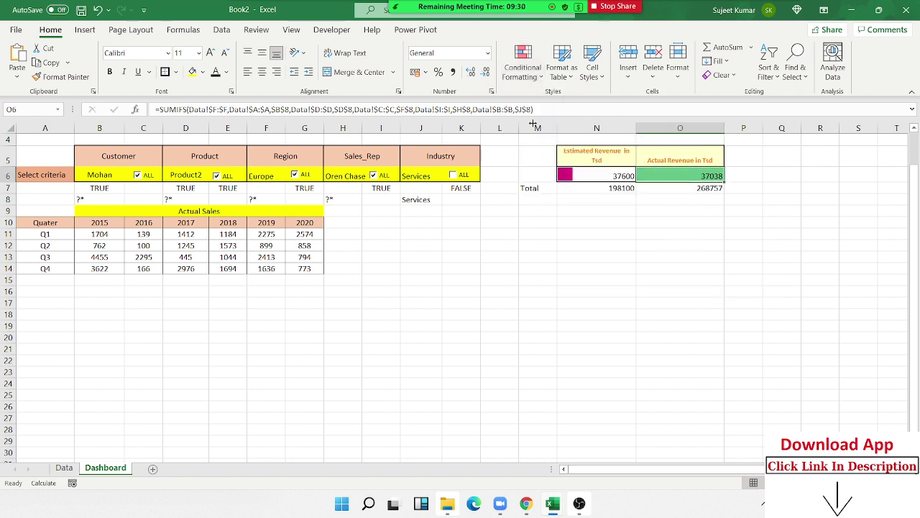
left_click(522, 64)
left_click(516, 277)
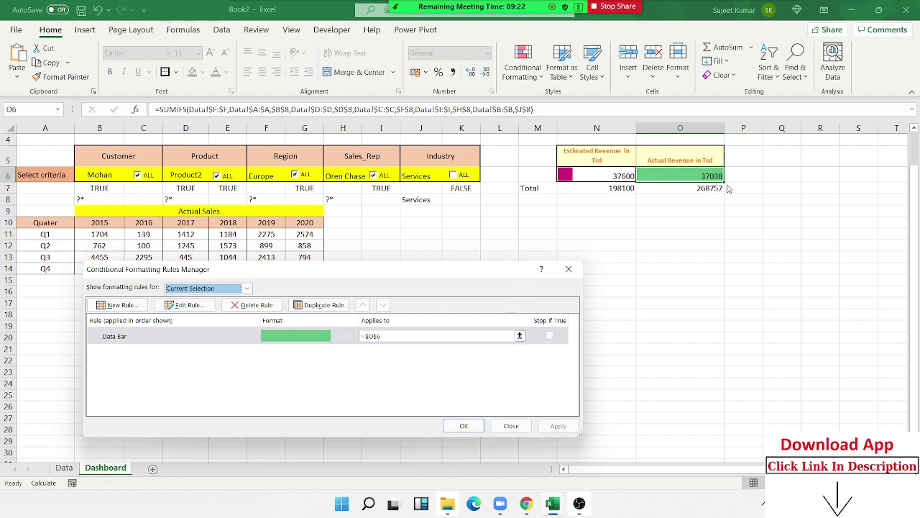
- Set O6's data bar maximum to Number =$N$6 (37600) and confirm the rule
double_click(325, 342)
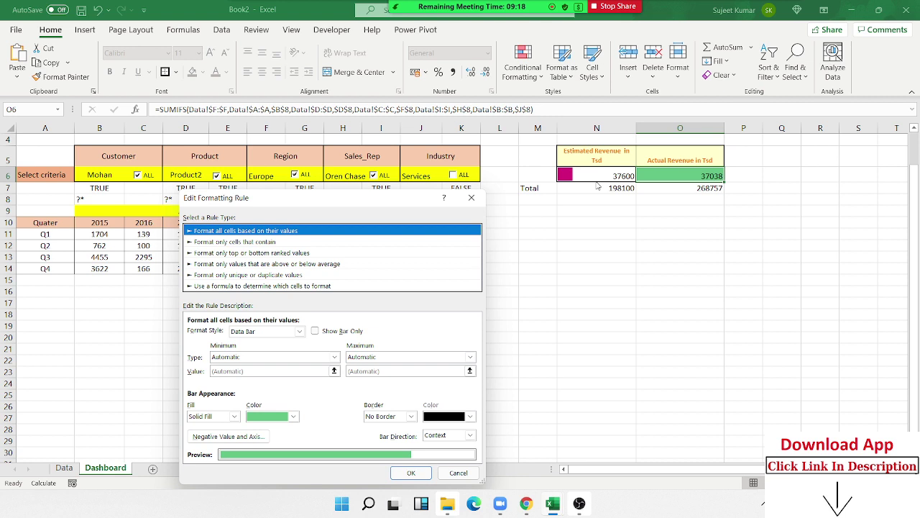
left_click(375, 358)
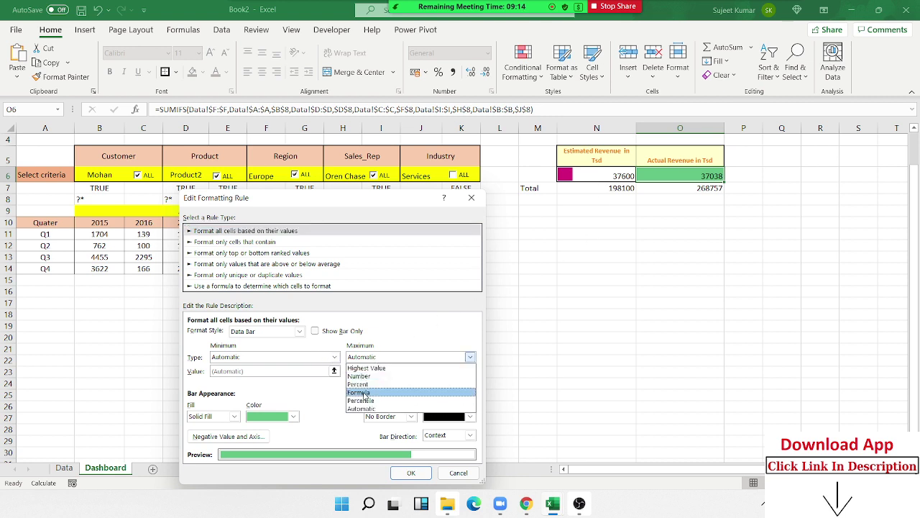
left_click(367, 377)
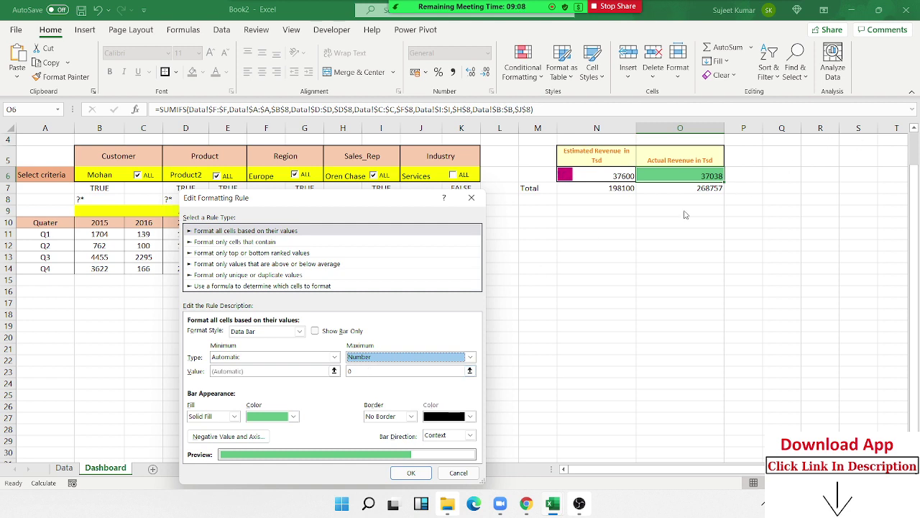
left_click(386, 370)
type("=")
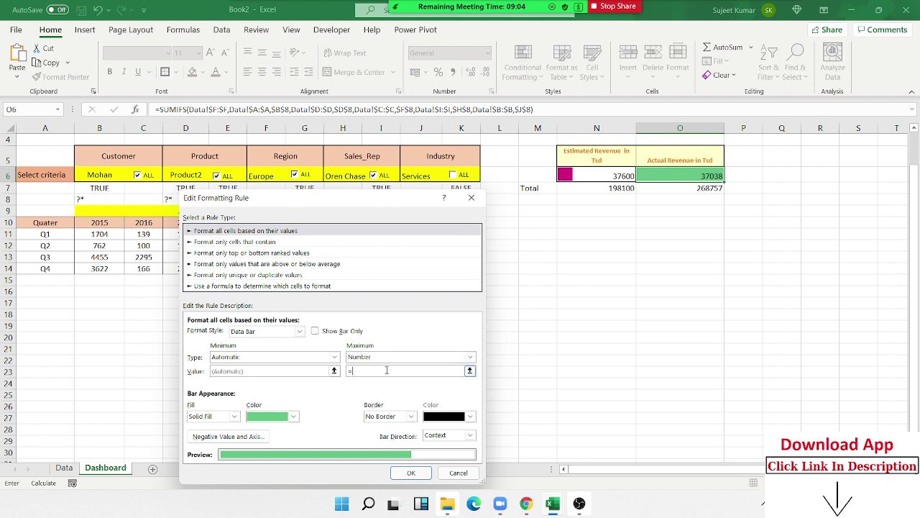
left_click(644, 179)
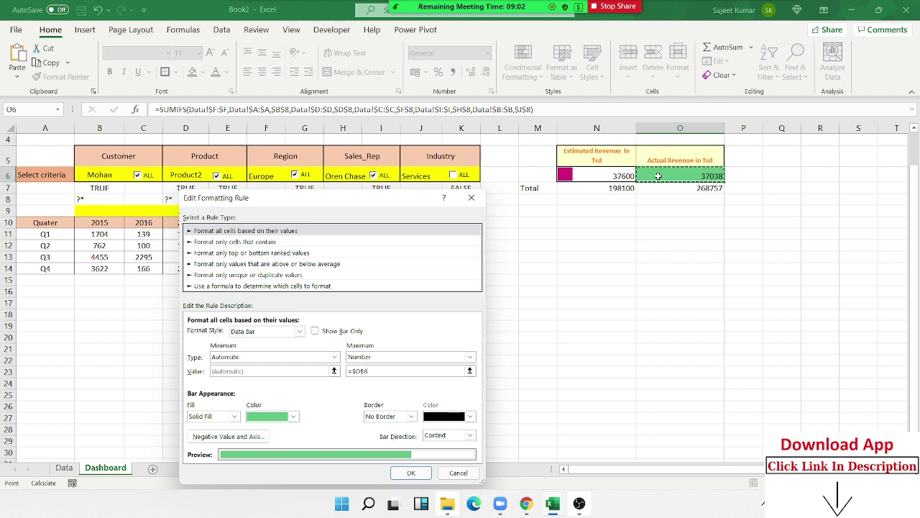
left_click(619, 176)
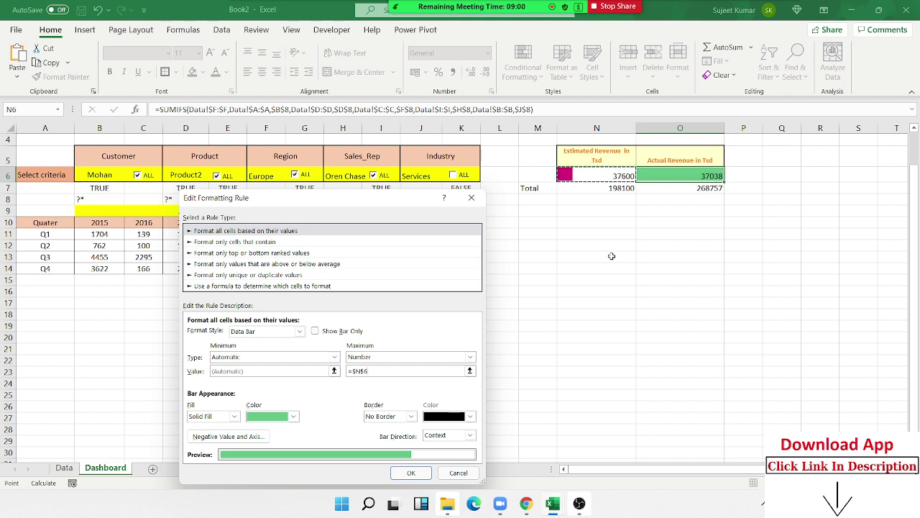
mouse_move(580, 503)
left_click(410, 473)
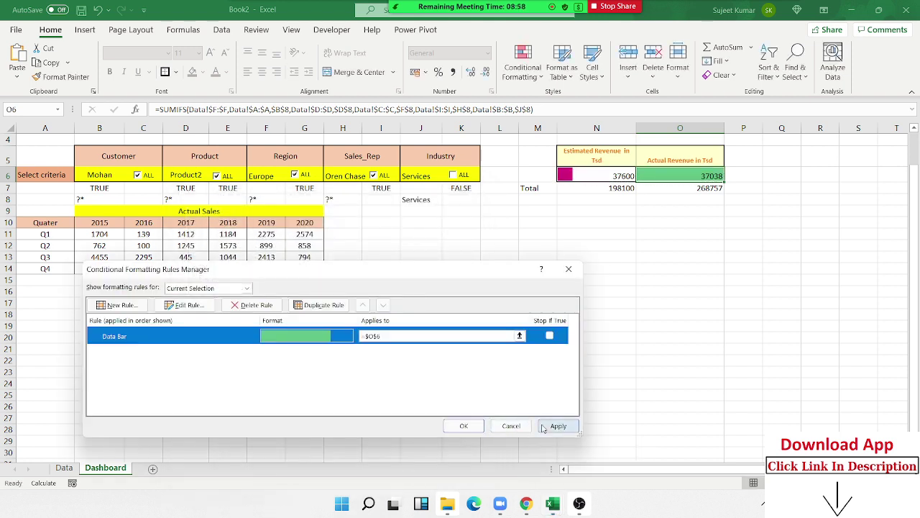
left_click(463, 425)
left_click(536, 317)
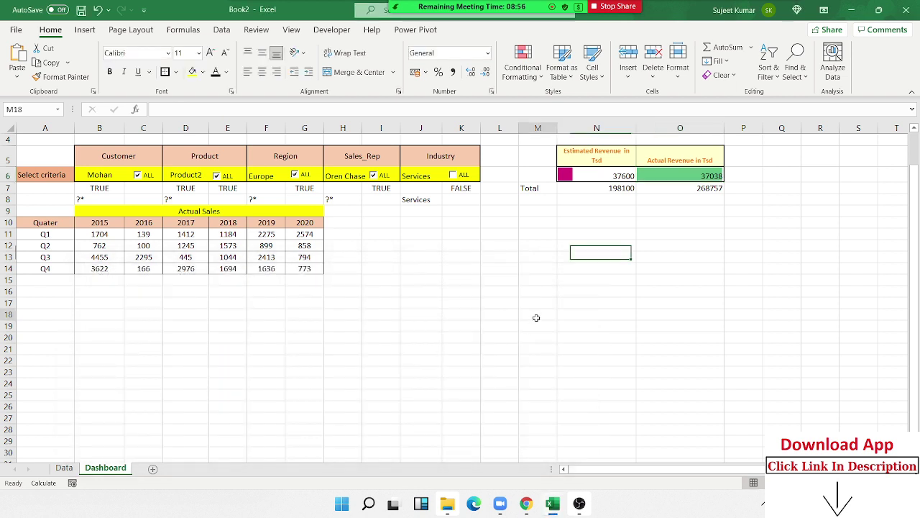
- Test the customer, product and region filters, reset all to ALL, and select the Total figures
left_click(452, 175)
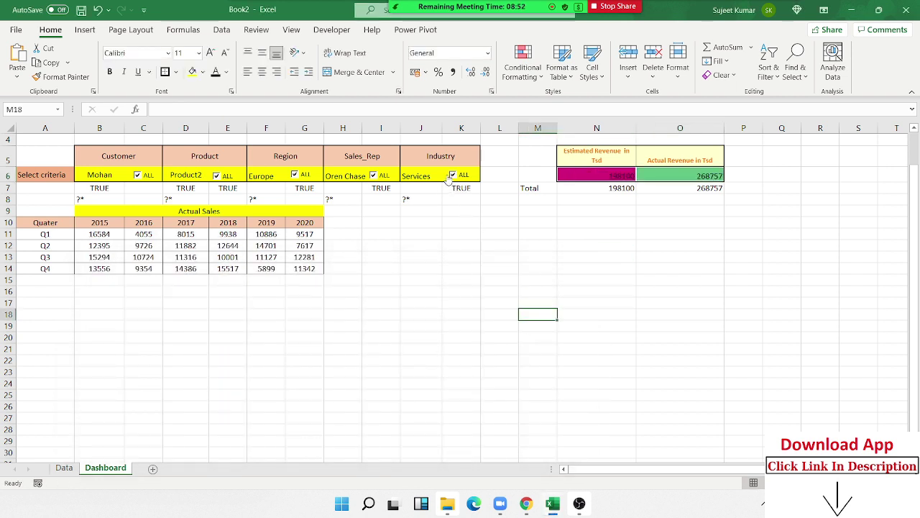
left_click(142, 182)
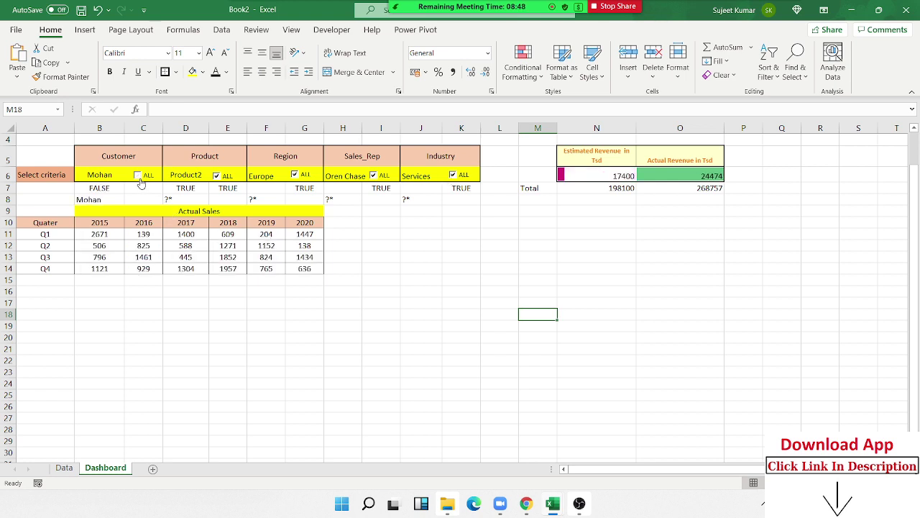
left_click(215, 176)
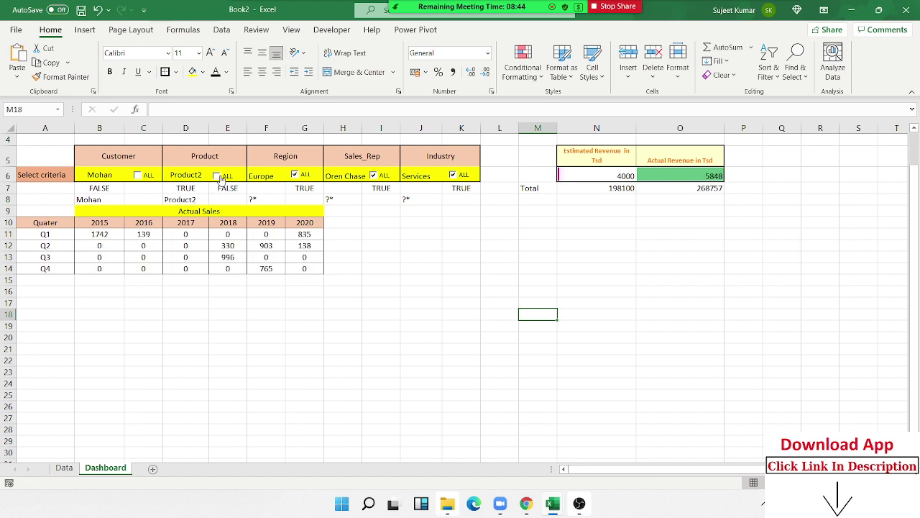
left_click(218, 176)
left_click(295, 175)
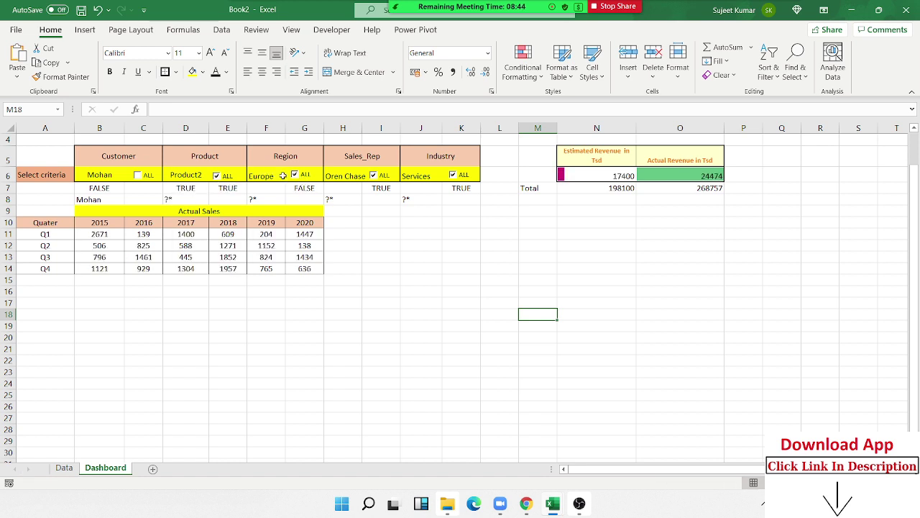
left_click(149, 176)
left_click(295, 174)
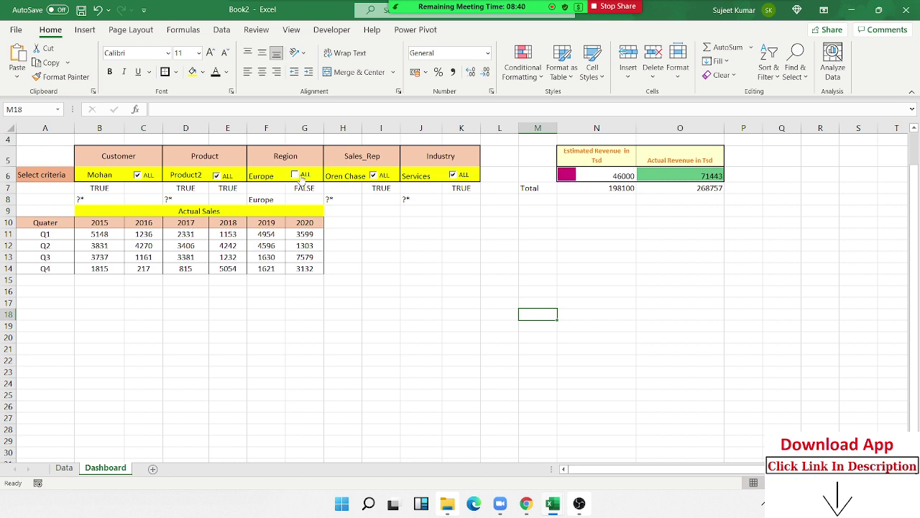
left_click(672, 245)
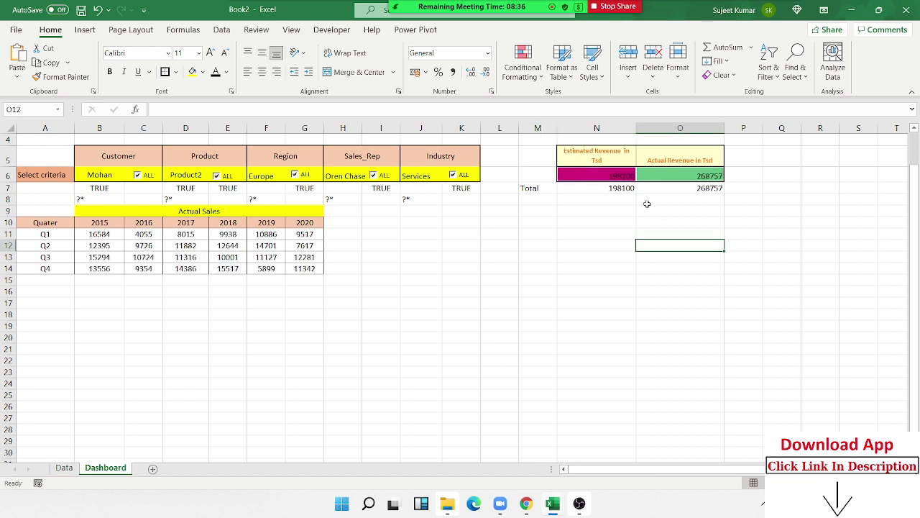
left_click_drag(598, 186, 653, 191)
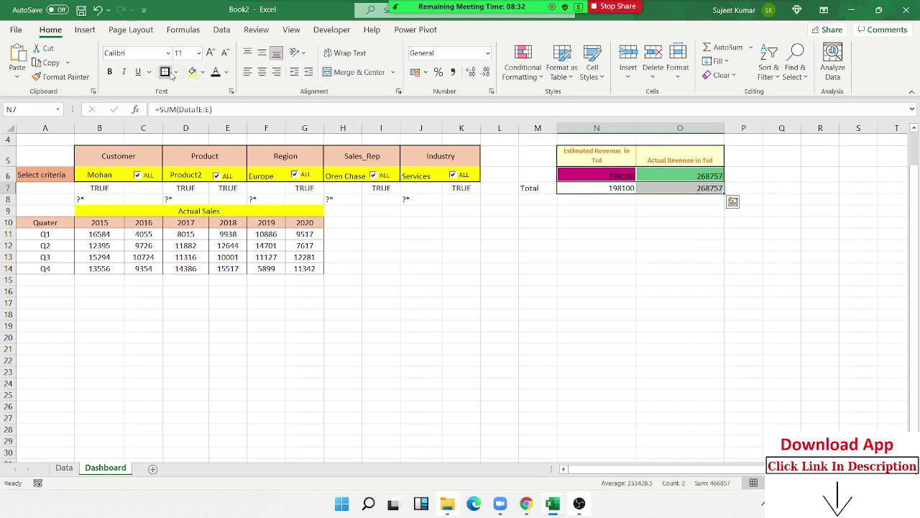
- Give the Total figures 198100 and 268757 the standard red font colour
left_click(227, 72)
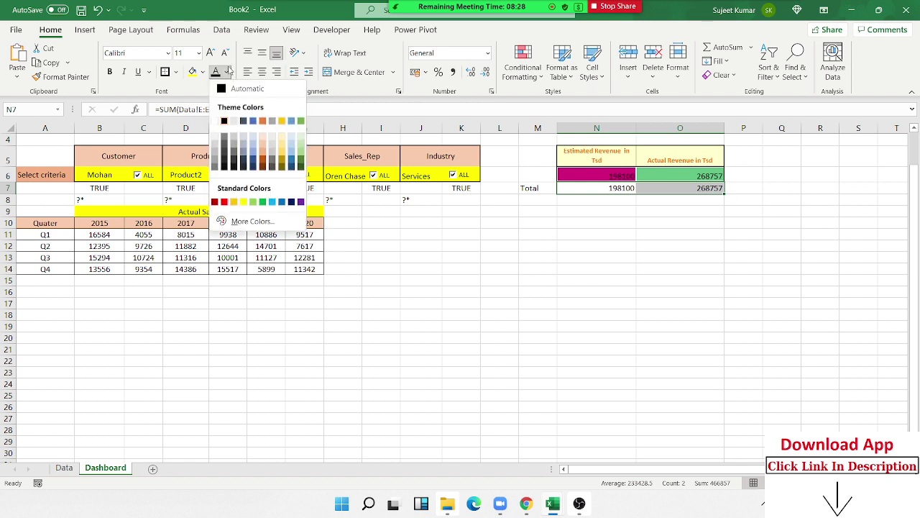
left_click(224, 202)
left_click(411, 260)
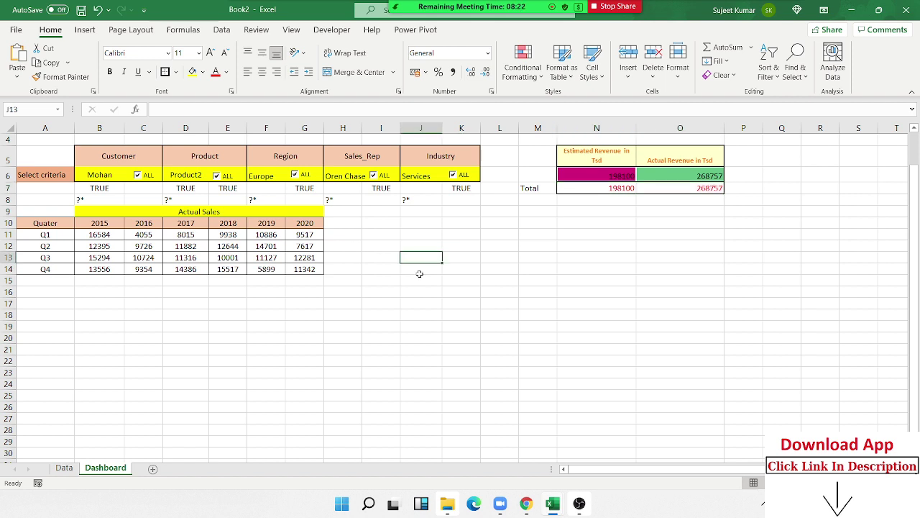
left_click(349, 285)
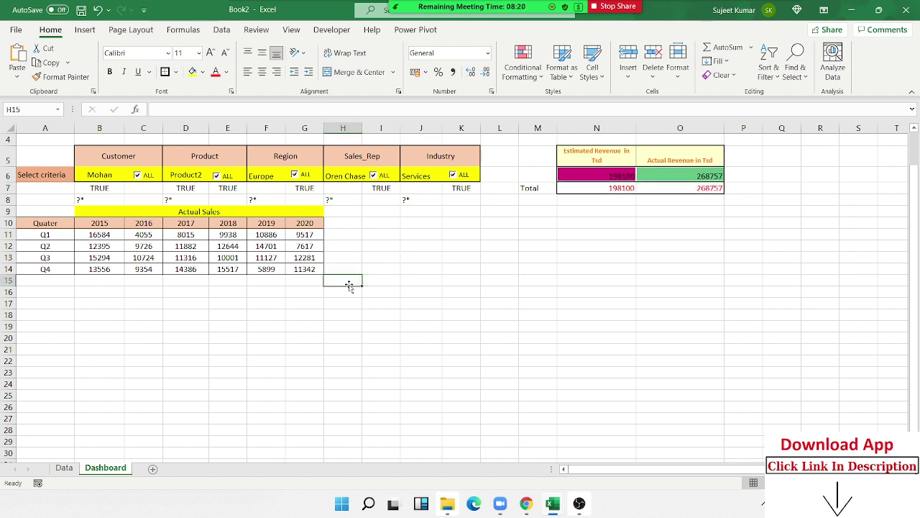
- Inspect the SUMIF formulas in the reference Financial Dashboard's Estimated and Actual Revenue tables
key("alt+Tab")
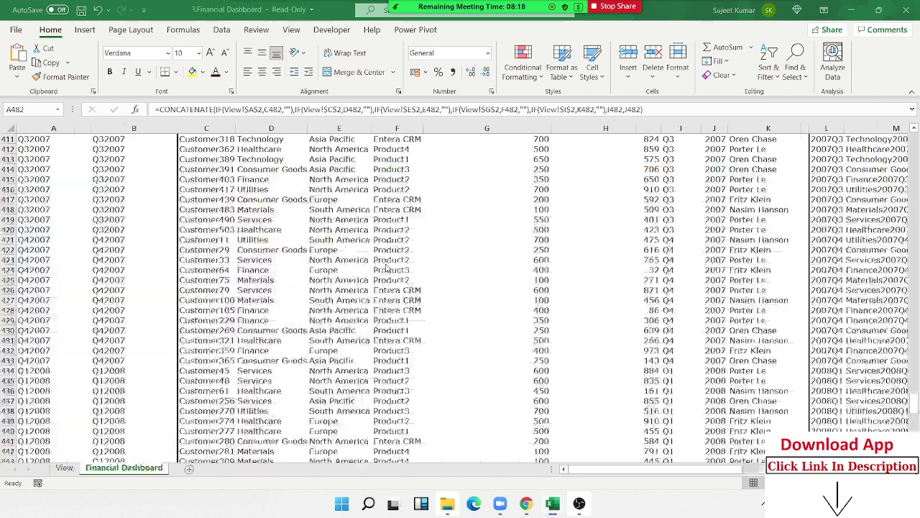
key("alt+Tab")
key("alt+Tab")
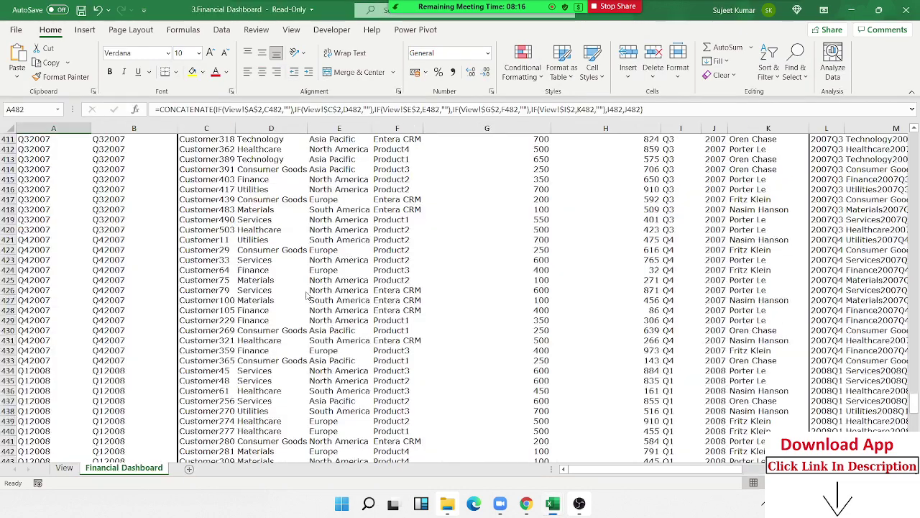
key("alt+Tab")
key("alt+Tab")
left_click(64, 468)
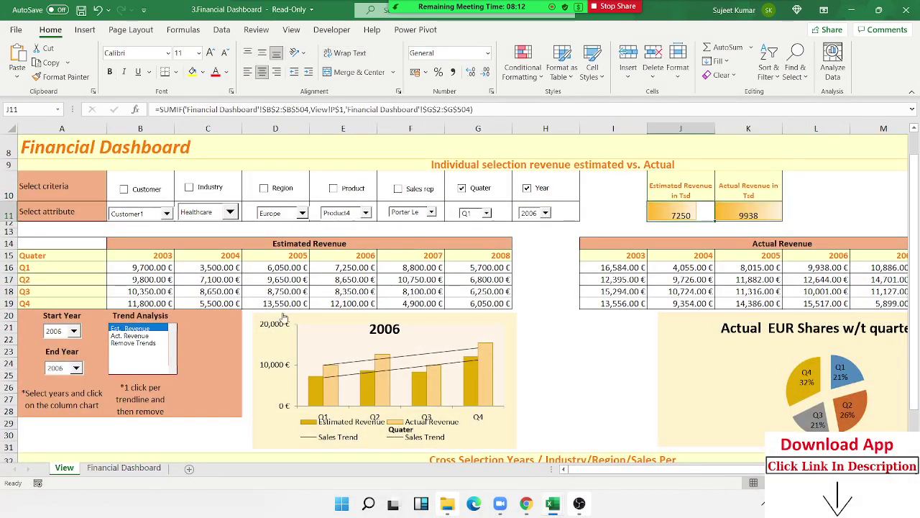
left_click(301, 279)
left_click(671, 277)
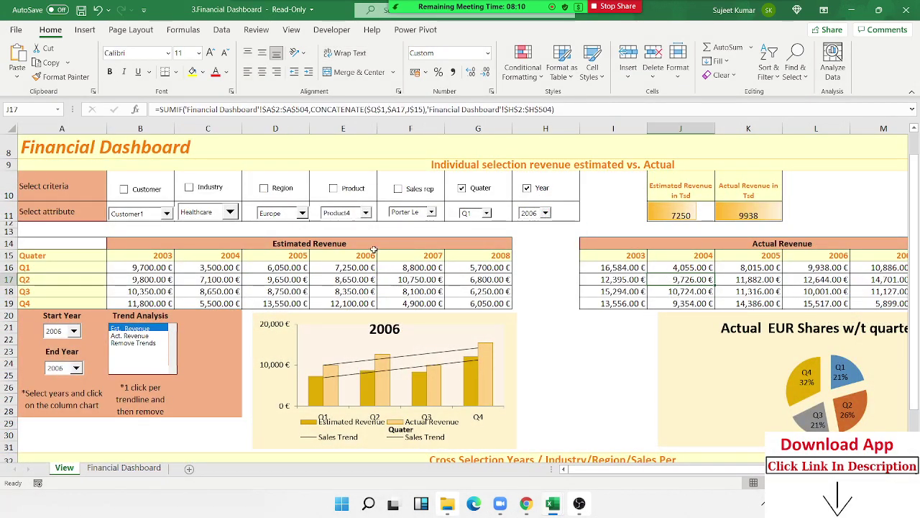
left_click_drag(300, 246, 354, 289)
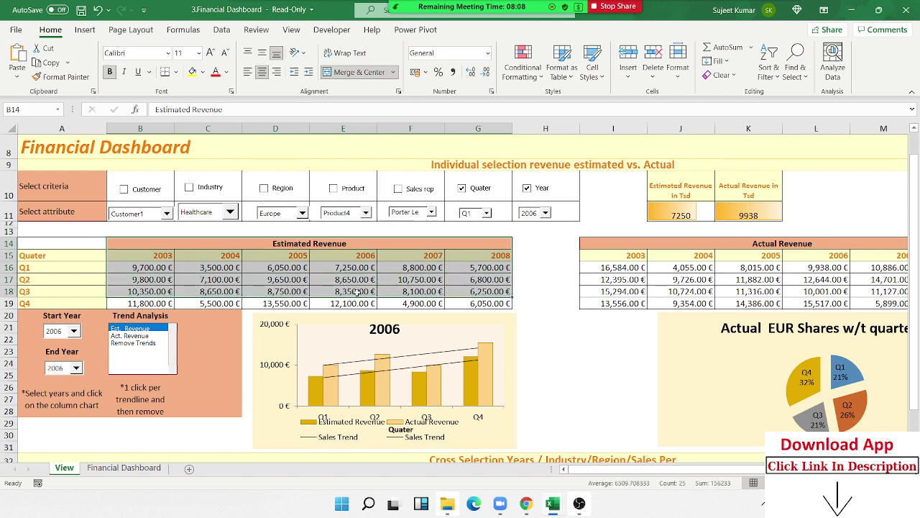
left_click_drag(647, 257, 917, 313)
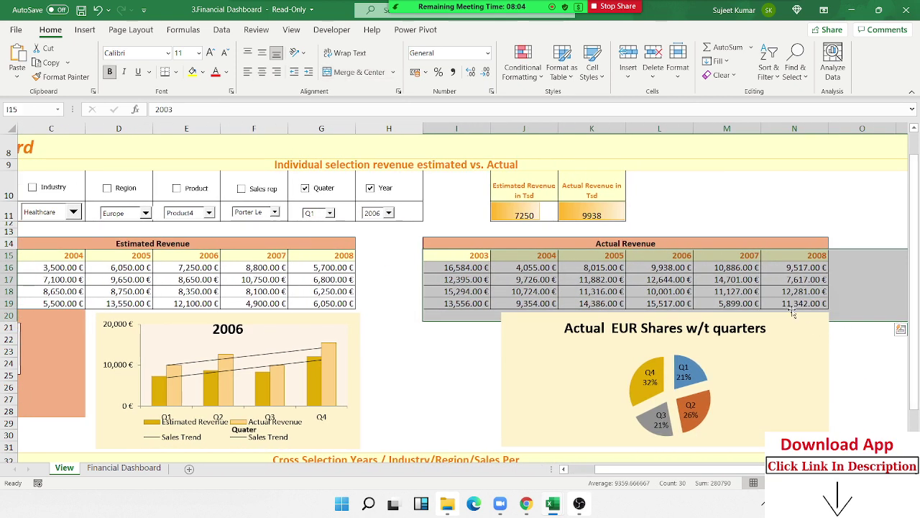
left_click(550, 272)
- Back in Book2, save it as 'Dashboard -3' to local Documents rather than OneDrive
key("alt+Tab")
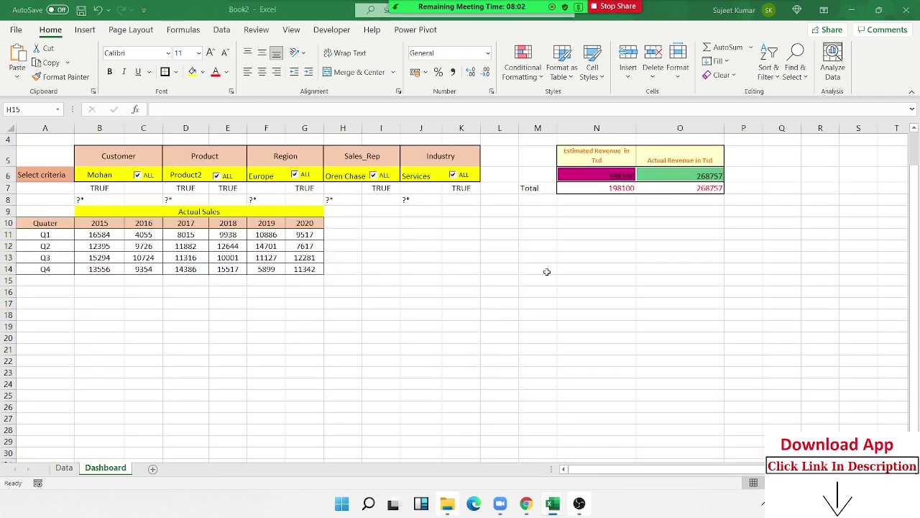
left_click(454, 298)
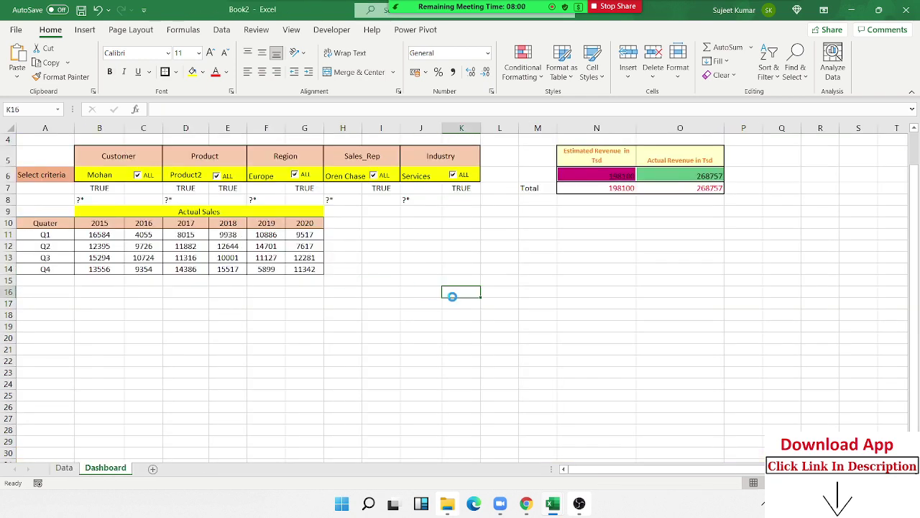
key("ctrl+s")
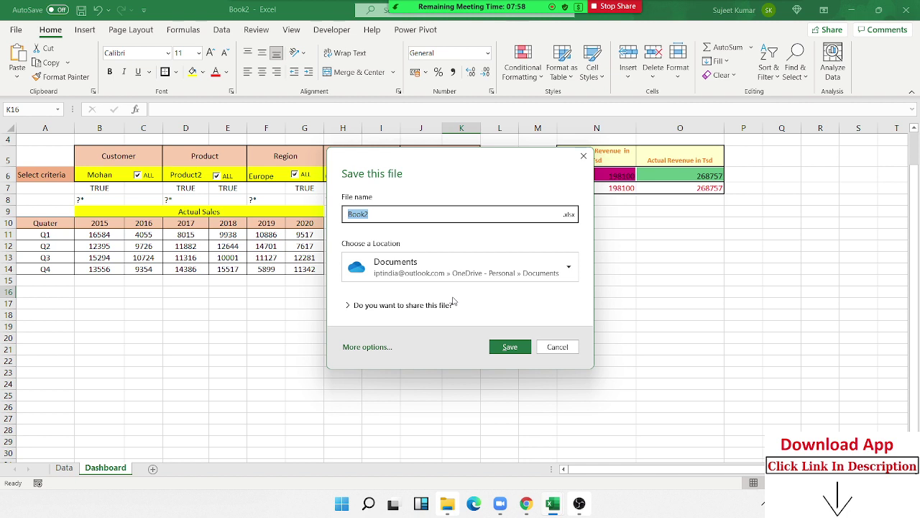
type("Dashboard -3")
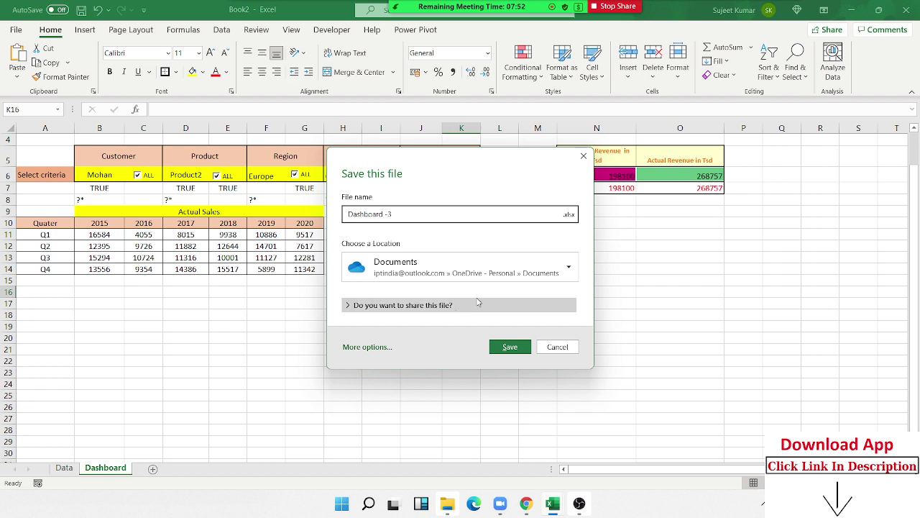
left_click(443, 272)
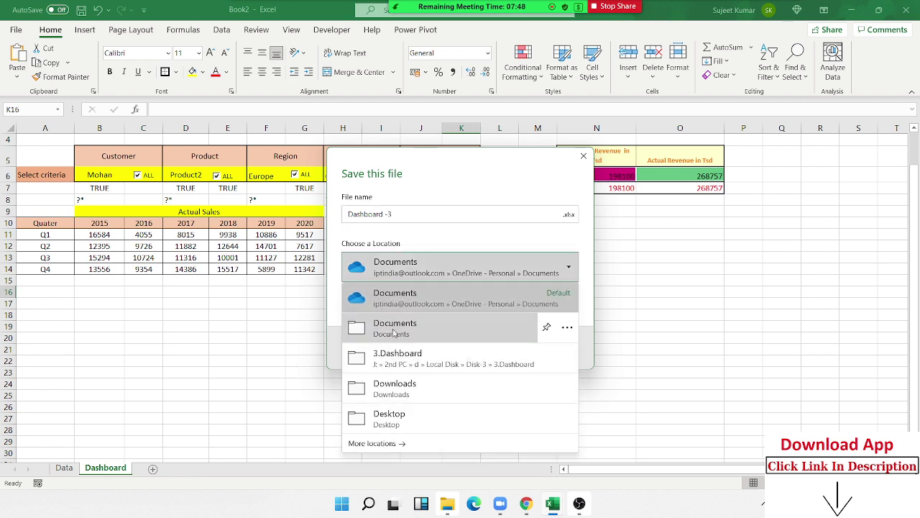
left_click(394, 332)
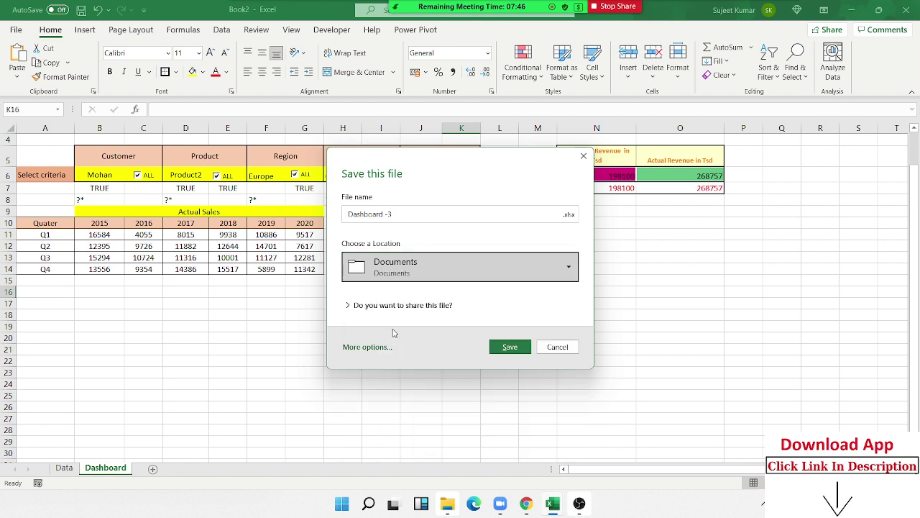
left_click(400, 279)
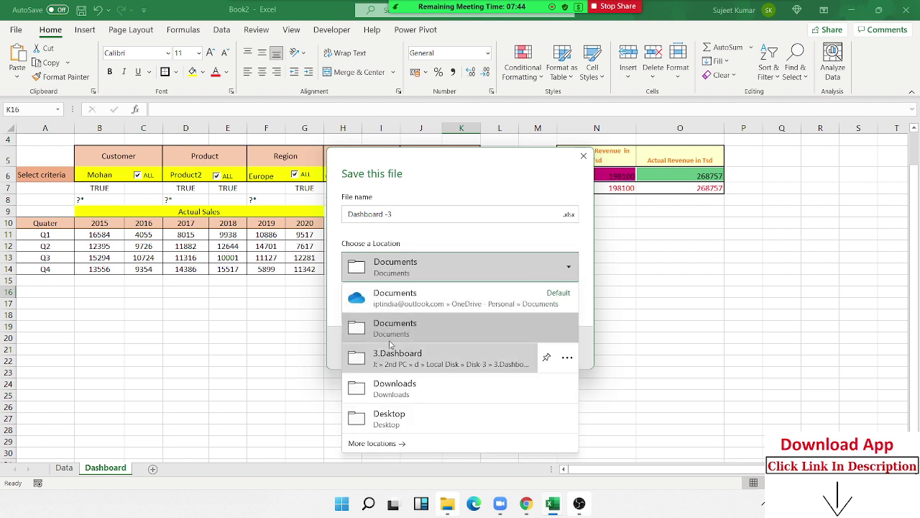
left_click(387, 322)
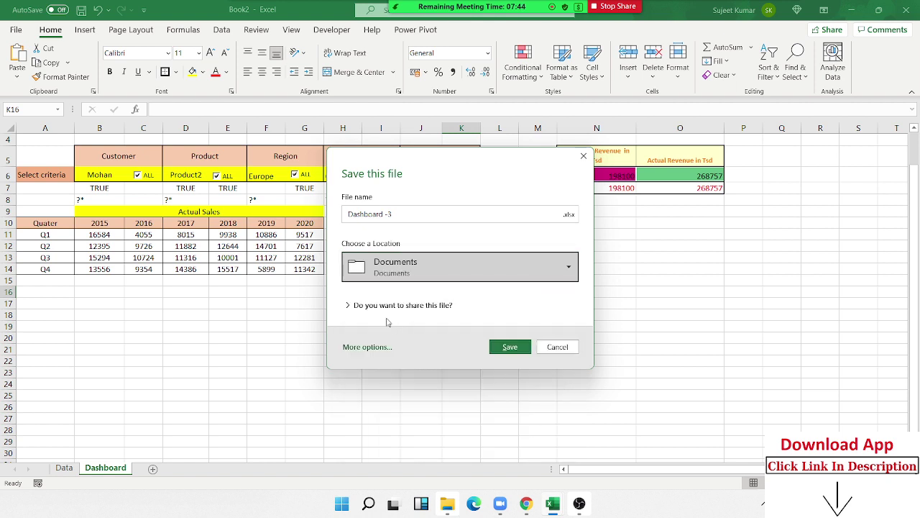
left_click(515, 347)
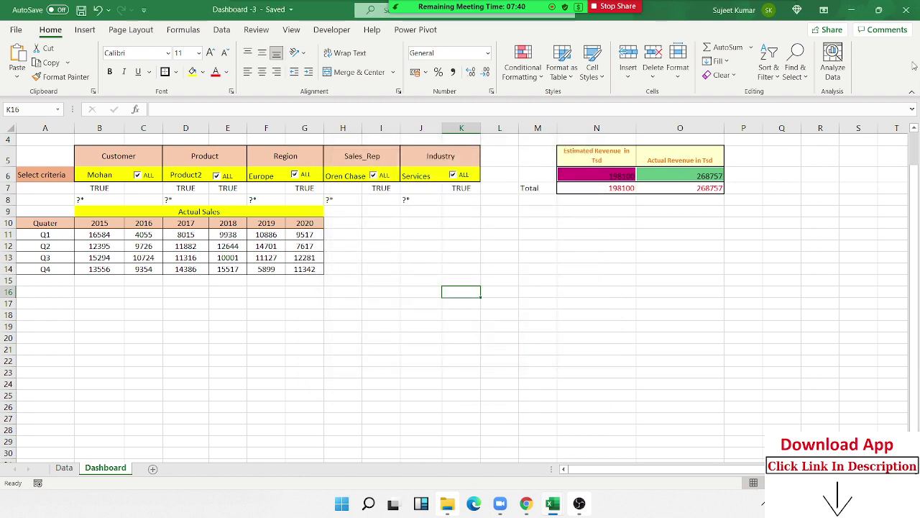
- Close Dashboard -3 and bring up options for a recent file in the other workbook's File menu
left_click(915, 16)
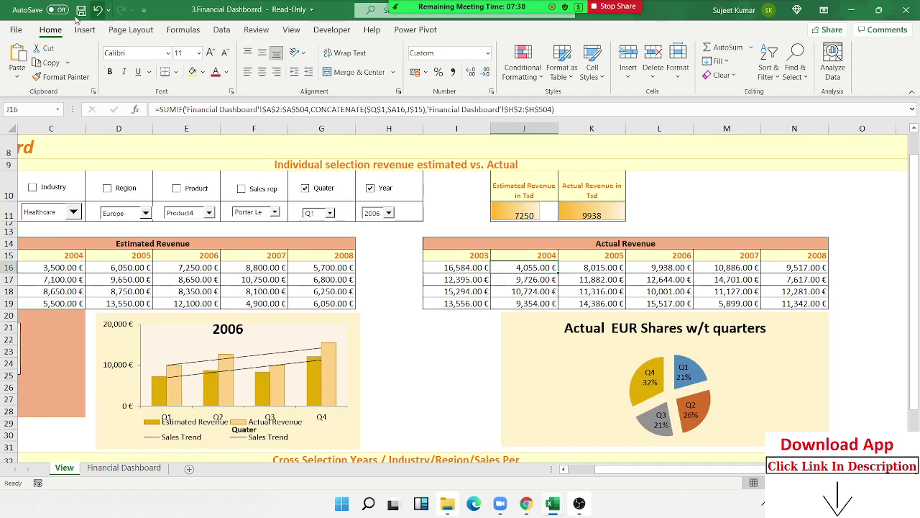
left_click(10, 33)
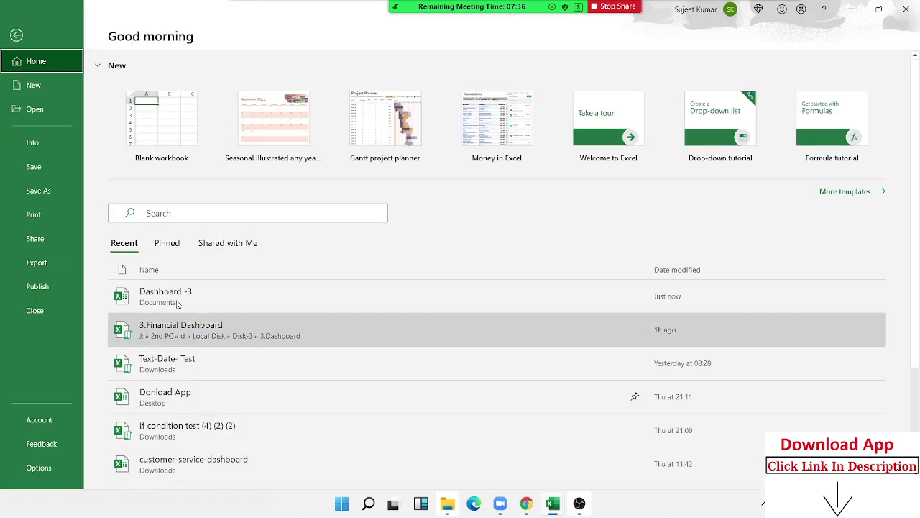
right_click(230, 329)
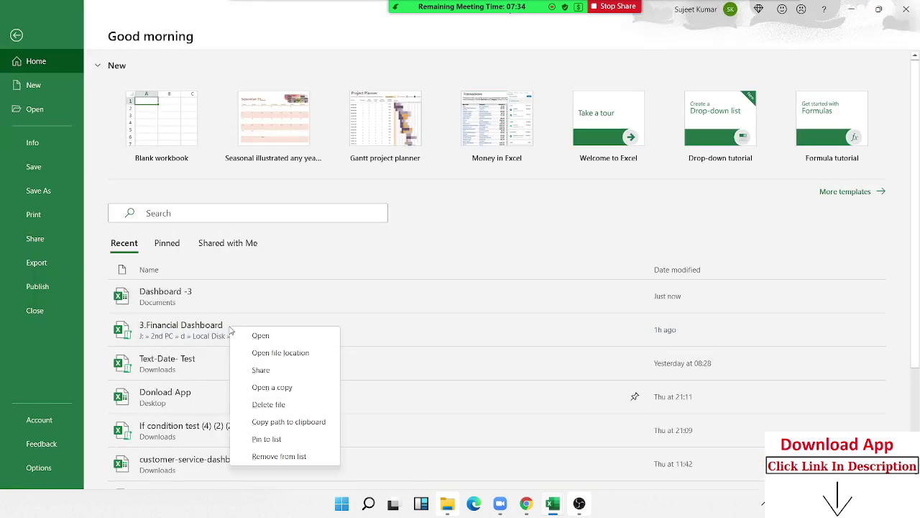
right_click(197, 335)
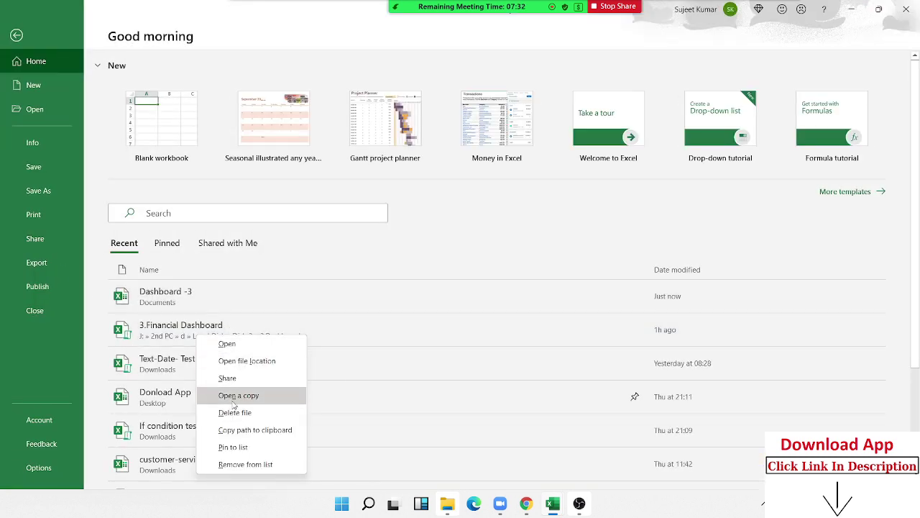
- Dismiss the recent-file options, switch to Chrome and minimise everything to the desktop
left_click(245, 431)
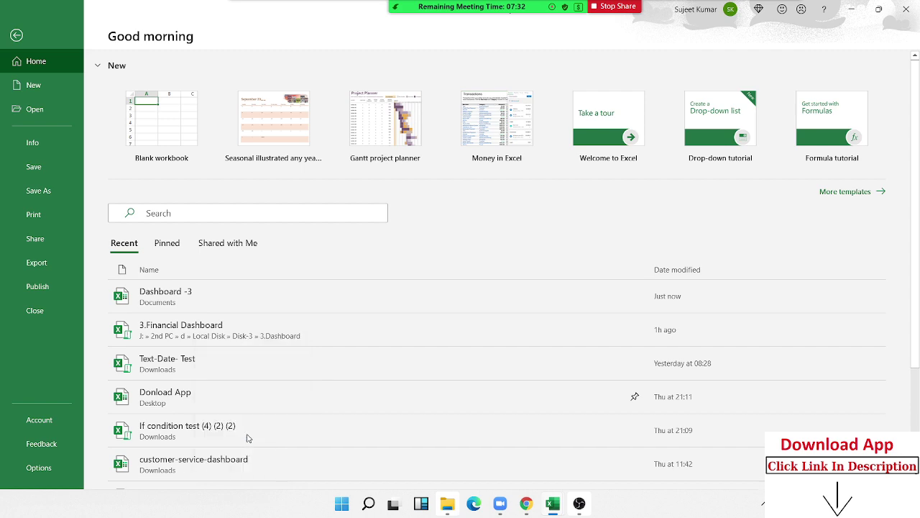
left_click(526, 503)
key("super+d")
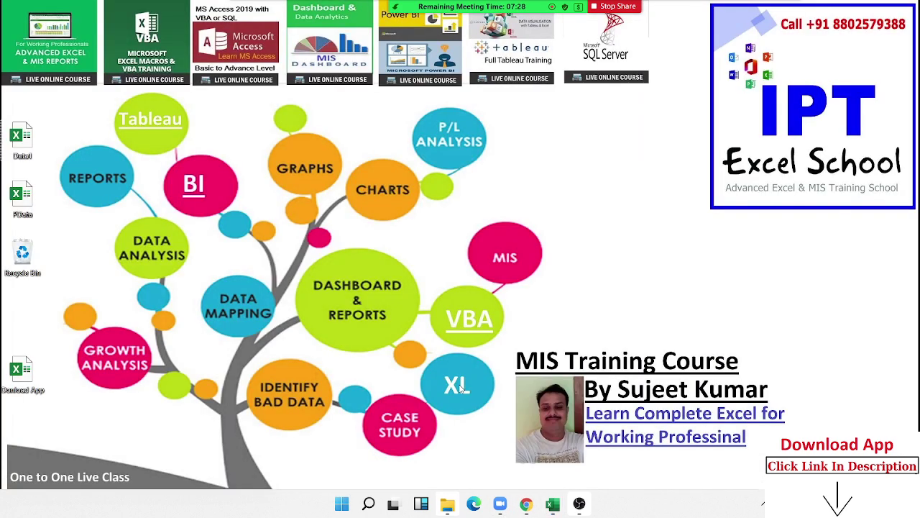